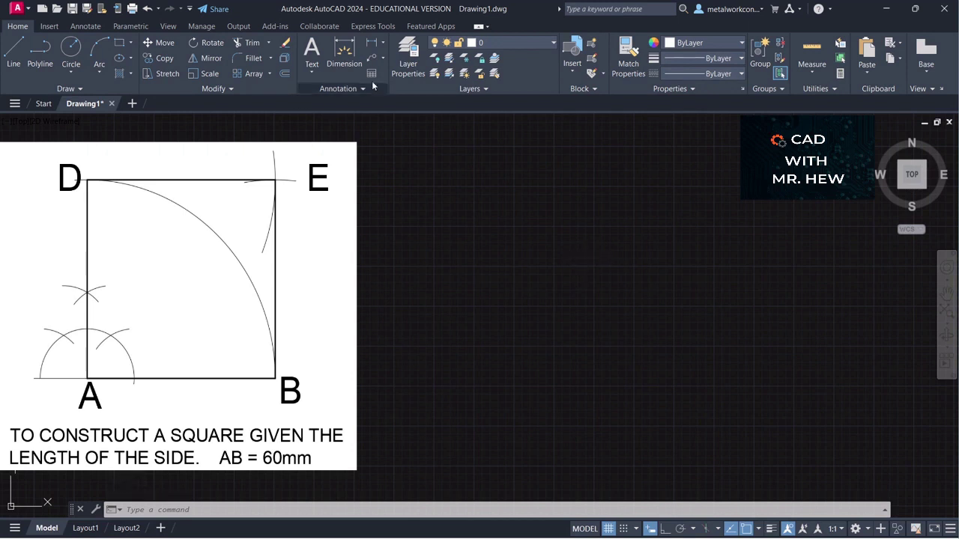
# Make construction the current layer in place of 0, ready to draw lines.
pyautogui.click(518, 44)
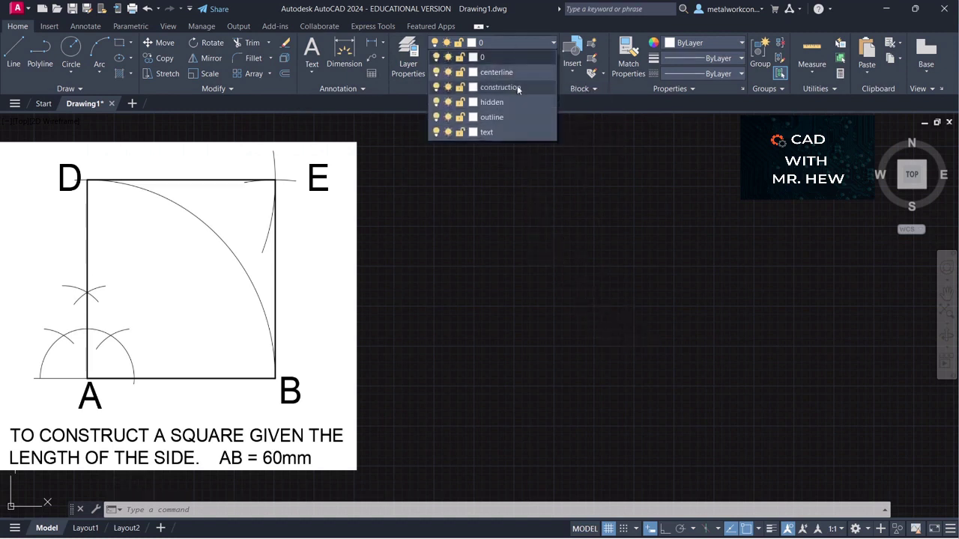
pyautogui.click(517, 85)
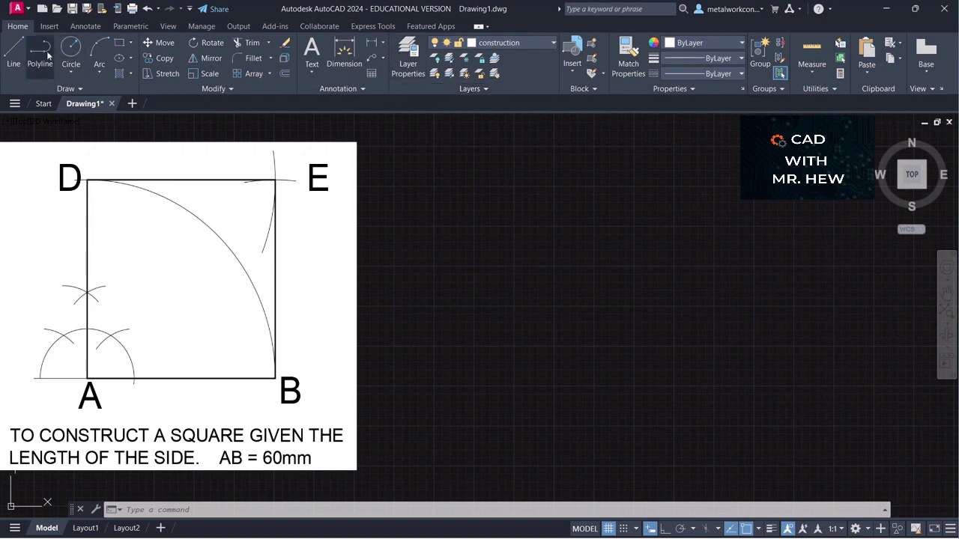
pyautogui.click(13, 56)
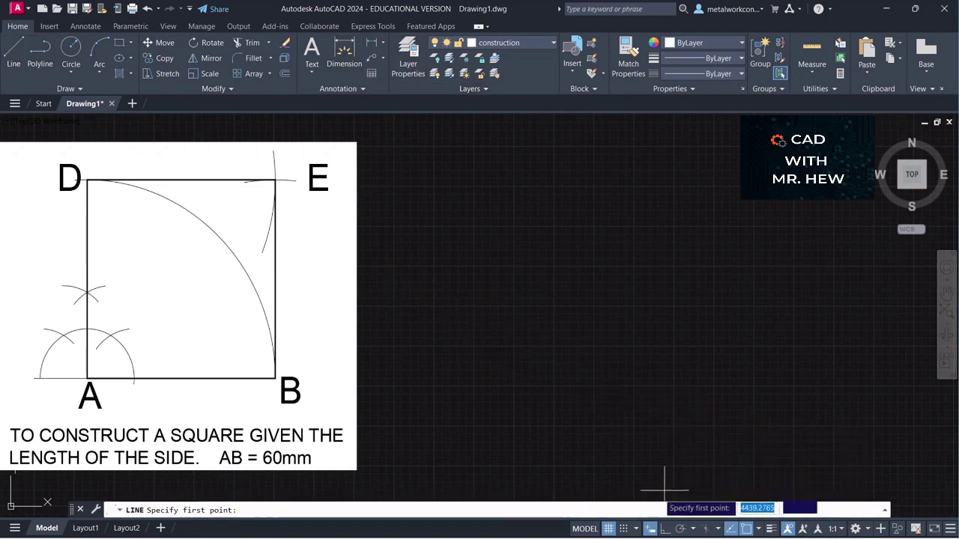
# Turn on Snap and Ortho, then draw a 60 mm horizontal base line AB.
pyautogui.click(623, 529)
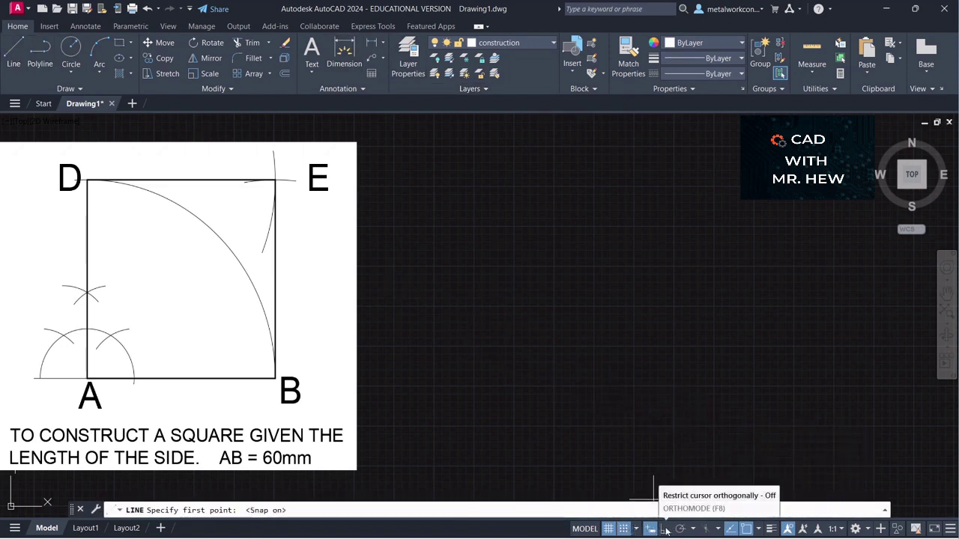
pyautogui.click(665, 530)
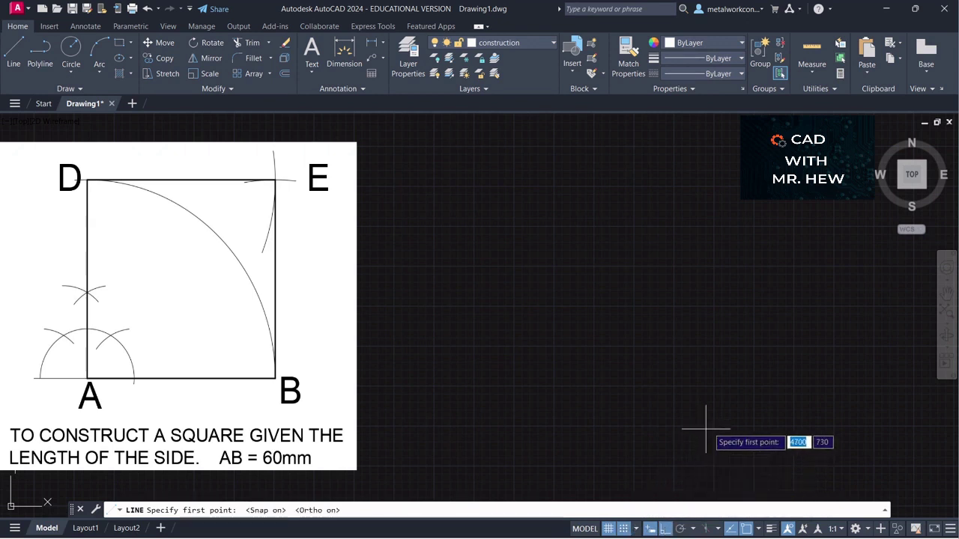
pyautogui.press('Escape')
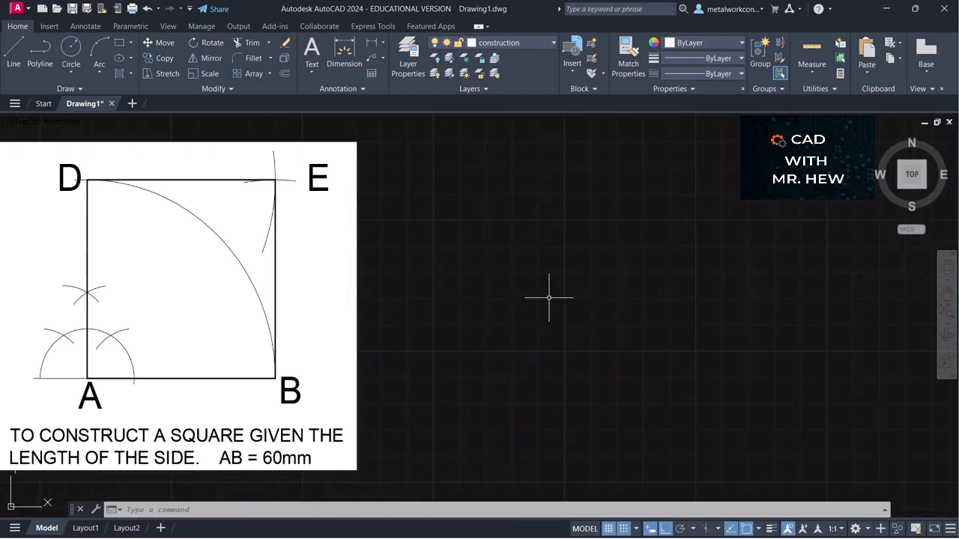
pyautogui.click(9, 54)
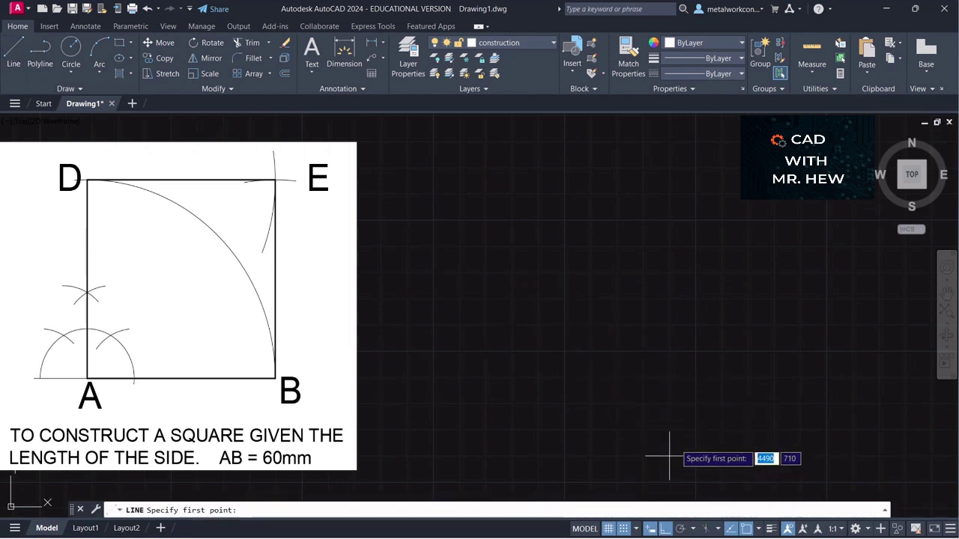
pyautogui.click(689, 380)
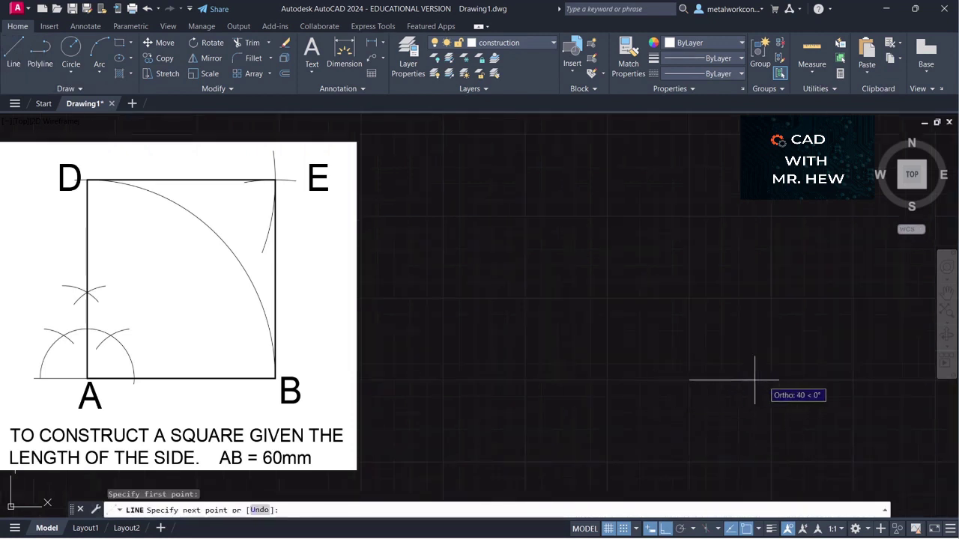
pyautogui.write('60')
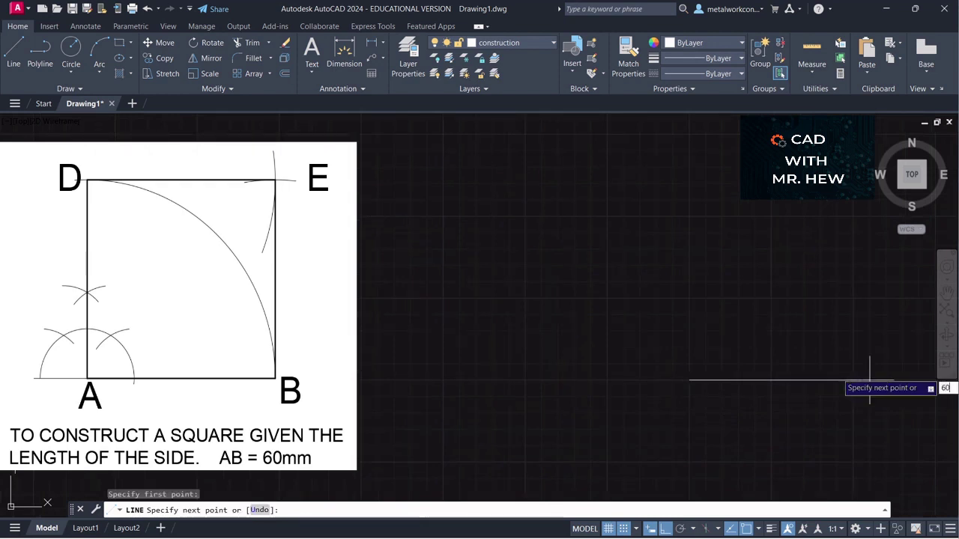
pyautogui.press('Return')
pyautogui.press('Return')
pyautogui.scroll(2, 830, 332)
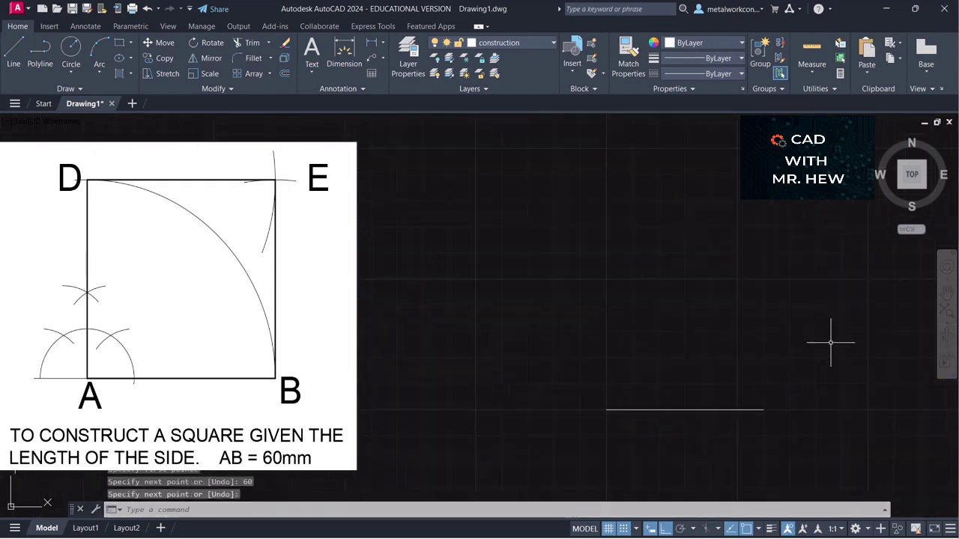
pyautogui.click(946, 292)
pyautogui.scroll(2, 709, 444)
pyautogui.moveTo(787, 345); pyautogui.dragTo(879, 360)
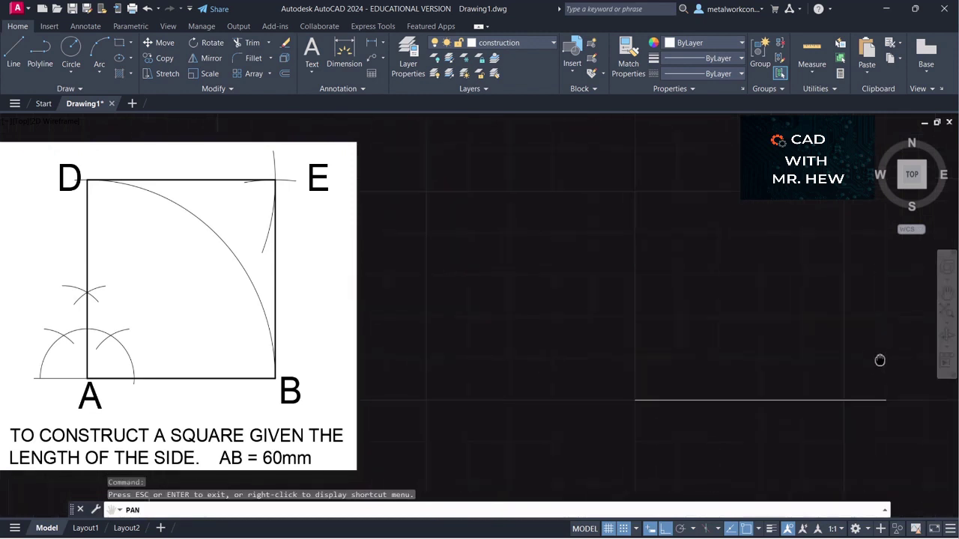
pyautogui.moveTo(732, 442); pyautogui.dragTo(729, 448)
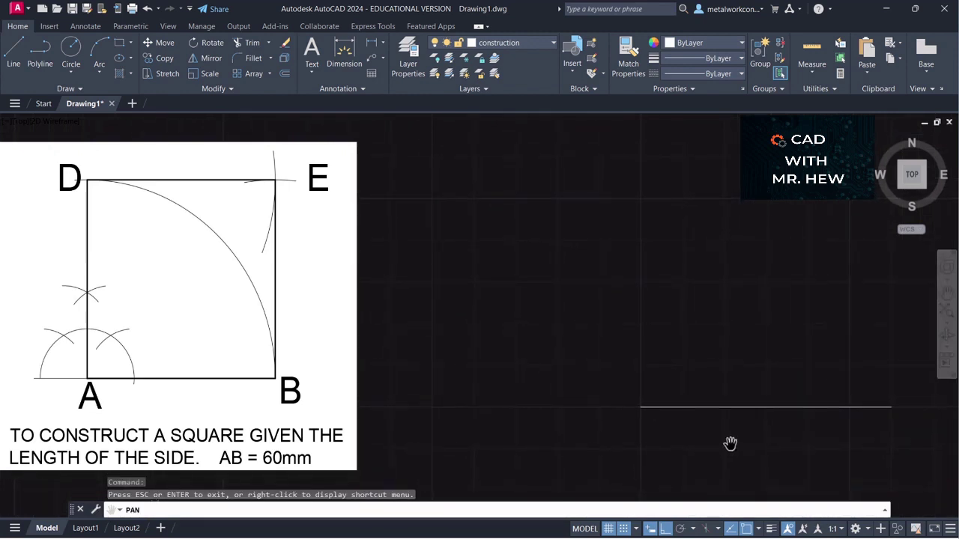
pyautogui.press('Escape')
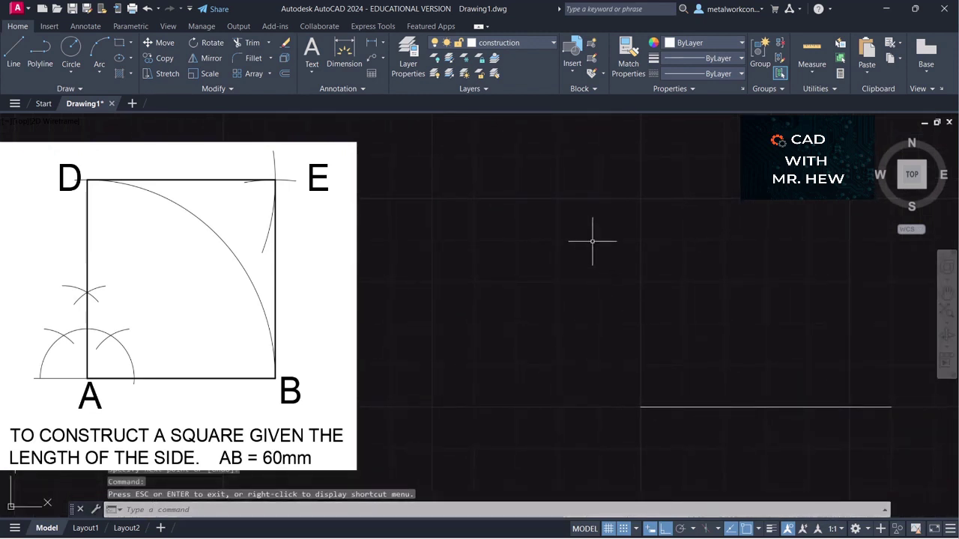
# Make text the current layer, start Single Line text and turn grid snap off.
pyautogui.click(538, 42)
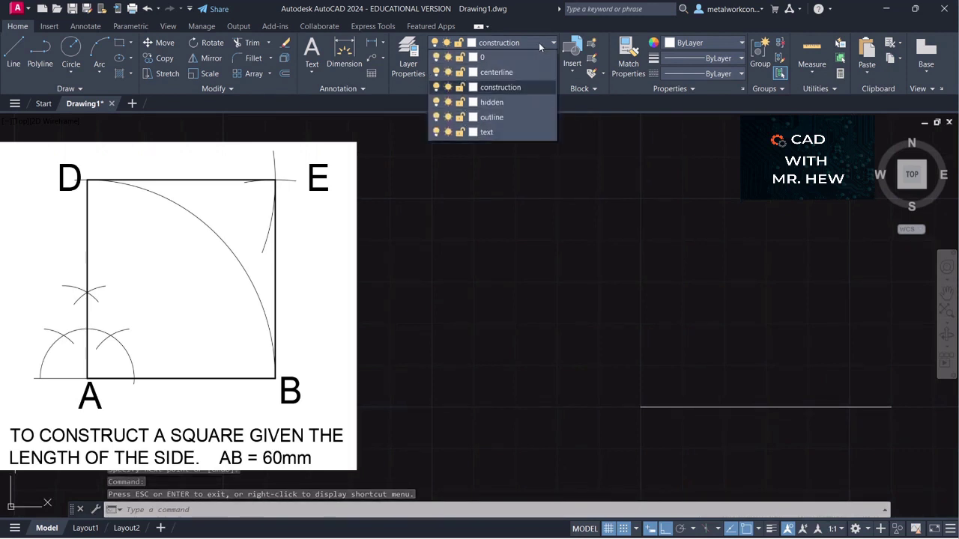
pyautogui.click(490, 131)
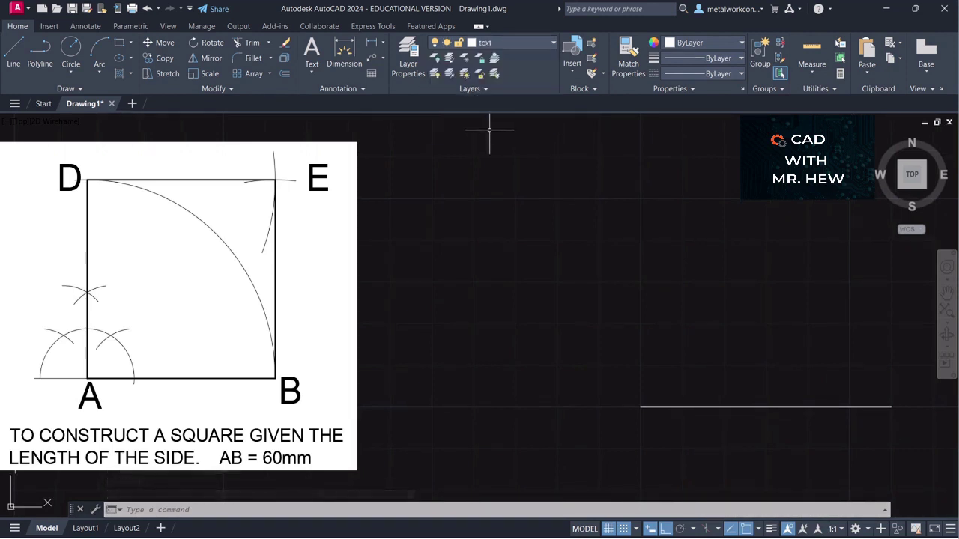
pyautogui.click(312, 70)
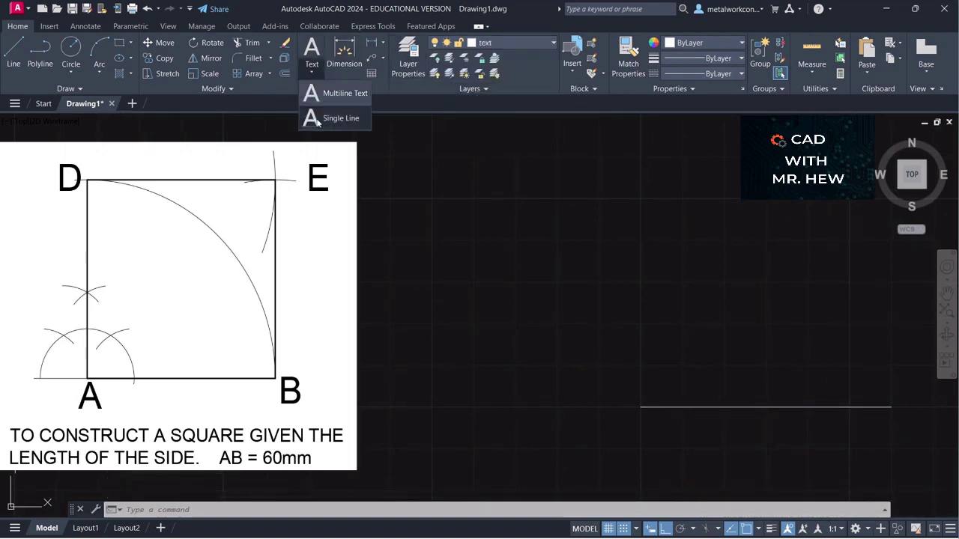
pyautogui.click(334, 118)
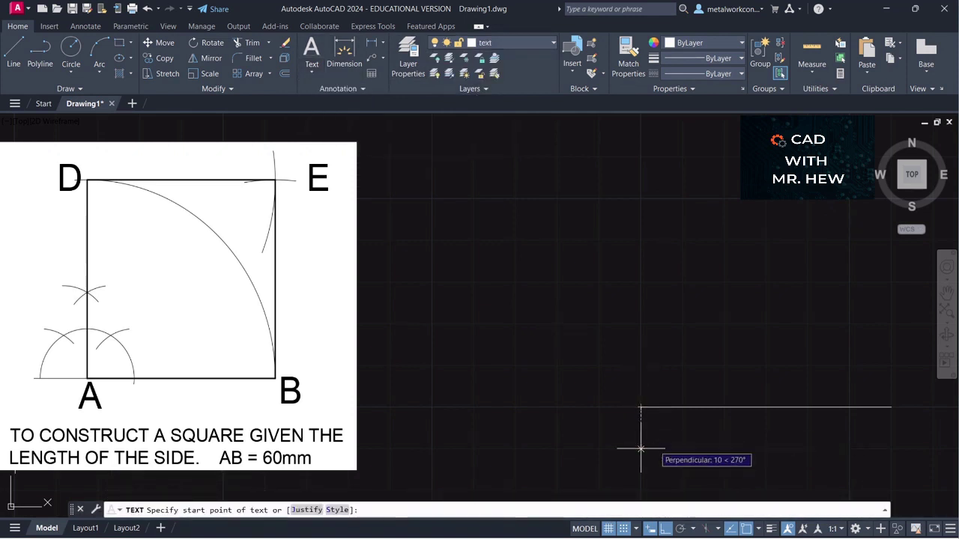
pyautogui.click(623, 528)
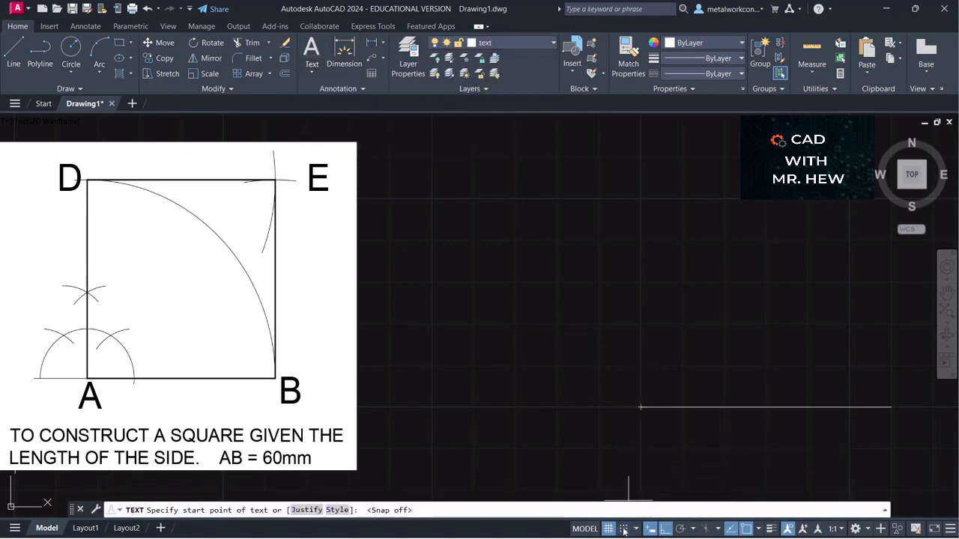
# Write labels A and B at height 8, rotation 0, below the line's ends.
pyautogui.click(629, 430)
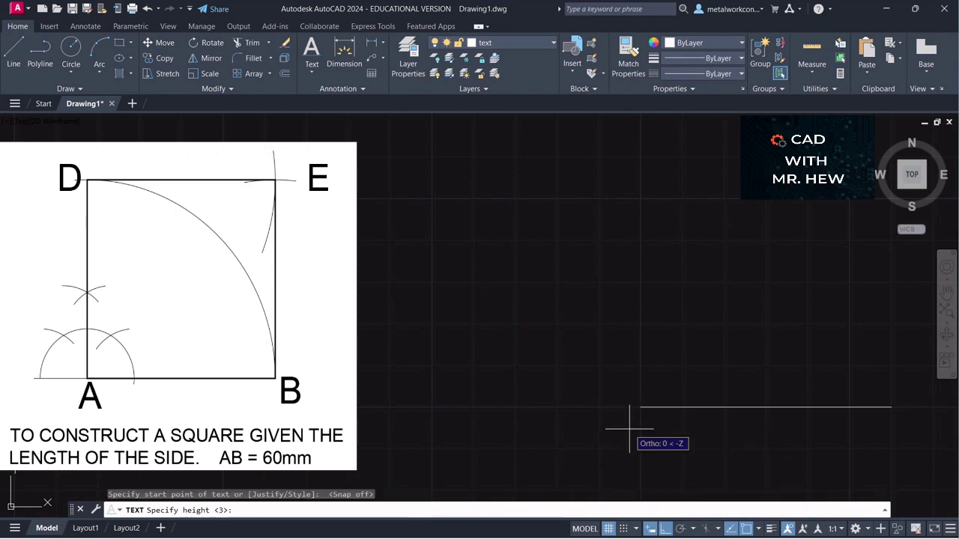
pyautogui.write('8')
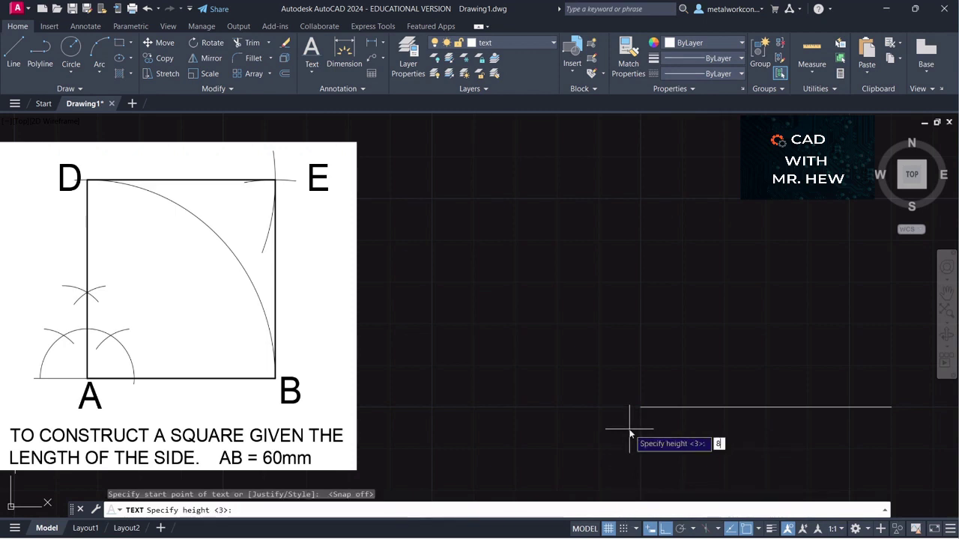
pyautogui.press('Return')
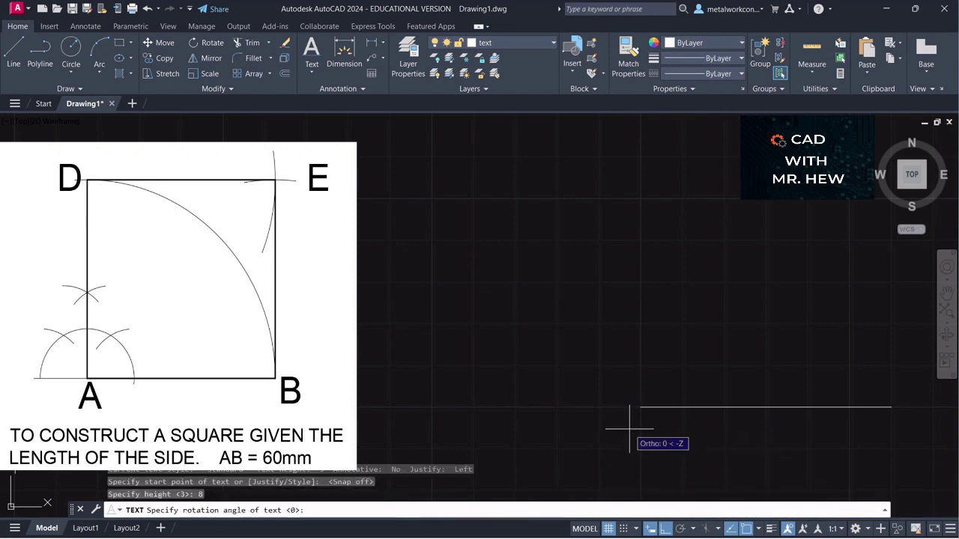
pyautogui.press('Return')
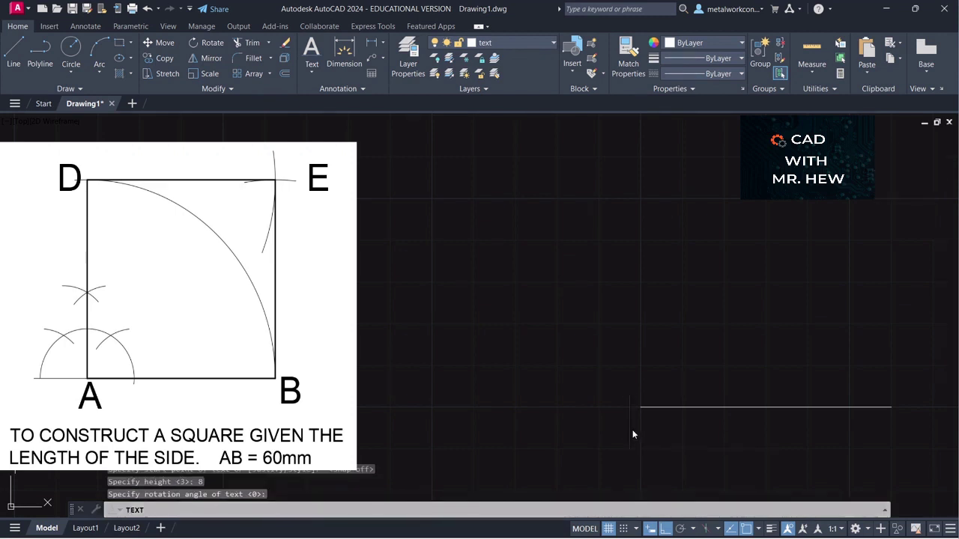
pyautogui.write('A')
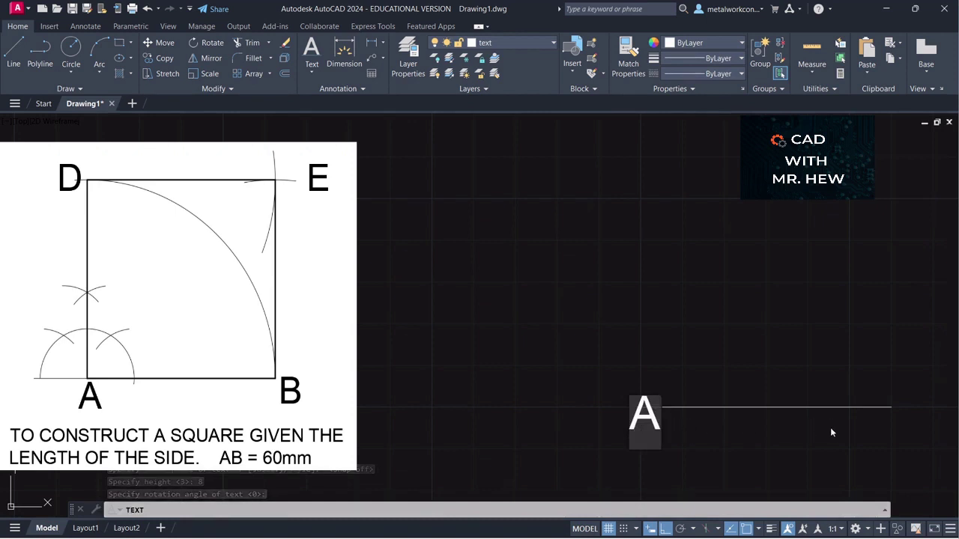
pyautogui.press('Return')
pyautogui.press('Return')
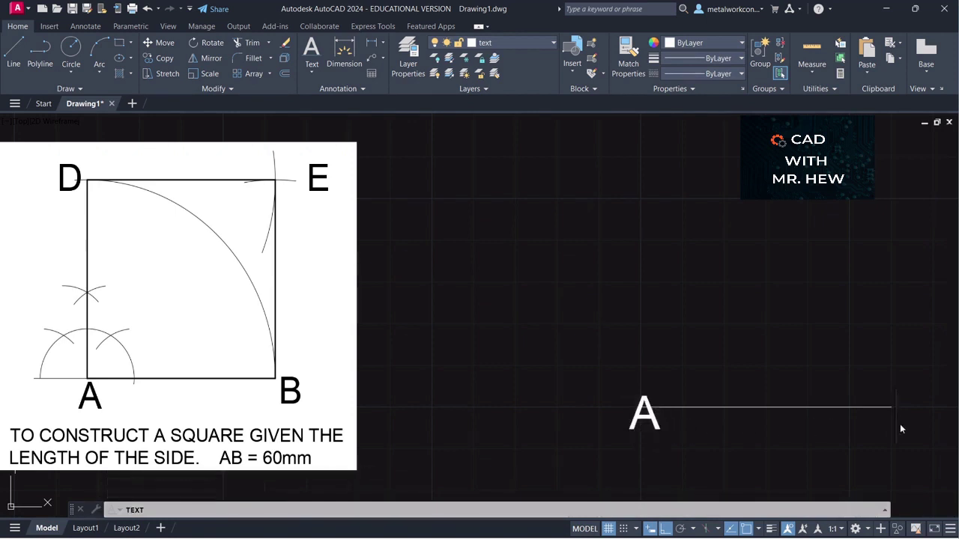
pyautogui.write('B')
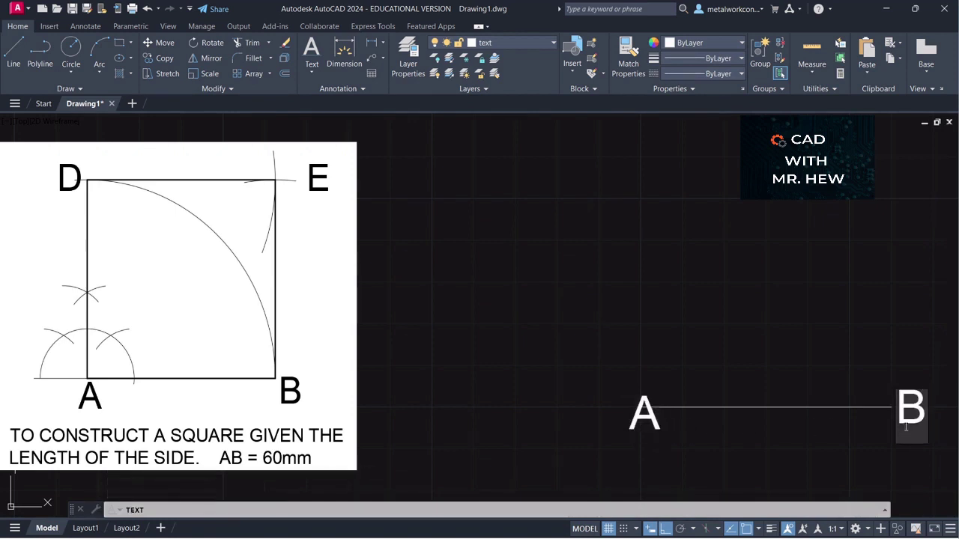
pyautogui.press('Return')
pyautogui.press('Return')
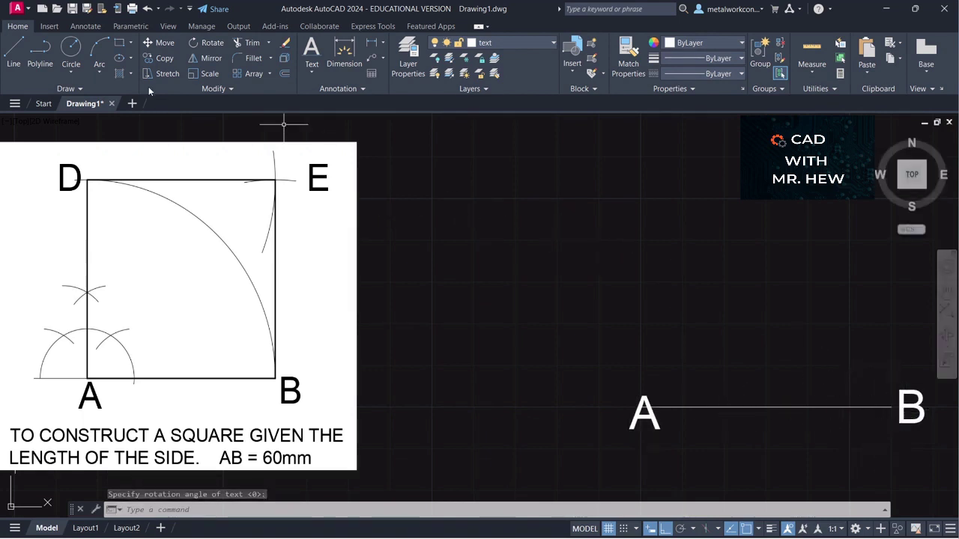
# Move labels A and B down together so they sit just below the line.
pyautogui.click(159, 42)
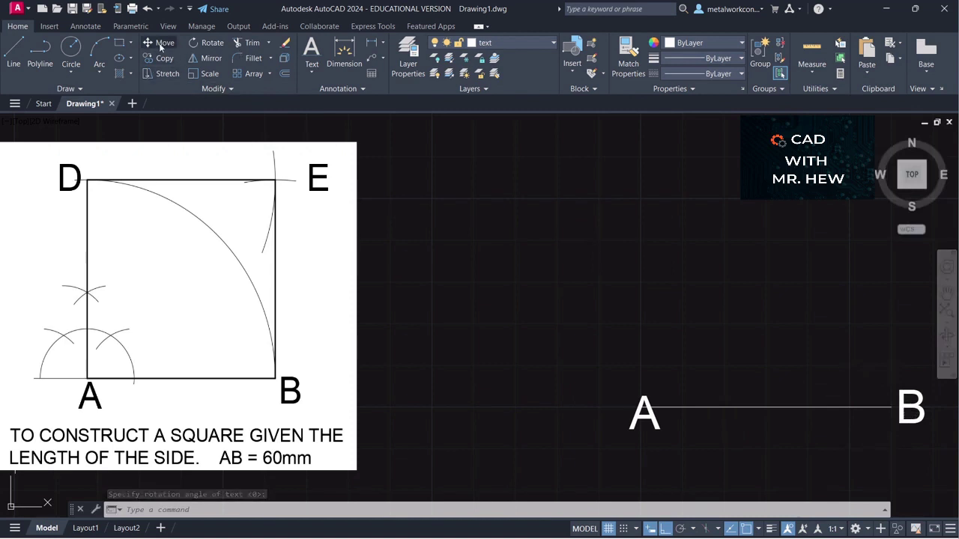
pyautogui.click(642, 408)
pyautogui.click(898, 409)
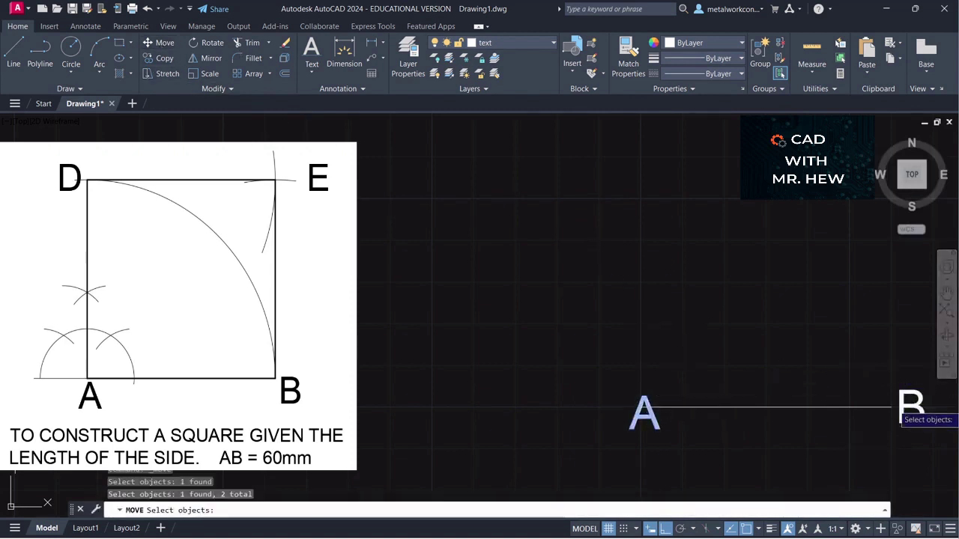
pyautogui.press('Return')
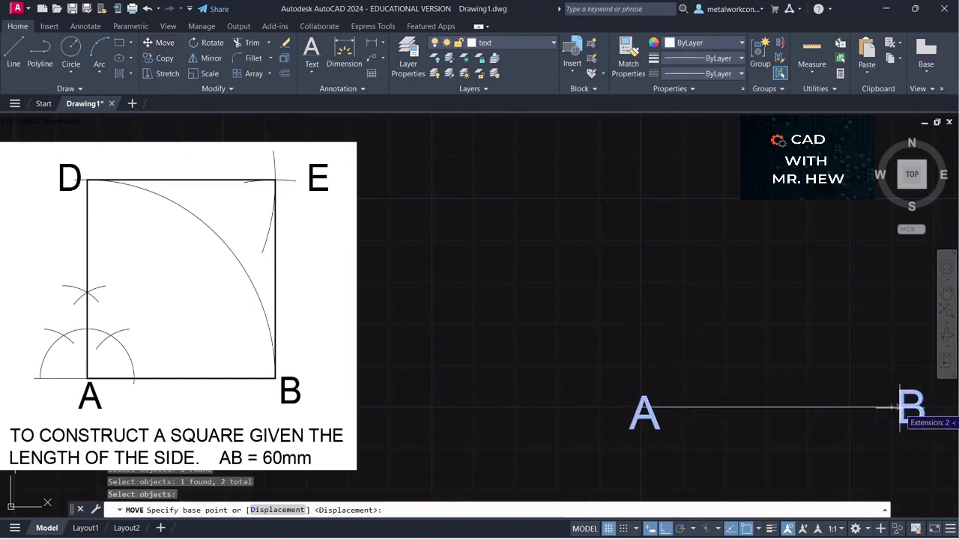
pyautogui.click(892, 408)
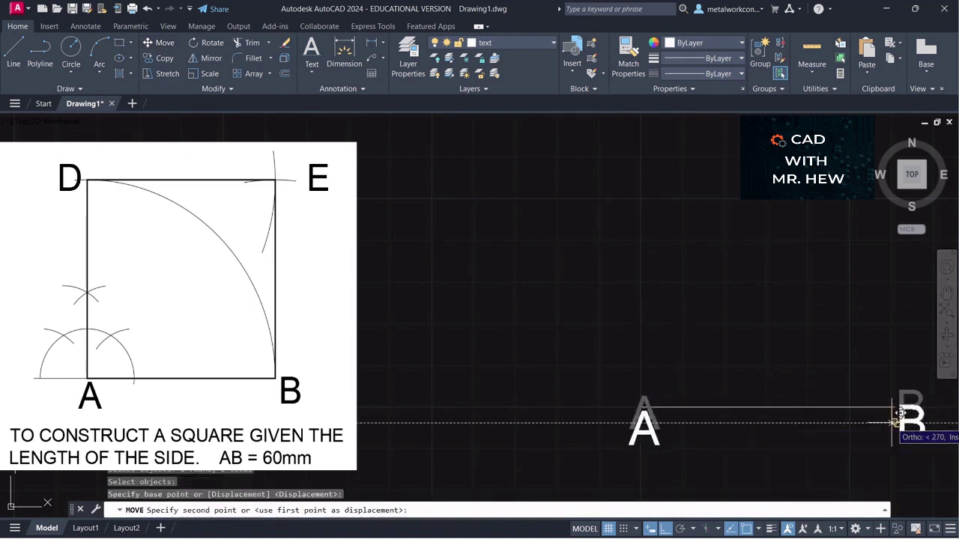
pyautogui.click(892, 423)
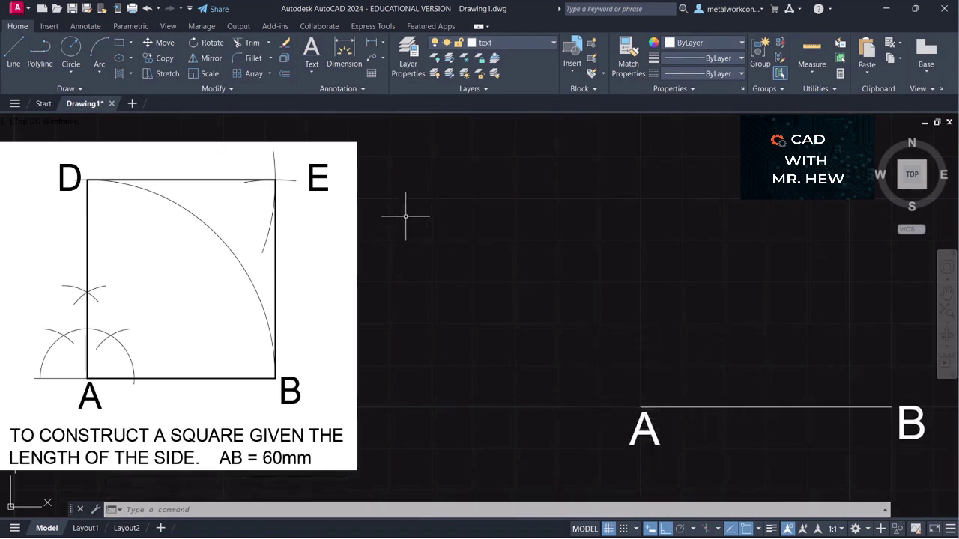
# On the construction layer, draw a radius-15 semicircle centred at A above the base line.
pyautogui.click(516, 43)
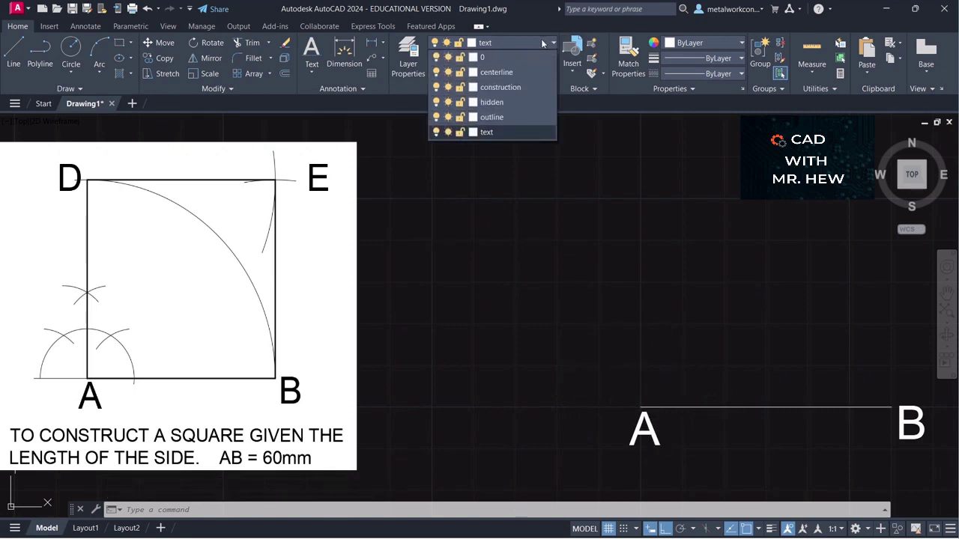
pyautogui.click(498, 88)
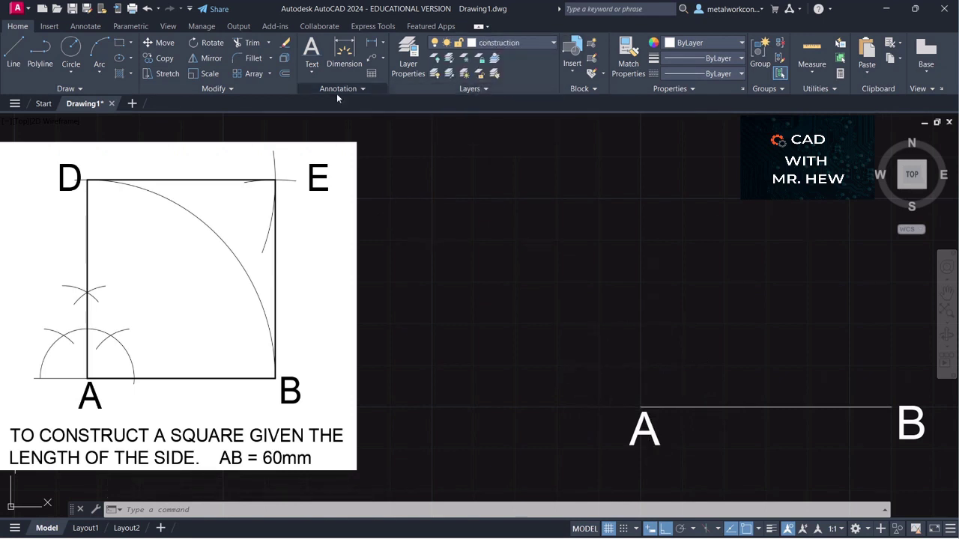
pyautogui.click(99, 72)
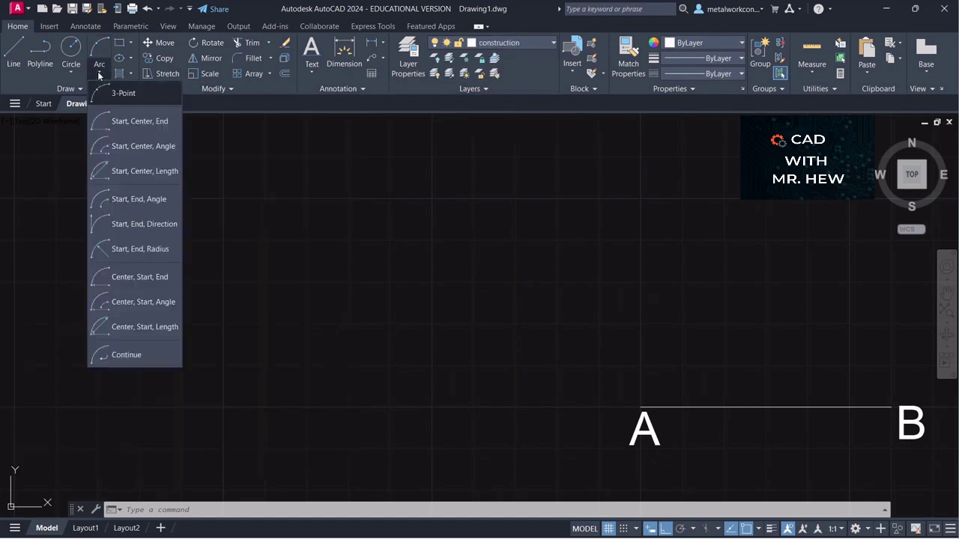
pyautogui.click(120, 278)
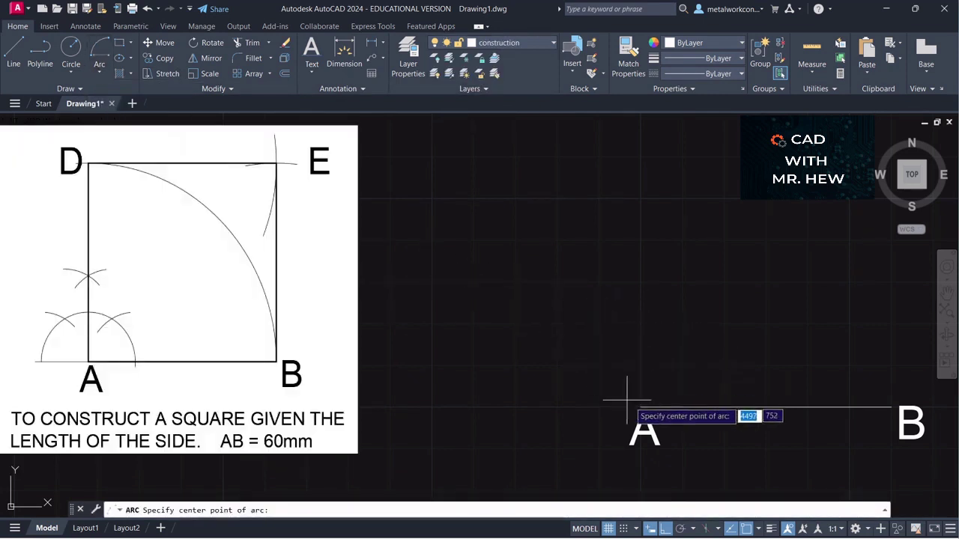
pyautogui.click(640, 407)
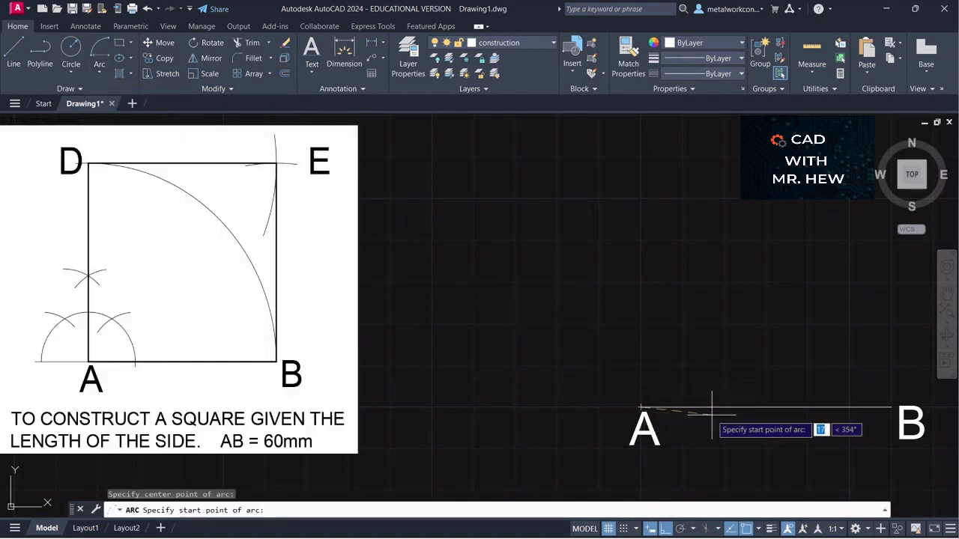
pyautogui.write('15')
pyautogui.press('Return')
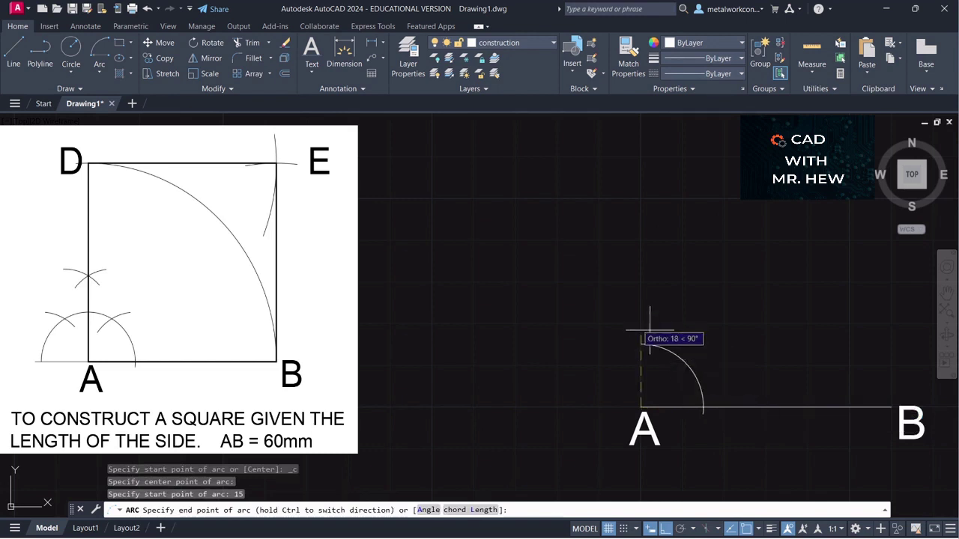
pyautogui.click(528, 360)
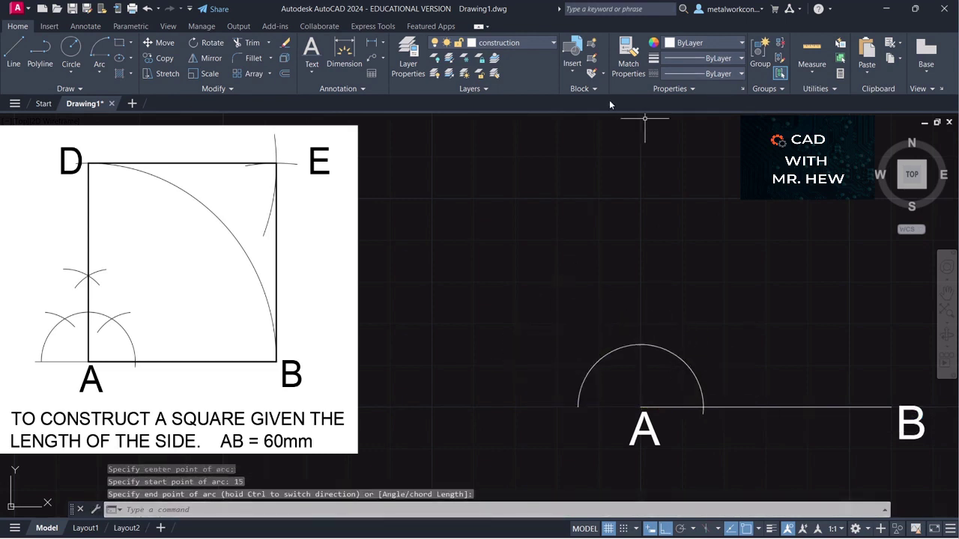
pyautogui.click(99, 74)
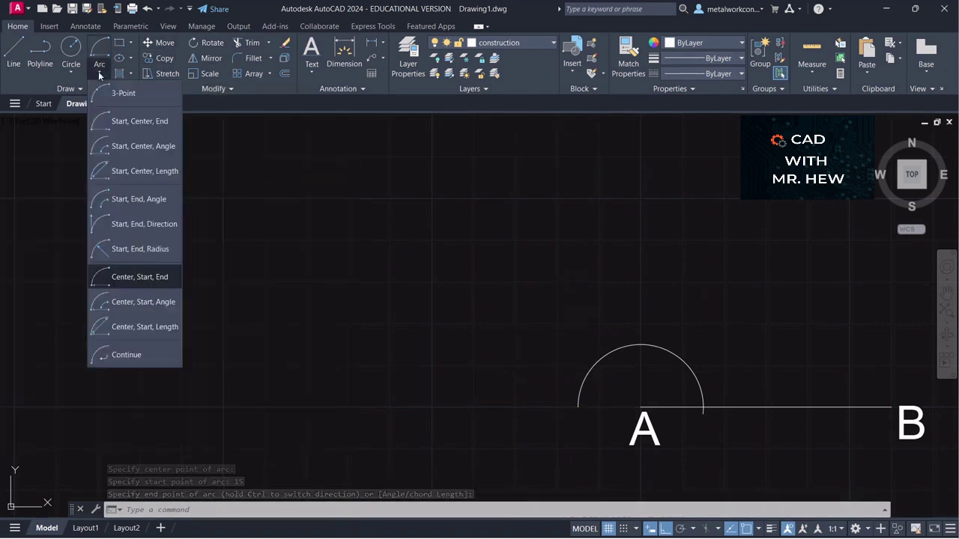
# With Ortho off, draw a radius-15 arc from the semicircle's right crossing on AB, cutting the semicircle.
pyautogui.click(129, 276)
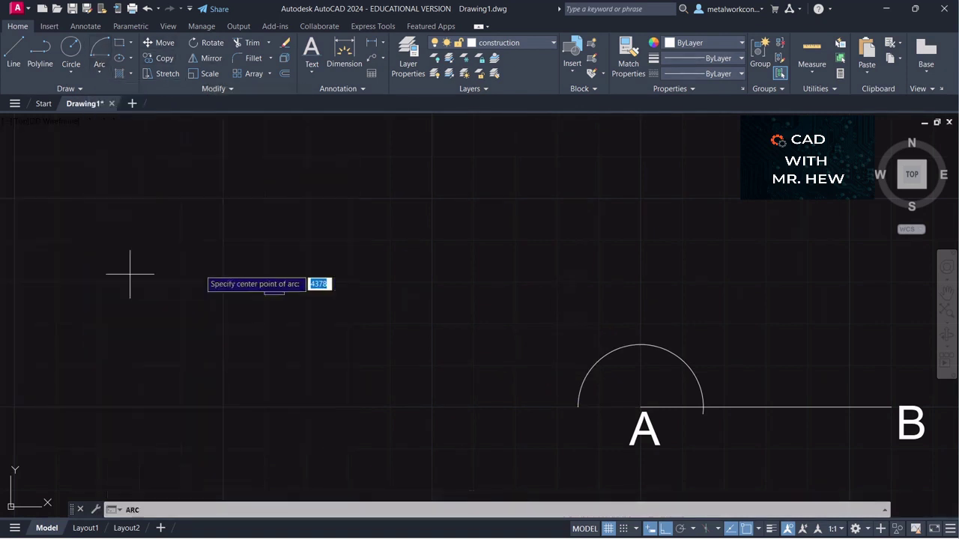
pyautogui.click(703, 406)
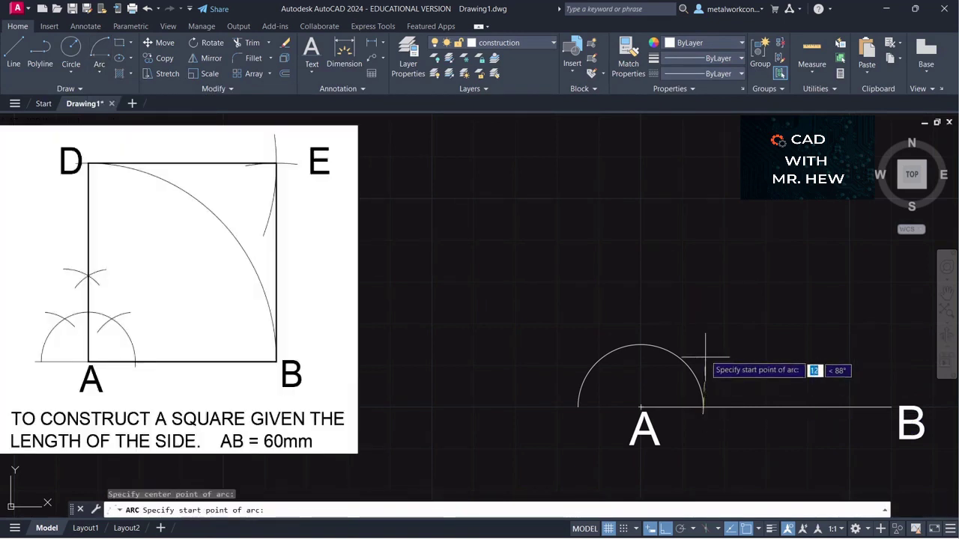
pyautogui.write('1')
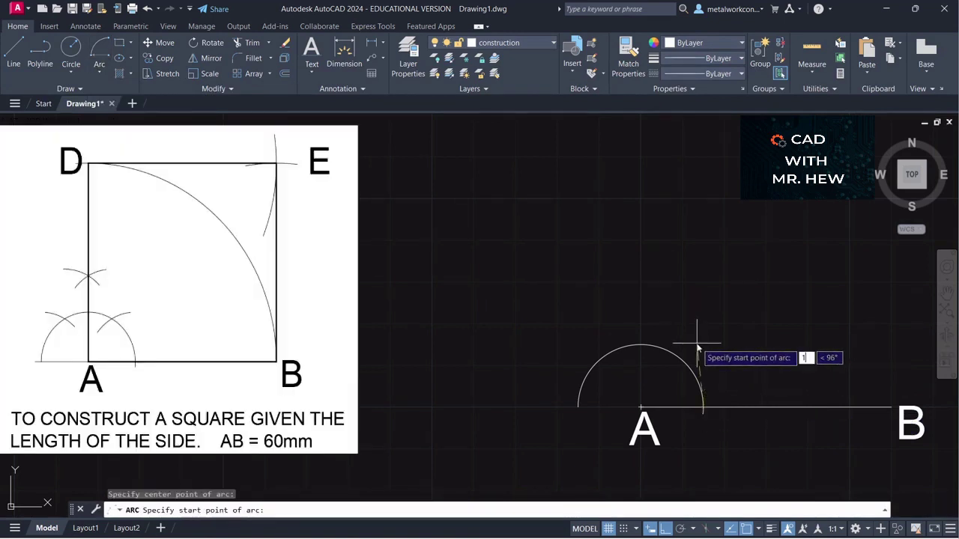
pyautogui.write('5')
pyautogui.press('Return')
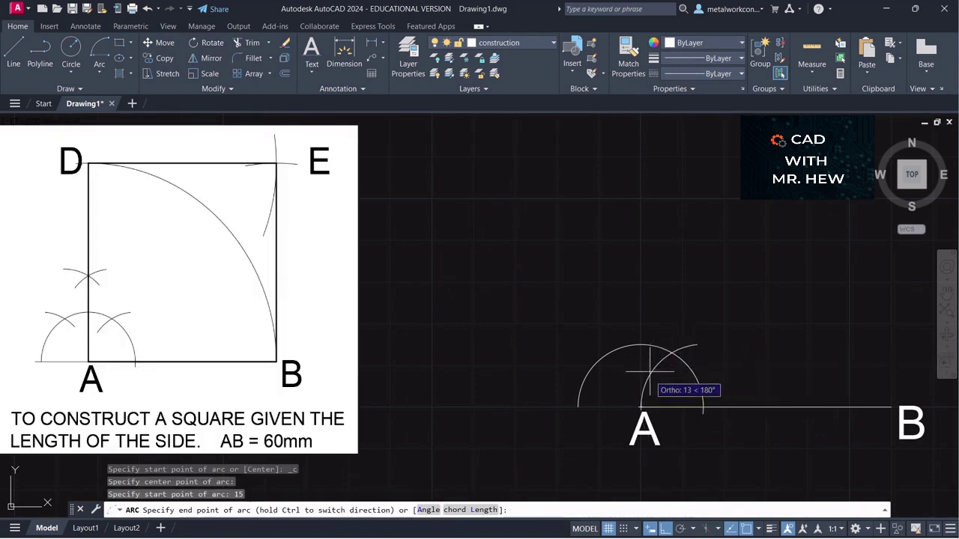
pyautogui.click(663, 528)
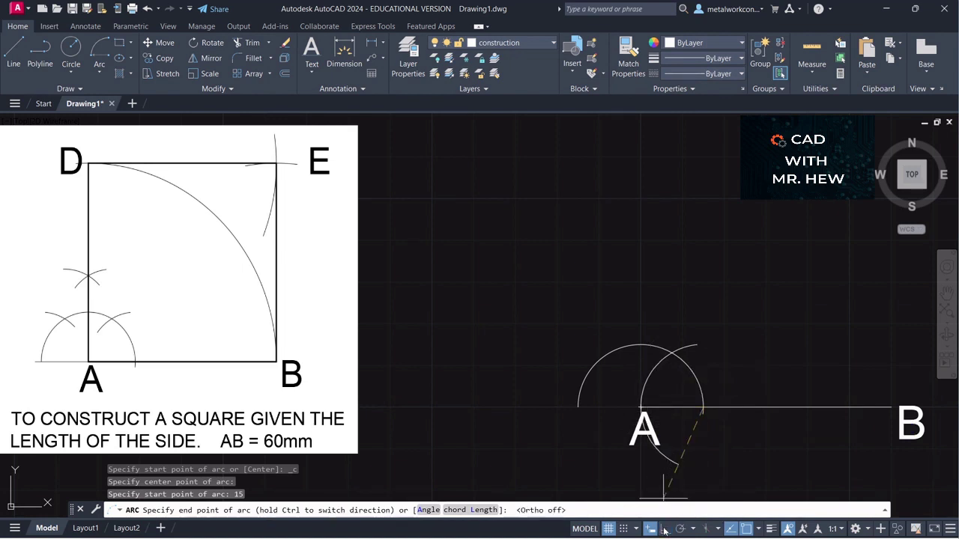
pyautogui.click(656, 382)
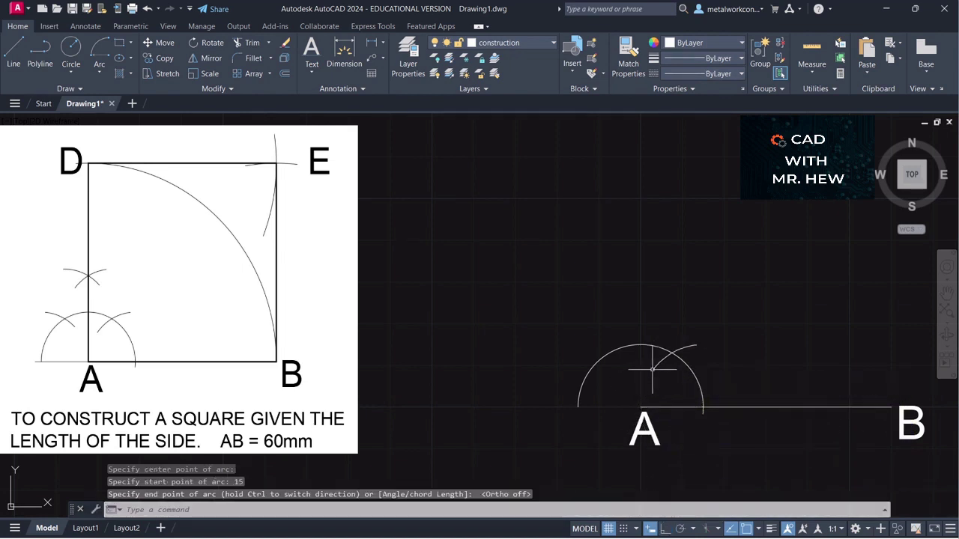
pyautogui.press('Return')
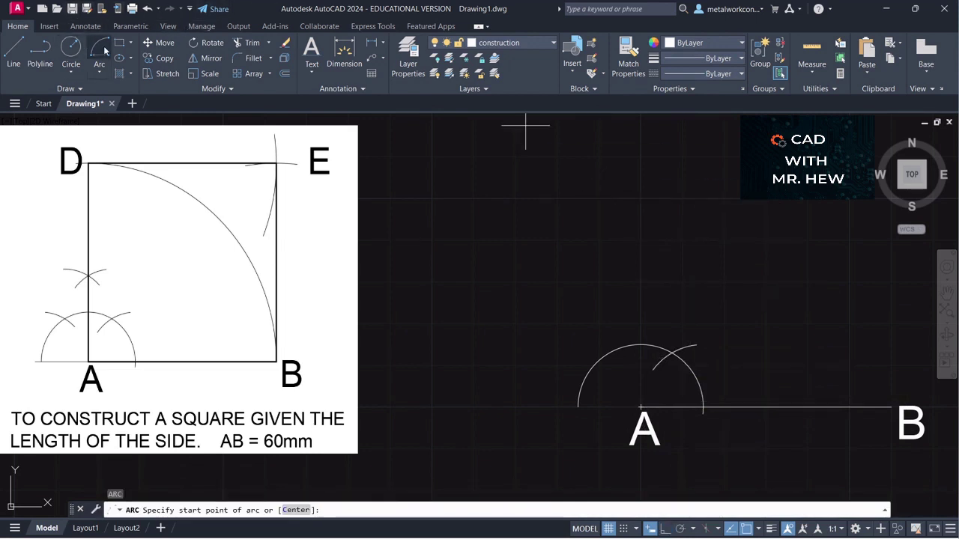
# Extend line AB leftward from A past the semicircle.
pyautogui.click(99, 75)
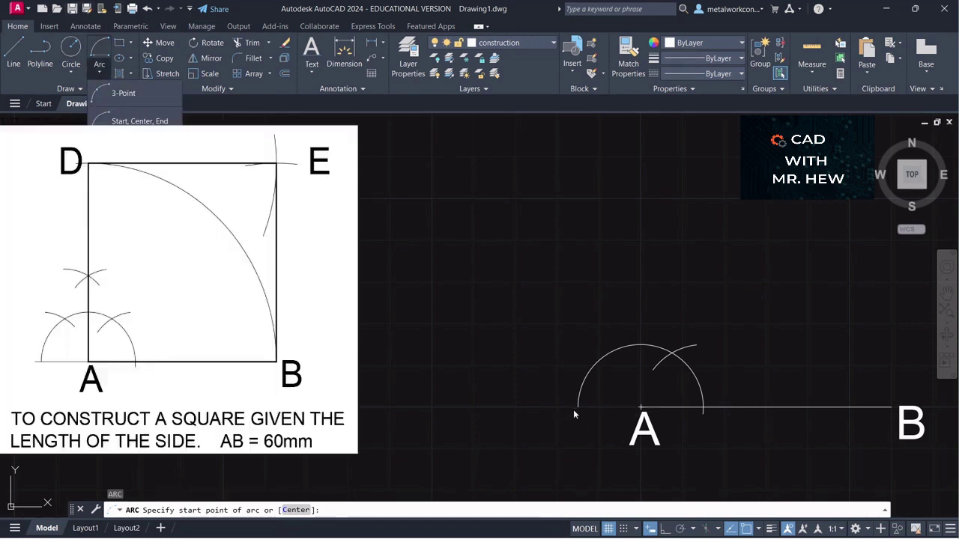
pyautogui.click(13, 52)
pyautogui.click(640, 407)
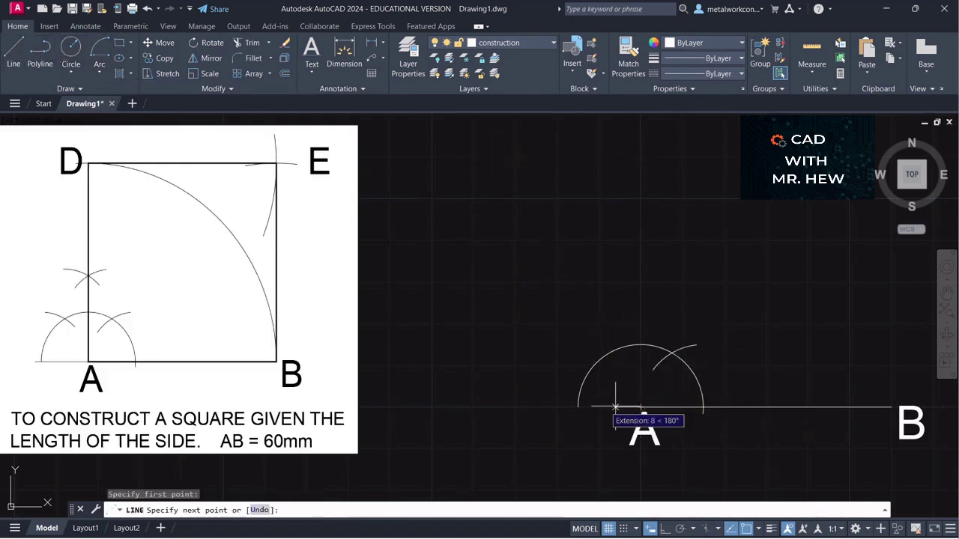
pyautogui.click(569, 406)
pyautogui.press('Return')
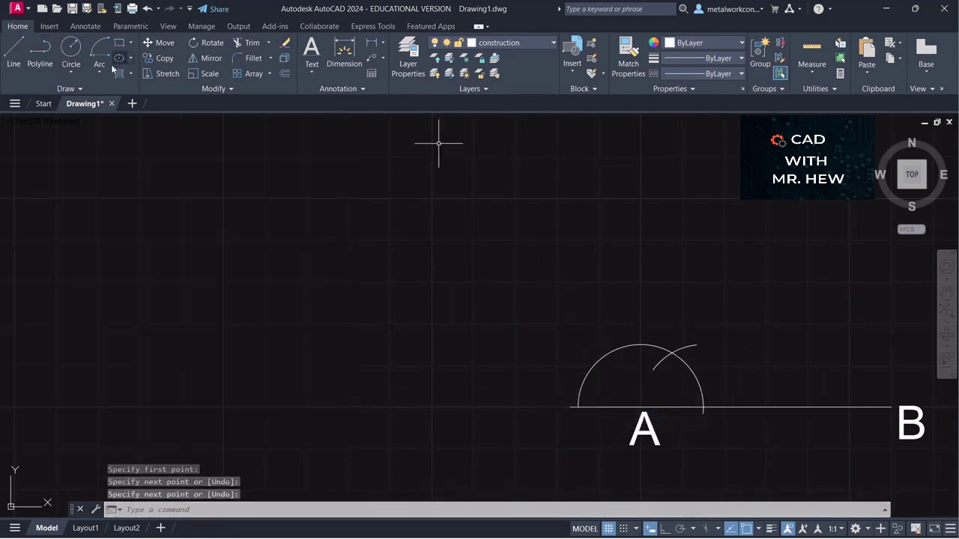
# Draw a radius-15 arc centred at the semicircle's left crossing with AB, cutting the semicircle.
pyautogui.click(98, 72)
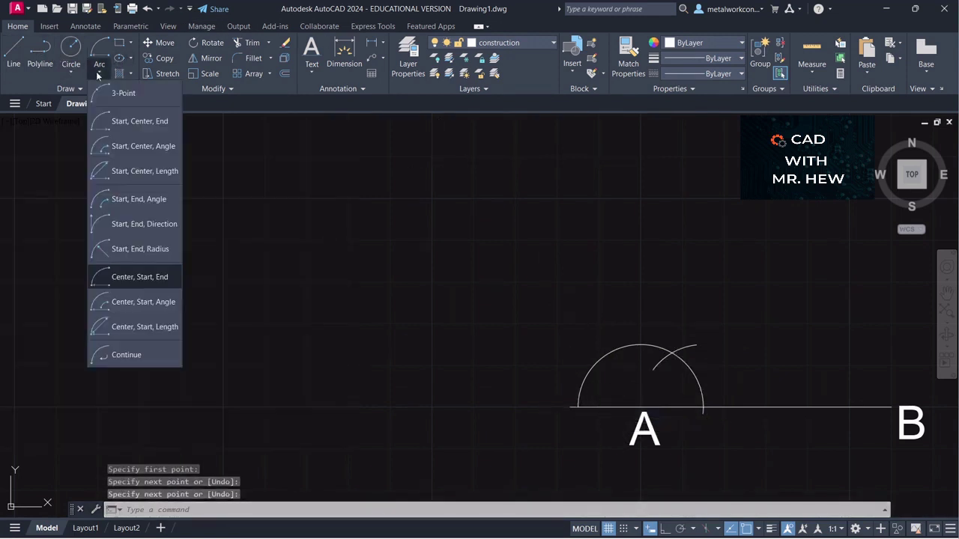
pyautogui.click(127, 278)
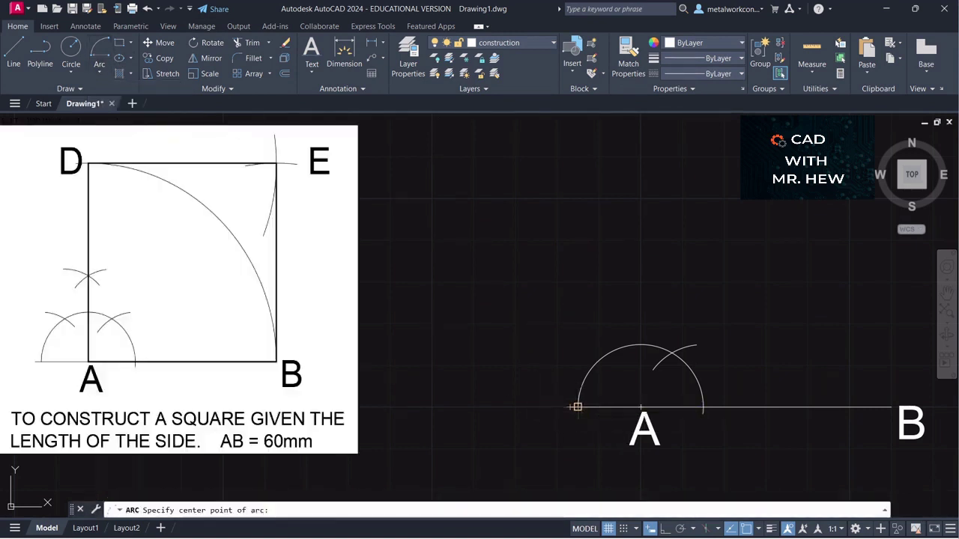
pyautogui.click(577, 407)
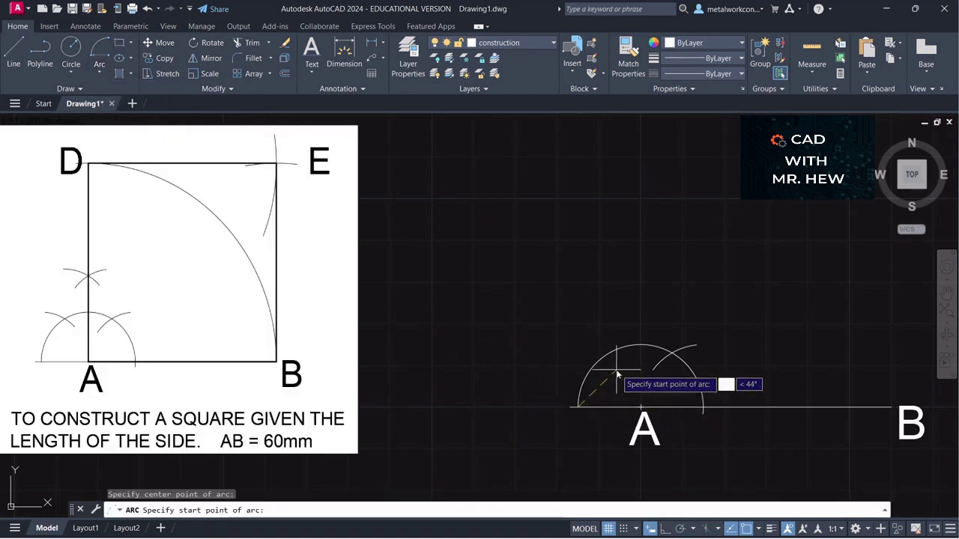
pyautogui.write('15')
pyautogui.press('Return')
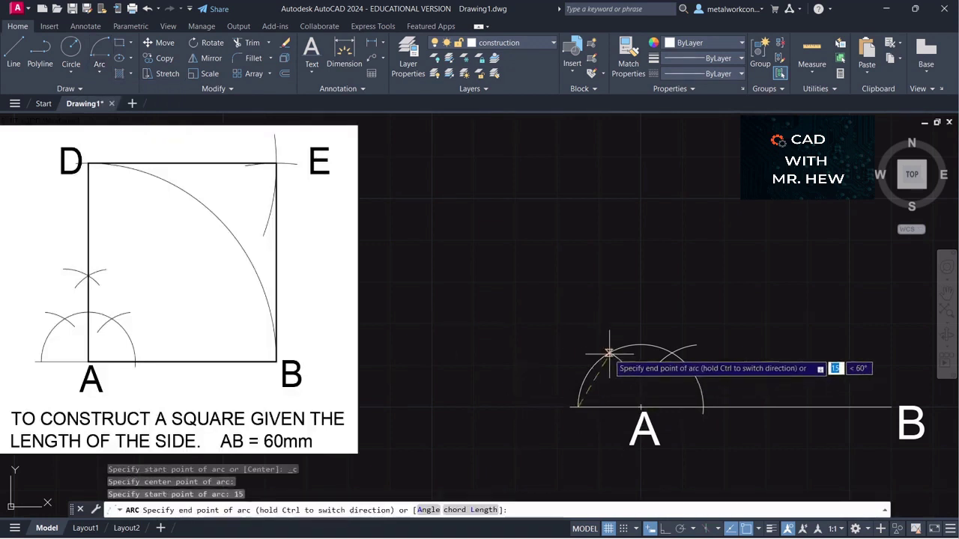
pyautogui.click(669, 348)
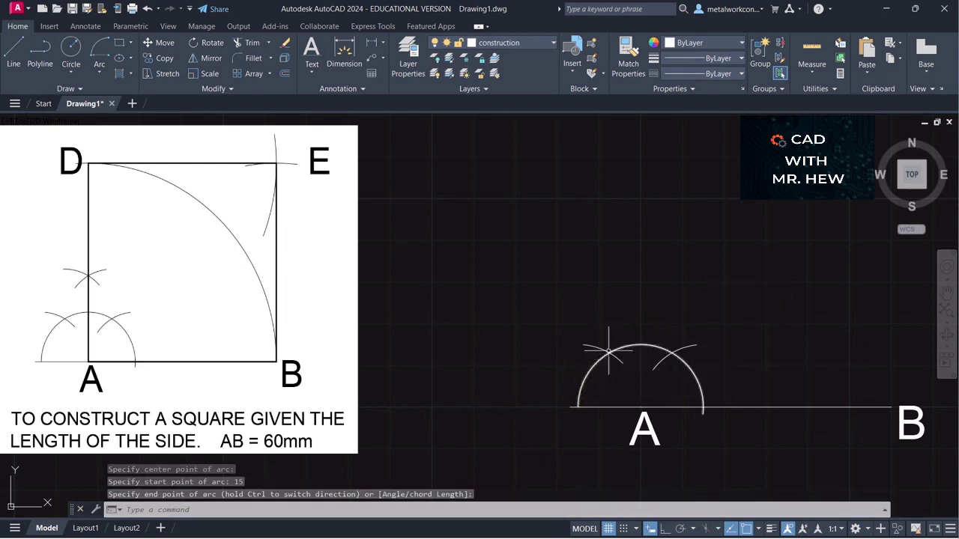
pyautogui.click(685, 363)
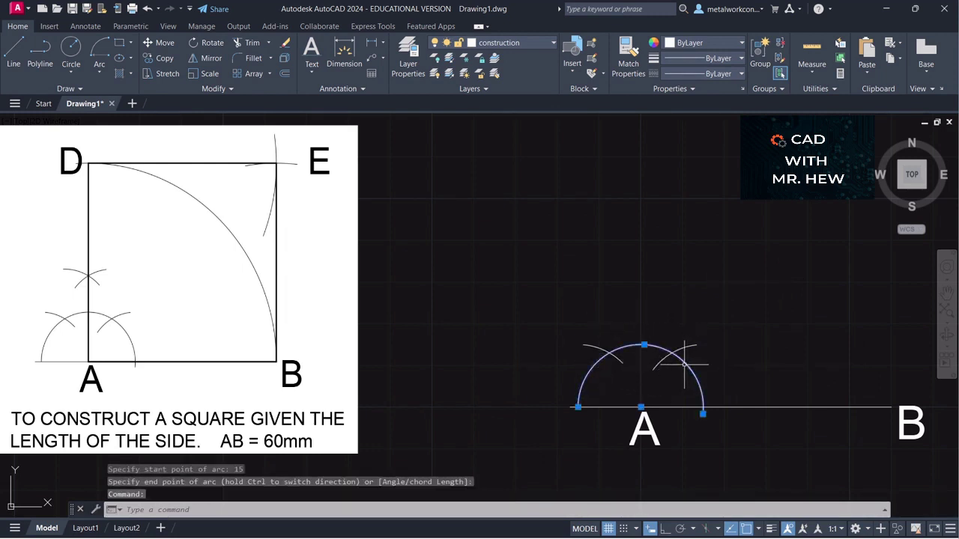
pyautogui.press('Escape')
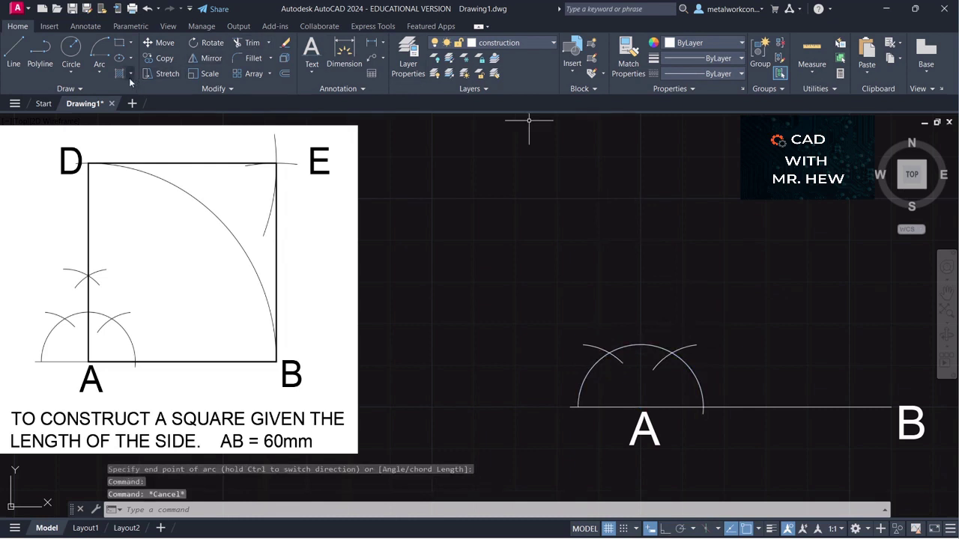
# Draw a radius-15 arc centred where the right small arc cuts the semicircle.
pyautogui.click(101, 70)
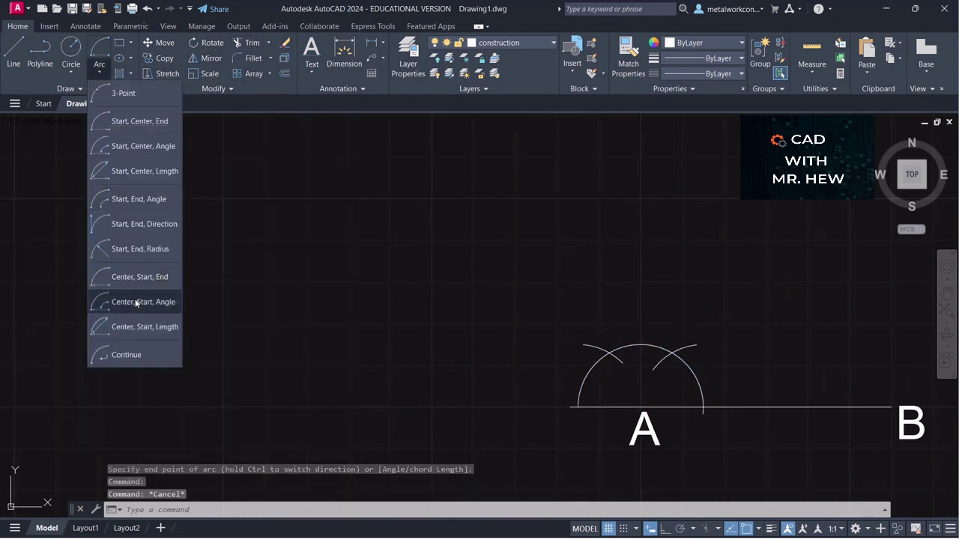
pyautogui.click(134, 278)
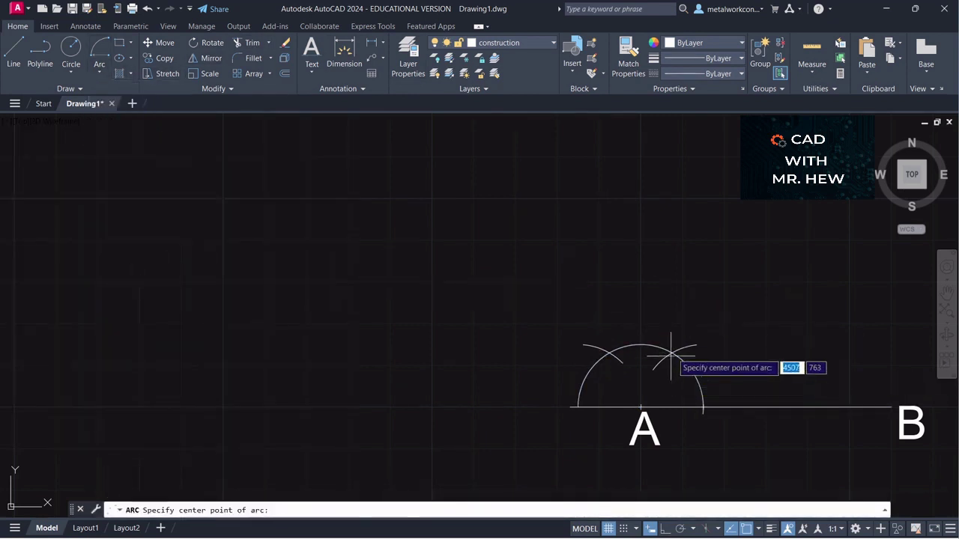
pyautogui.click(671, 351)
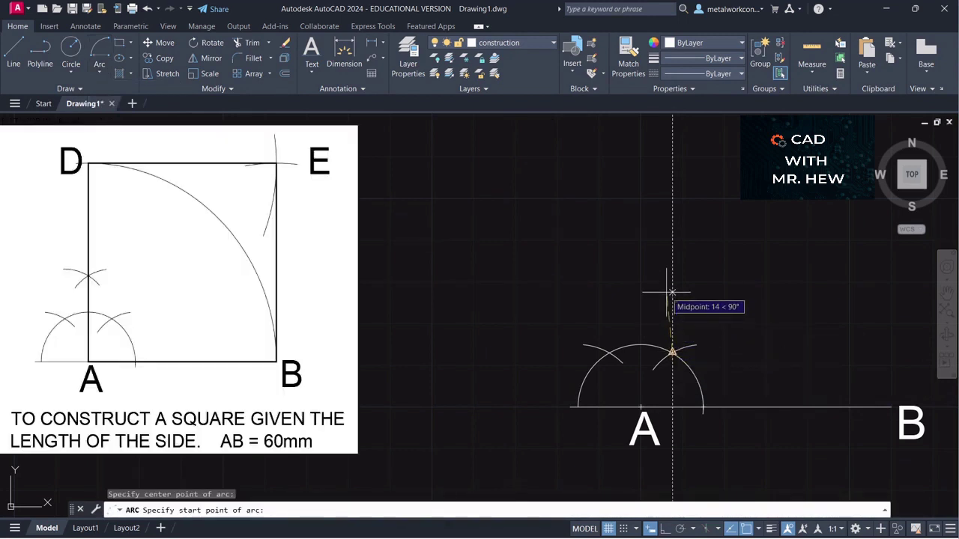
pyautogui.write('15')
pyautogui.press('Return')
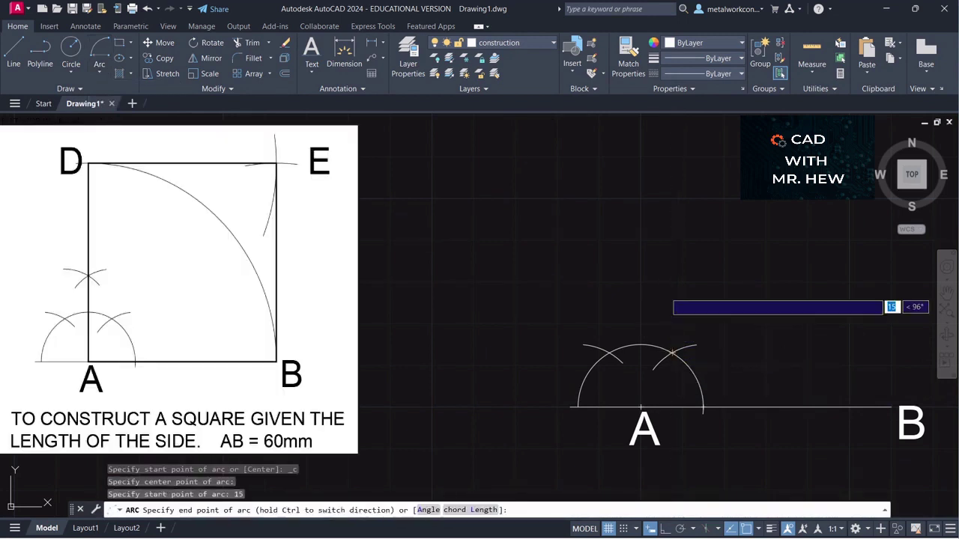
pyautogui.click(620, 310)
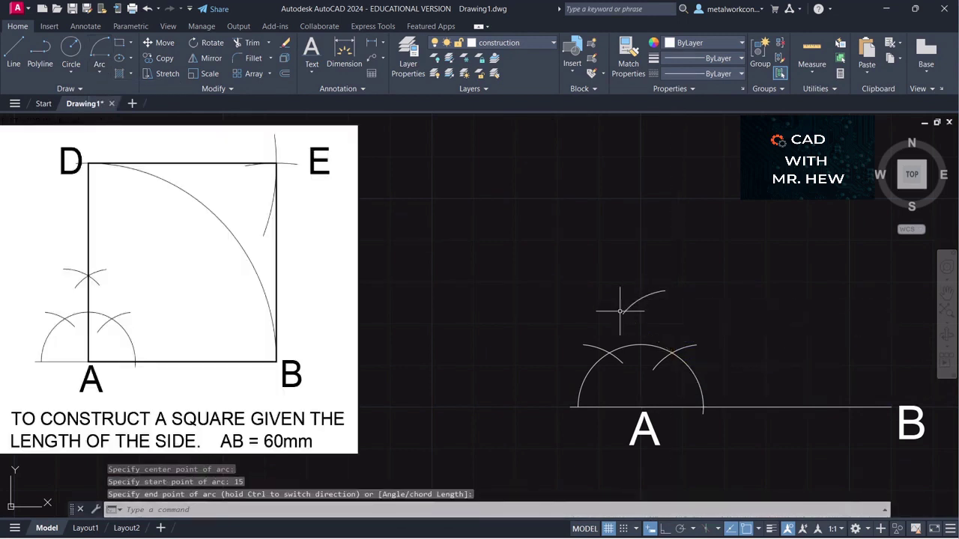
pyautogui.press('Return')
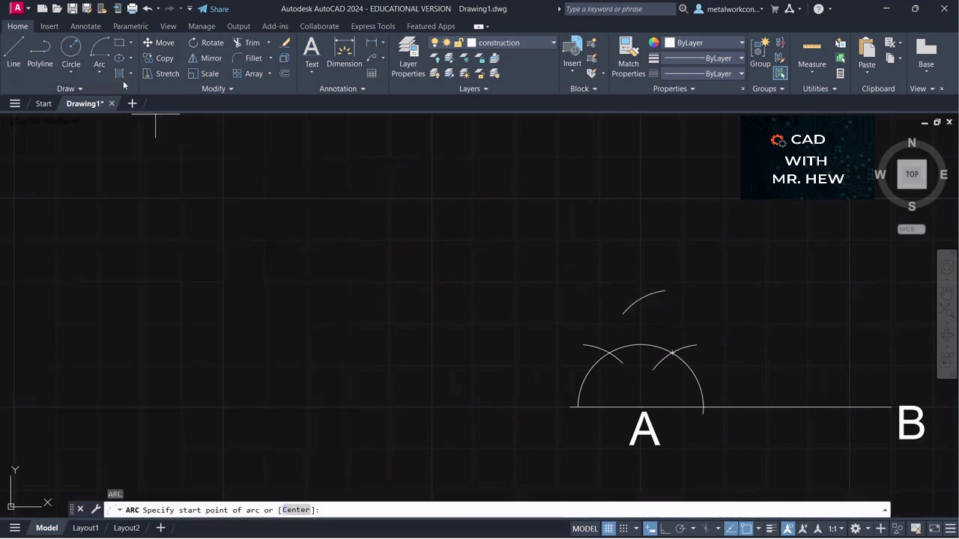
# Draw a matching radius-15 arc from the left intersection, crossing the first above A.
pyautogui.click(98, 73)
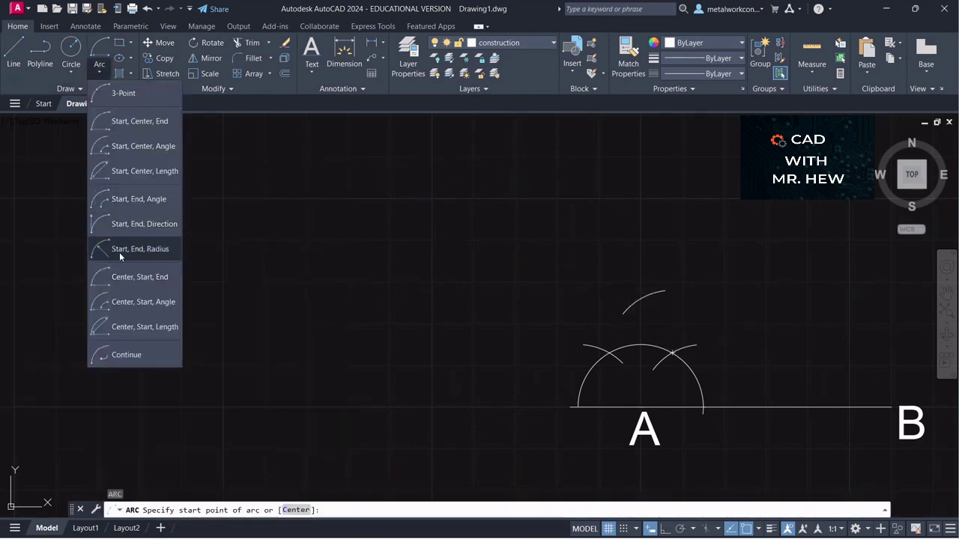
pyautogui.click(128, 277)
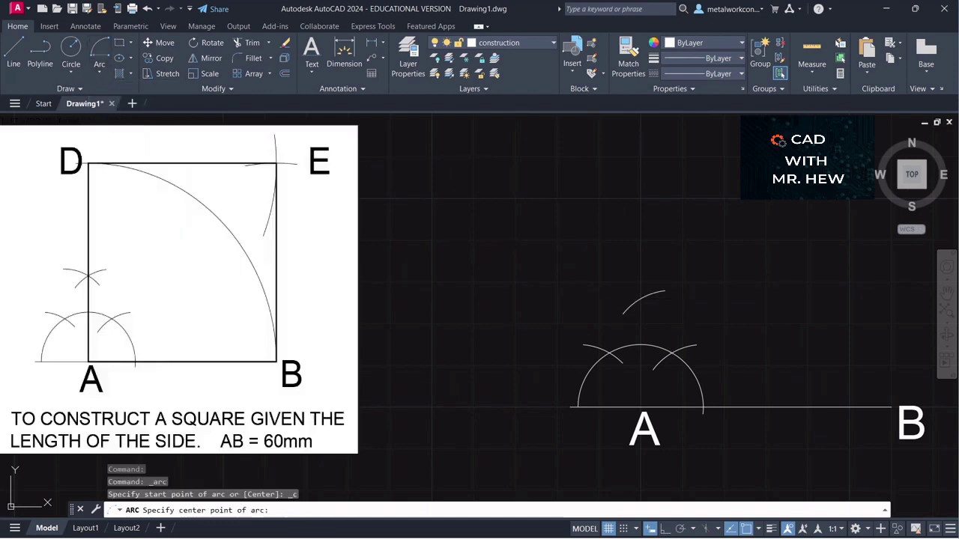
pyautogui.click(609, 352)
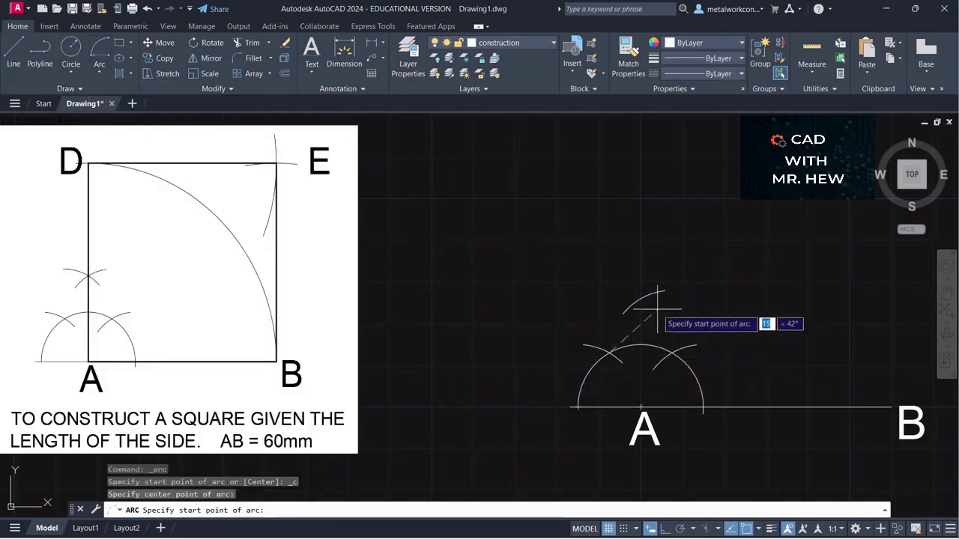
pyautogui.write('15')
pyautogui.press('Return')
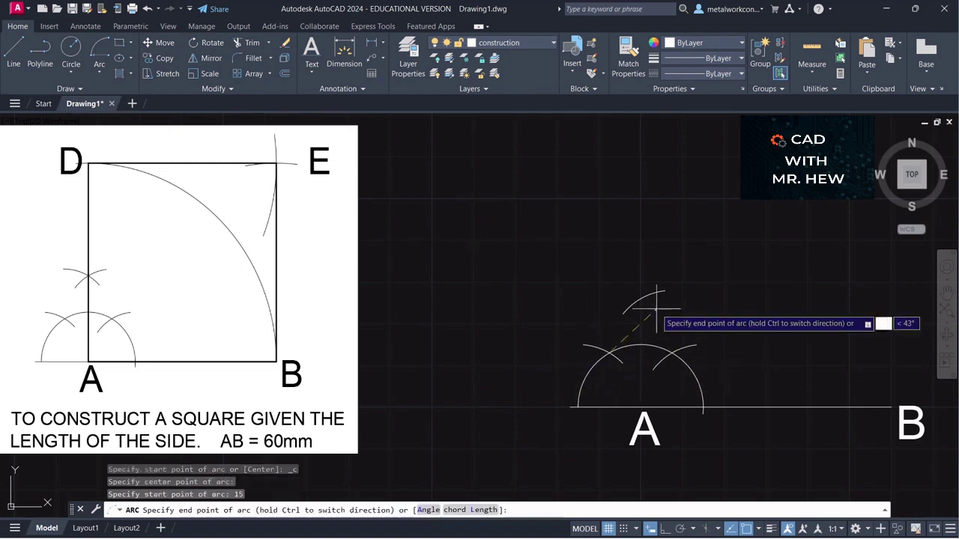
pyautogui.click(607, 268)
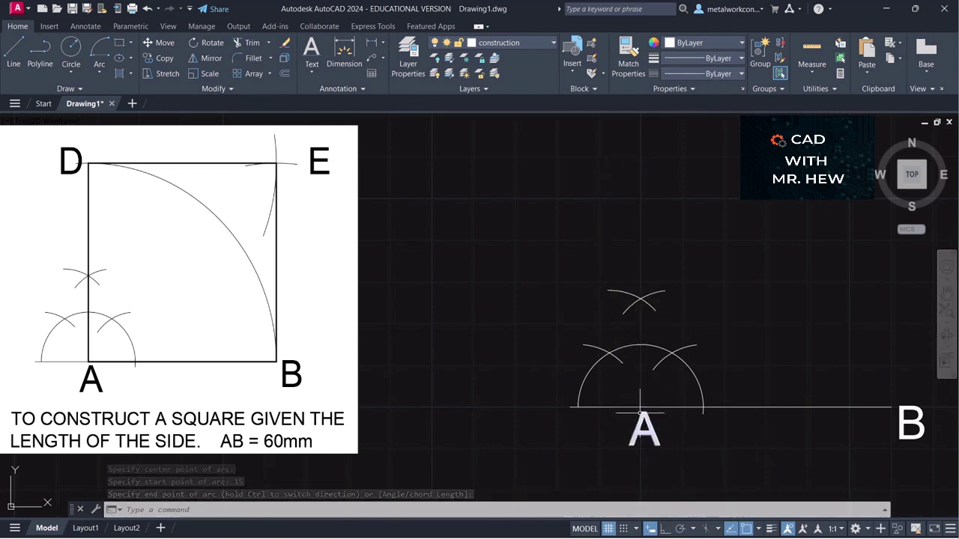
# Draw a vertical line from A up to the crossing point of the two arcs.
pyautogui.click(13, 56)
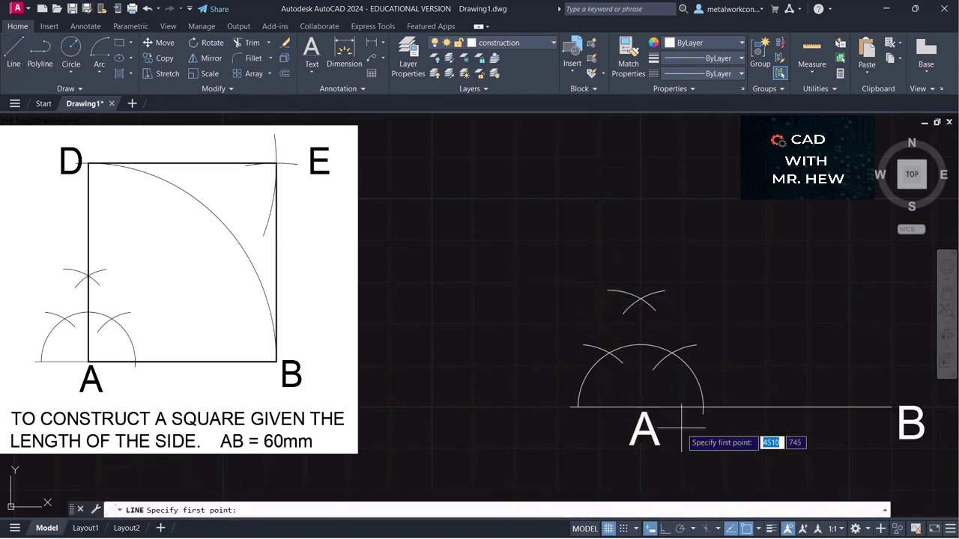
pyautogui.click(641, 405)
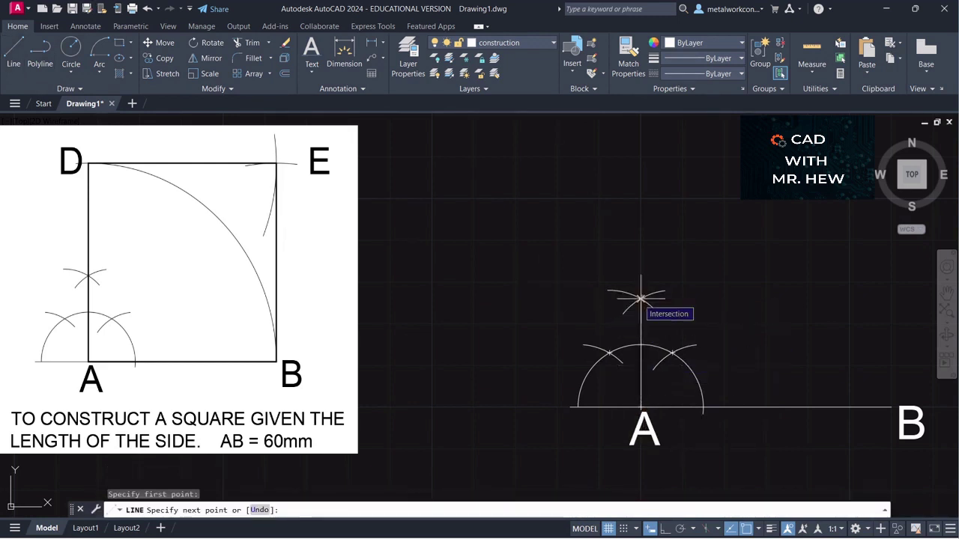
pyautogui.click(640, 298)
pyautogui.press('Return')
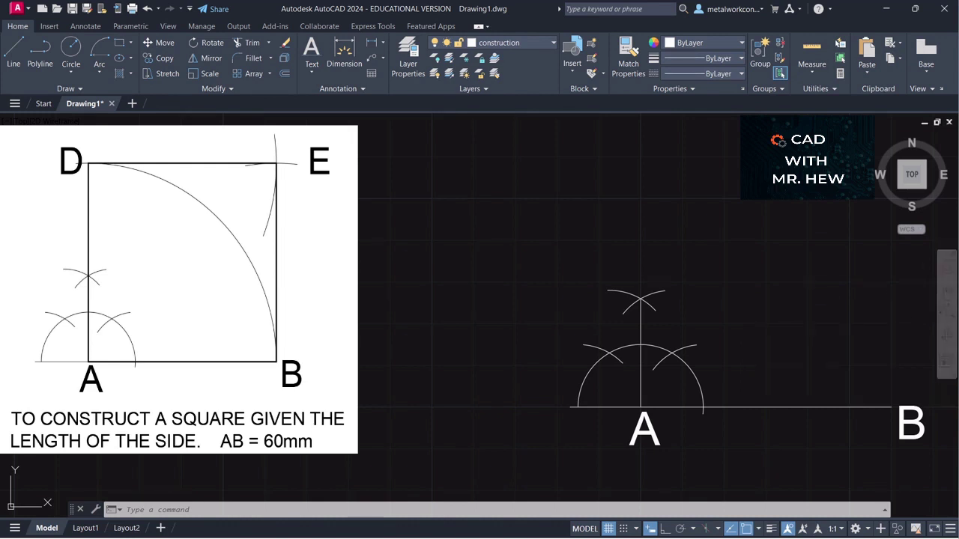
# Stretch the vertical line's top grip well above the crossing arcs.
pyautogui.click(640, 307)
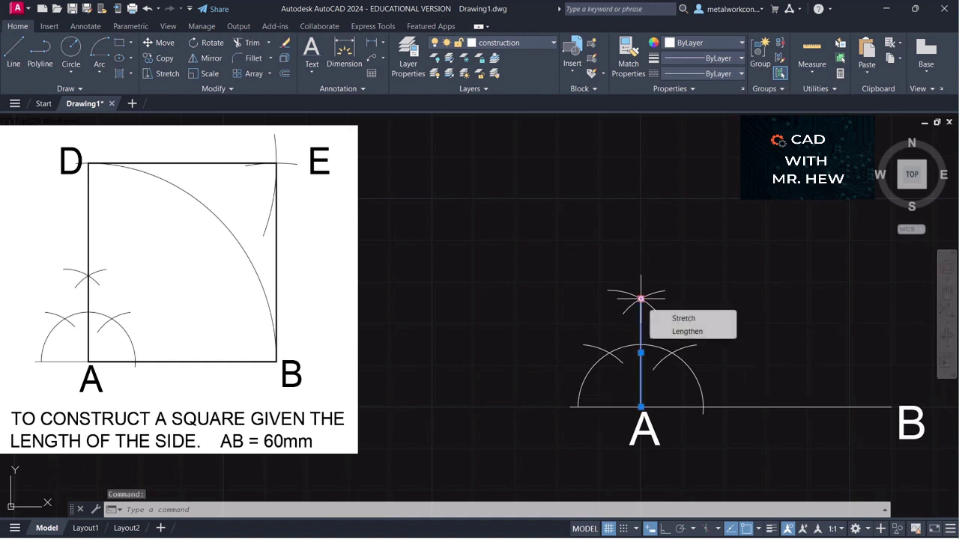
pyautogui.click(640, 299)
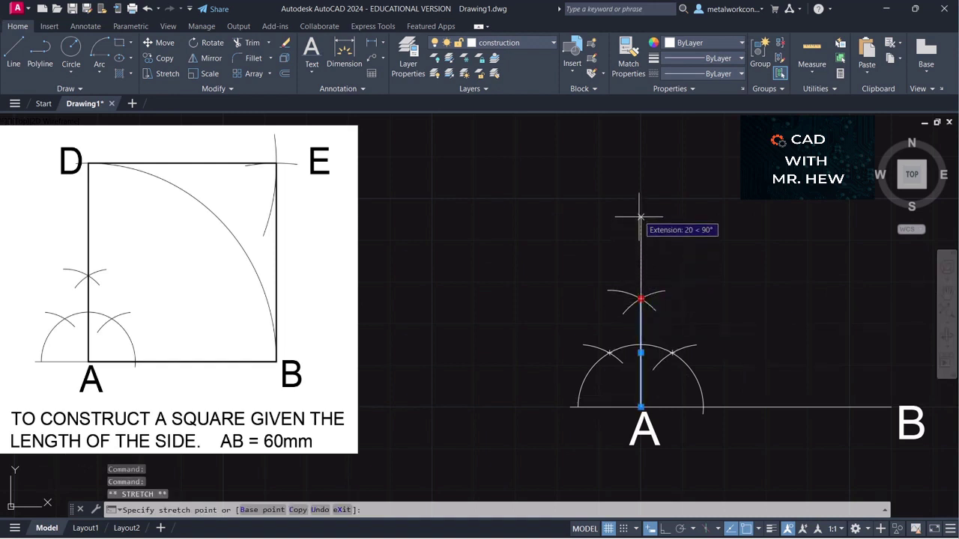
pyautogui.click(640, 128)
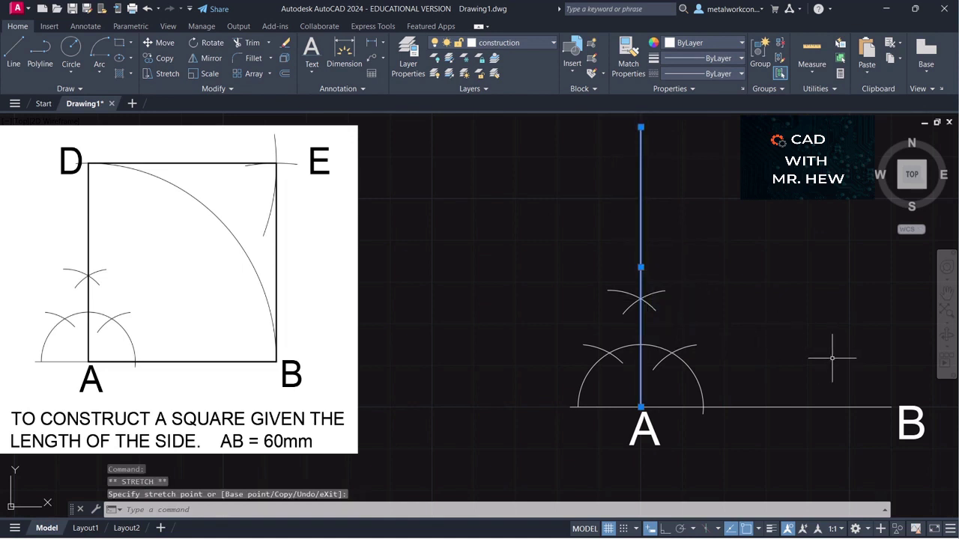
pyautogui.press('Escape')
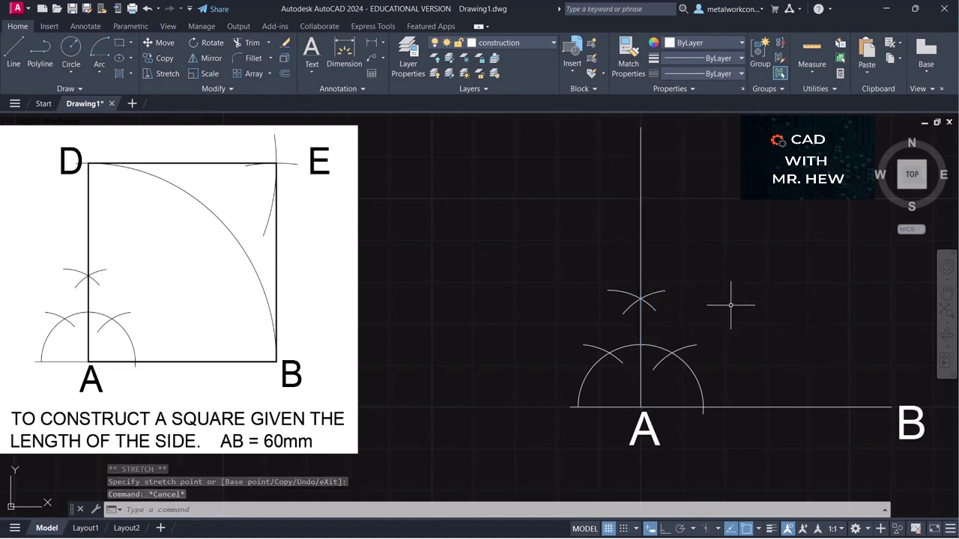
# Draw a quarter arc centred on A from B up to the vertical line.
pyautogui.click(99, 72)
pyautogui.click(124, 289)
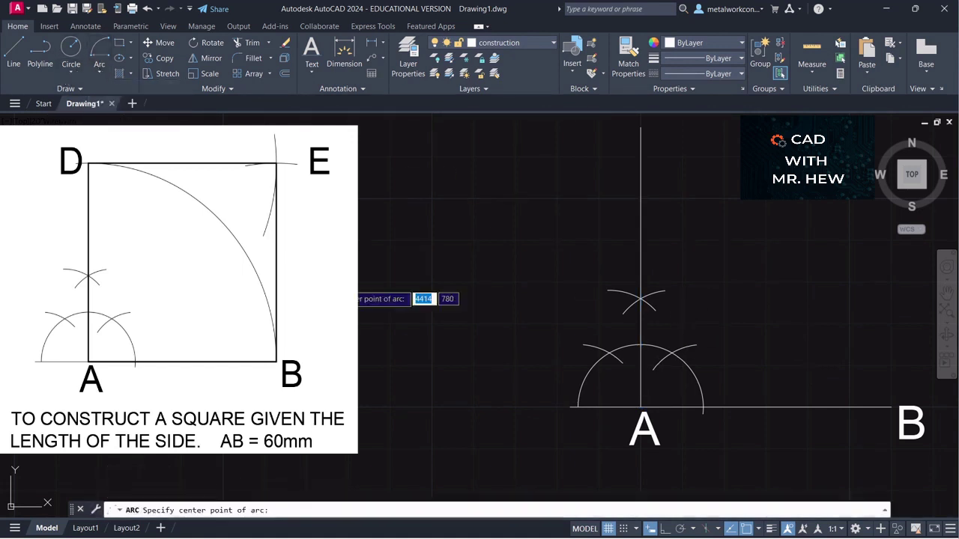
pyautogui.click(641, 407)
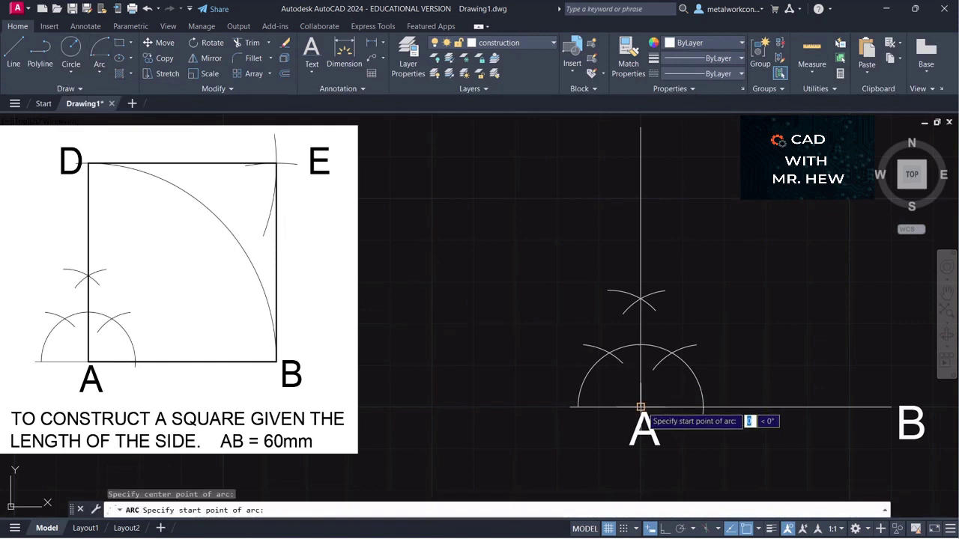
pyautogui.click(890, 407)
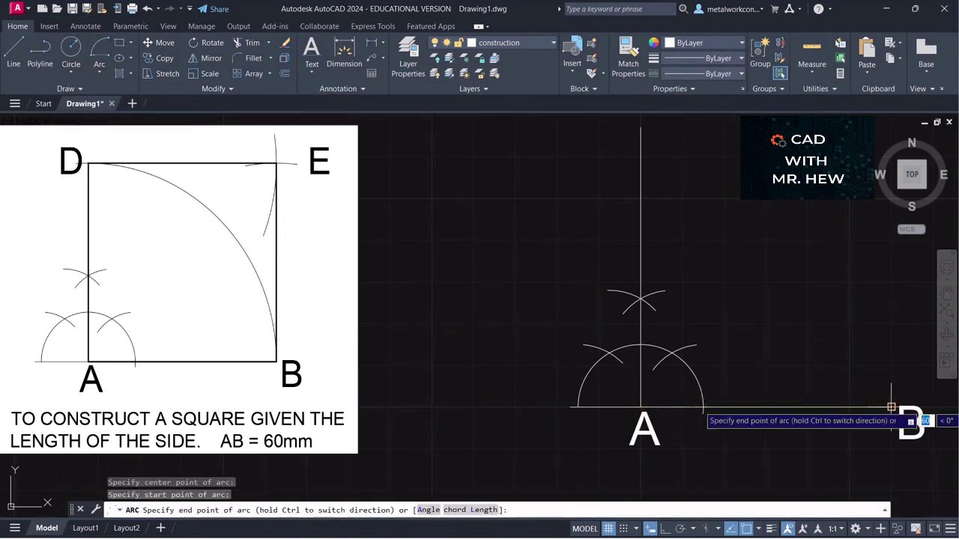
pyautogui.click(624, 199)
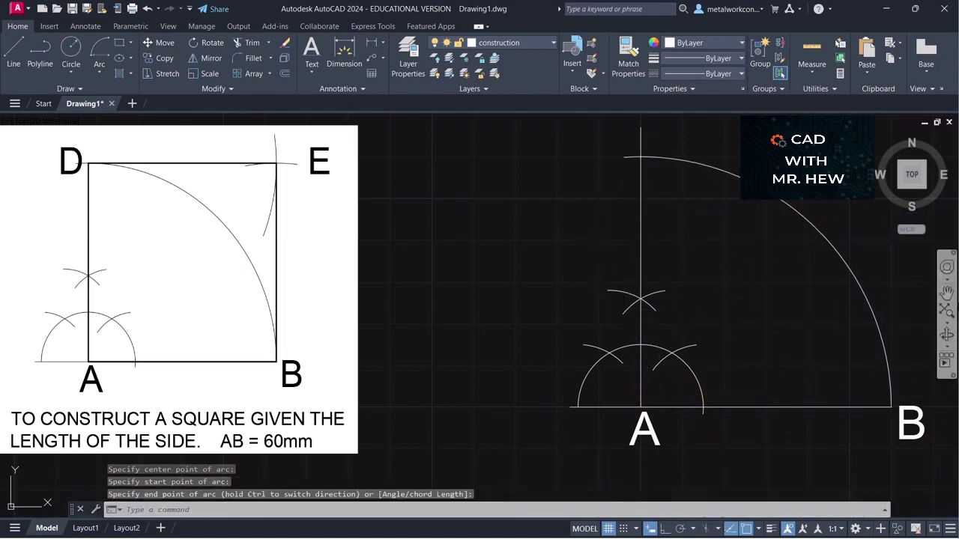
pyautogui.click(946, 292)
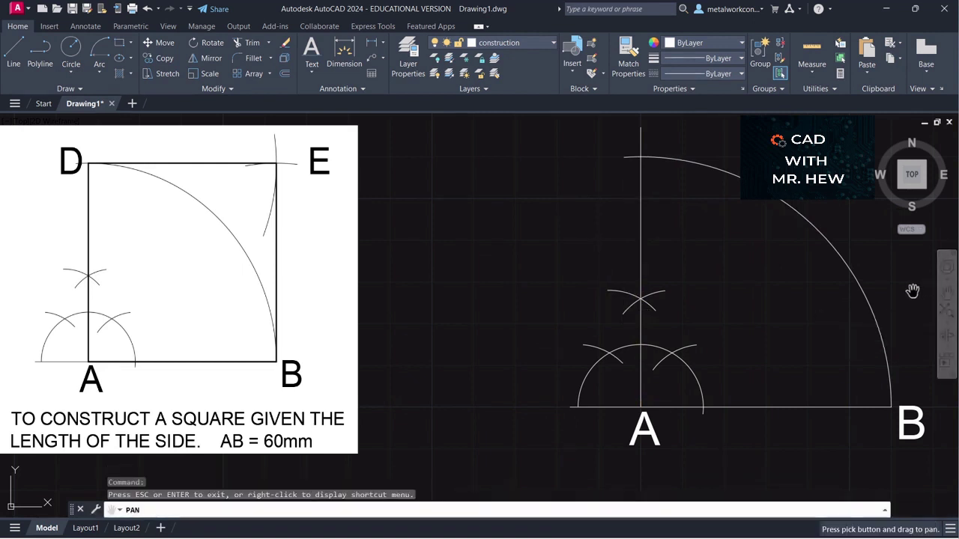
pyautogui.moveTo(912, 294); pyautogui.dragTo(865, 323)
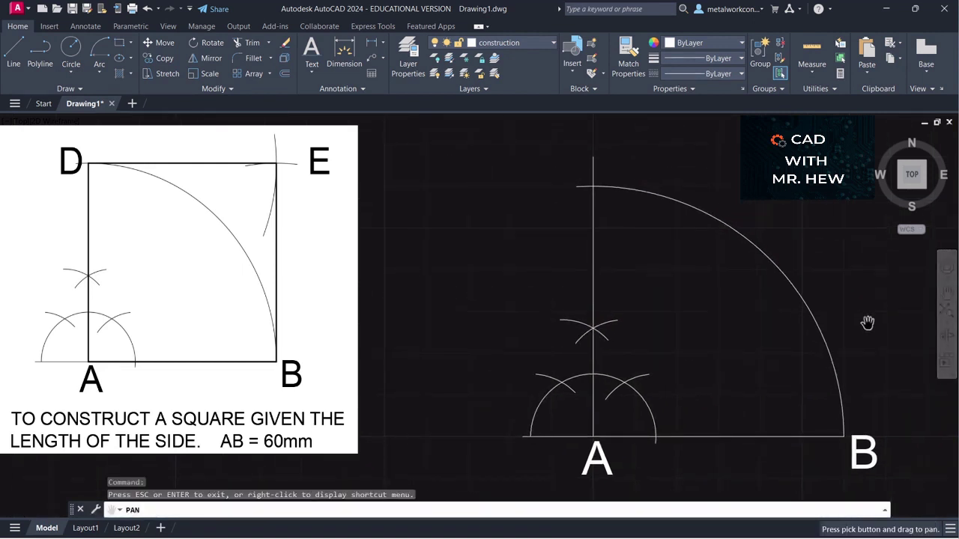
pyautogui.press('Escape')
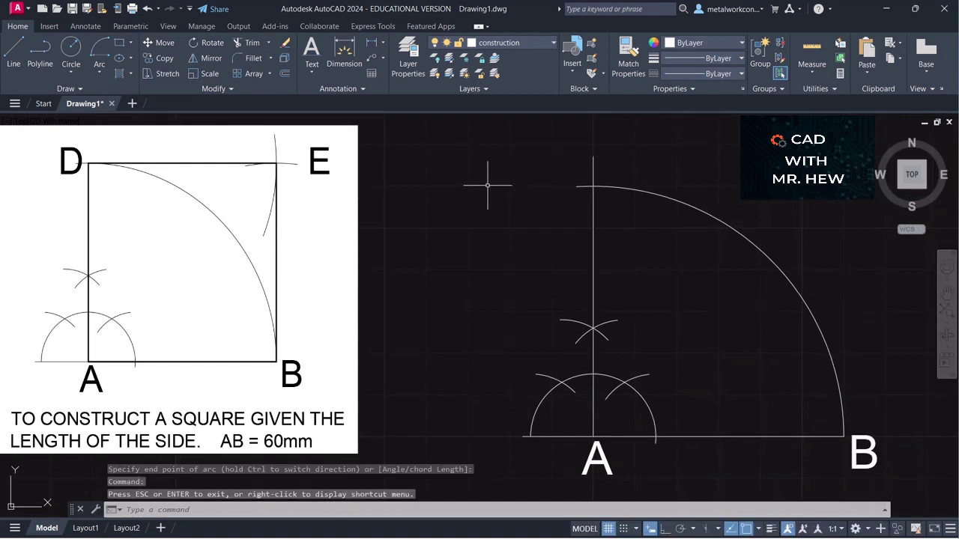
# Make the text layer current and add label D, height 8, rotation 0, where the arc meets the vertical line.
pyautogui.click(500, 43)
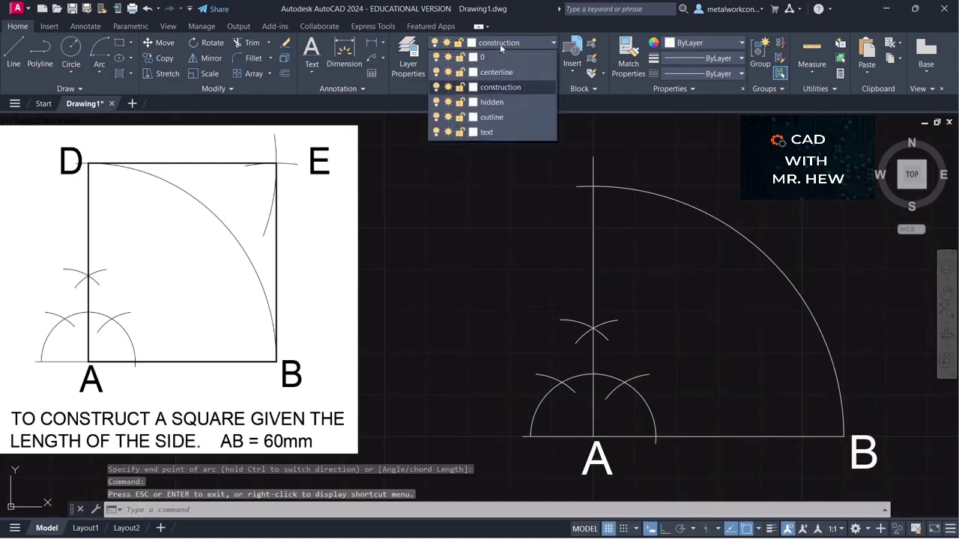
pyautogui.click(485, 132)
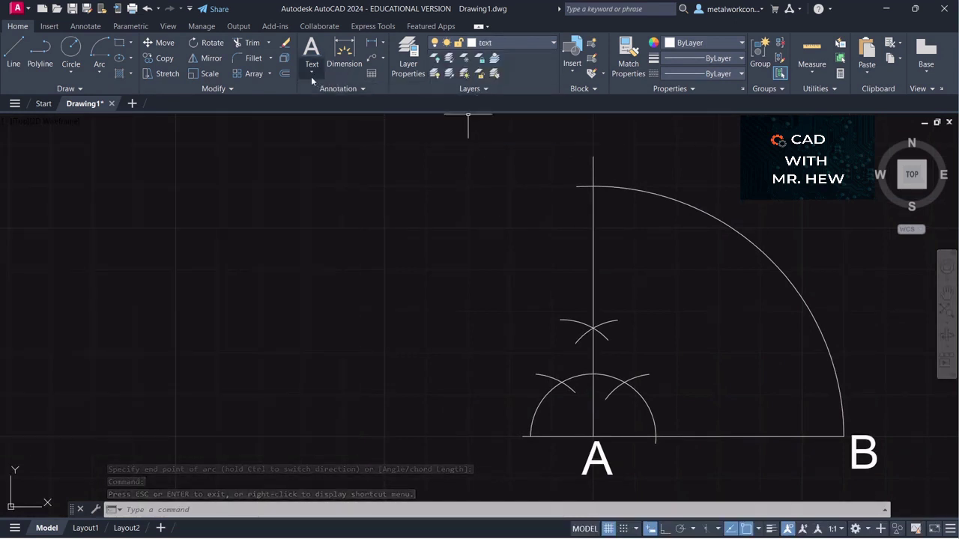
pyautogui.click(311, 73)
pyautogui.click(330, 118)
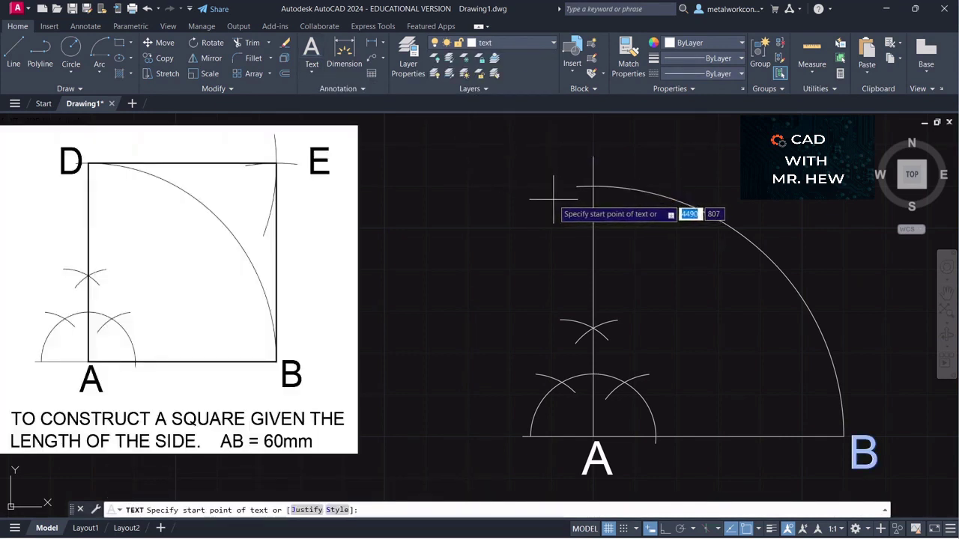
pyautogui.click(554, 201)
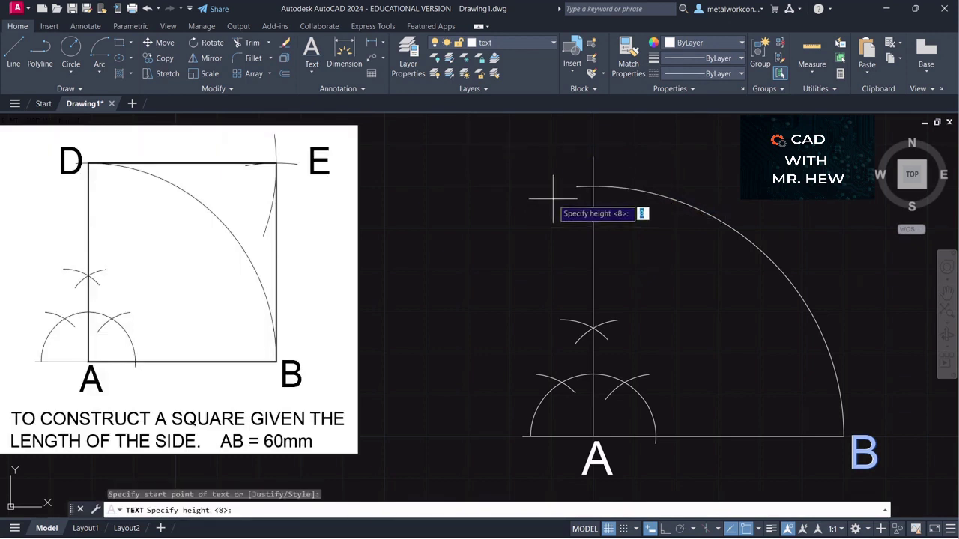
pyautogui.press('Return')
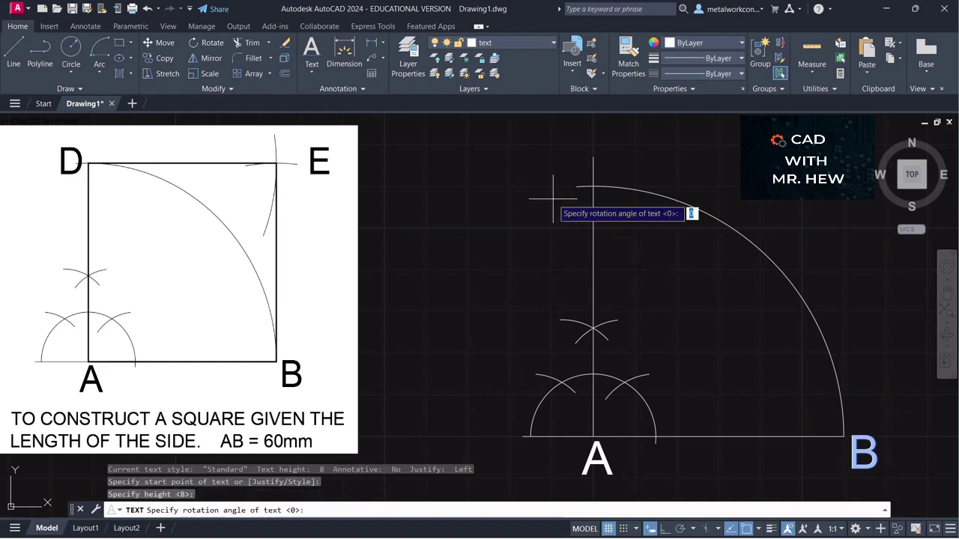
pyautogui.press('Return')
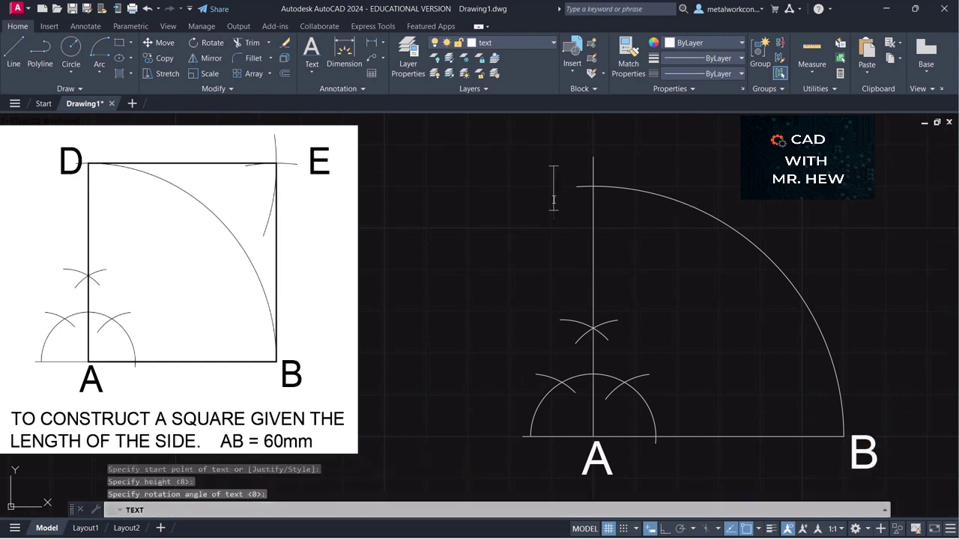
pyautogui.write('D')
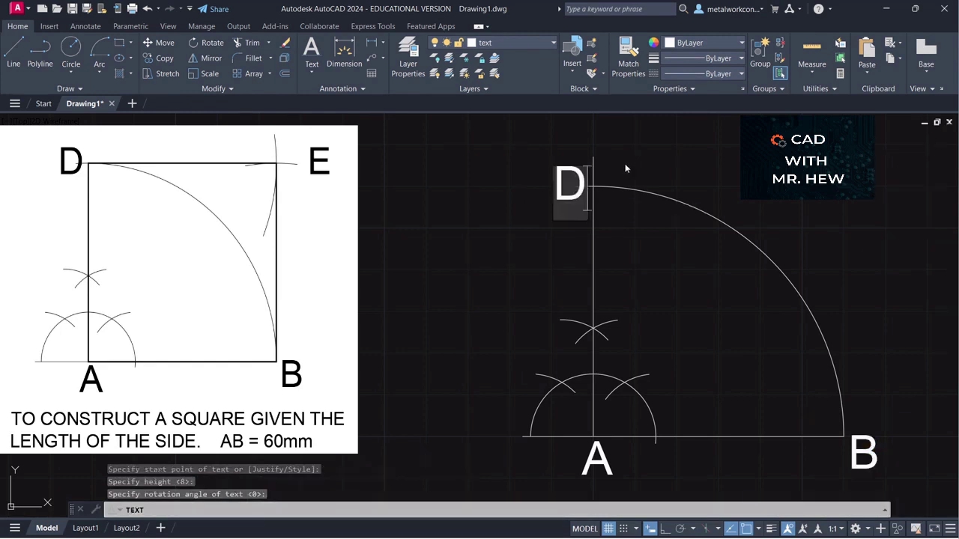
pyautogui.press('Return')
pyautogui.press('Return')
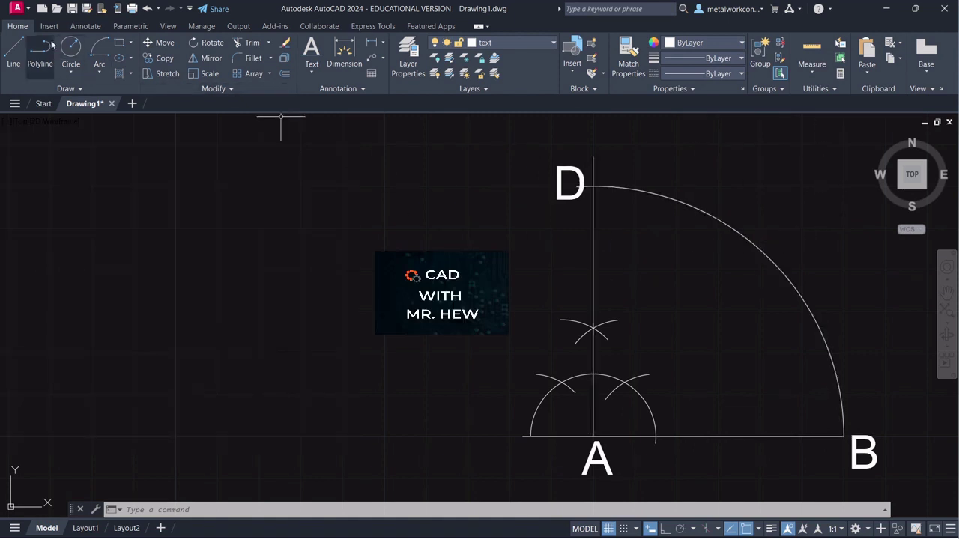
pyautogui.click(101, 72)
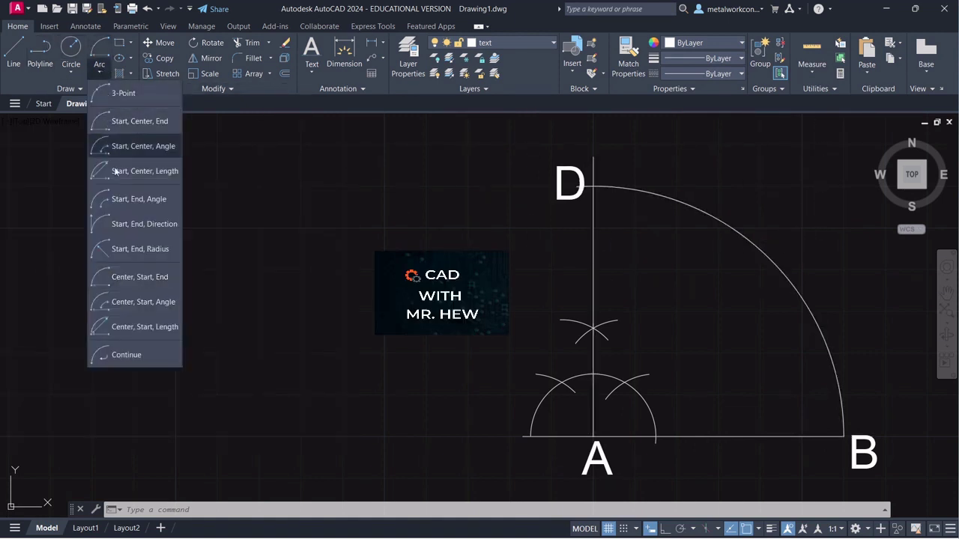
# Draw a 60 mm centre-start-end arc centred on D, ending near the top right.
pyautogui.click(125, 276)
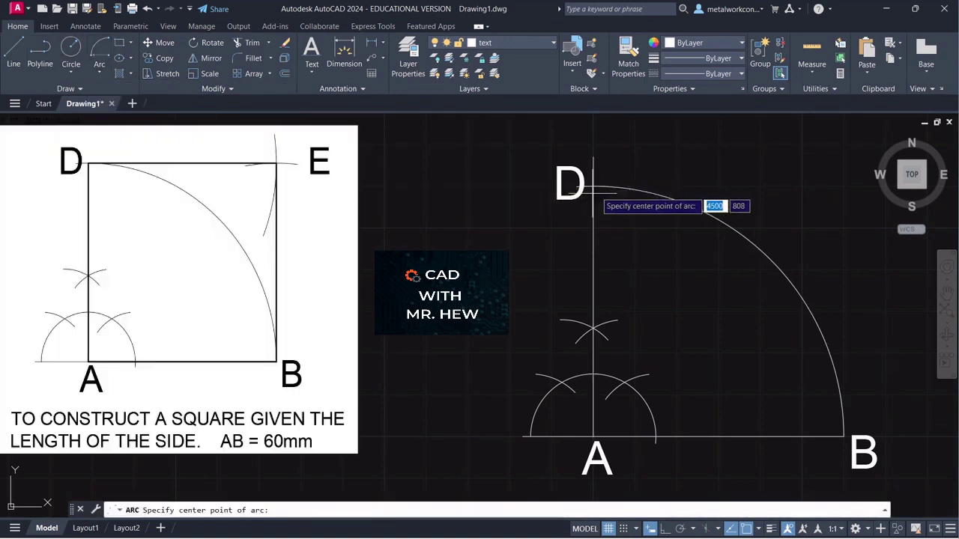
pyautogui.click(593, 186)
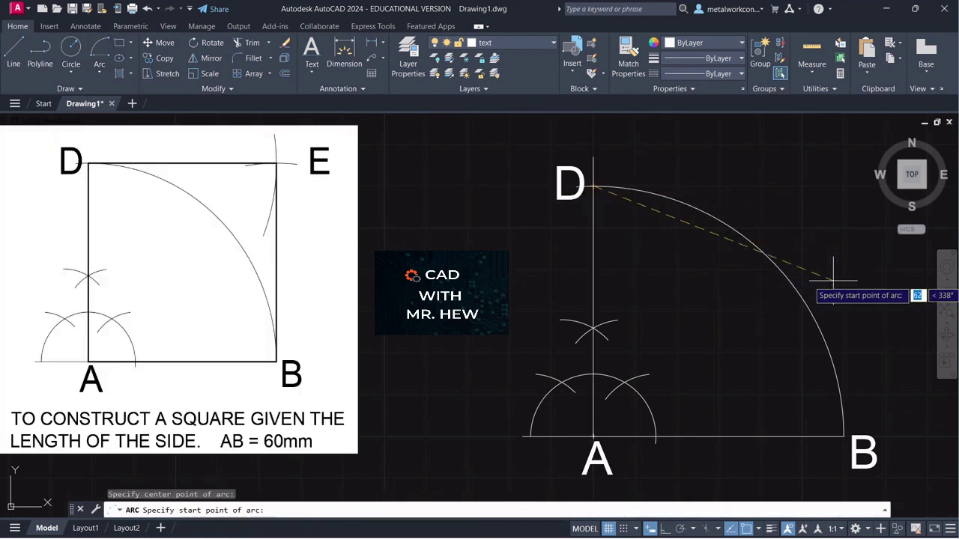
pyautogui.write('60')
pyautogui.press('Return')
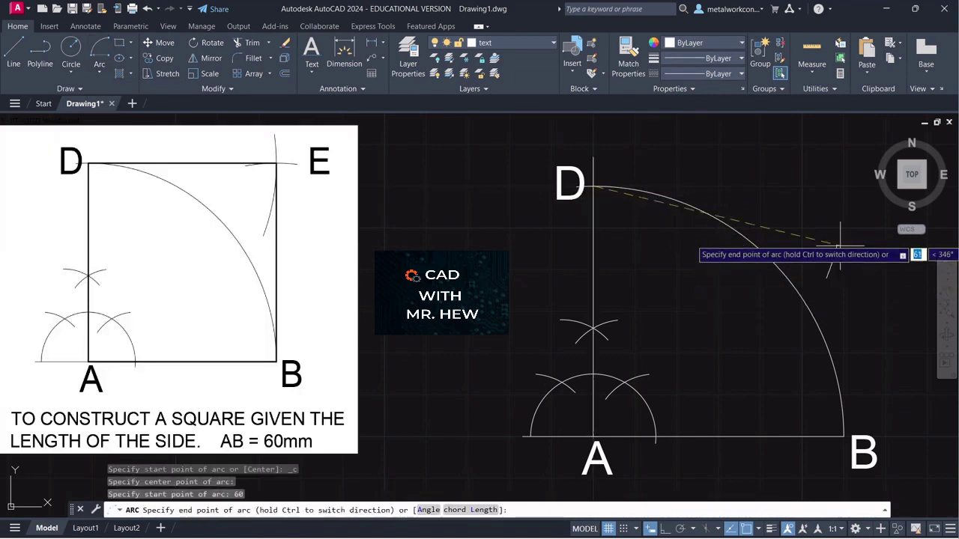
pyautogui.click(831, 117)
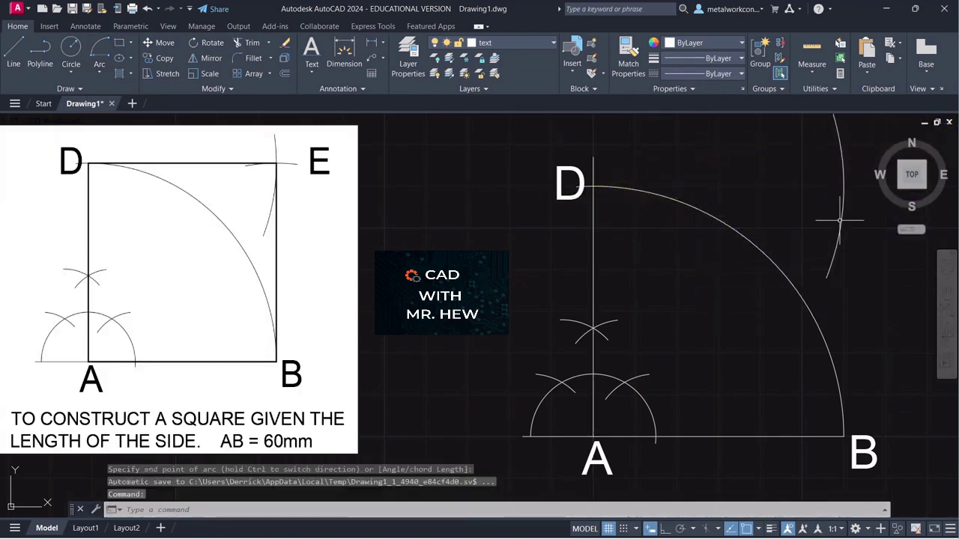
# Draw a second 60 mm arc centred on B crossing the first arc, then pan left.
pyautogui.click(99, 73)
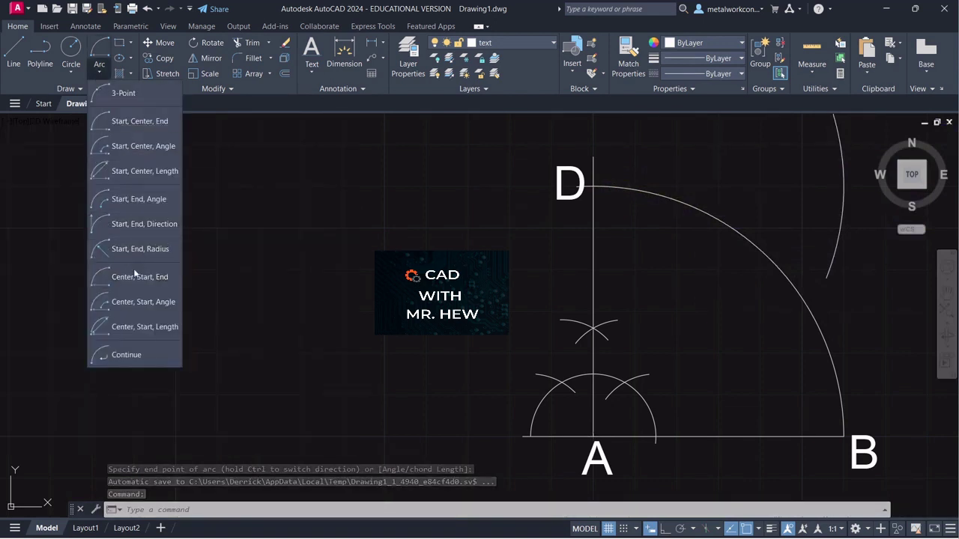
pyautogui.click(135, 277)
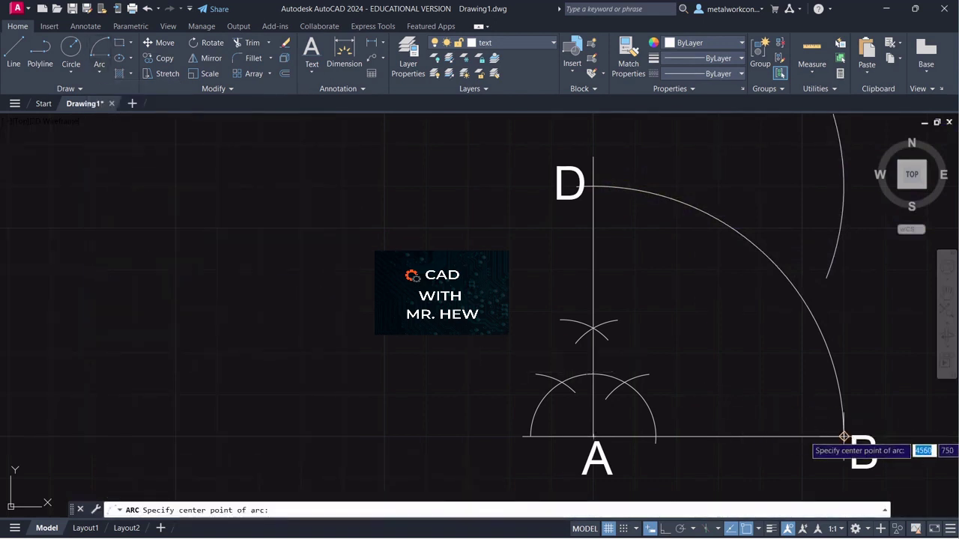
pyautogui.click(843, 436)
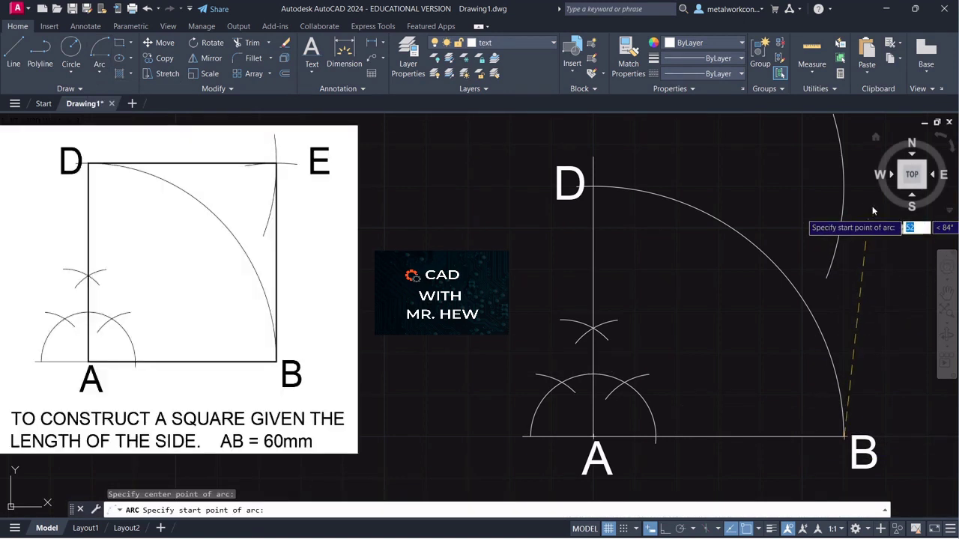
pyautogui.write('60')
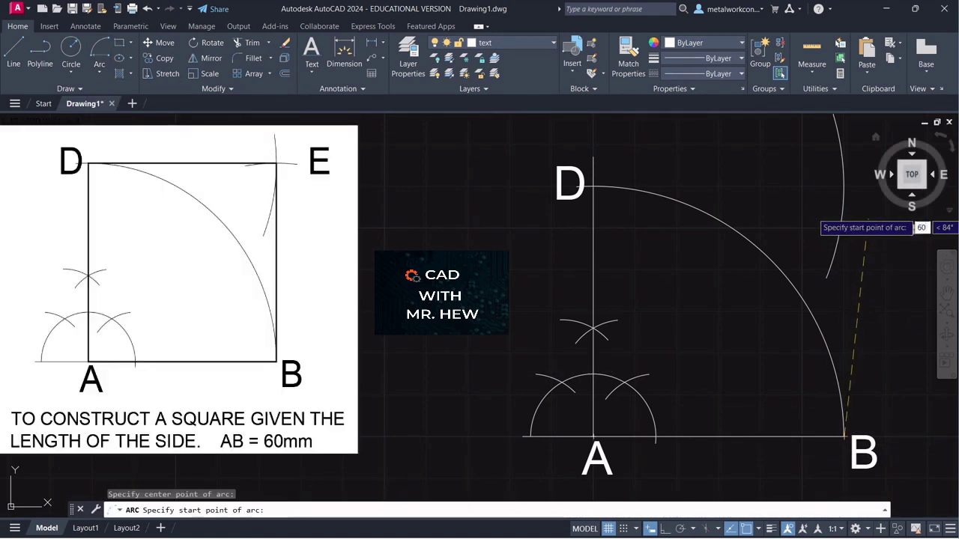
pyautogui.write('<')
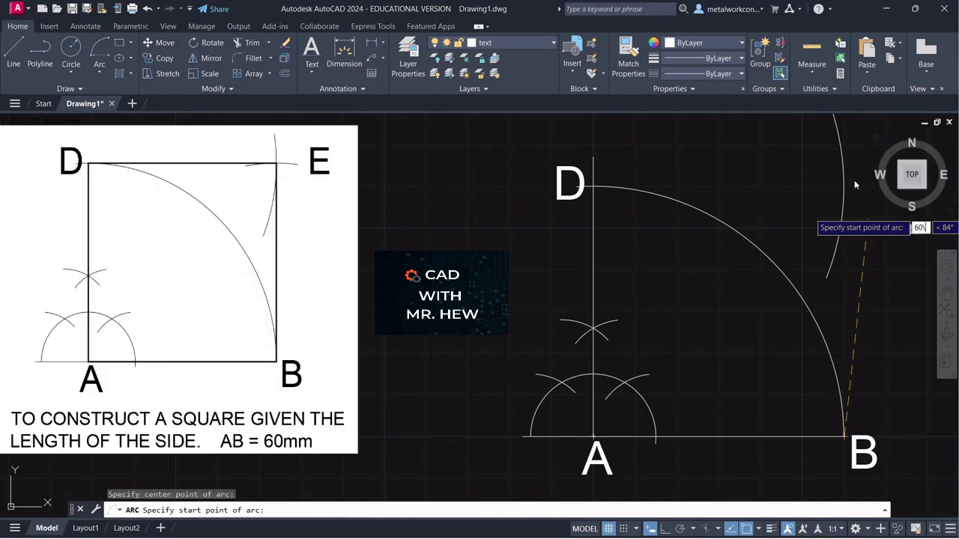
pyautogui.press('BackSpace')
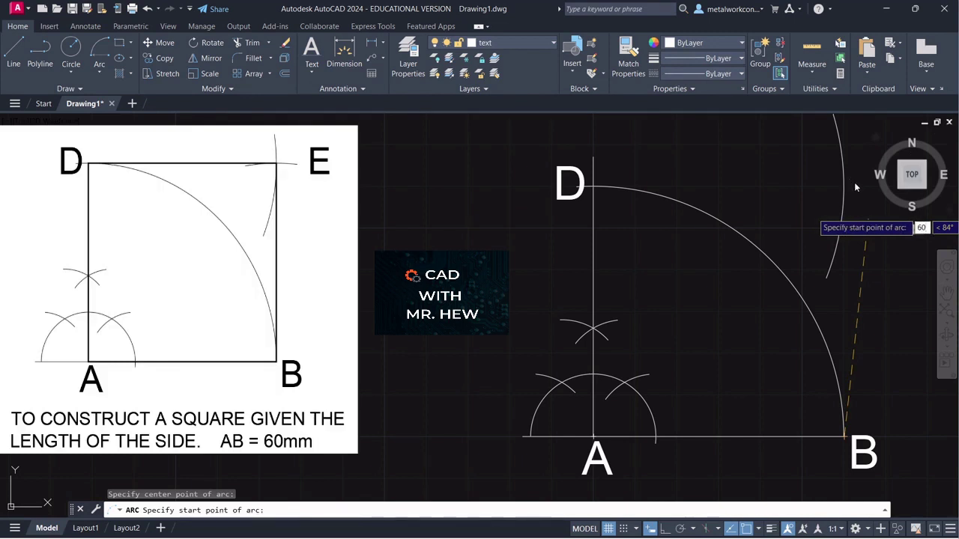
pyautogui.press('Return')
pyautogui.click(804, 198)
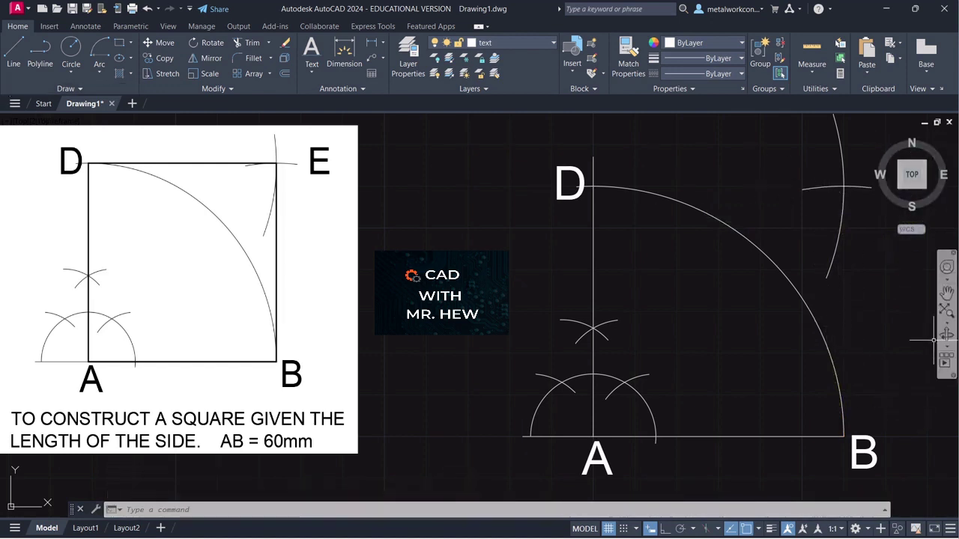
pyautogui.click(946, 293)
pyautogui.moveTo(913, 283); pyautogui.dragTo(880, 294)
pyautogui.press('Escape')
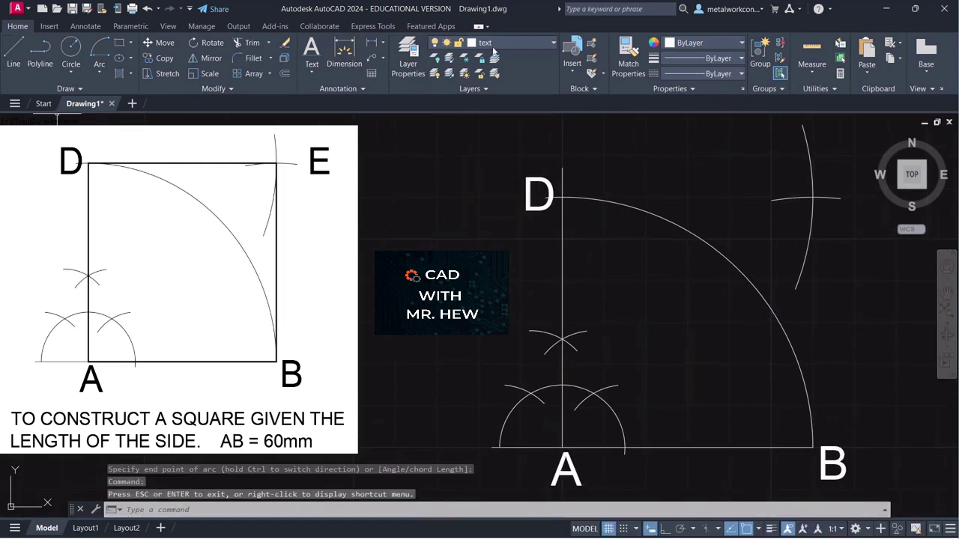
# Move the two small crossing arcs onto the construction layer.
pyautogui.click(812, 163)
pyautogui.click(835, 197)
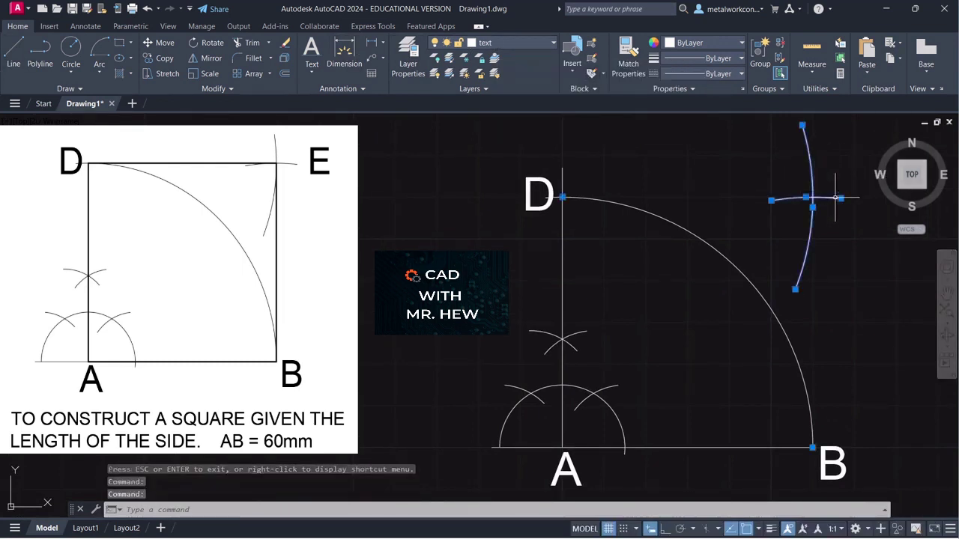
pyautogui.click(526, 43)
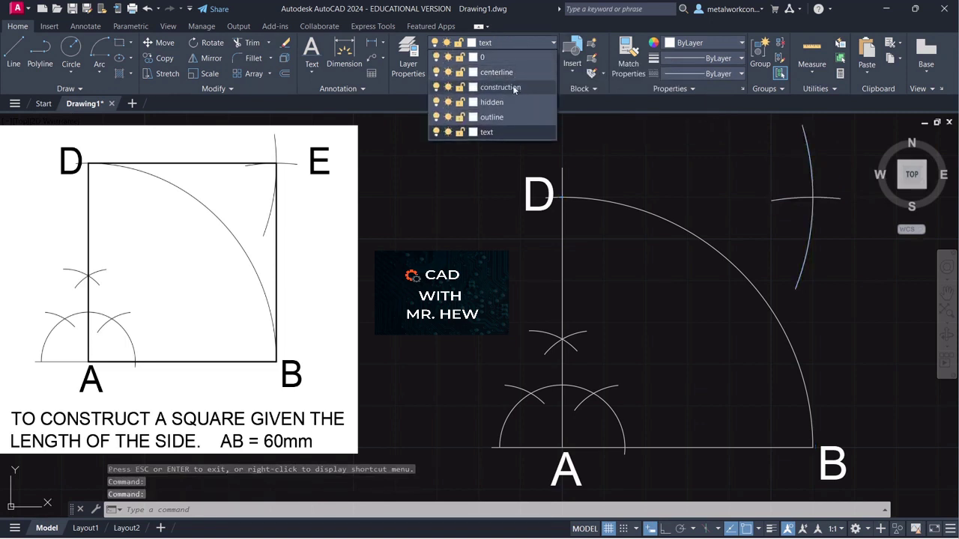
pyautogui.click(513, 86)
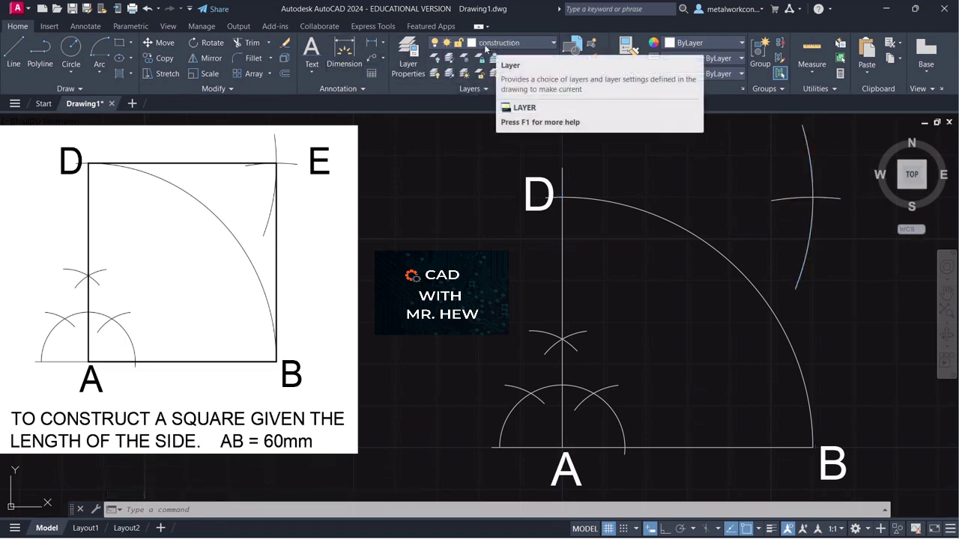
# Draw lines from D to the arcs' crossing point and down to B.
pyautogui.click(14, 52)
pyautogui.click(562, 197)
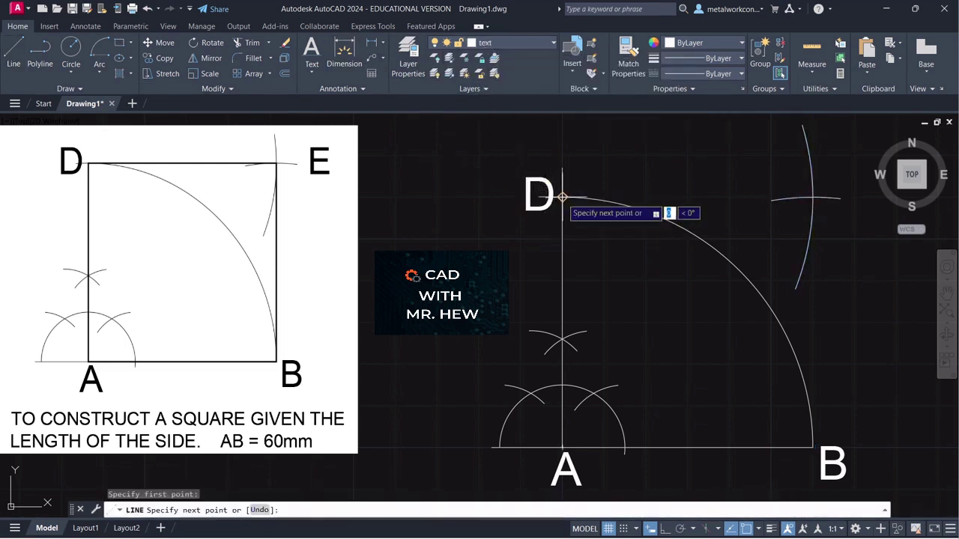
pyautogui.click(812, 198)
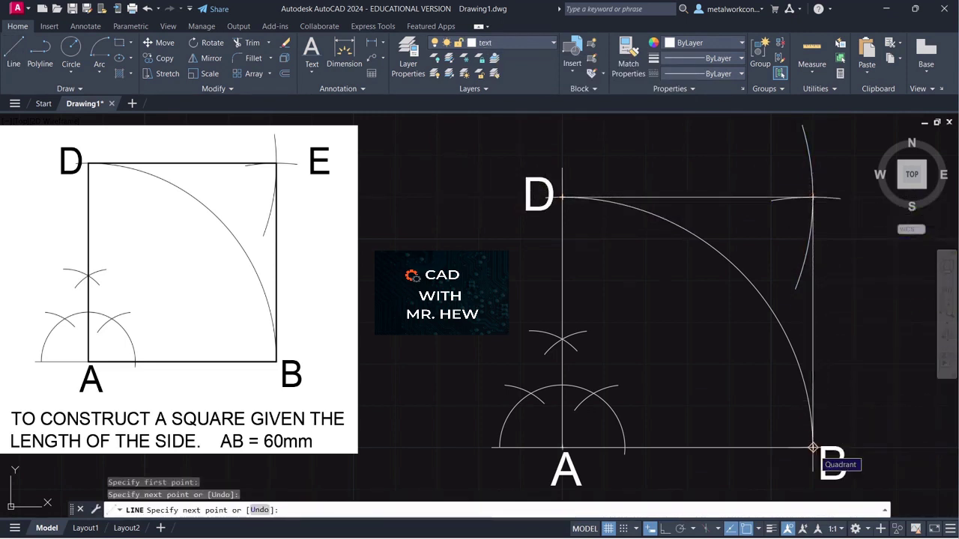
pyautogui.click(813, 447)
pyautogui.press('Return')
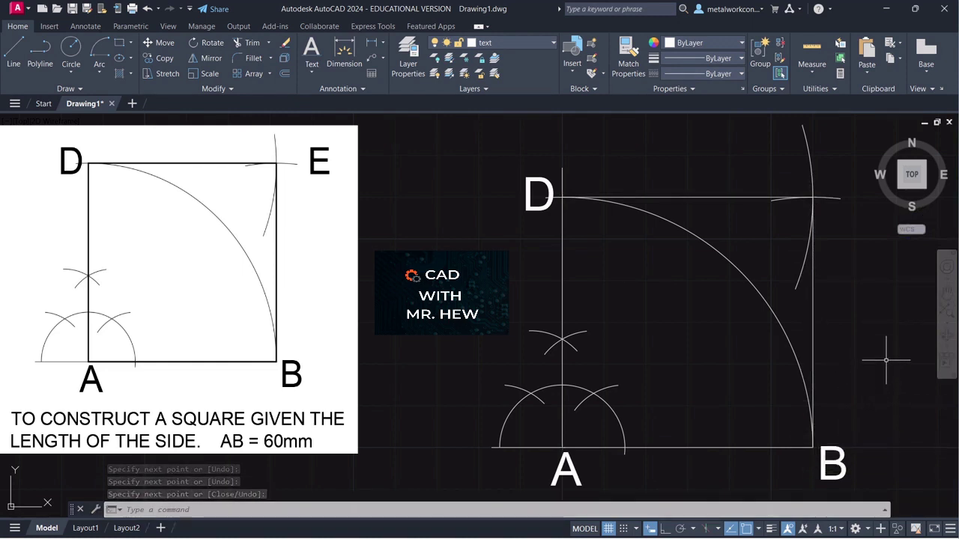
# Put the four square sides on the outline layer and turn on lineweight display.
pyautogui.click(709, 196)
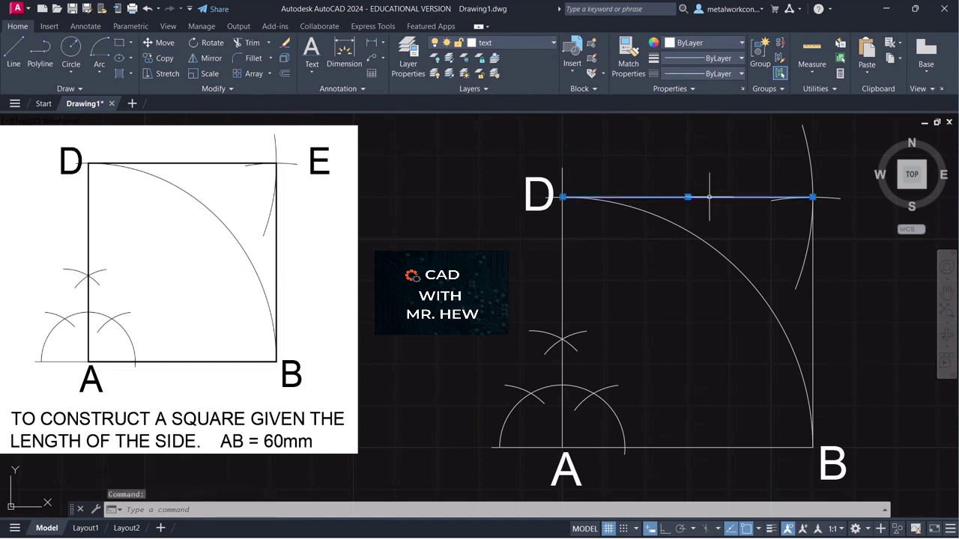
pyautogui.click(814, 300)
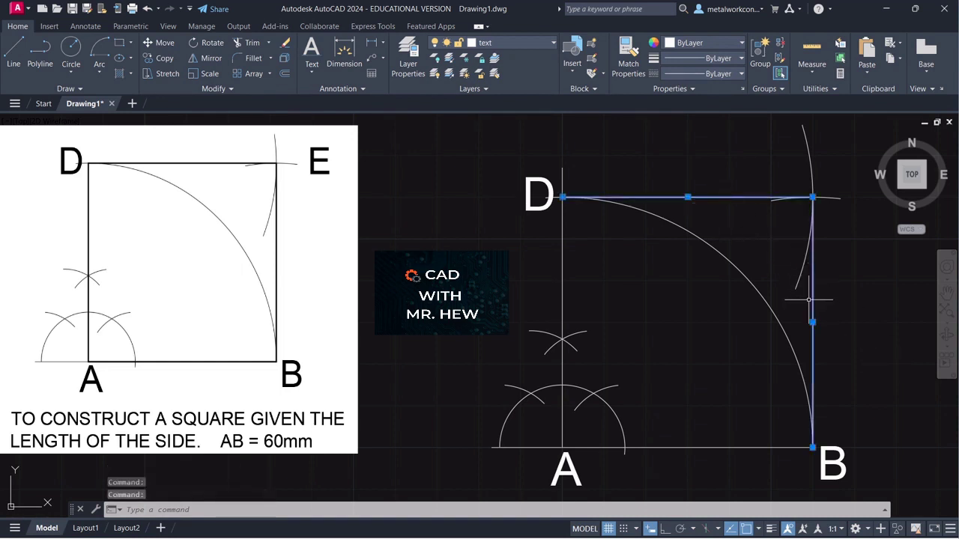
pyautogui.click(561, 279)
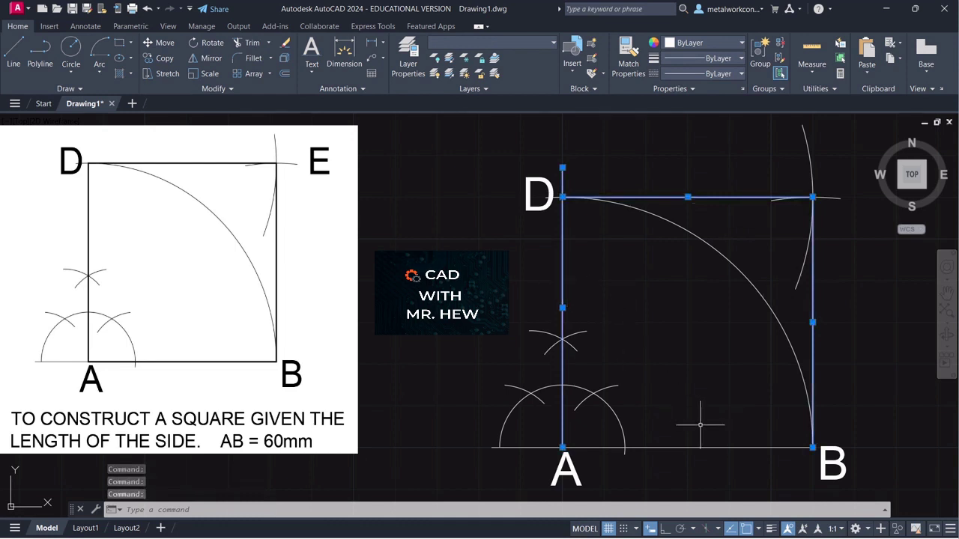
pyautogui.click(721, 447)
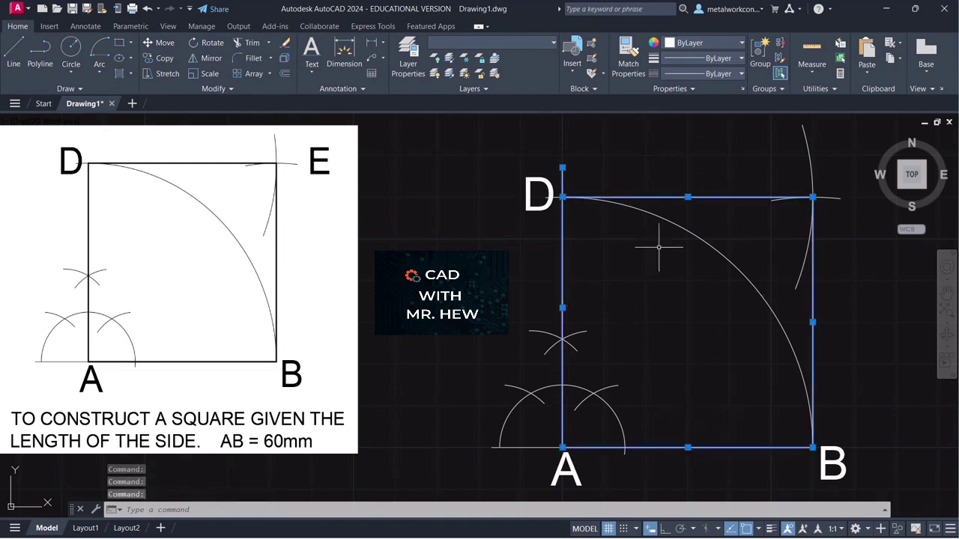
pyautogui.click(516, 43)
pyautogui.click(495, 117)
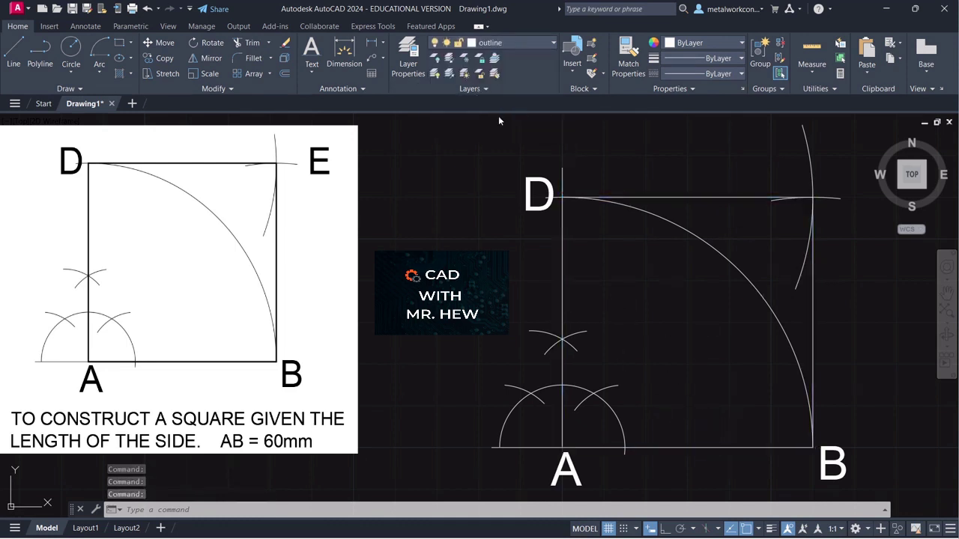
pyautogui.click(772, 529)
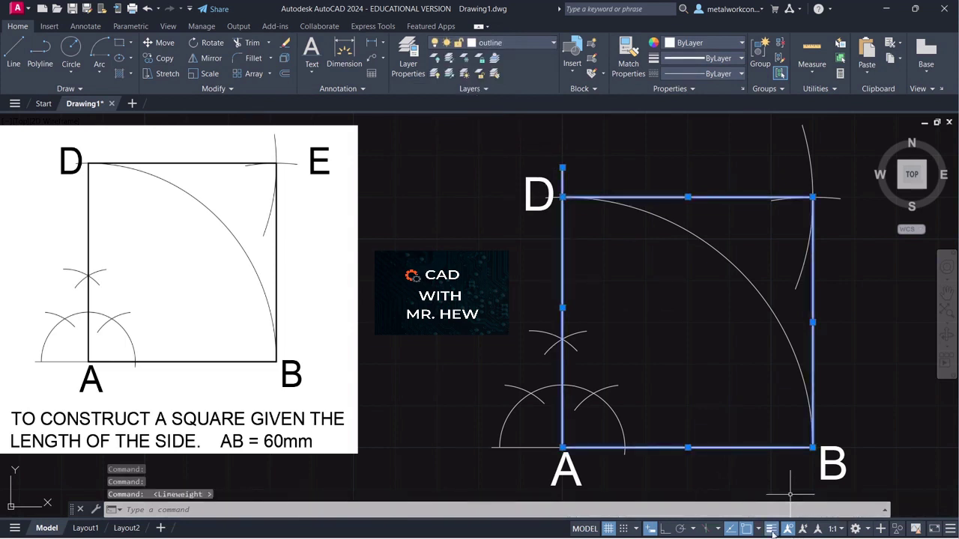
pyautogui.press('Escape')
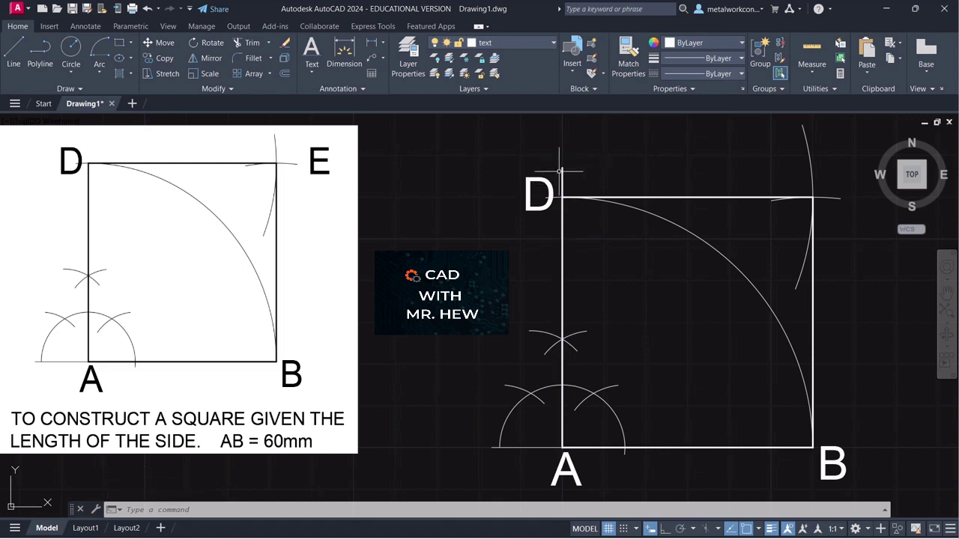
# Run Trim without changes, then zoom out and pan the square up and left.
pyautogui.click(251, 43)
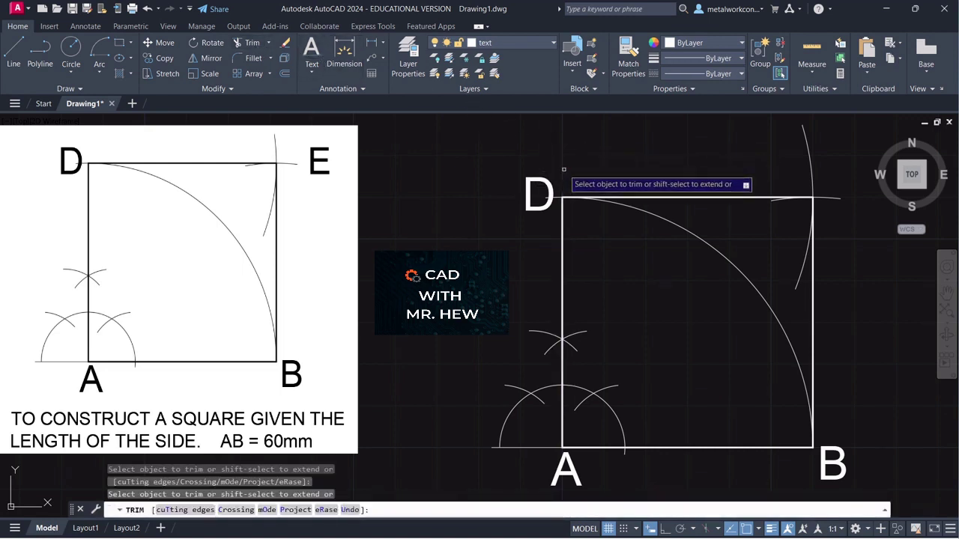
pyautogui.press('Return')
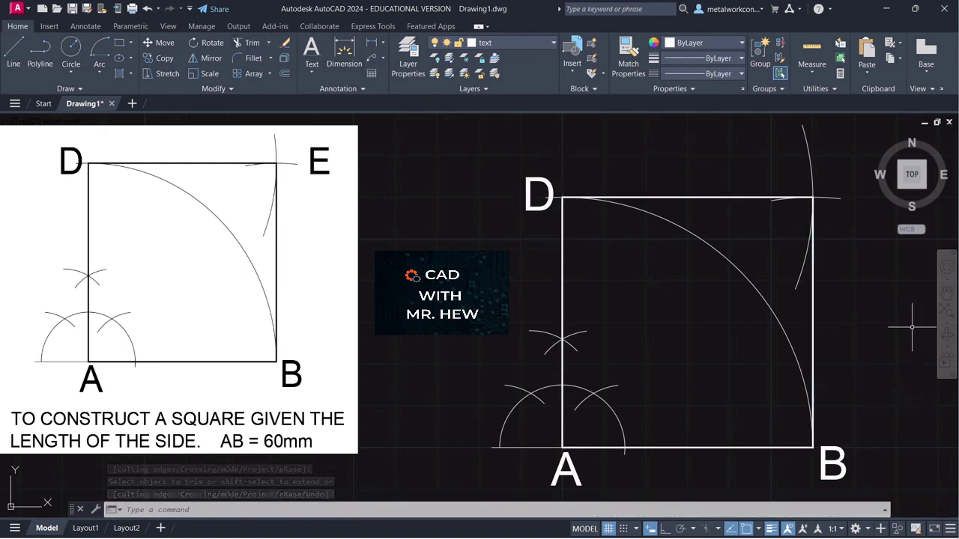
pyautogui.scroll(-2, 920, 323)
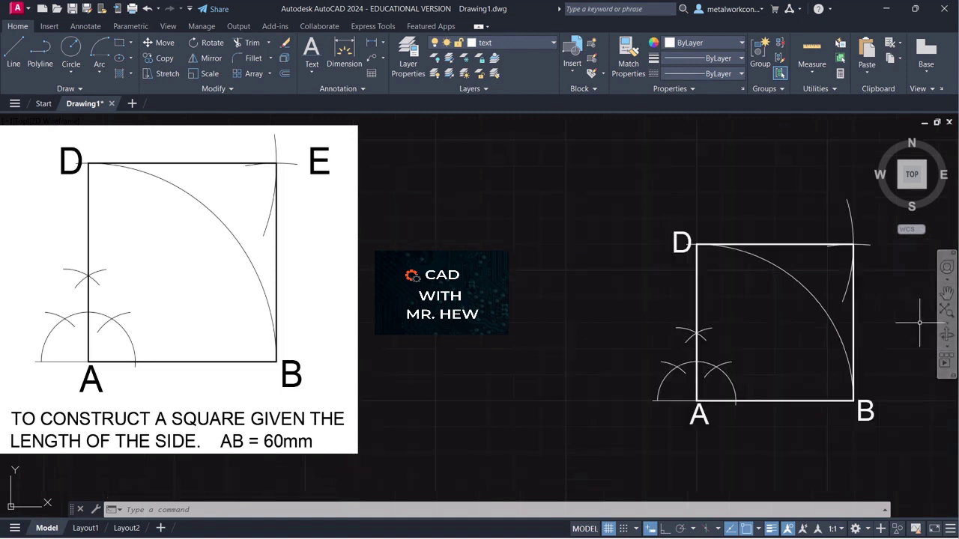
pyautogui.click(946, 292)
pyautogui.moveTo(884, 298); pyautogui.dragTo(840, 215)
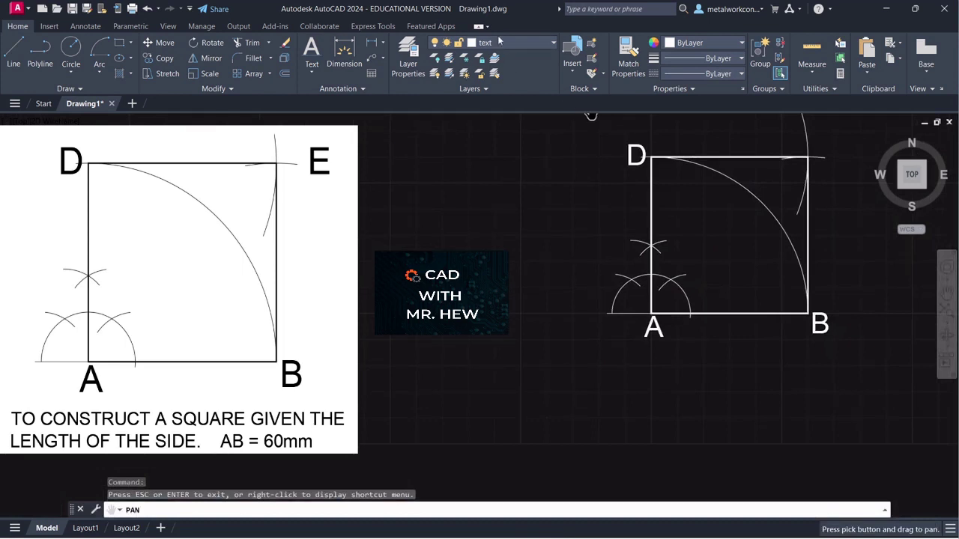
# Create a multiline text box below the square with 'TO CONSTRUCT A SQUARE GIVEN THE LENGTH OF THE'.
pyautogui.click(310, 75)
pyautogui.click(316, 94)
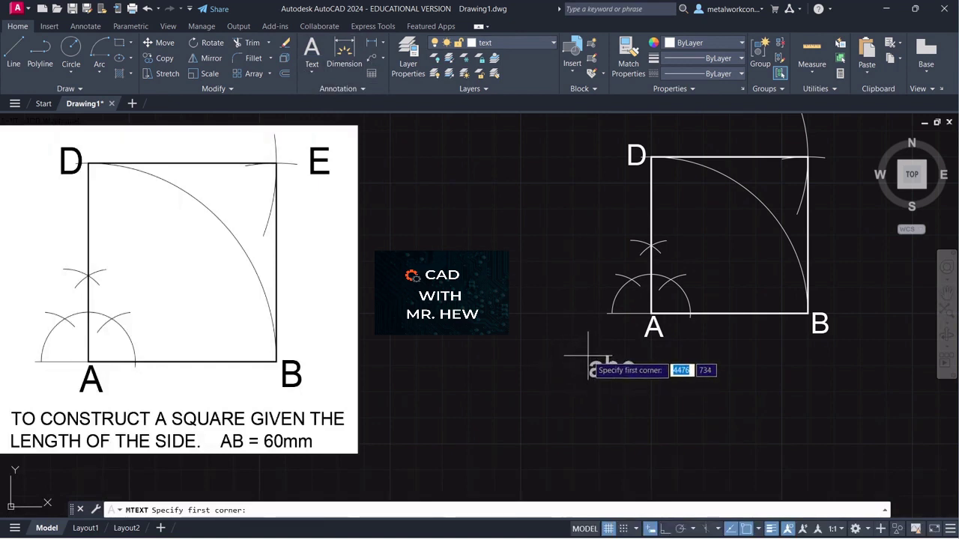
pyautogui.click(587, 354)
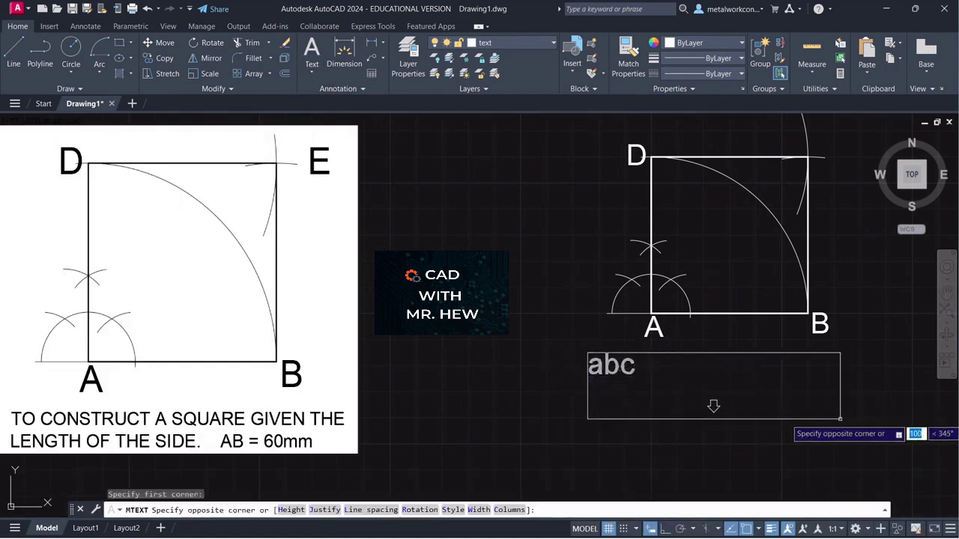
pyautogui.click(884, 416)
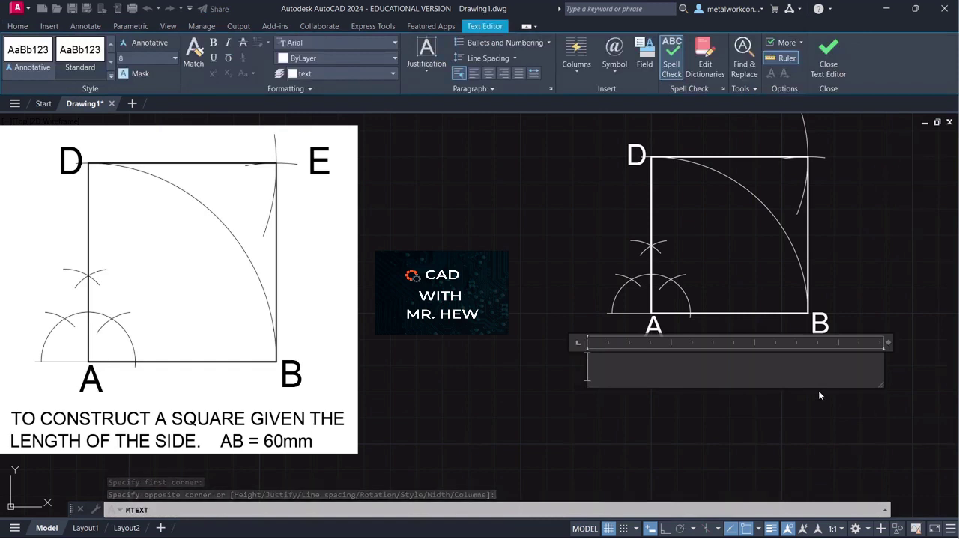
pyautogui.click(175, 59)
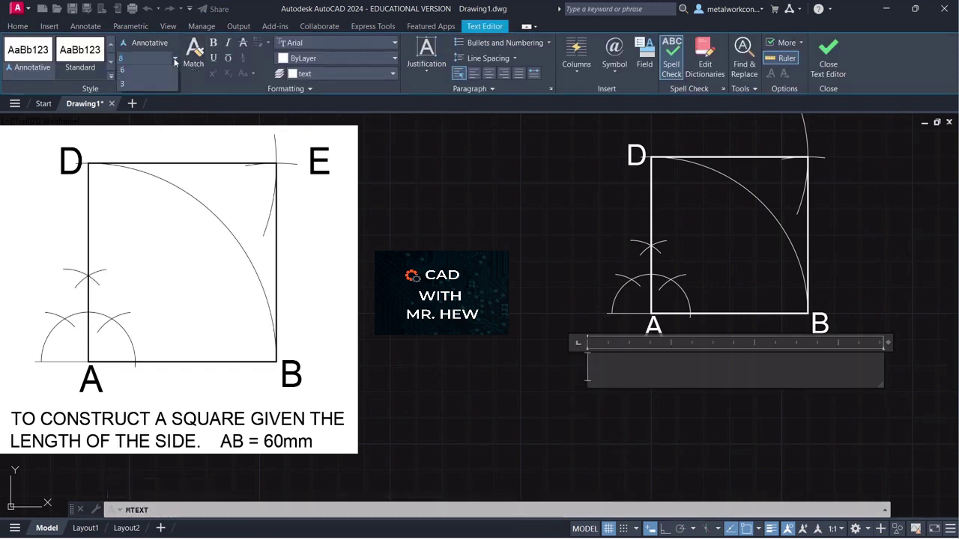
pyautogui.click(150, 71)
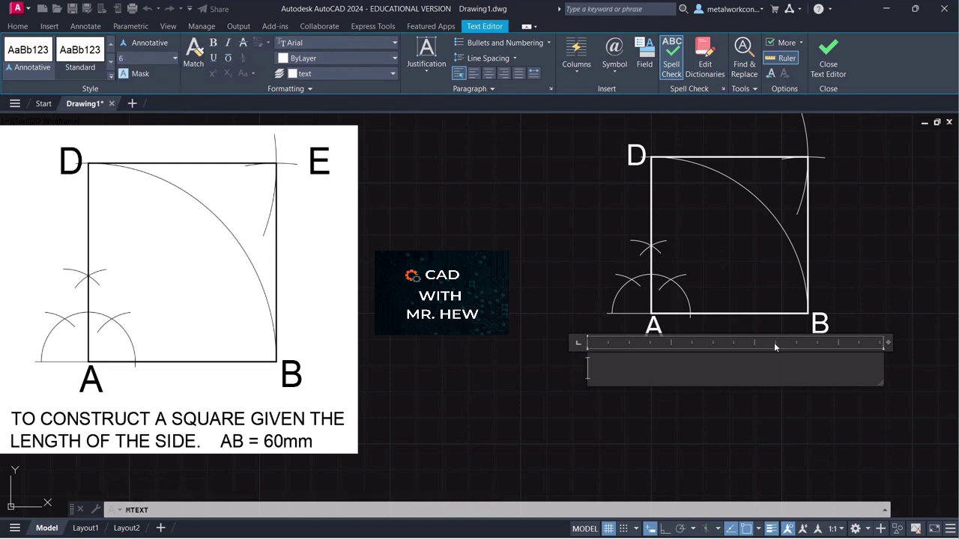
pyautogui.write('T')
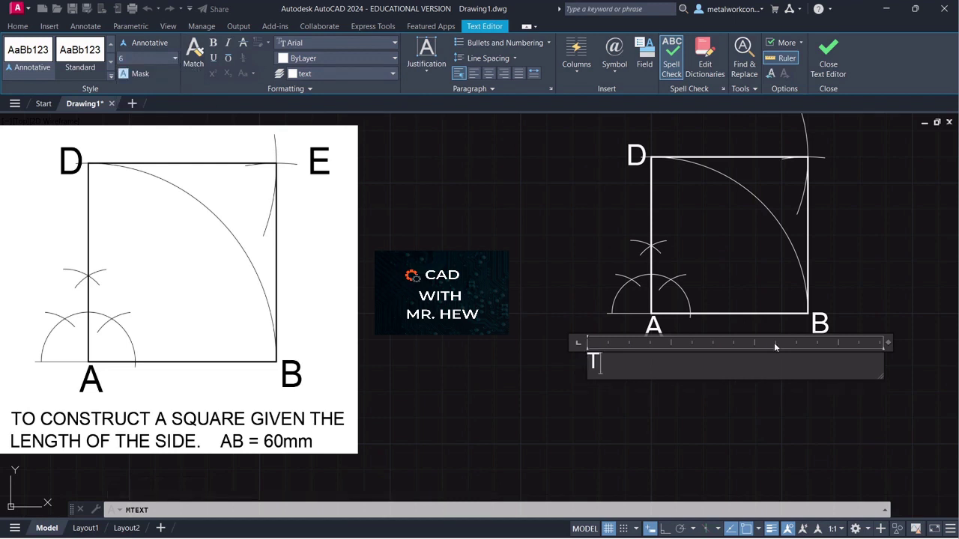
pyautogui.write('O CONSTRUCT')
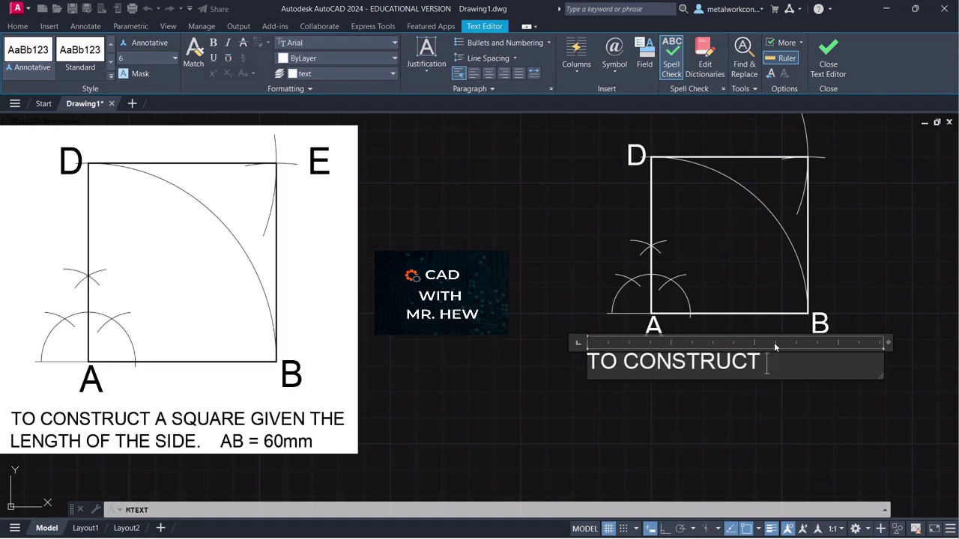
pyautogui.write(' A SQUA')
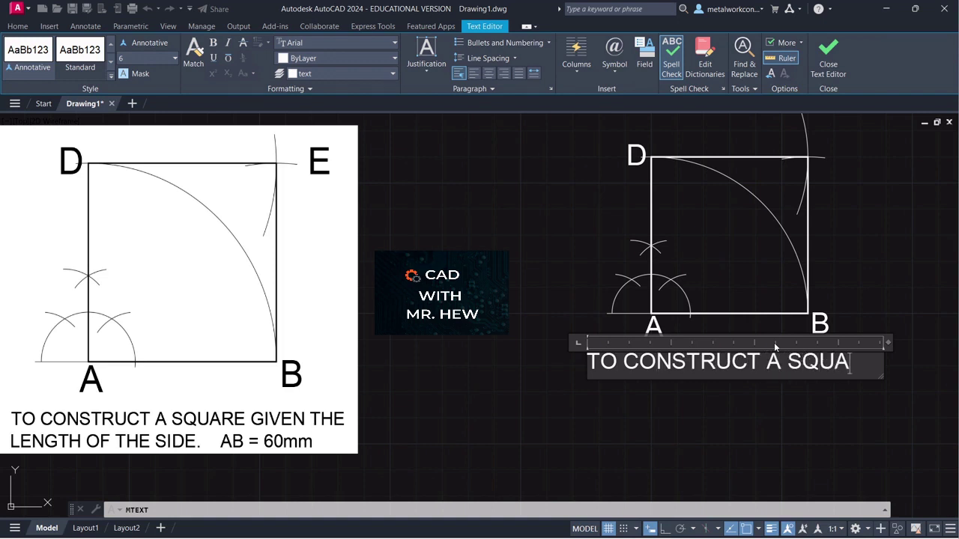
pyautogui.write('RE')
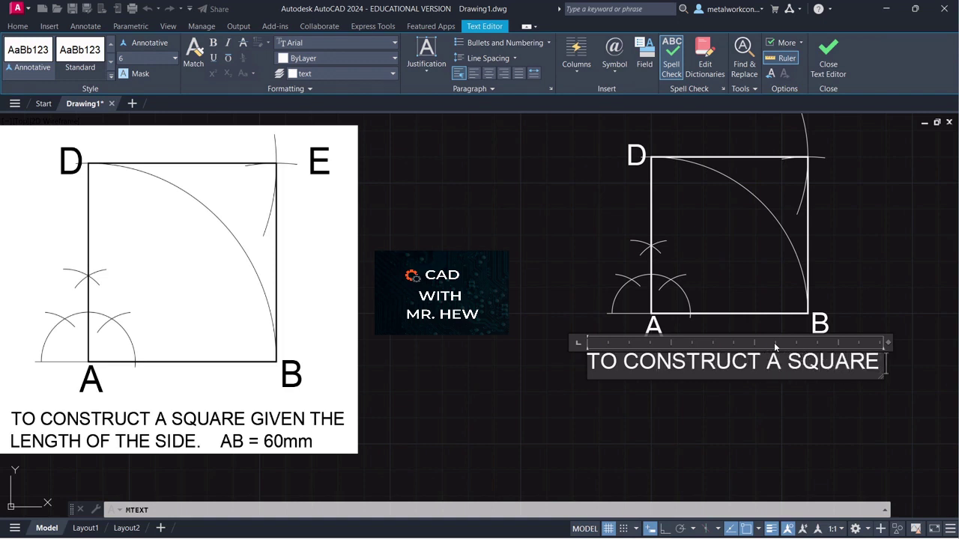
pyautogui.write(' GIVEN THE')
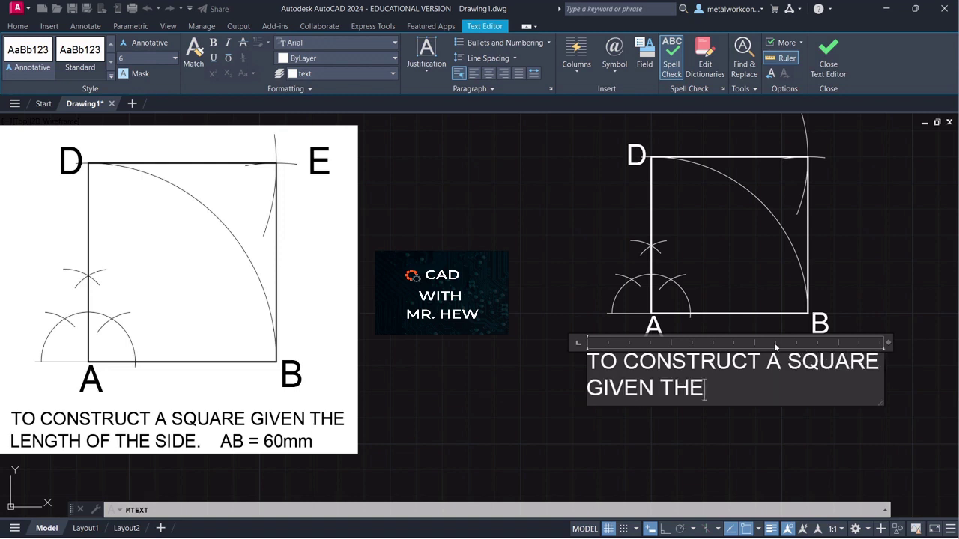
pyautogui.write(' LEN')
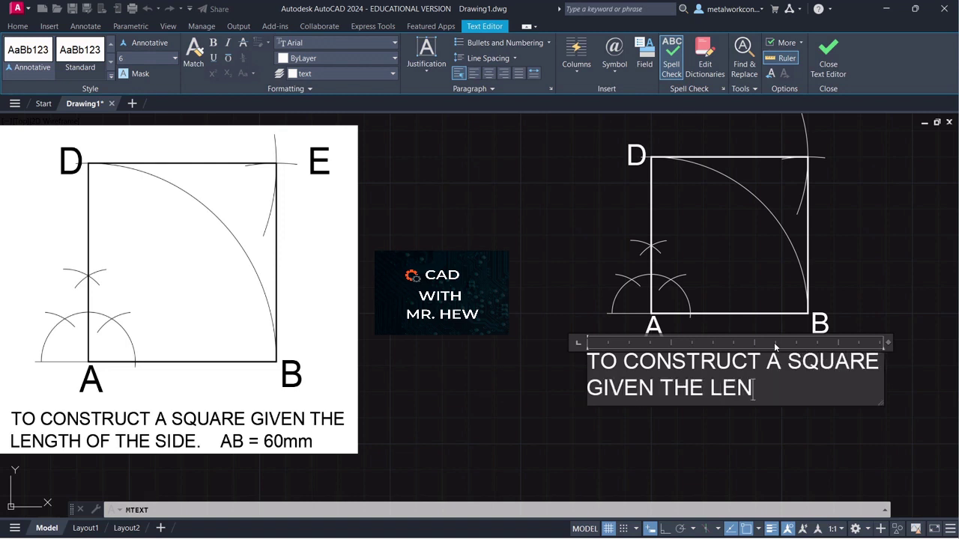
pyautogui.write('GTH')
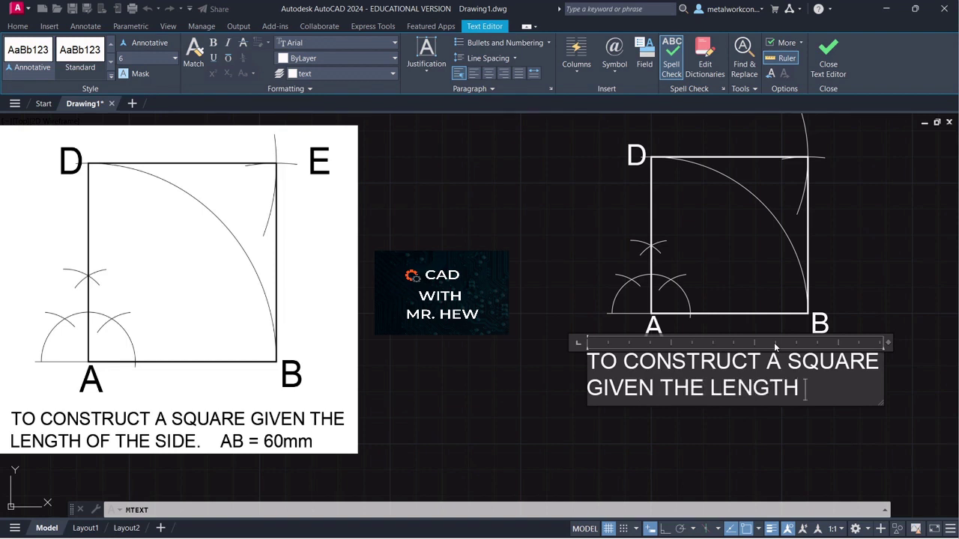
pyautogui.write(' OF THE SIDE')
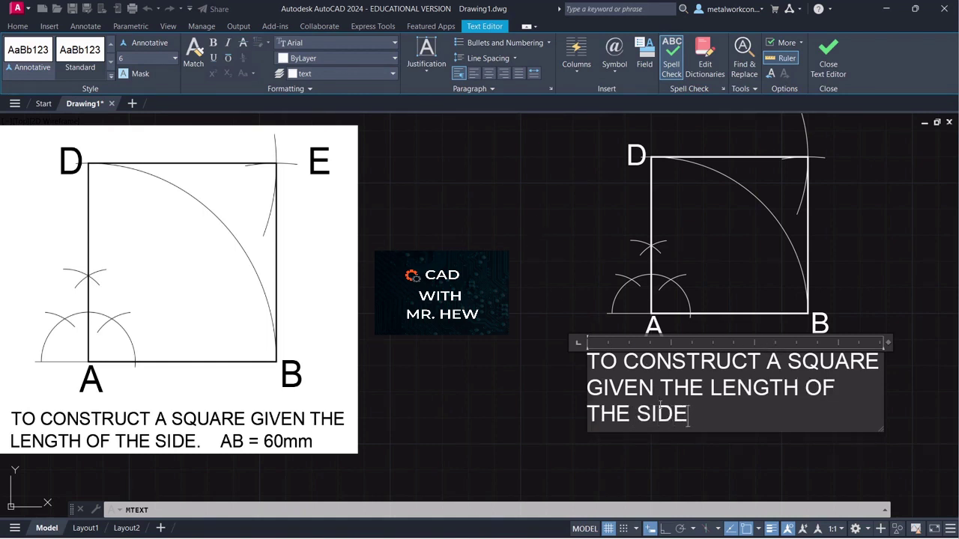
# Change the title text height to 4 and commit the title.
pyautogui.moveTo(662, 404); pyautogui.dragTo(620, 377)
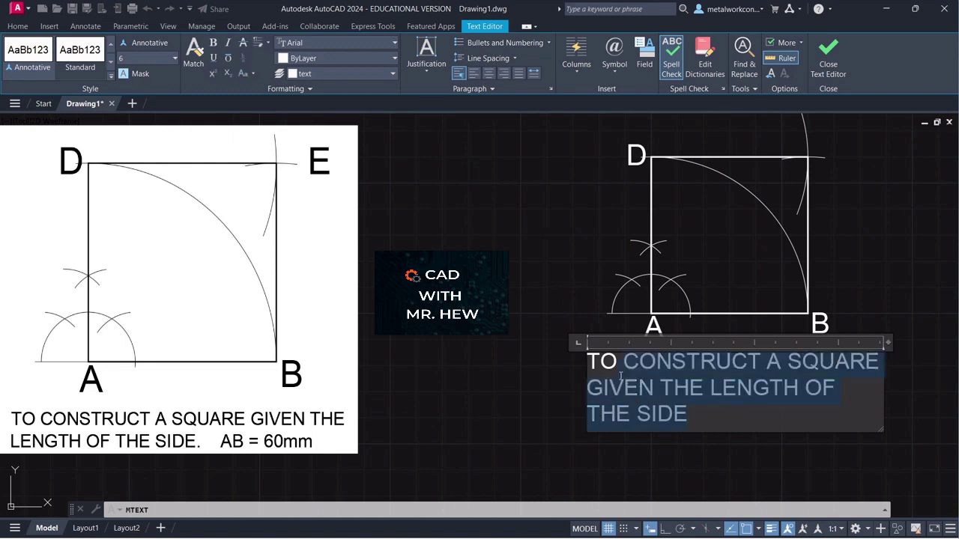
pyautogui.click(175, 60)
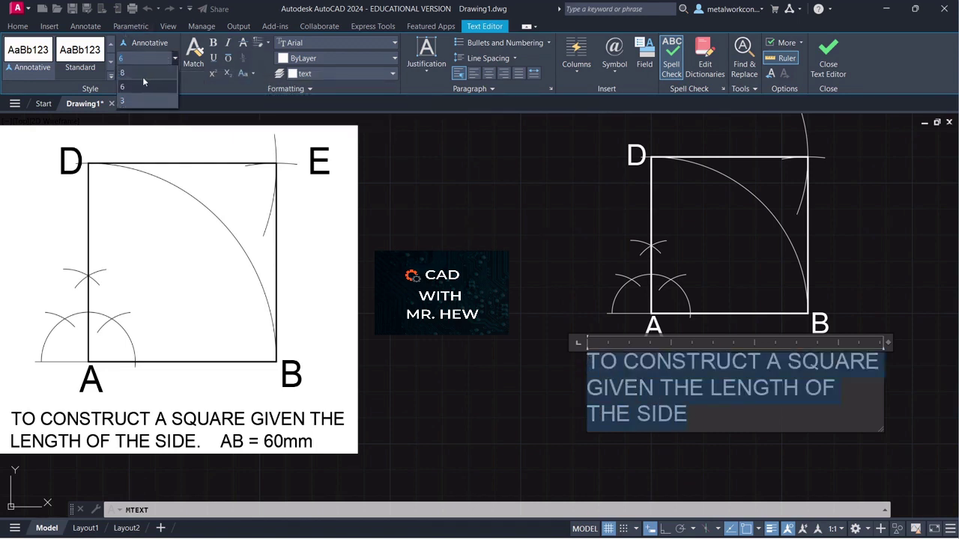
pyautogui.click(136, 58)
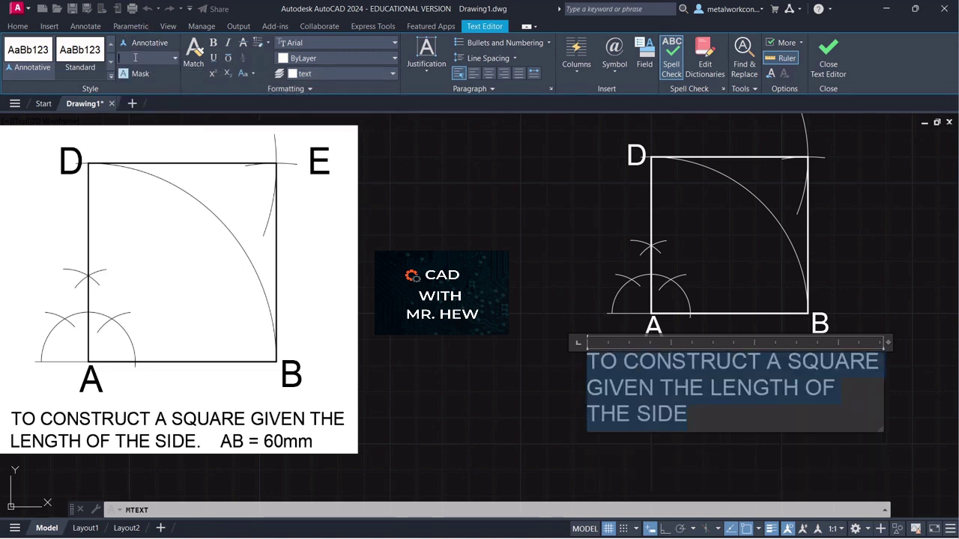
pyautogui.press('Return')
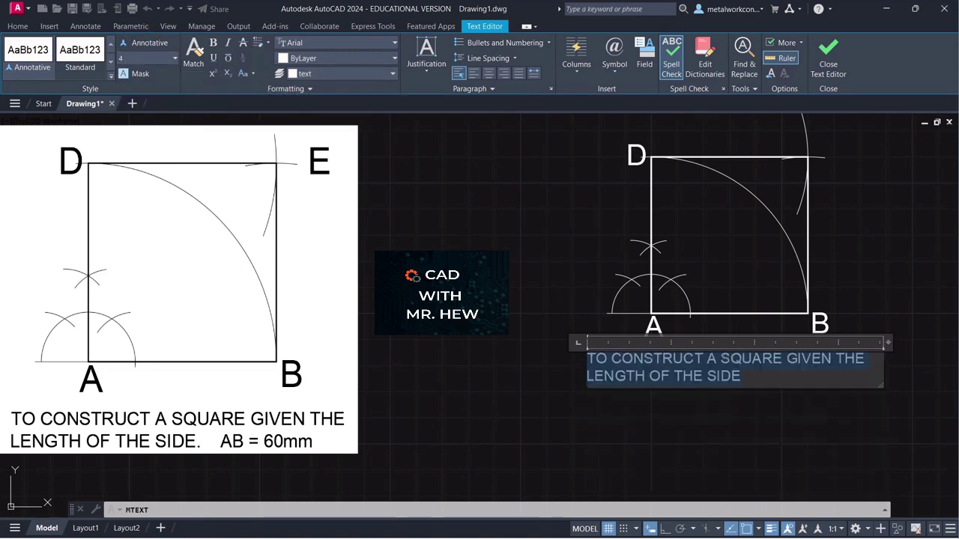
pyautogui.click(841, 447)
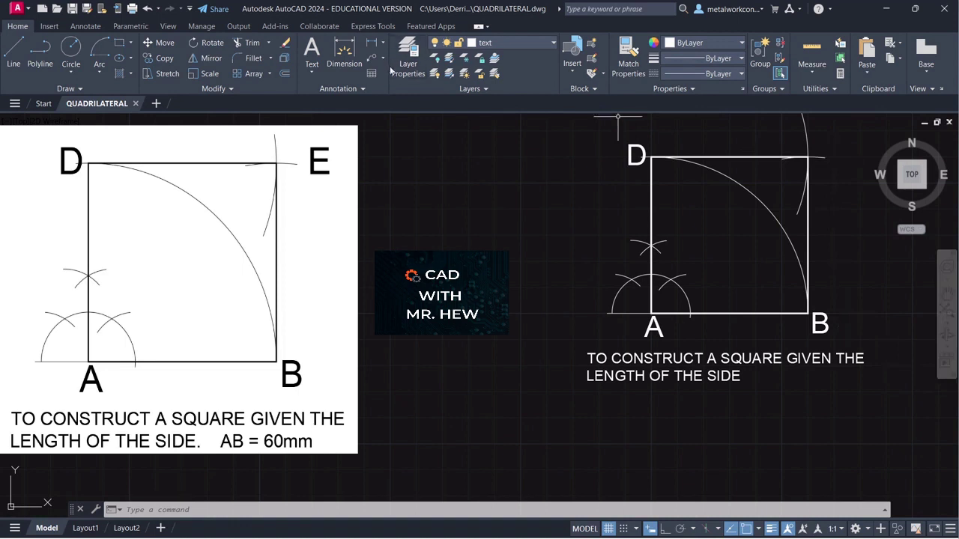
# Add single-line label E, height 8, rotation 0, right of the square's top-right corner.
pyautogui.click(310, 75)
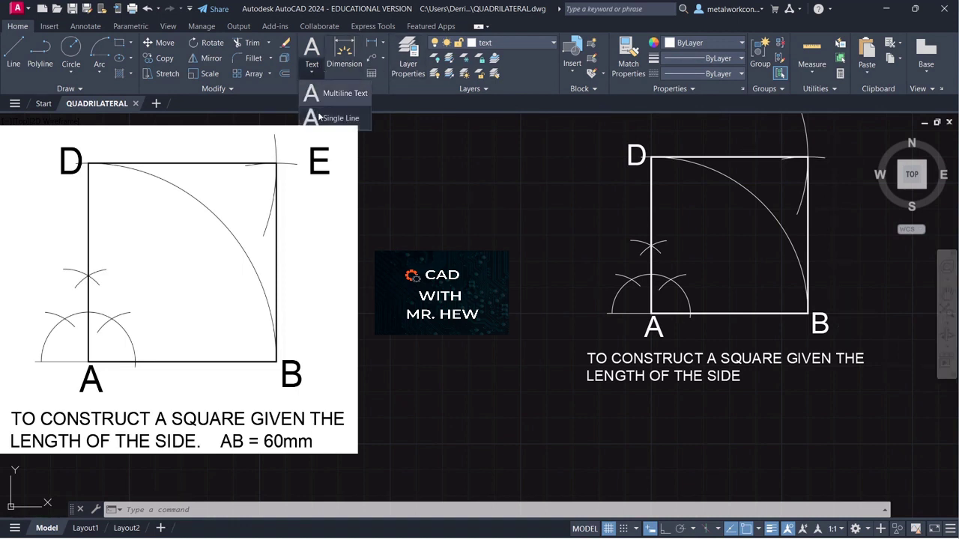
pyautogui.click(318, 112)
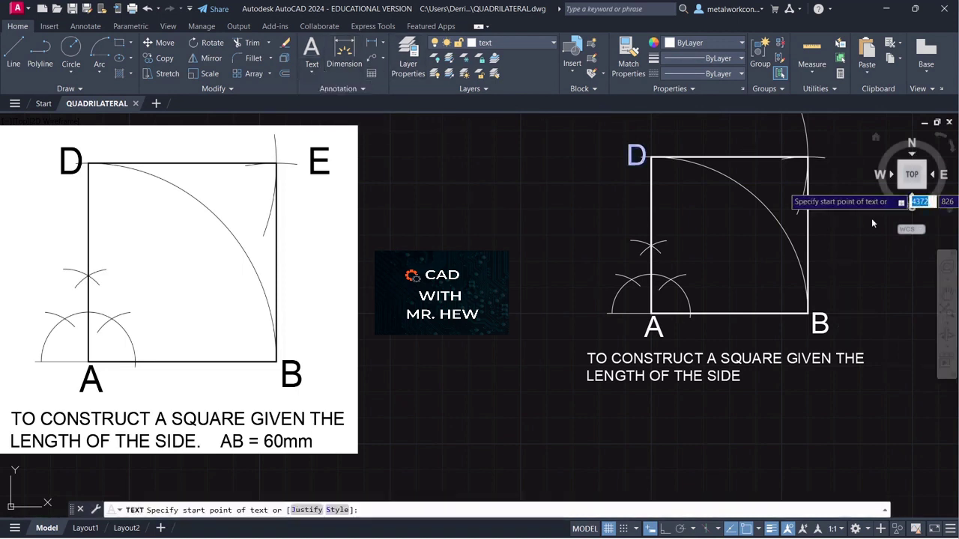
pyautogui.click(834, 162)
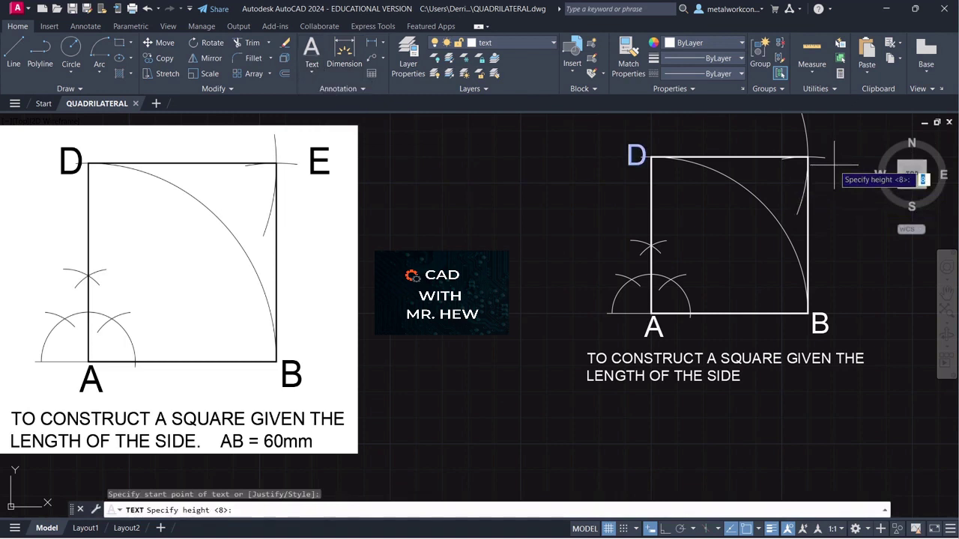
pyautogui.press('Return')
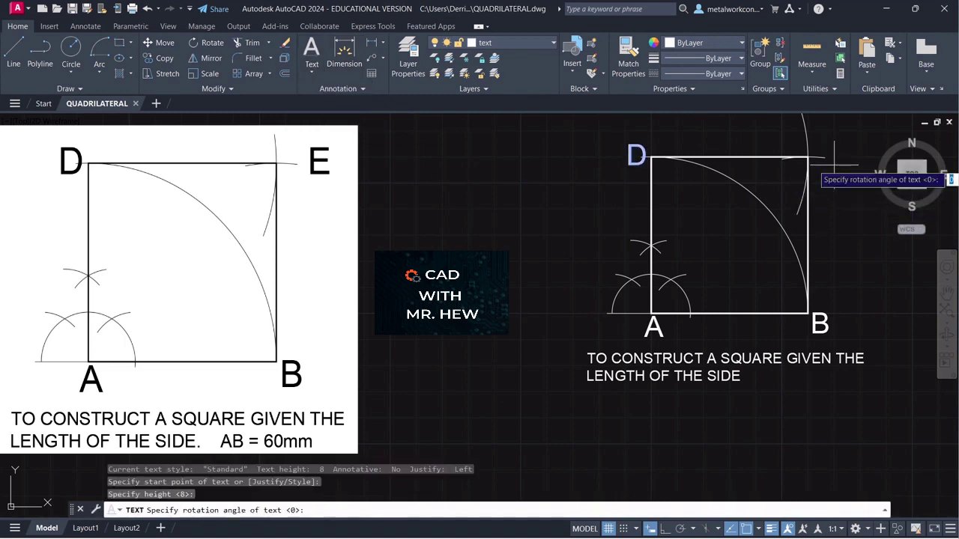
pyautogui.press('Return')
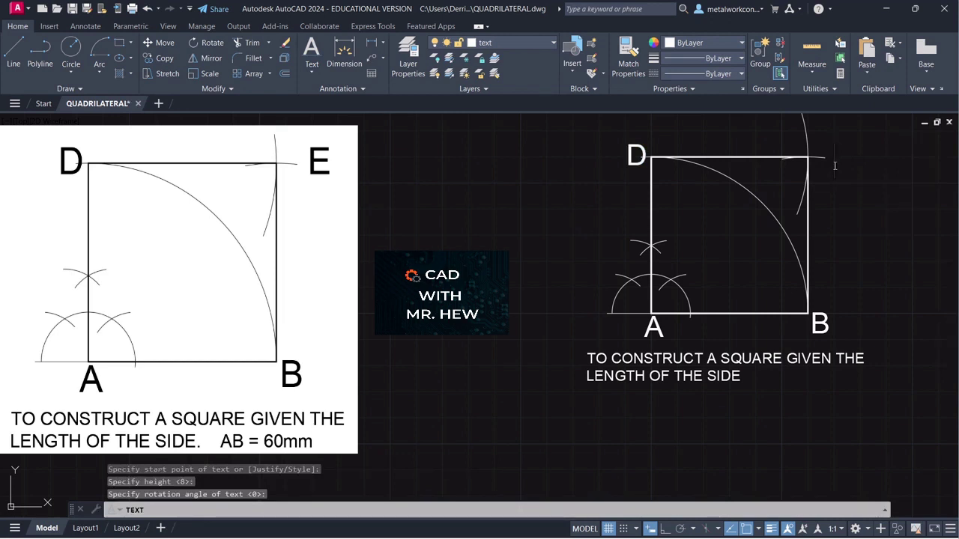
pyautogui.write('E')
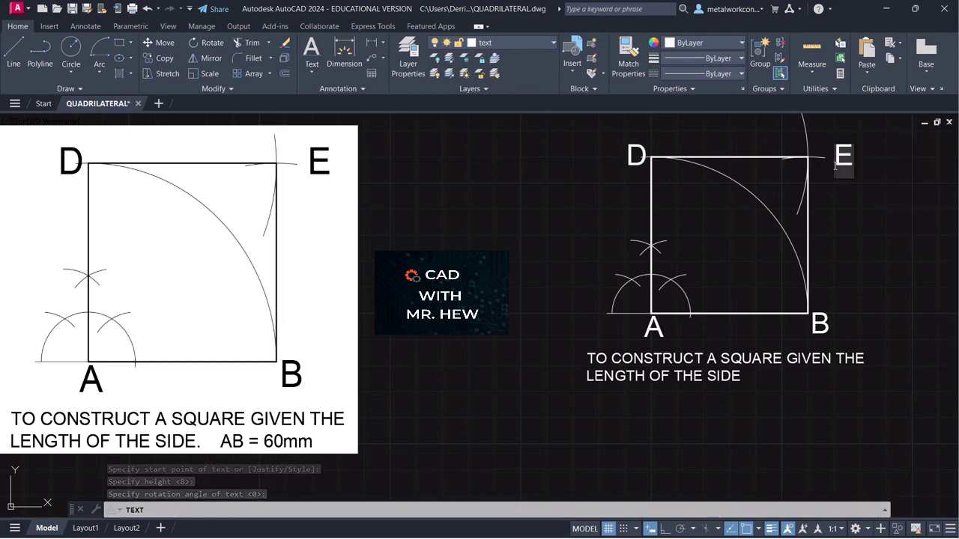
pyautogui.click(791, 404)
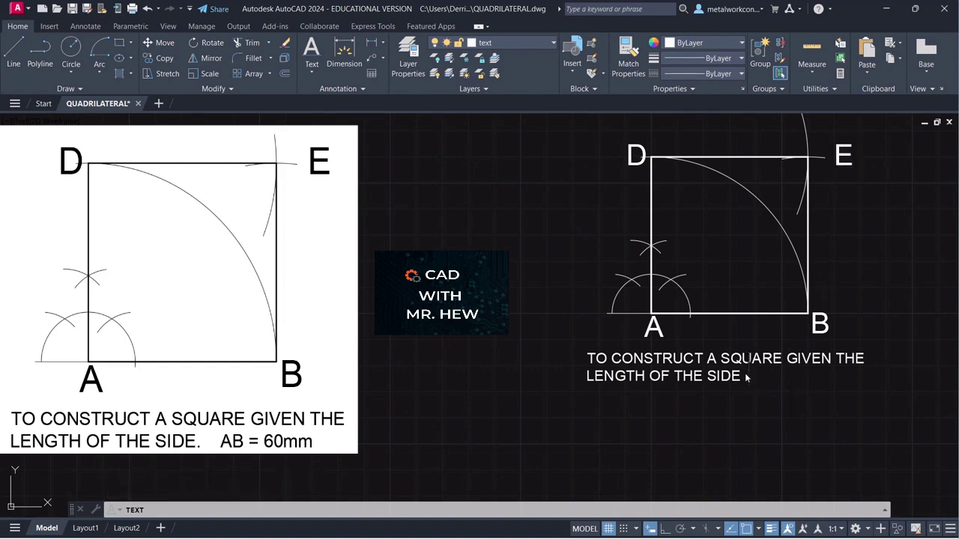
pyautogui.press('Return')
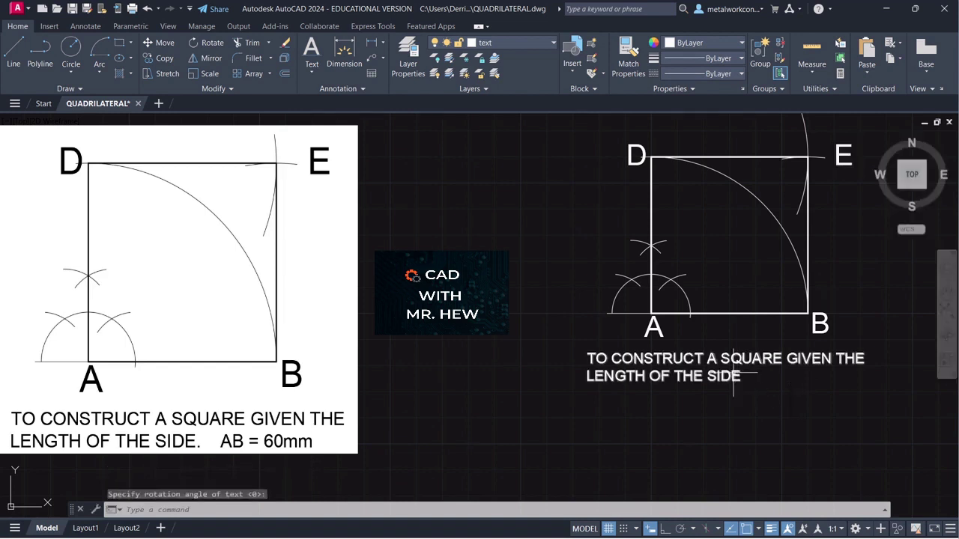
# Add 'AB = 60mm' after SIDE in the title text.
pyautogui.doubleClick(732, 377)
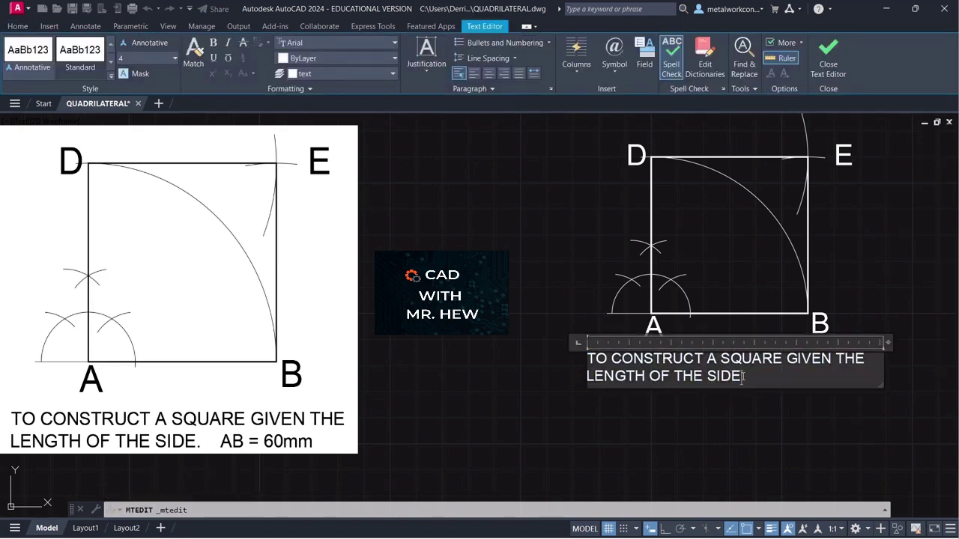
pyautogui.click(744, 376)
pyautogui.write('AB = 60')
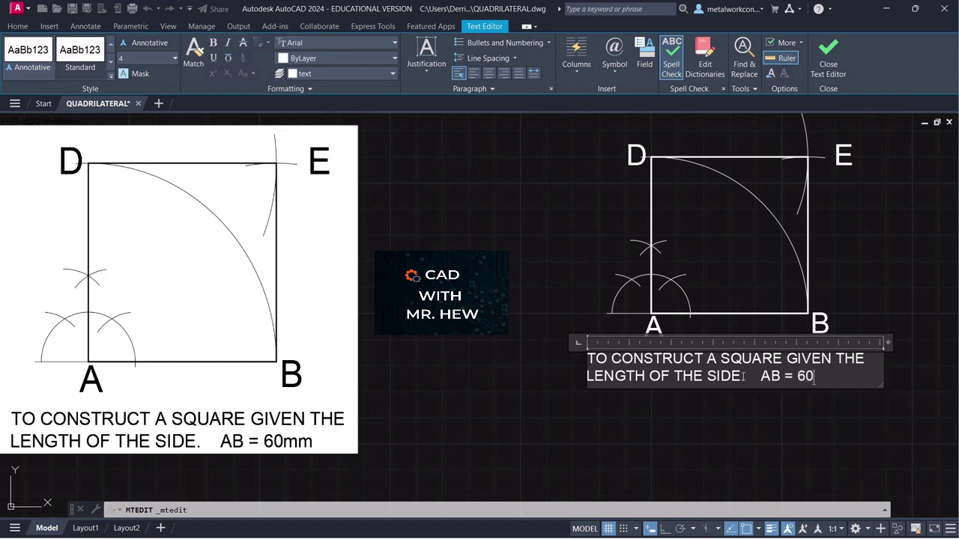
pyautogui.write('KK')
pyautogui.press('BackSpace')
pyautogui.press('BackSpace')
pyautogui.write('MM')
pyautogui.press('BackSpace')
pyautogui.press('BackSpace')
pyautogui.write('mm')
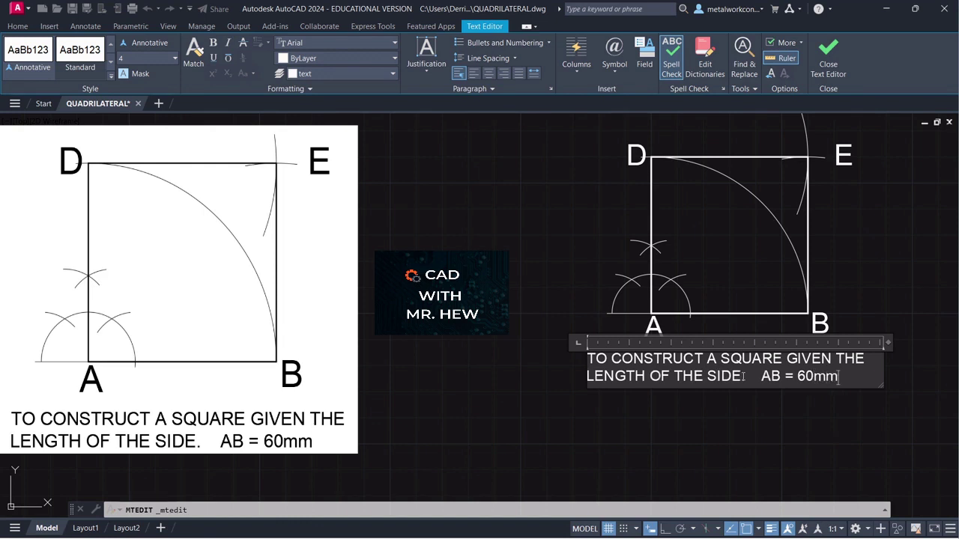
pyautogui.click(840, 427)
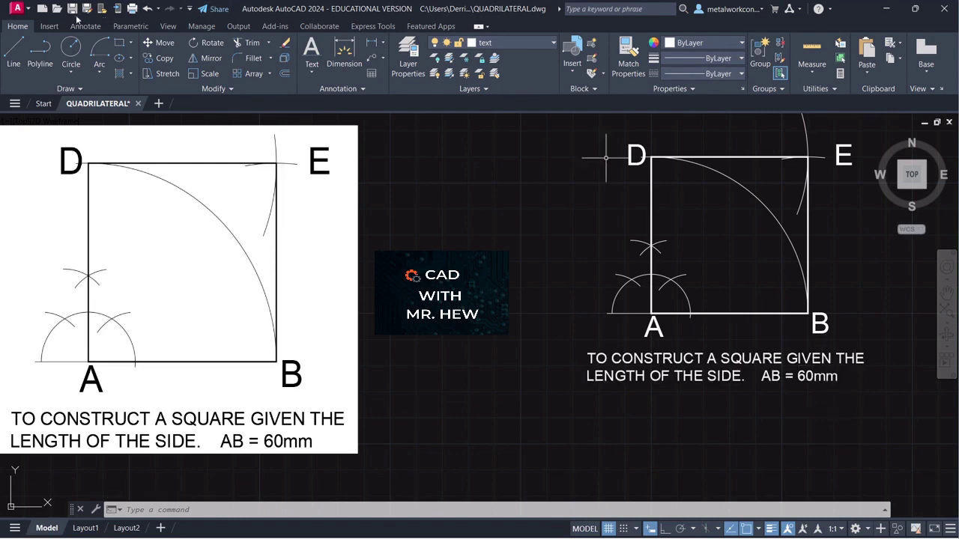
# Insert the missing 'm' so the title ends with AB = 60mm.
pyautogui.doubleClick(743, 376)
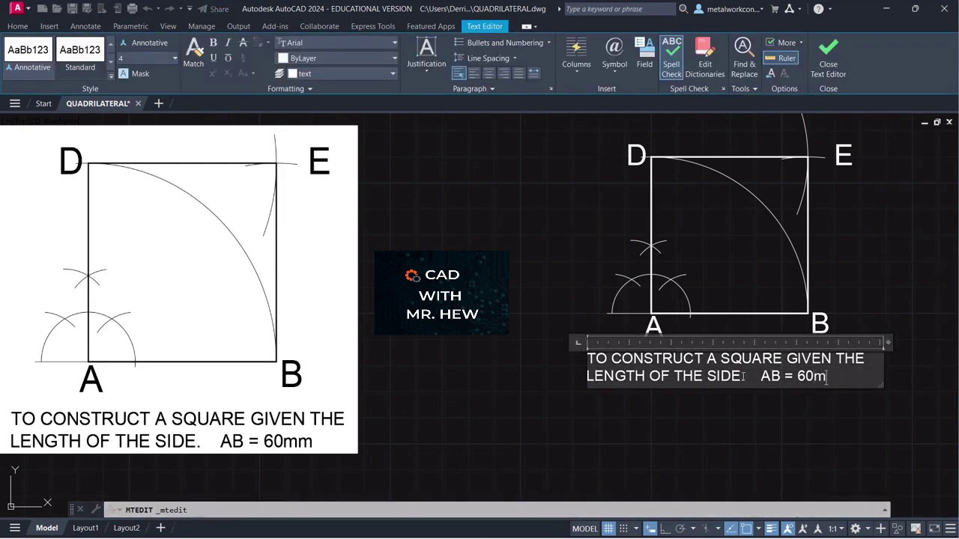
pyautogui.write('m')
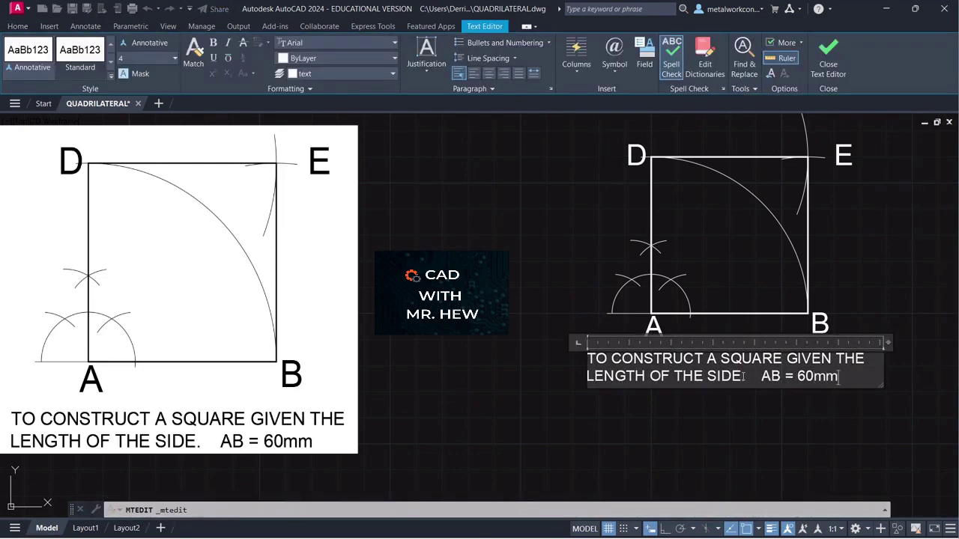
pyautogui.click(857, 456)
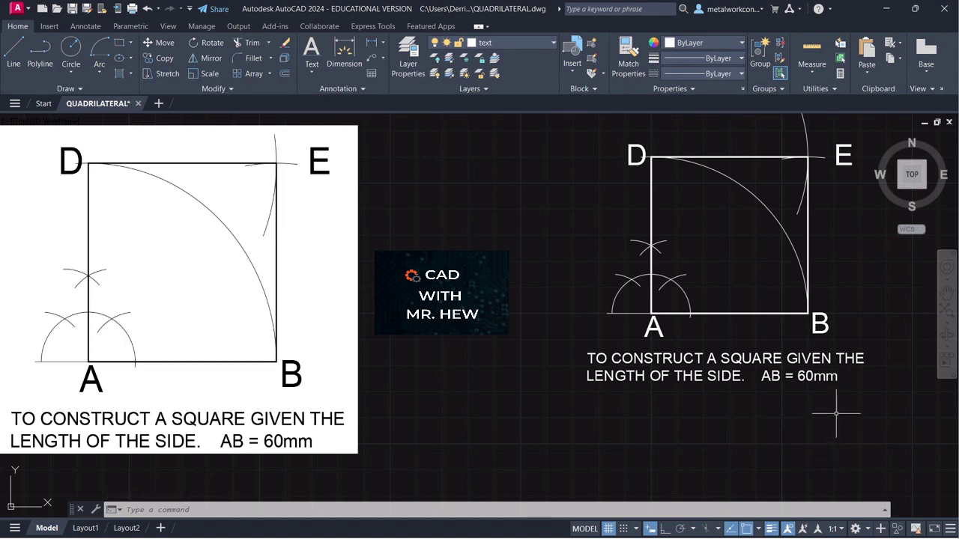
# Save the drawing and start a new multiline text box.
pyautogui.click(72, 9)
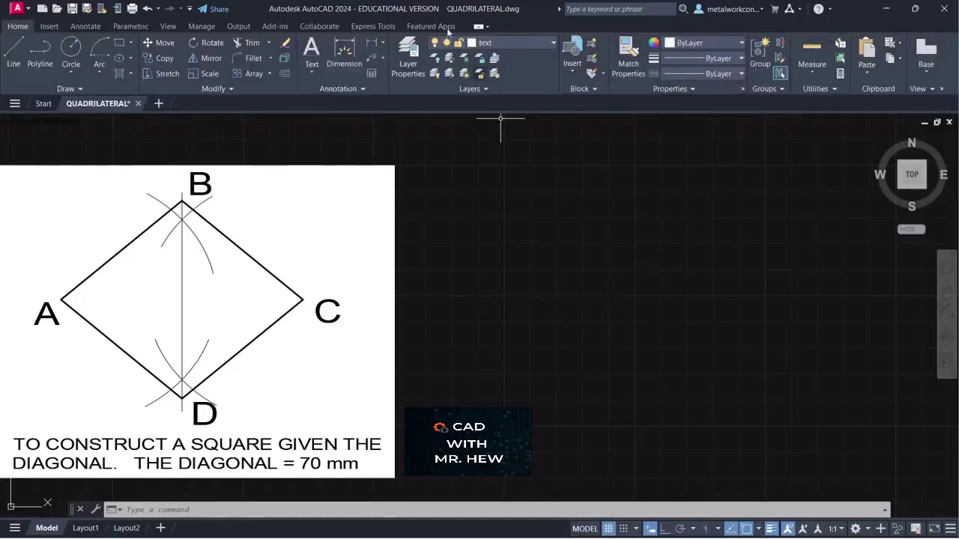
pyautogui.click(309, 72)
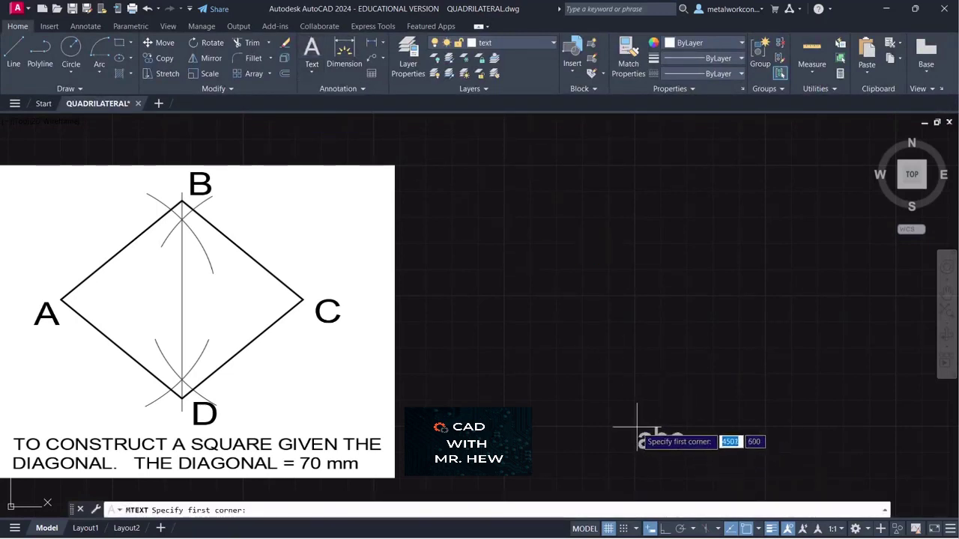
# Turn on grid snap and box a height-4 multiline text area at lower right.
pyautogui.click(624, 529)
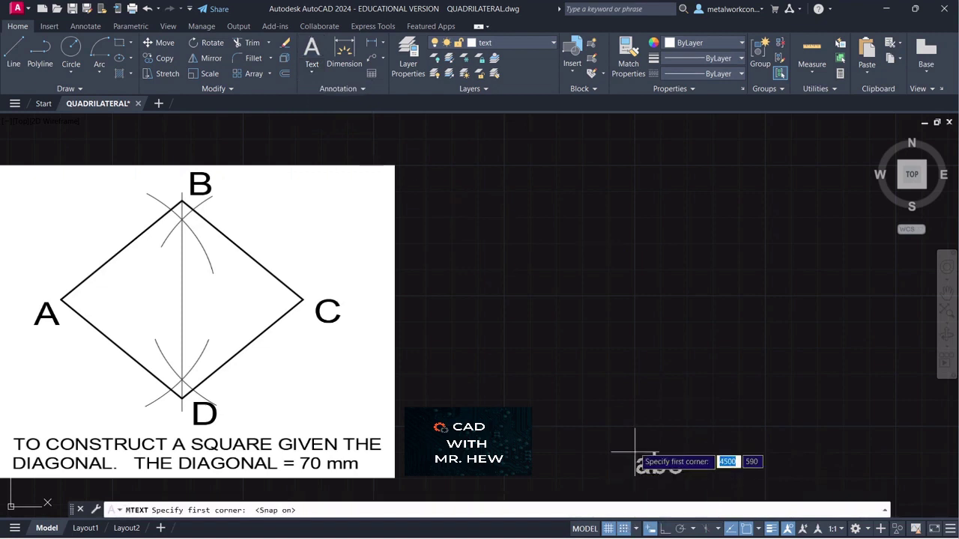
pyautogui.click(636, 401)
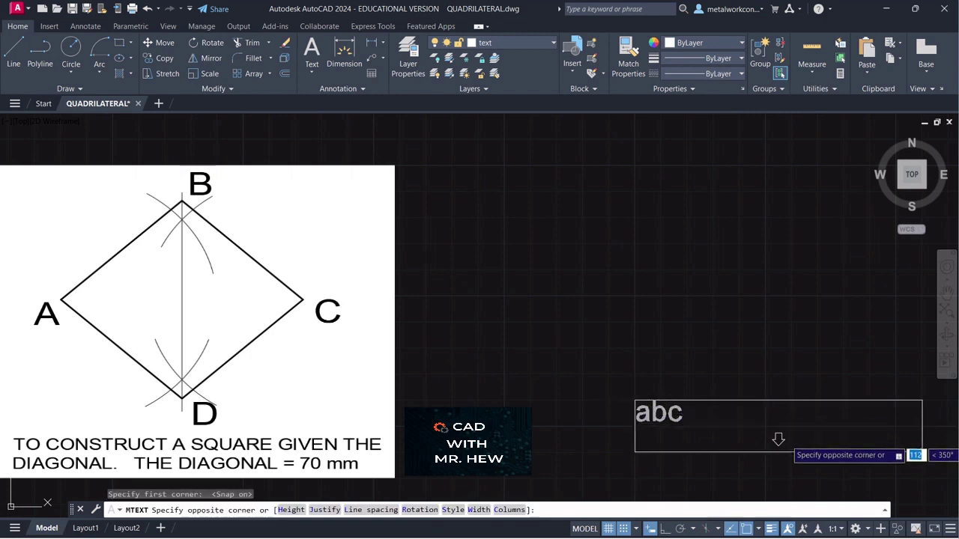
pyautogui.click(922, 452)
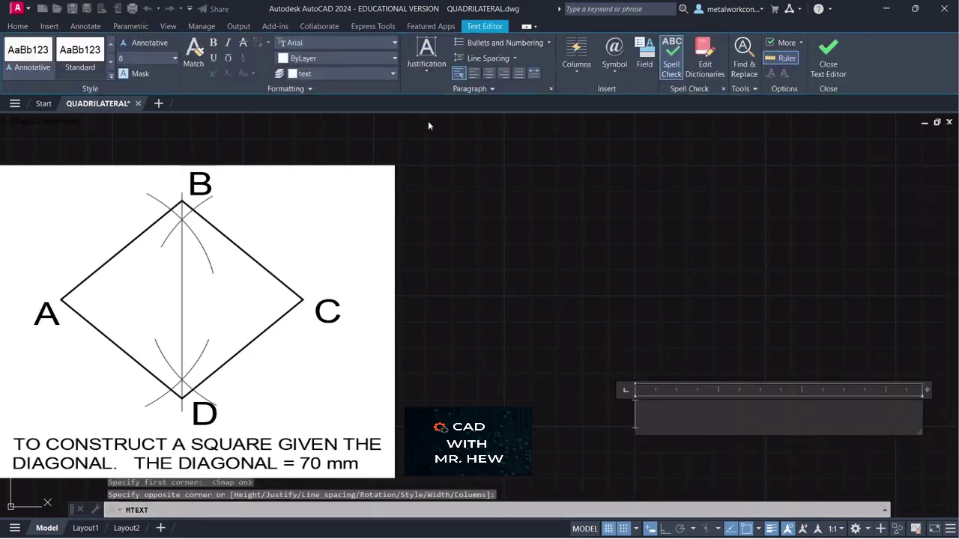
pyautogui.click(174, 60)
pyautogui.click(124, 80)
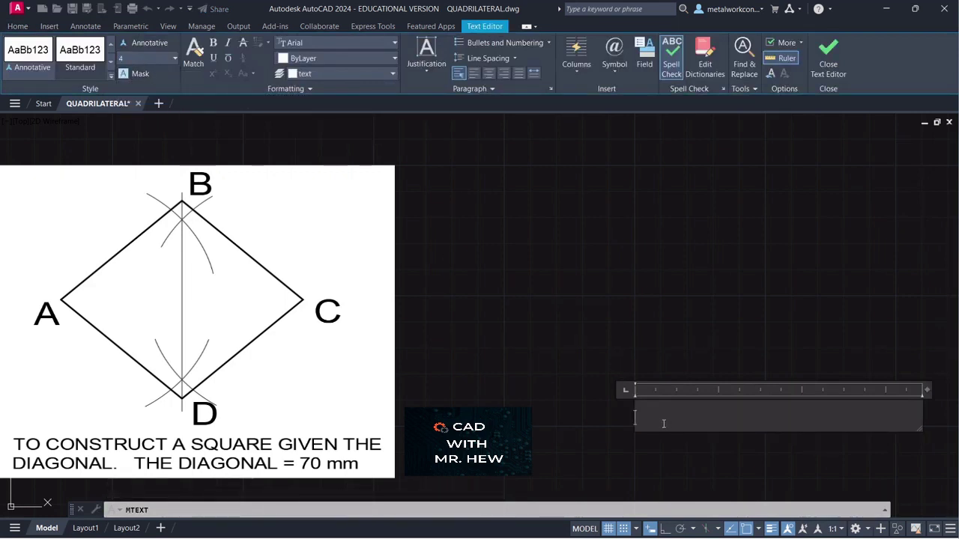
# Type the two-line title 'TO CONSTRUCT A SQUARE GIVEN THE DIAGONAL. THE DIAGONAL = 70 mm' and commit.
pyautogui.write('TO')
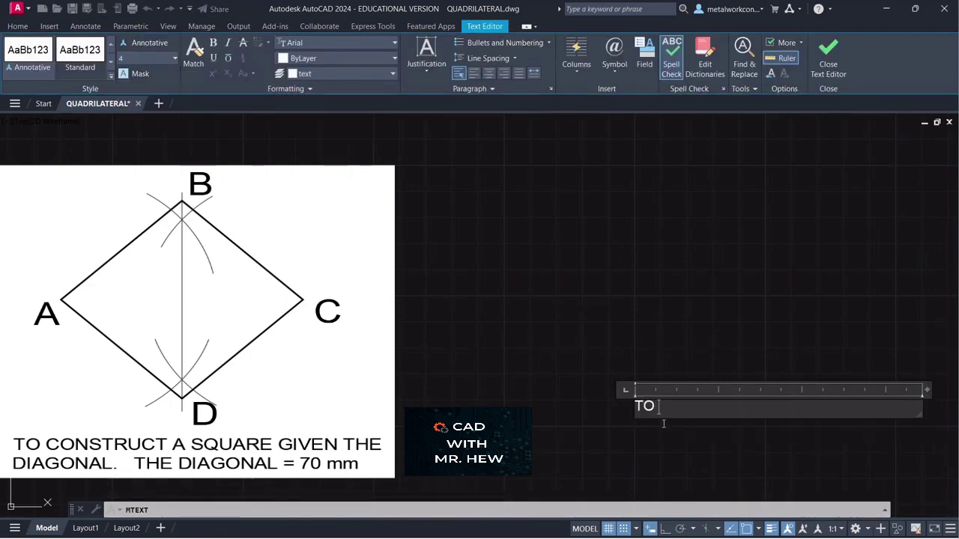
pyautogui.write(' CONSTRUCT')
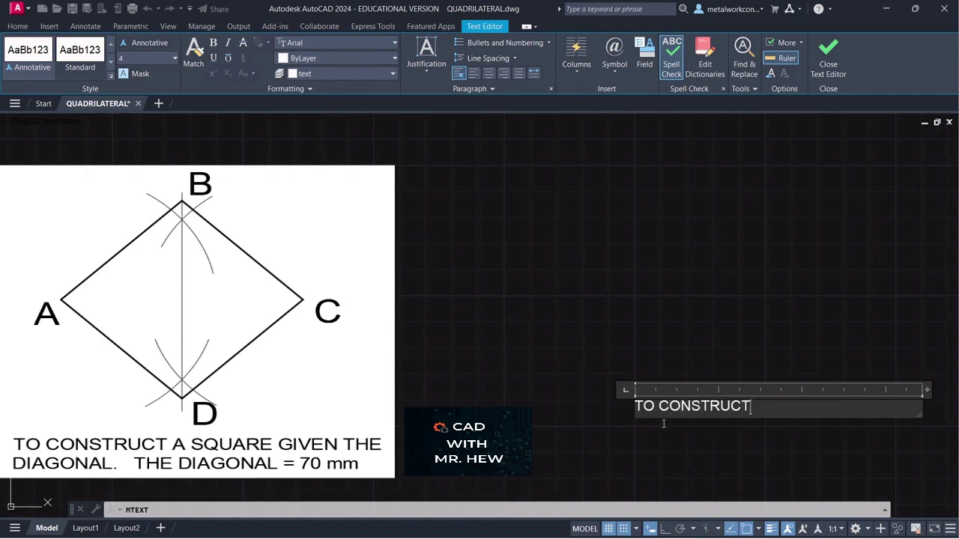
pyautogui.write(' A SQUARE ')
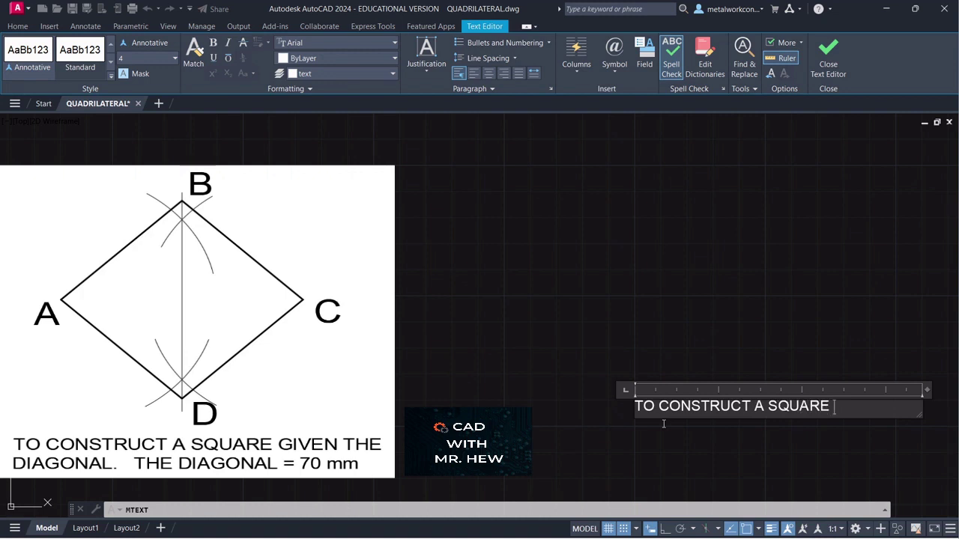
pyautogui.write('GIVEN THE')
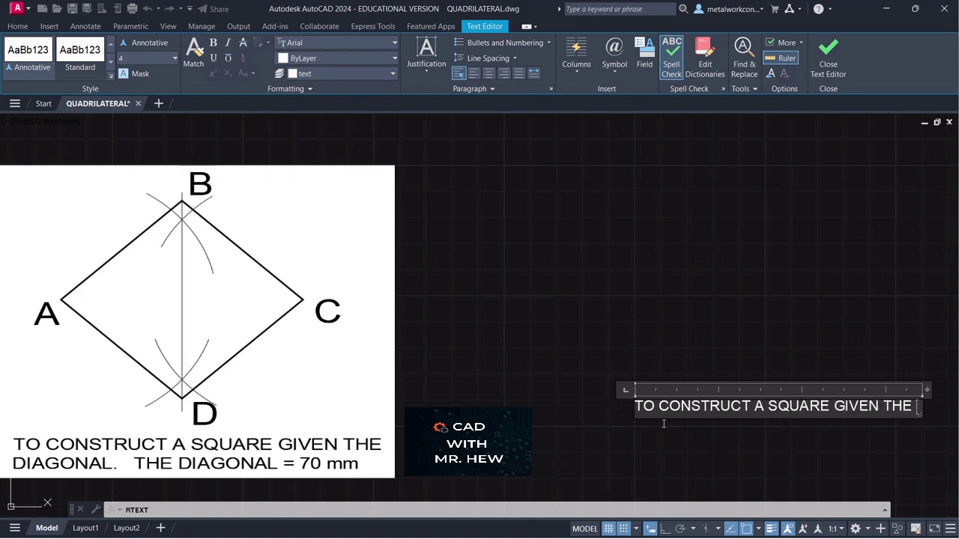
pyautogui.press('Return')
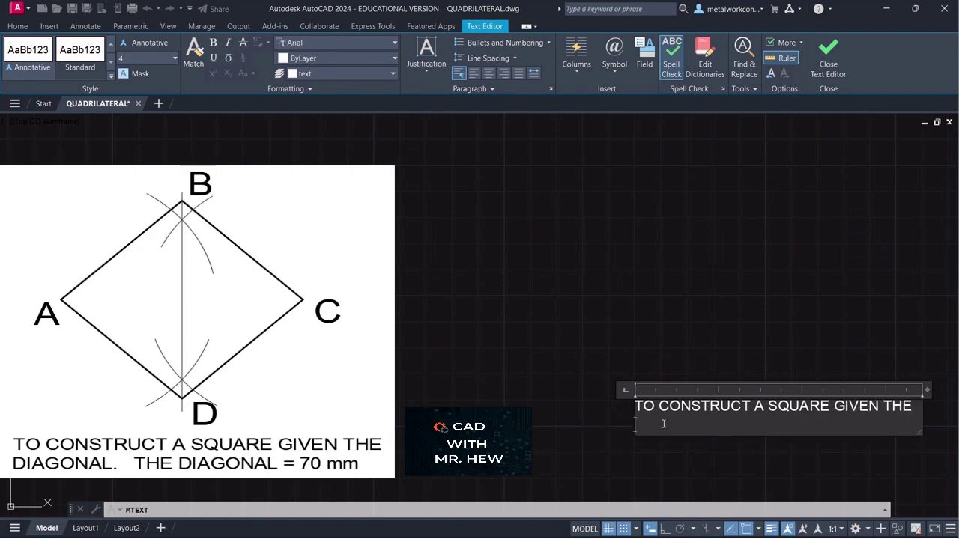
pyautogui.write('DIAGONAL')
pyautogui.write('he')
pyautogui.press('BackSpace')
pyautogui.press('BackSpace')
pyautogui.write('HE DIAGONA')
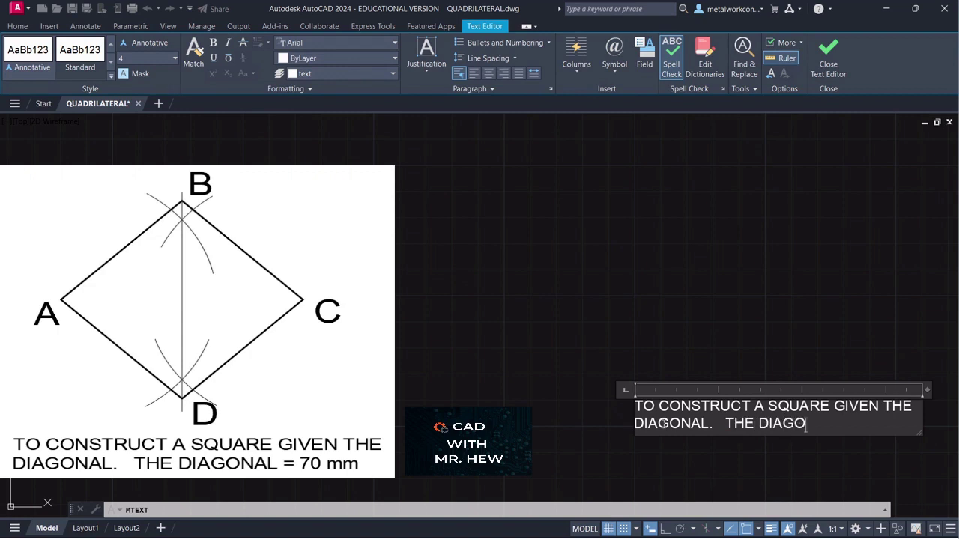
pyautogui.write('L = 70')
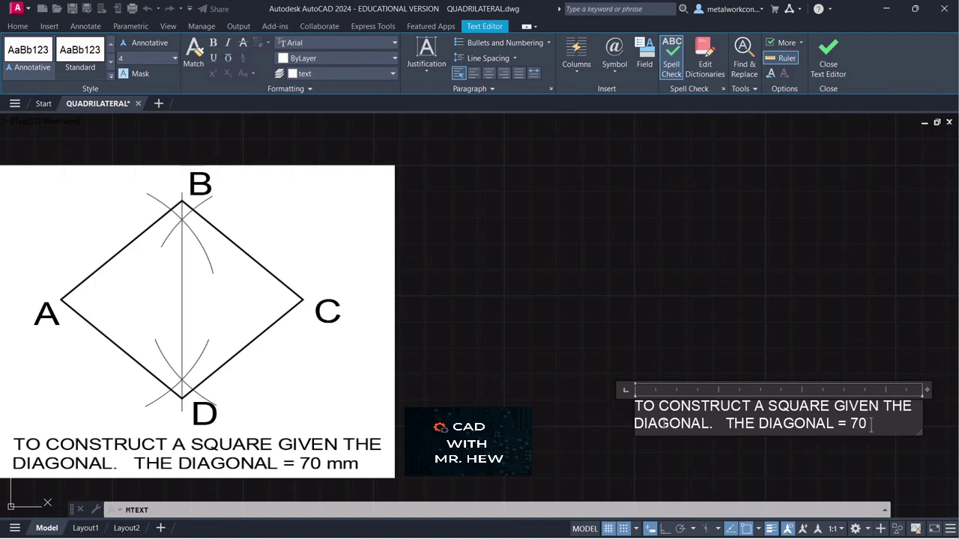
pyautogui.write(' mm')
pyautogui.click(625, 282)
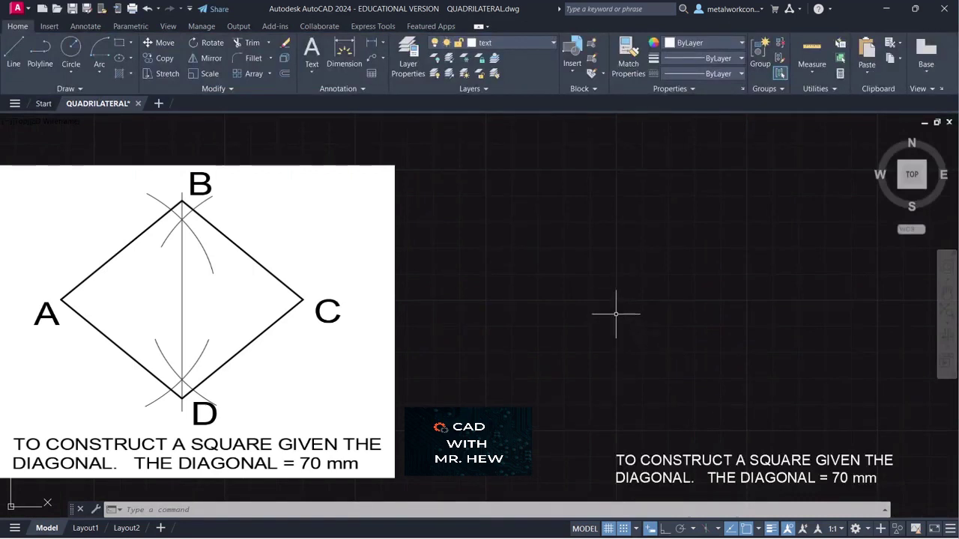
# Make construction the current layer and draw a 70 mm horizontal diagonal line.
pyautogui.click(497, 45)
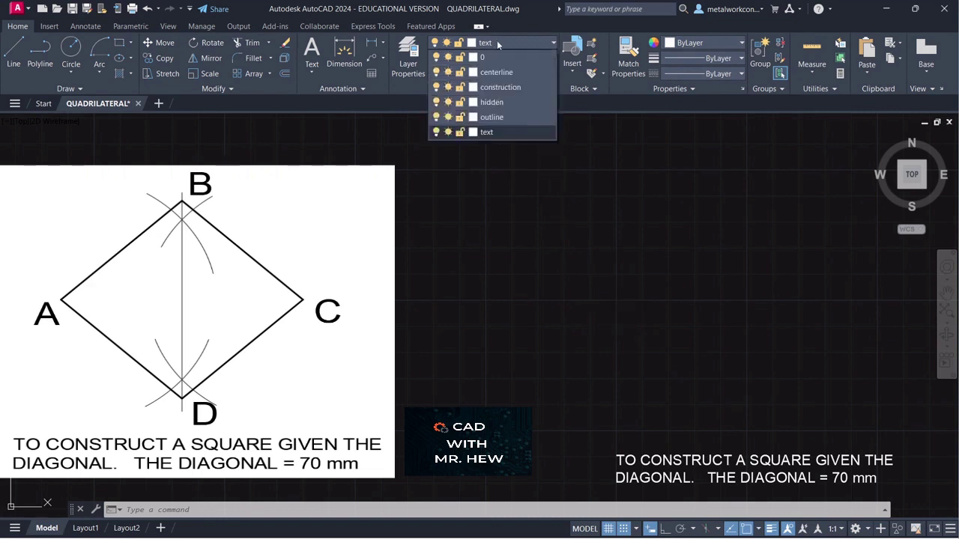
pyautogui.click(497, 88)
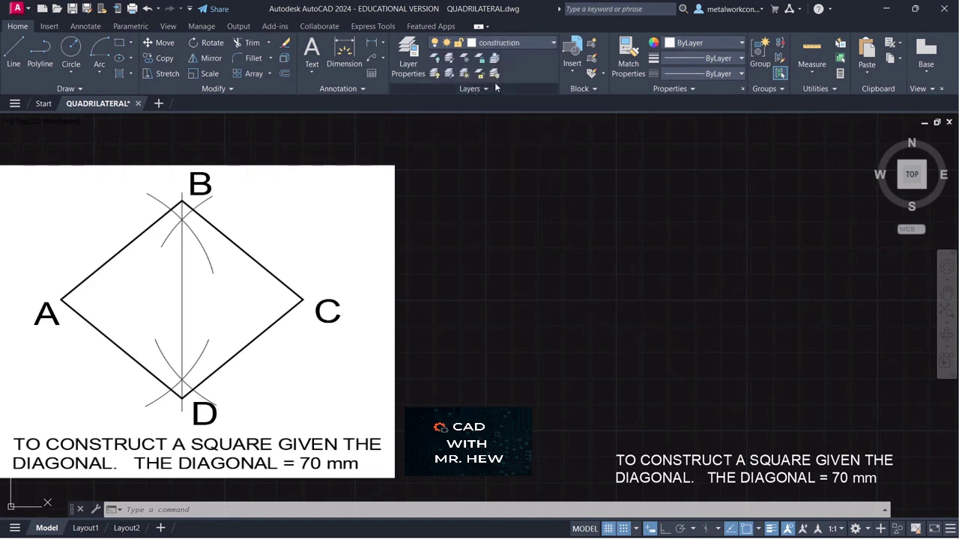
pyautogui.click(15, 47)
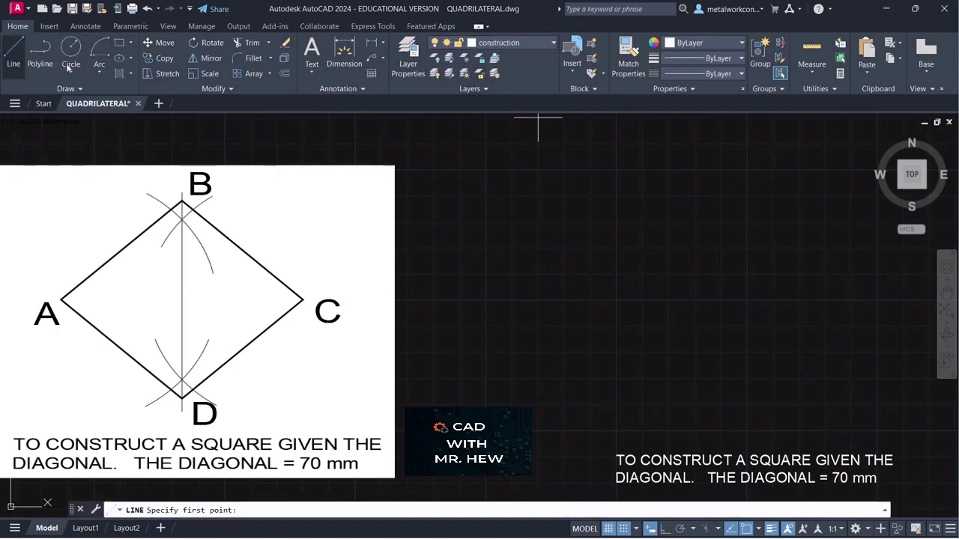
pyautogui.click(616, 301)
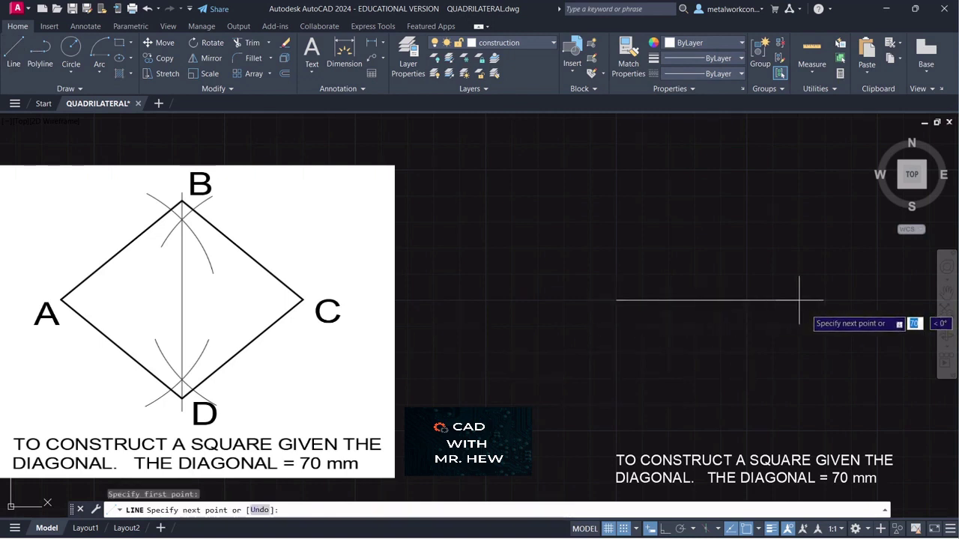
pyautogui.write('7')
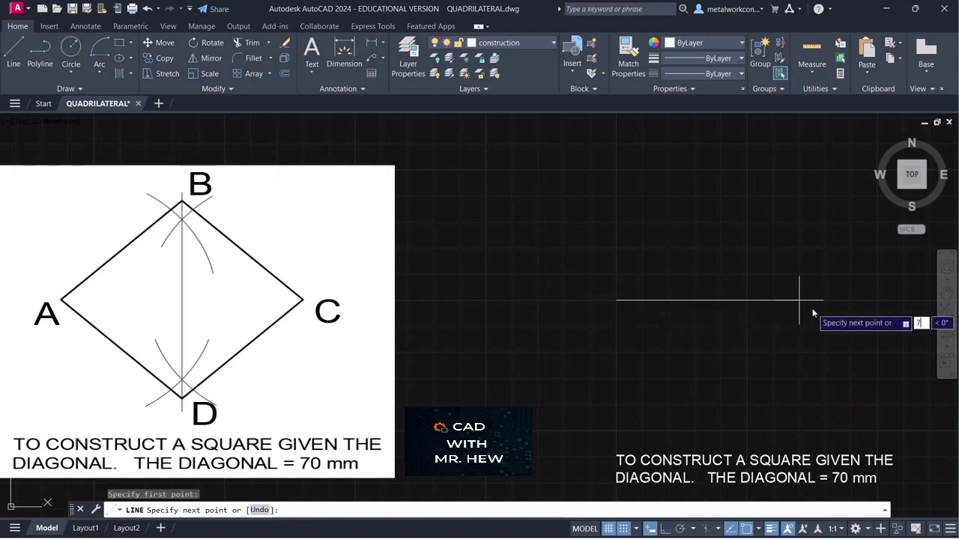
pyautogui.write('0')
pyautogui.press('Return')
pyautogui.press('Return')
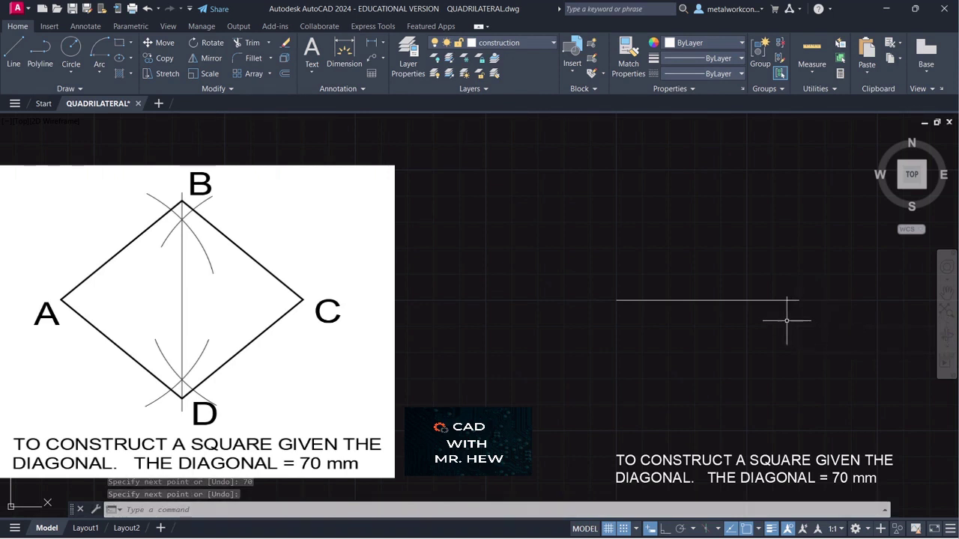
pyautogui.click(541, 40)
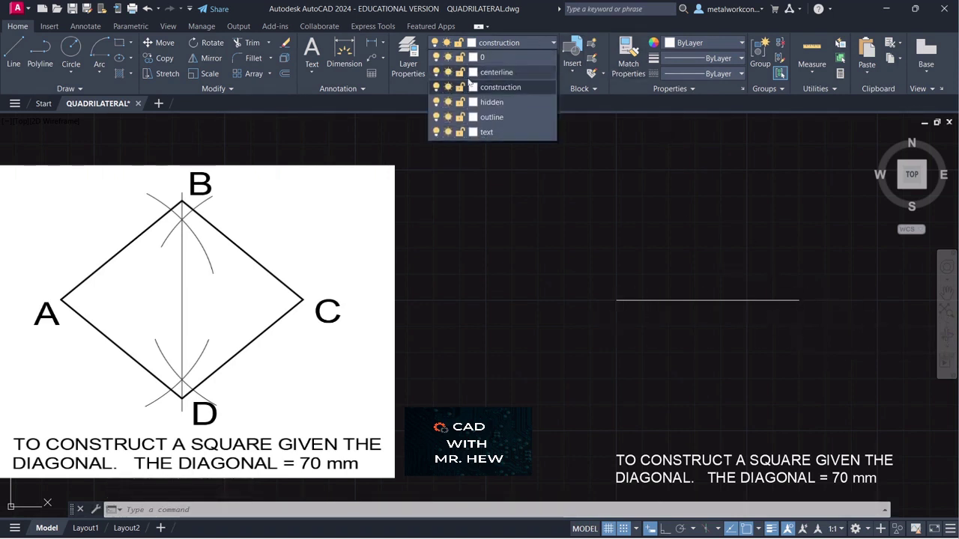
# On the text layer, start single-line text at the line's left end with height 8 and rotation 0.
pyautogui.click(484, 131)
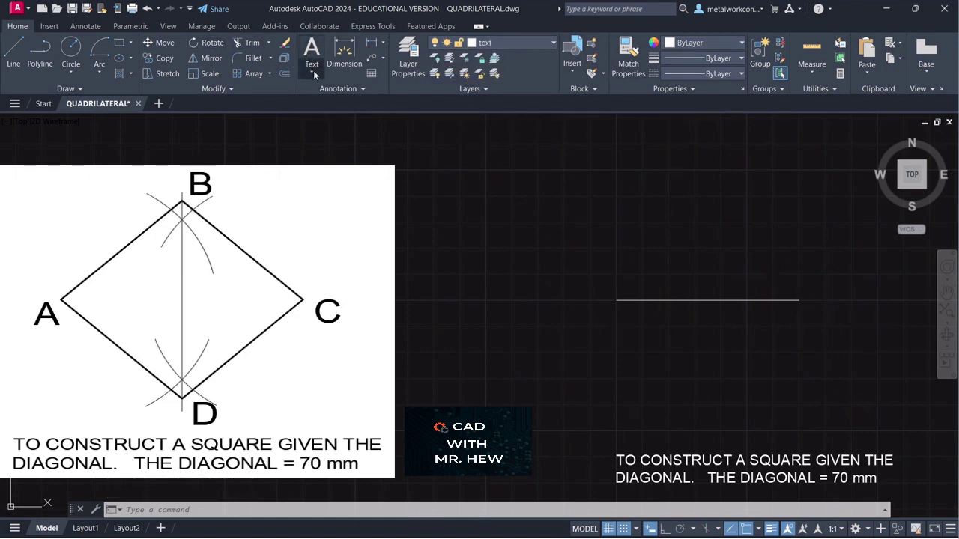
pyautogui.click(312, 70)
pyautogui.click(340, 118)
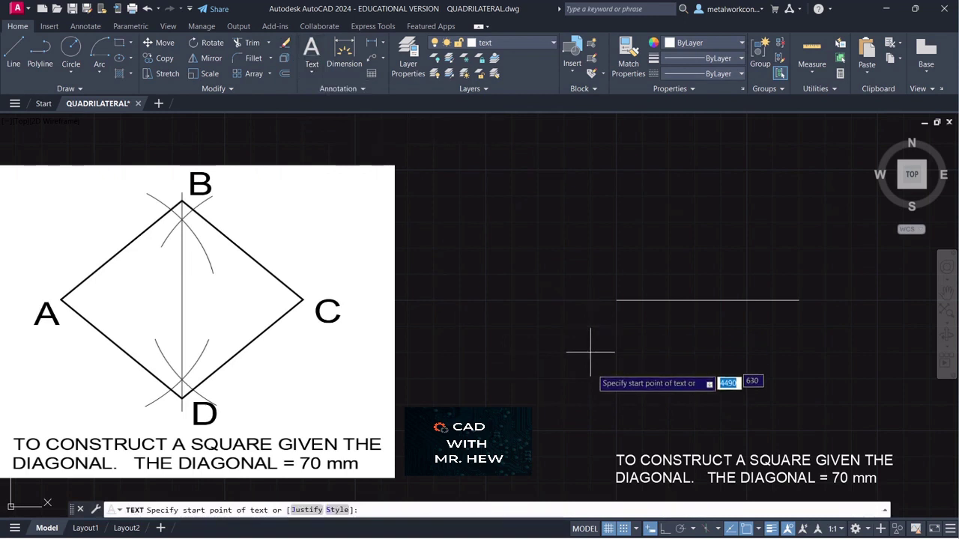
pyautogui.click(626, 530)
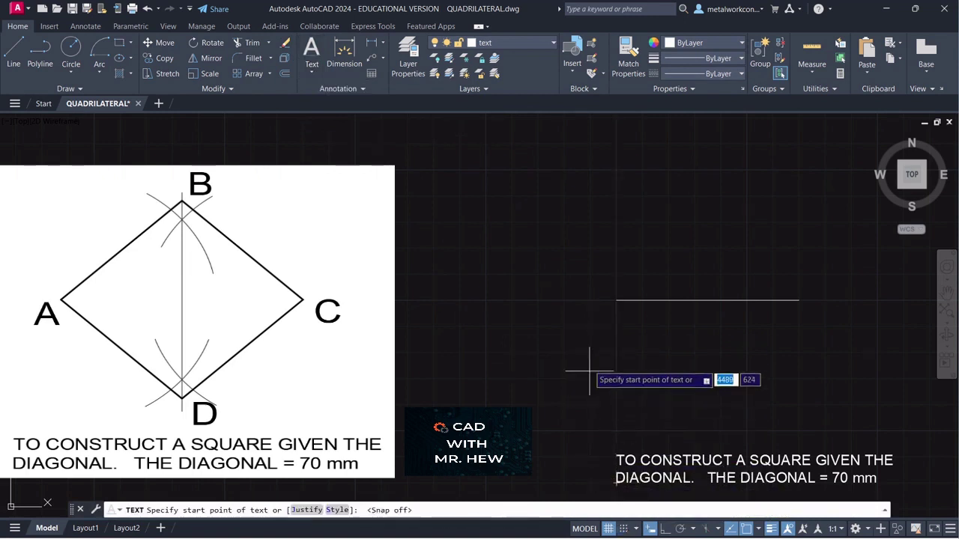
pyautogui.click(596, 324)
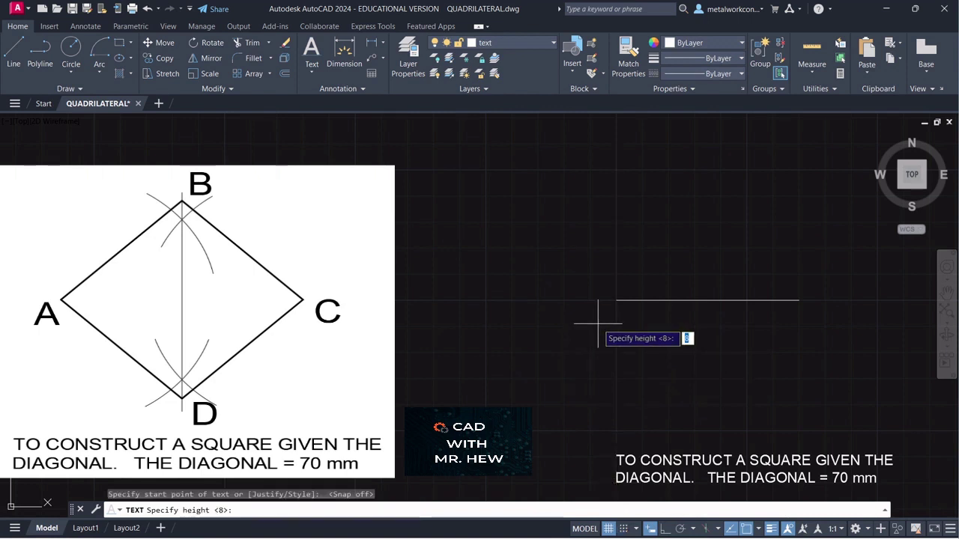
pyautogui.press('Return')
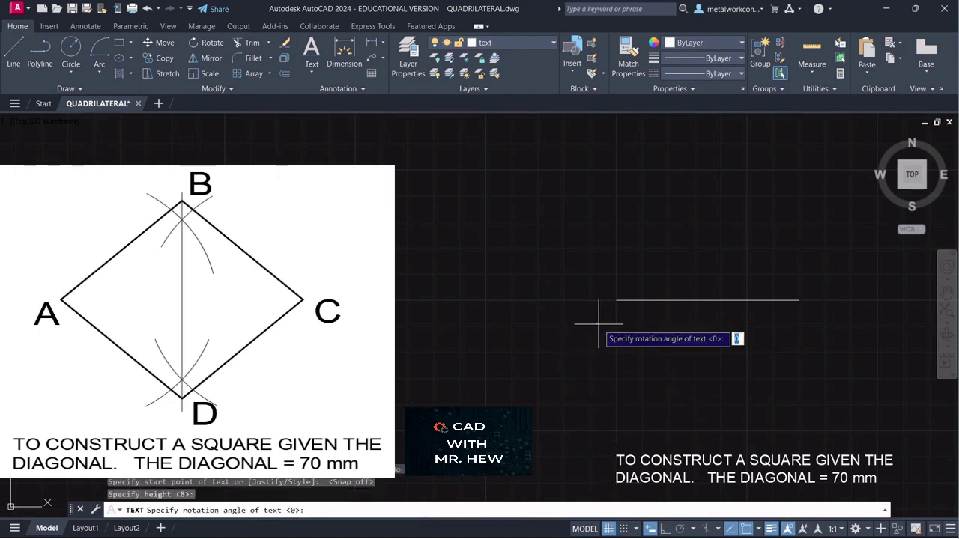
pyautogui.press('Return')
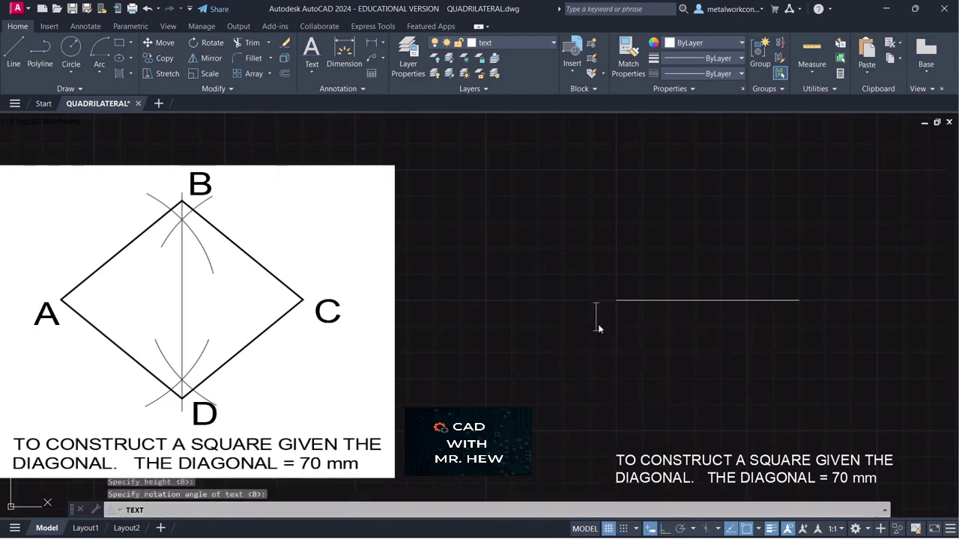
# Enter capital A at the left end and C at the right end.
pyautogui.write('a')
pyautogui.press('BackSpace')
pyautogui.write('A')
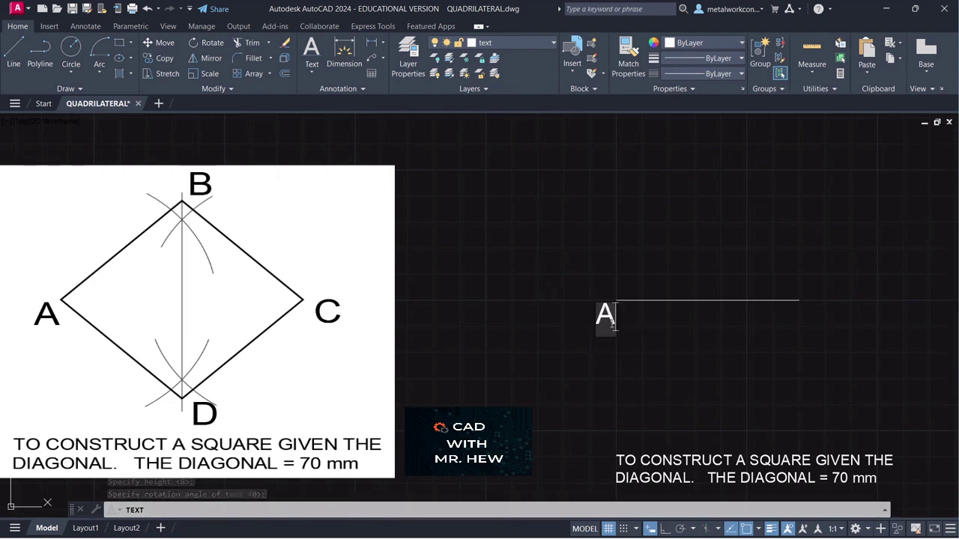
pyautogui.click(807, 307)
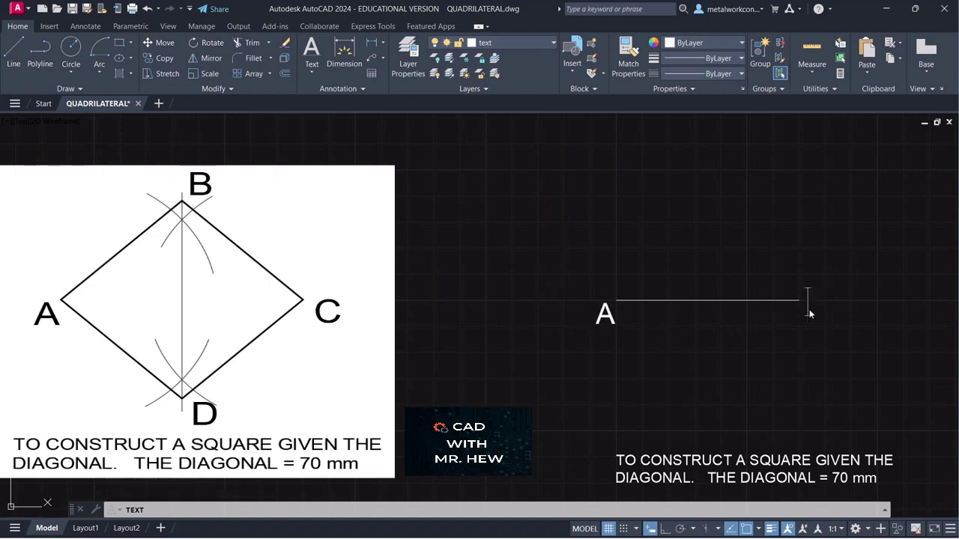
pyautogui.write('C')
pyautogui.press('Return')
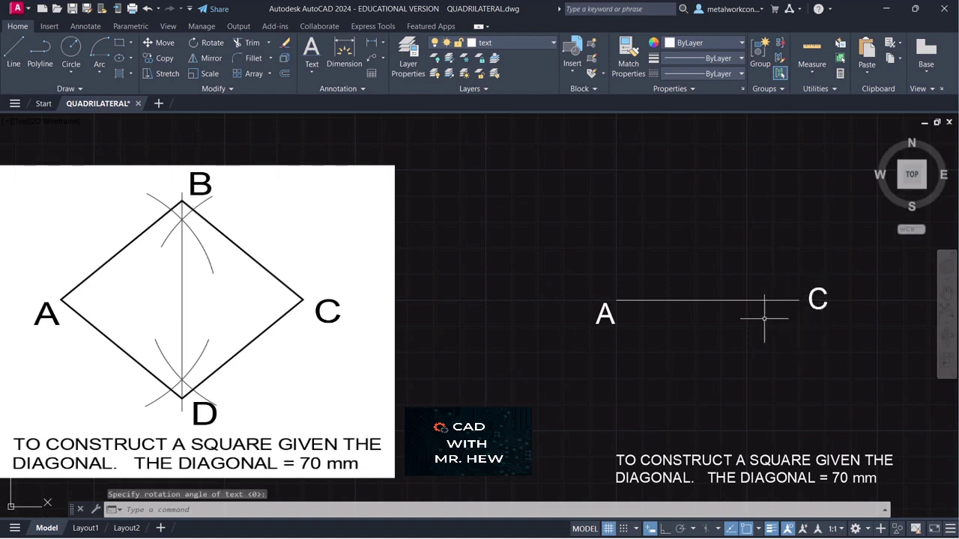
# Move the C label slightly clear of the line's right end.
pyautogui.click(160, 43)
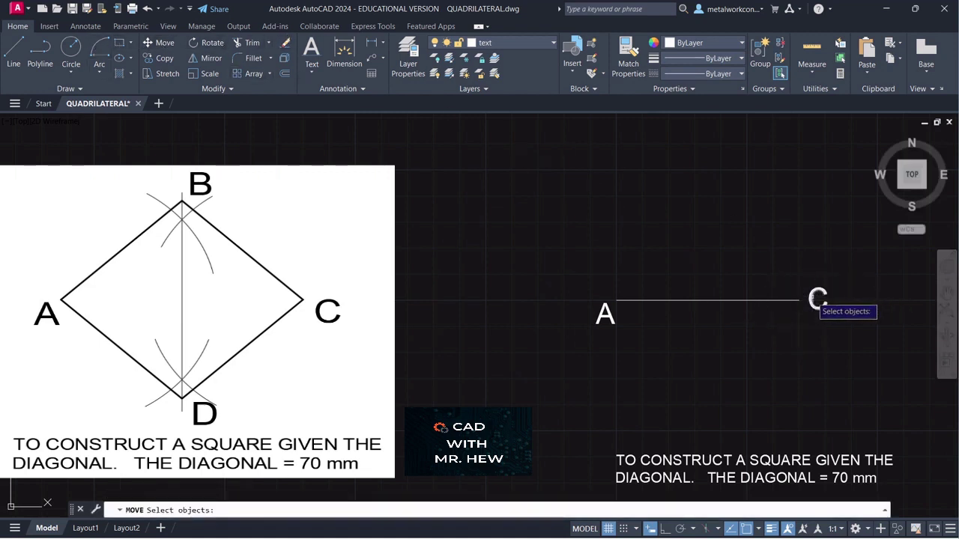
pyautogui.click(815, 298)
pyautogui.press('Return')
pyautogui.click(809, 308)
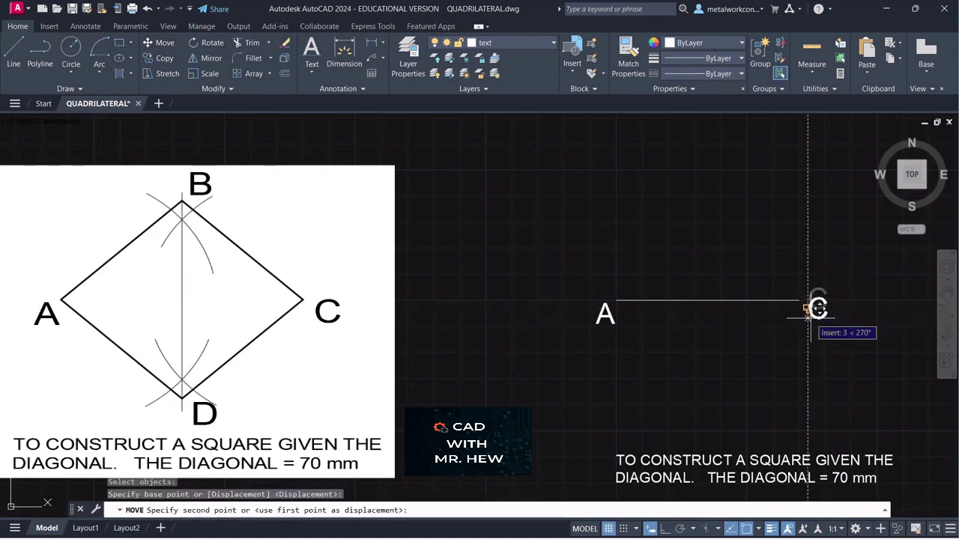
pyautogui.click(809, 308)
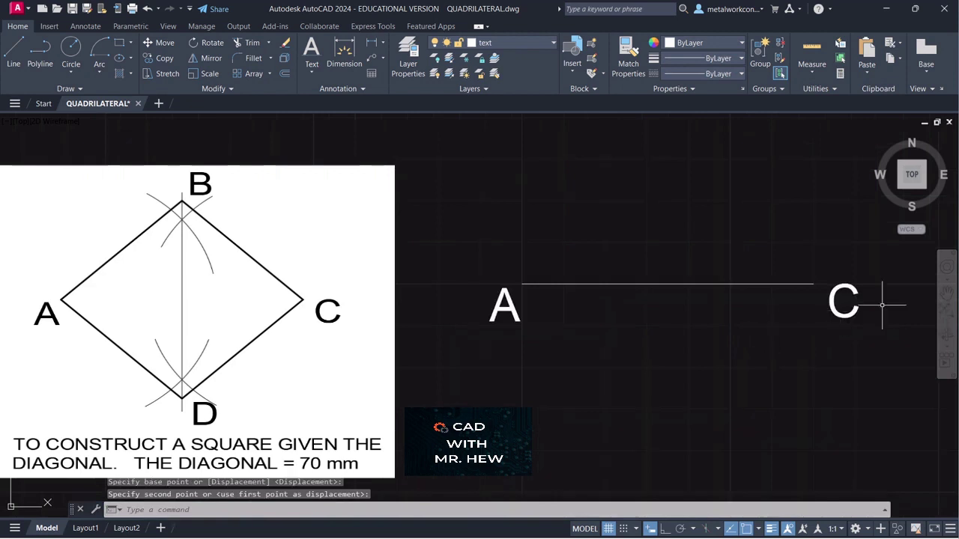
# Pan and zoom to re-centre the labelled A–C diagonal in the view.
pyautogui.click(946, 294)
pyautogui.scroll(-2, 910, 295)
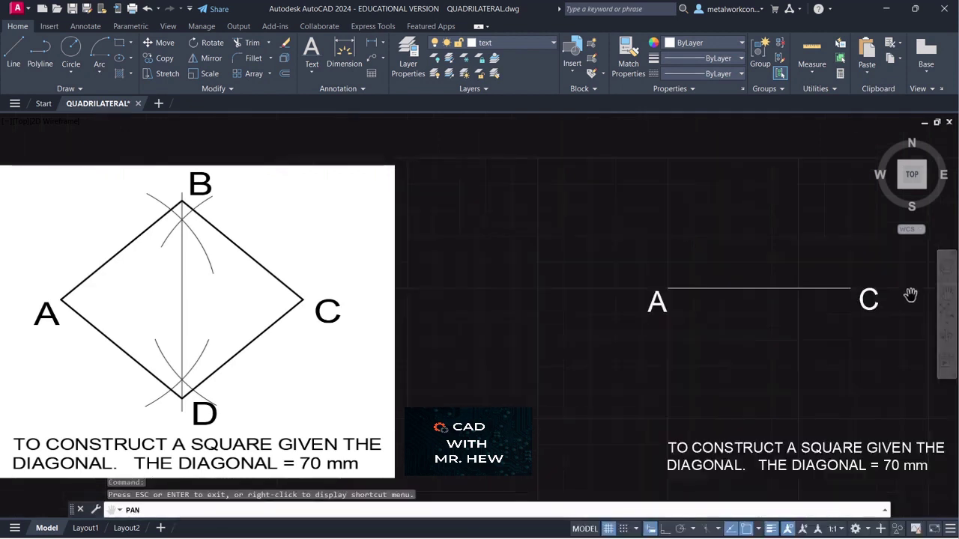
pyautogui.moveTo(909, 294); pyautogui.dragTo(888, 298)
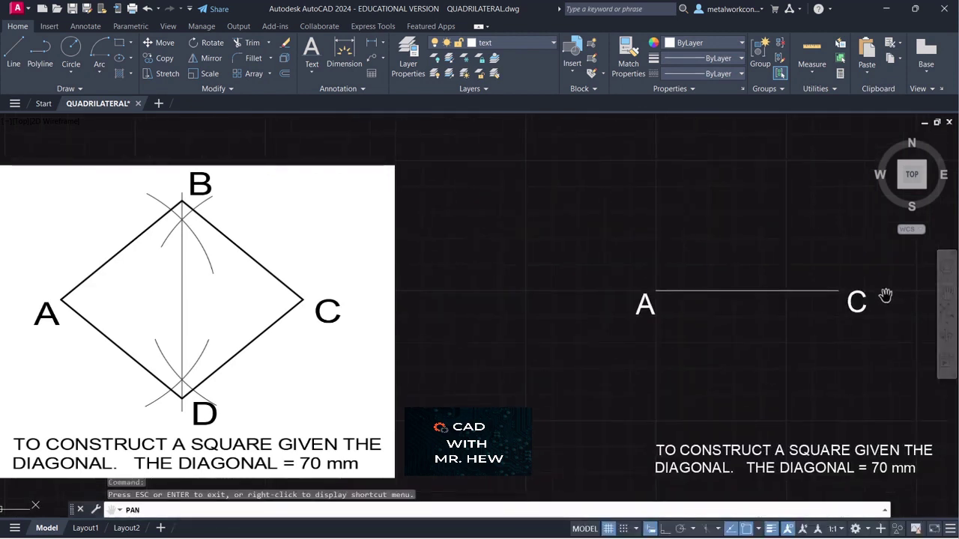
pyautogui.scroll(2, 885, 296)
pyautogui.scroll(-2, 886, 296)
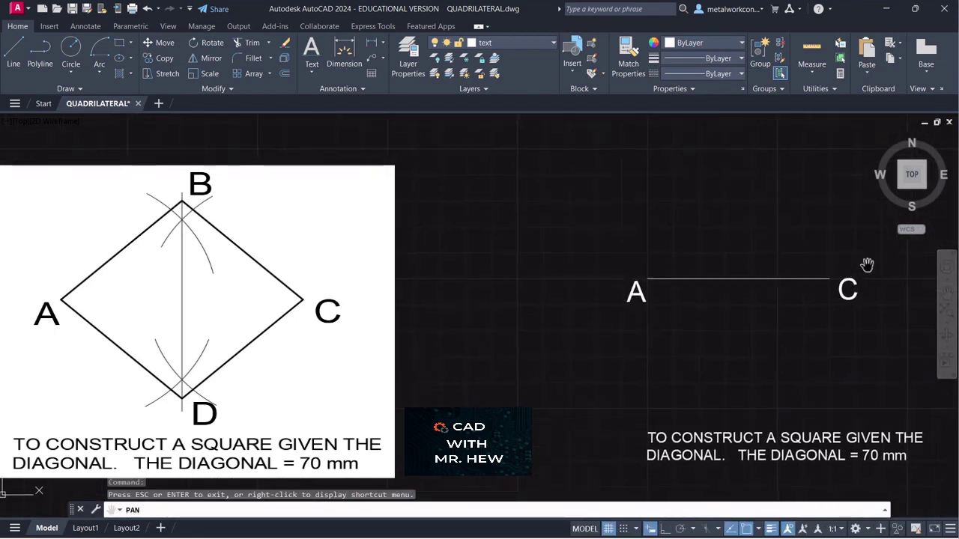
pyautogui.scroll(2, 867, 266)
pyautogui.moveTo(904, 338); pyautogui.dragTo(928, 332)
pyautogui.moveTo(875, 353)
pyautogui.mouseDown()
pyautogui.moveTo(891, 351)
pyautogui.moveTo(851, 392)
pyautogui.mouseUp()
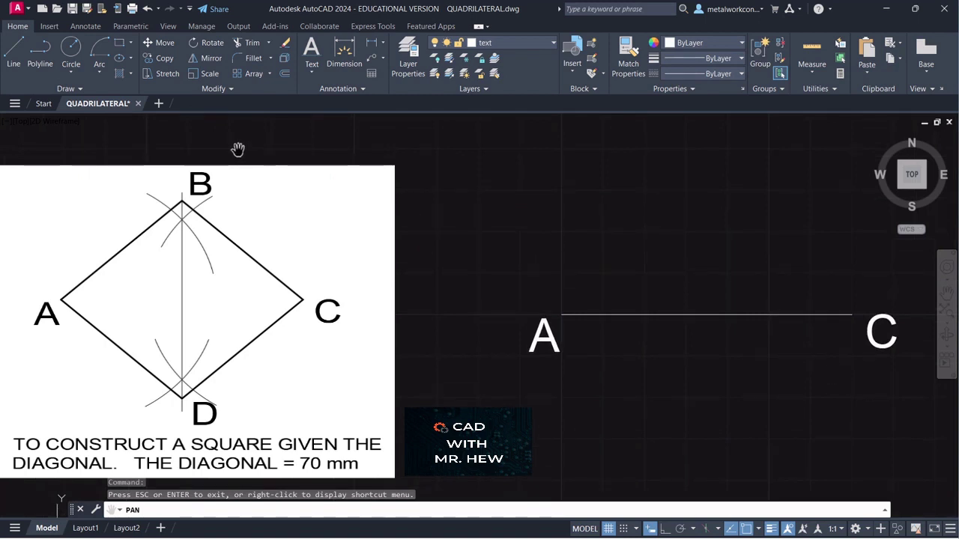
pyautogui.press('Escape')
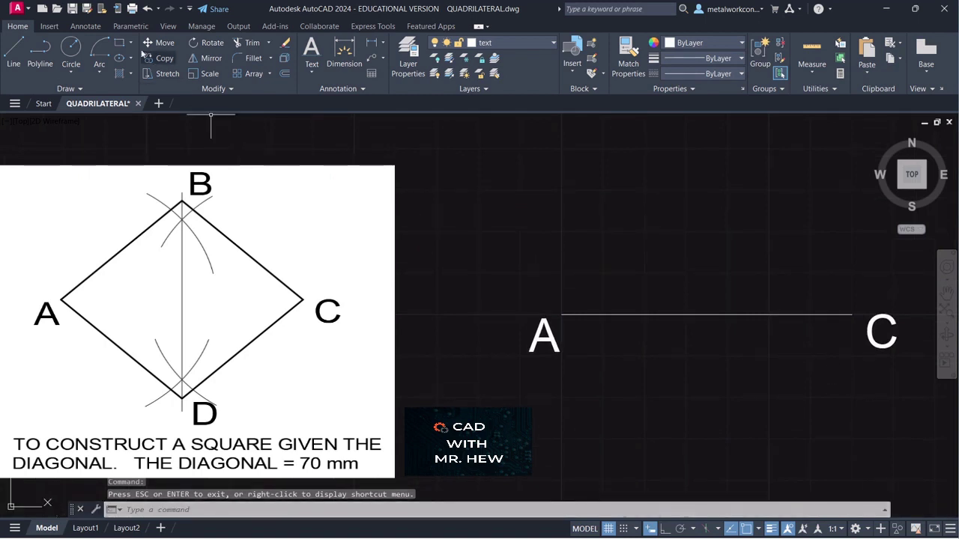
# Draw two radius-45 centre-start-end arcs centred on A, one below and one above the line.
pyautogui.click(100, 73)
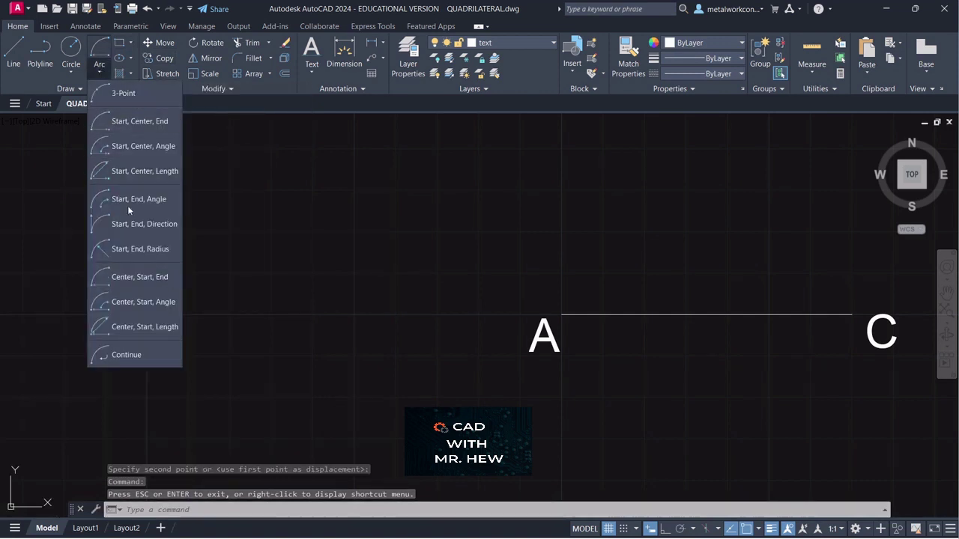
pyautogui.click(137, 277)
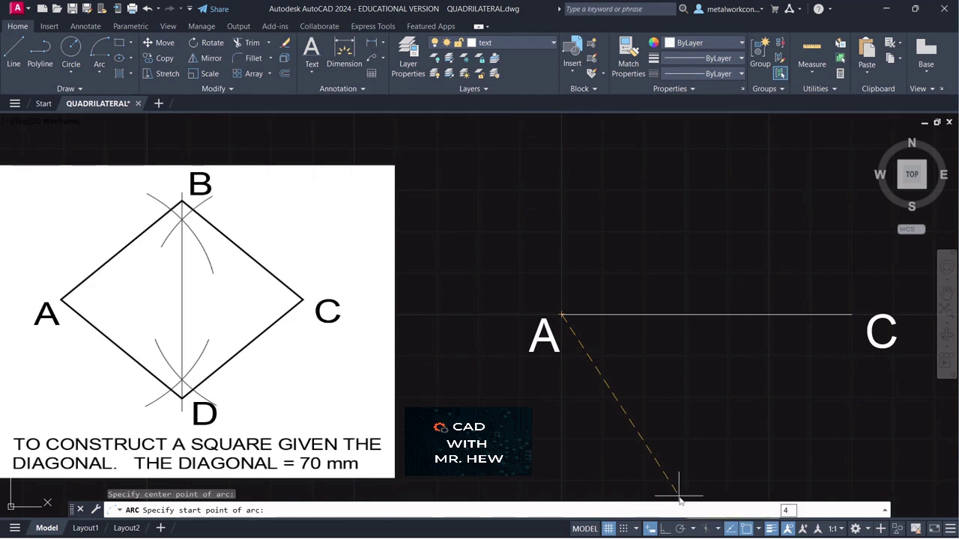
pyautogui.write('45')
pyautogui.press('Return')
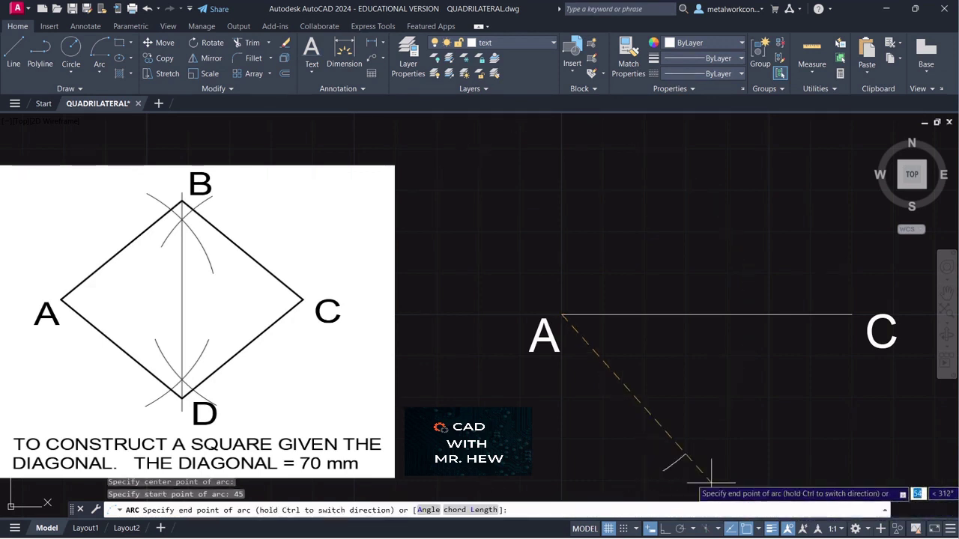
pyautogui.click(762, 380)
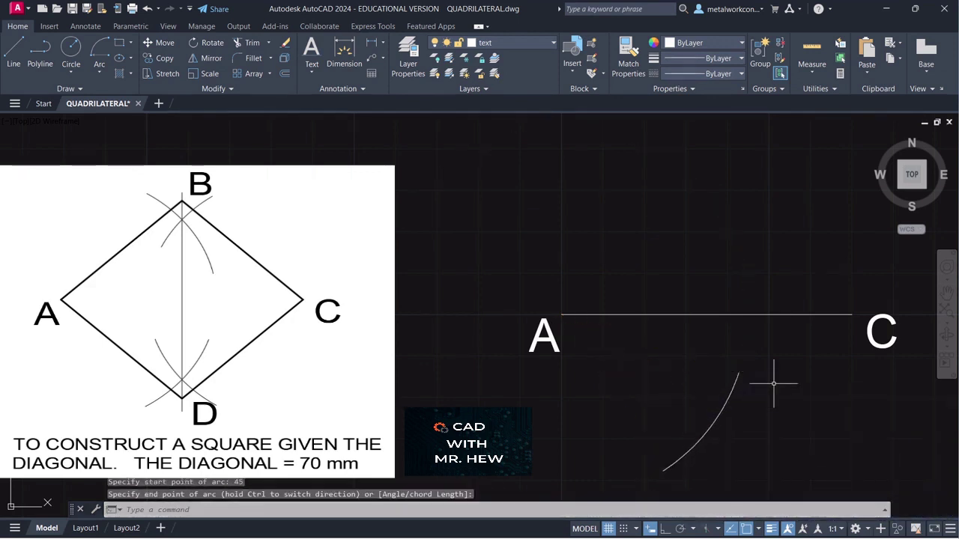
pyautogui.click(100, 69)
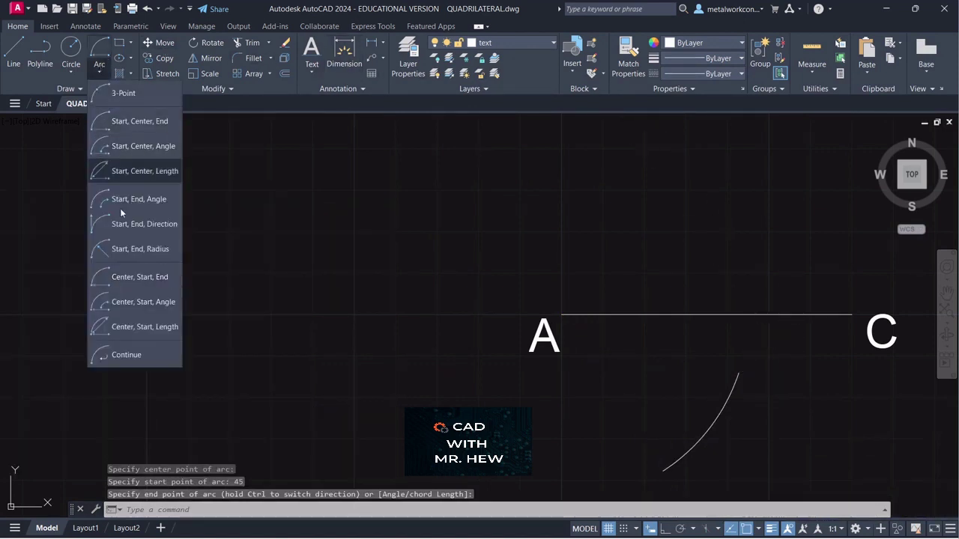
pyautogui.click(136, 280)
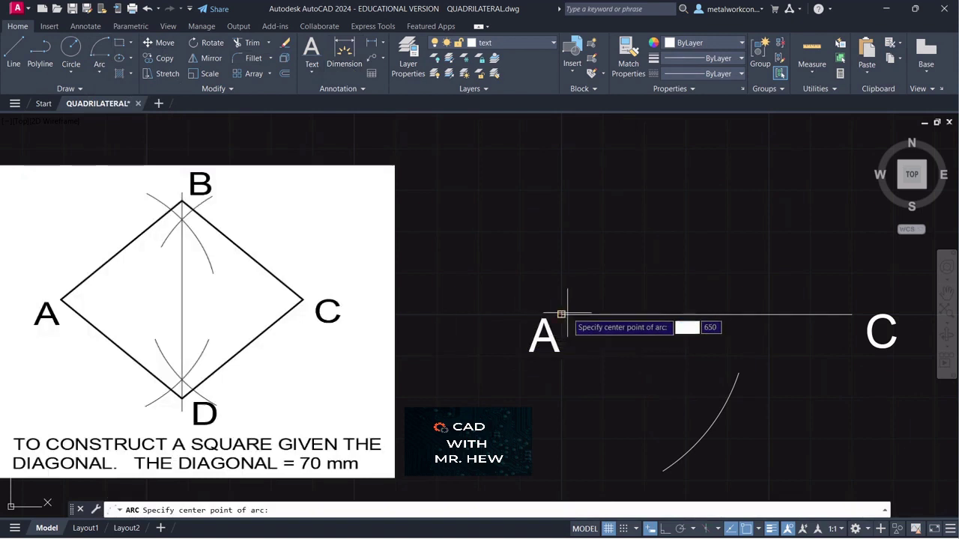
pyautogui.click(561, 314)
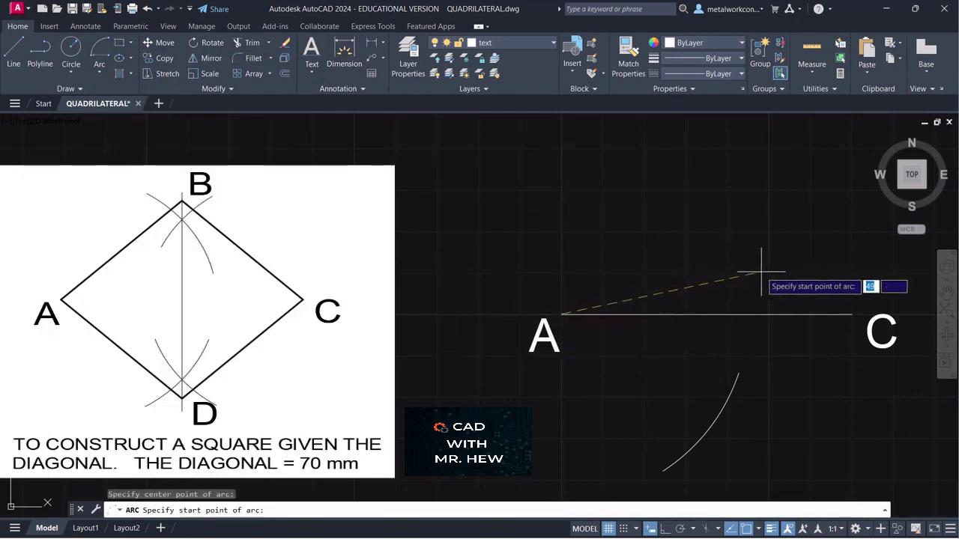
pyautogui.write('45')
pyautogui.press('Return')
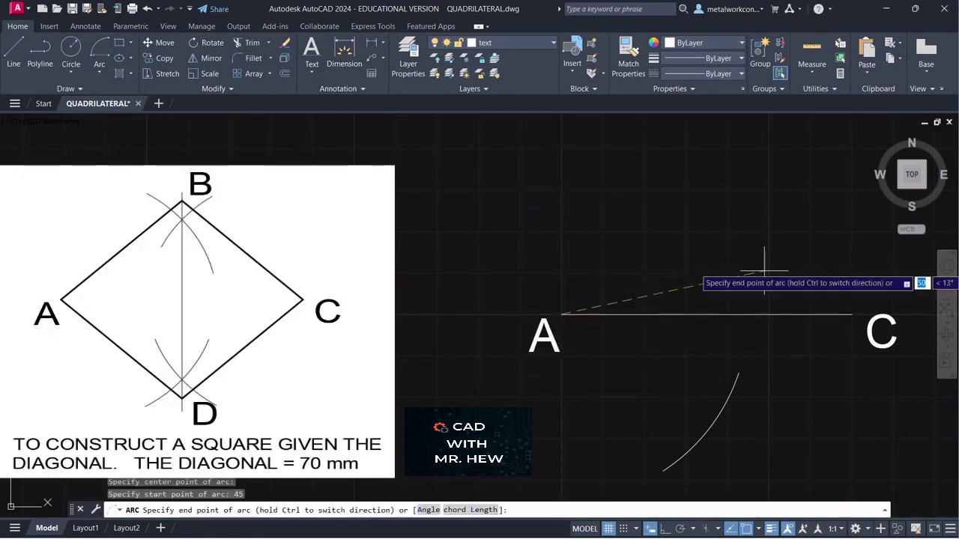
pyautogui.click(662, 159)
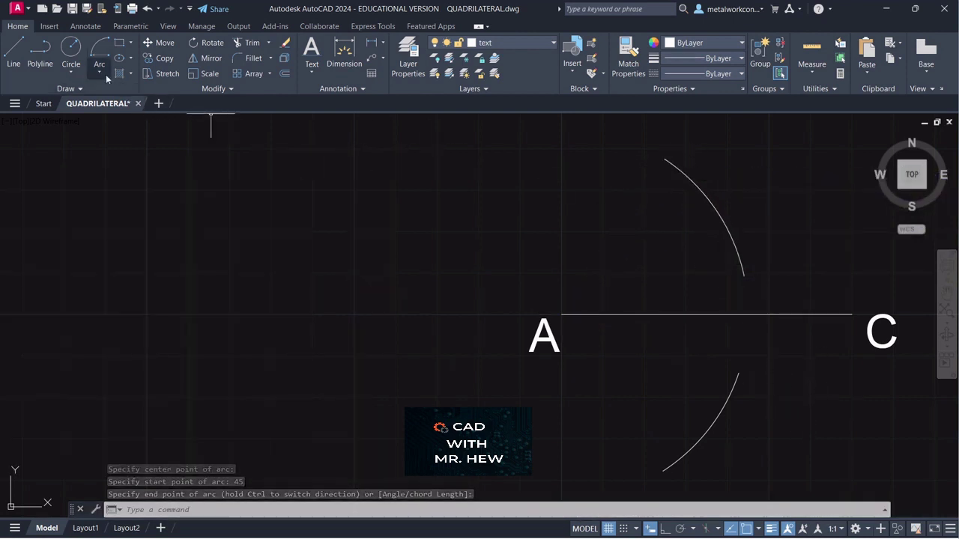
# Draw radius-45 arcs centred on C that cross the A arcs below and above the line.
pyautogui.click(98, 73)
pyautogui.click(127, 276)
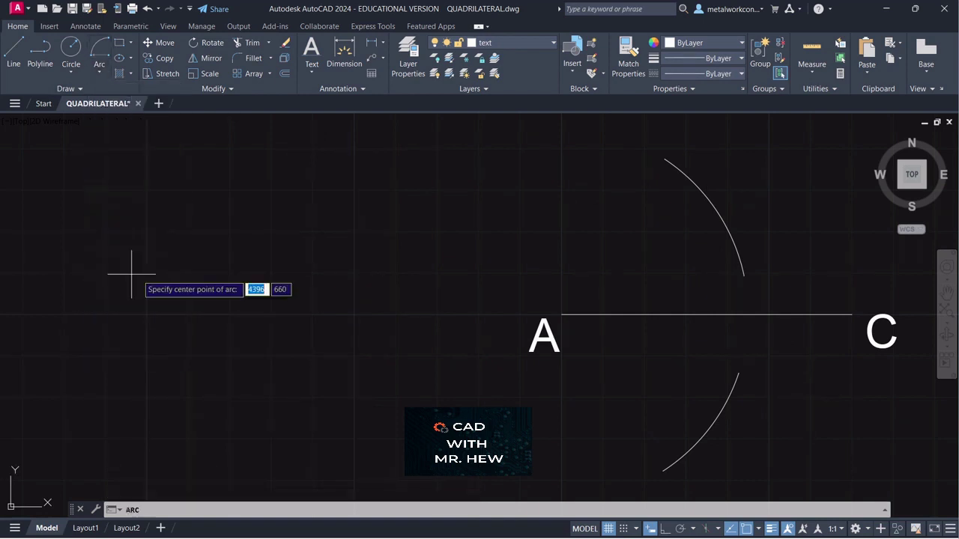
pyautogui.click(852, 314)
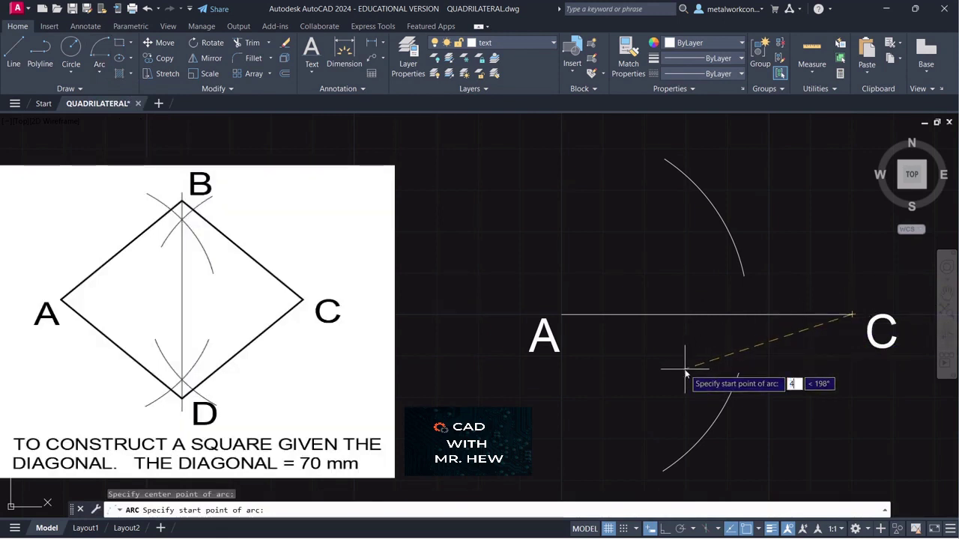
pyautogui.write('45')
pyautogui.press('Return')
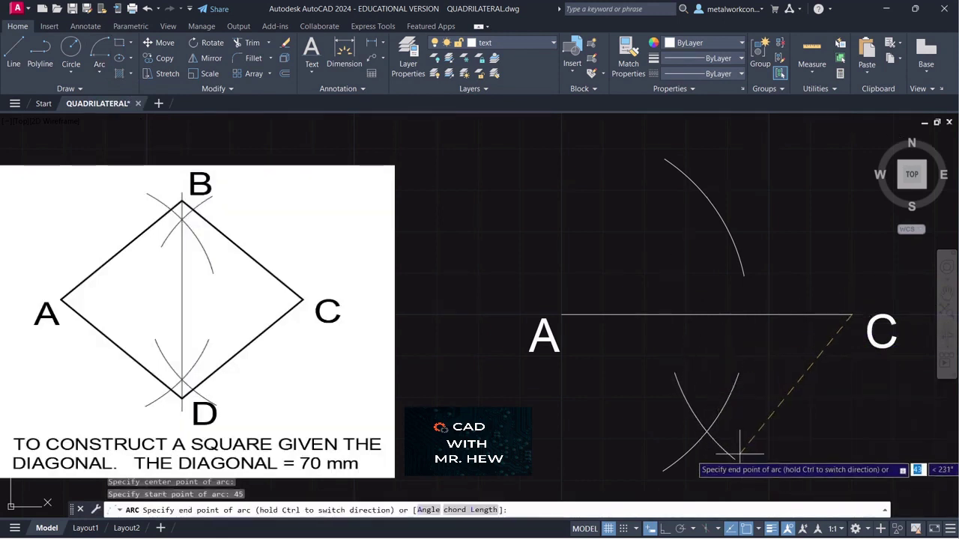
pyautogui.press('Escape')
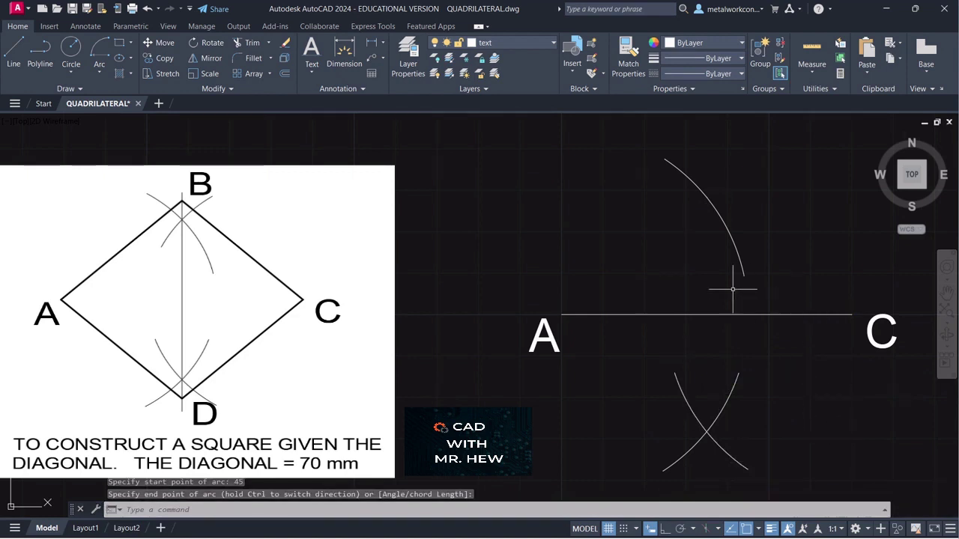
pyautogui.click(96, 73)
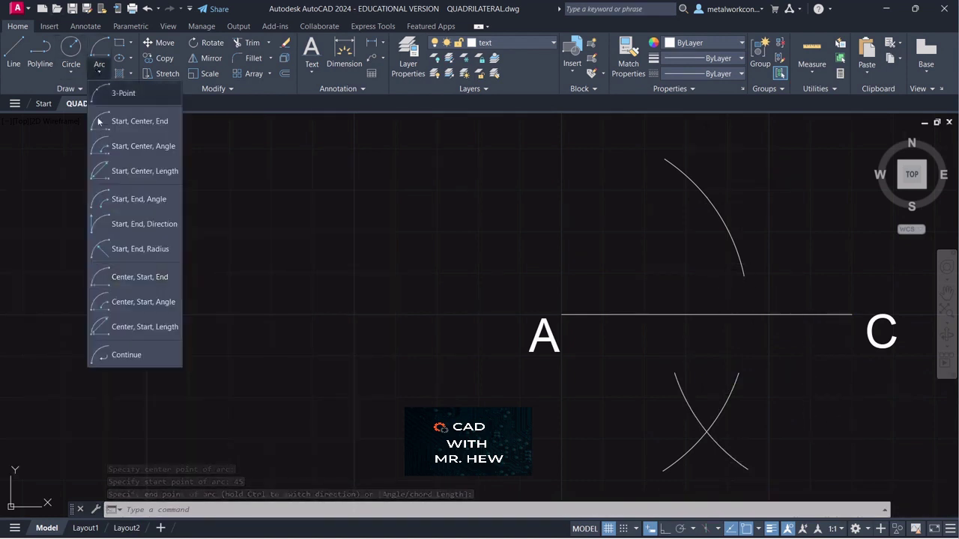
pyautogui.click(130, 282)
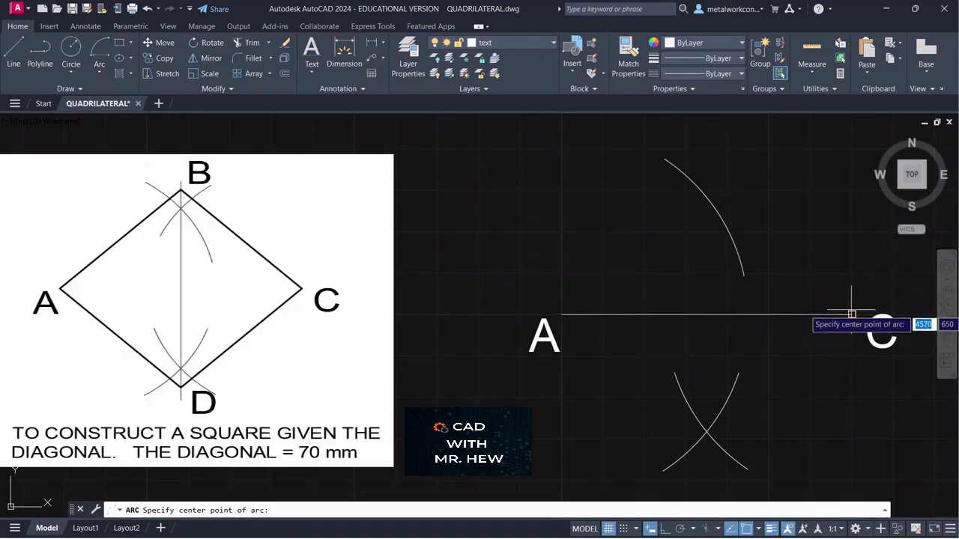
pyautogui.click(851, 315)
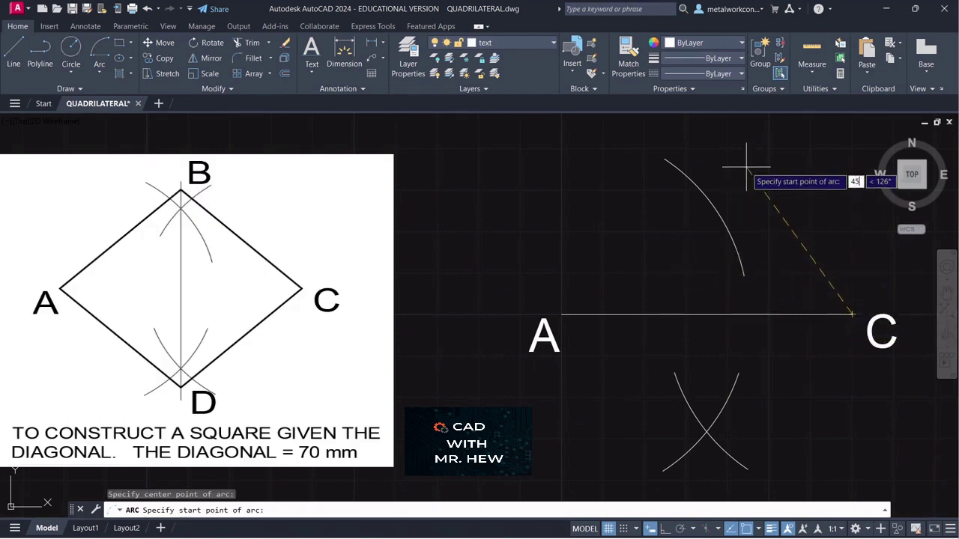
pyautogui.write('45')
pyautogui.press('Return')
pyautogui.click(667, 231)
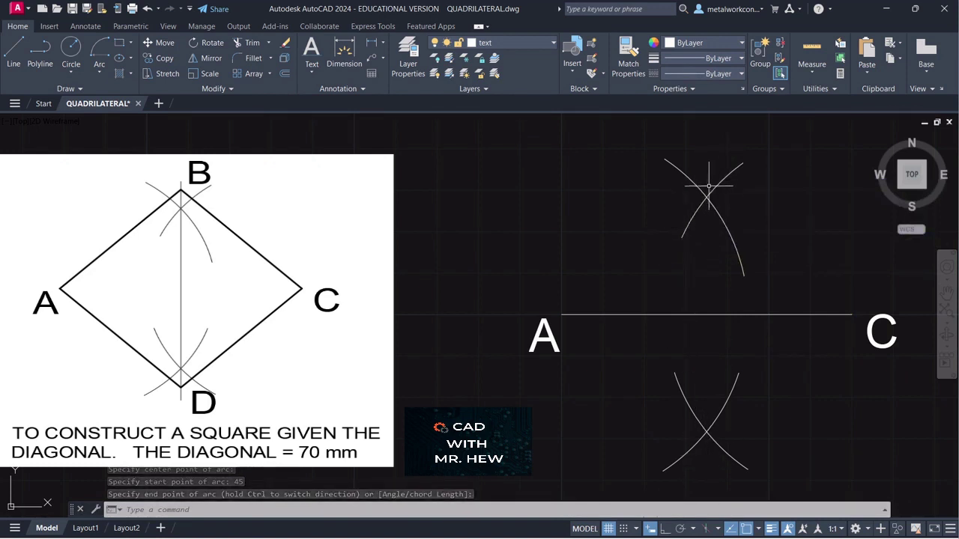
# On the construction layer, draw a vertical line from the upper to the lower arc intersection.
pyautogui.click(508, 42)
pyautogui.click(495, 88)
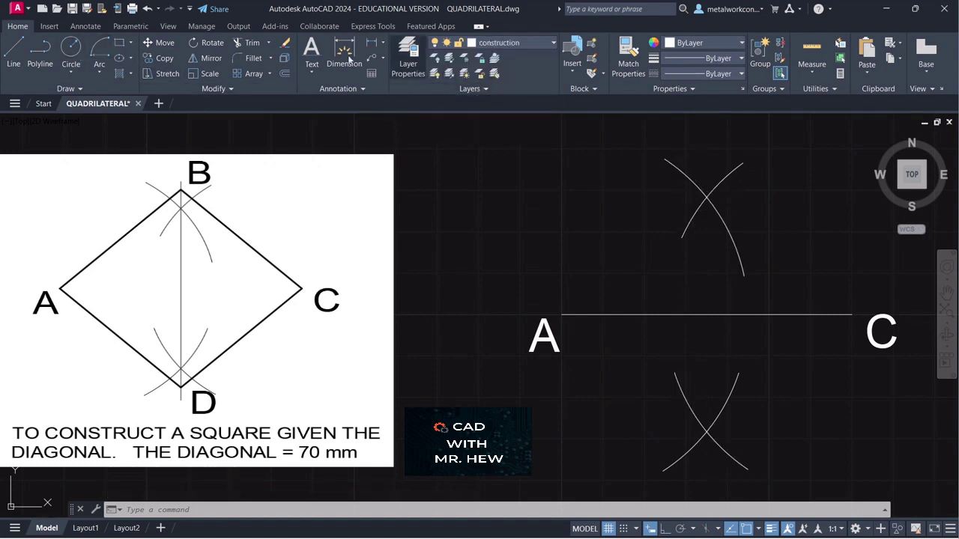
pyautogui.click(13, 53)
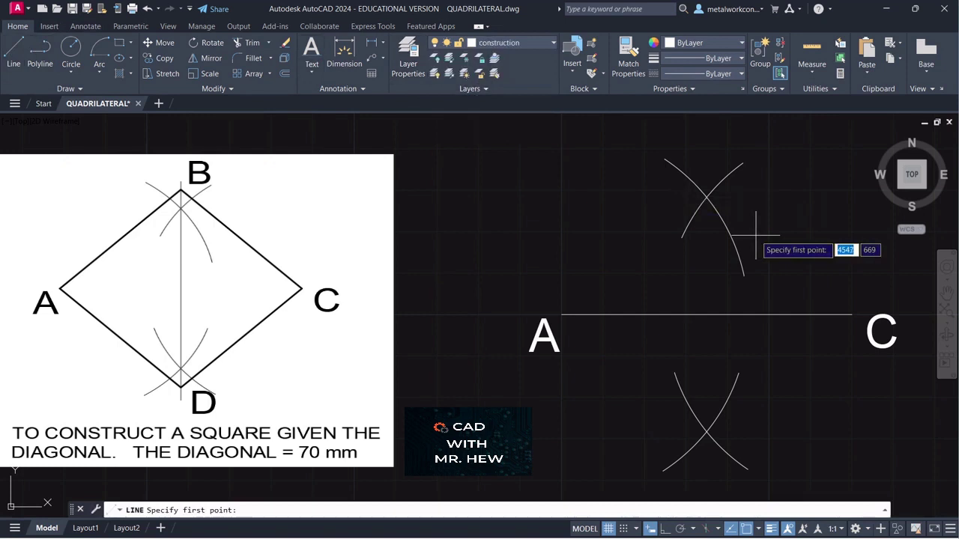
pyautogui.click(707, 197)
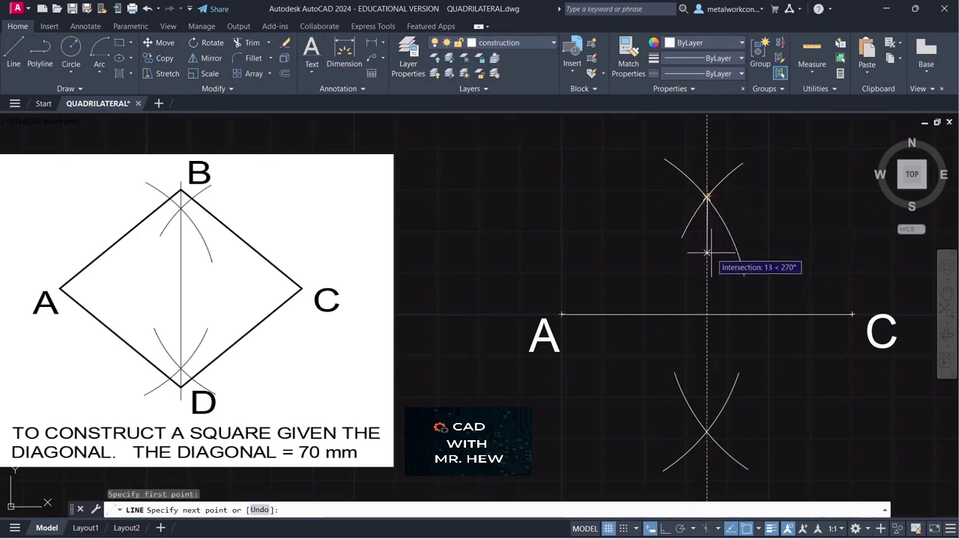
pyautogui.press('Escape')
pyautogui.click(18, 47)
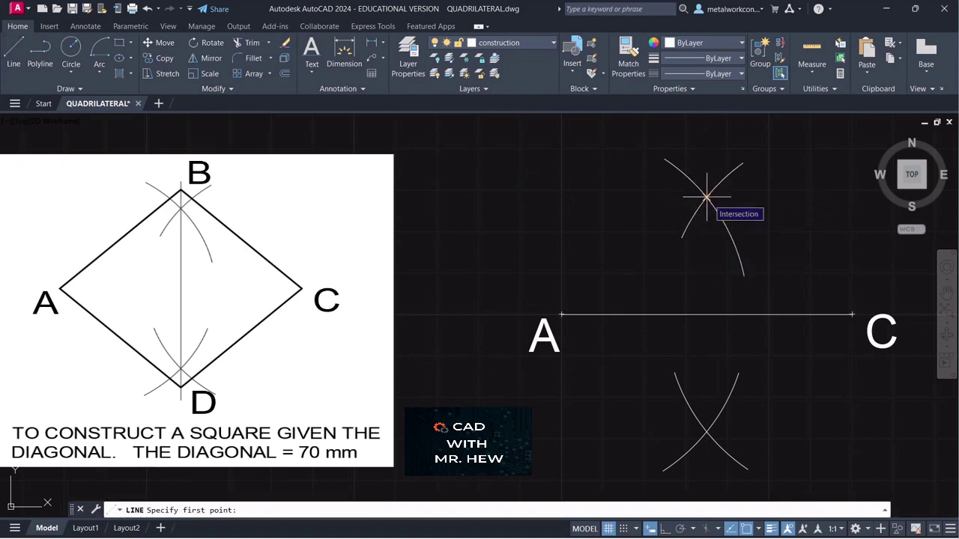
pyautogui.click(706, 197)
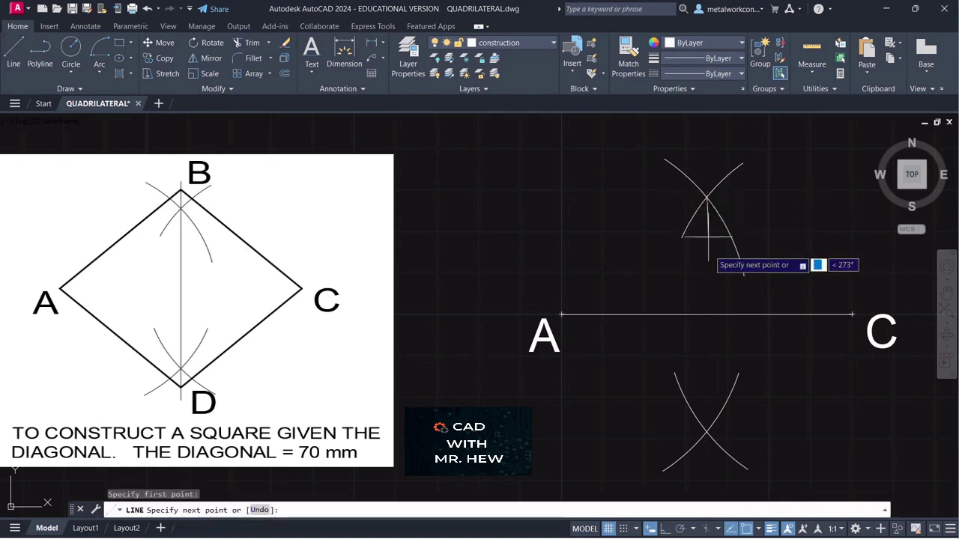
pyautogui.click(706, 432)
pyautogui.press('Return')
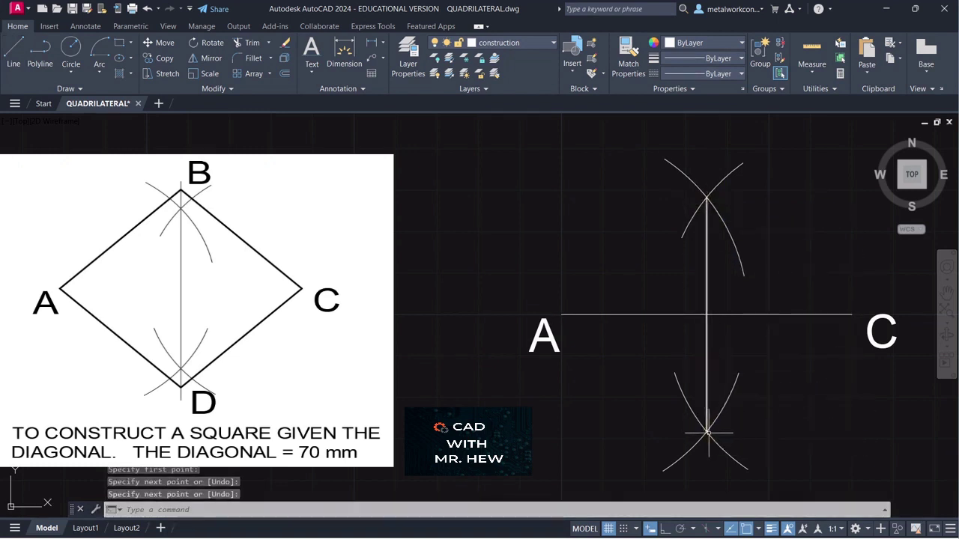
# Stretch both ends of the vertical line slightly beyond the arcs.
pyautogui.click(706, 350)
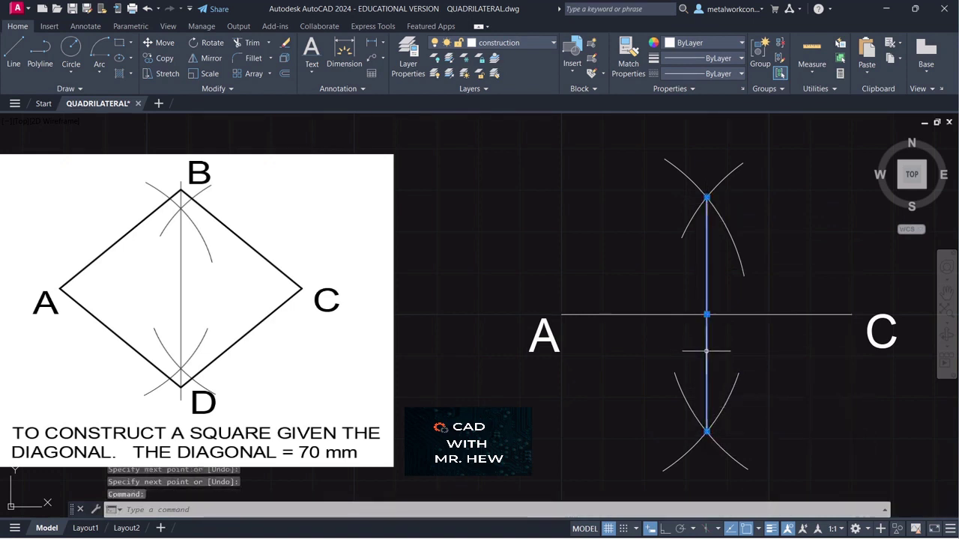
pyautogui.click(706, 433)
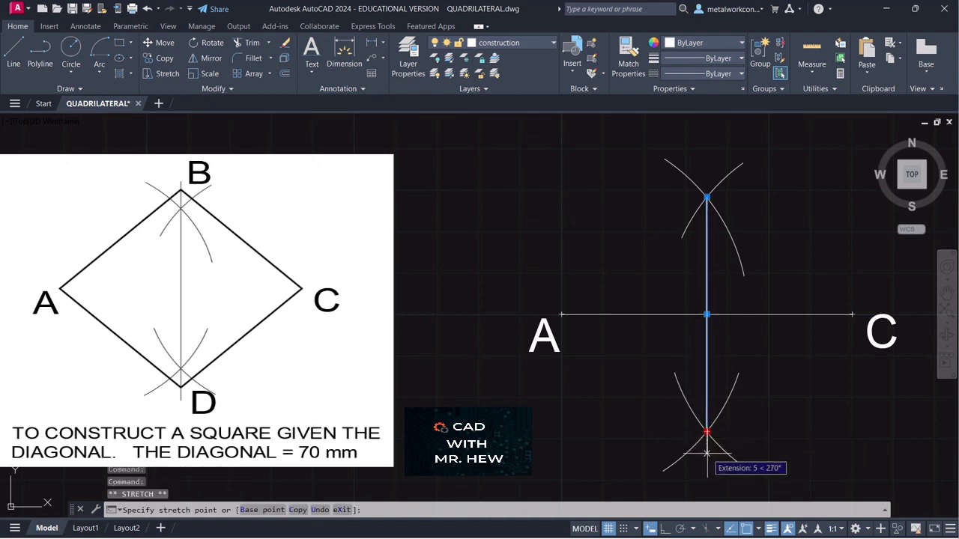
pyautogui.click(706, 453)
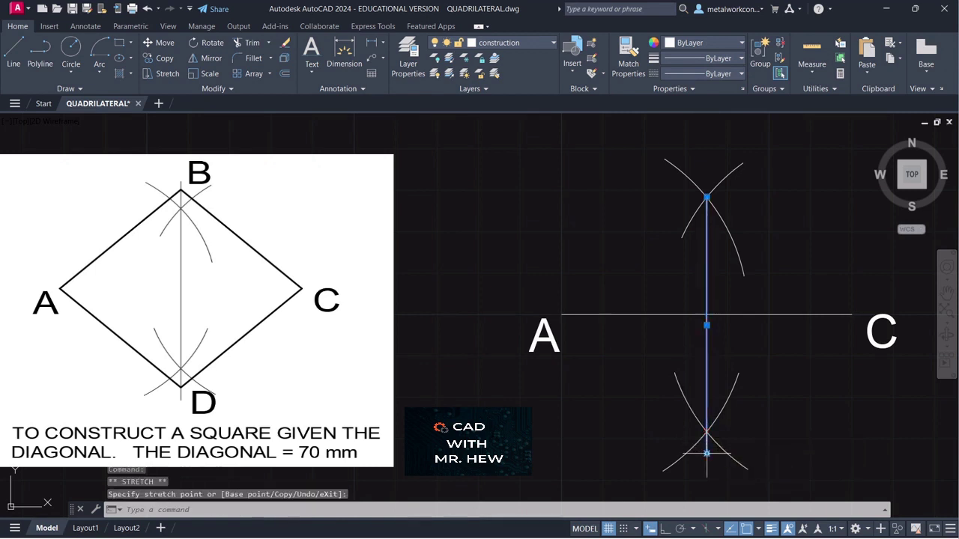
pyautogui.click(706, 197)
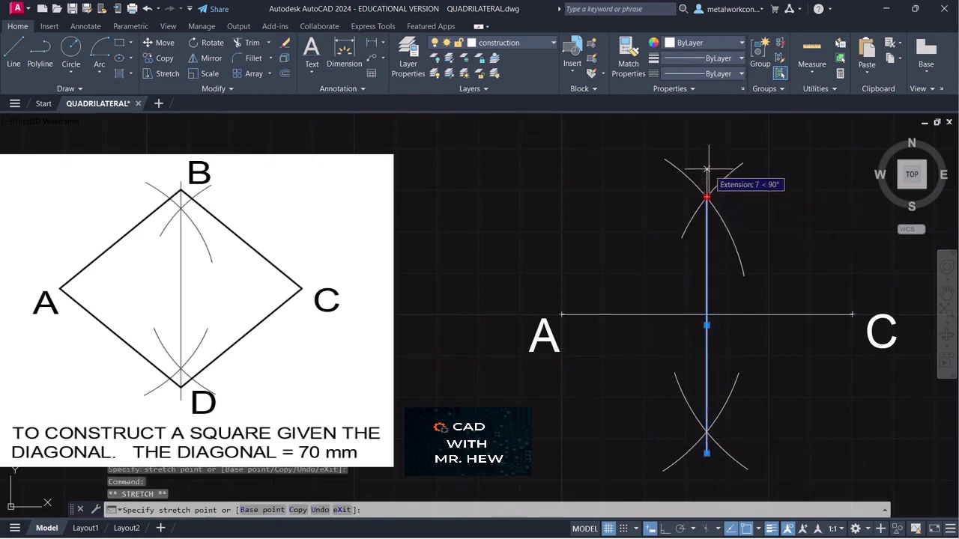
pyautogui.click(706, 169)
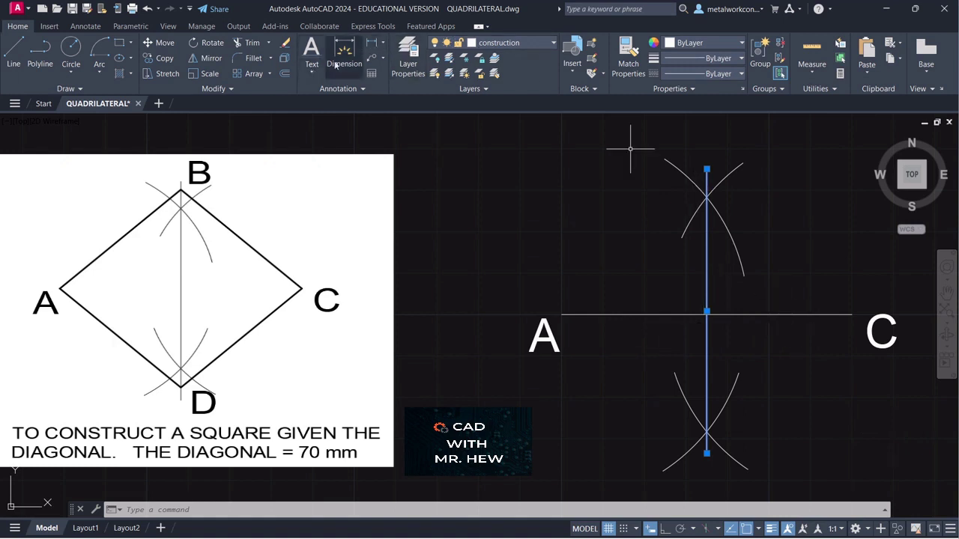
# On the text layer, add a height-8, 0-rotation label O beside the centre crossing.
pyautogui.click(500, 43)
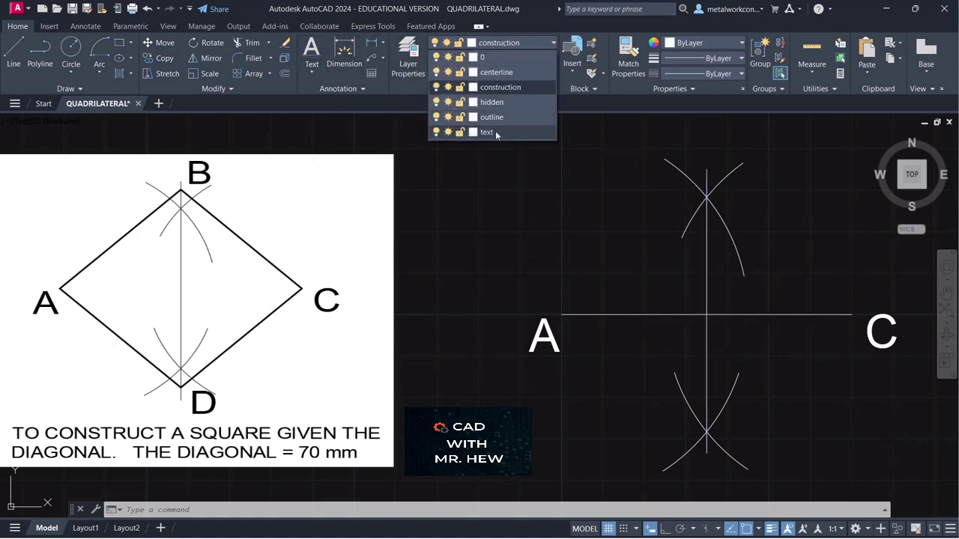
pyautogui.click(495, 130)
pyautogui.click(312, 72)
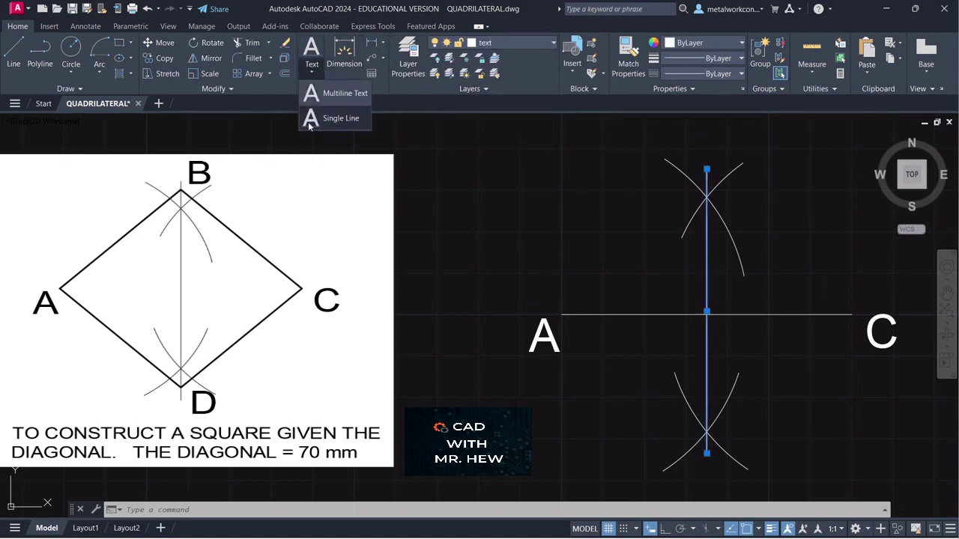
pyautogui.click(308, 120)
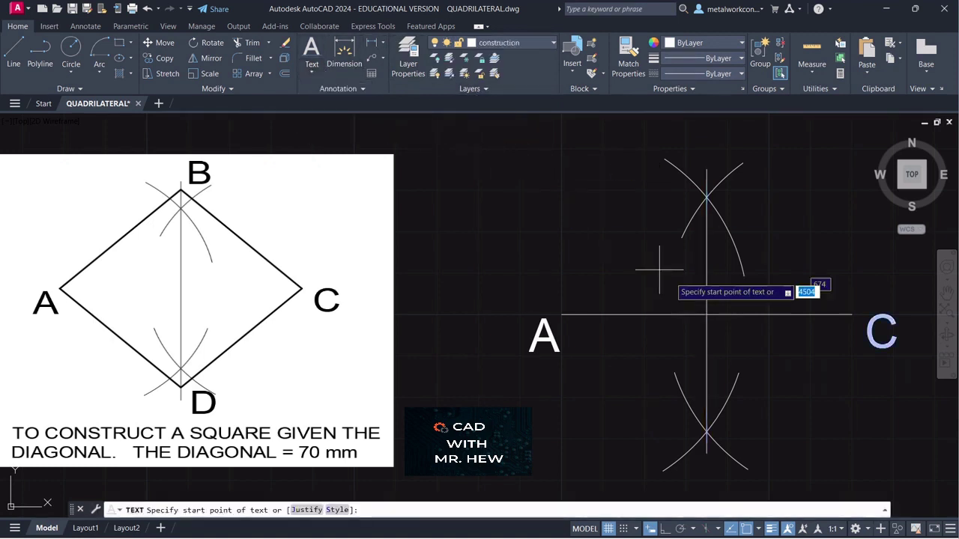
pyautogui.click(719, 338)
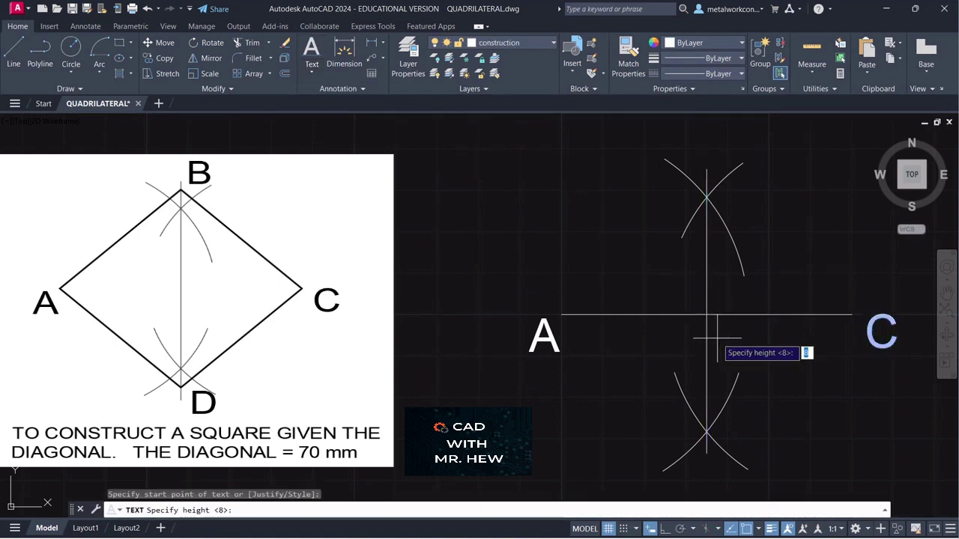
pyautogui.press('Return')
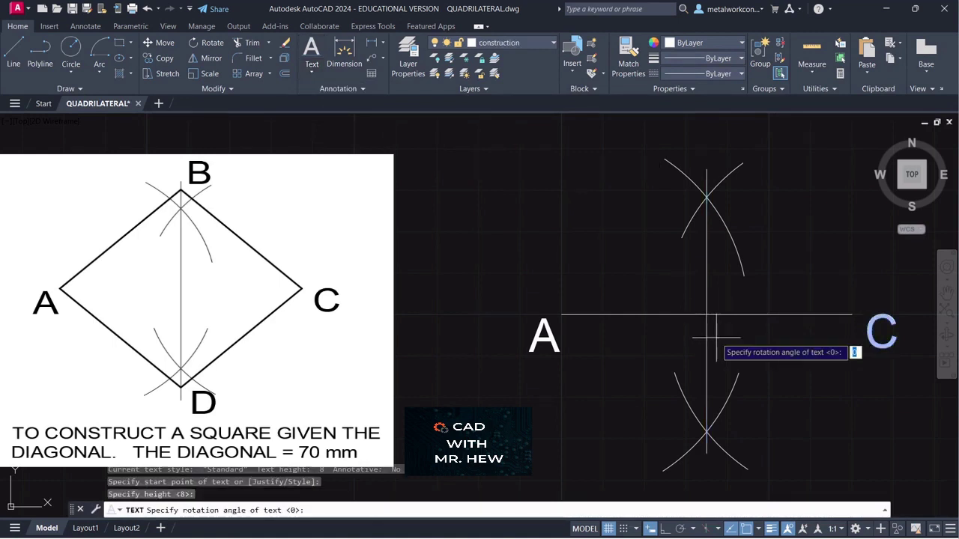
pyautogui.press('Return')
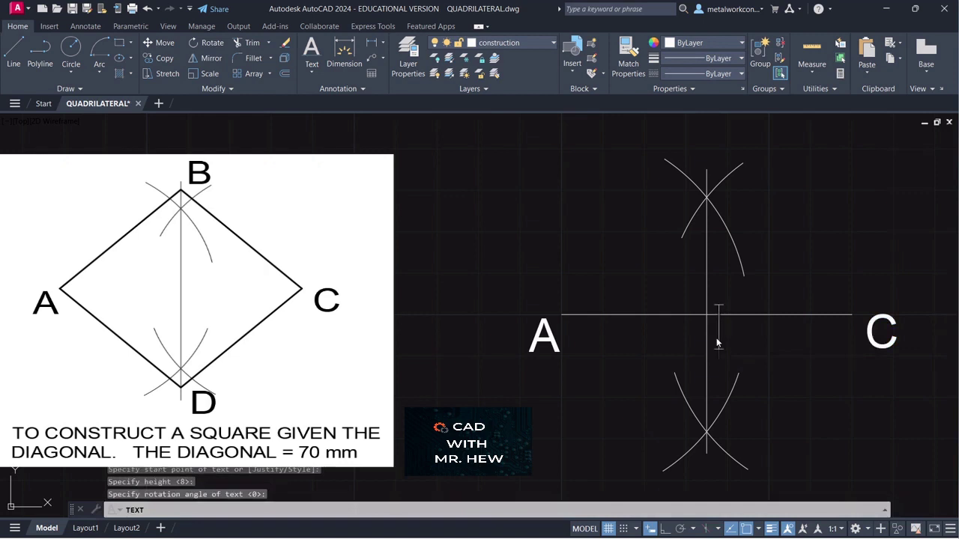
pyautogui.write('O')
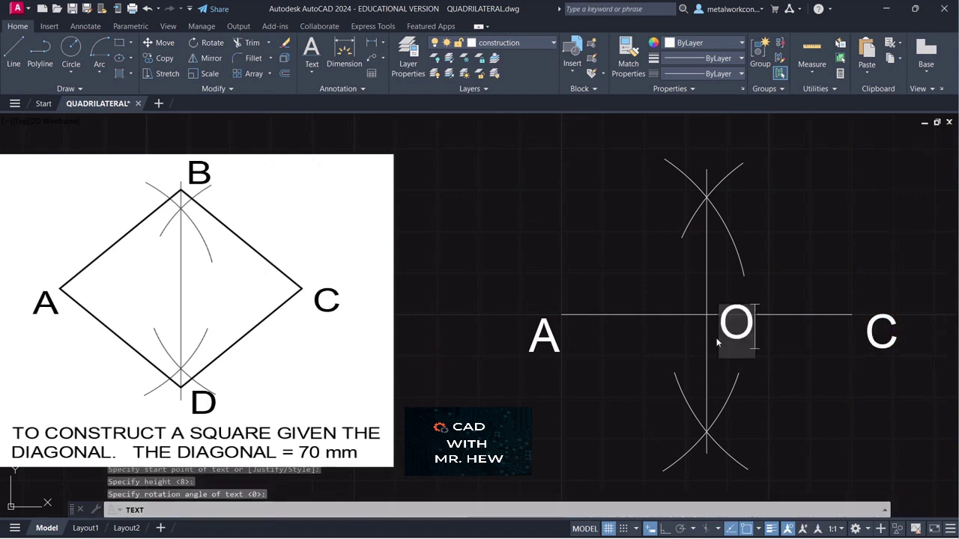
pyautogui.press('Return')
pyautogui.click(783, 368)
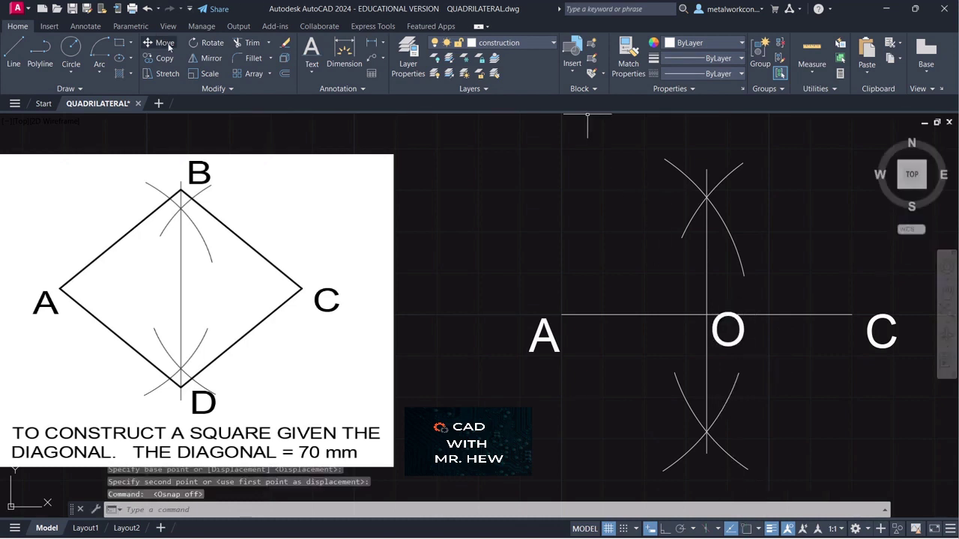
# Move the O label slightly down below the crossing.
pyautogui.click(166, 42)
pyautogui.click(730, 327)
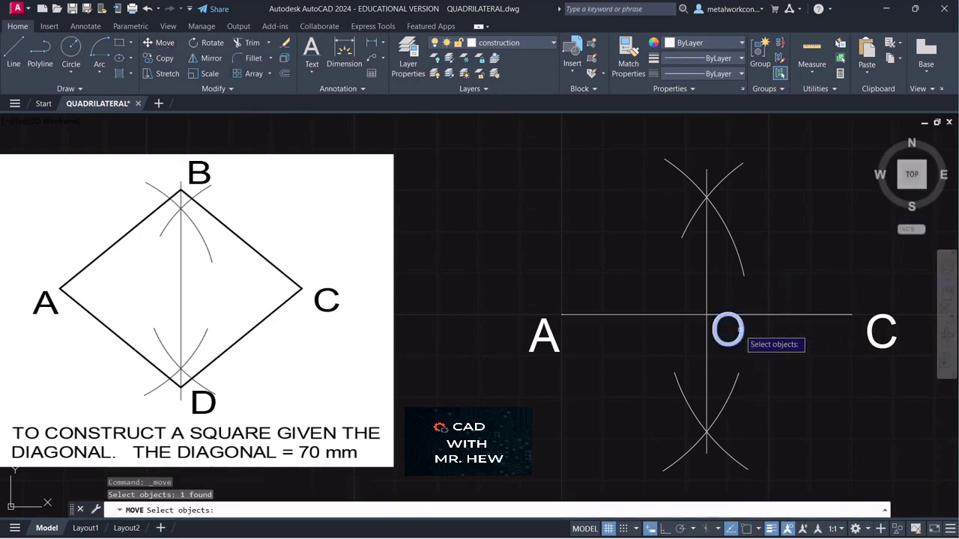
pyautogui.press('Return')
pyautogui.click(740, 327)
pyautogui.click(739, 340)
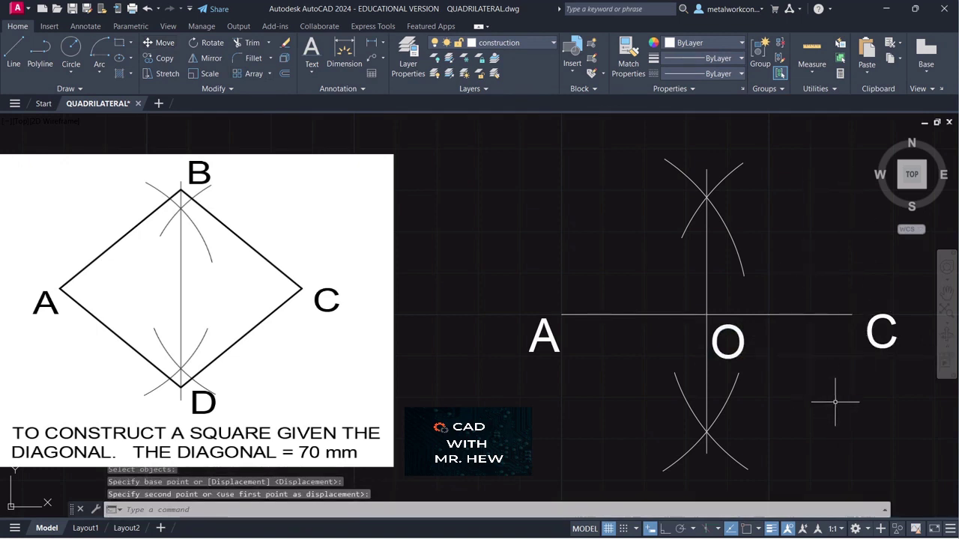
pyautogui.press('Escape')
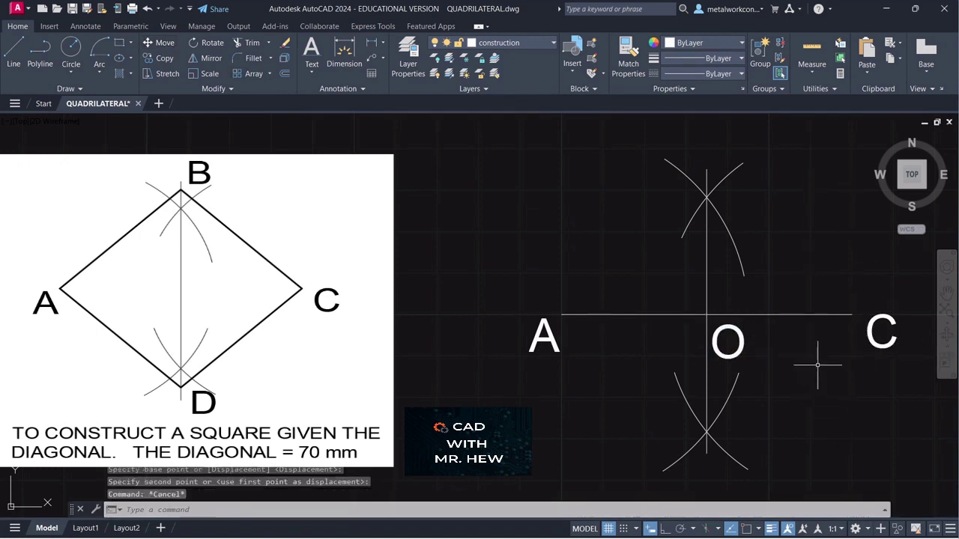
pyautogui.click(706, 246)
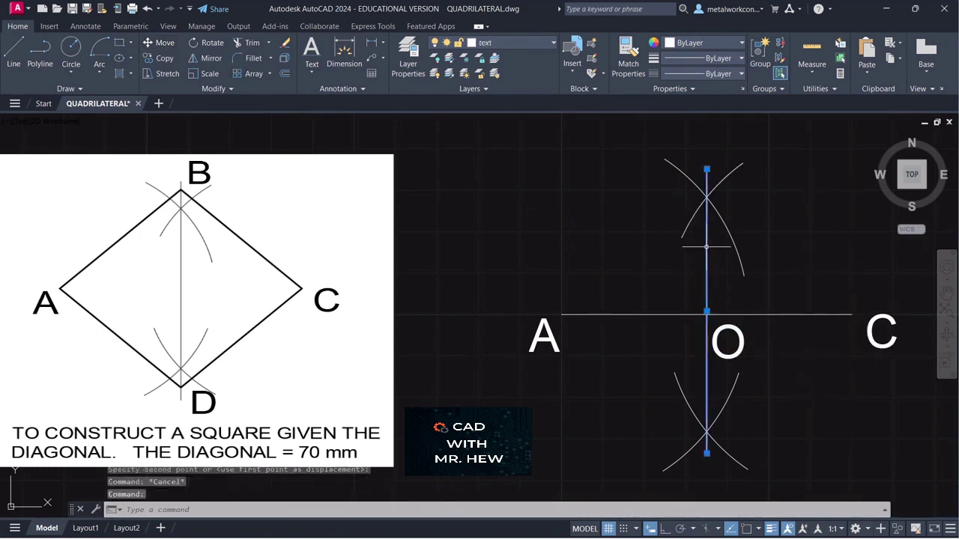
pyautogui.click(818, 315)
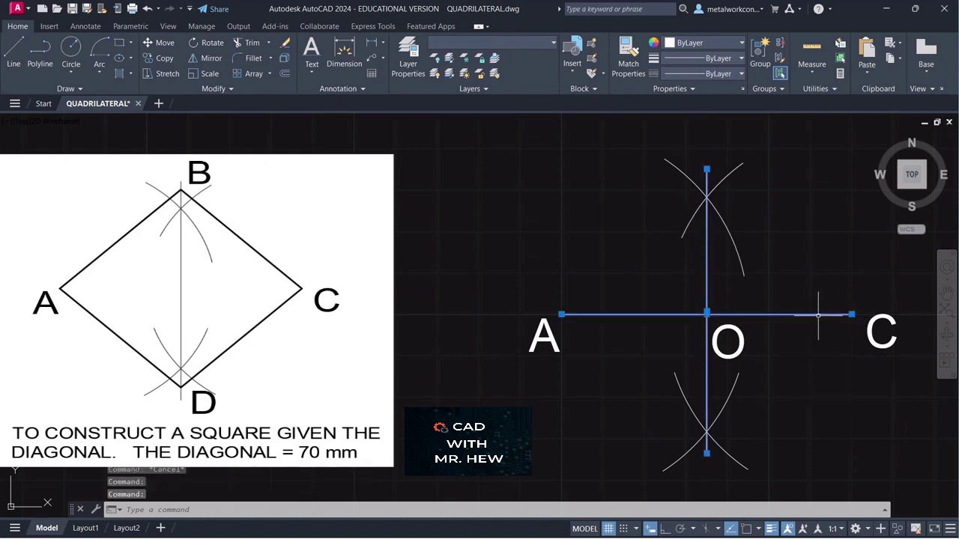
pyautogui.press('Escape')
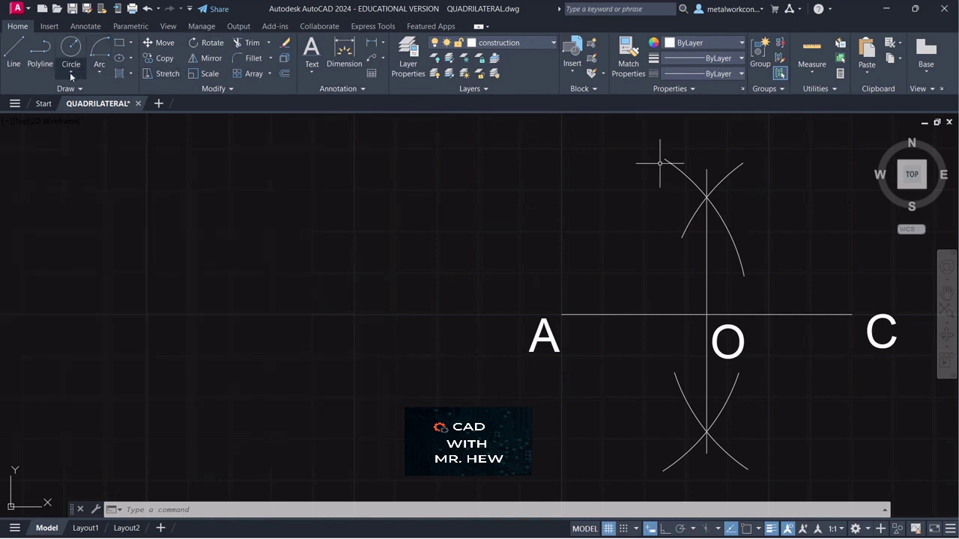
# Draw a circle centred at O with its radius reaching point A.
pyautogui.click(68, 50)
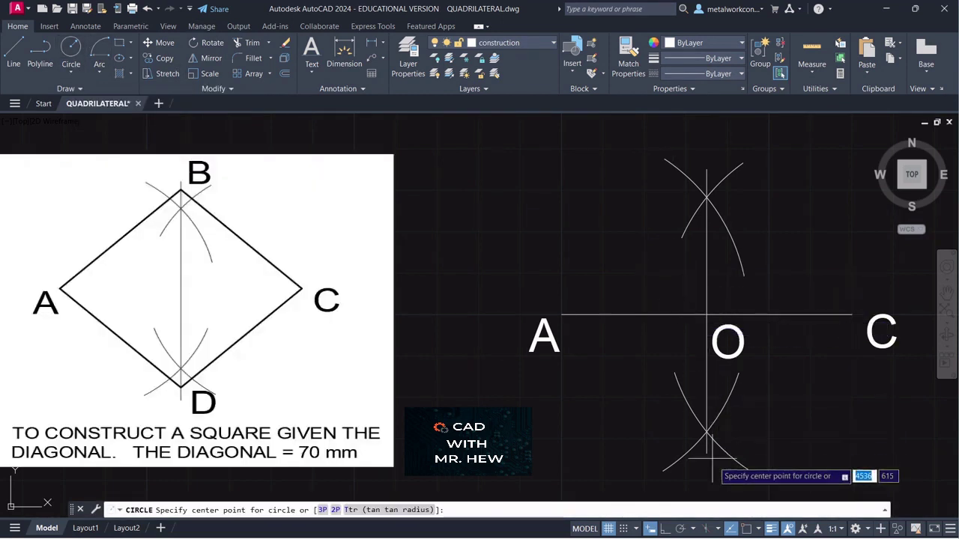
pyautogui.click(707, 314)
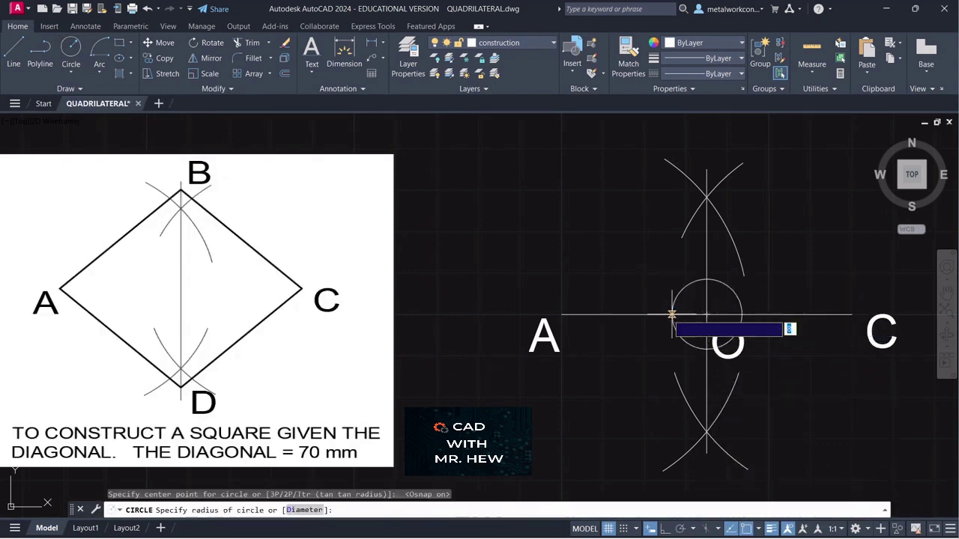
pyautogui.click(561, 315)
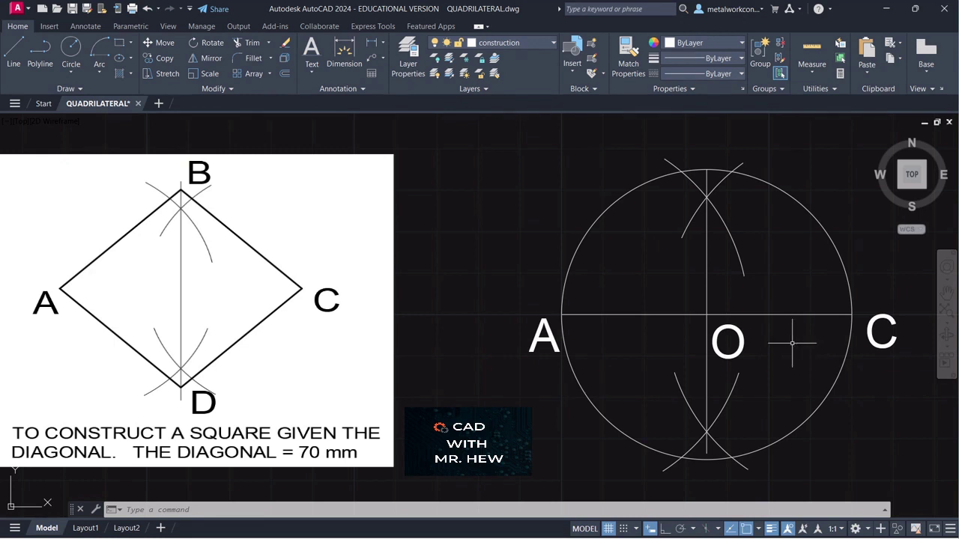
# Stretch the vertical line's top and bottom ends out past the circle.
pyautogui.click(705, 176)
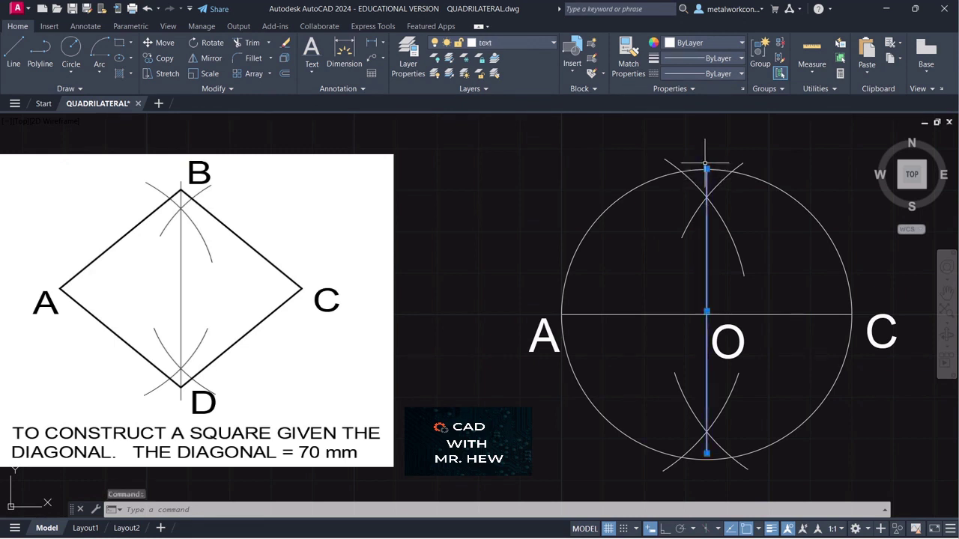
pyautogui.click(707, 168)
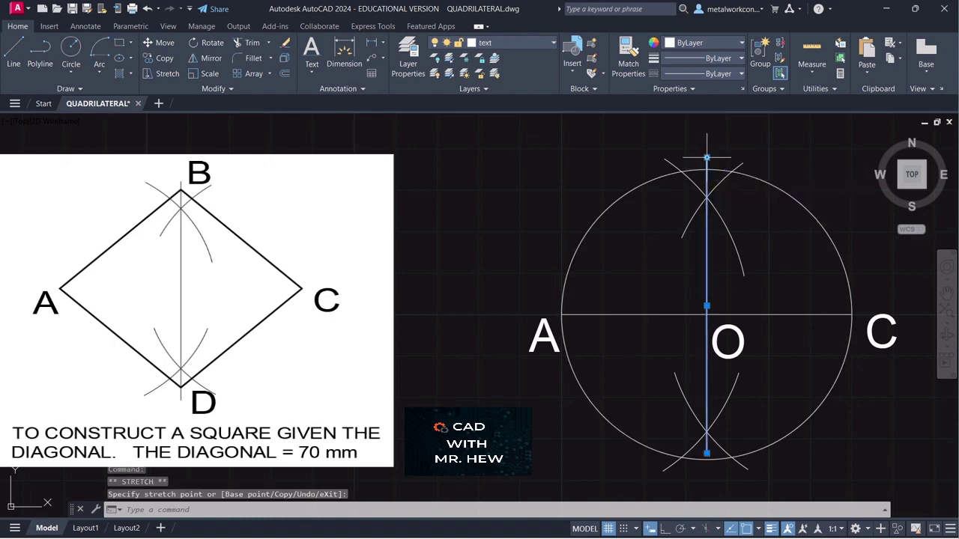
pyautogui.click(706, 157)
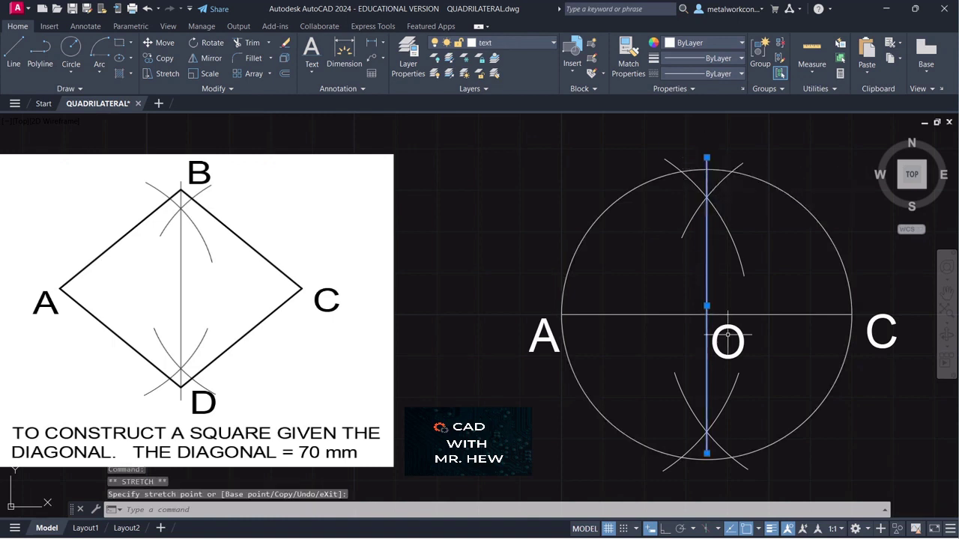
pyautogui.click(708, 458)
pyautogui.click(707, 453)
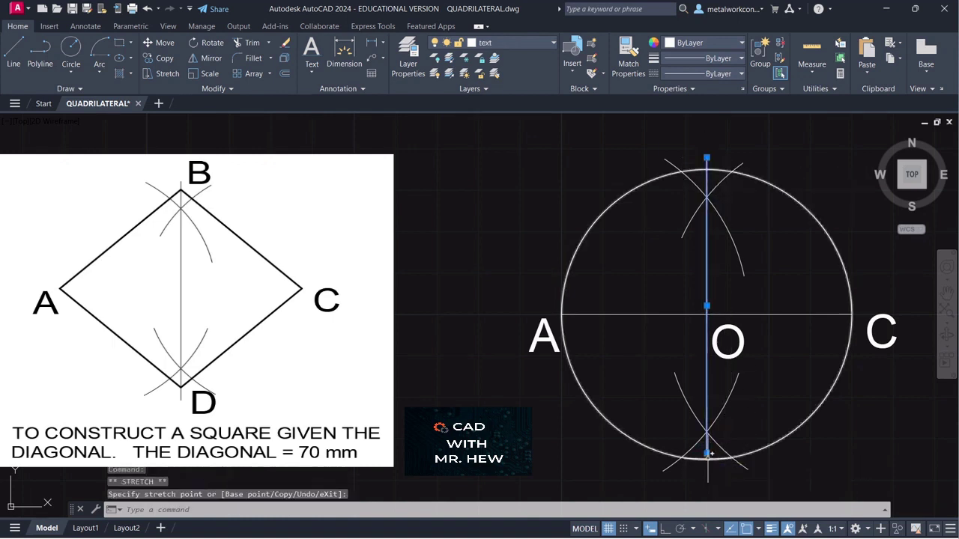
pyautogui.click(707, 454)
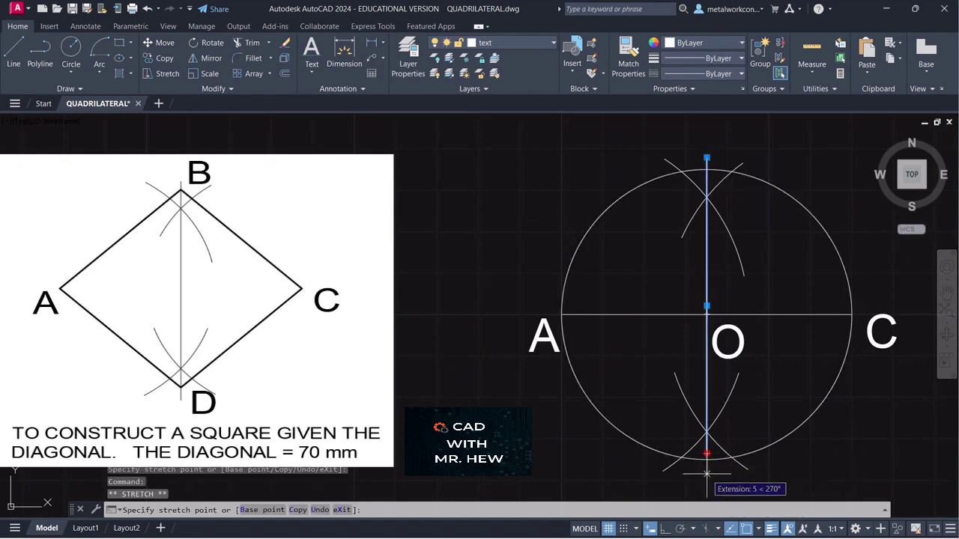
pyautogui.click(707, 478)
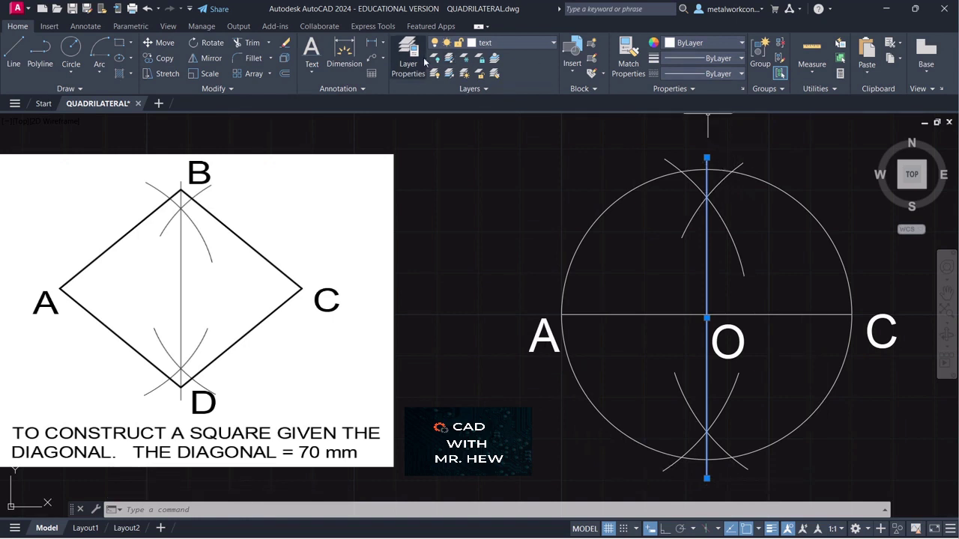
# Turn off object snapping and make text the current layer.
pyautogui.click(312, 73)
pyautogui.click(330, 114)
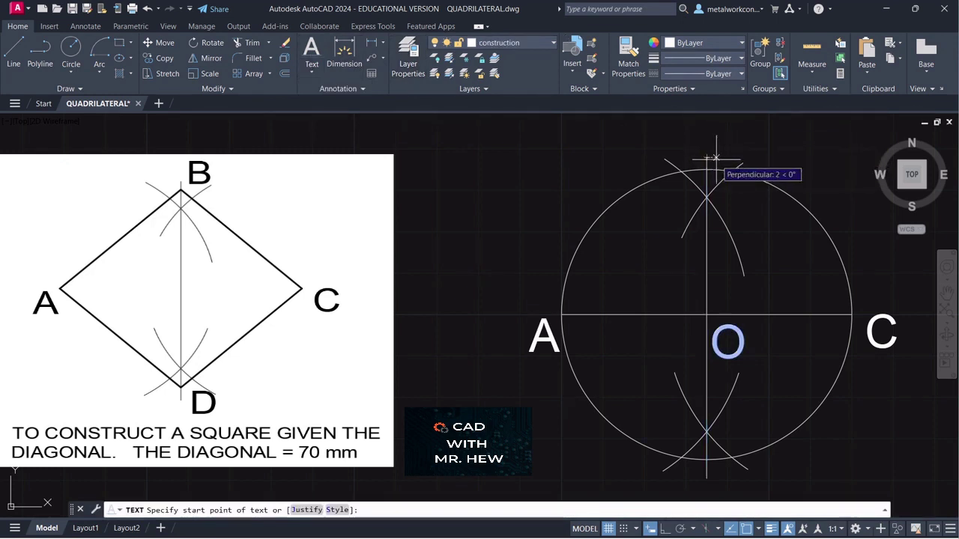
pyautogui.click(745, 529)
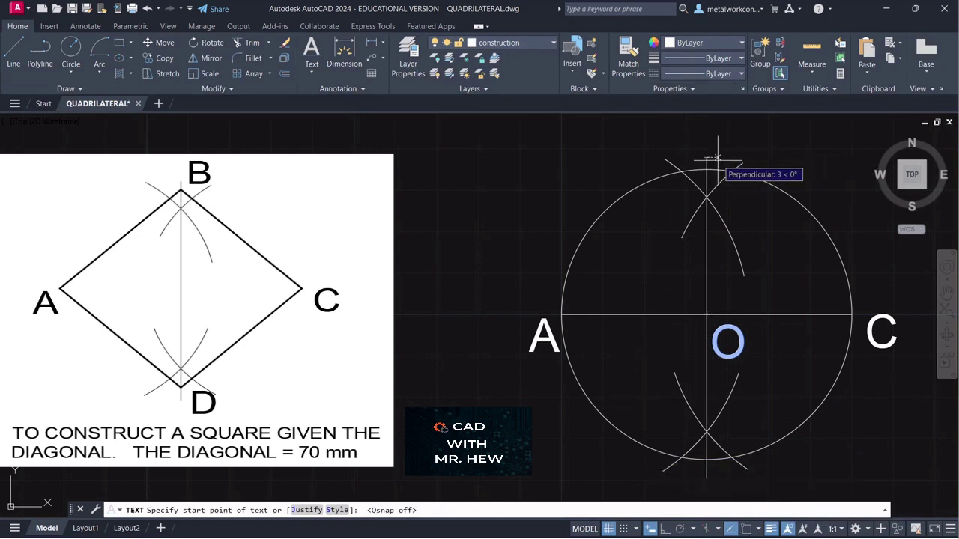
pyautogui.press('Escape')
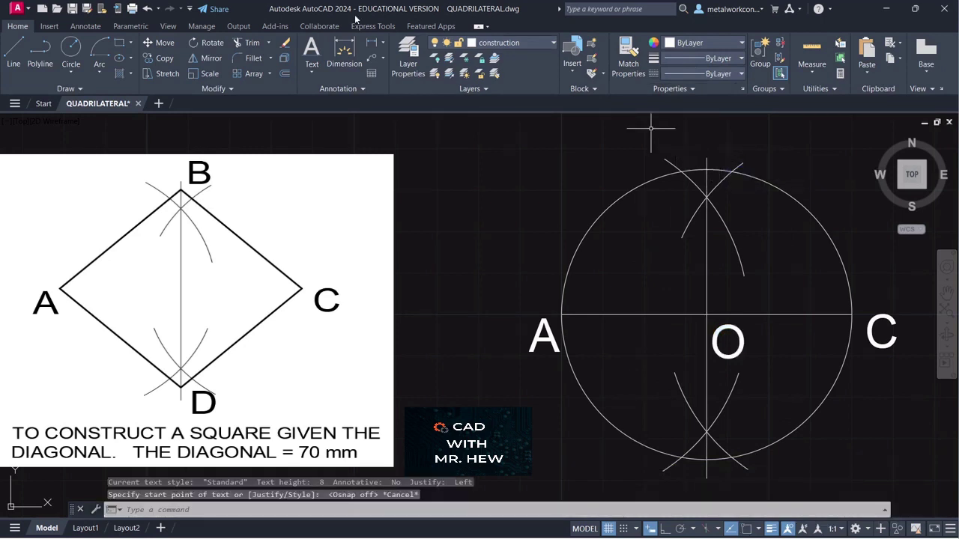
pyautogui.click(312, 72)
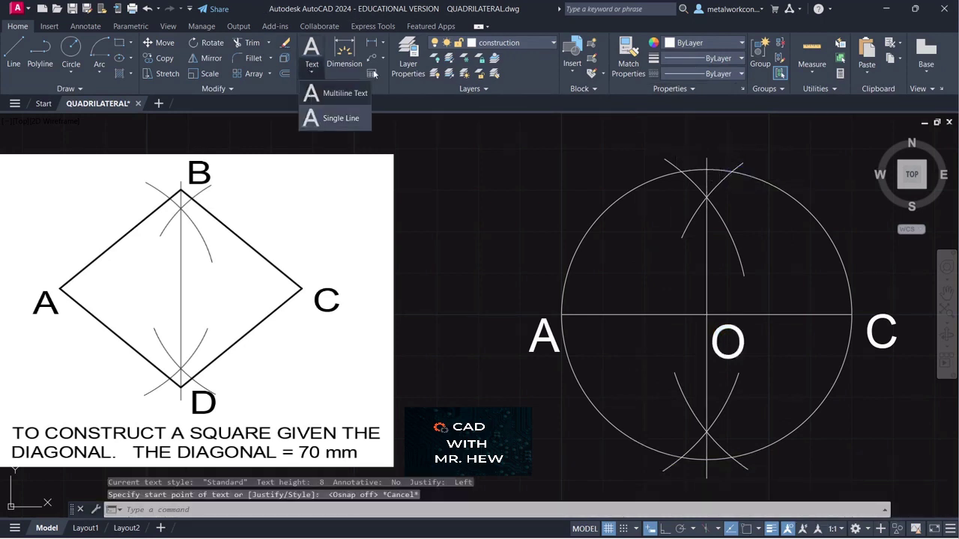
pyautogui.click(500, 44)
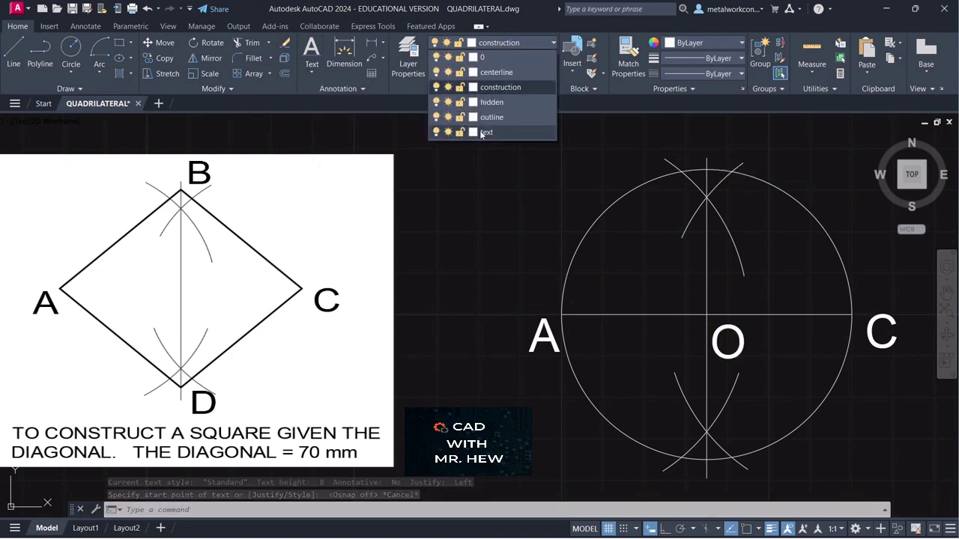
pyautogui.click(485, 132)
# Add height-8 single-line labels B above and D below the circle.
pyautogui.click(311, 74)
pyautogui.click(331, 118)
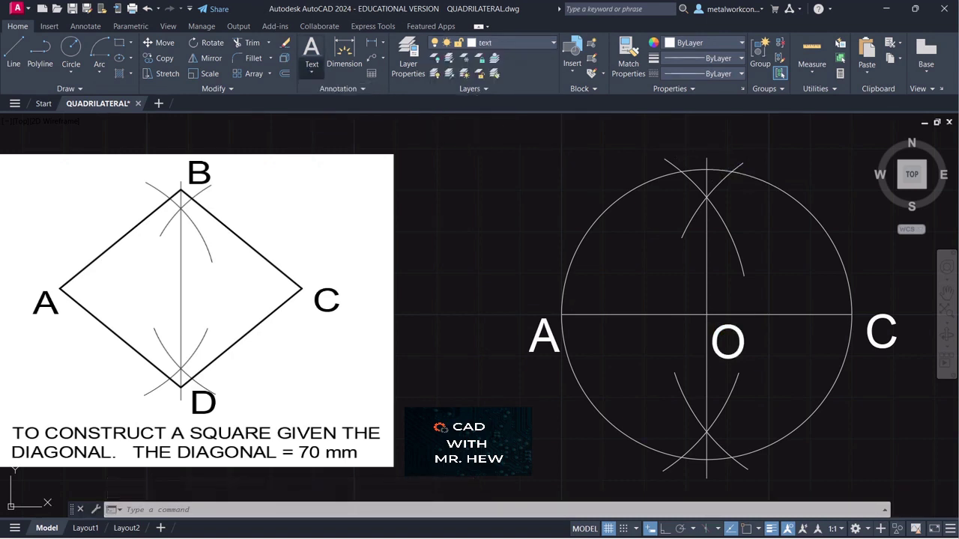
pyautogui.click(713, 160)
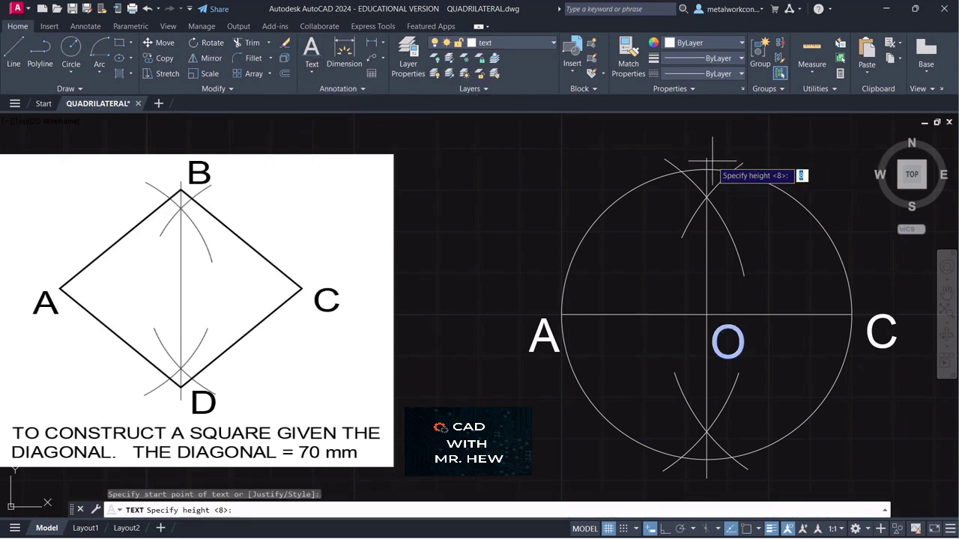
pyautogui.write('8')
pyautogui.press('Return')
pyautogui.press('Return')
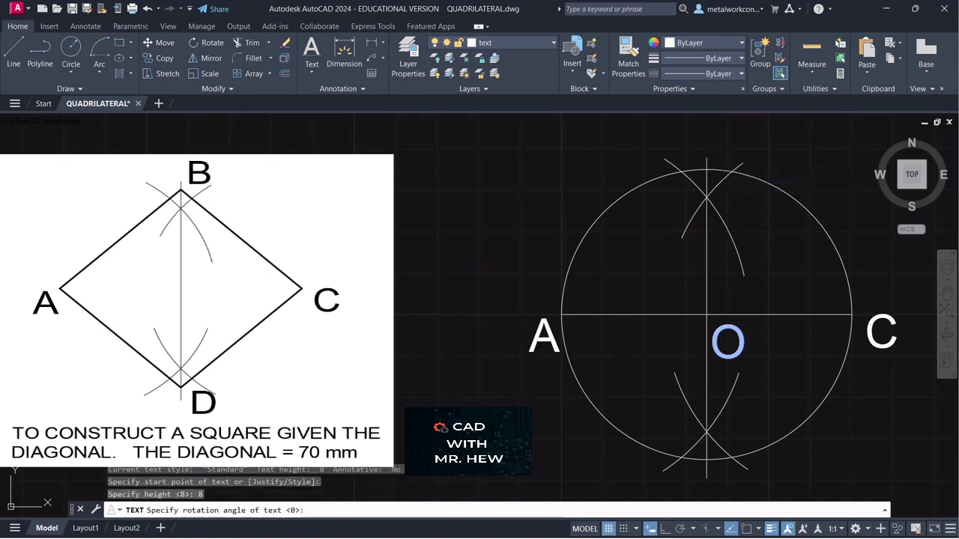
pyautogui.write('B')
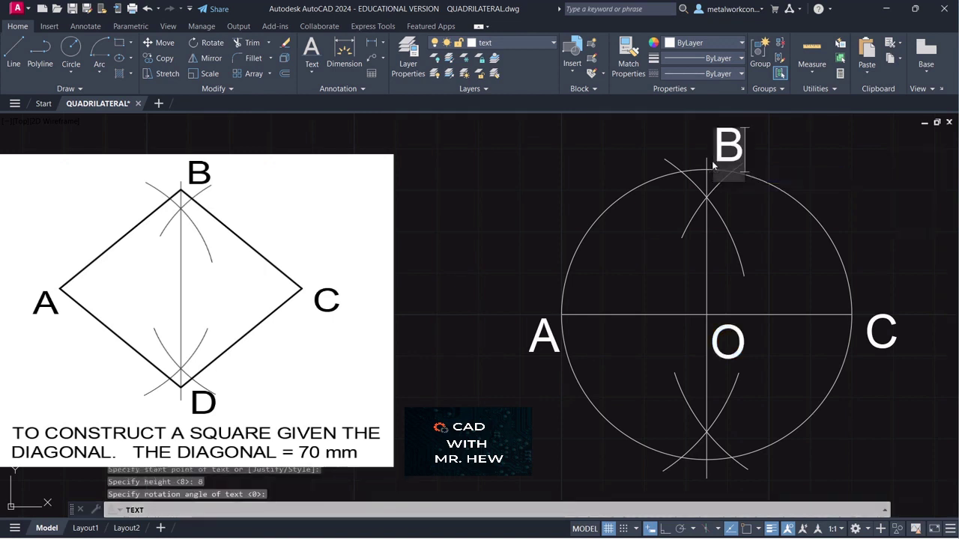
pyautogui.click(717, 500)
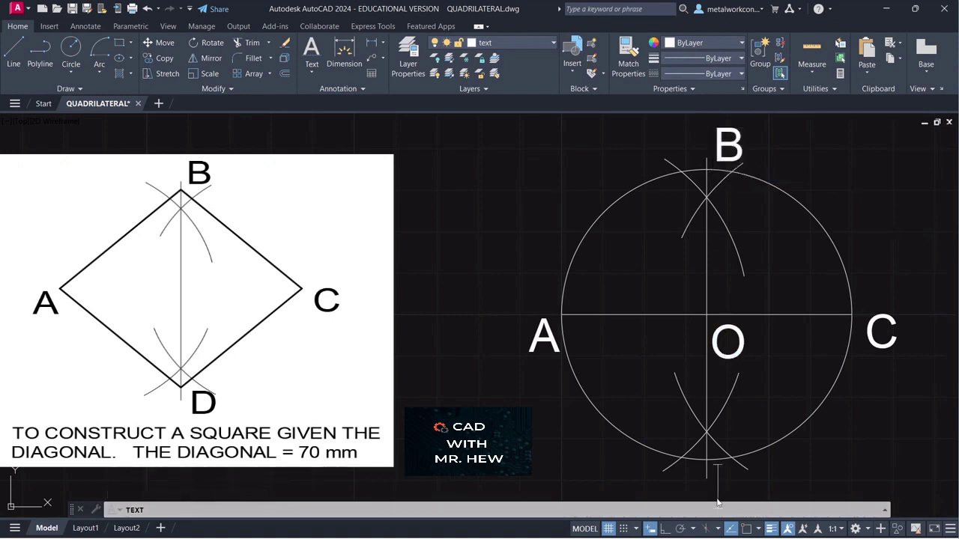
pyautogui.write('D')
pyautogui.click(805, 466)
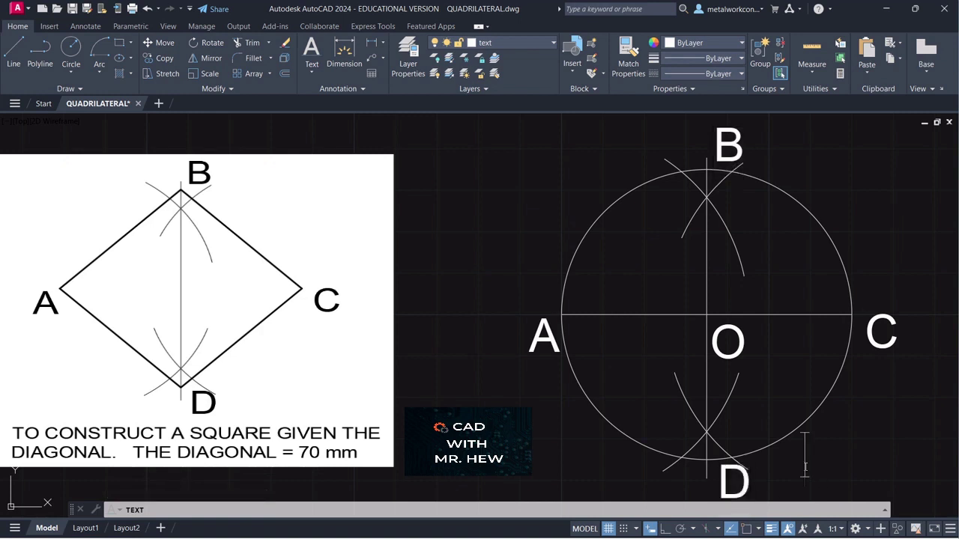
pyautogui.press('Escape')
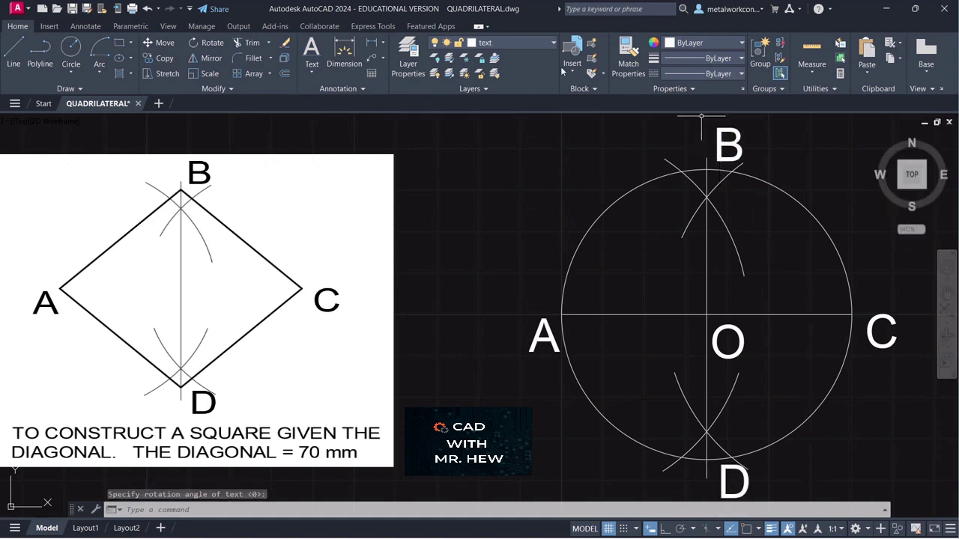
# With object snap on, draw lines B–A–D–C–B forming the inscribed square.
pyautogui.click(11, 54)
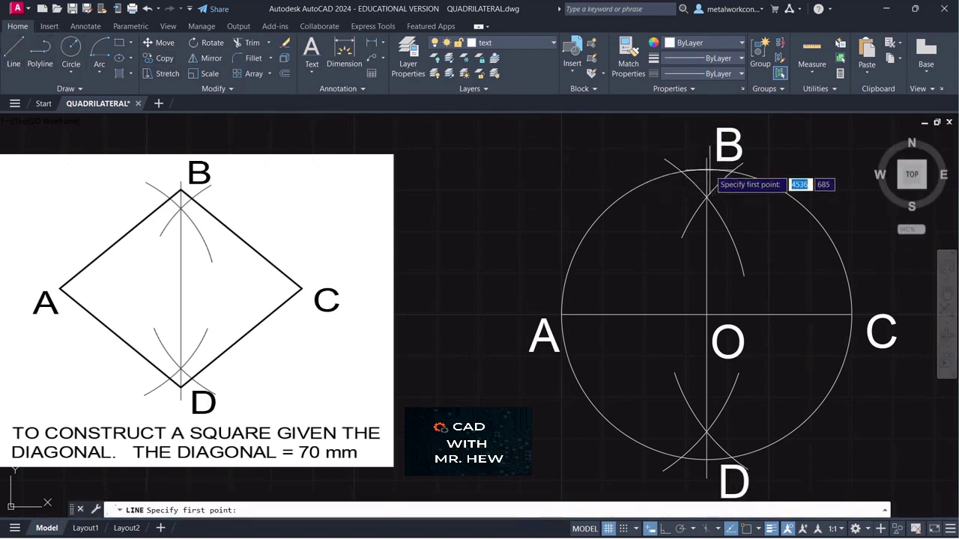
pyautogui.click(747, 529)
pyautogui.click(707, 170)
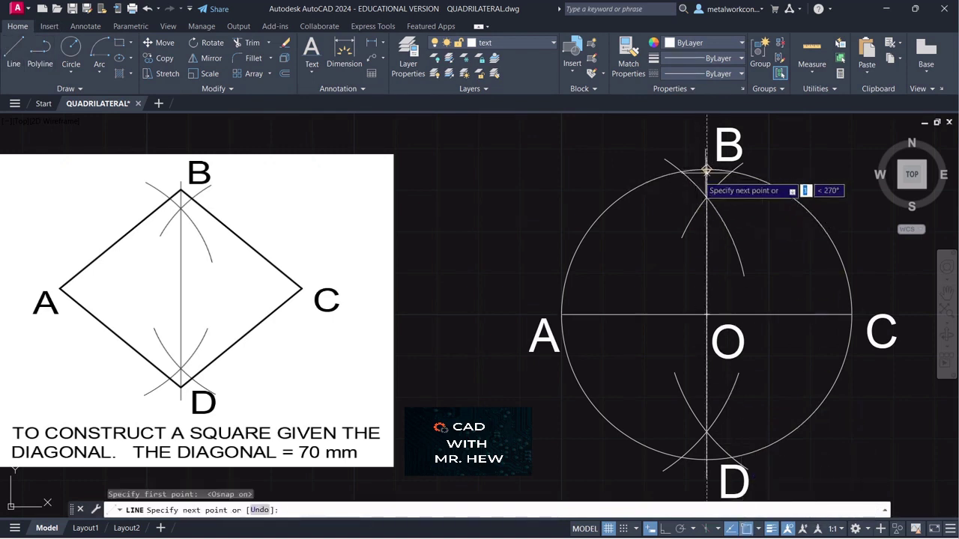
pyautogui.click(563, 315)
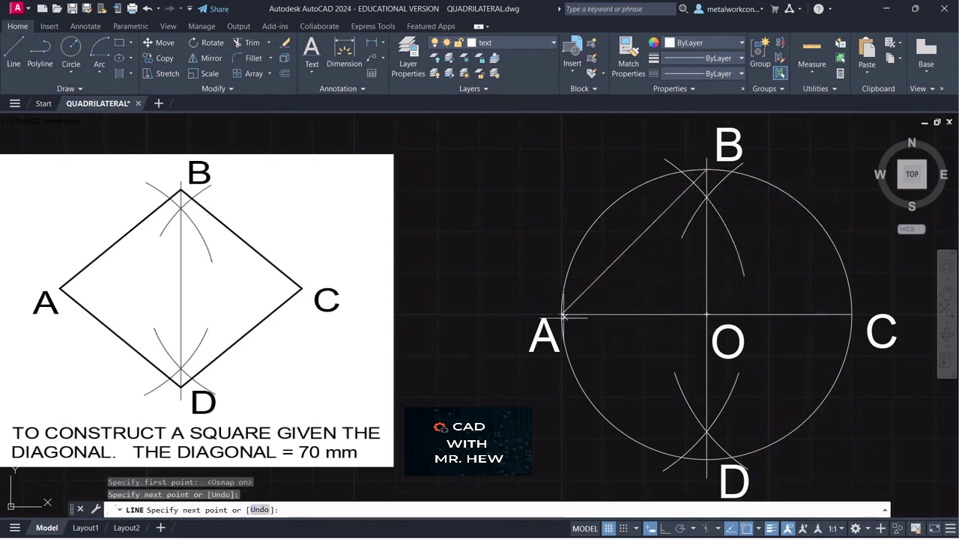
pyautogui.click(707, 458)
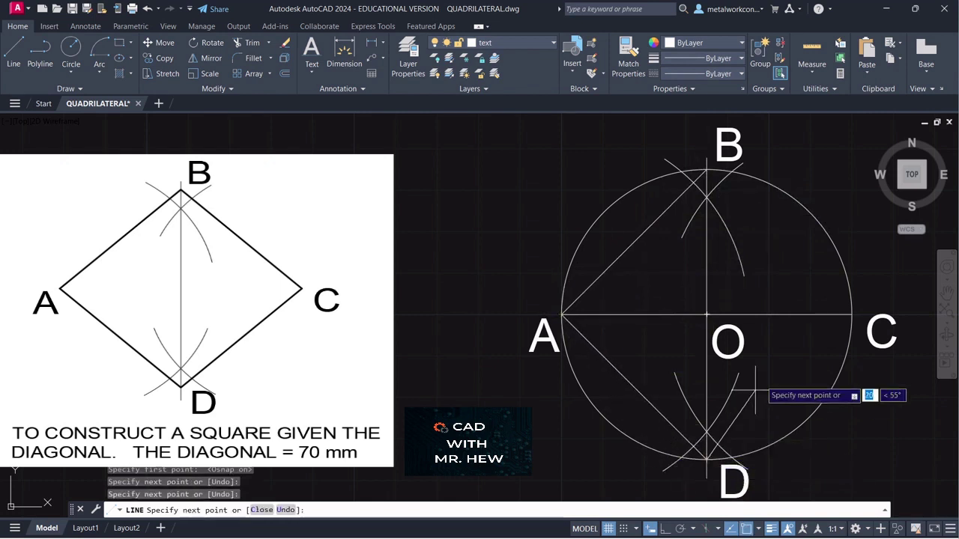
pyautogui.click(851, 316)
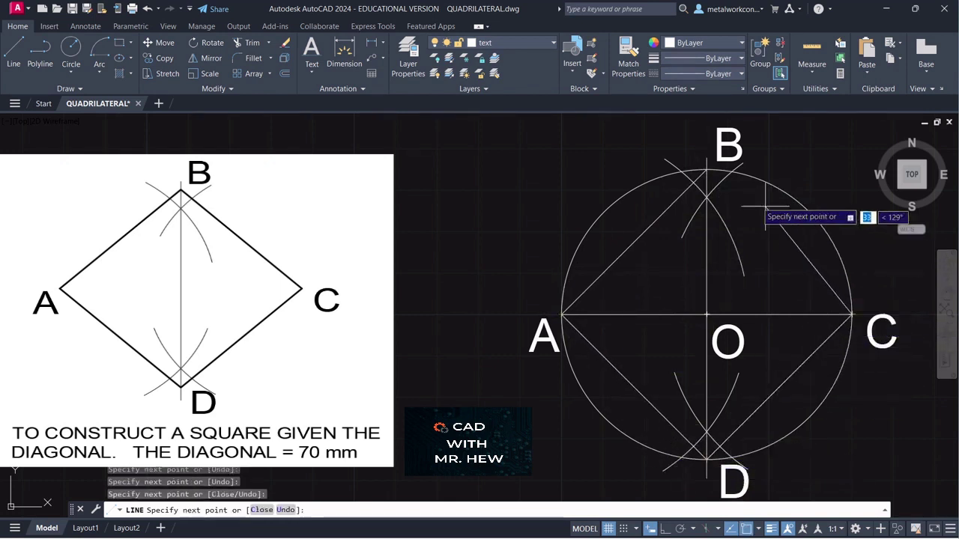
pyautogui.click(706, 169)
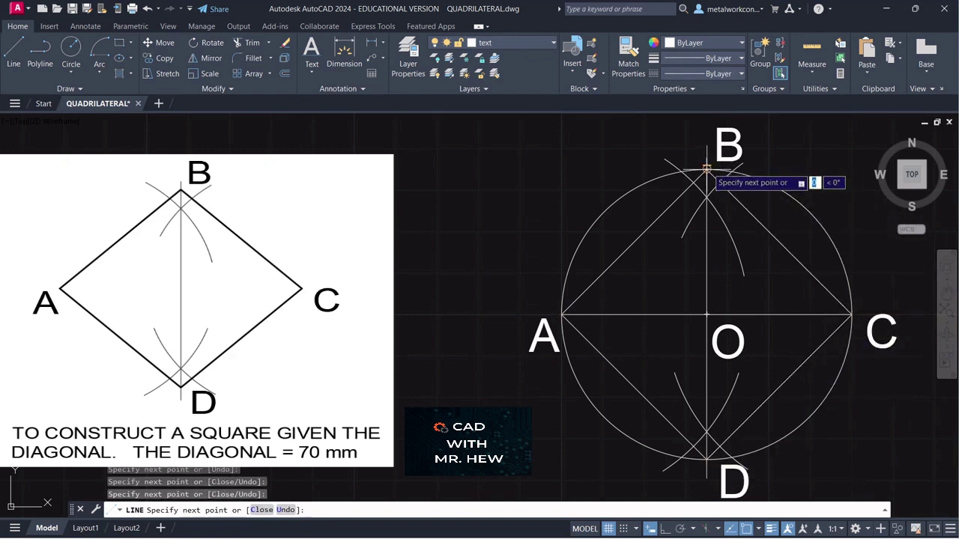
pyautogui.press('Return')
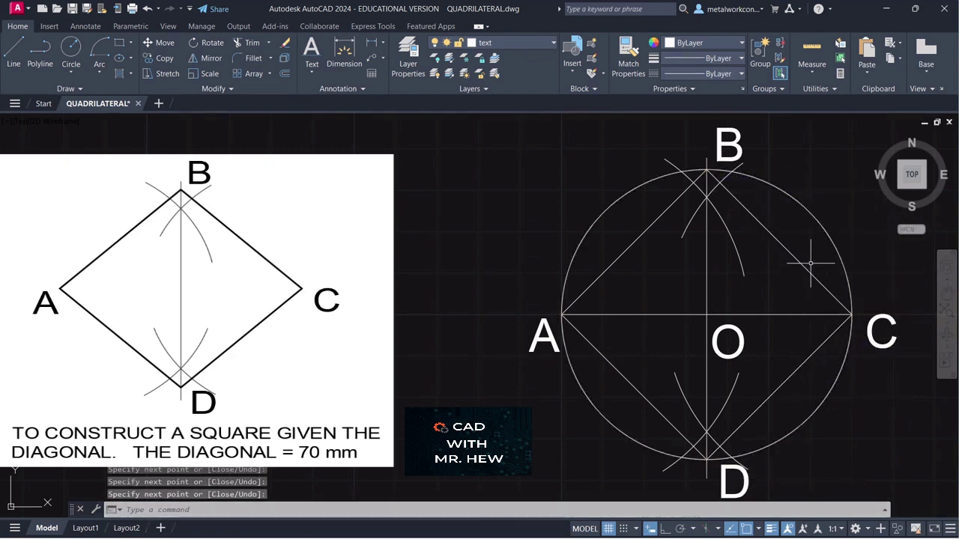
# Select the four sides BC, AB, AD and CD.
pyautogui.click(788, 251)
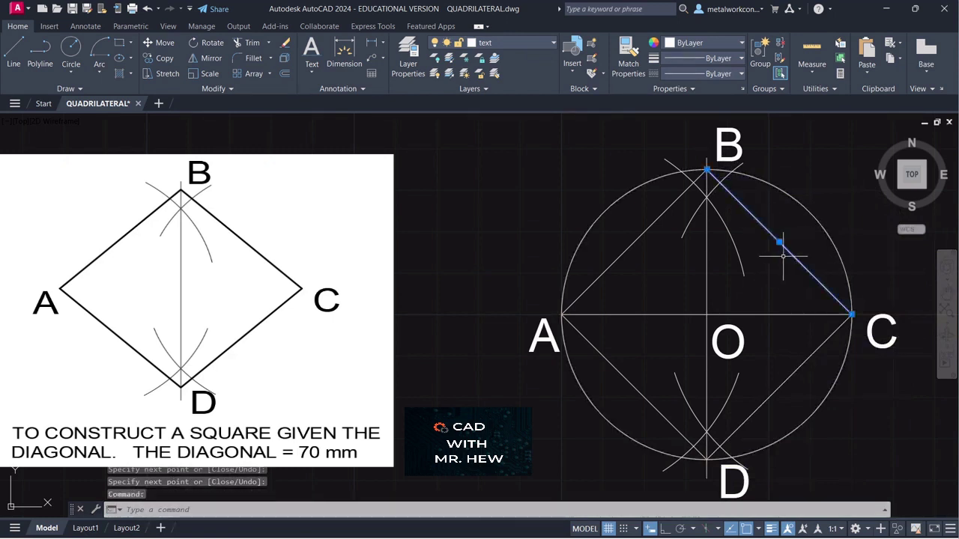
pyautogui.click(634, 242)
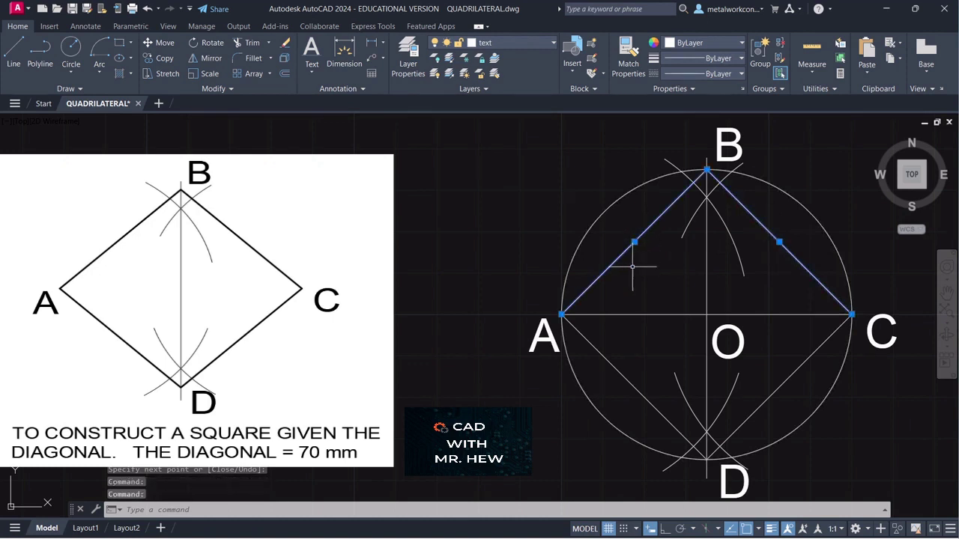
pyautogui.click(627, 378)
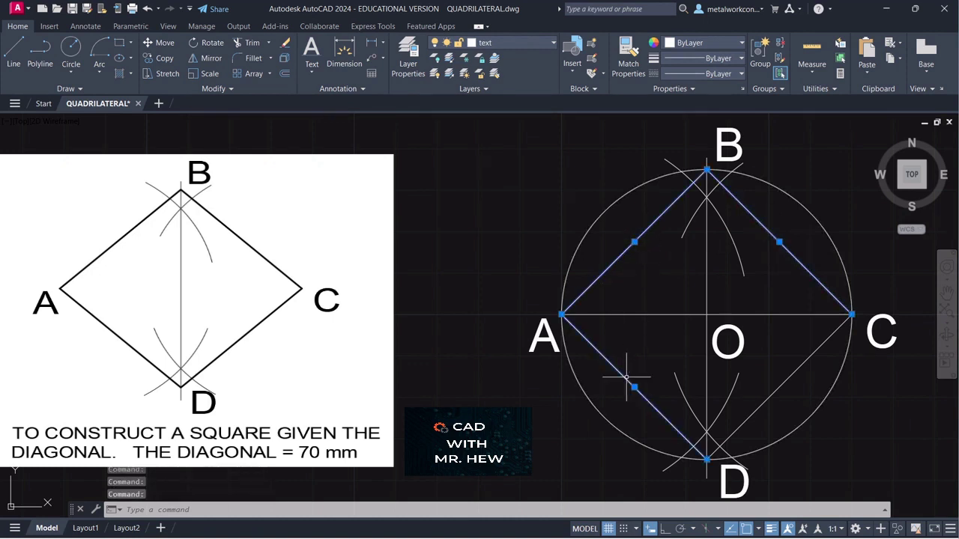
pyautogui.click(803, 364)
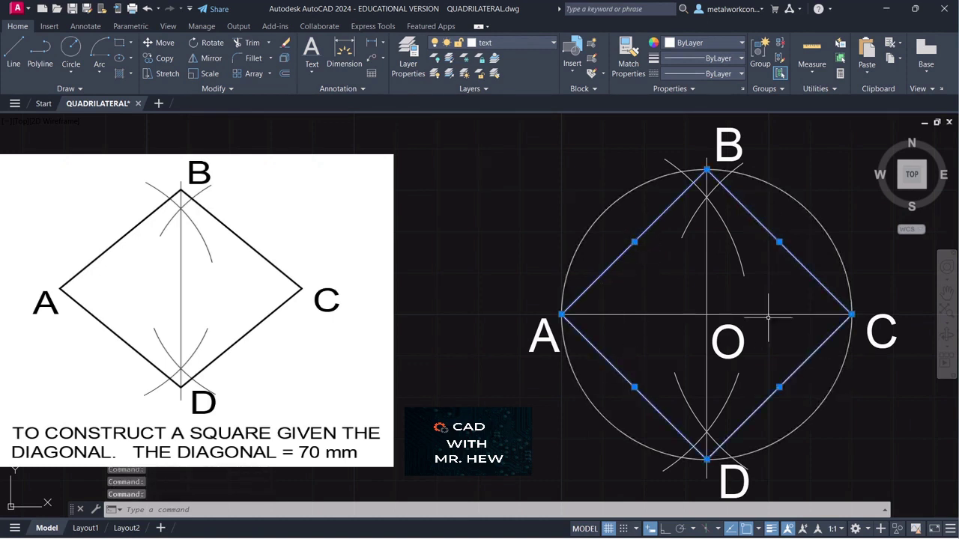
# Put the square's four sides on the outline layer, deselect them, and bring the title into view.
pyautogui.click(505, 45)
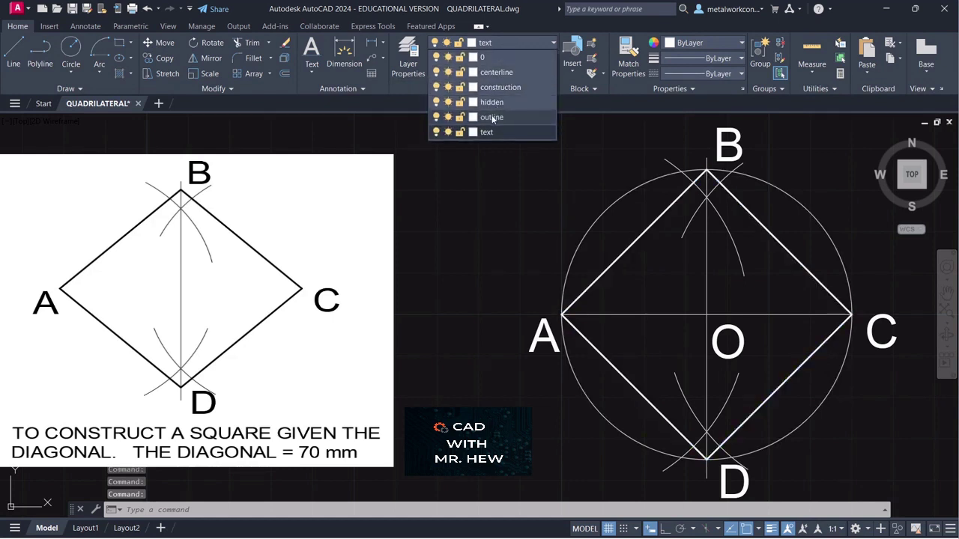
pyautogui.click(492, 118)
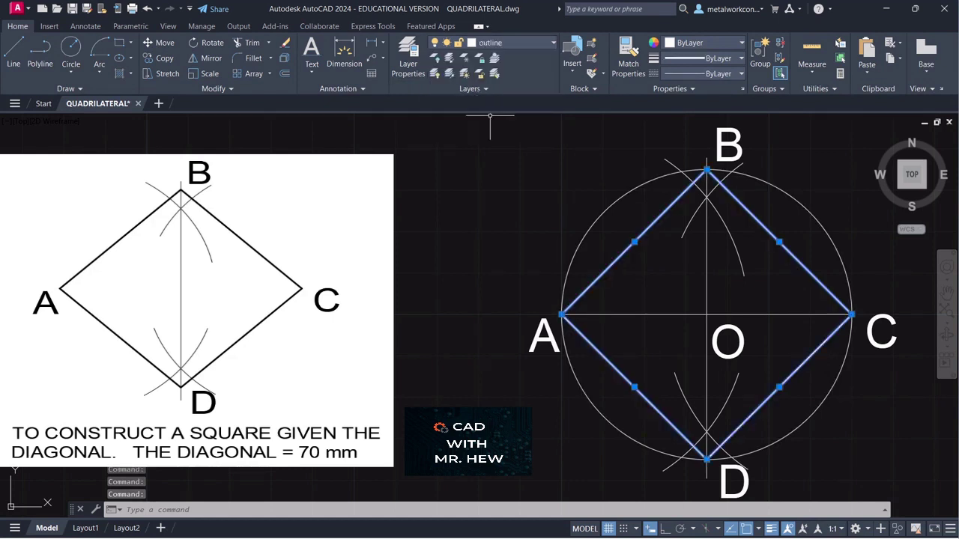
pyautogui.click(453, 200)
pyautogui.click(452, 200)
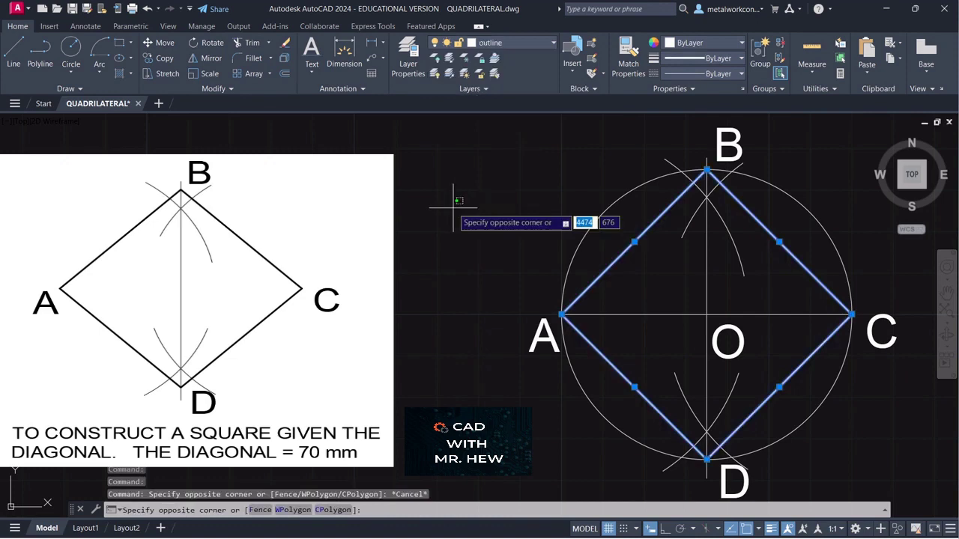
pyautogui.press('Escape')
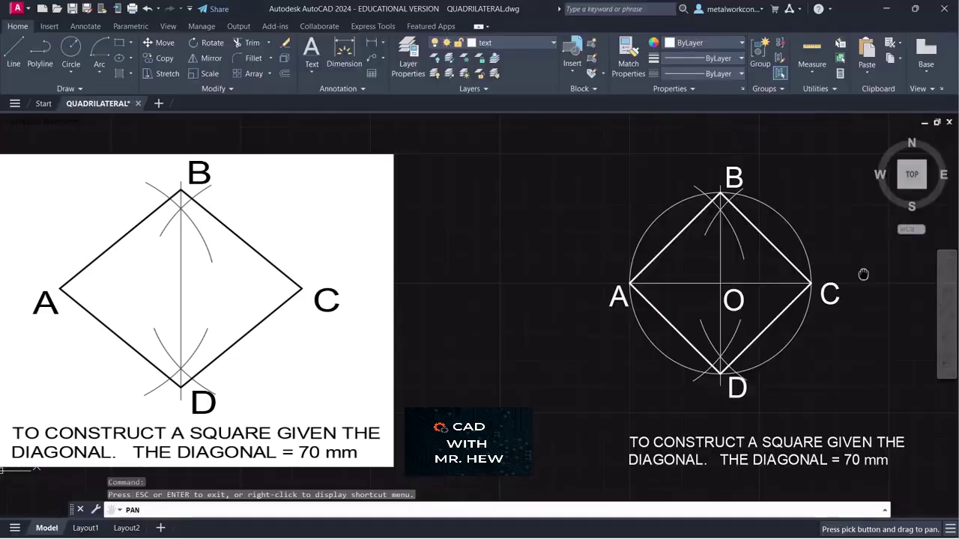
pyautogui.moveTo(863, 274); pyautogui.dragTo(863, 241)
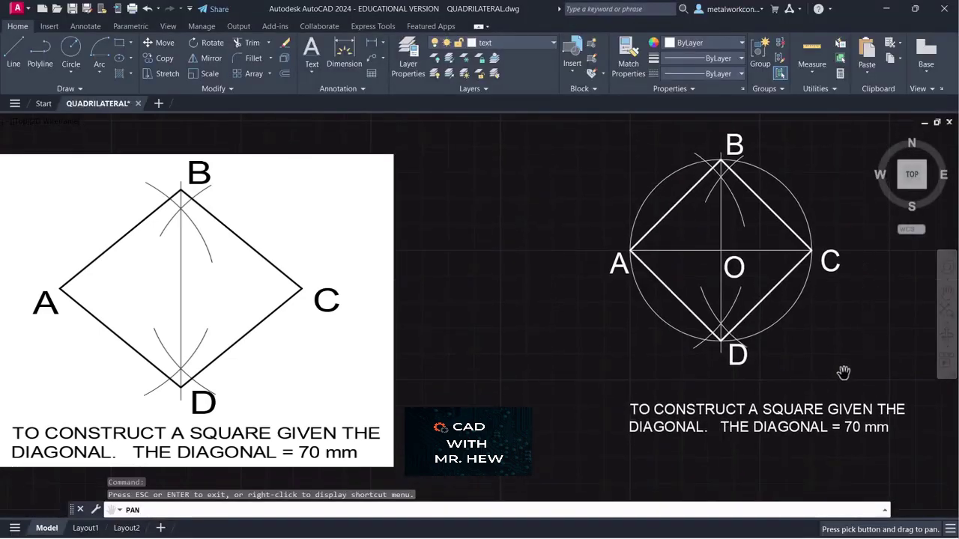
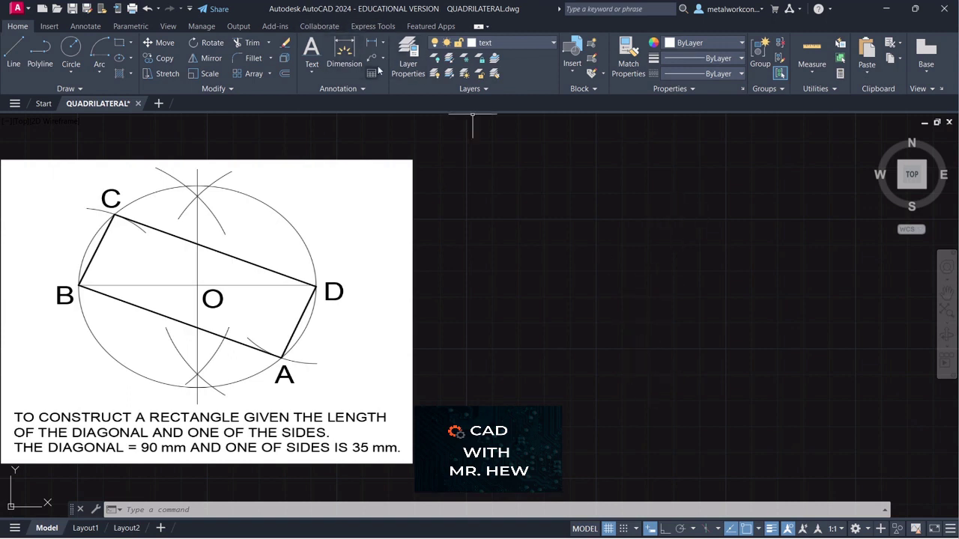
# With Snap on, draw an empty multiline text box to the right of the reference picture.
pyautogui.click(312, 70)
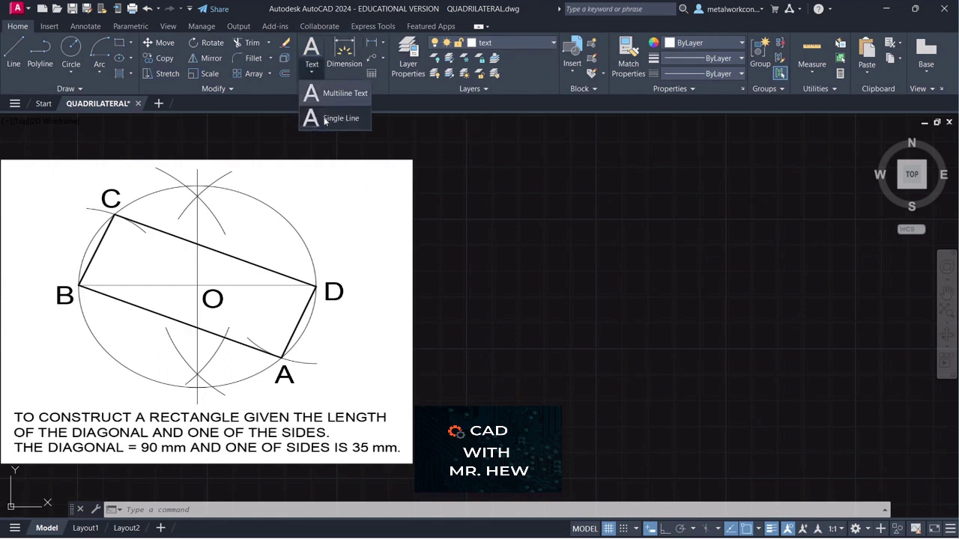
pyautogui.click(327, 96)
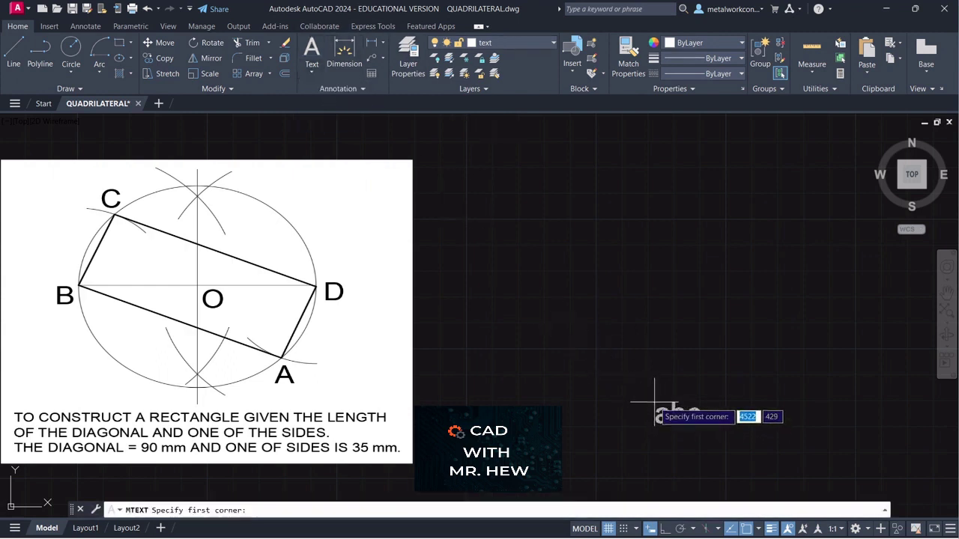
pyautogui.click(624, 529)
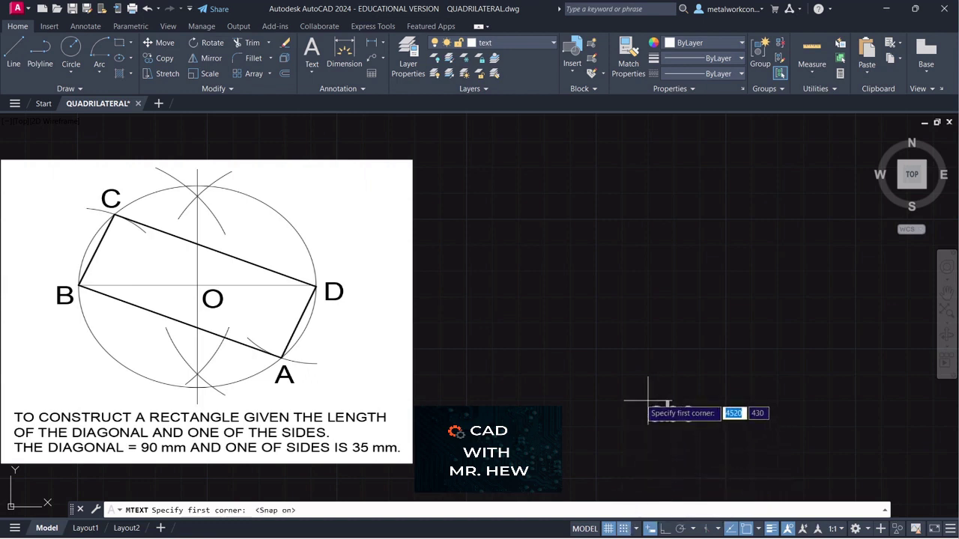
pyautogui.click(649, 401)
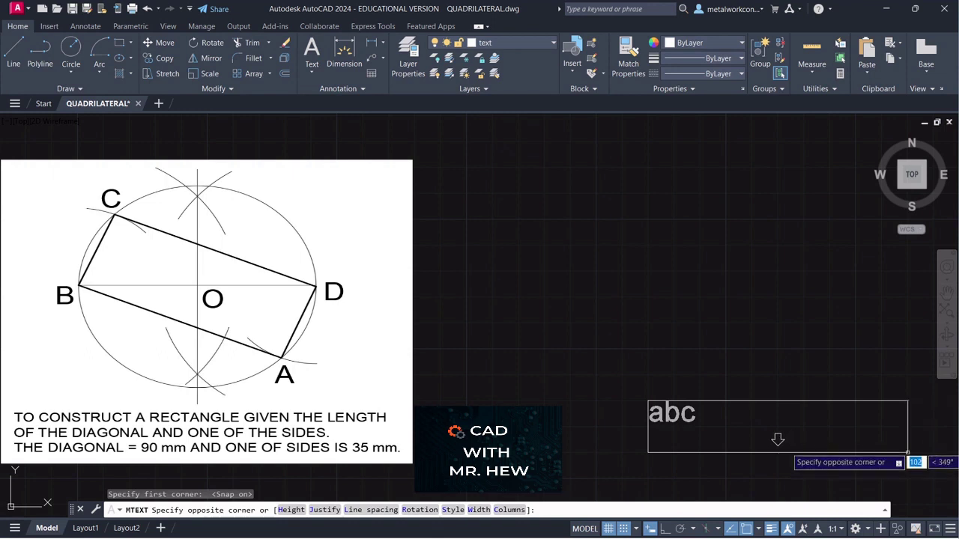
pyautogui.click(933, 452)
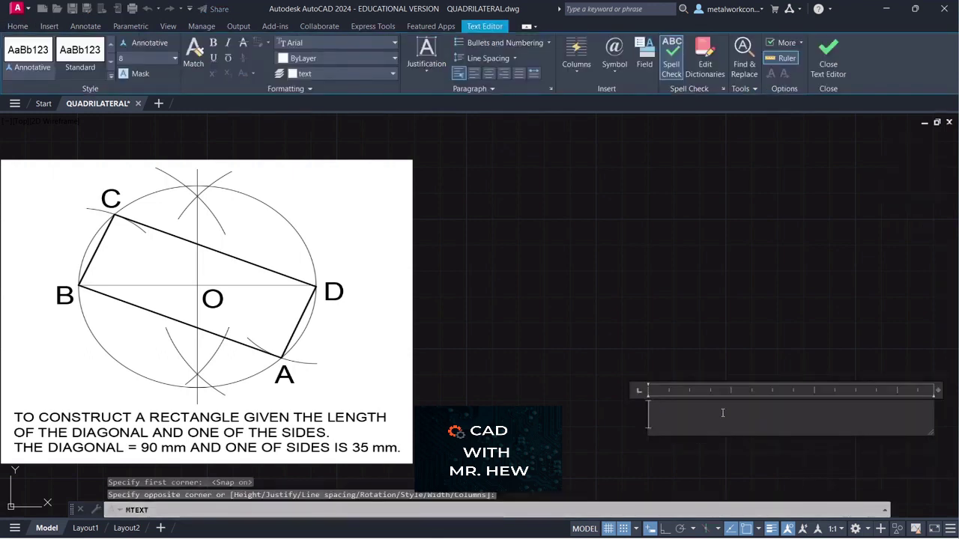
# Set the text height to 4 and type 'TO CONSTRUCT A RECTANGLE GIVEN' as the first line.
pyautogui.click(174, 61)
pyautogui.click(146, 72)
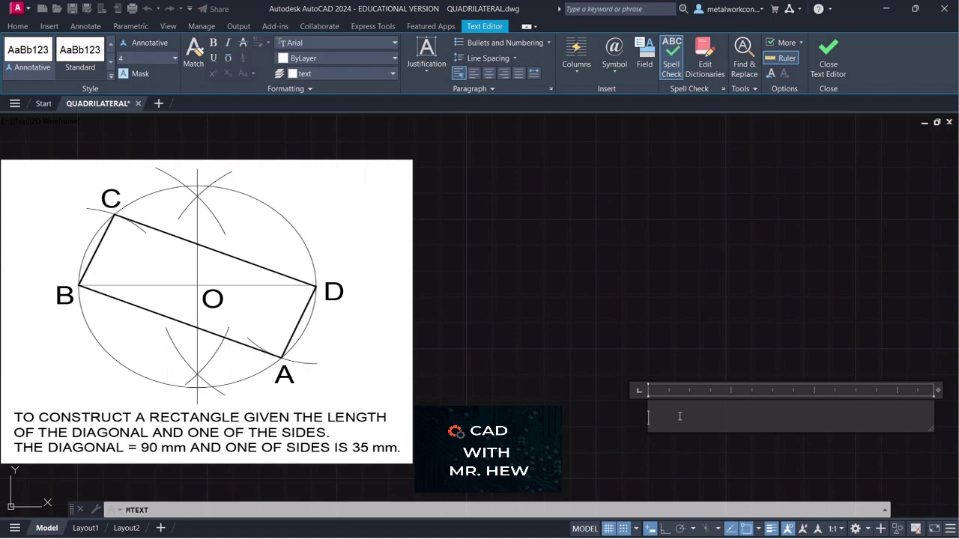
pyautogui.write('TO')
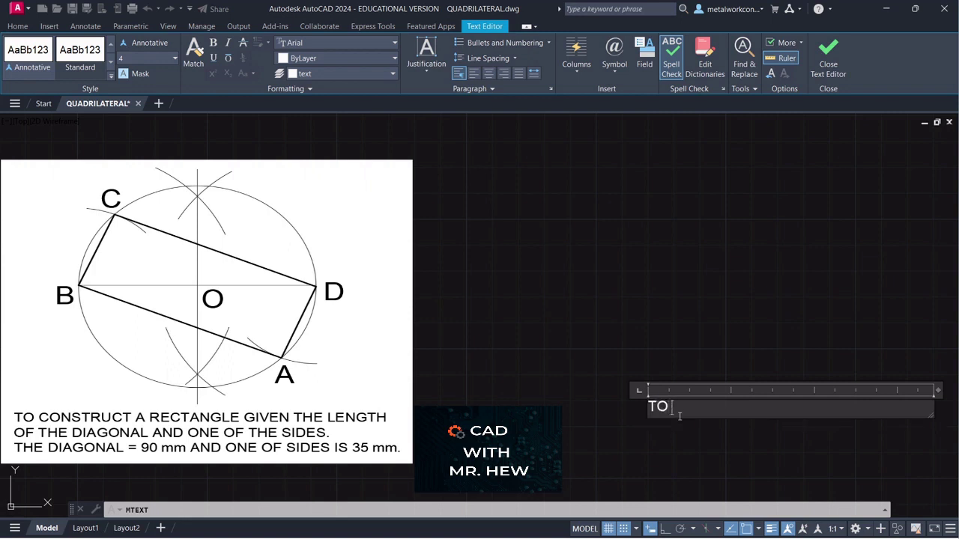
pyautogui.write(' CONSTRUCT')
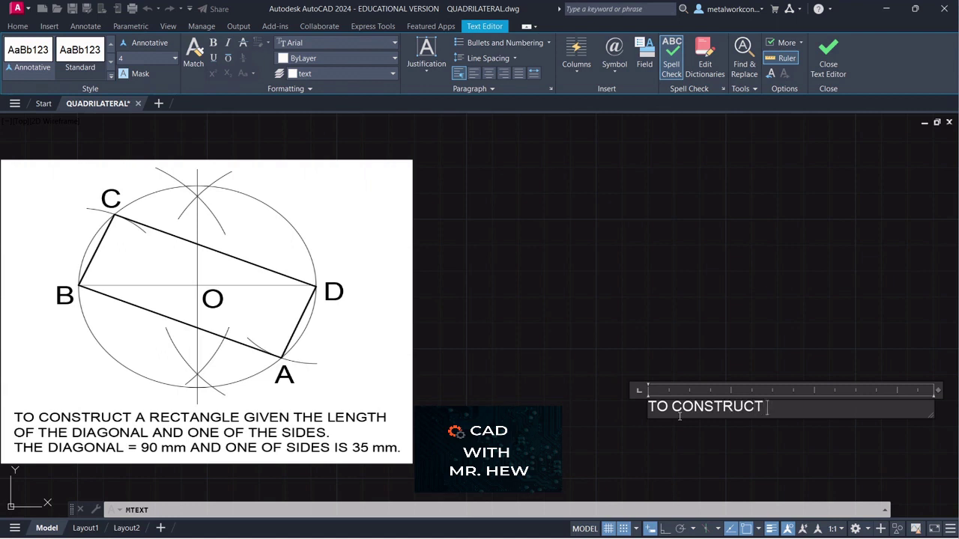
pyautogui.write(' A RECTAN')
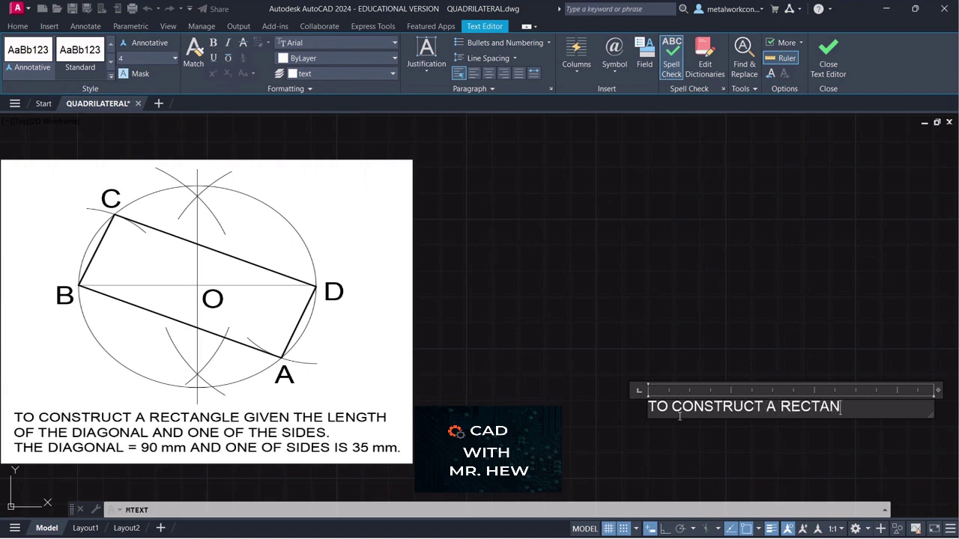
pyautogui.write('GLE GIVEN')
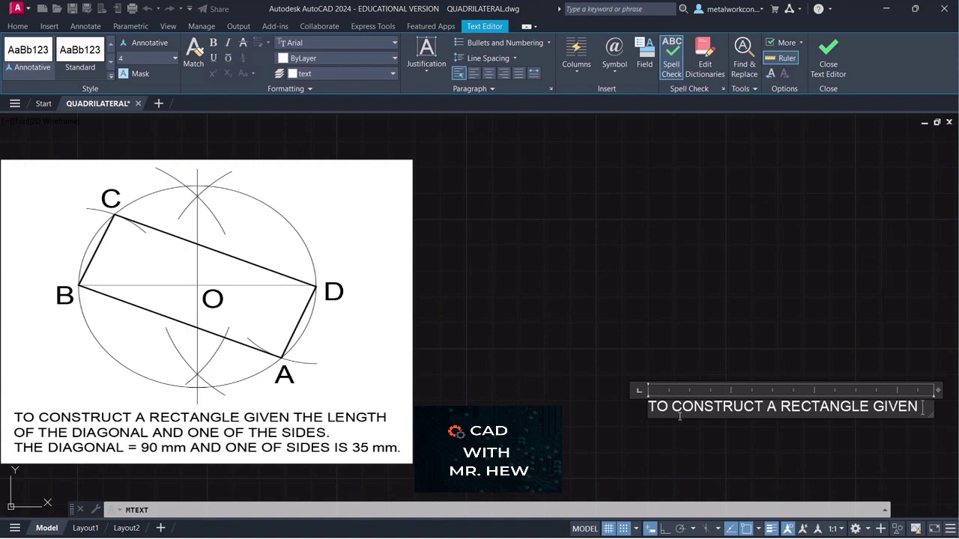
pyautogui.press('Return')
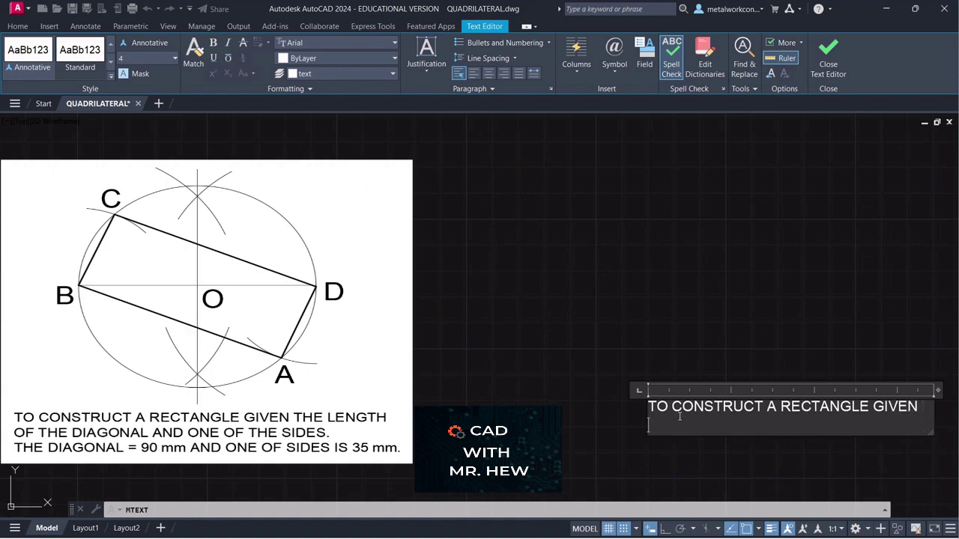
# Type 'THE LENGTH OF THE DIAGONAL AND ONE OF THE SIDES.', then start 'THE DIAGONAL -' below.
pyautogui.write('THE LENGTH OF THE DIA')
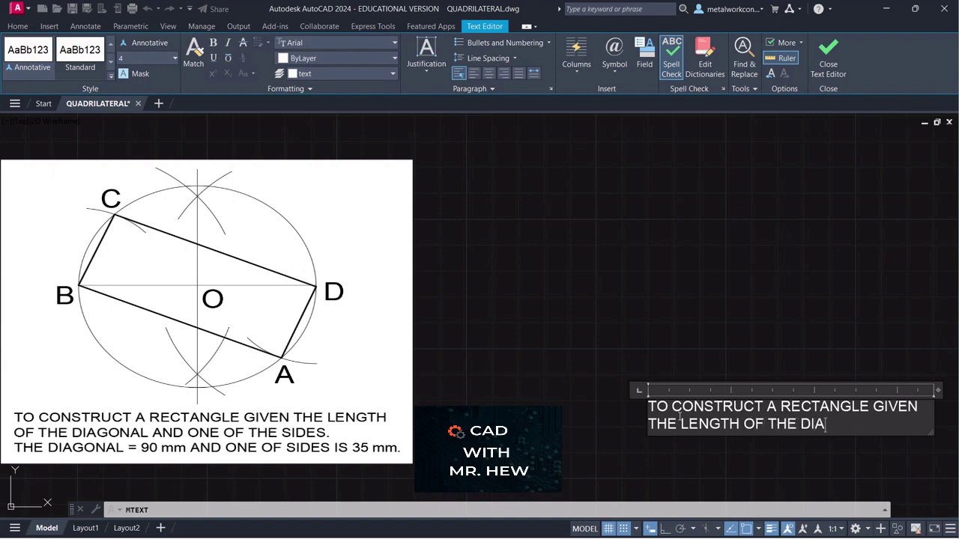
pyautogui.write('N')
pyautogui.press('BackSpace')
pyautogui.write('GONAL AND')
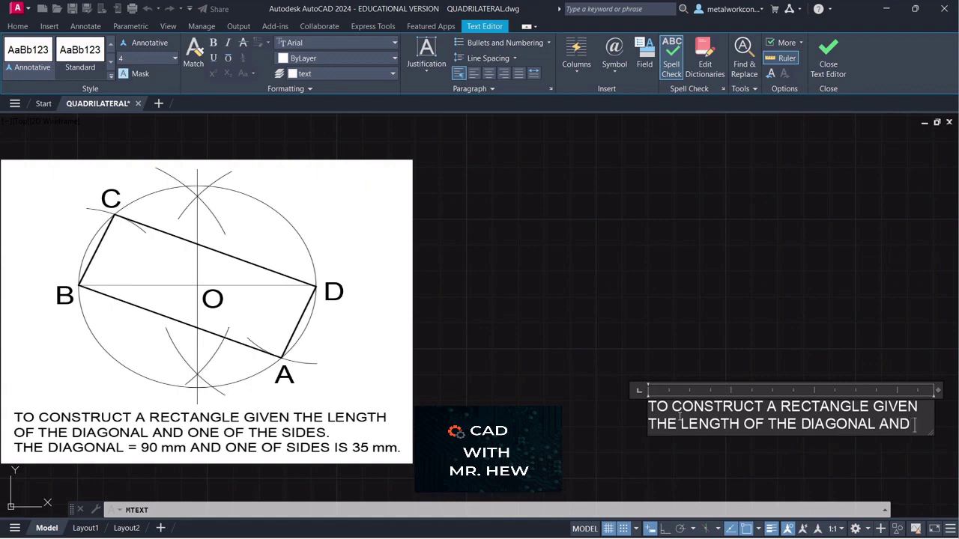
pyautogui.write(' ONE')
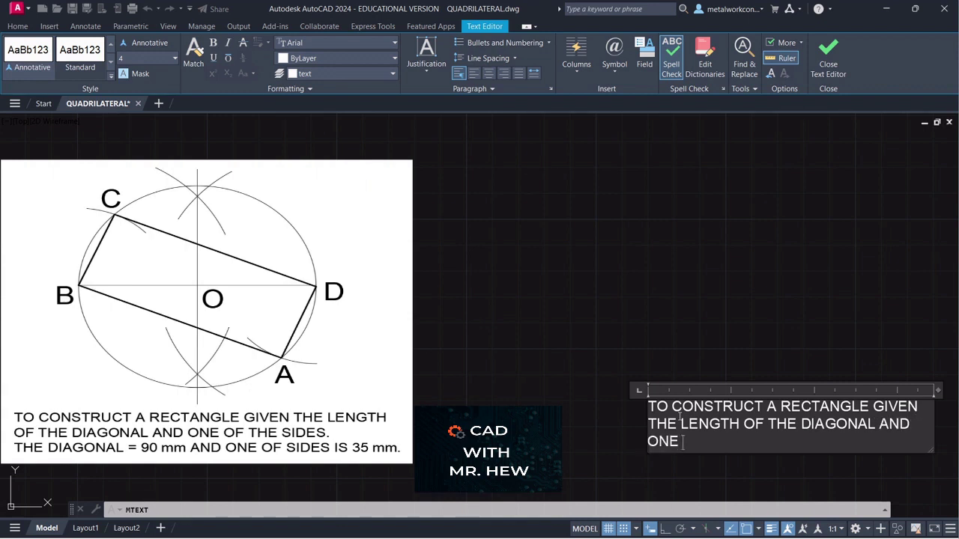
pyautogui.write(' OF THE SIDES')
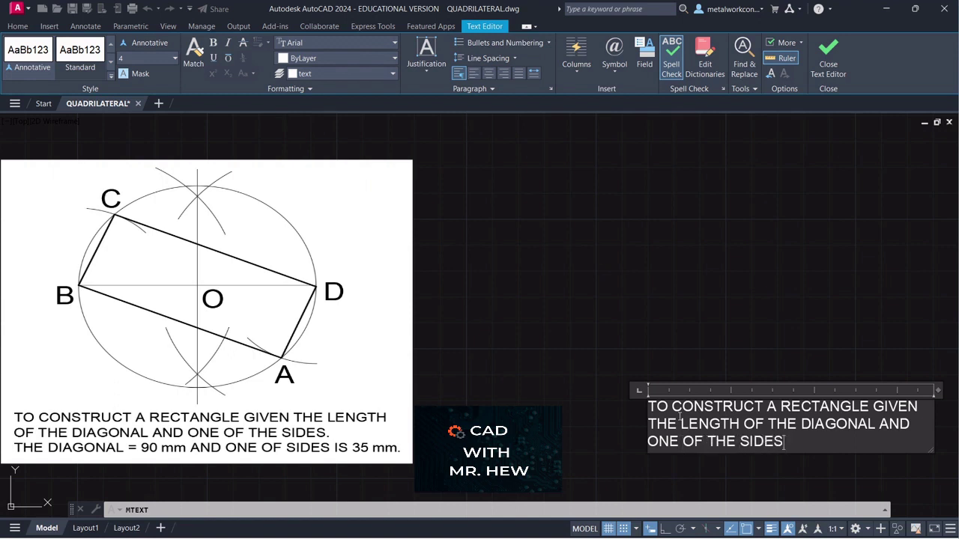
pyautogui.write('.')
pyautogui.press('Return')
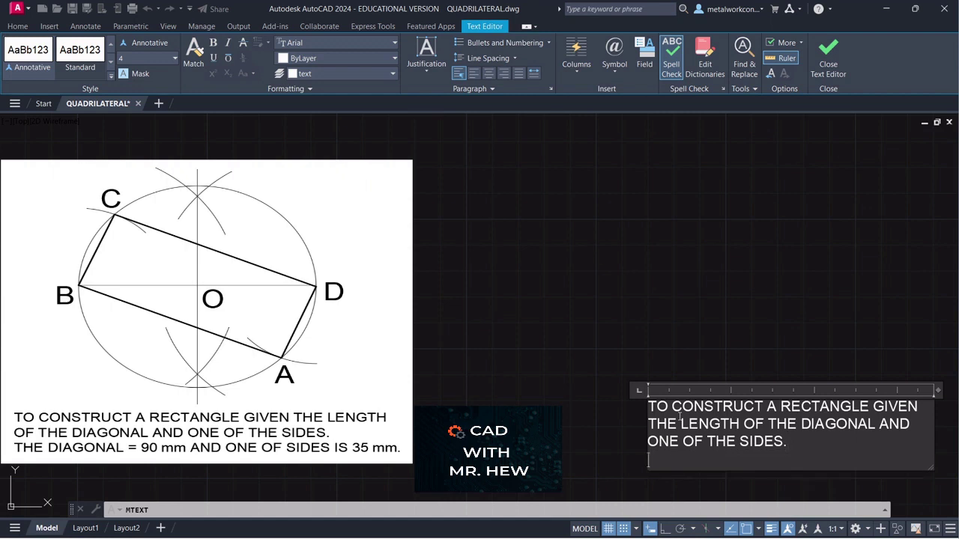
pyautogui.write('THE DIAGONA')
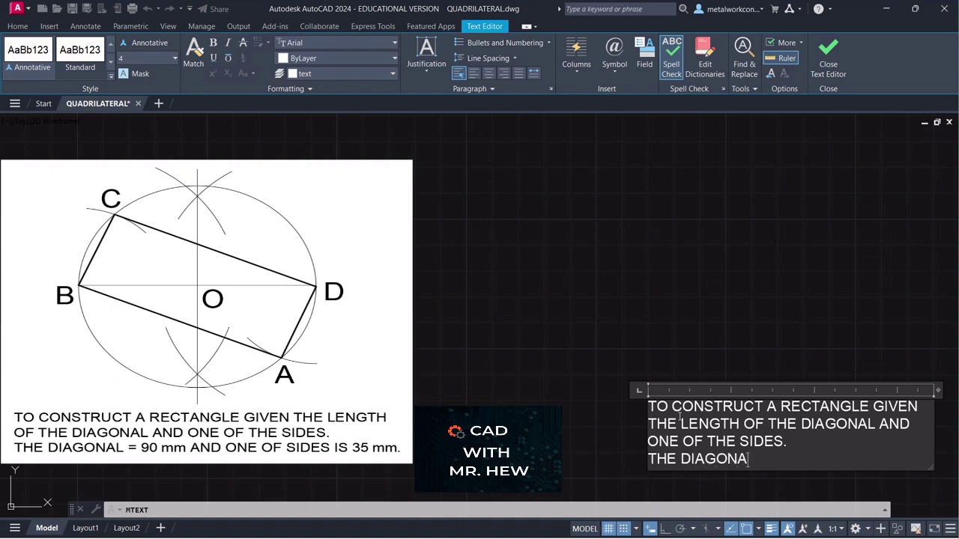
pyautogui.write('L ')
pyautogui.write('-')
# Change the dash to '=' and complete 'THE DIAGONAL = 90 mm AND ONE OF SIDES IS 35 mm.'.
pyautogui.press('BackSpace')
pyautogui.press('BackSpace')
pyautogui.write('= 90')
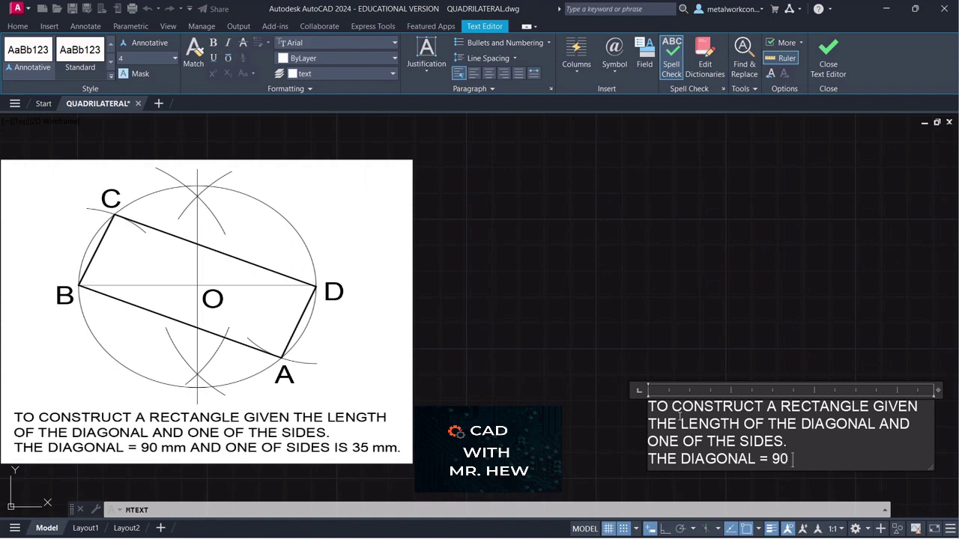
pyautogui.write(' mm A')
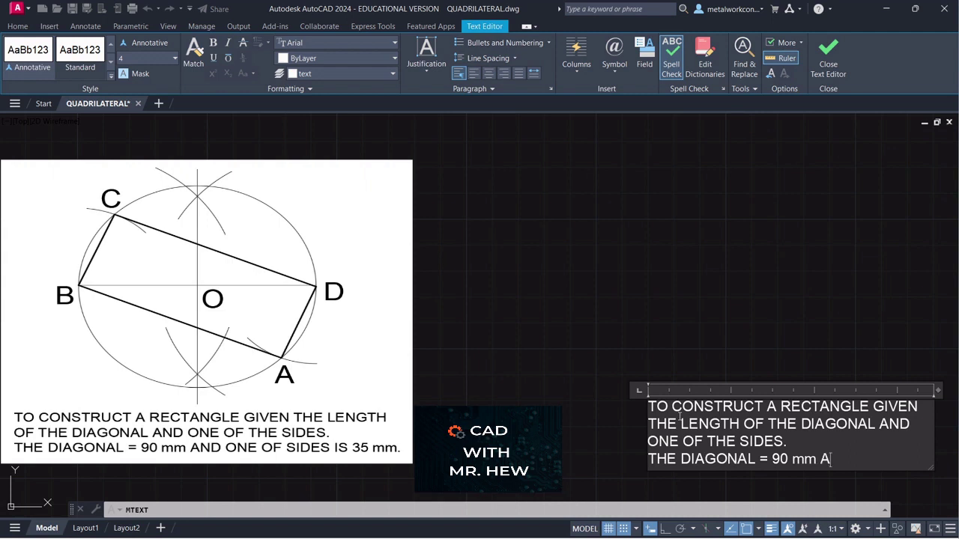
pyautogui.write('ND ONE OF')
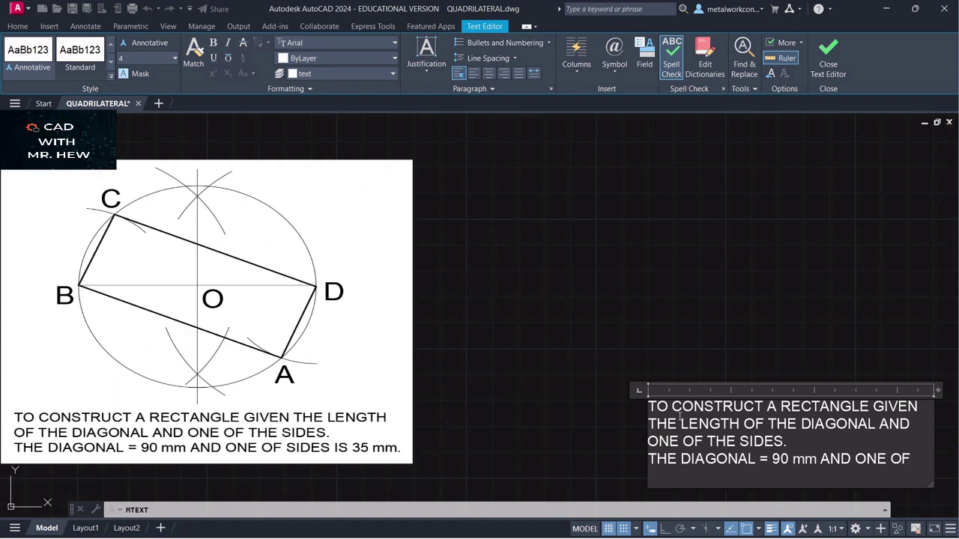
pyautogui.write(' SIDES IS ')
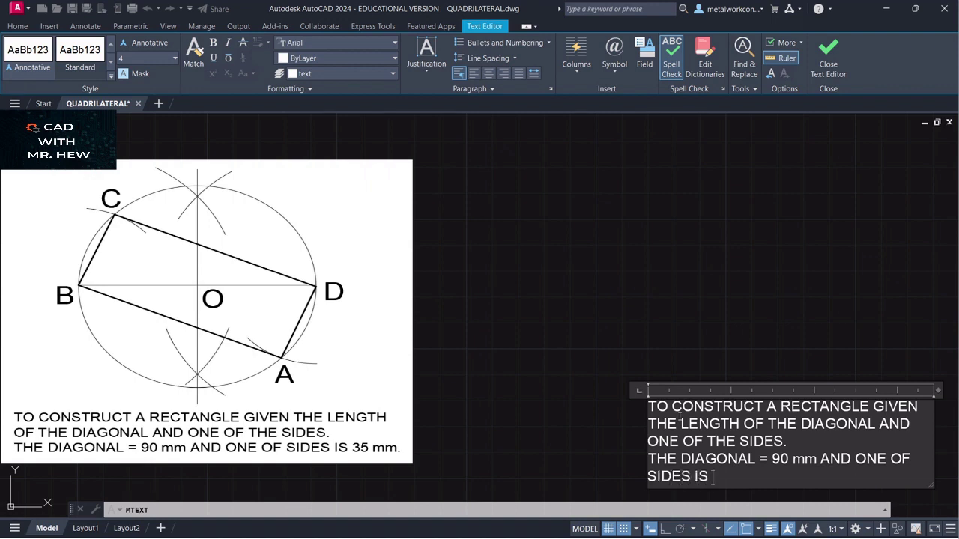
pyautogui.write('35 mm.')
# Close the text editor, pan to the note, and widen its column width with the grip.
pyautogui.click(734, 300)
pyautogui.click(947, 291)
pyautogui.moveTo(935, 319)
pyautogui.mouseDown()
pyautogui.moveTo(851, 325)
pyautogui.moveTo(862, 344)
pyautogui.moveTo(838, 344)
pyautogui.mouseUp()
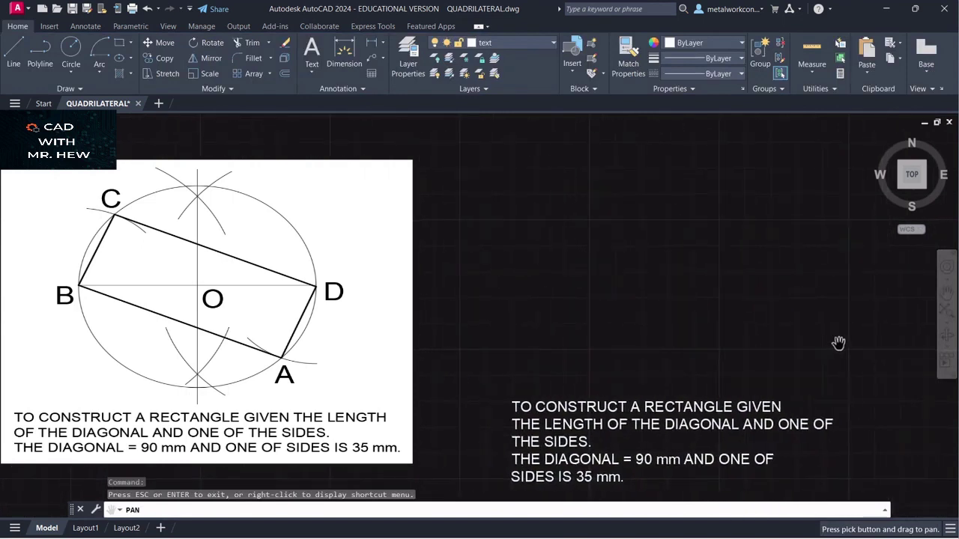
pyautogui.press('Escape')
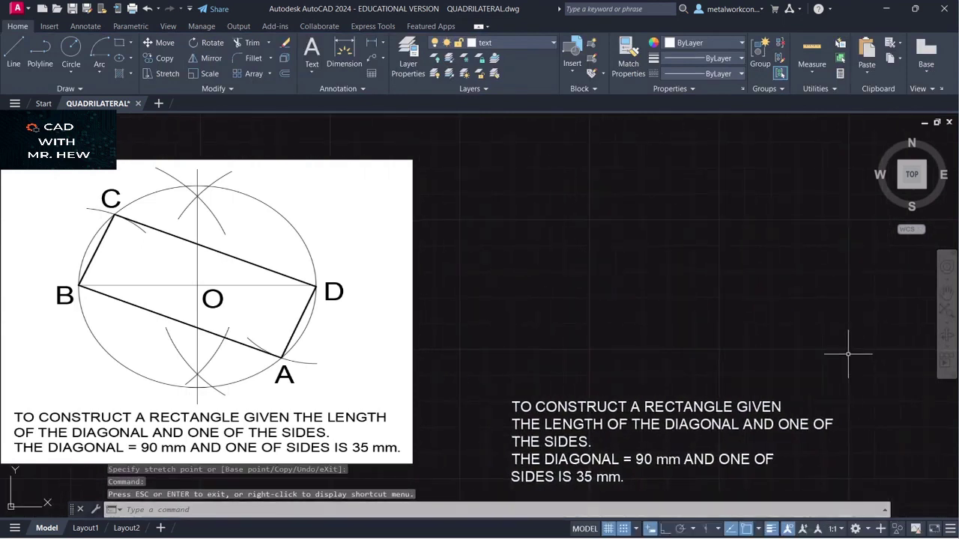
pyautogui.click(759, 423)
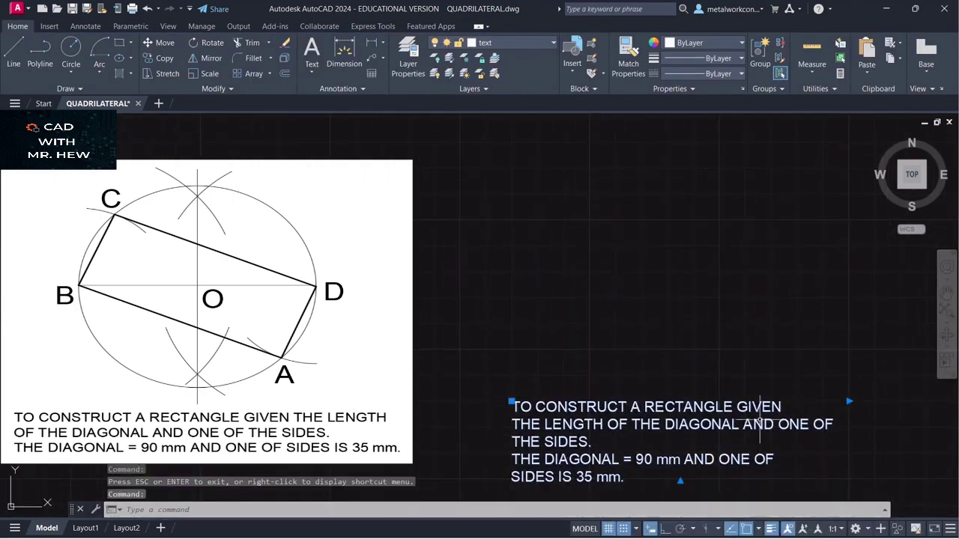
pyautogui.click(848, 401)
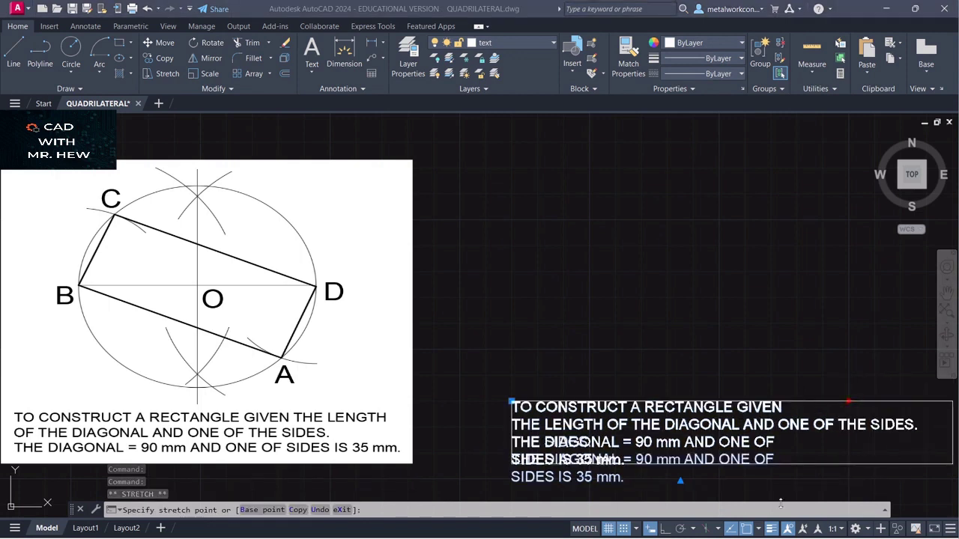
pyautogui.click(891, 404)
pyautogui.press('Escape')
# Re-edit the note to fix the V in GIVEN and join the broken lines into three.
pyautogui.doubleClick(759, 412)
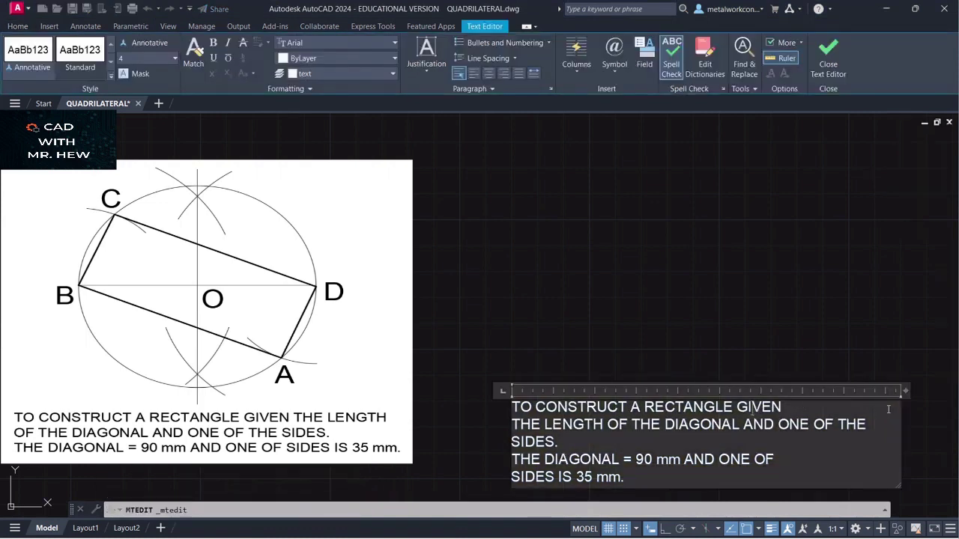
pyautogui.press('Delete')
pyautogui.write('v')
pyautogui.press('BackSpace')
pyautogui.write('V')
pyautogui.press('BackSpace')
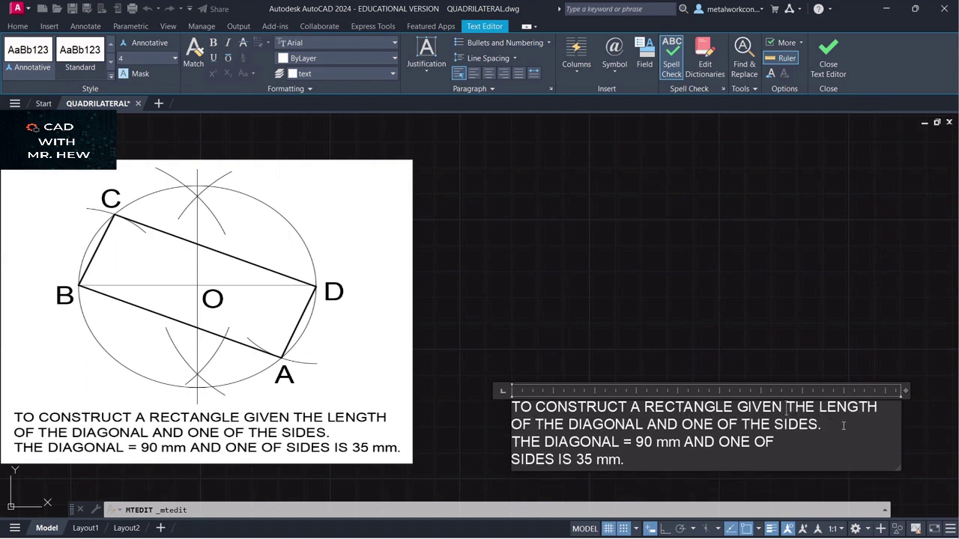
pyautogui.click(804, 448)
pyautogui.click(511, 460)
pyautogui.press('BackSpace')
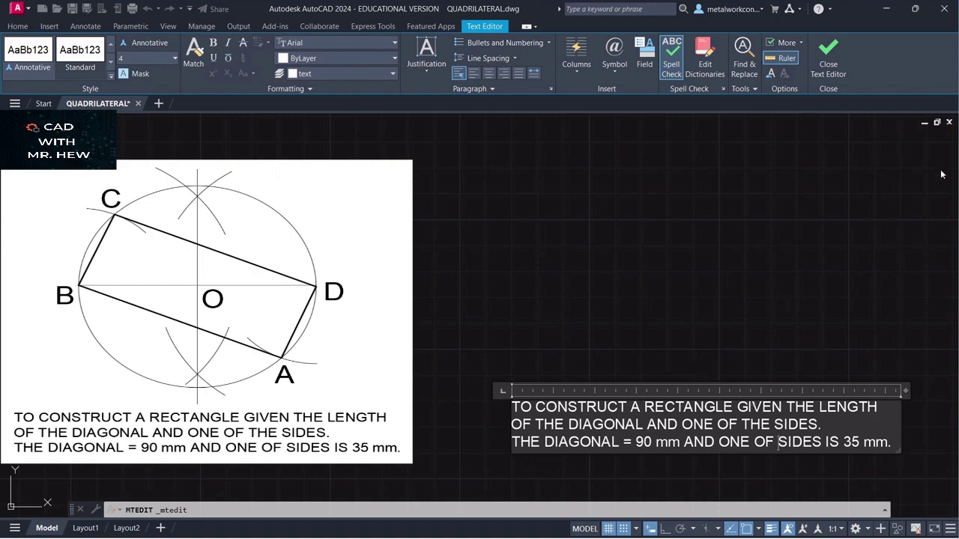
pyautogui.click(905, 214)
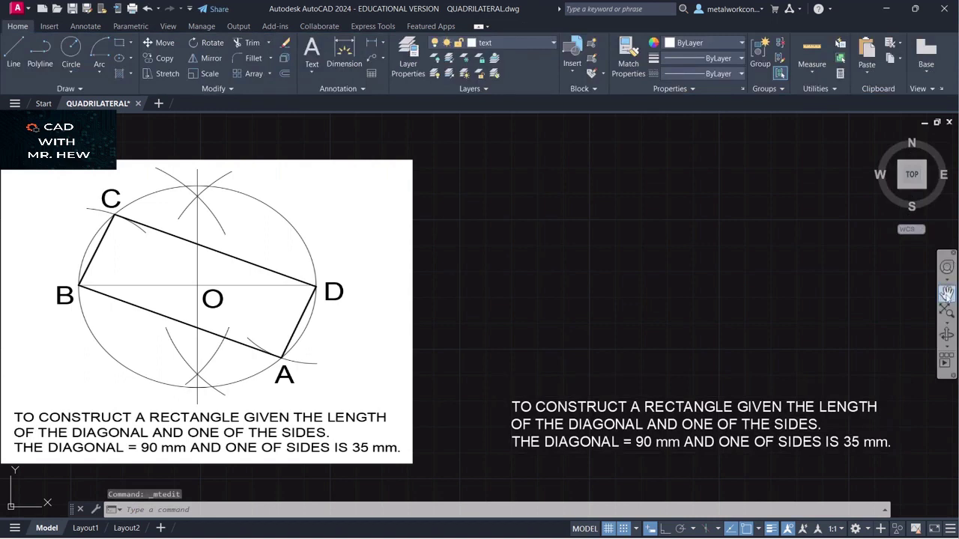
# Pan the view and make construction the current layer.
pyautogui.click(946, 294)
pyautogui.moveTo(864, 319); pyautogui.dragTo(876, 356)
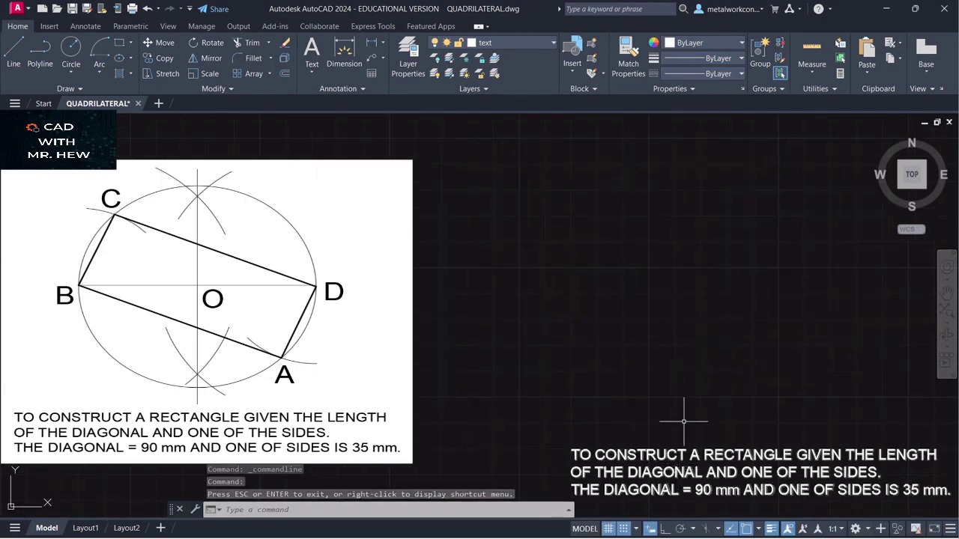
pyautogui.click(946, 294)
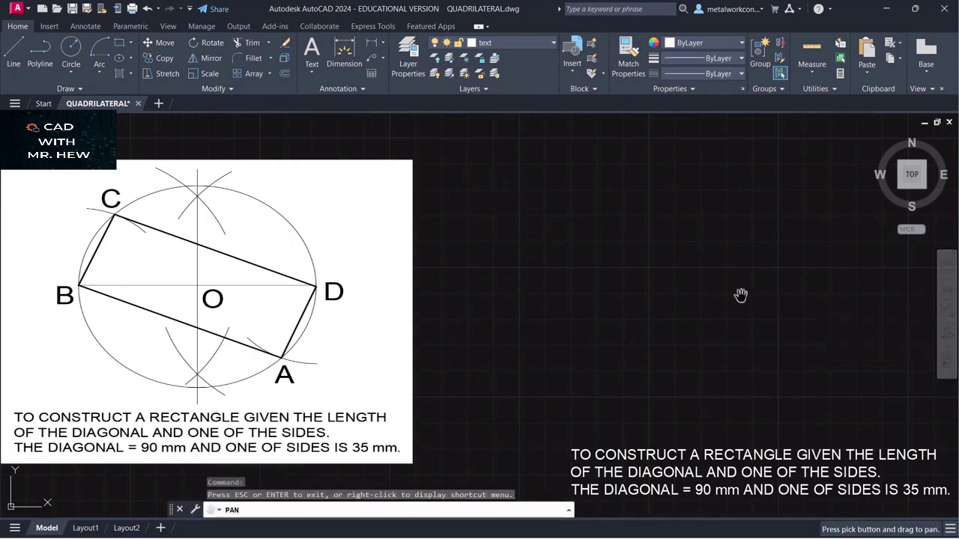
pyautogui.click(509, 43)
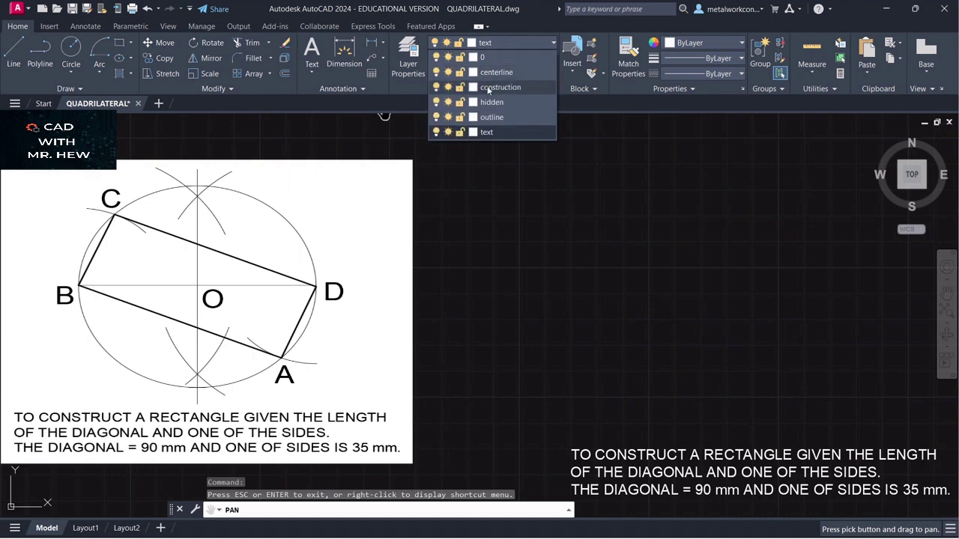
pyautogui.click(492, 88)
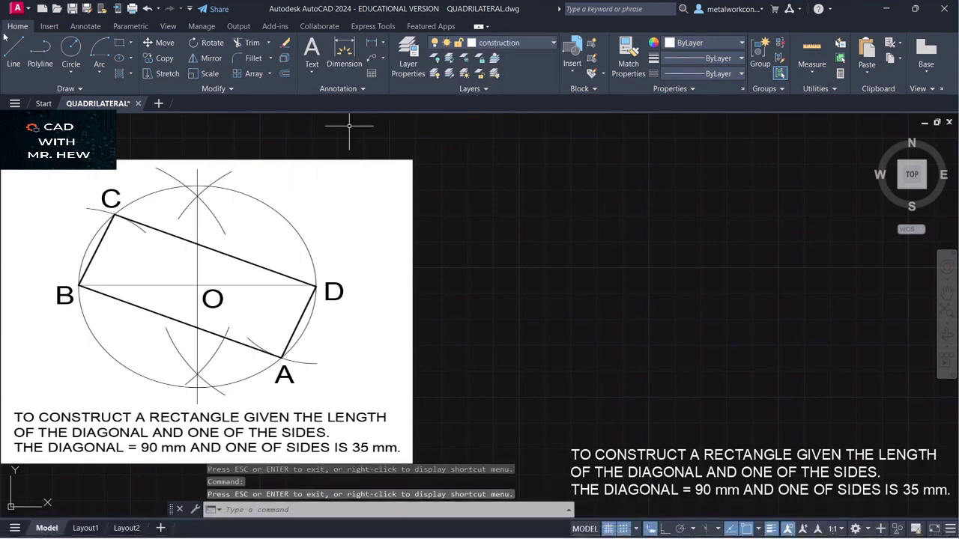
# Draw a 90 mm horizontal line to the right of the reference picture.
pyautogui.click(13, 56)
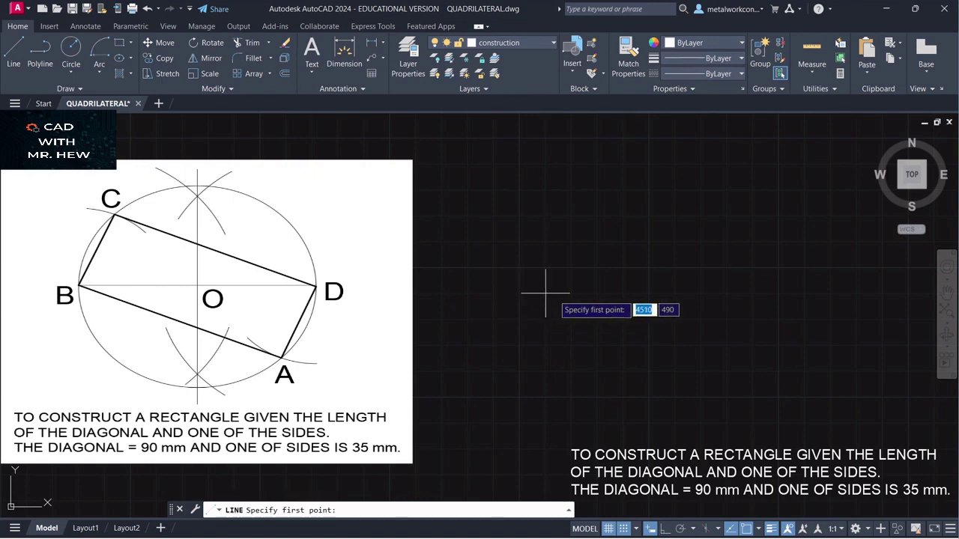
pyautogui.click(597, 294)
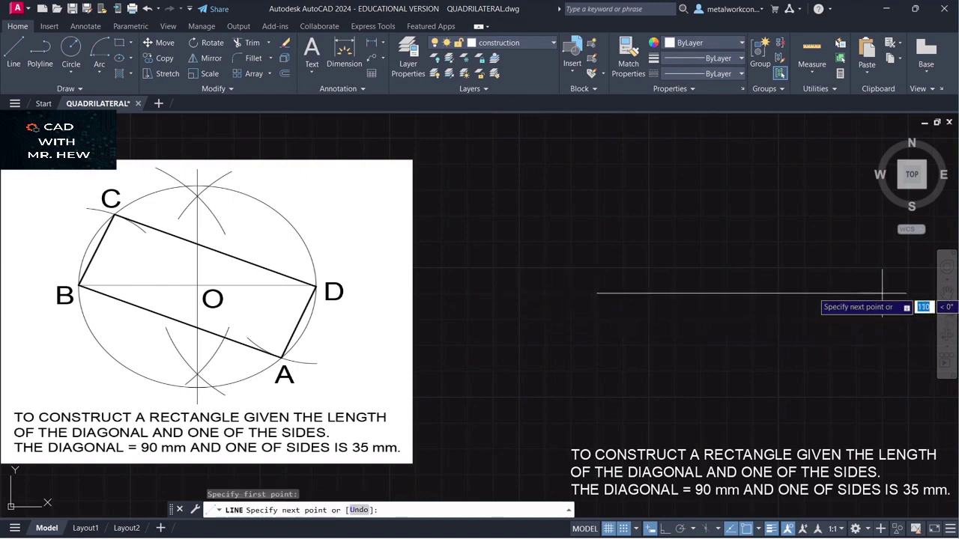
pyautogui.write('90')
pyautogui.press('Return')
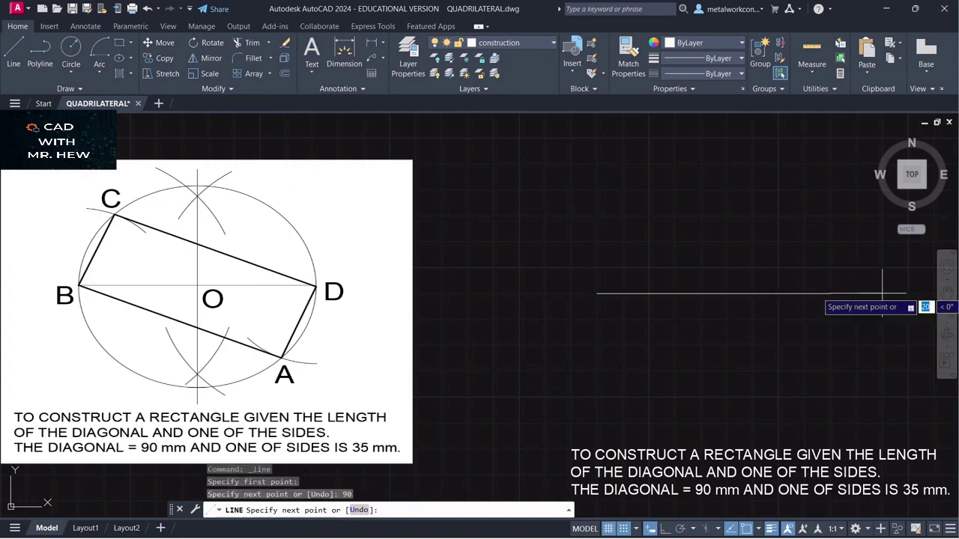
pyautogui.press('Return')
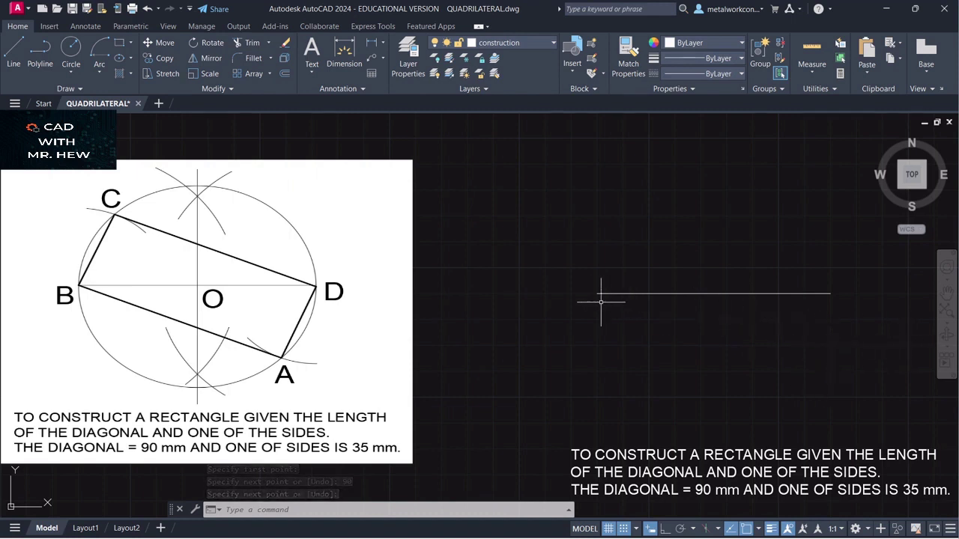
# On the text layer, with Snap off, add single-line label B at the line's left end.
pyautogui.click(534, 43)
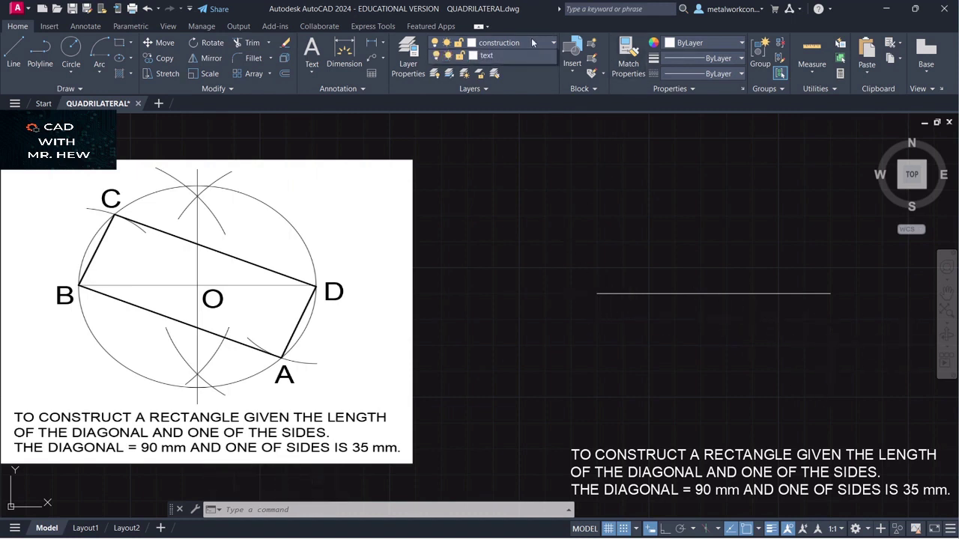
pyautogui.click(491, 129)
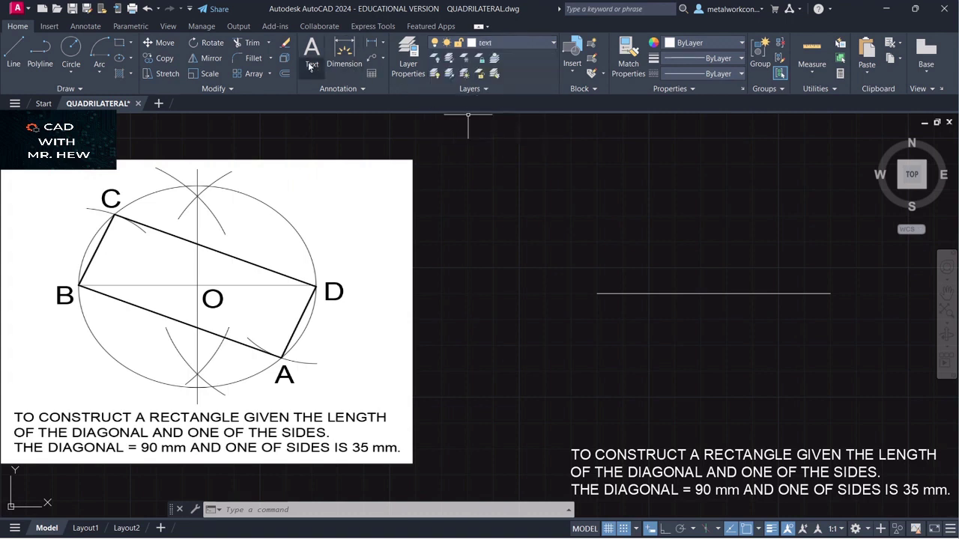
pyautogui.click(312, 71)
pyautogui.click(317, 119)
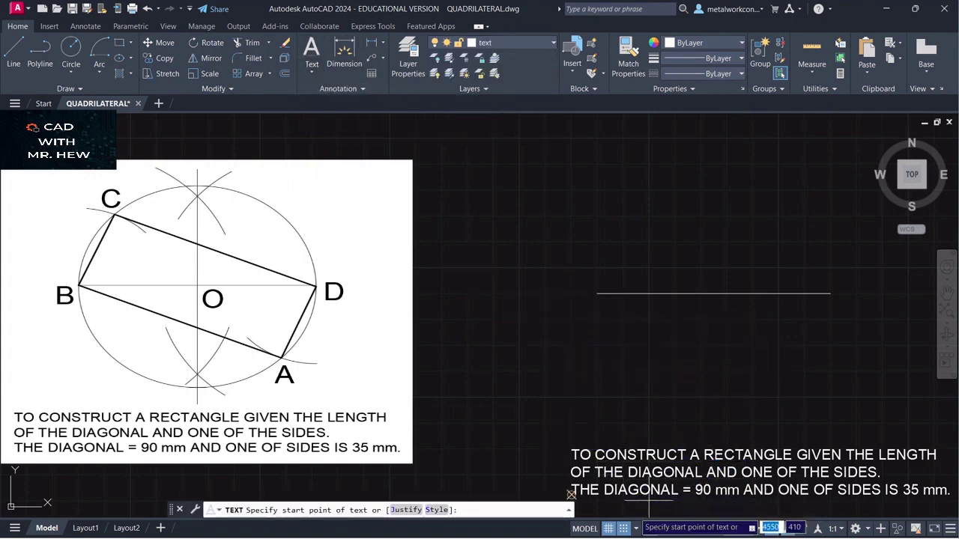
pyautogui.click(628, 529)
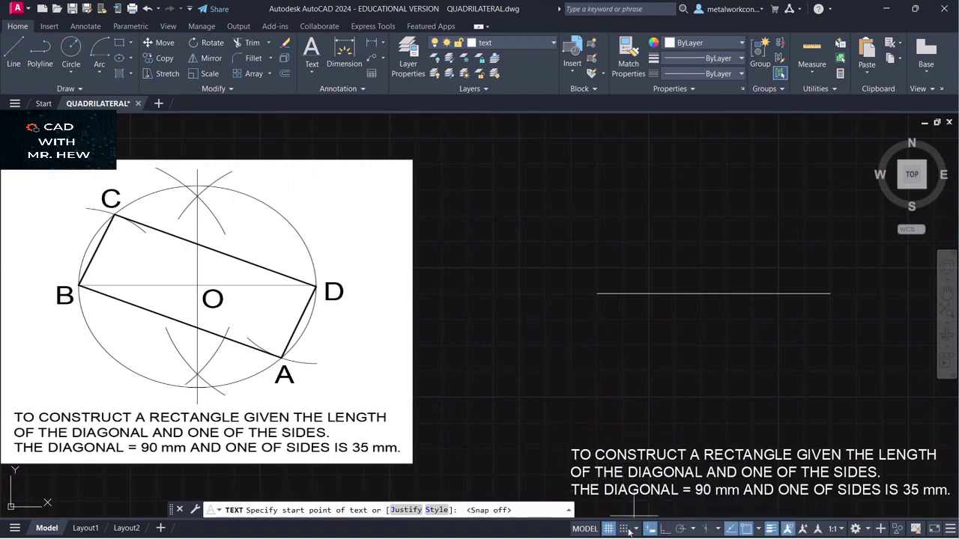
pyautogui.click(574, 314)
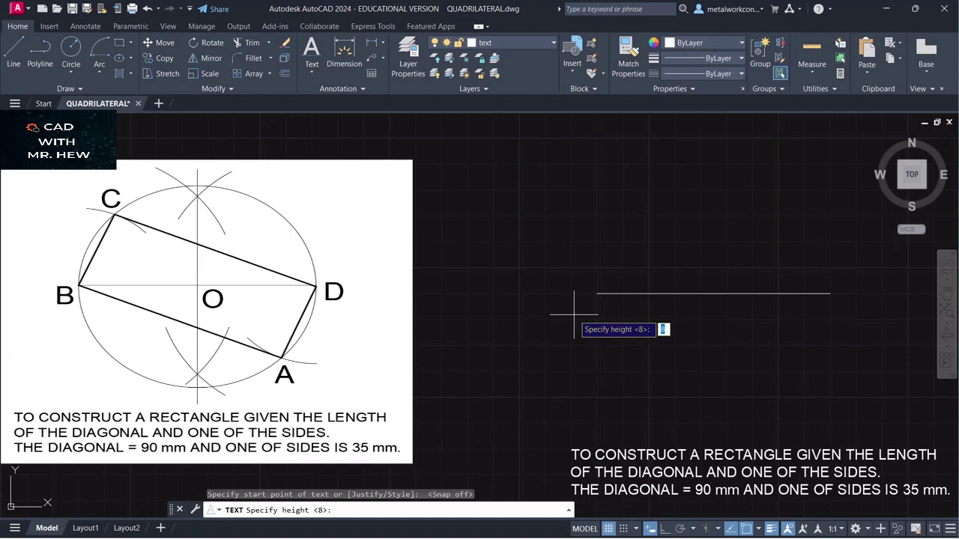
pyautogui.press('Return')
pyautogui.press('Return')
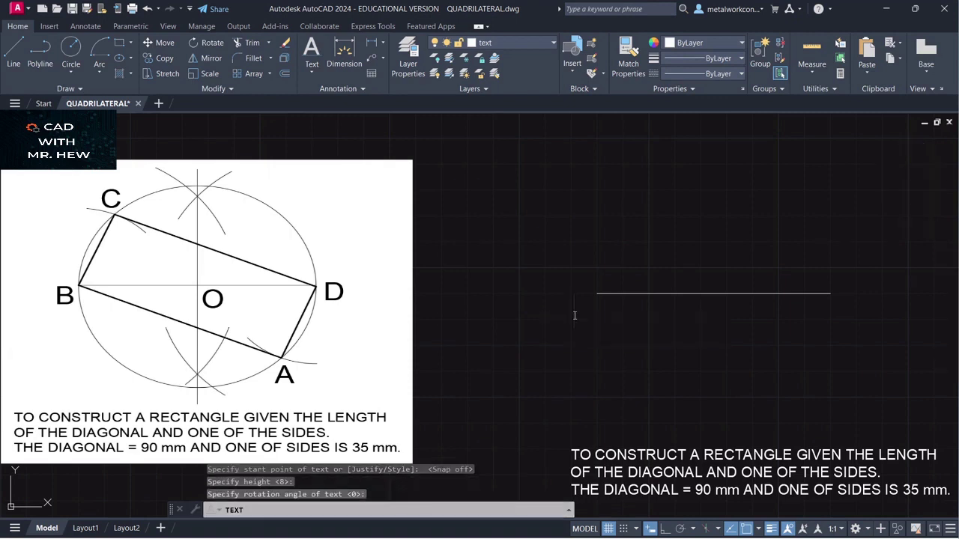
pyautogui.write('B')
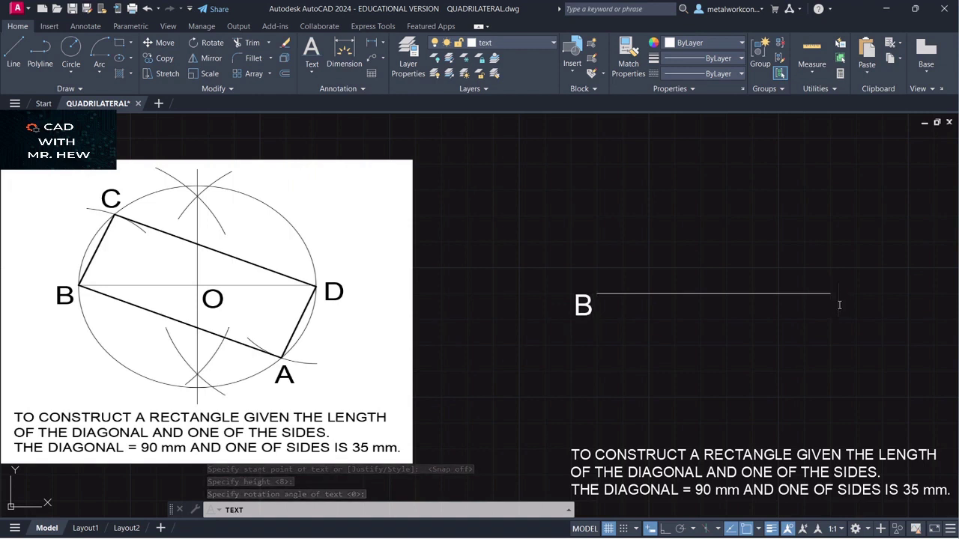
# Add the label D at the line's right end.
pyautogui.click(838, 296)
pyautogui.write('D')
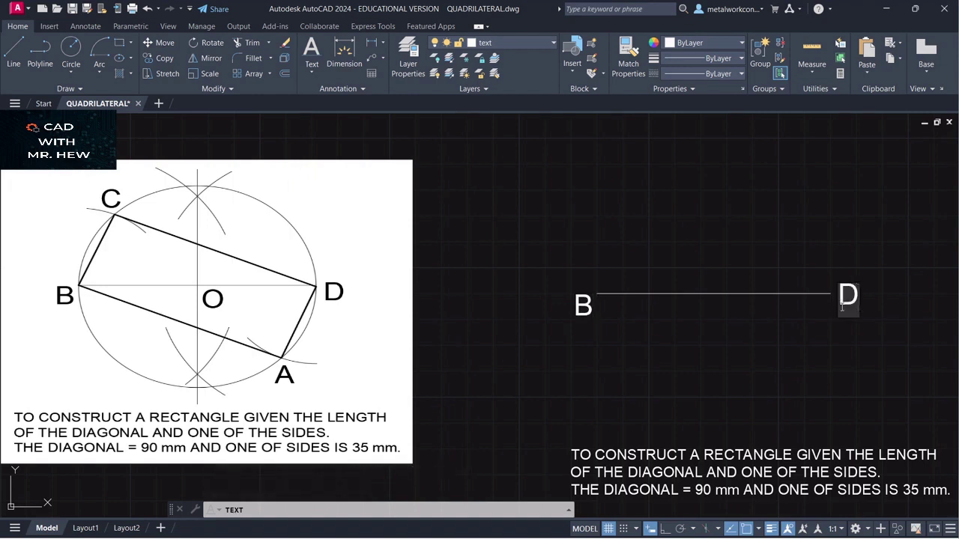
pyautogui.click(851, 342)
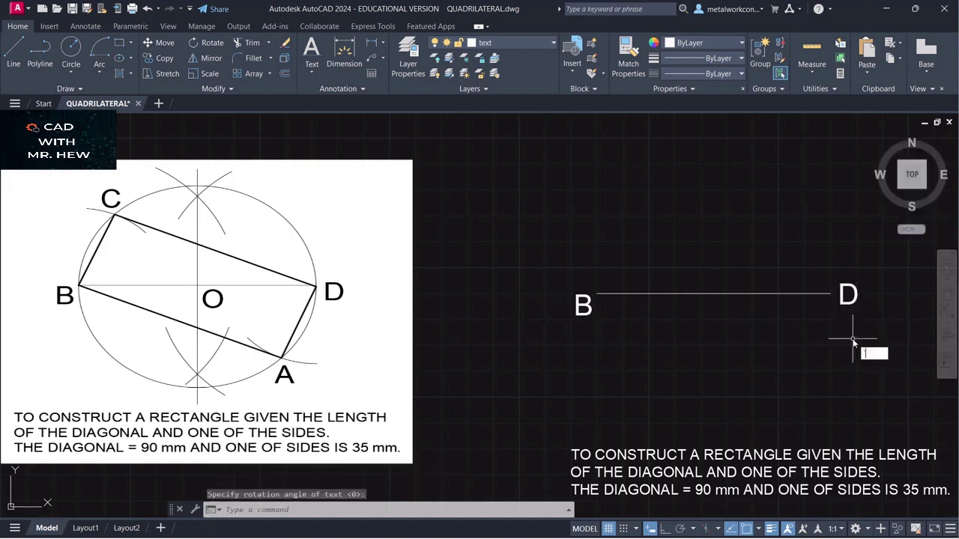
pyautogui.press('Escape')
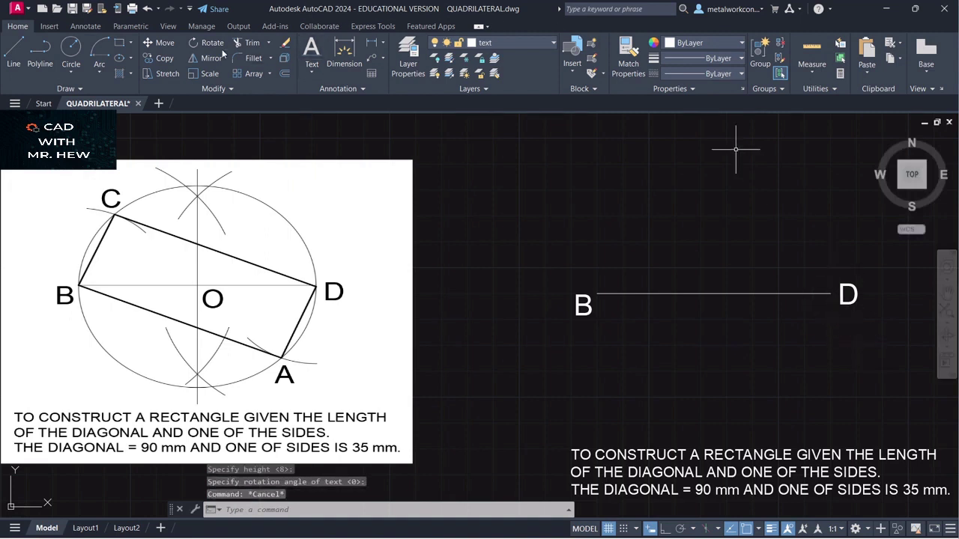
# Move the D label down in two nudges so it sits level with B.
pyautogui.click(160, 43)
pyautogui.click(846, 294)
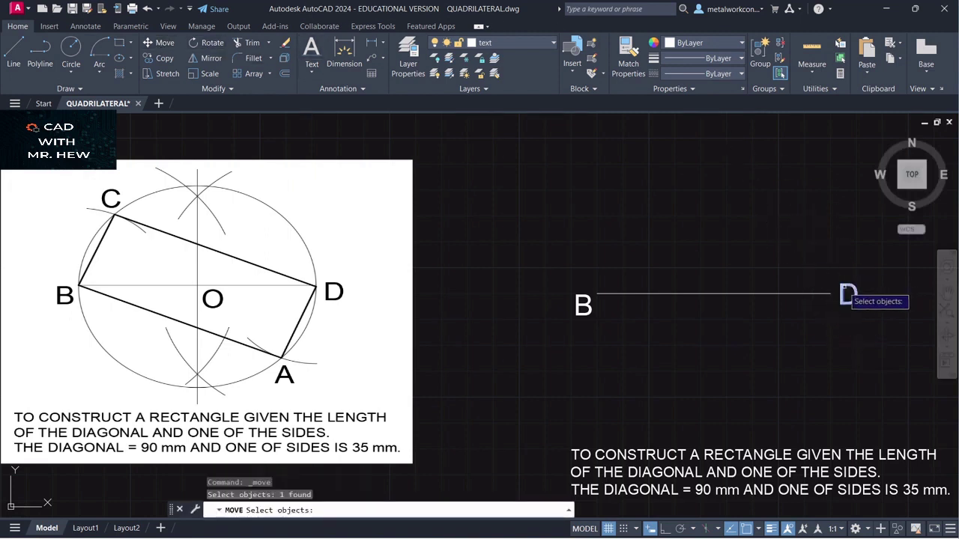
pyautogui.press('Return')
pyautogui.click(842, 298)
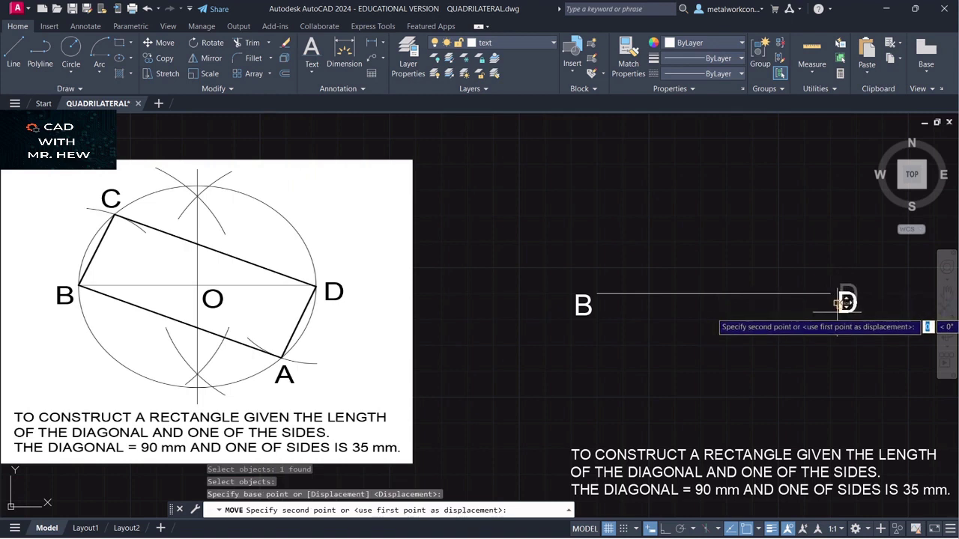
pyautogui.click(844, 299)
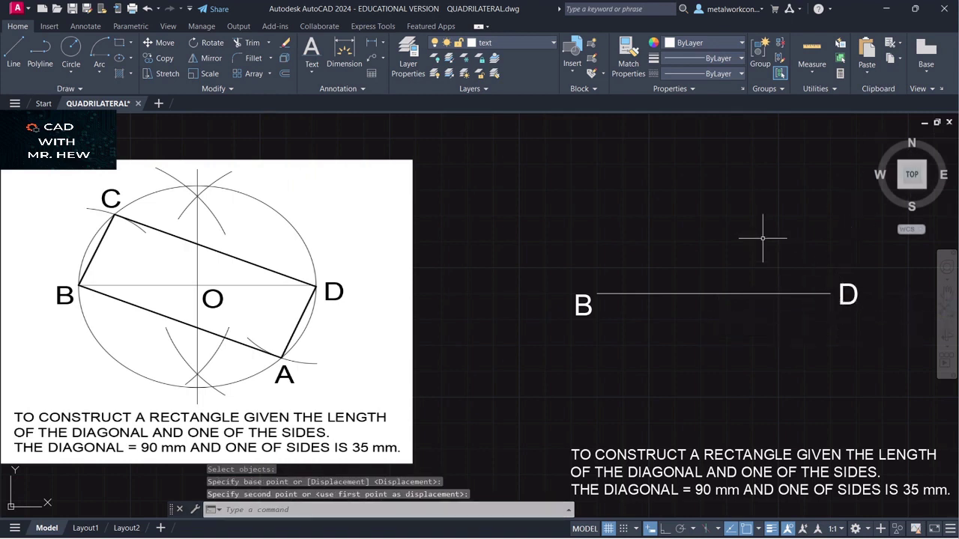
pyautogui.press('Return')
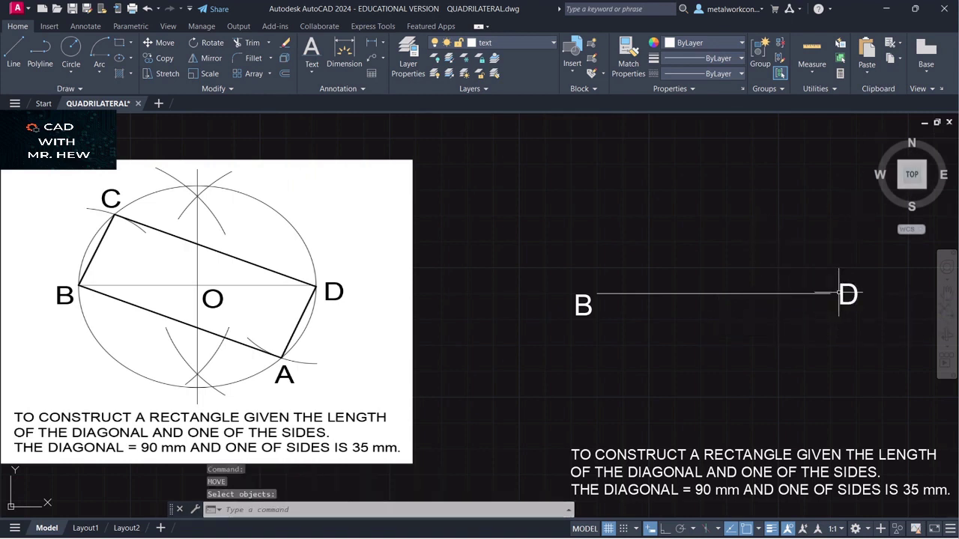
pyautogui.click(845, 295)
pyautogui.click(845, 295)
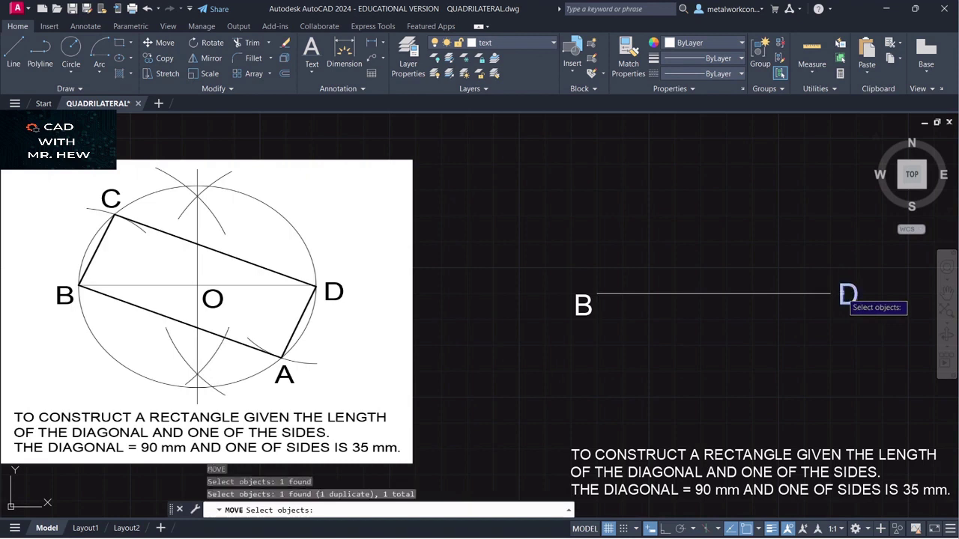
pyautogui.click(844, 297)
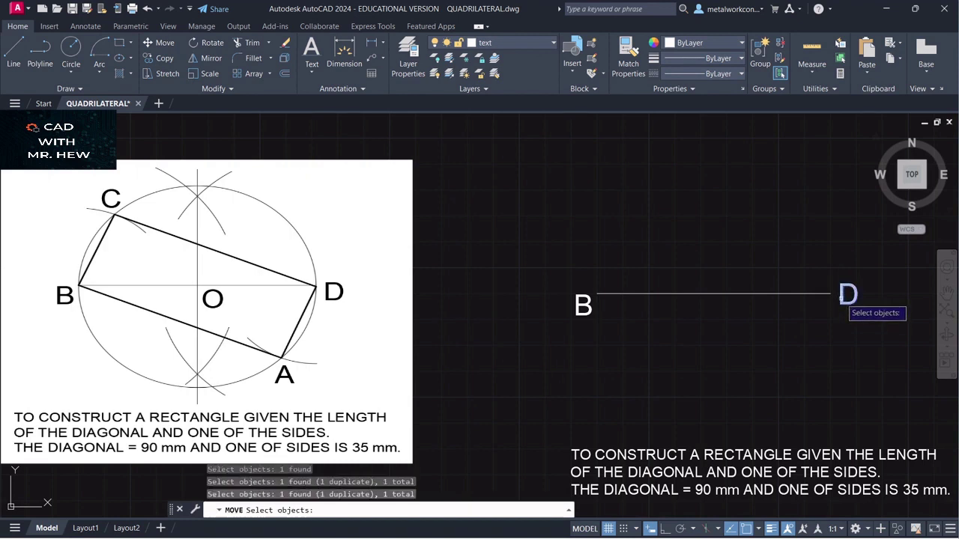
pyautogui.press('Return')
pyautogui.click(845, 297)
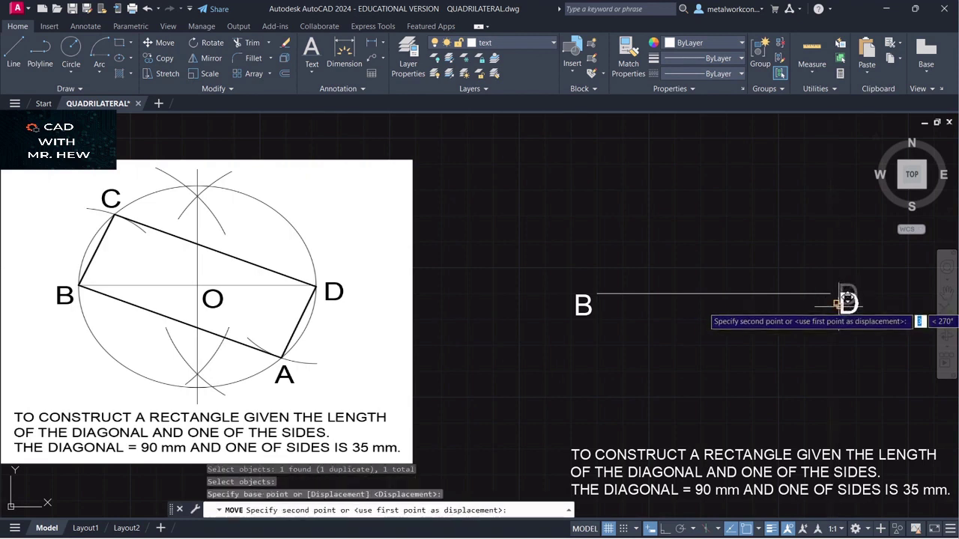
pyautogui.click(838, 304)
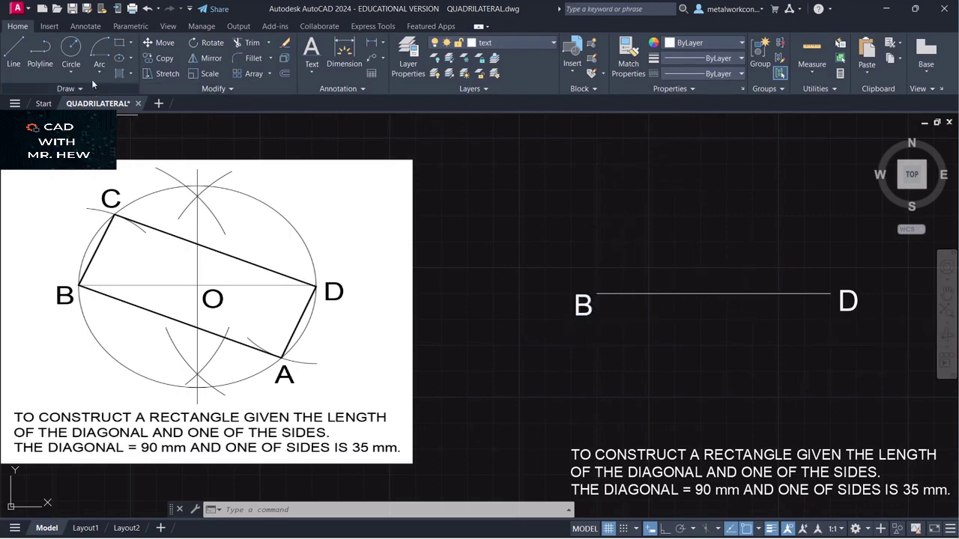
# On the construction layer, draw radius-60 arcs centred at B and D crossing above BD.
pyautogui.click(514, 40)
pyautogui.click(491, 81)
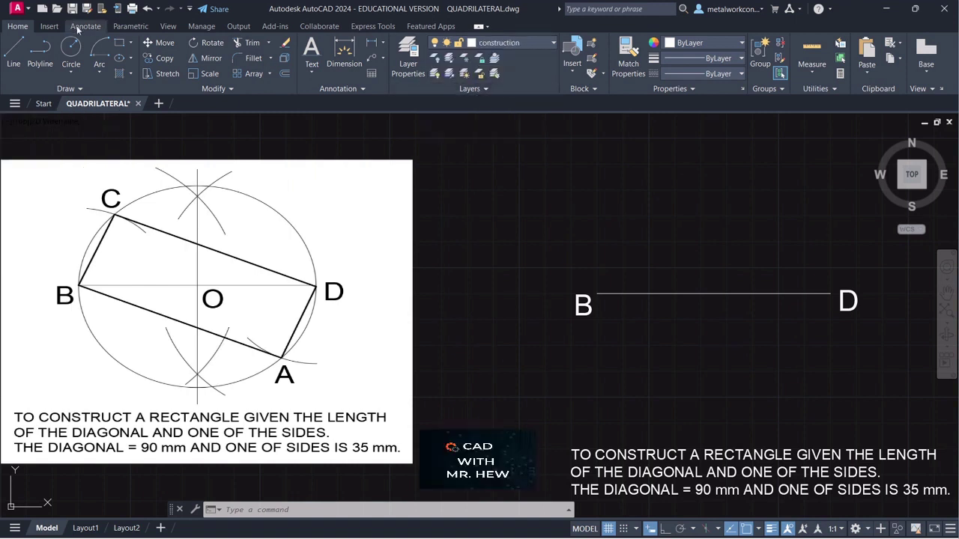
pyautogui.click(99, 72)
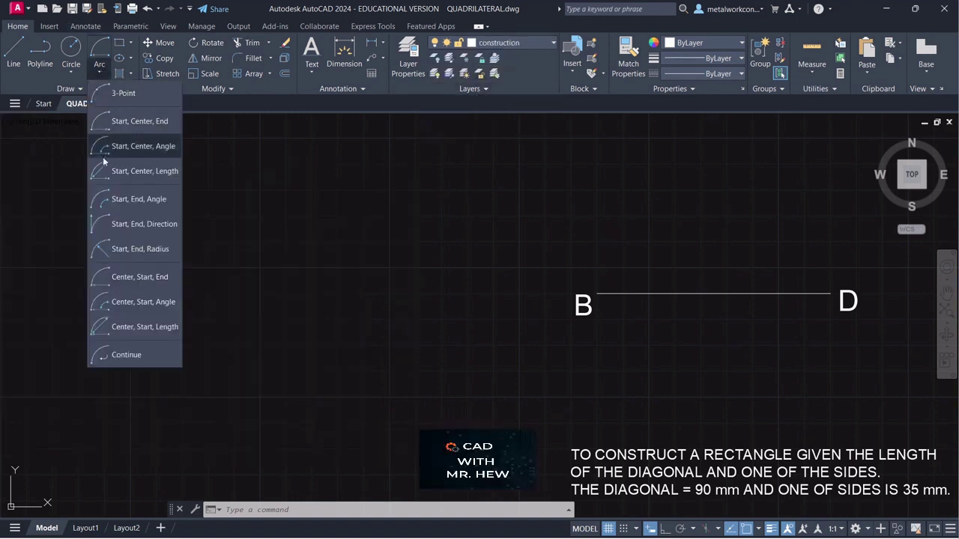
pyautogui.click(122, 277)
pyautogui.click(597, 294)
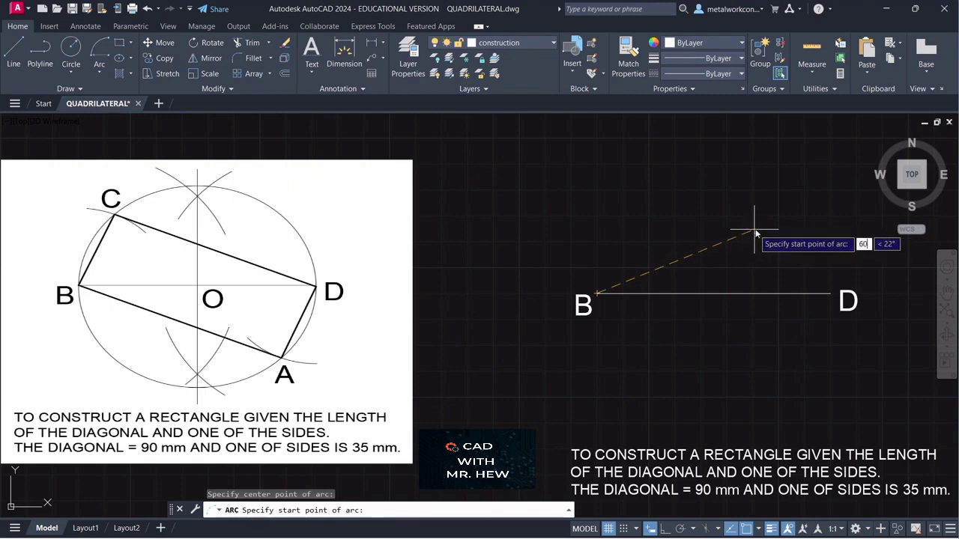
pyautogui.press('Return')
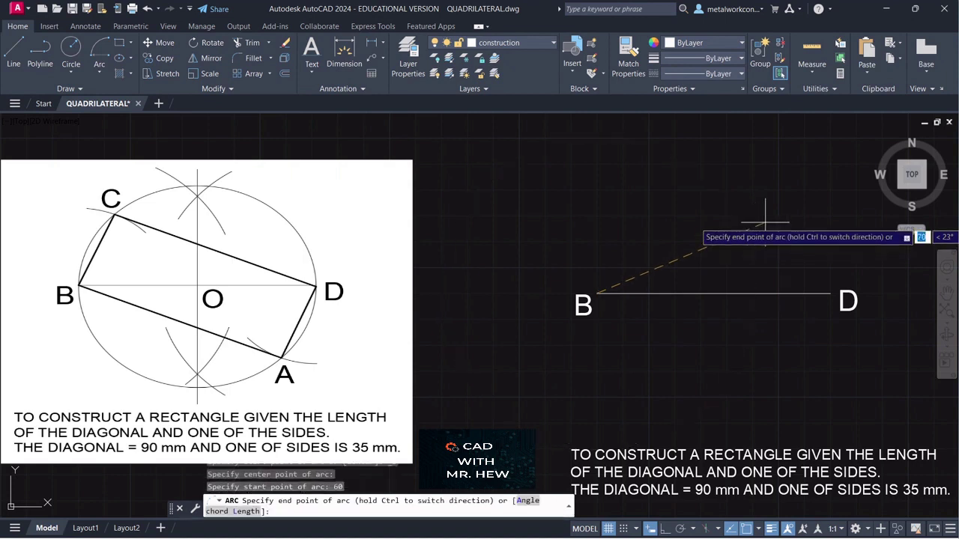
pyautogui.click(597, 148)
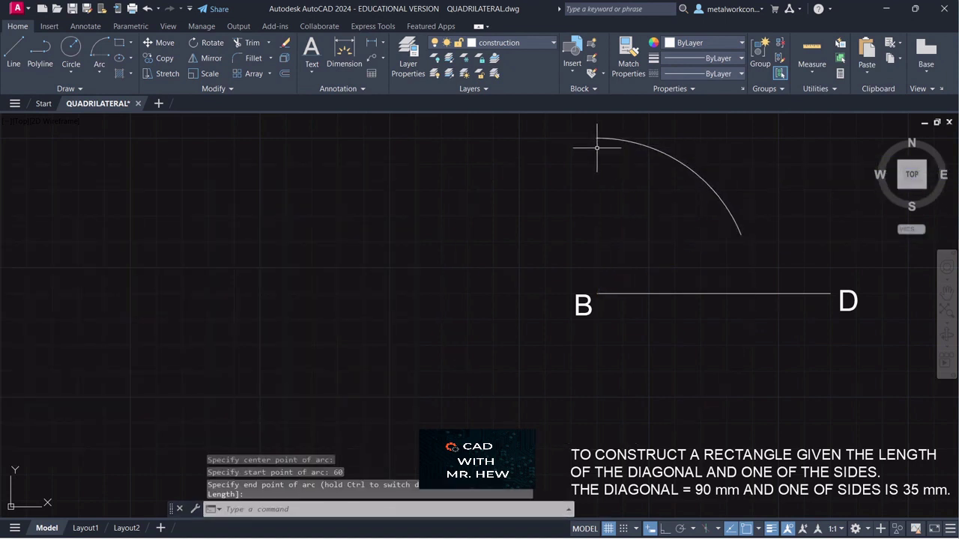
pyautogui.click(98, 71)
pyautogui.click(129, 277)
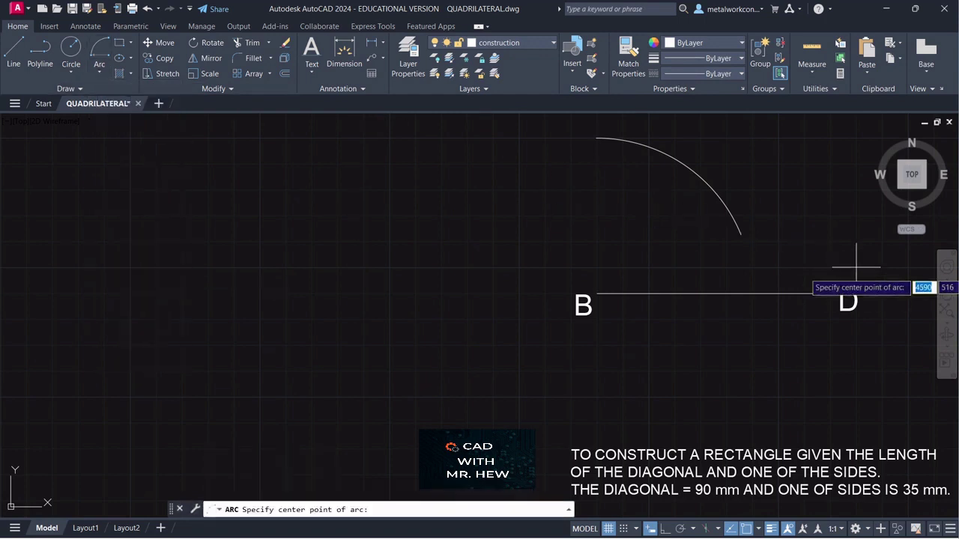
pyautogui.click(830, 293)
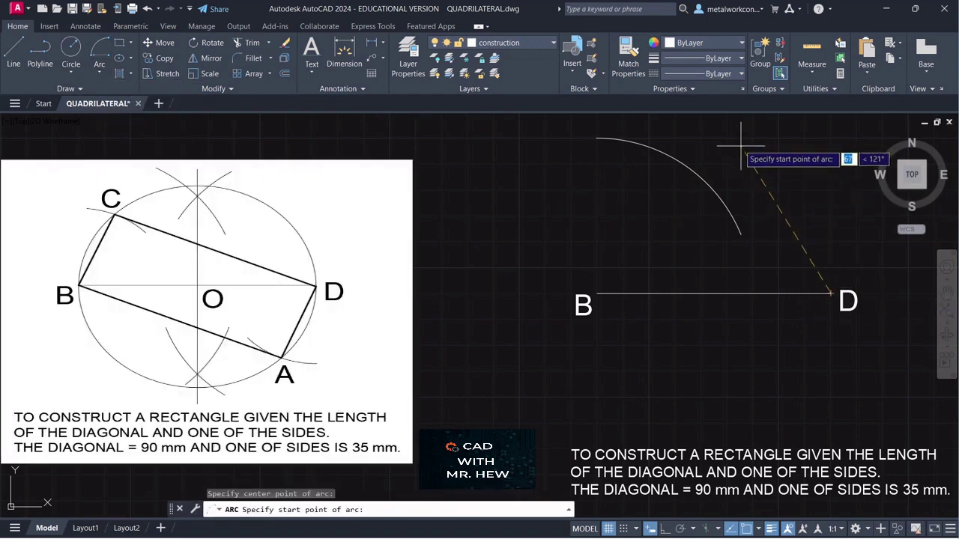
pyautogui.write('60')
pyautogui.press('Return')
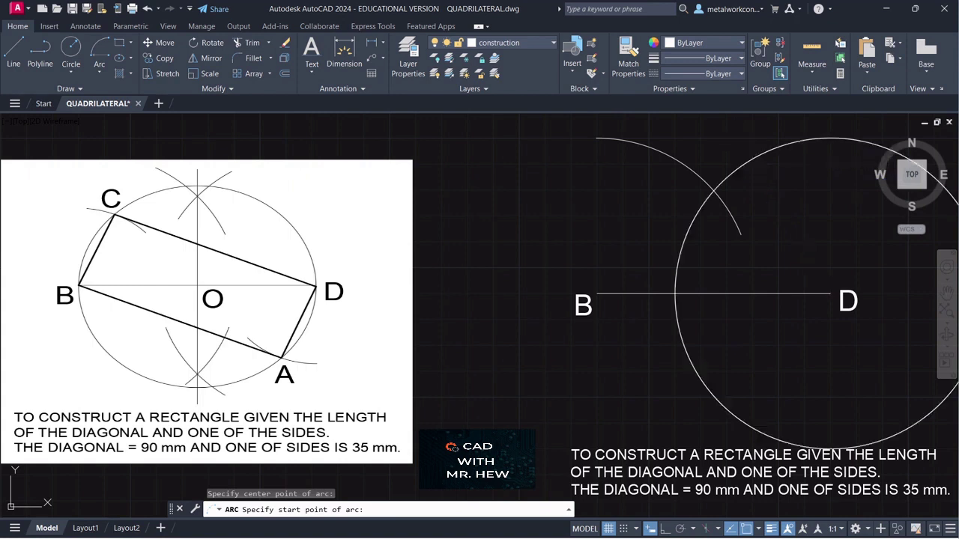
pyautogui.click(672, 203)
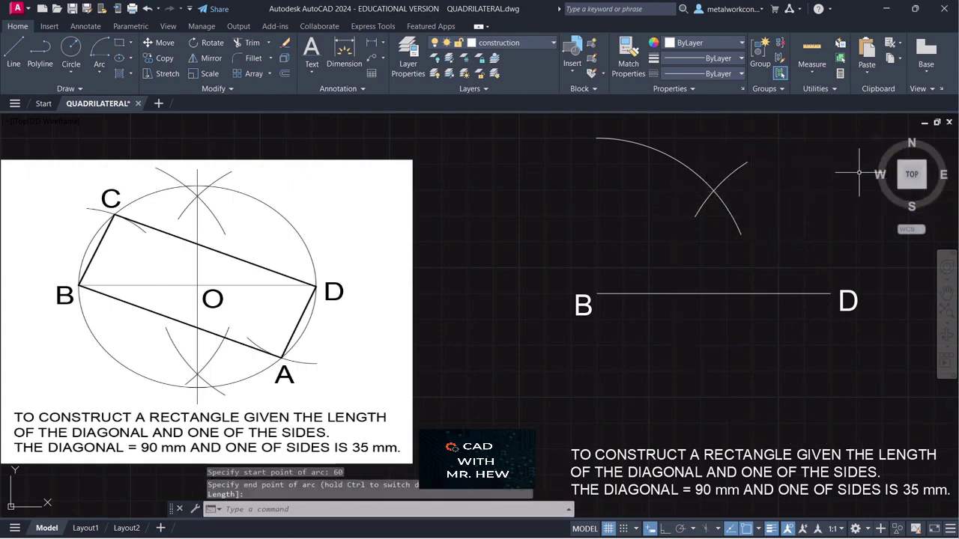
# Draw radius-60 arcs centred at B and D crossing below BD.
pyautogui.click(100, 71)
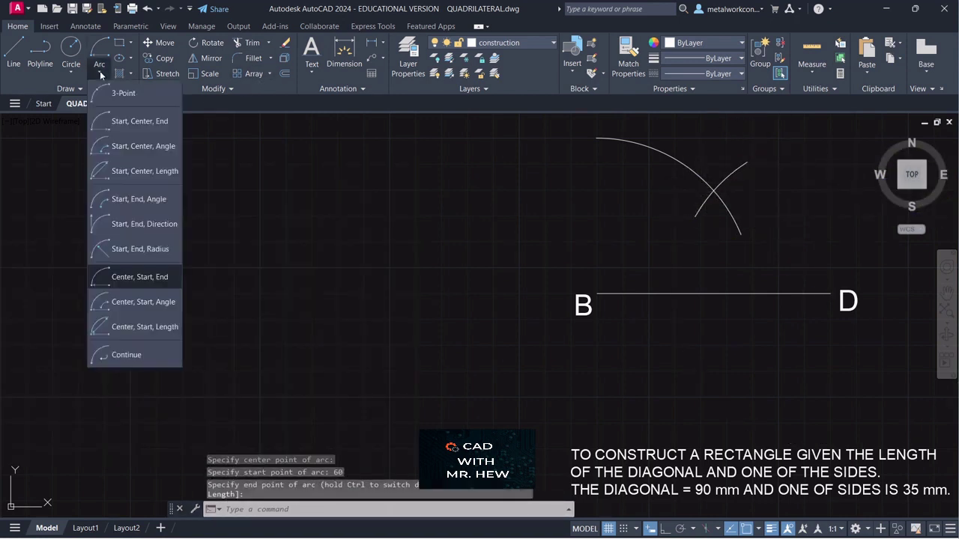
pyautogui.click(125, 277)
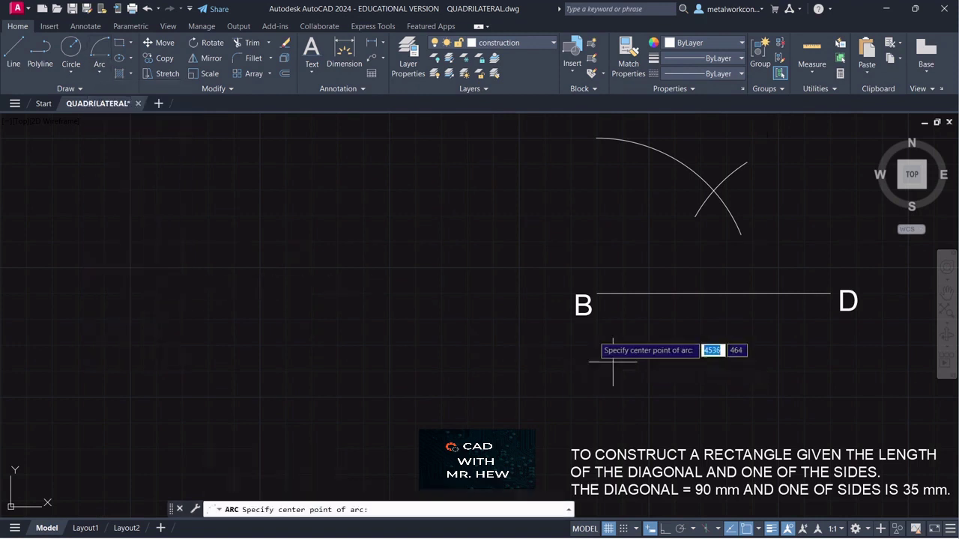
pyautogui.click(594, 295)
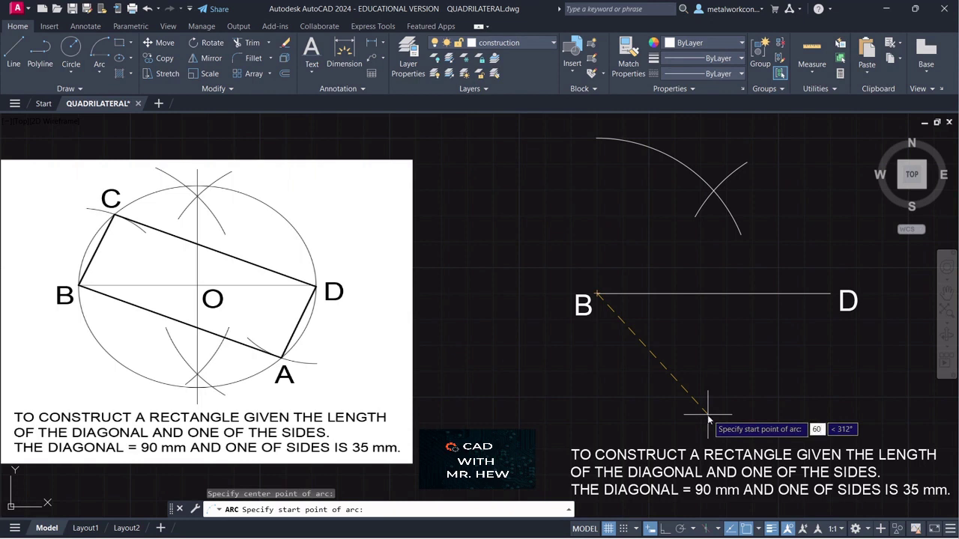
pyautogui.press('Return')
pyautogui.click(759, 346)
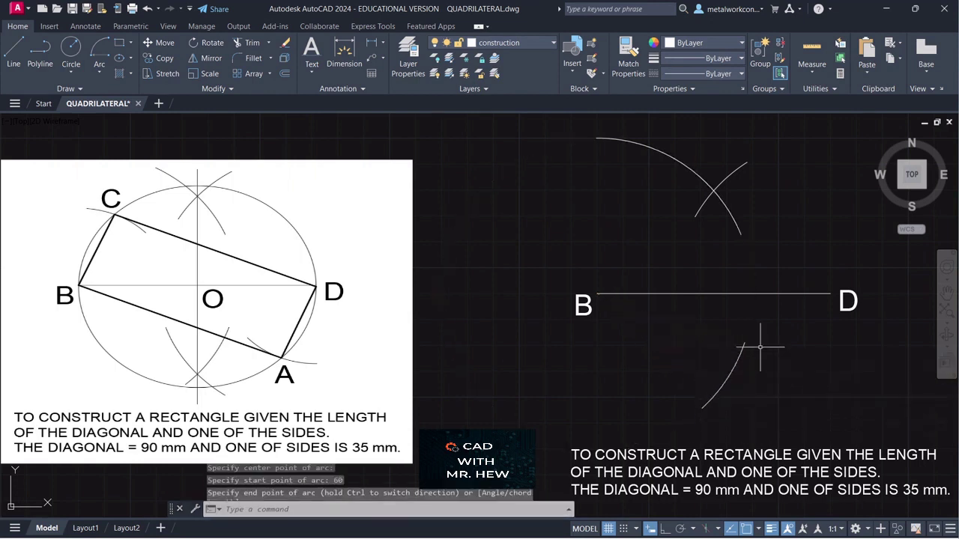
pyautogui.click(99, 73)
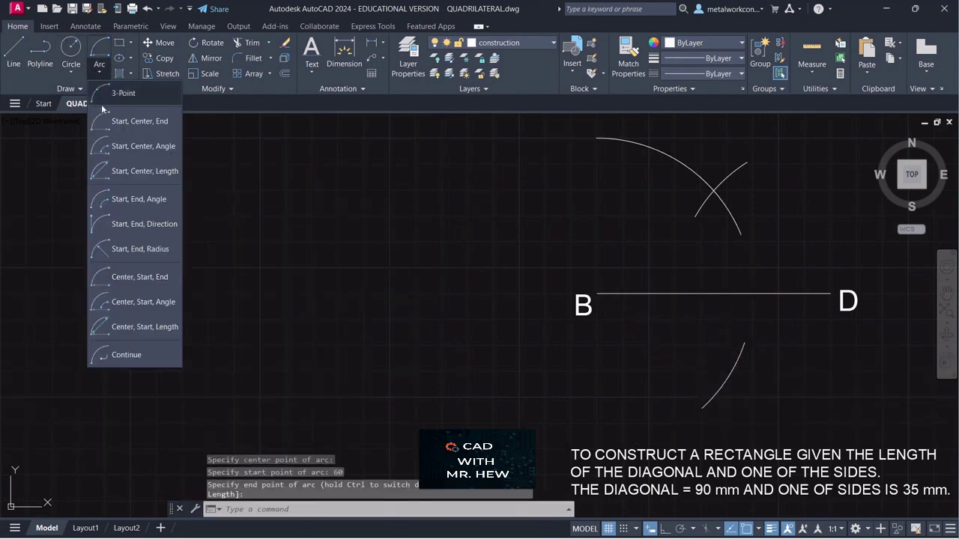
pyautogui.click(126, 278)
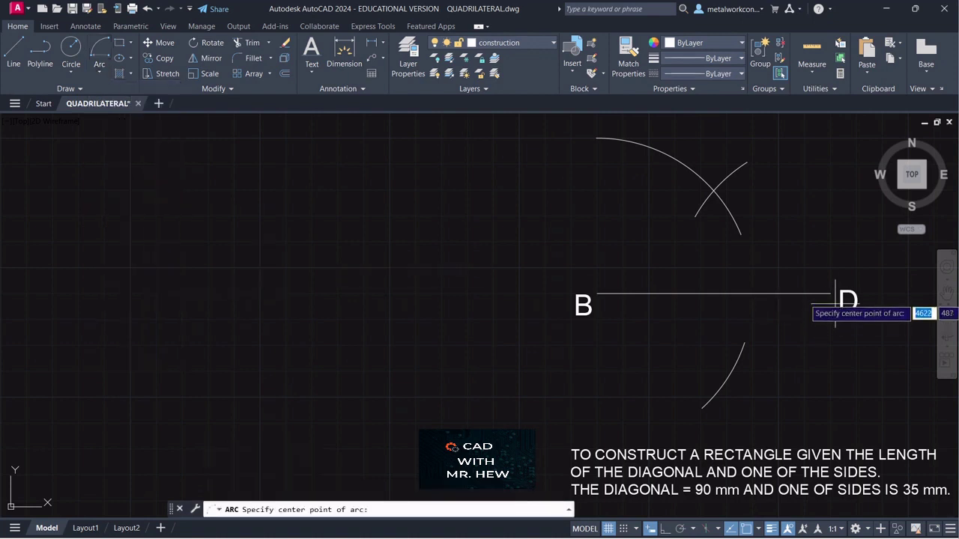
pyautogui.click(834, 293)
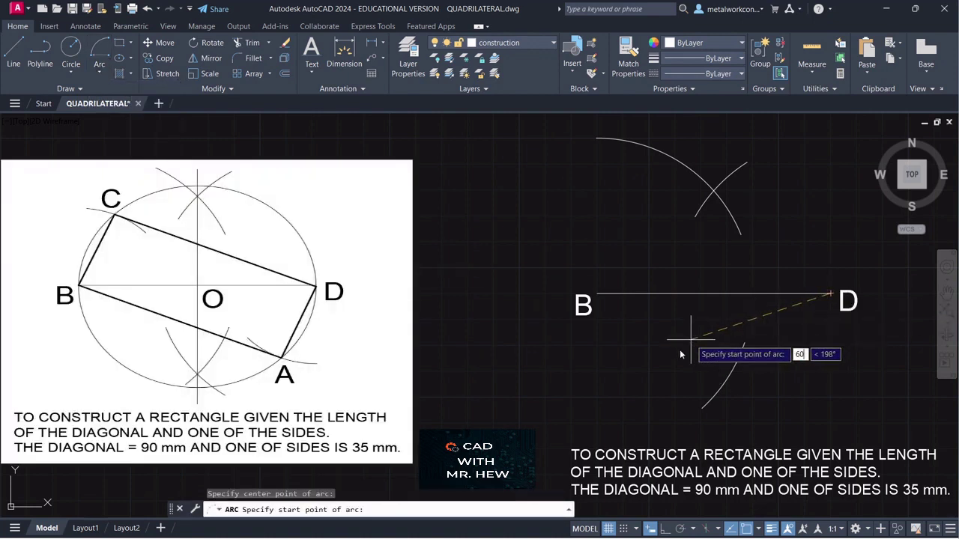
pyautogui.press('Return')
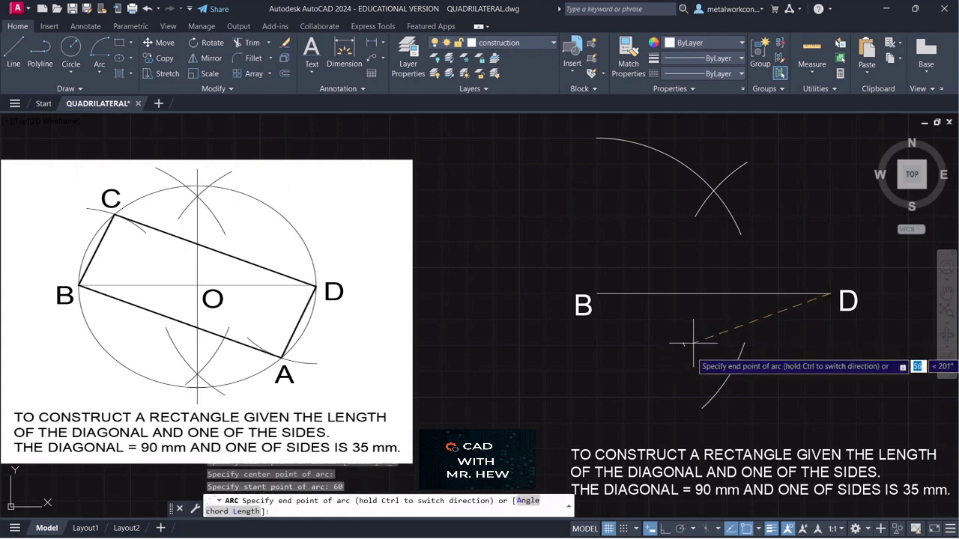
pyautogui.click(756, 394)
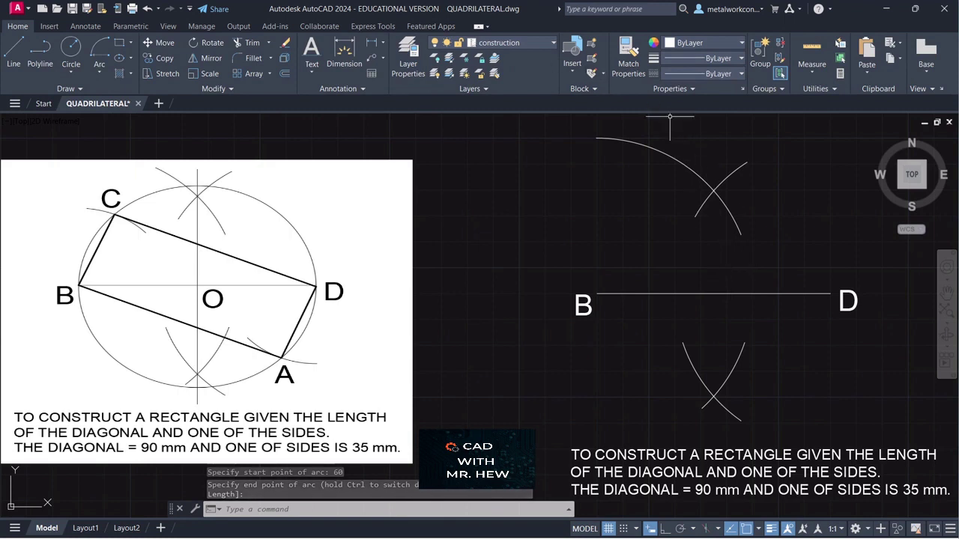
# Draw a vertical line joining the upper and lower arc crossings.
pyautogui.click(13, 45)
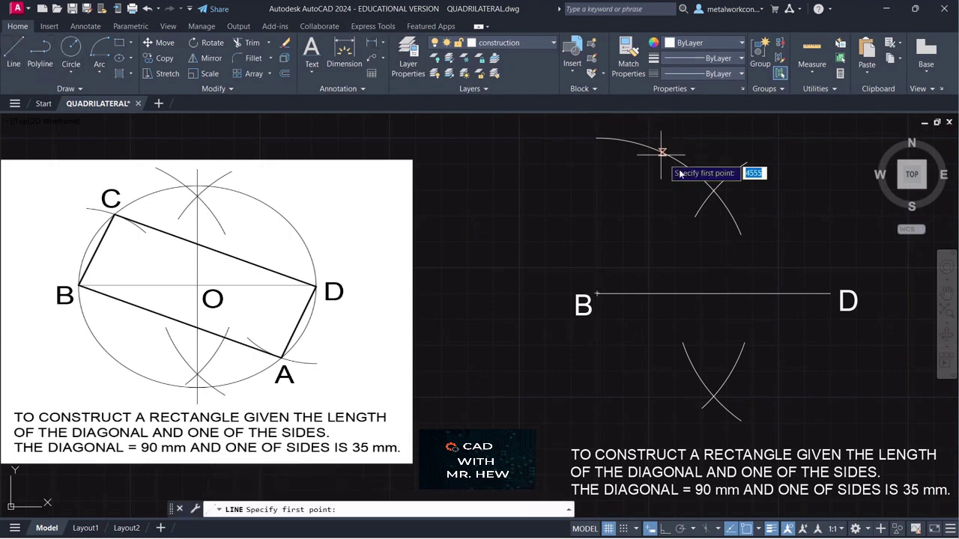
pyautogui.click(713, 189)
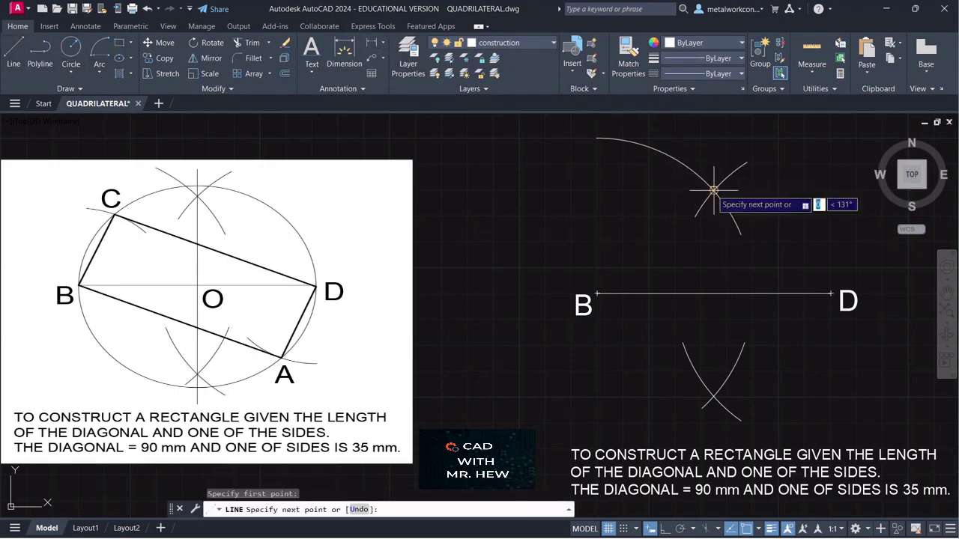
pyautogui.click(713, 397)
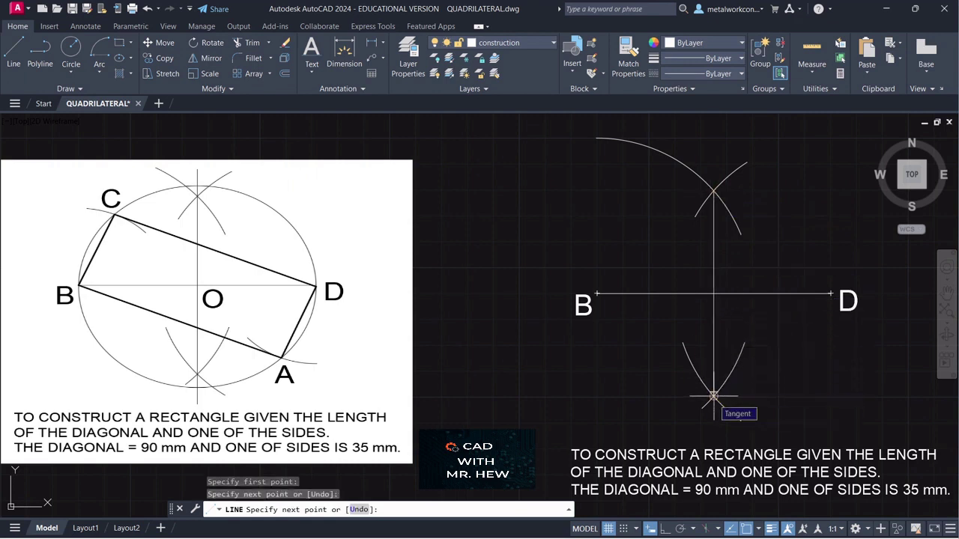
pyautogui.press('Return')
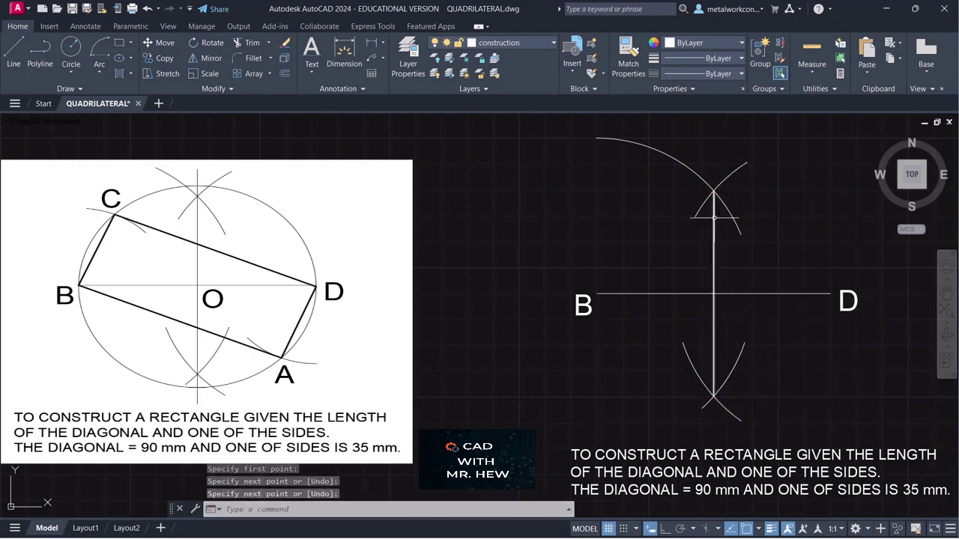
# Stretch both ends of the vertical line slightly beyond the arc crossings.
pyautogui.click(713, 220)
pyautogui.click(714, 191)
pyautogui.click(714, 191)
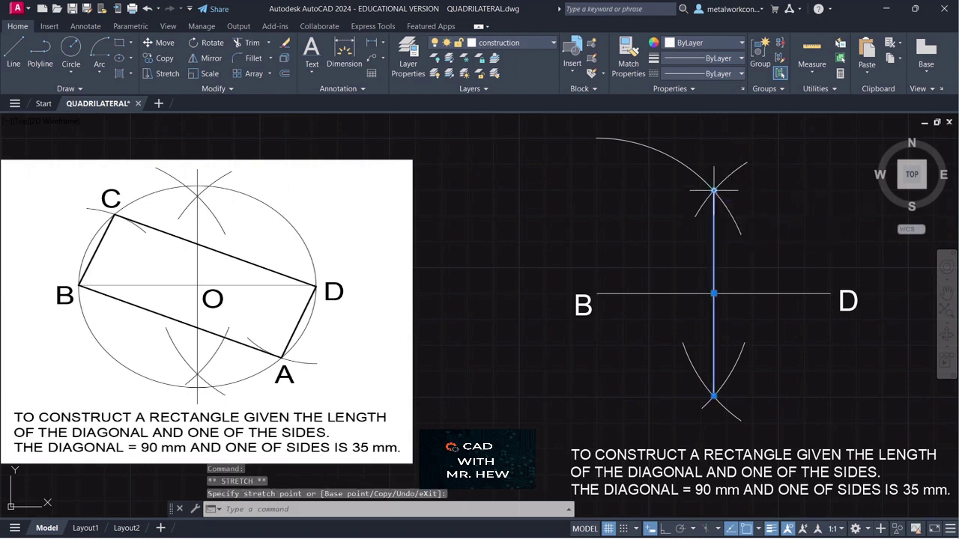
pyautogui.click(713, 191)
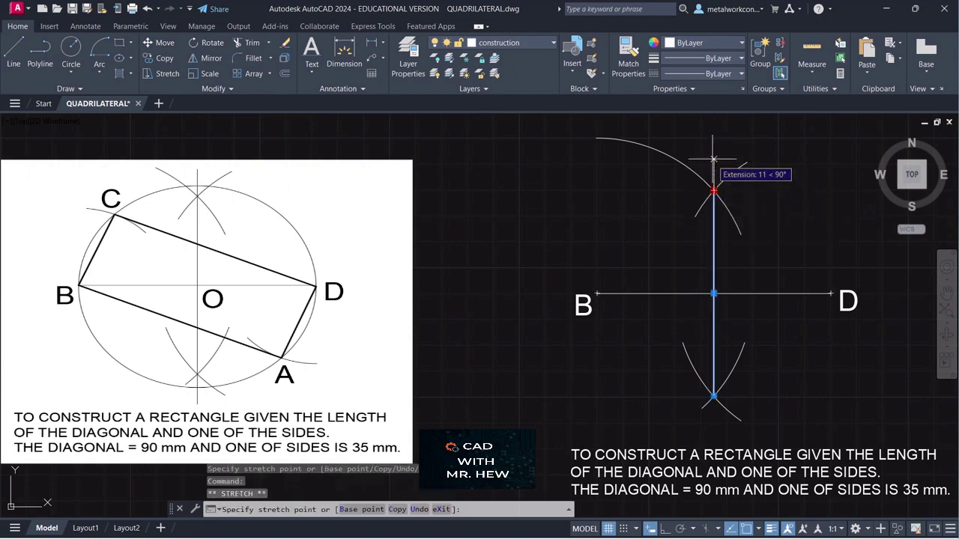
pyautogui.click(714, 159)
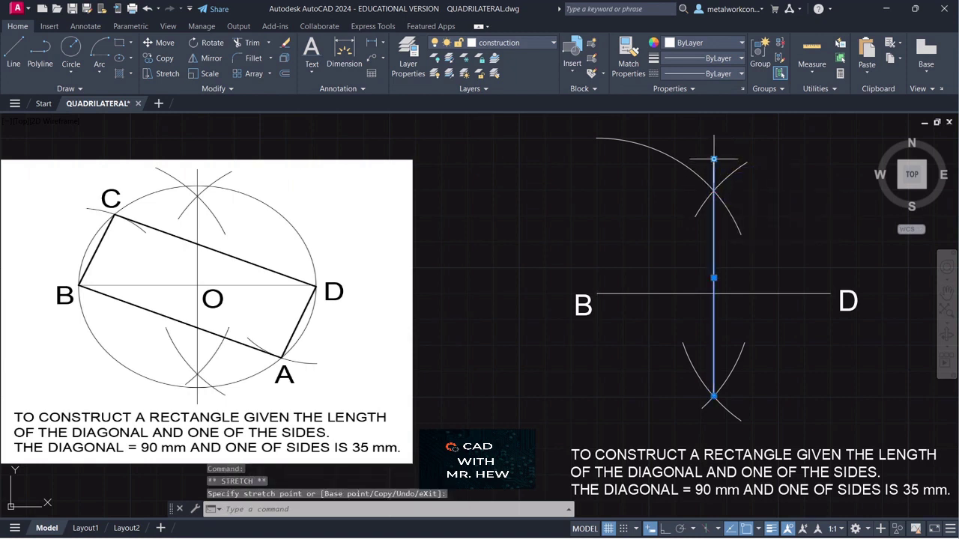
pyautogui.click(713, 396)
pyautogui.click(713, 396)
pyautogui.click(713, 396)
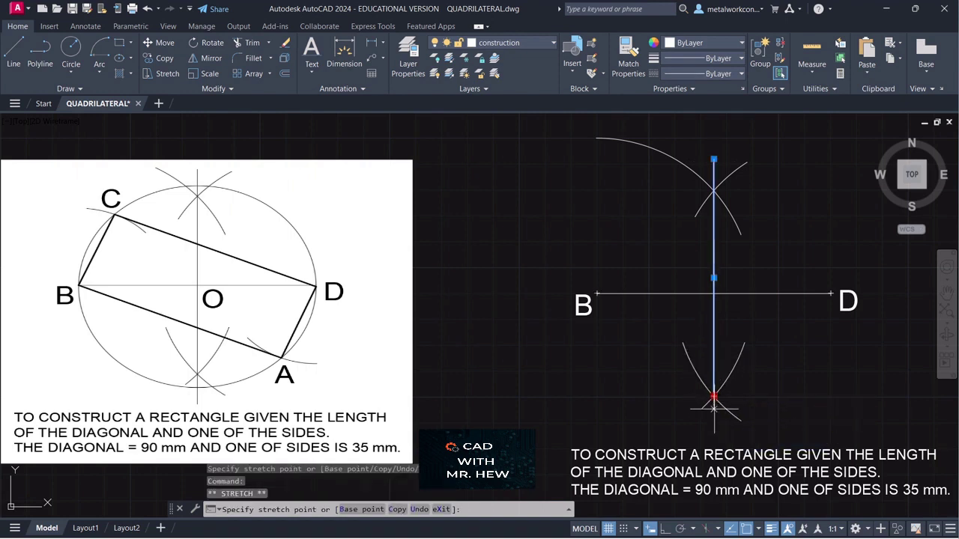
pyautogui.click(713, 431)
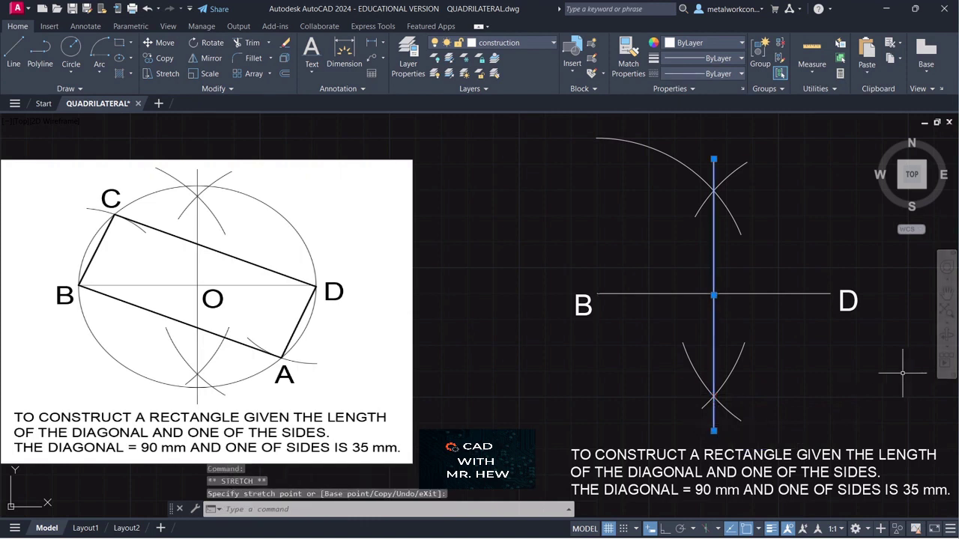
pyautogui.press('Escape')
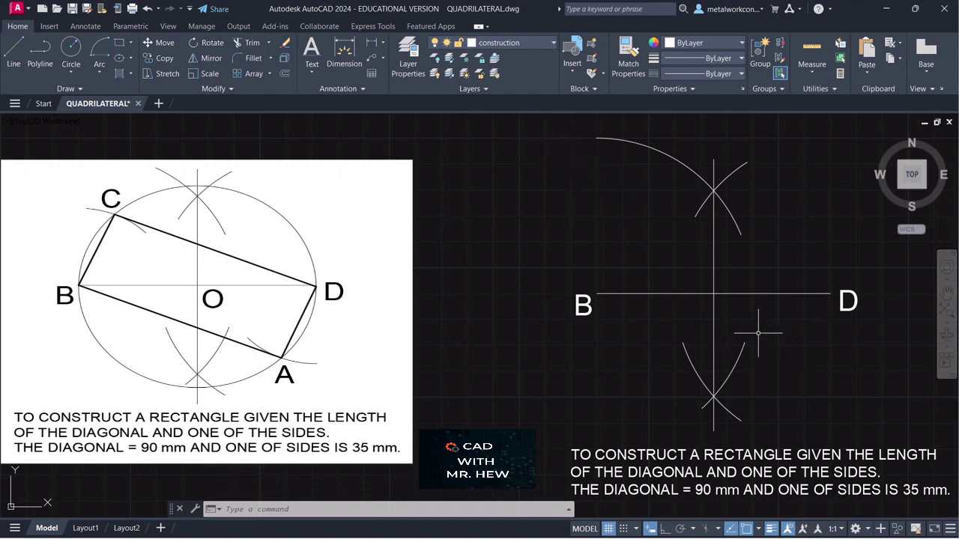
# On the text layer, add a height-8 single-line label O below line BD.
pyautogui.click(509, 43)
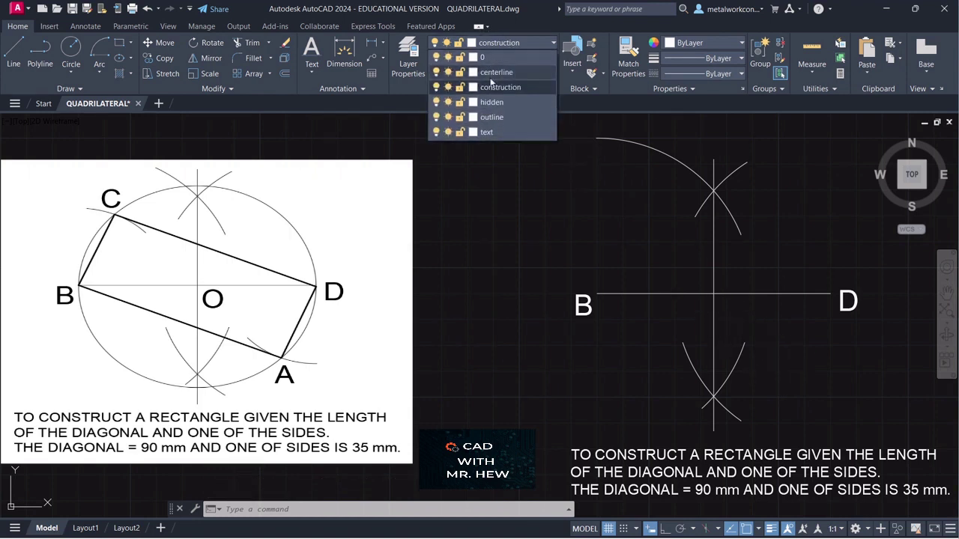
pyautogui.click(494, 132)
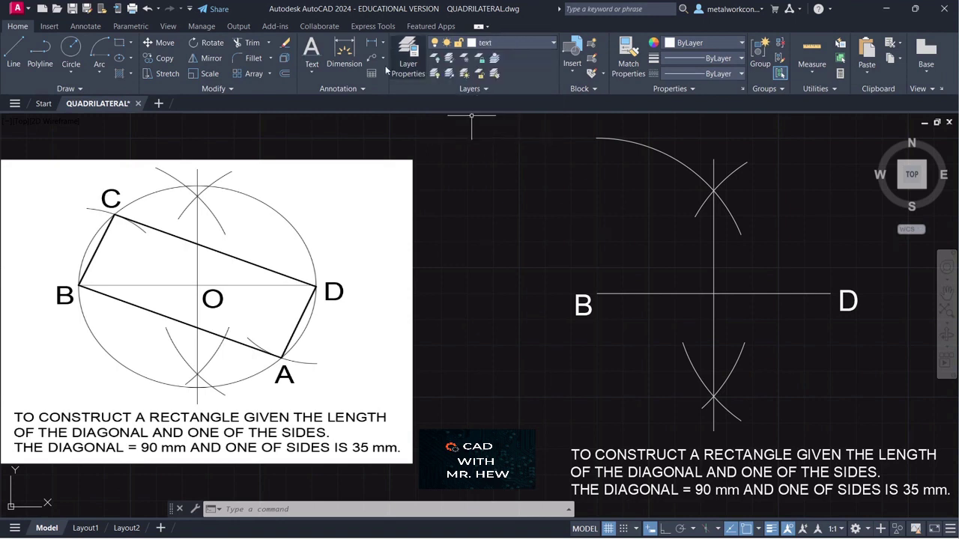
pyautogui.click(310, 69)
pyautogui.click(310, 118)
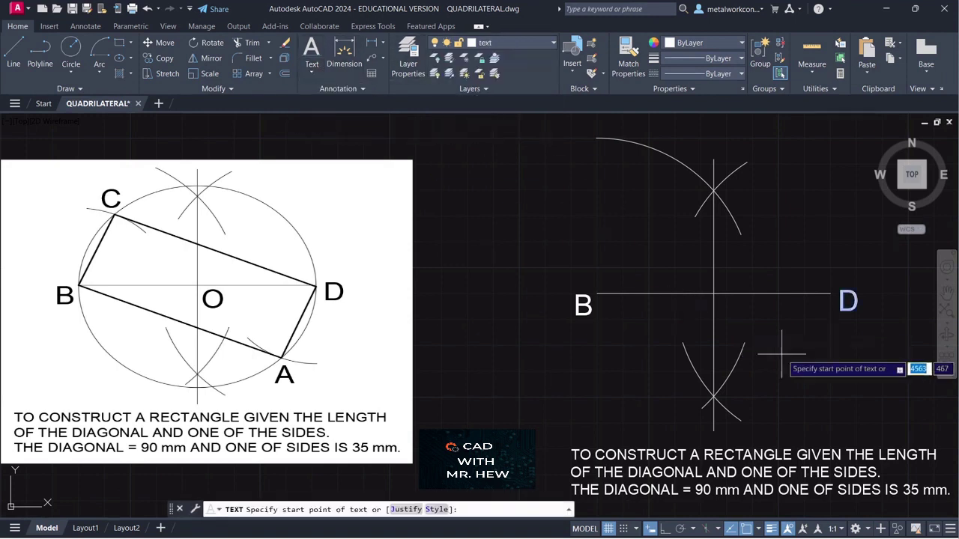
pyautogui.click(727, 318)
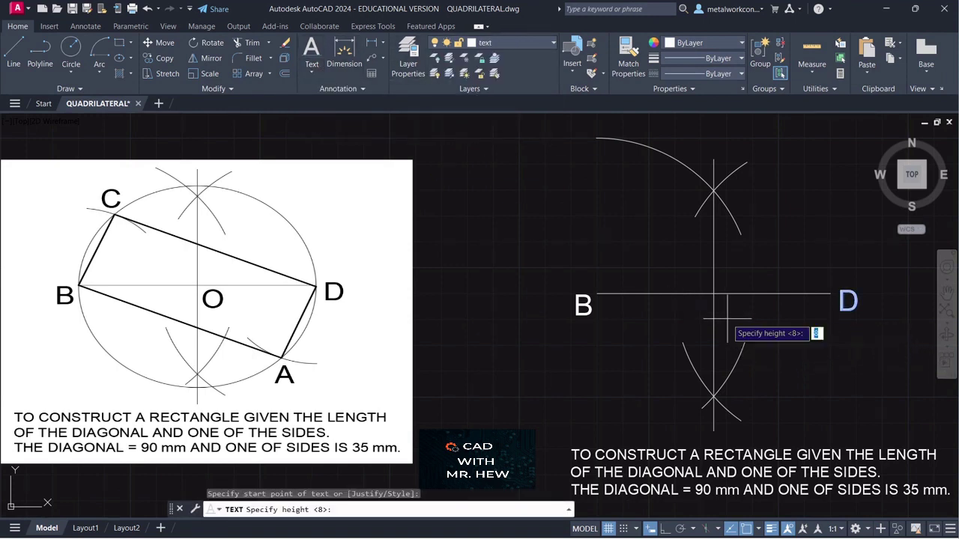
pyautogui.press('Return')
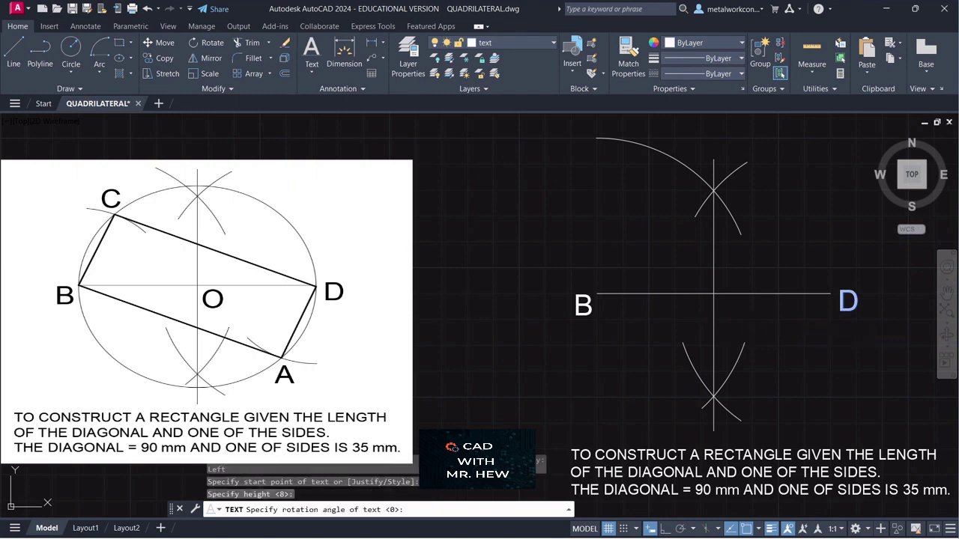
pyautogui.press('Return')
pyautogui.write('O')
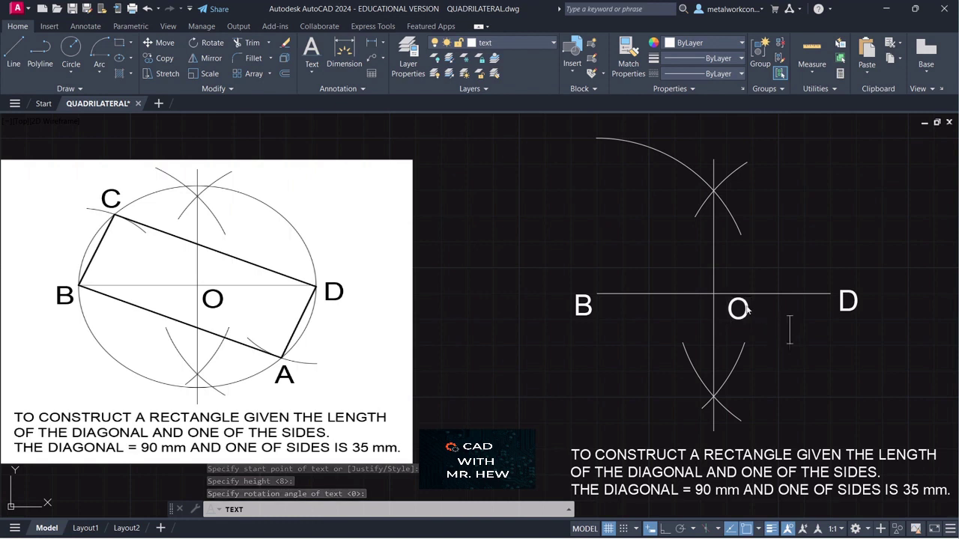
pyautogui.press('Escape')
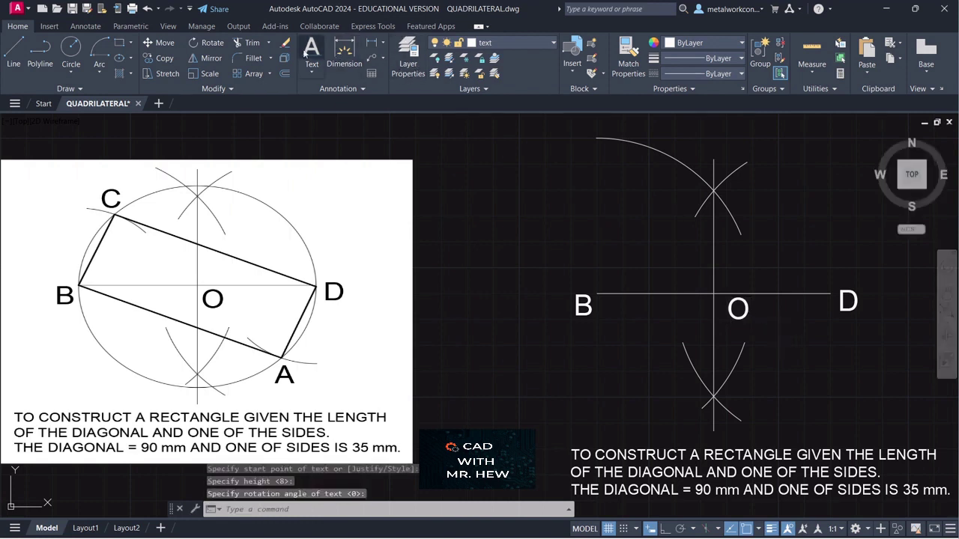
# Move the O label to sit just under the midpoint of BD.
pyautogui.click(165, 45)
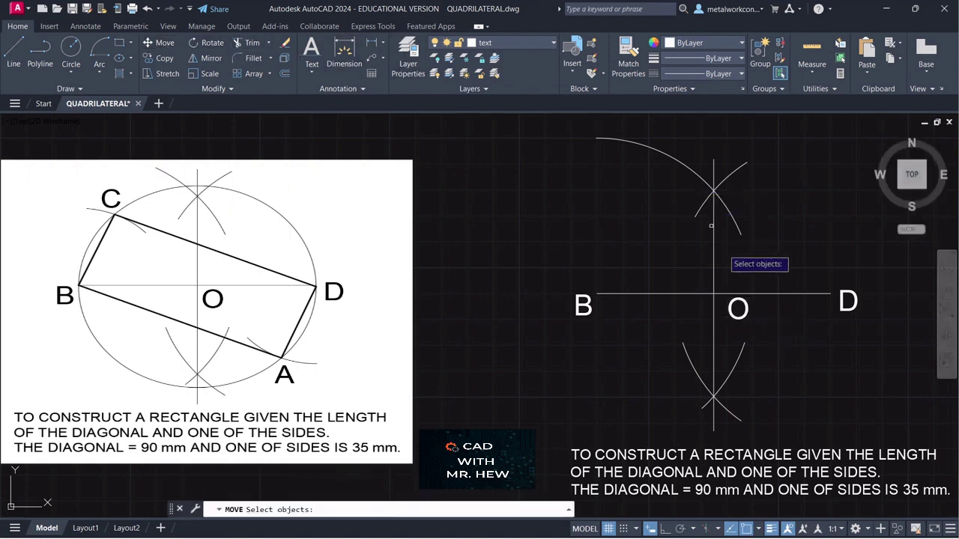
pyautogui.click(738, 310)
pyautogui.press('Return')
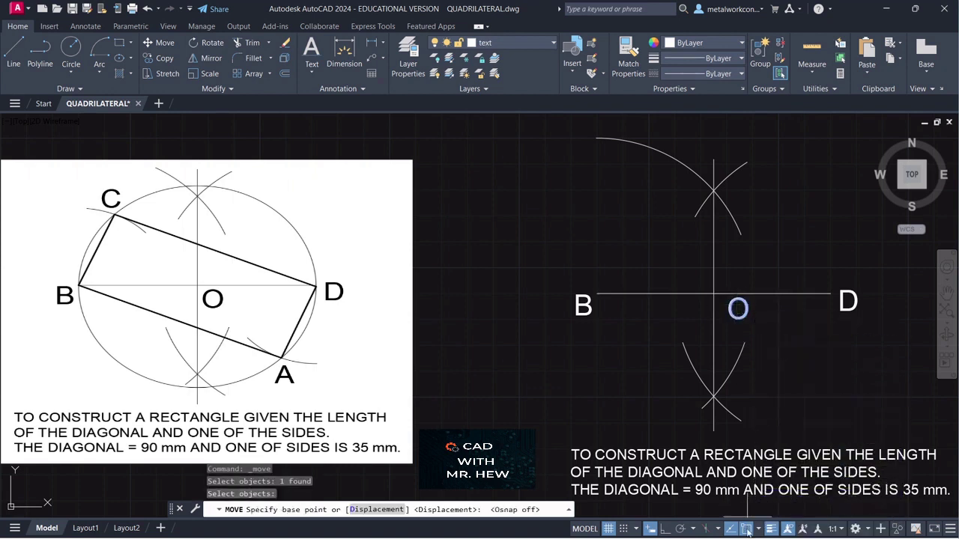
pyautogui.click(735, 306)
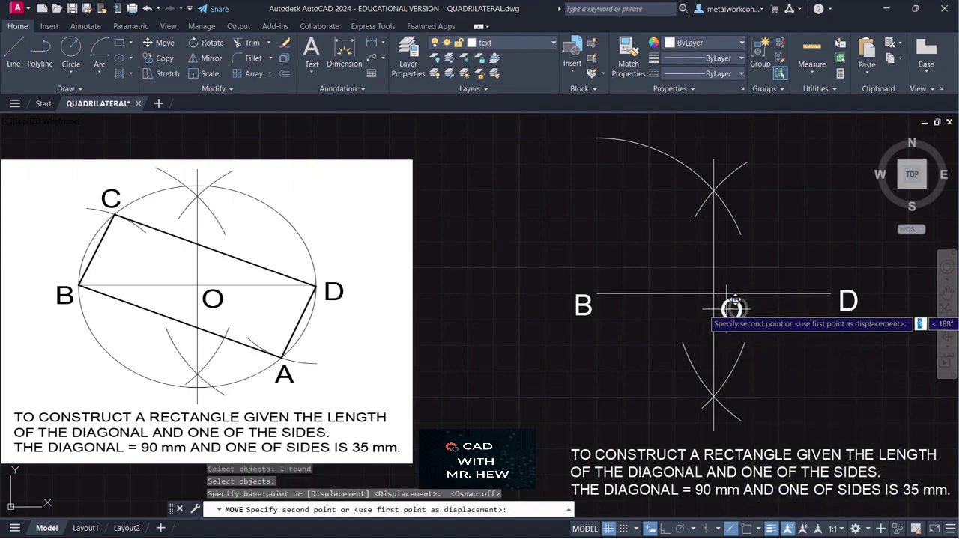
pyautogui.click(725, 308)
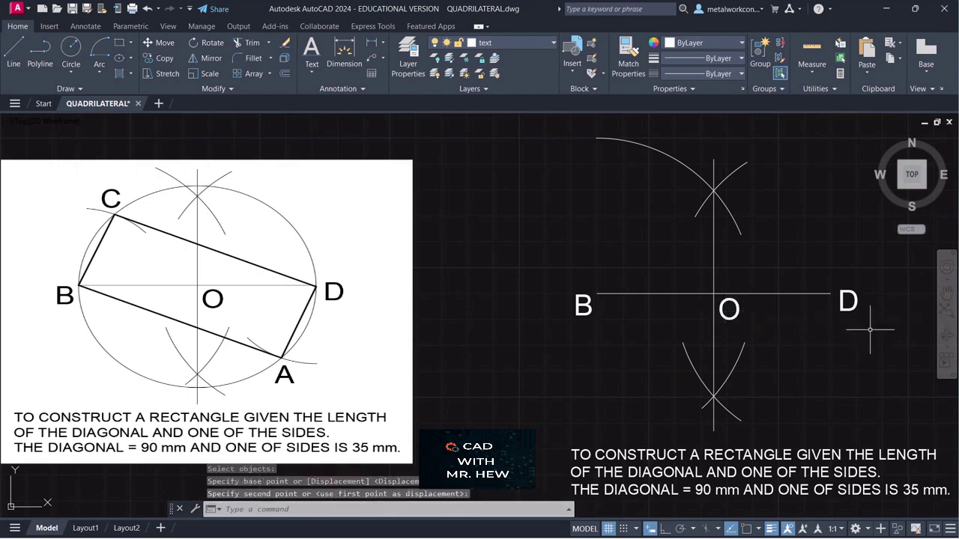
pyautogui.press('Escape')
pyautogui.click(73, 49)
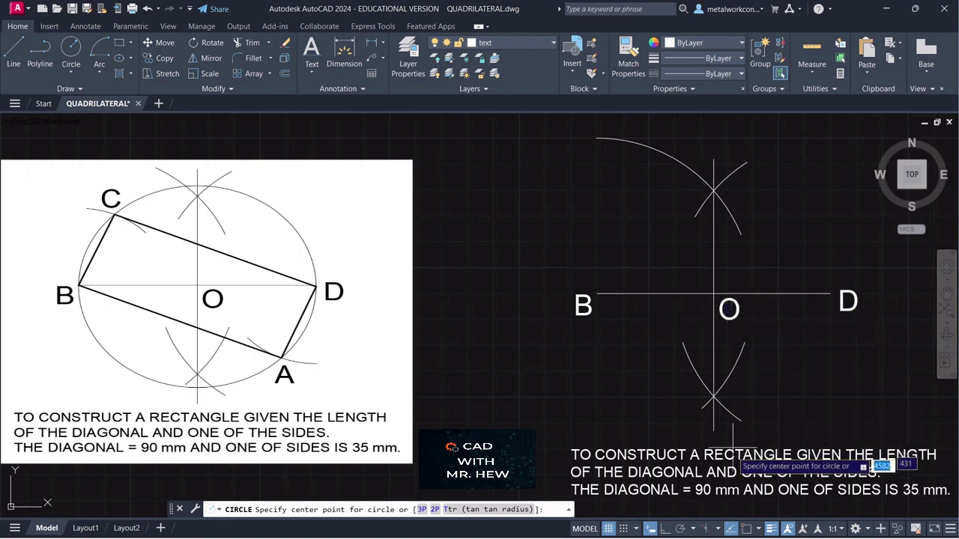
# With Object Snap on, draw a circle centred at O whose radius snaps to point B.
pyautogui.click(747, 529)
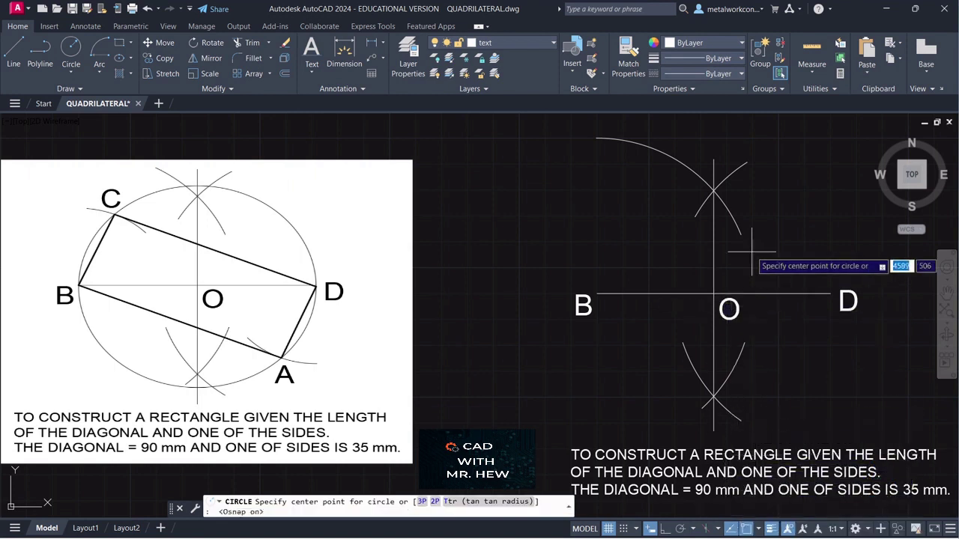
pyautogui.click(713, 294)
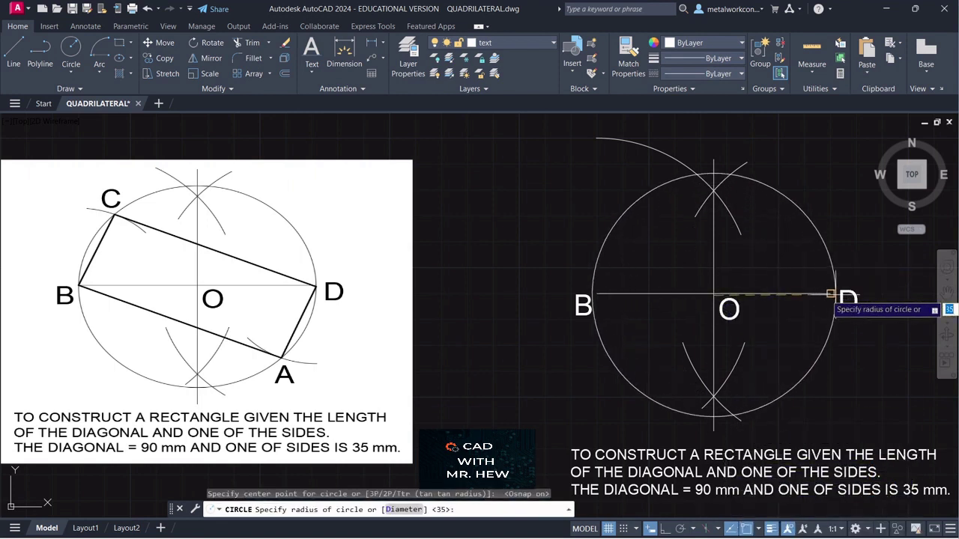
pyautogui.click(596, 294)
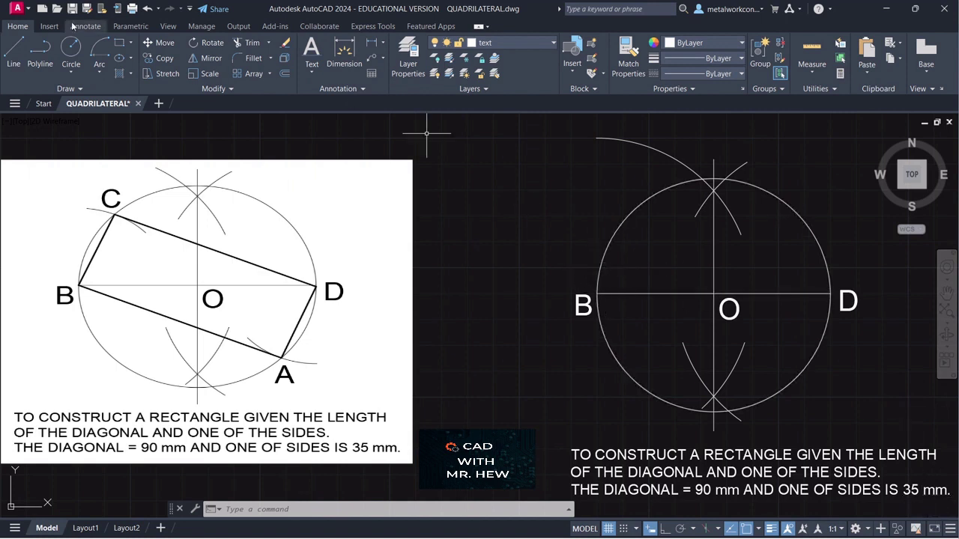
# Draw a Center-Start-End arc of radius 35 centred on B, crossing the circle's upper left.
pyautogui.click(103, 72)
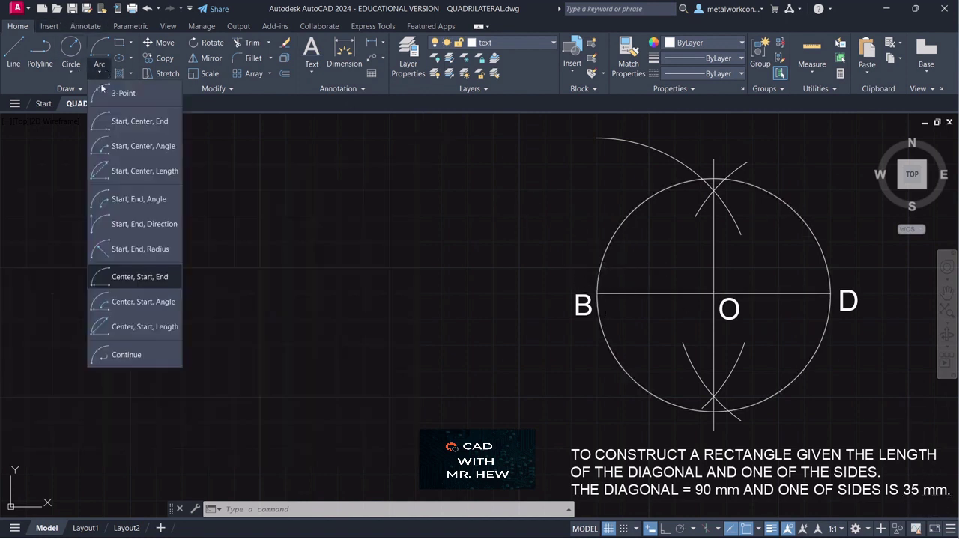
pyautogui.click(141, 278)
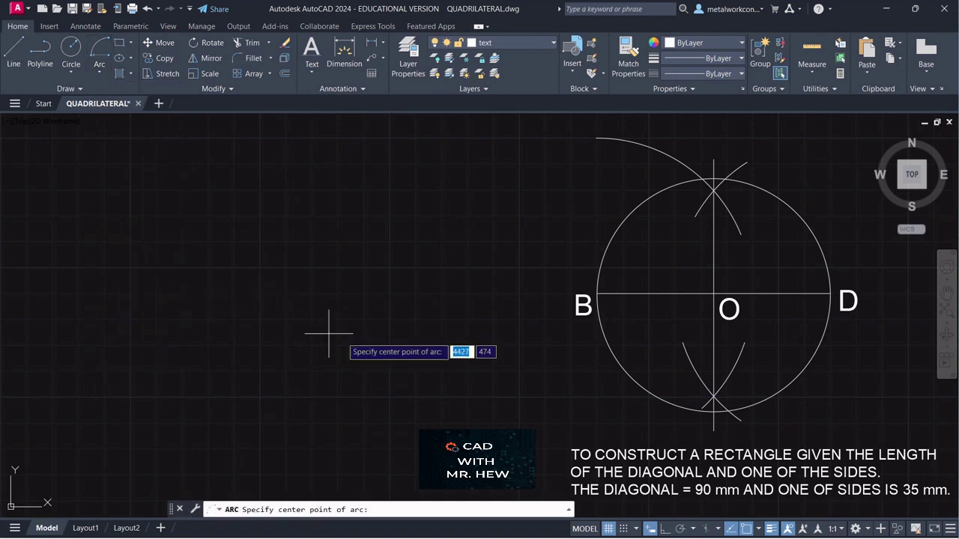
pyautogui.click(597, 296)
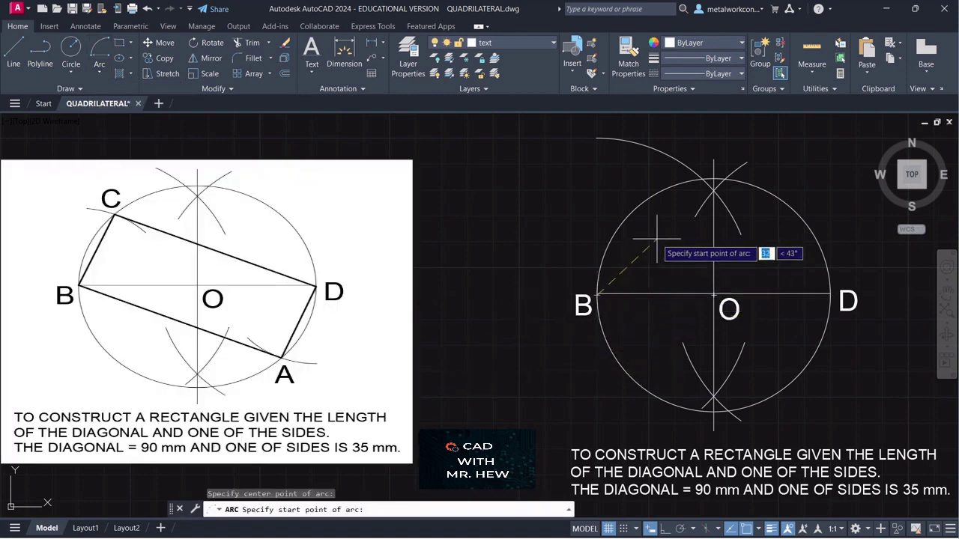
pyautogui.press('Return')
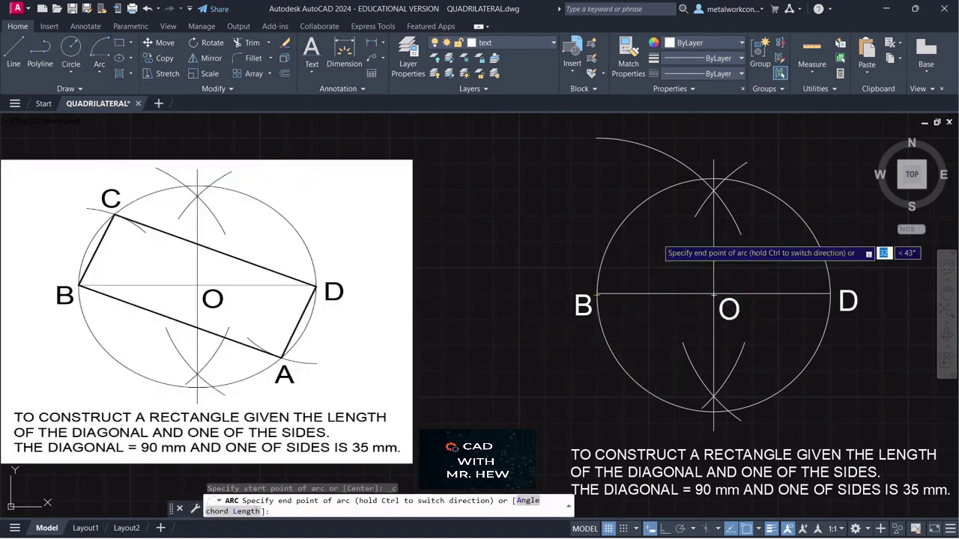
pyautogui.click(606, 188)
pyautogui.press('Return')
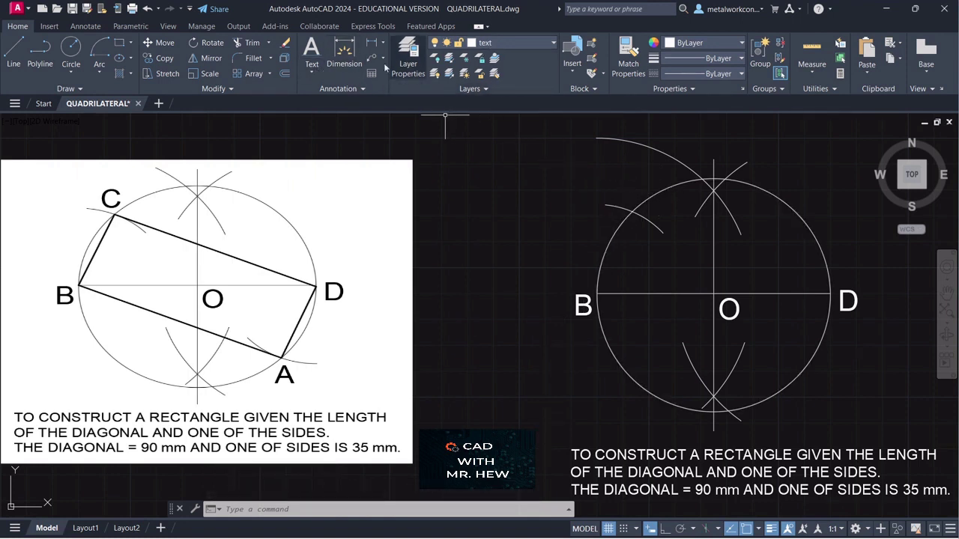
pyautogui.click(312, 72)
pyautogui.click(329, 120)
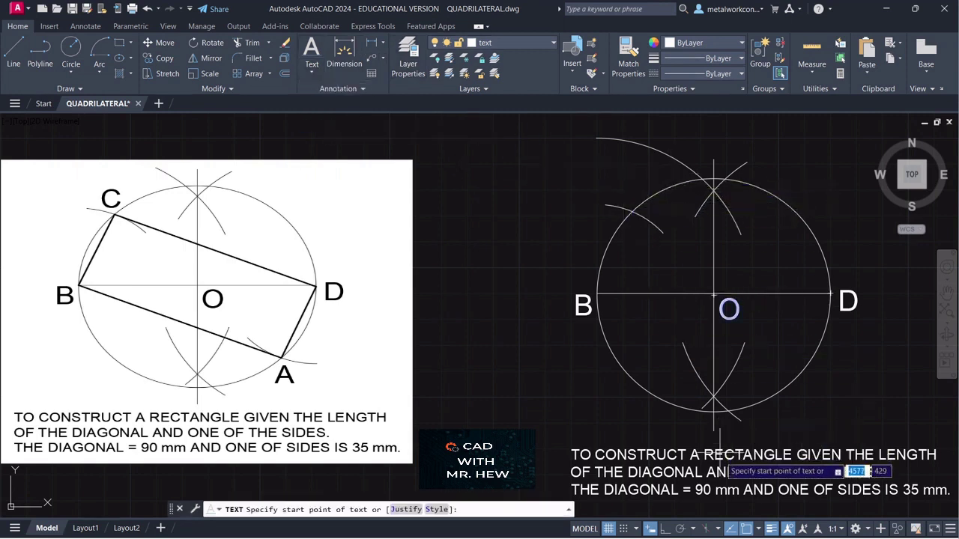
# With Osnap off, place a single-line label C near the upper-left crossing at default height and rotation.
pyautogui.press('F3')
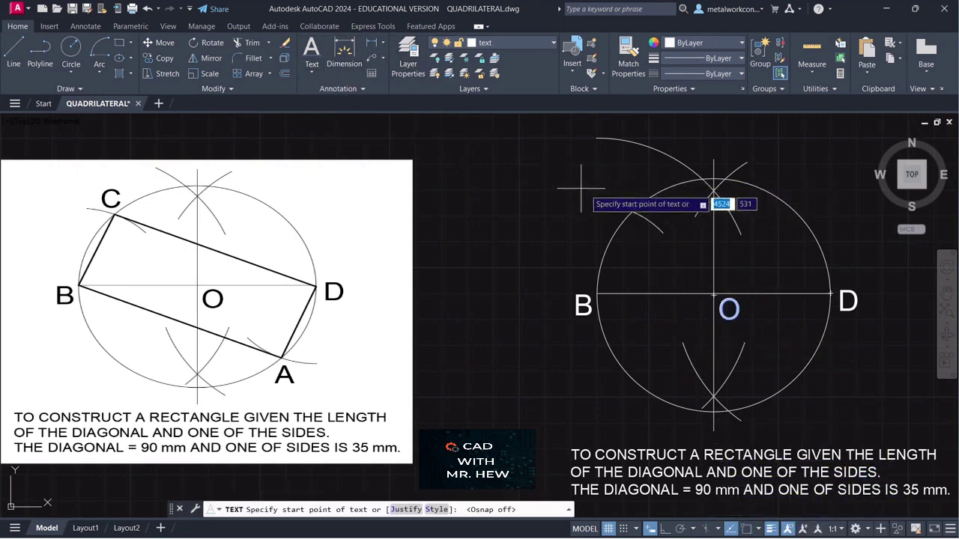
pyautogui.click(624, 203)
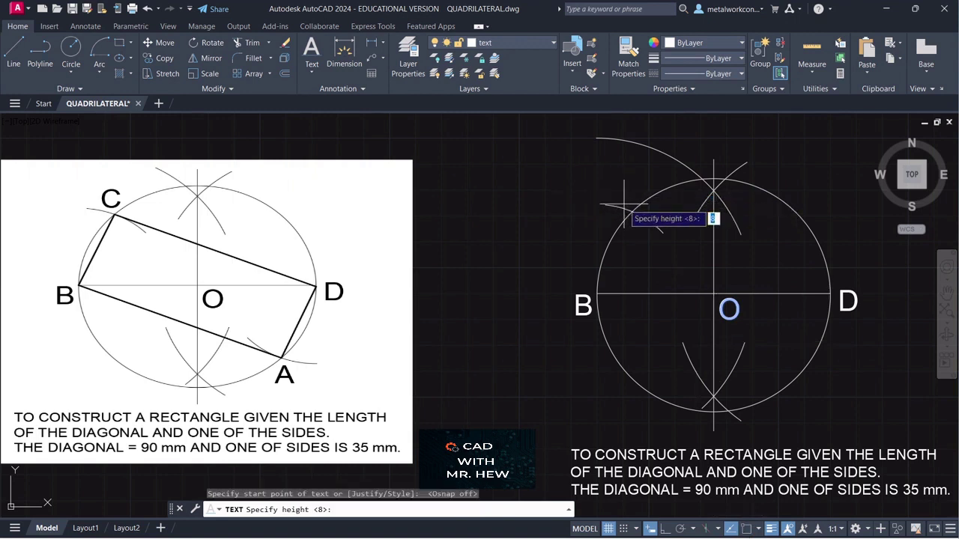
pyautogui.press('Return')
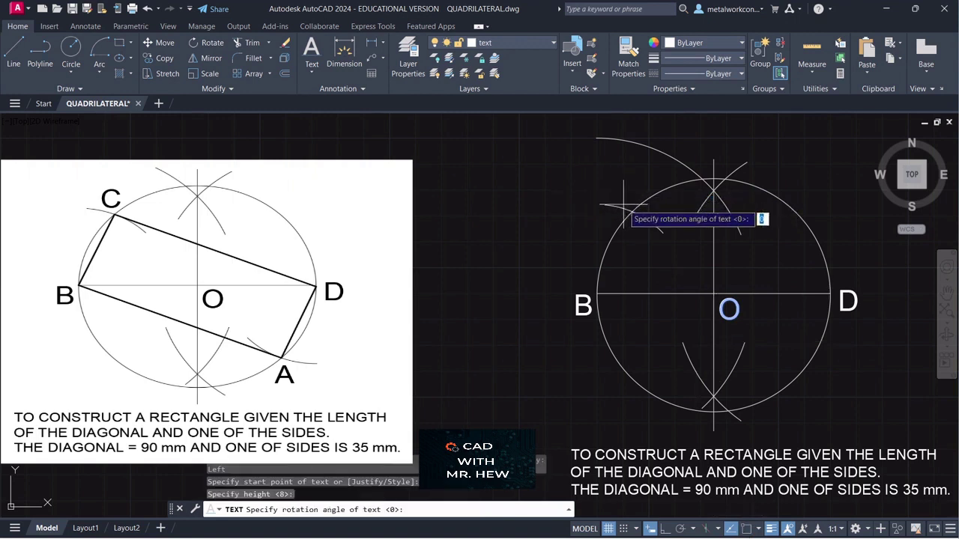
pyautogui.press('Return')
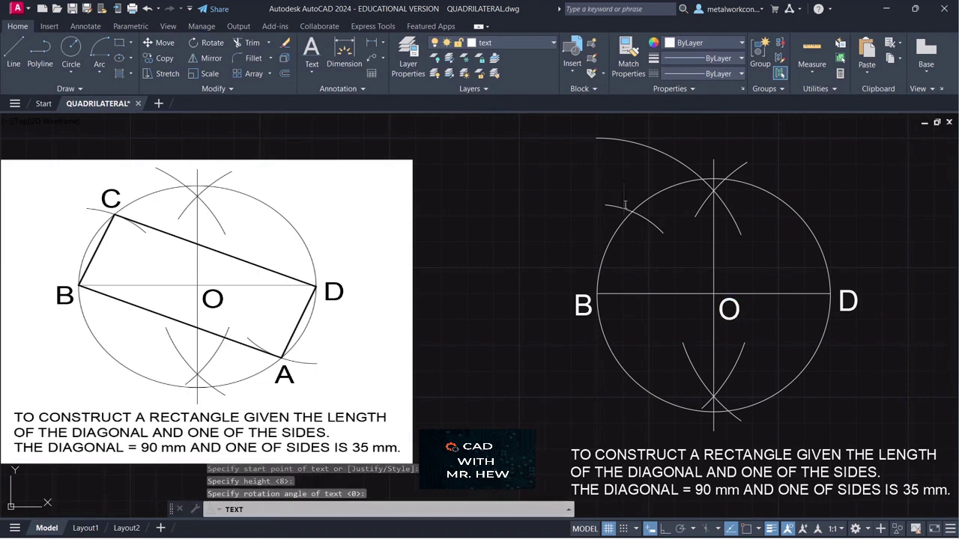
pyautogui.write('C')
pyautogui.click(671, 231)
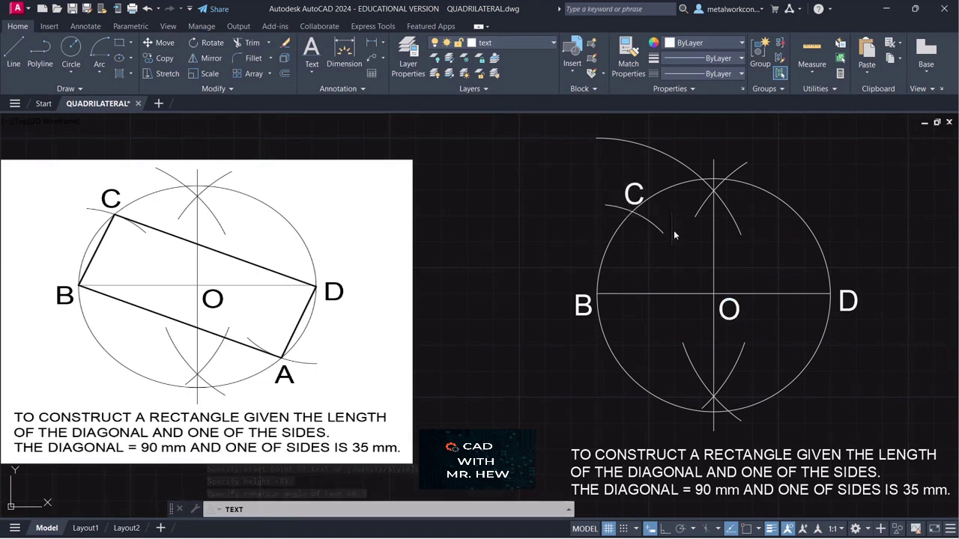
pyautogui.press('Return')
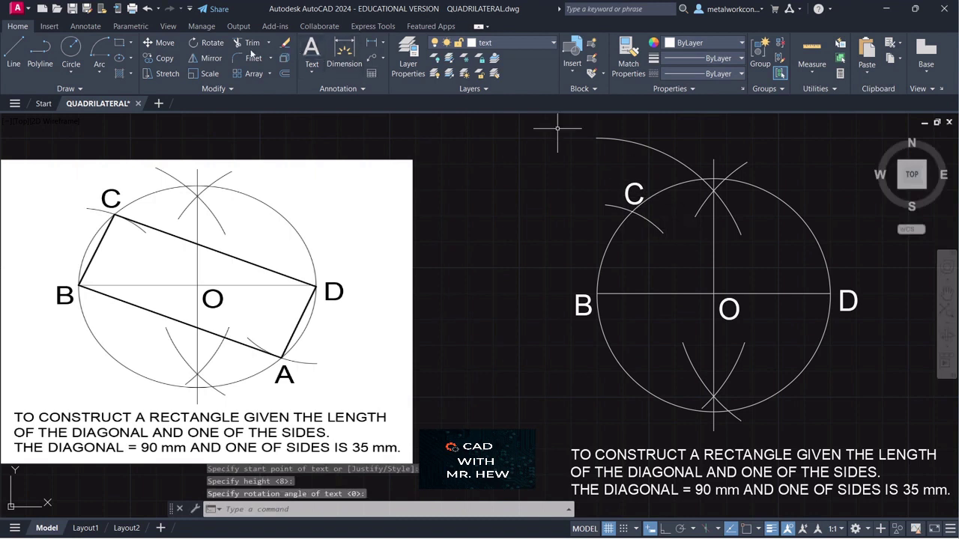
# Move the C label slightly to sit beside the arc crossing.
pyautogui.click(154, 46)
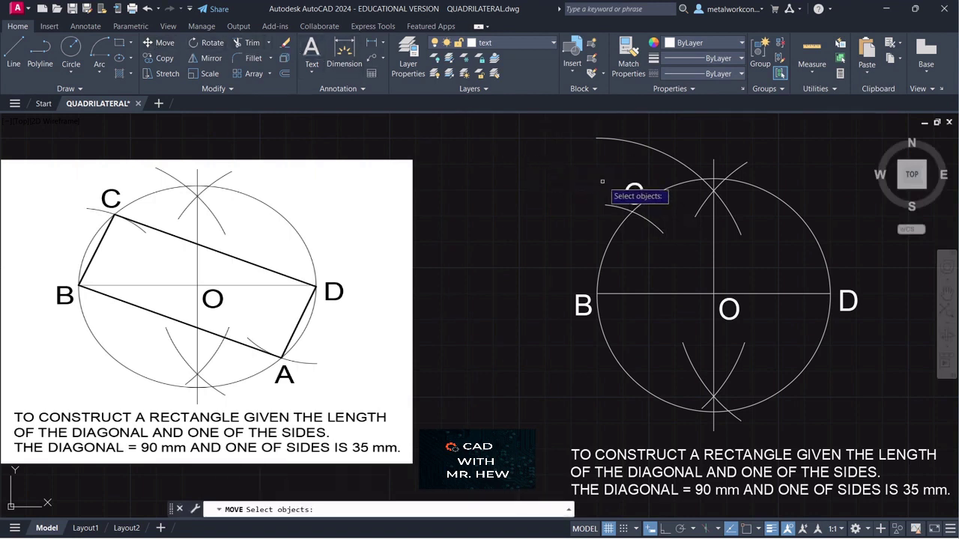
pyautogui.click(632, 195)
pyautogui.press('Return')
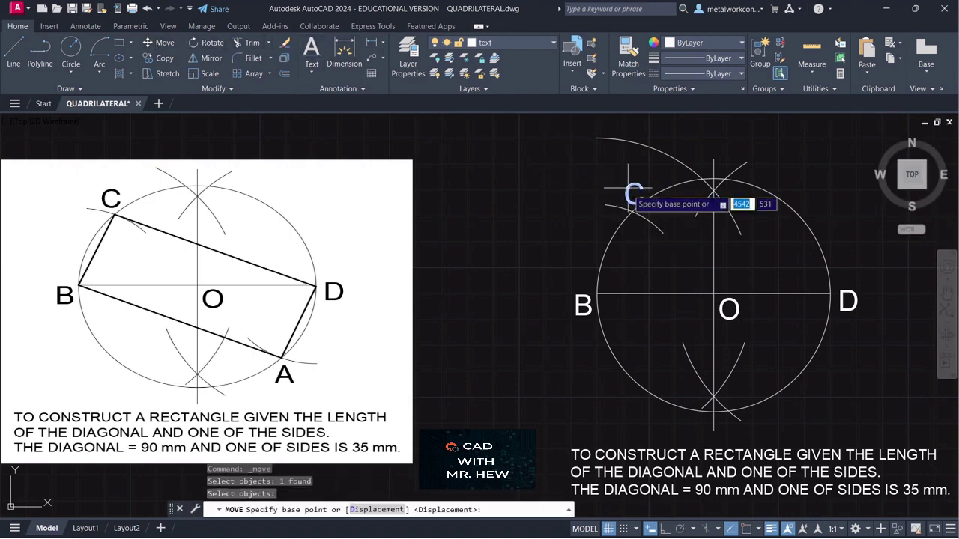
pyautogui.click(627, 194)
pyautogui.click(627, 194)
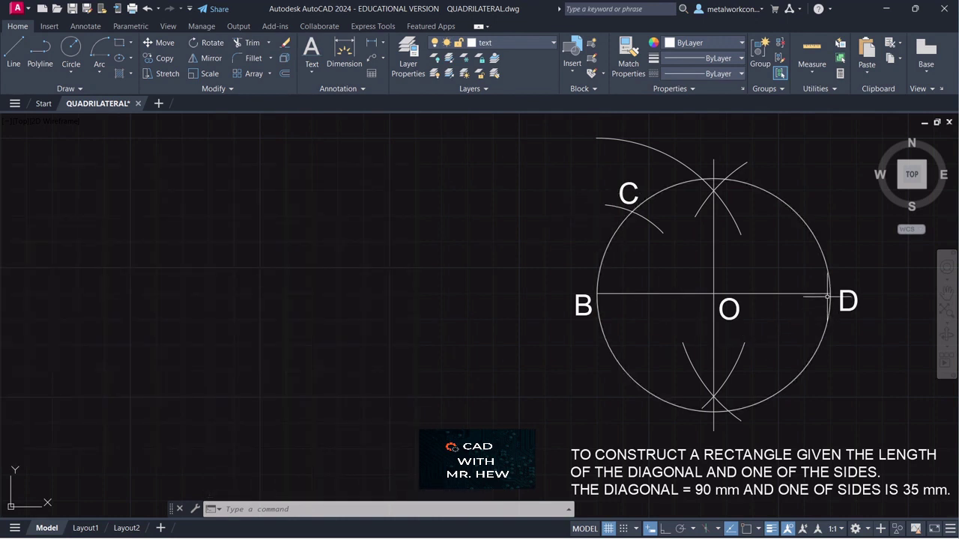
# Draw a radius-35 Center-Start-End arc centred on D that crosses the circle's lower right.
pyautogui.click(99, 72)
pyautogui.click(132, 277)
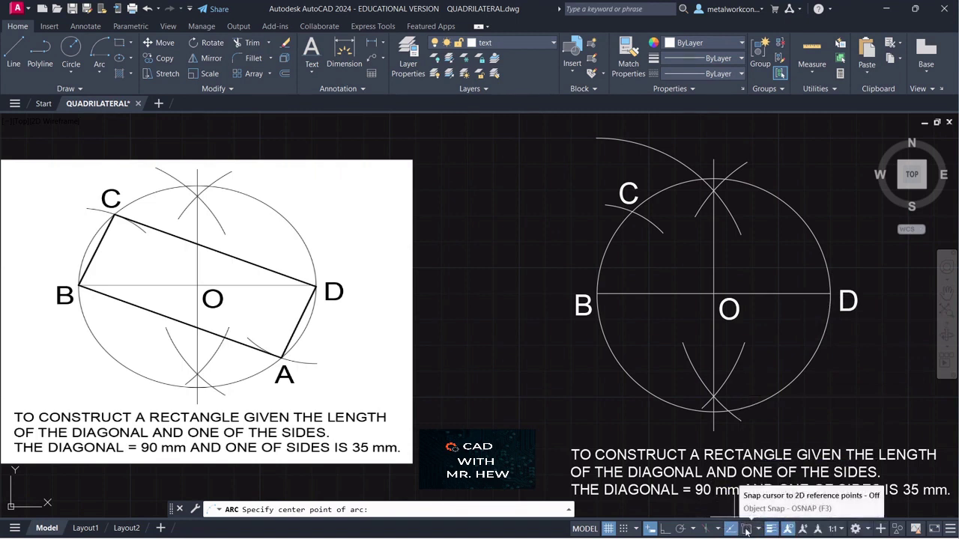
pyautogui.click(746, 528)
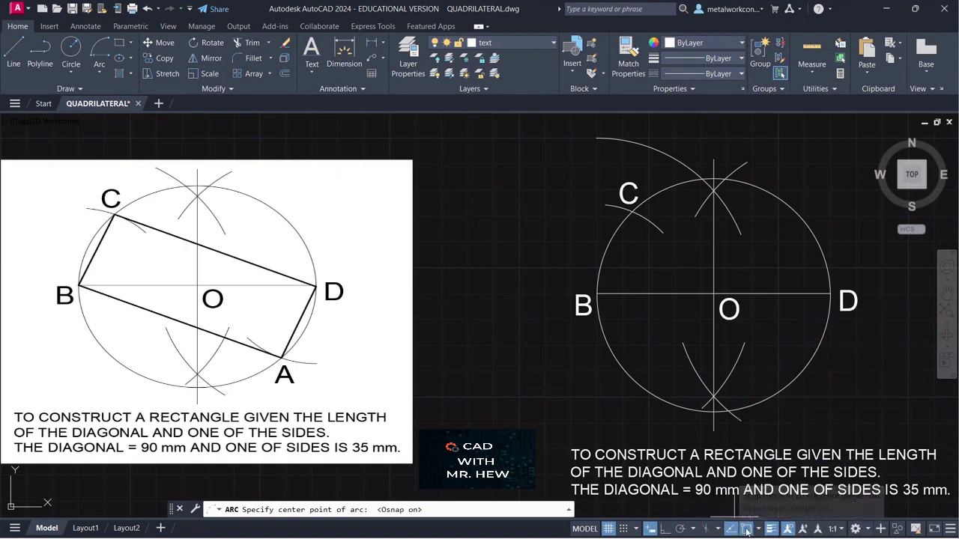
pyautogui.click(827, 293)
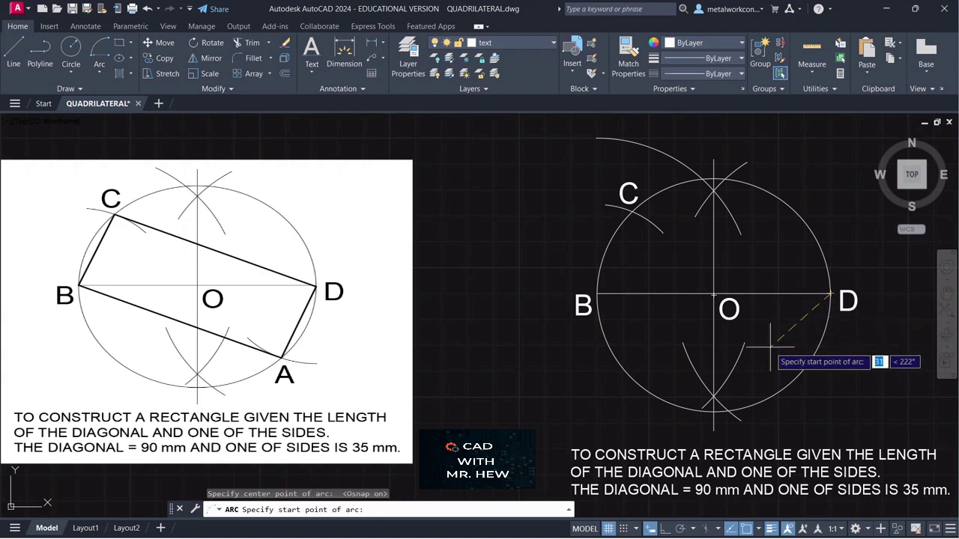
pyautogui.write('35')
pyautogui.press('Return')
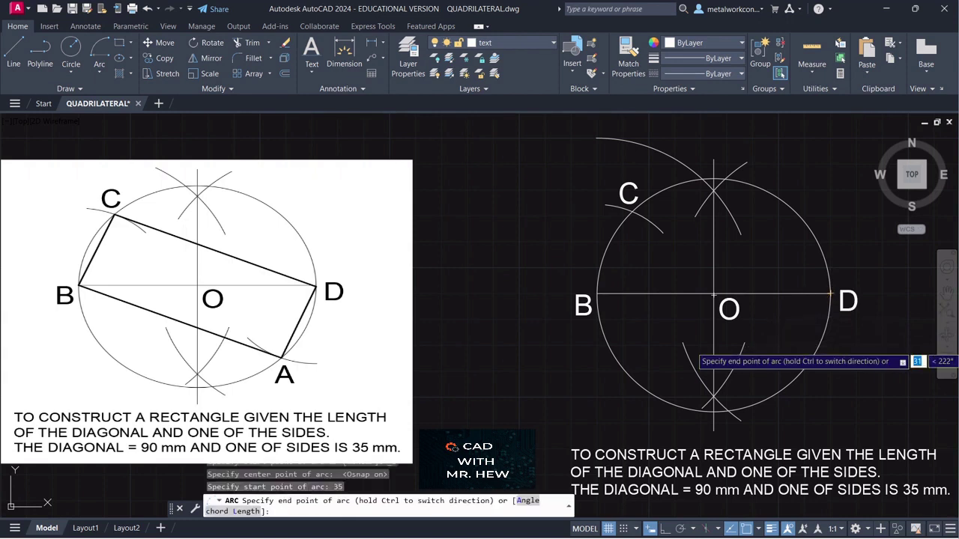
pyautogui.click(824, 393)
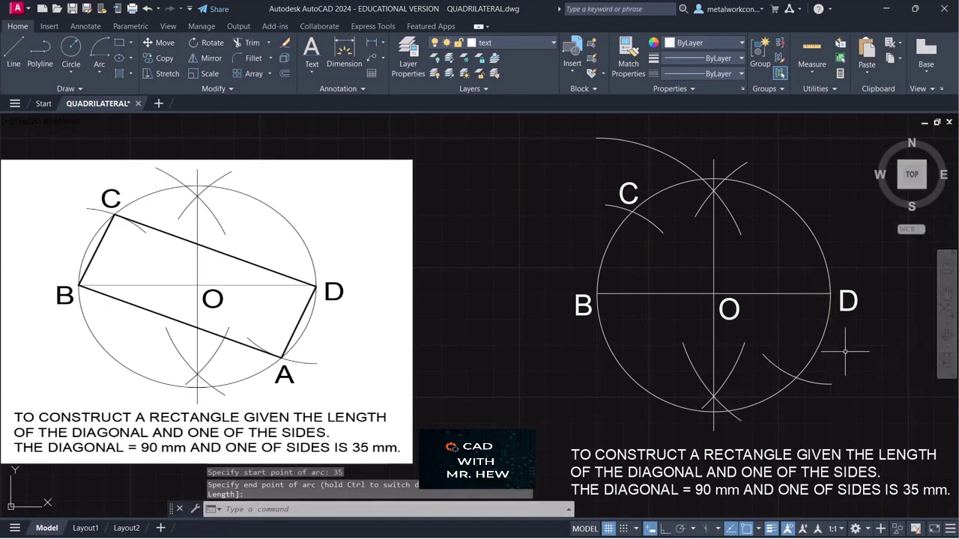
pyautogui.click(808, 380)
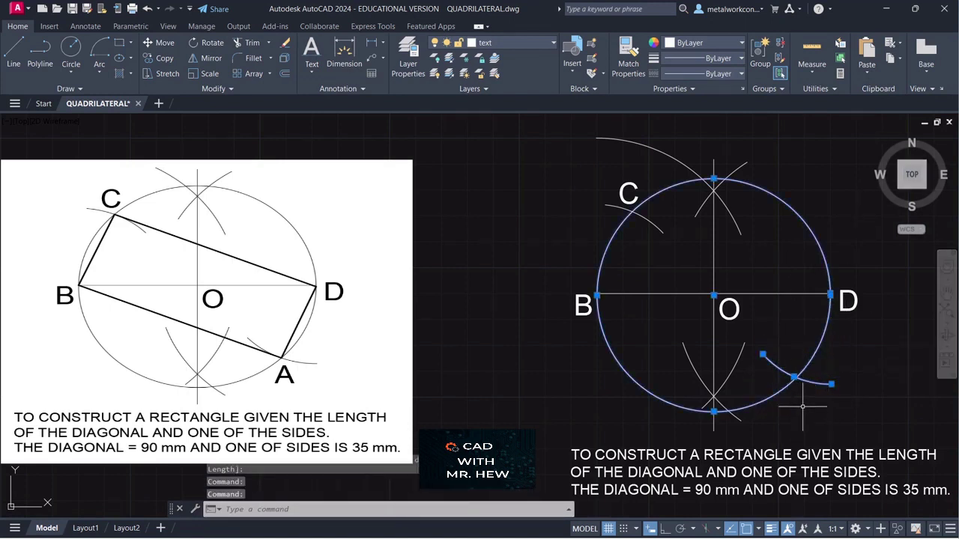
pyautogui.press('Escape')
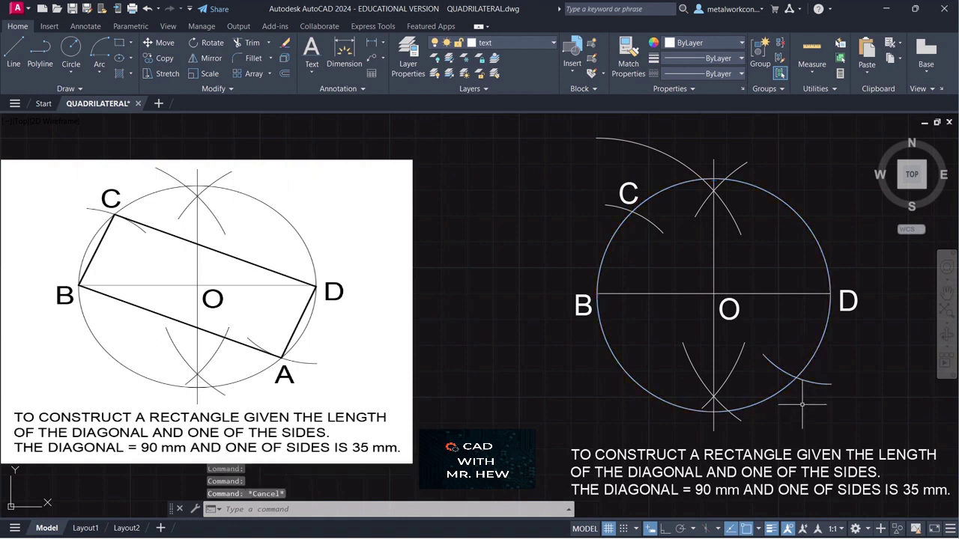
# Add a single-line label A near the lower-right crossing at height 8 and rotation 0.
pyautogui.click(307, 71)
pyautogui.click(307, 125)
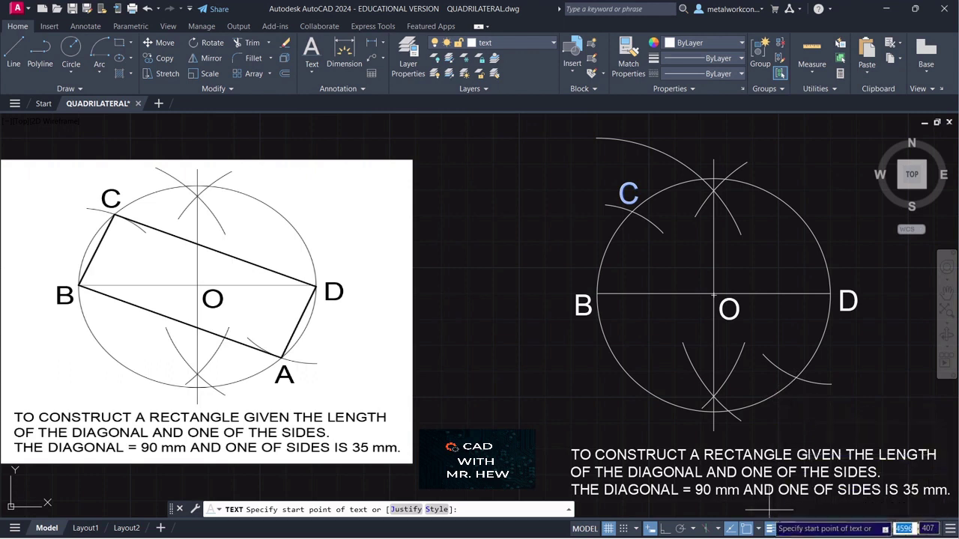
pyautogui.click(746, 529)
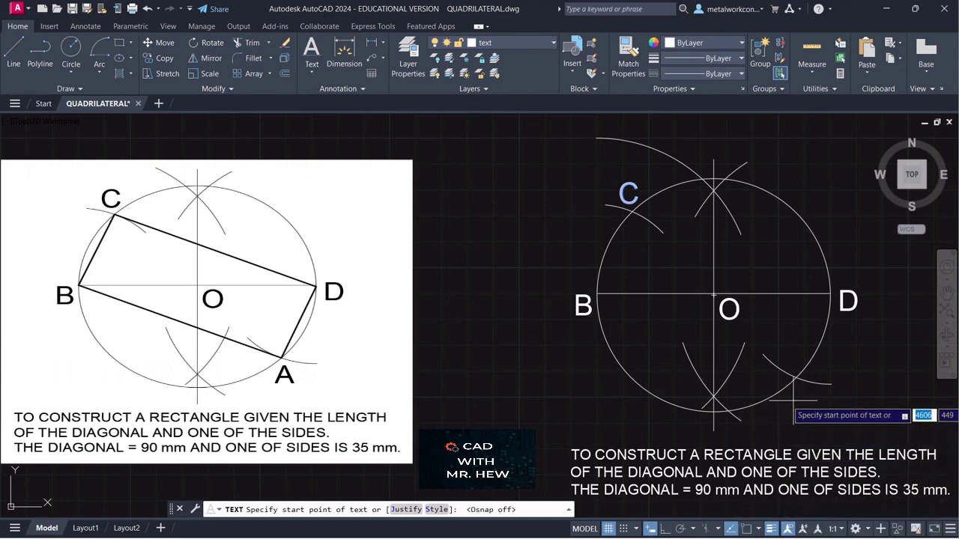
pyautogui.click(793, 402)
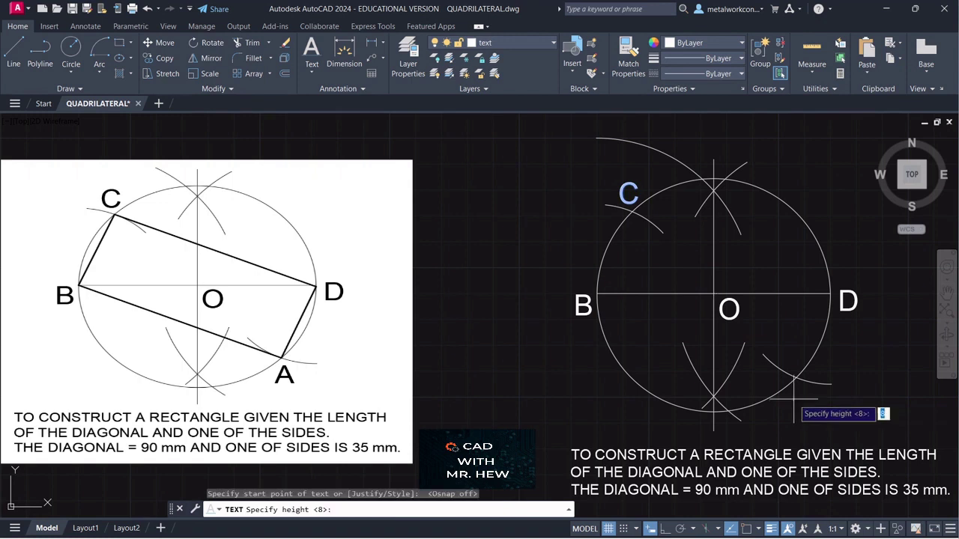
pyautogui.press('Return')
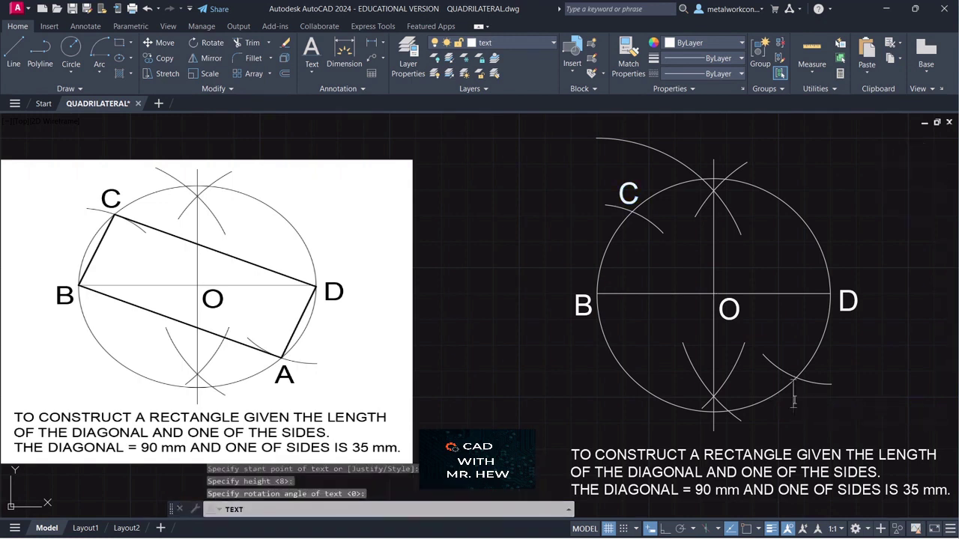
pyautogui.press('Return')
pyautogui.write('A')
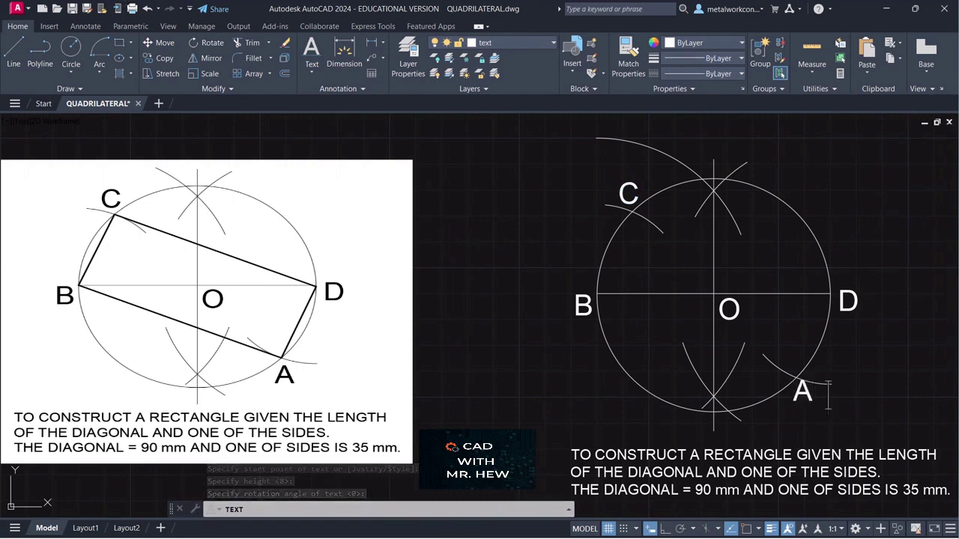
pyautogui.press('Return')
pyautogui.press('Return')
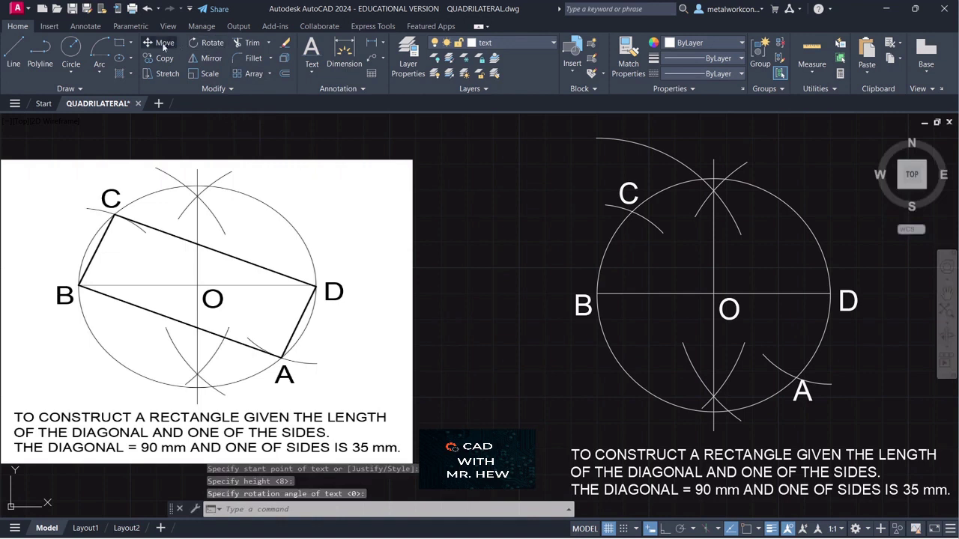
# Move the A label slightly down-left into place.
pyautogui.click(164, 43)
pyautogui.click(800, 393)
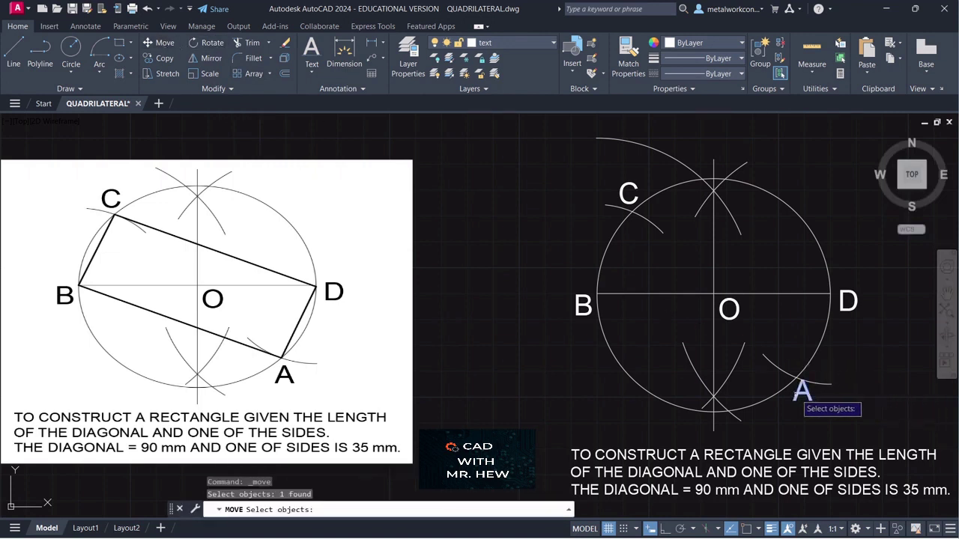
pyautogui.press('Return')
pyautogui.click(800, 393)
pyautogui.click(797, 398)
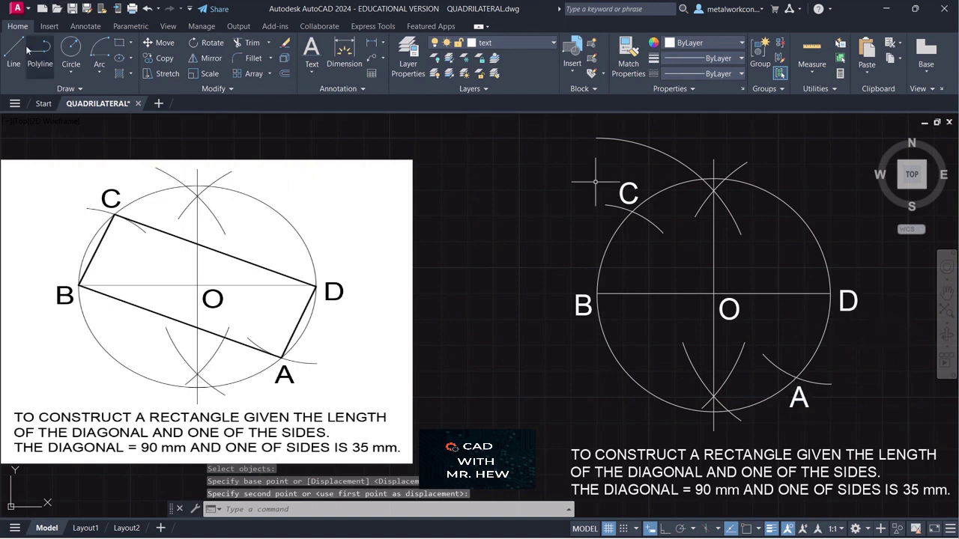
# Make construction the current layer and turn on Object Snap for line drawing.
pyautogui.click(542, 43)
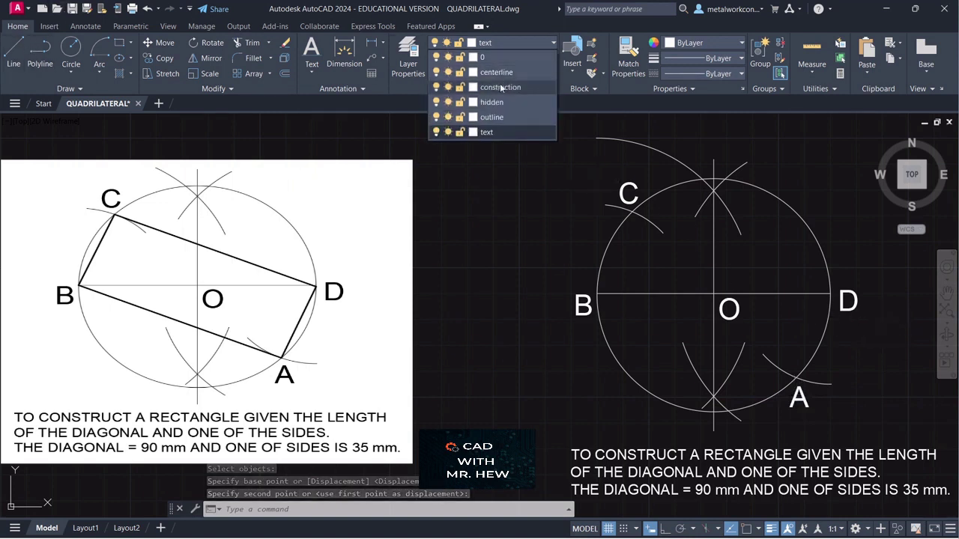
pyautogui.click(500, 87)
pyautogui.click(14, 53)
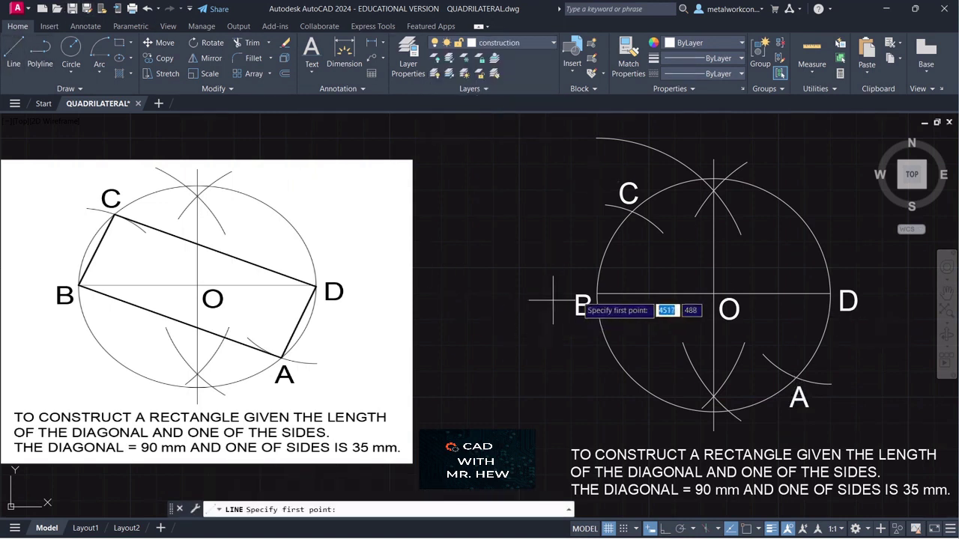
pyautogui.click(746, 529)
pyautogui.press('Escape')
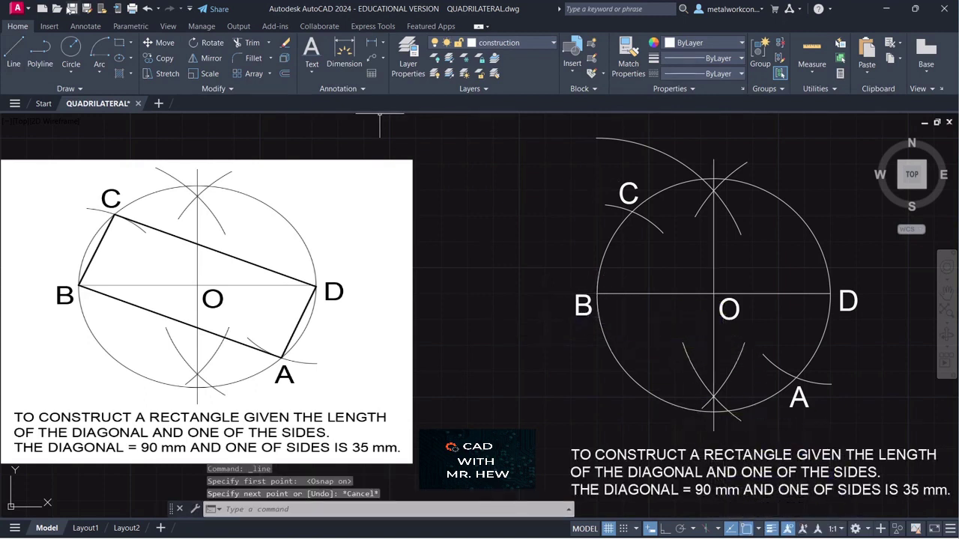
pyautogui.press('Return')
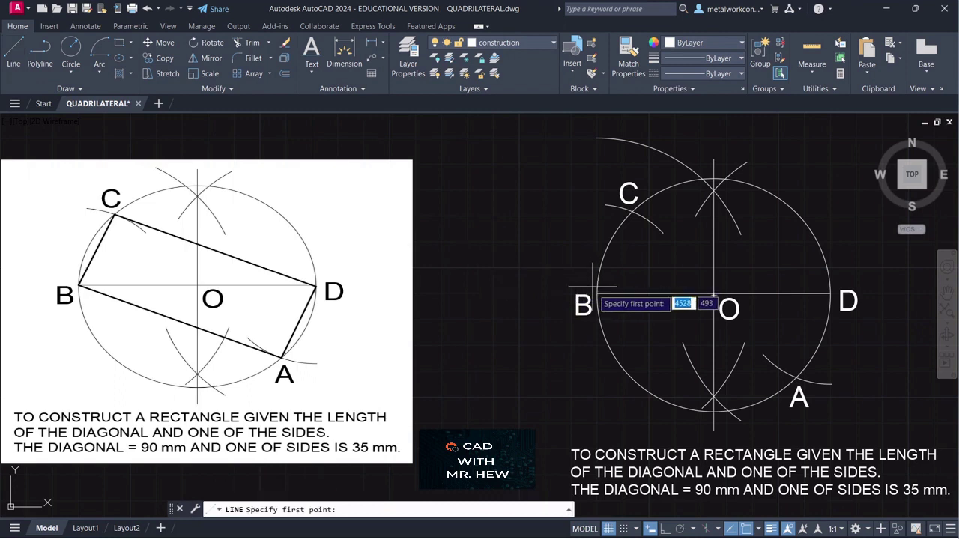
# Draw connected lines from B to A, A to D, and D to C.
pyautogui.click(597, 296)
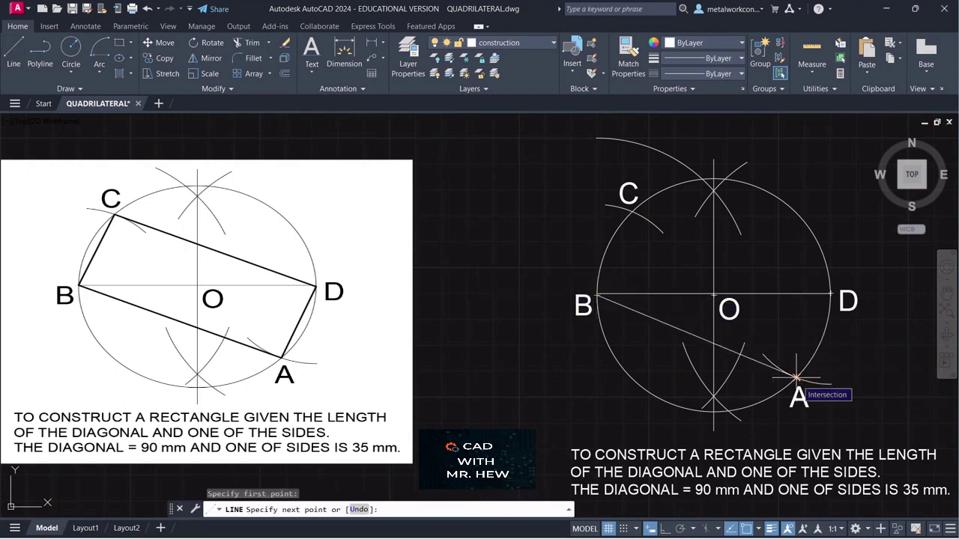
pyautogui.click(796, 378)
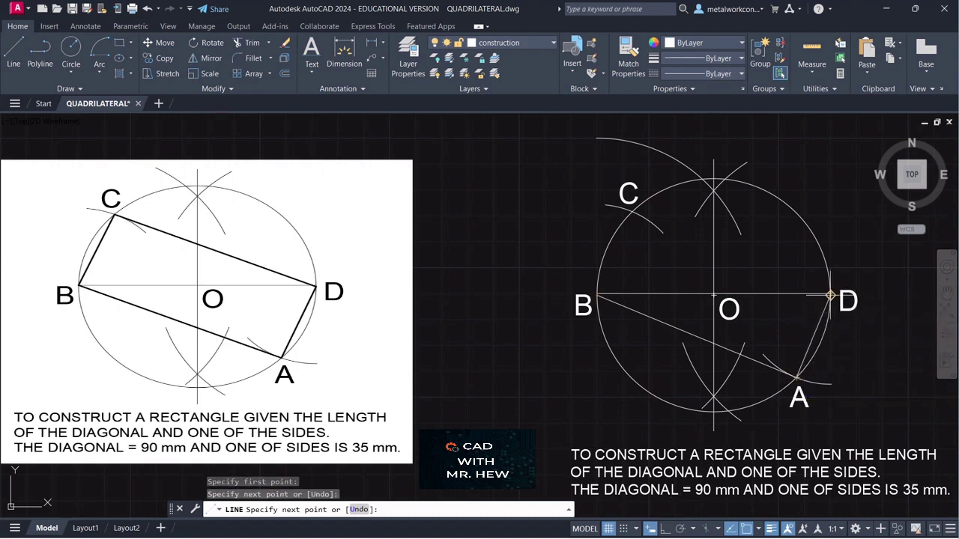
pyautogui.click(830, 296)
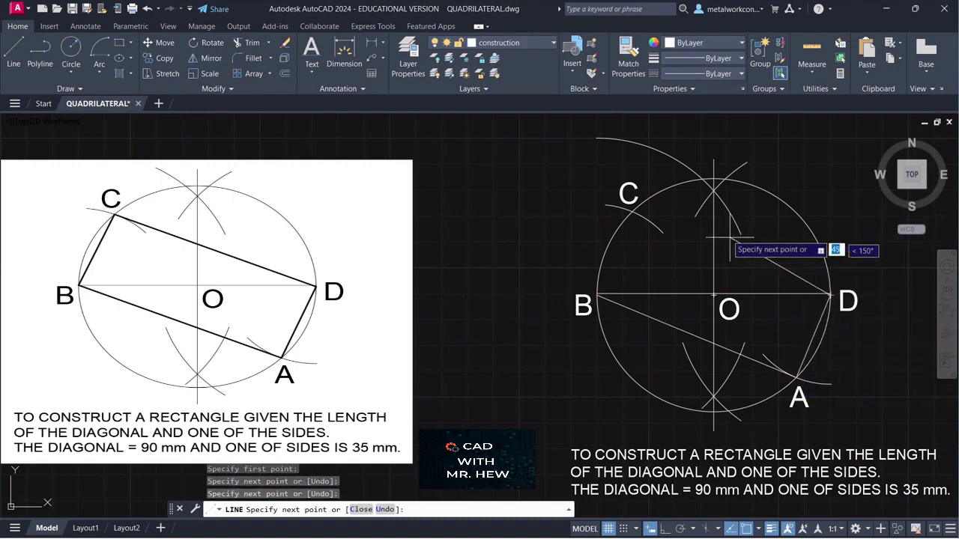
pyautogui.click(631, 212)
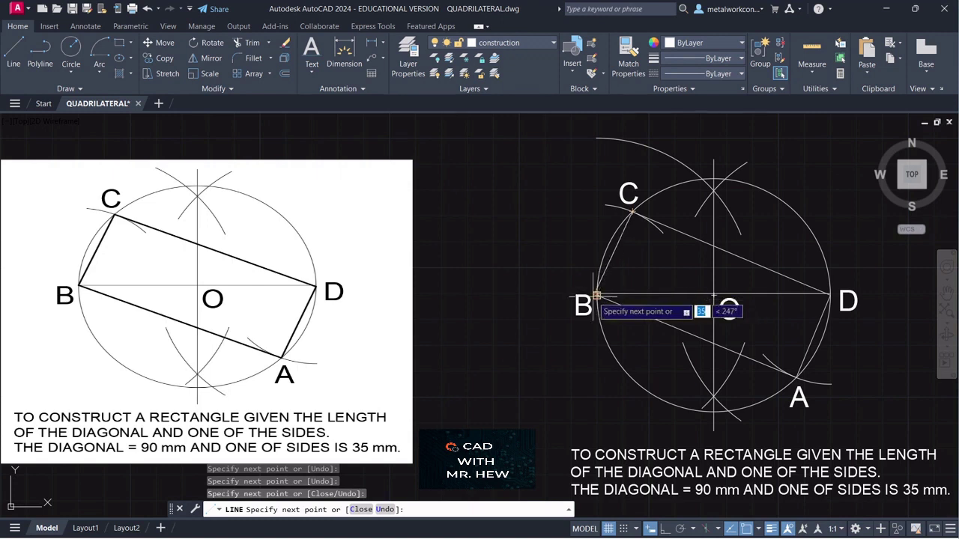
pyautogui.scroll(3, 595, 296)
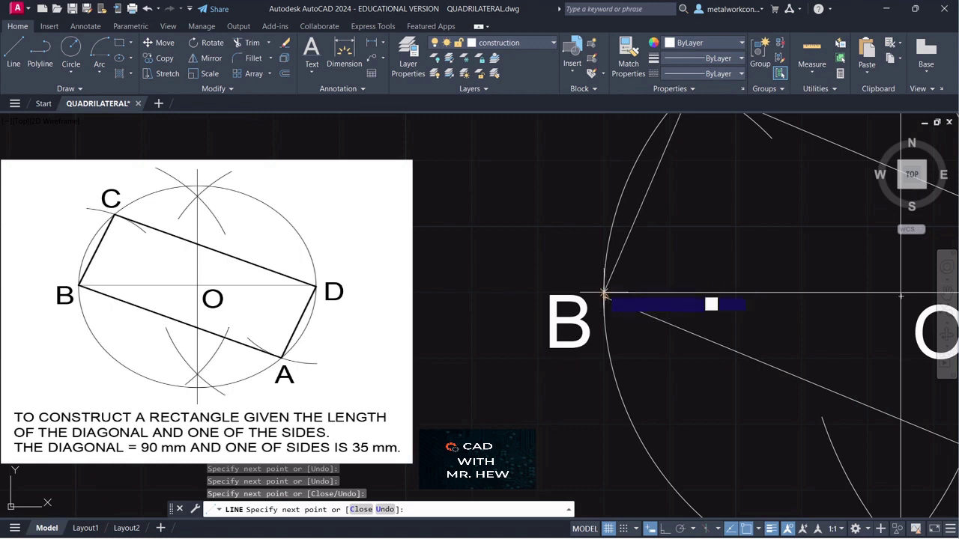
# Draw the closing side from C to B, then continue the line back to A.
pyautogui.click(604, 293)
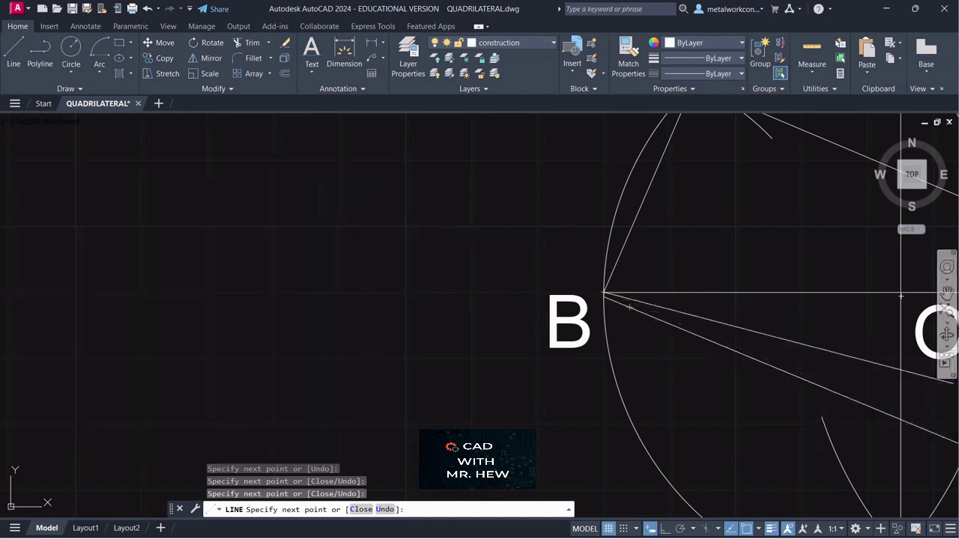
pyautogui.click(946, 293)
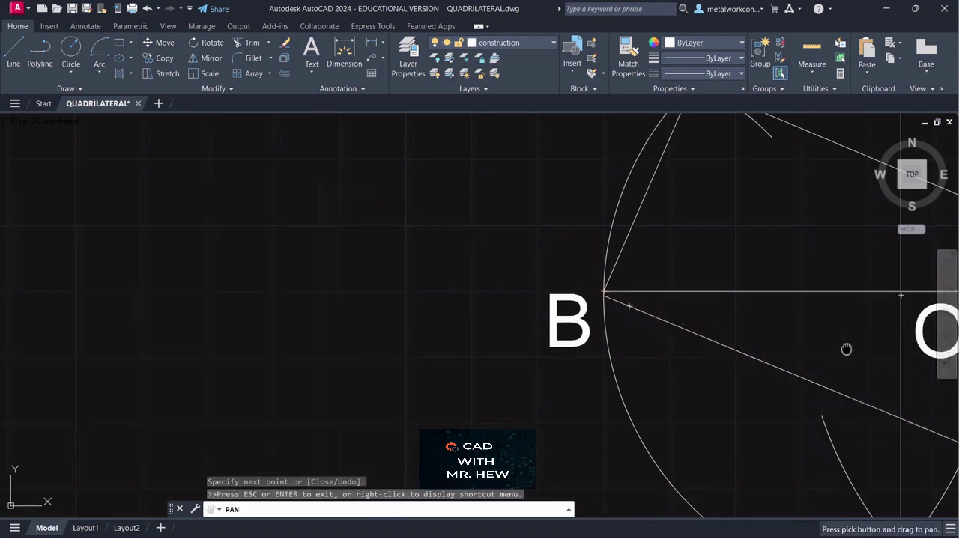
pyautogui.moveTo(845, 349); pyautogui.dragTo(697, 247)
pyautogui.moveTo(839, 302); pyautogui.dragTo(729, 249)
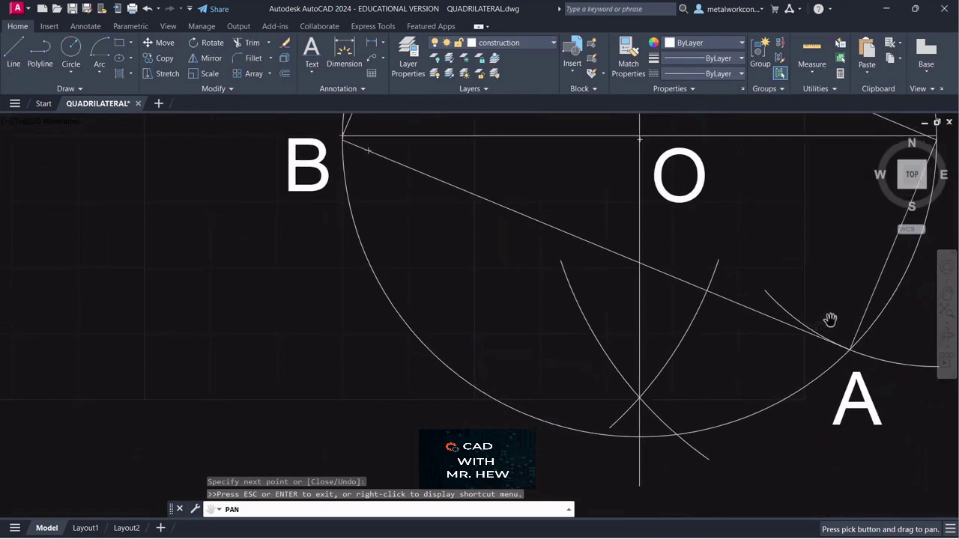
pyautogui.press('Escape')
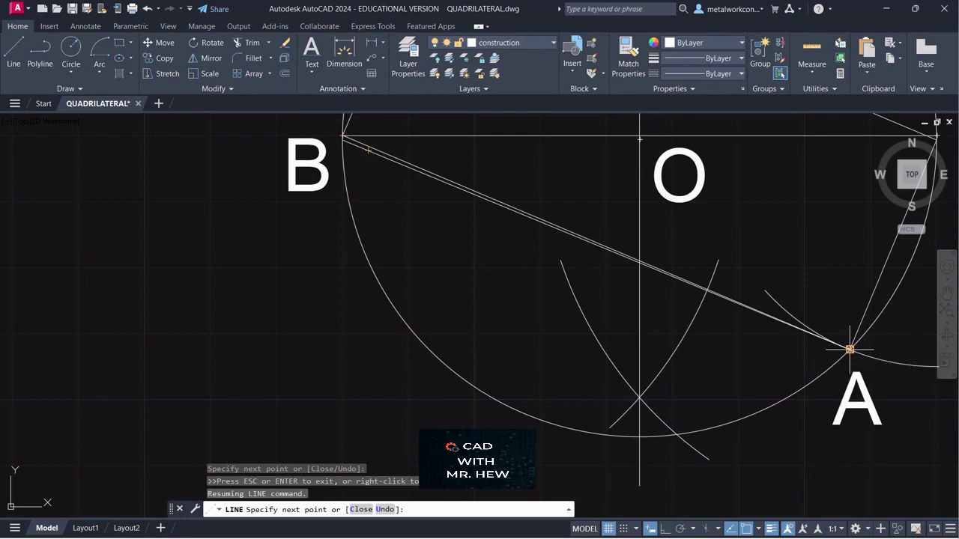
pyautogui.click(849, 349)
pyautogui.press('Return')
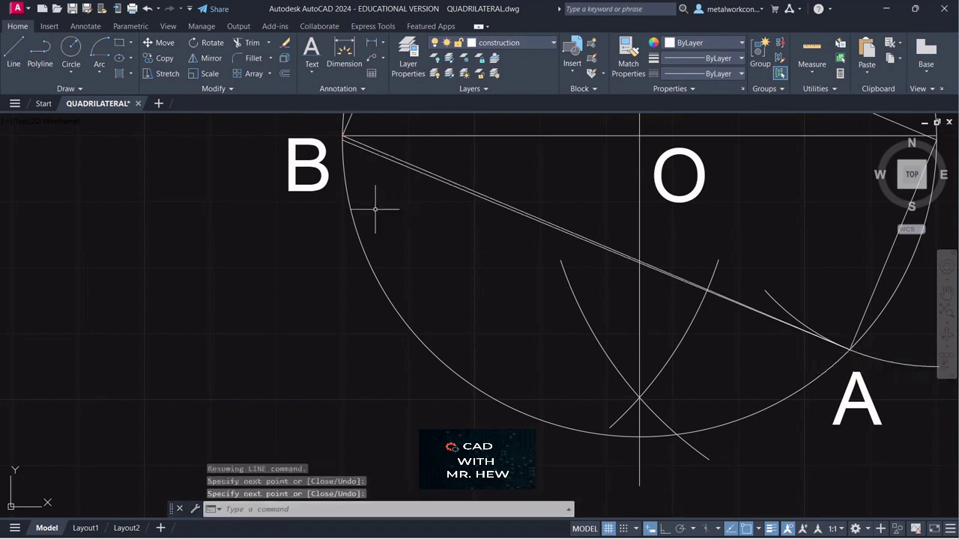
# Delete the duplicate line lying over side BA.
pyautogui.click(367, 149)
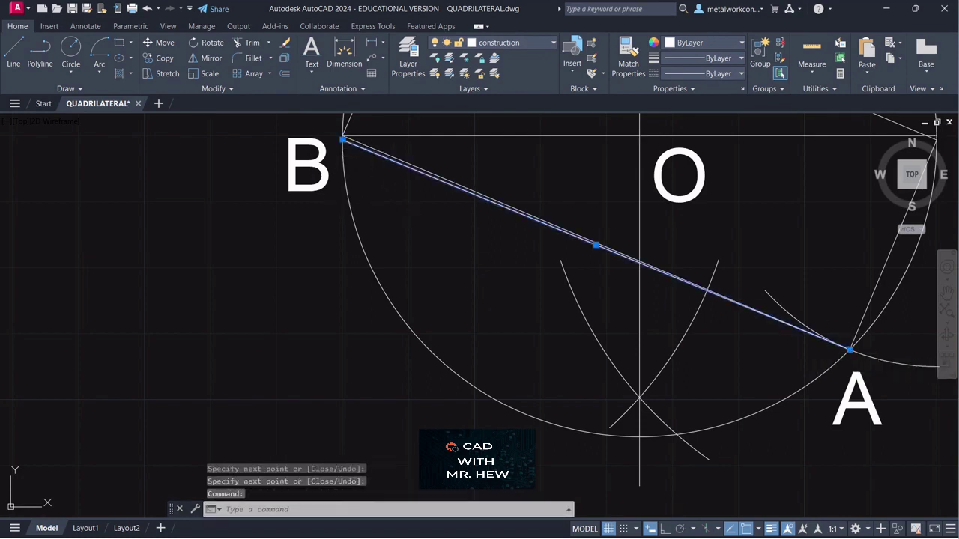
pyautogui.press('Delete')
pyautogui.scroll(-2, 405, 177)
# Pan the rectangle back into view and select its four sides CD, BC, BA and DA.
pyautogui.scroll(-2, 405, 178)
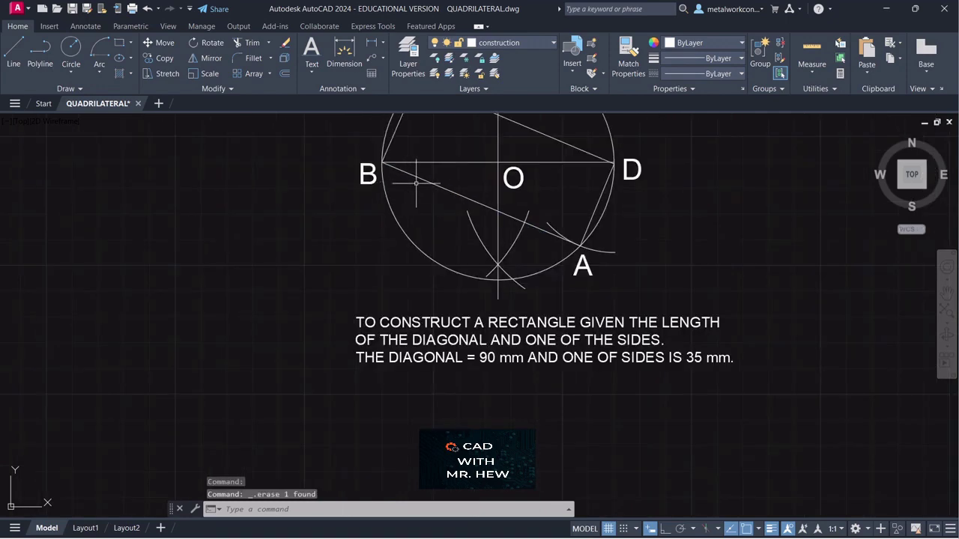
pyautogui.click(946, 292)
pyautogui.moveTo(768, 237)
pyautogui.mouseDown()
pyautogui.moveTo(849, 332)
pyautogui.moveTo(919, 343)
pyautogui.moveTo(834, 357)
pyautogui.mouseUp()
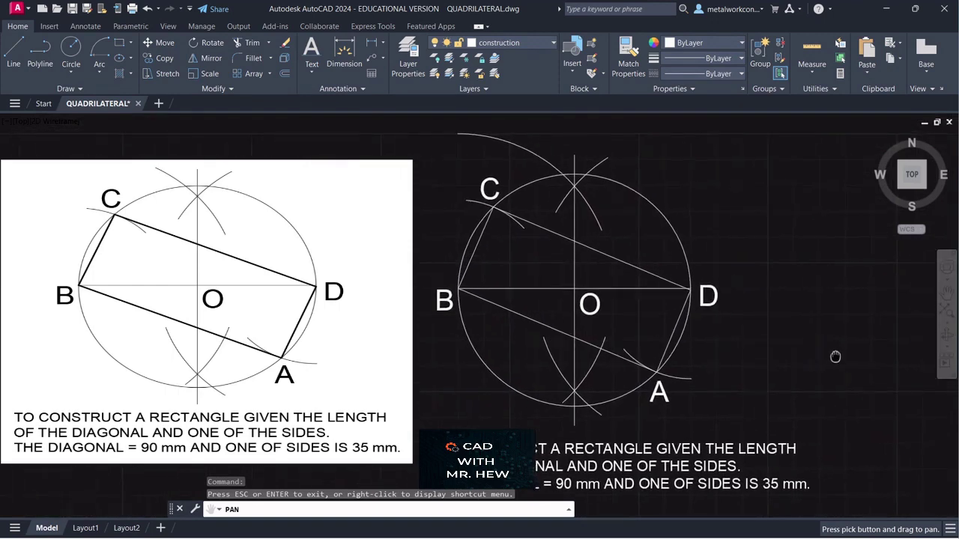
pyautogui.moveTo(766, 347)
pyautogui.mouseDown()
pyautogui.moveTo(873, 367)
pyautogui.moveTo(896, 363)
pyautogui.moveTo(871, 321)
pyautogui.mouseUp()
pyautogui.press('Escape')
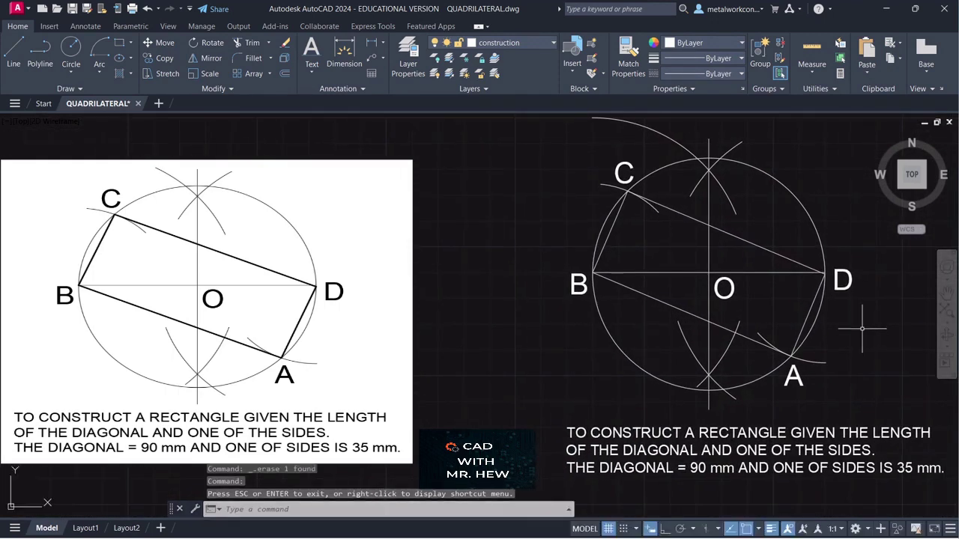
pyautogui.click(726, 233)
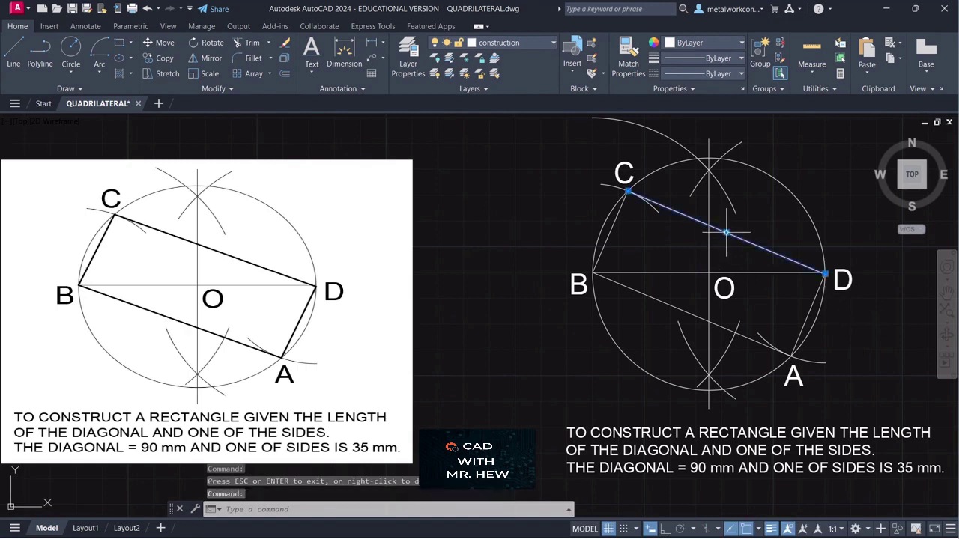
pyautogui.click(611, 229)
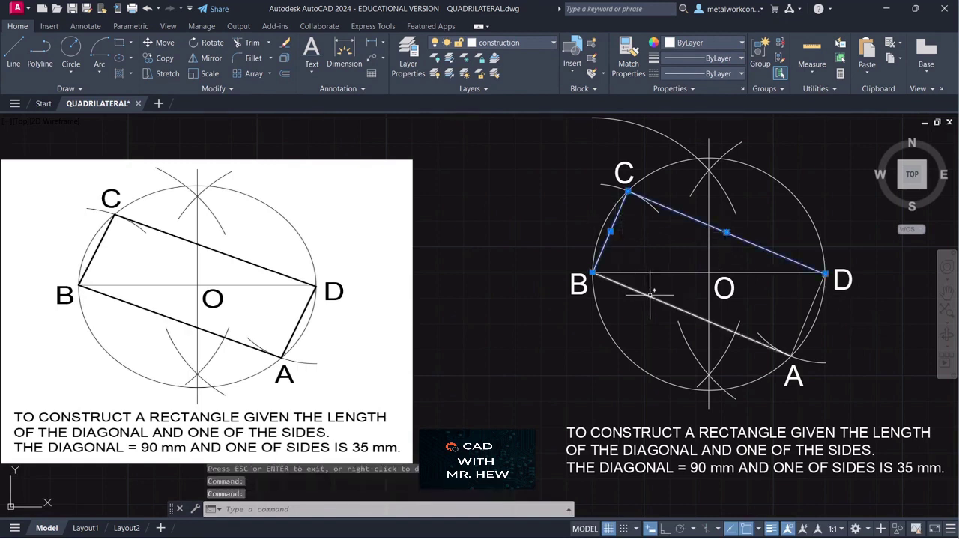
pyautogui.click(646, 295)
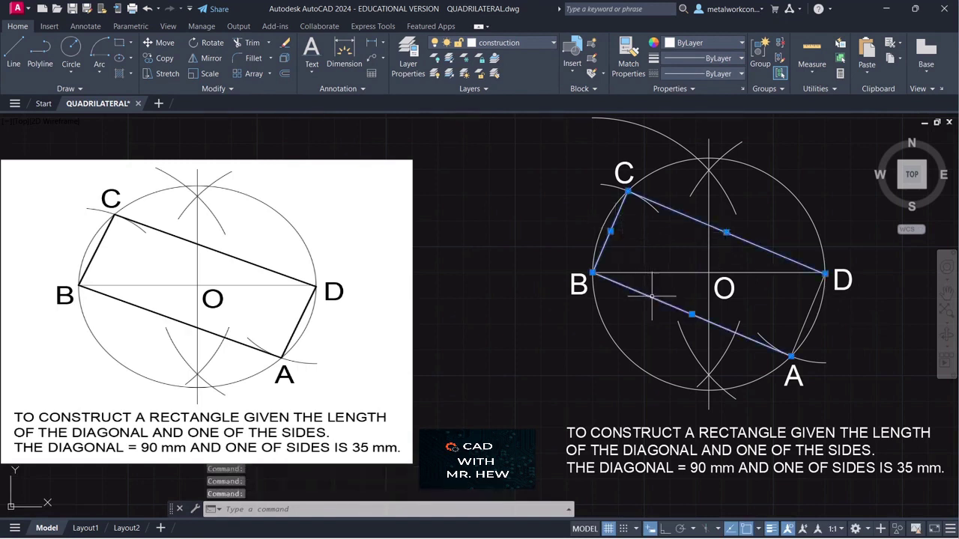
pyautogui.click(809, 309)
# Put the four selected sides on the outline layer and clear the selection.
pyautogui.click(548, 43)
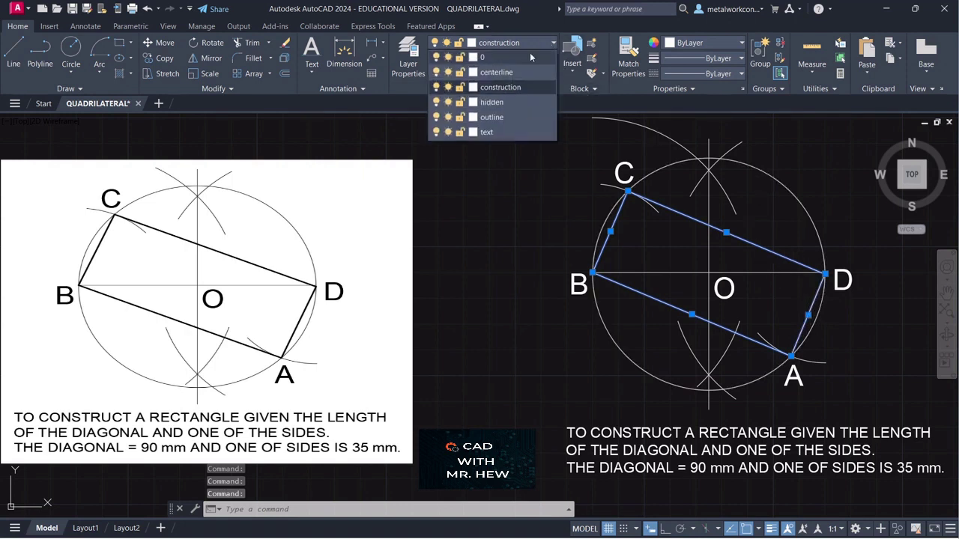
pyautogui.click(509, 125)
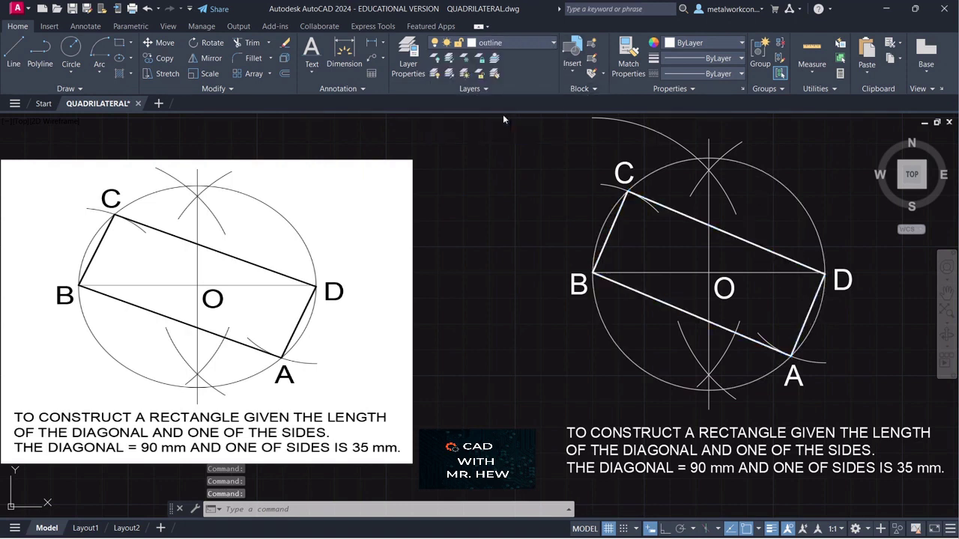
pyautogui.click(890, 358)
pyautogui.press('Escape')
pyautogui.click(891, 363)
pyautogui.press('Escape')
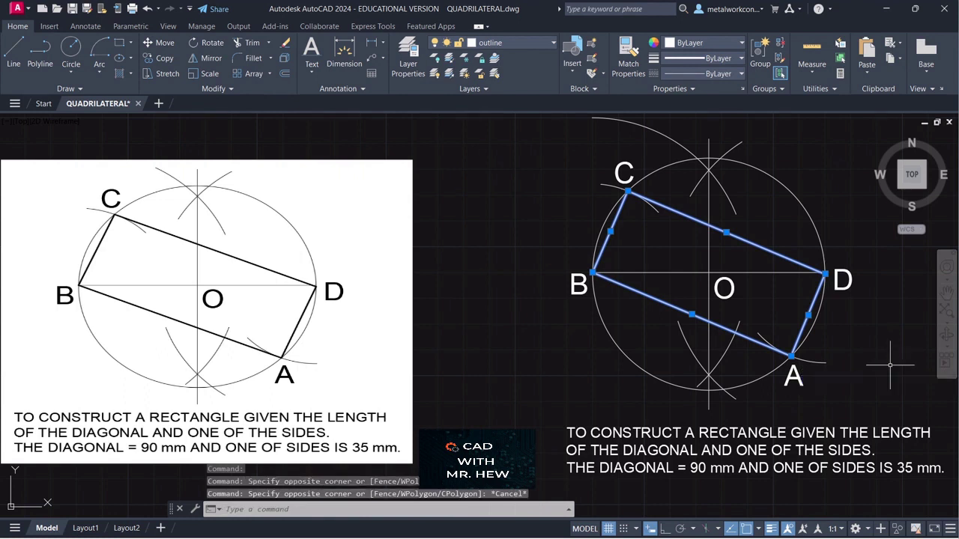
pyautogui.press('Escape')
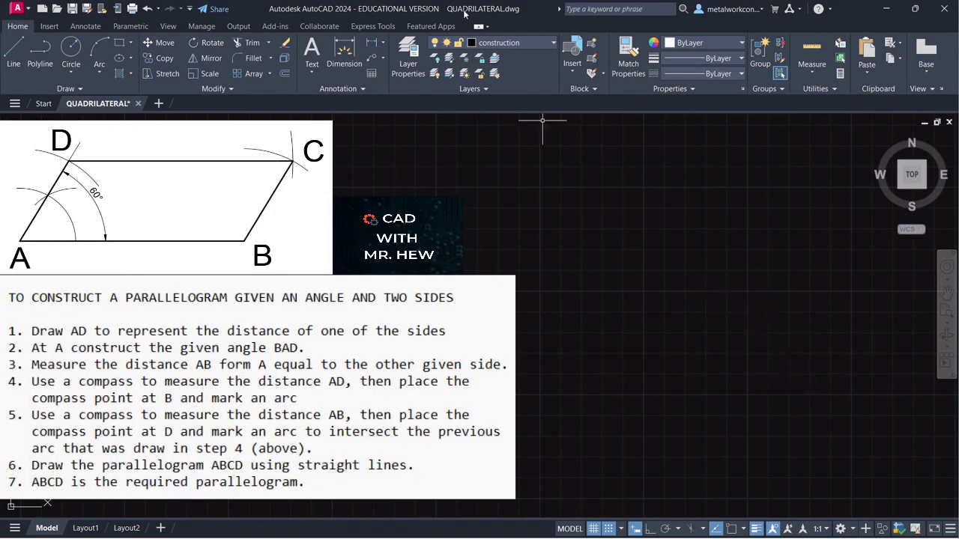
# Draw an 80-unit horizontal base line with Ortho on.
pyautogui.click(9, 49)
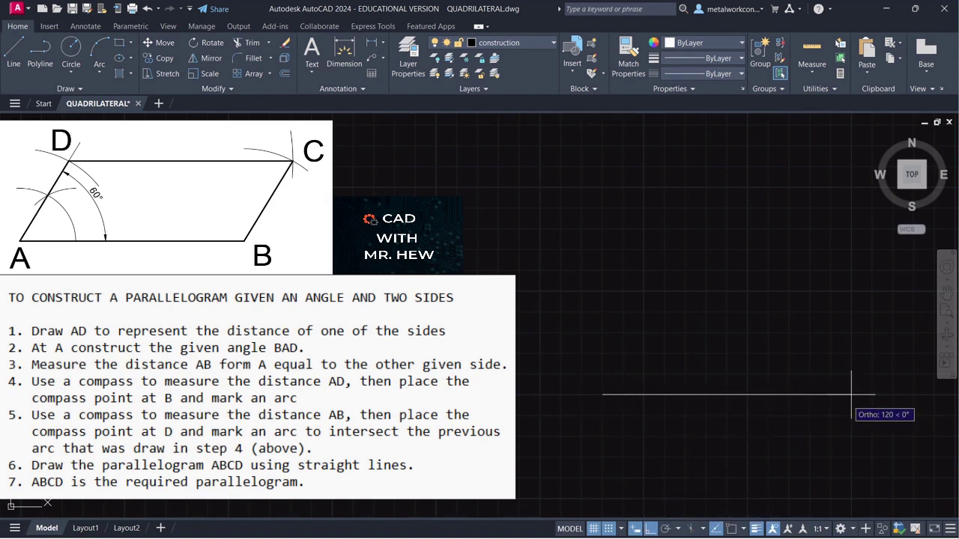
pyautogui.write('80')
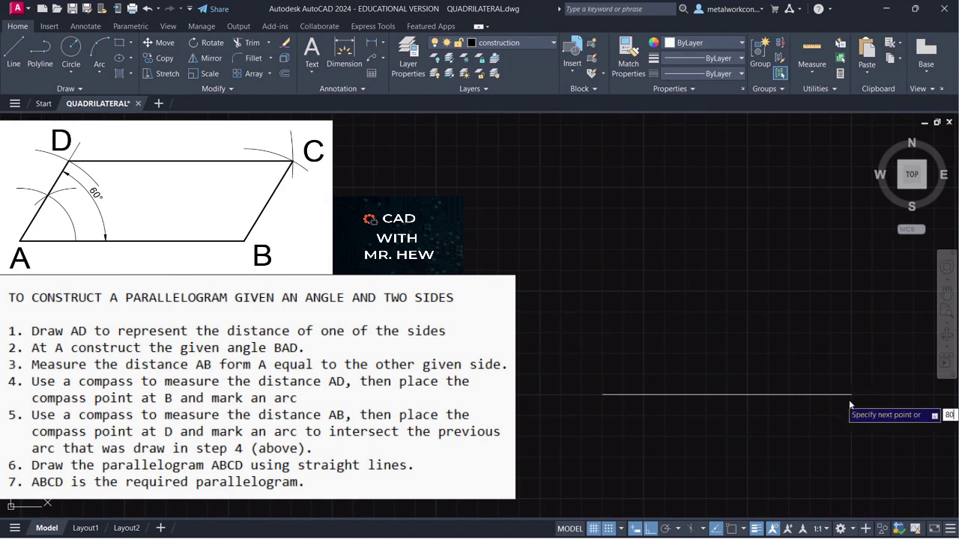
pyautogui.press('Return')
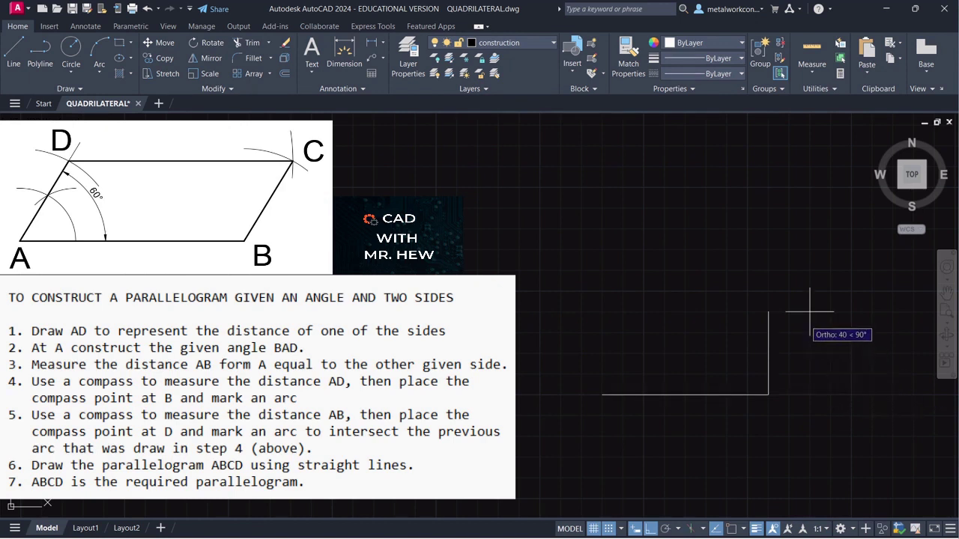
pyautogui.moveTo(911, 373); pyautogui.dragTo(887, 366, button='middle')
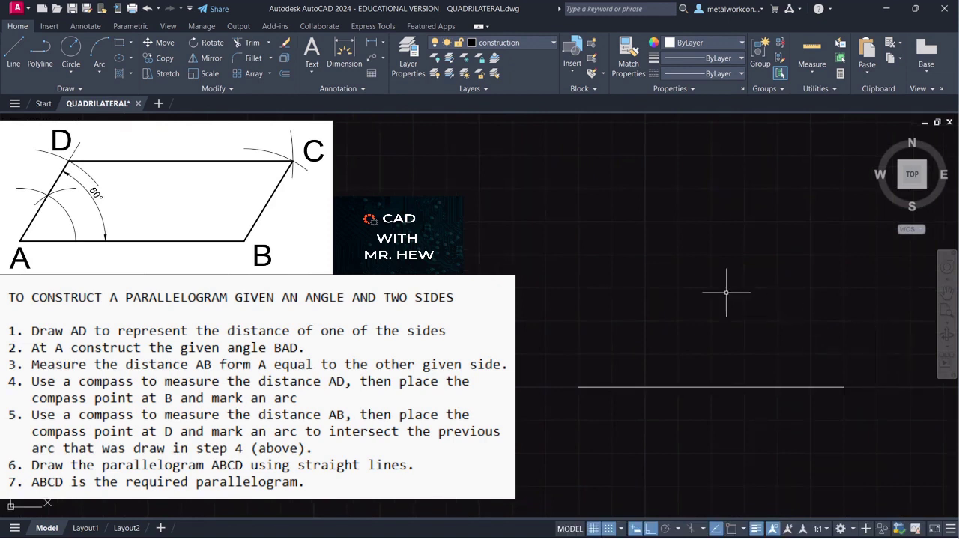
# Label the base line's left end A and right end B using single-line text at height 8.
pyautogui.click(312, 70)
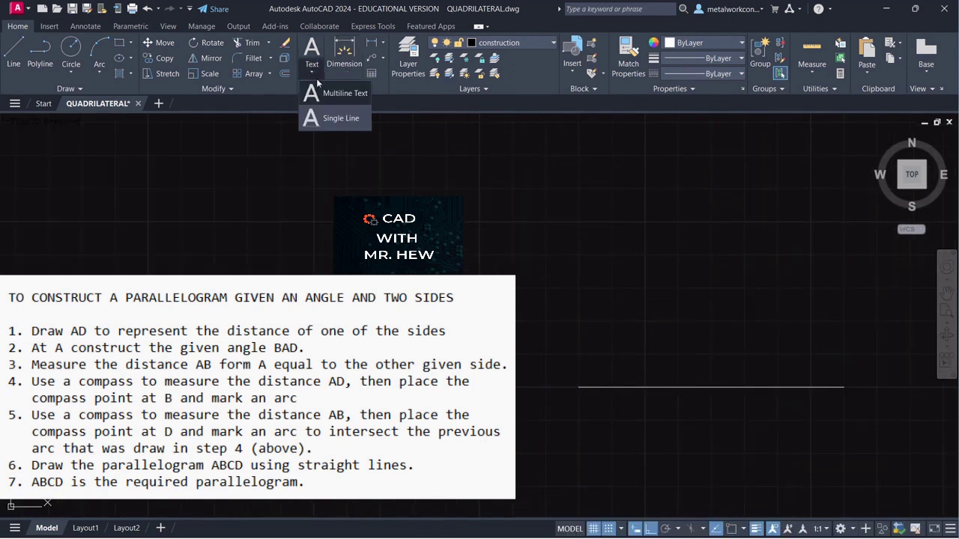
pyautogui.click(327, 120)
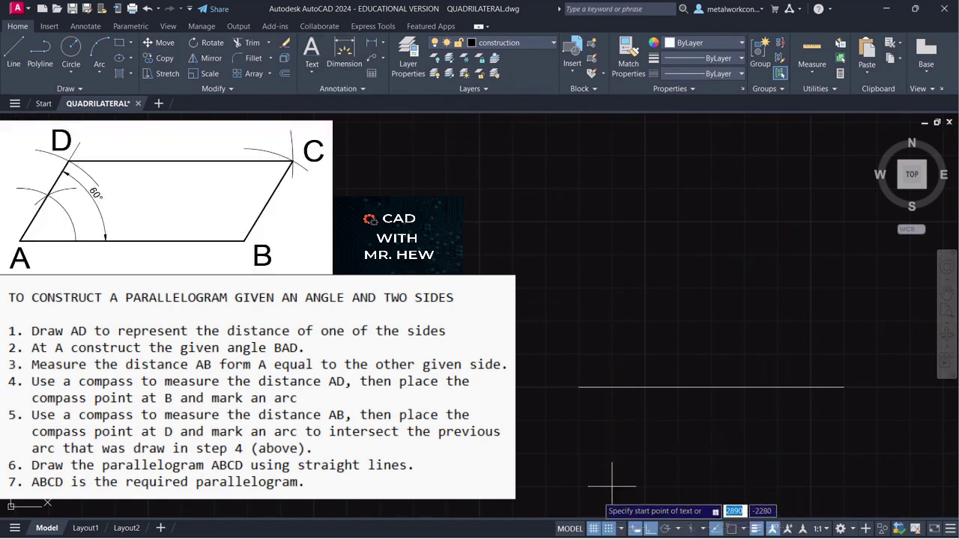
pyautogui.click(568, 409)
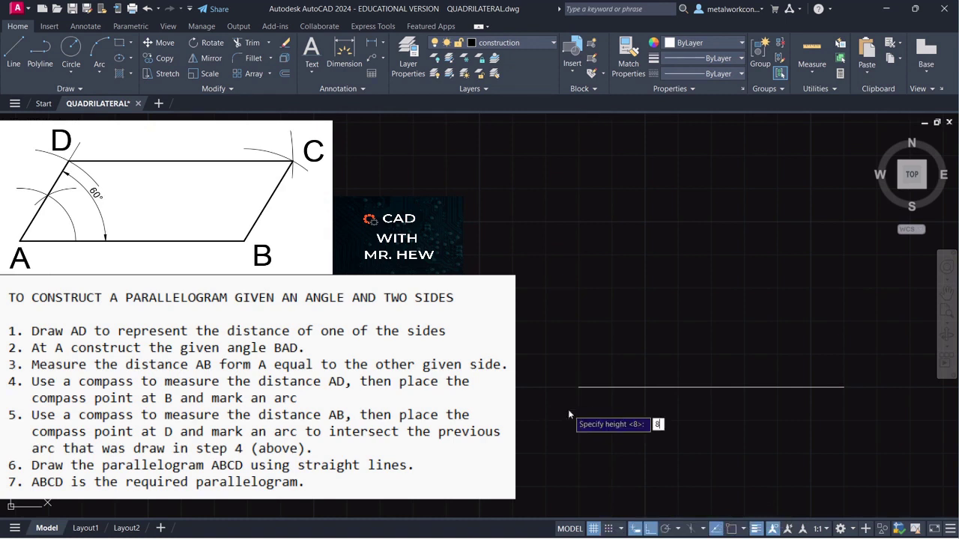
pyautogui.press('Return')
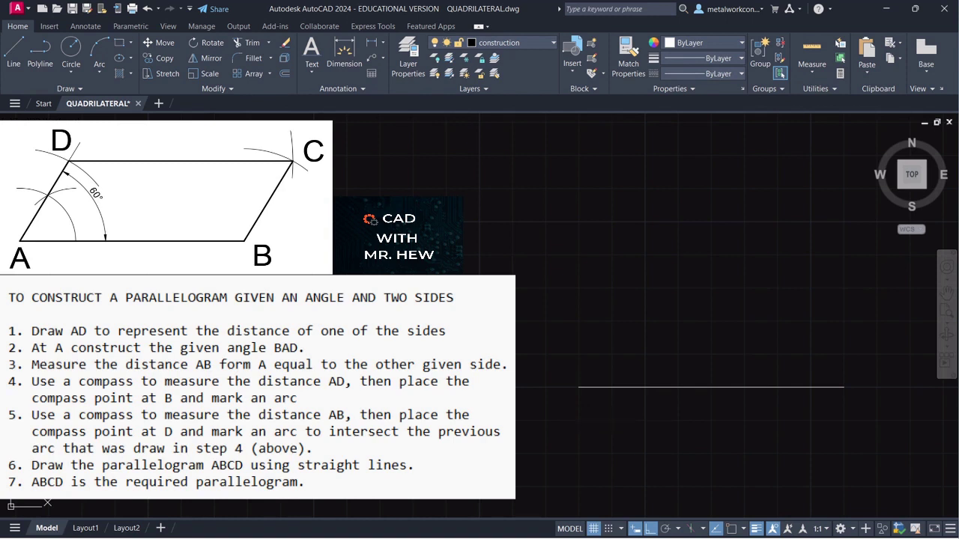
pyautogui.press('Return')
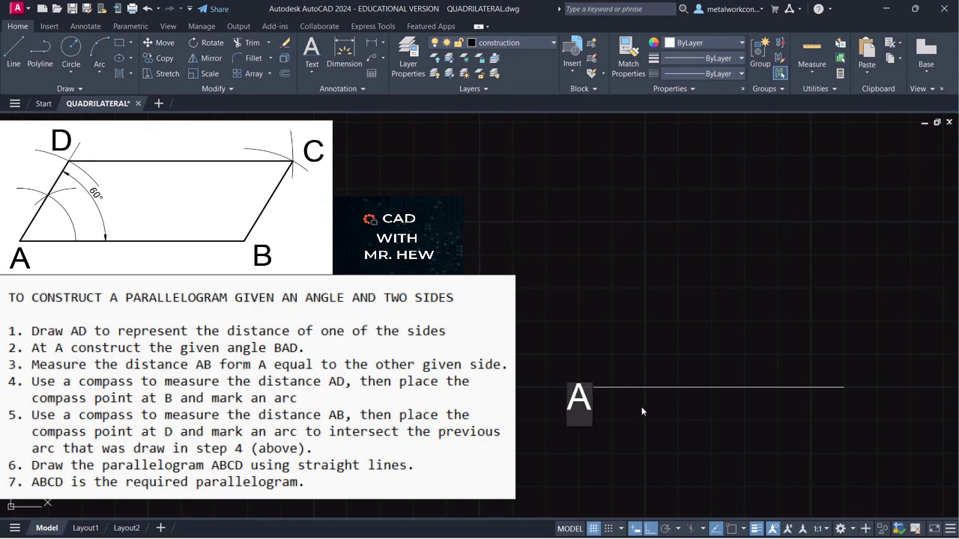
pyautogui.click(854, 409)
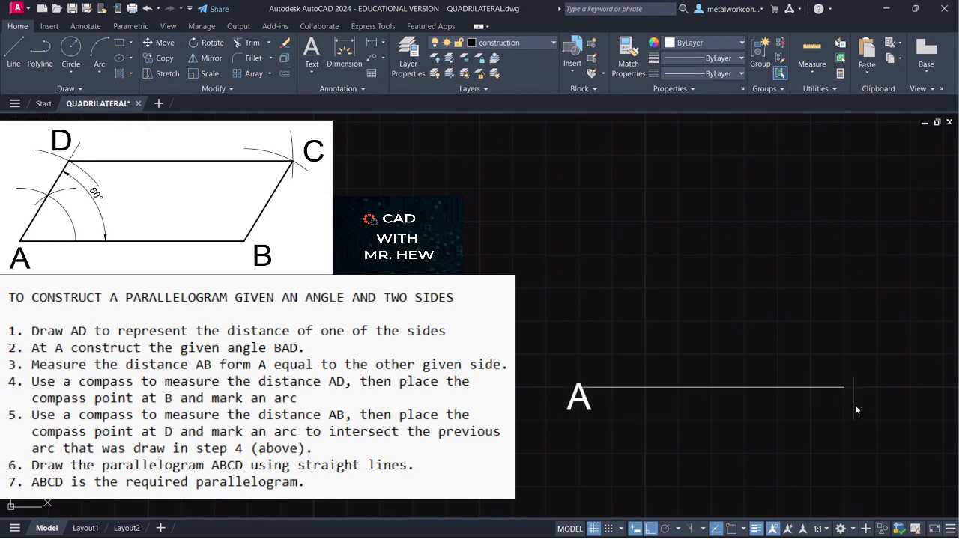
pyautogui.write('B')
pyautogui.click(818, 445)
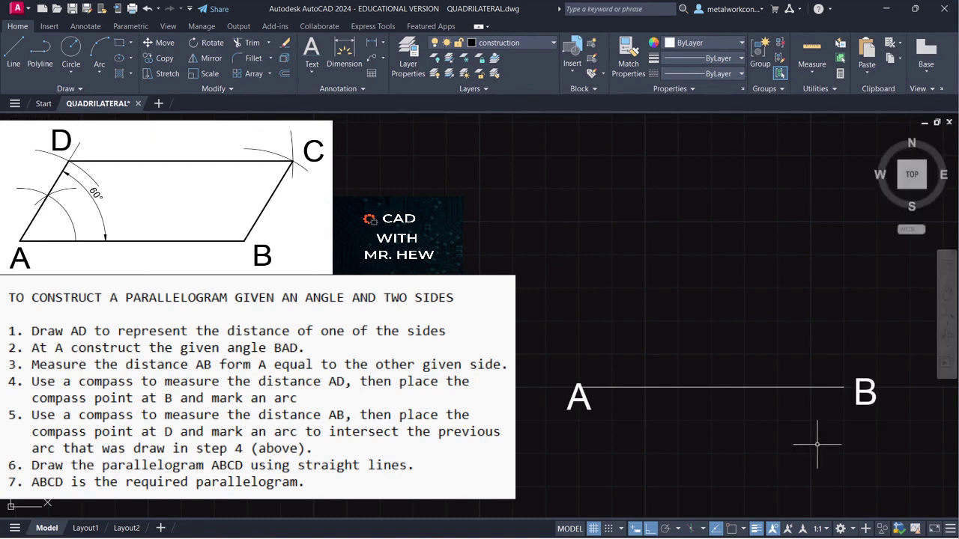
pyautogui.click(948, 292)
# Move the A label down to sit just below the base line's left end.
pyautogui.moveTo(883, 314); pyautogui.dragTo(876, 336)
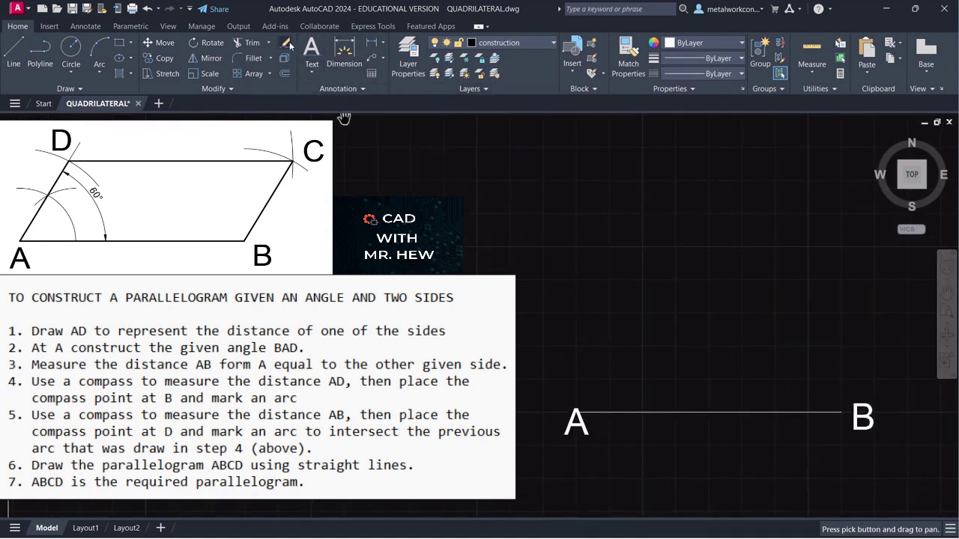
pyautogui.press('Escape')
pyautogui.click(159, 42)
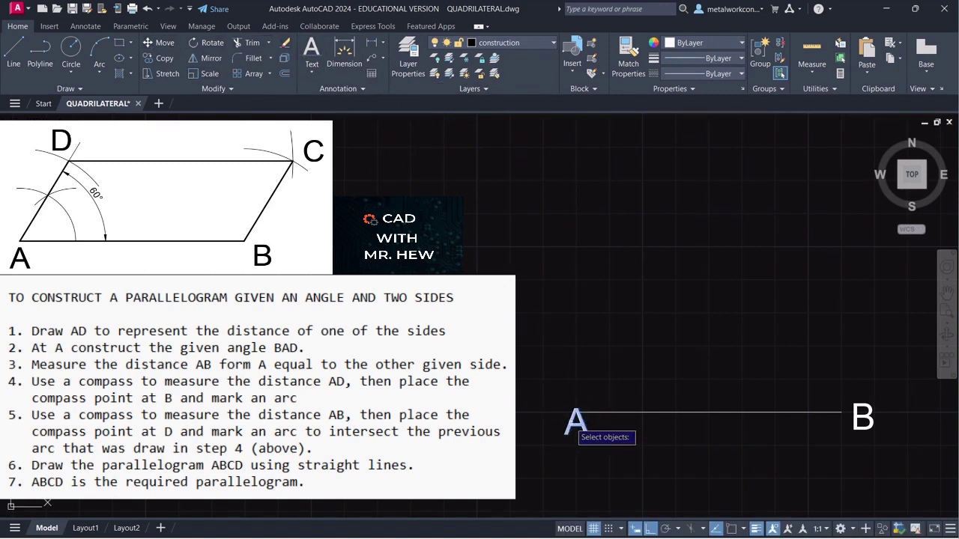
pyautogui.click(573, 421)
pyautogui.press('Return')
pyautogui.click(563, 413)
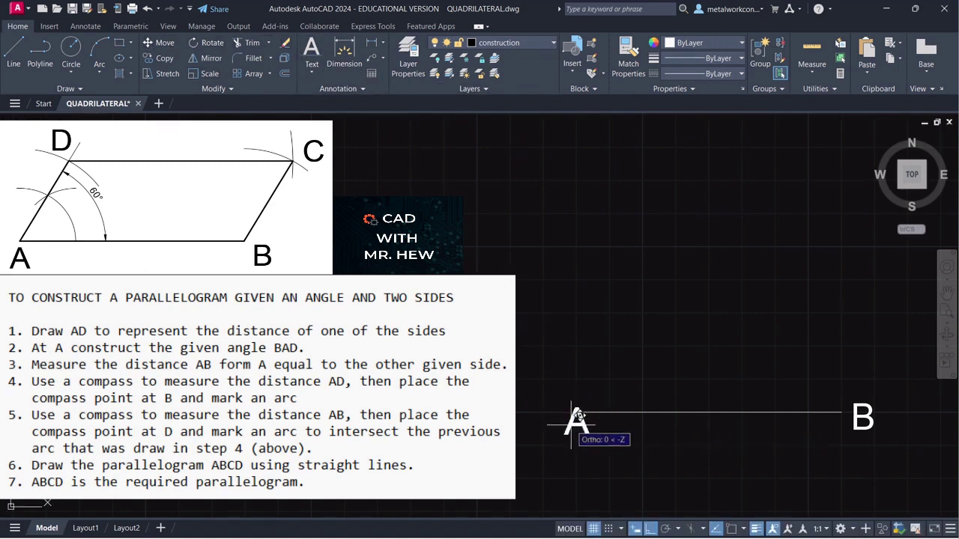
pyautogui.press('Escape')
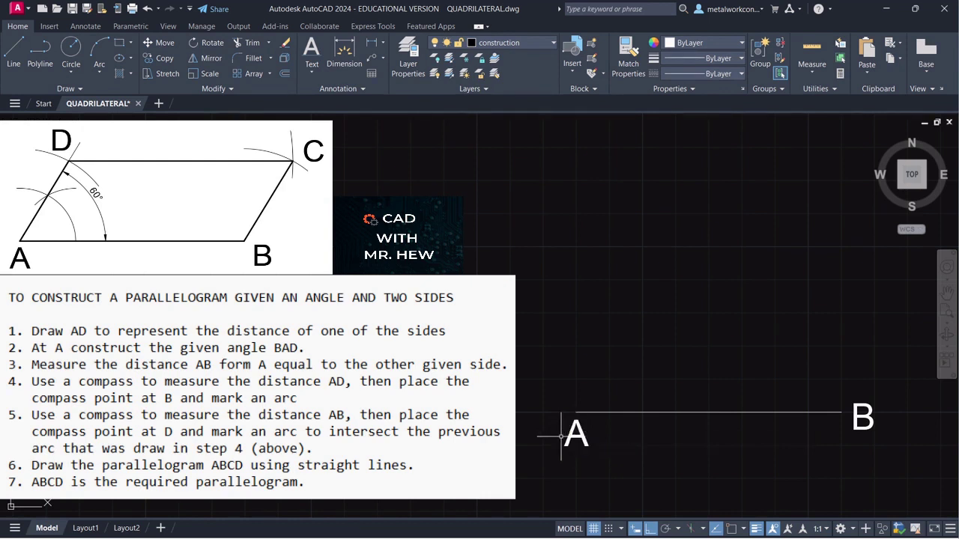
# Move the B label down level with A below the line's right end.
pyautogui.press('Return')
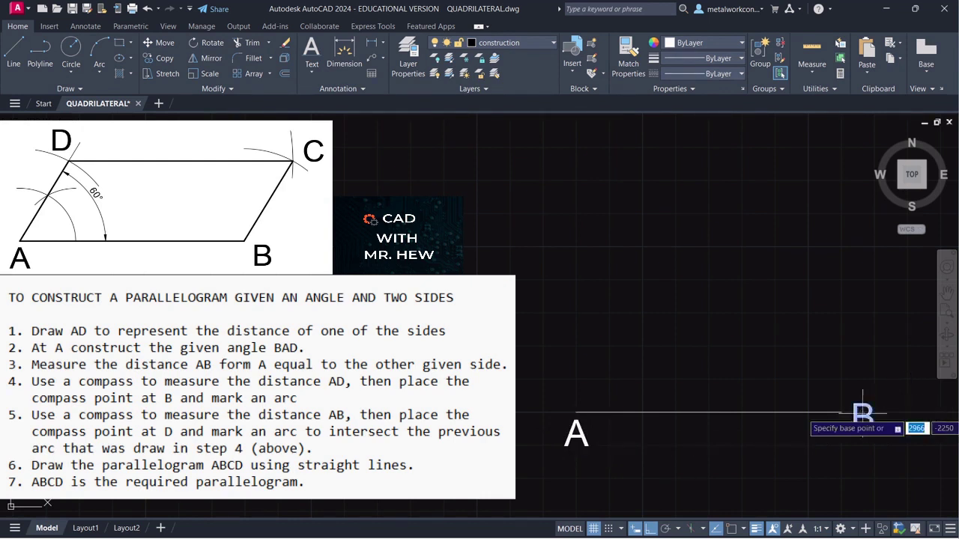
pyautogui.click(862, 411)
pyautogui.press('Return')
pyautogui.click(863, 409)
pyautogui.press('Escape')
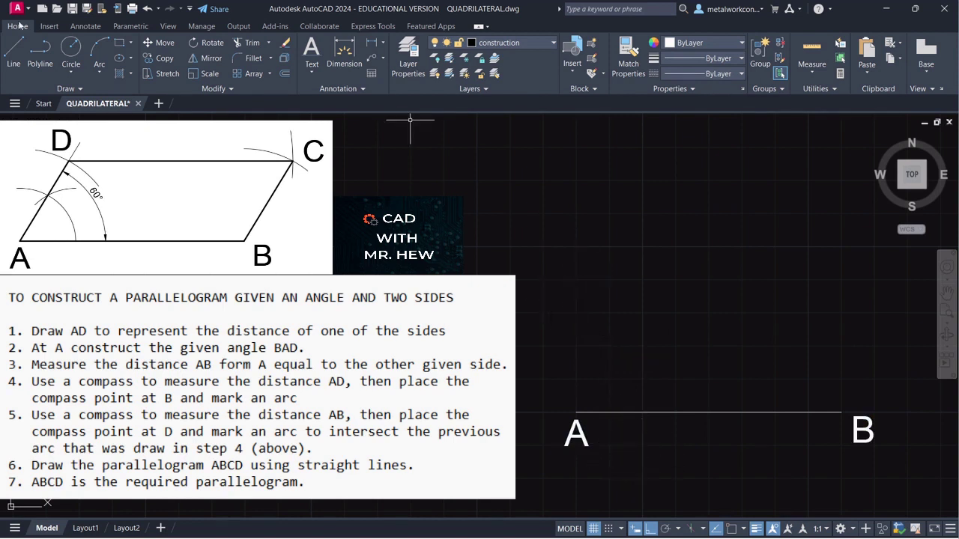
# With object snap on, draw a radius-20 centre-start-end arc centred on A.
pyautogui.click(100, 73)
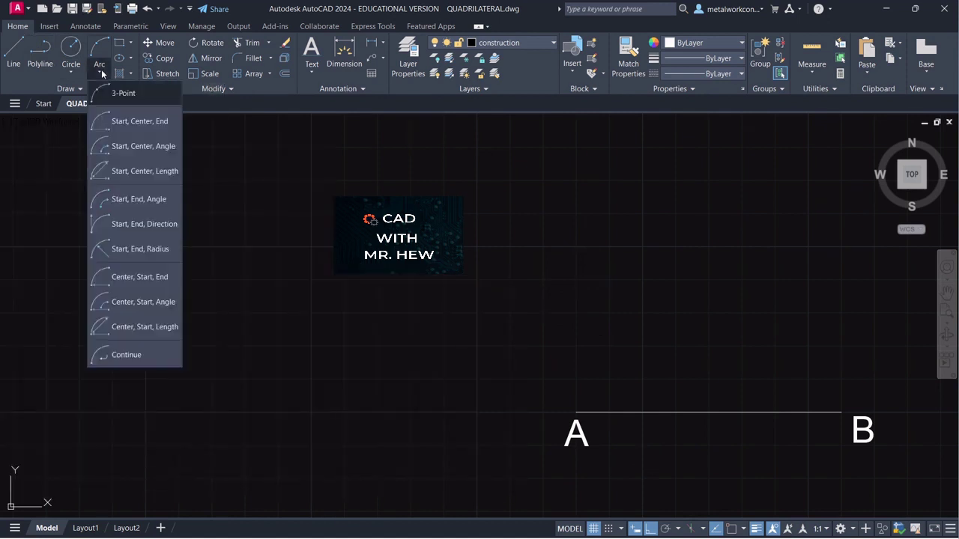
pyautogui.click(117, 278)
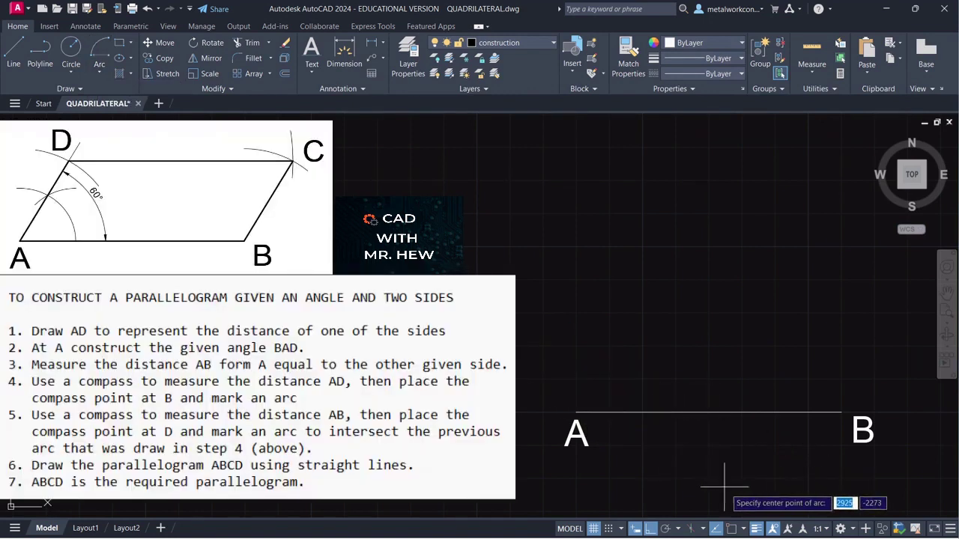
pyautogui.click(731, 528)
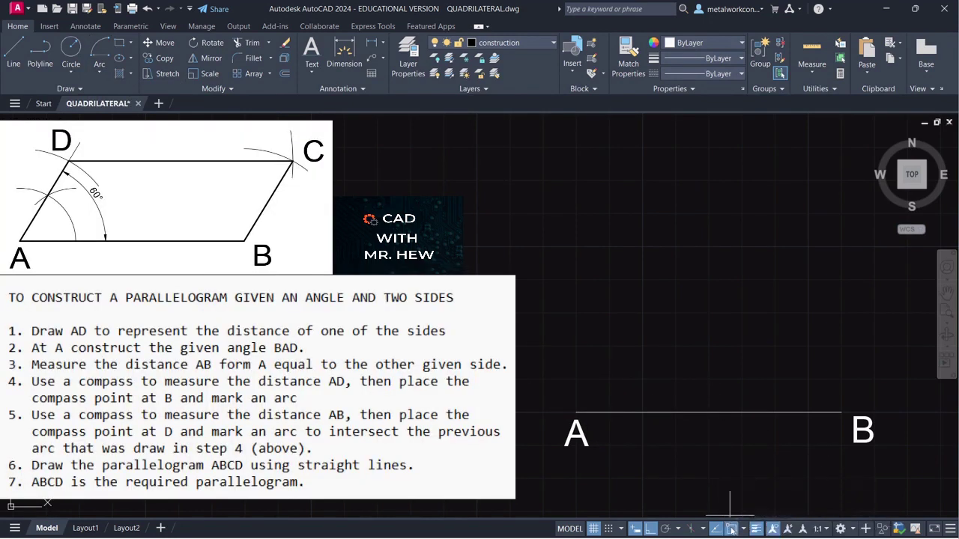
pyautogui.click(576, 411)
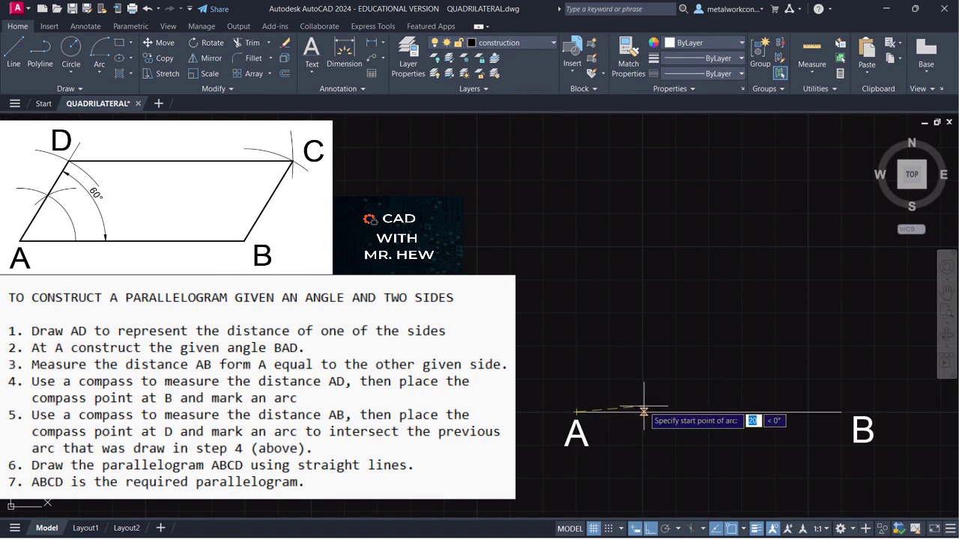
pyautogui.write('2')
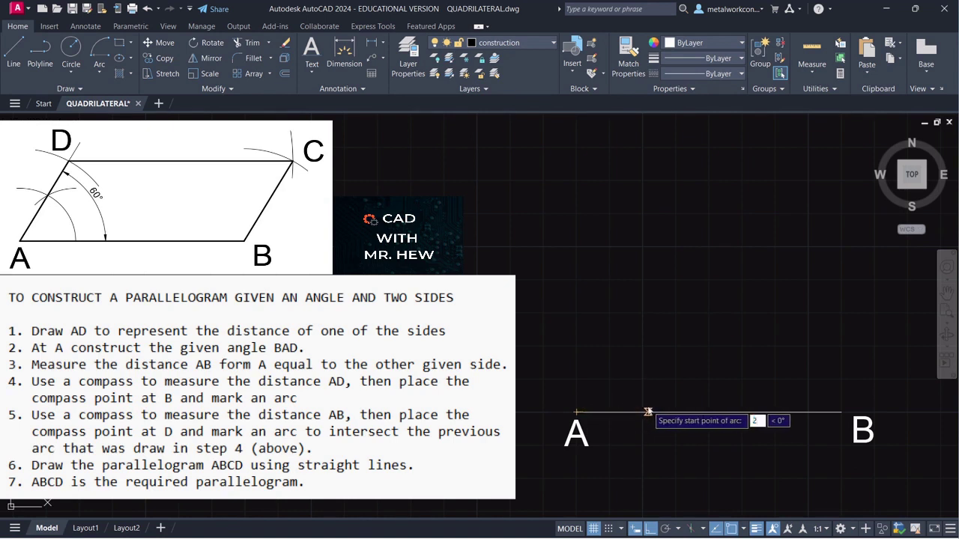
pyautogui.write('0')
pyautogui.press('Return')
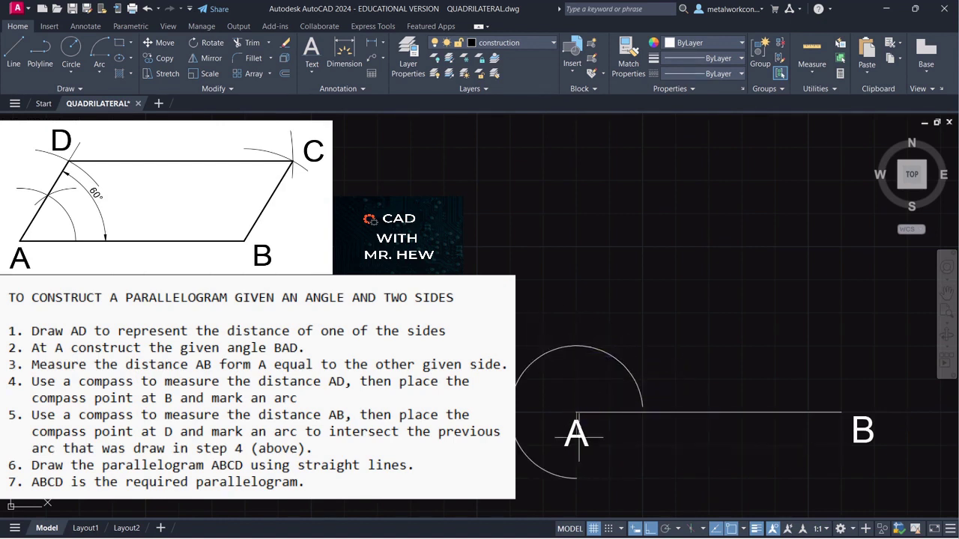
pyautogui.click(650, 527)
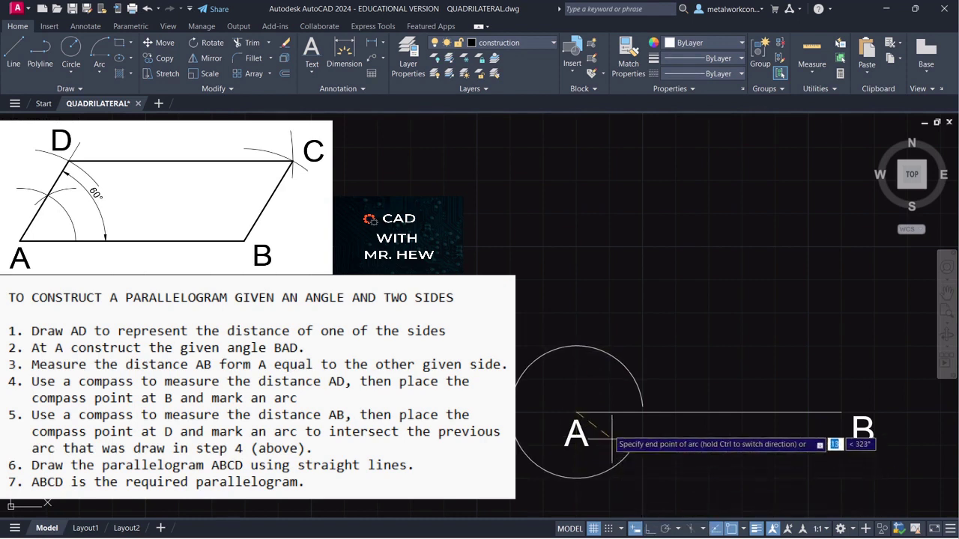
pyautogui.click(542, 351)
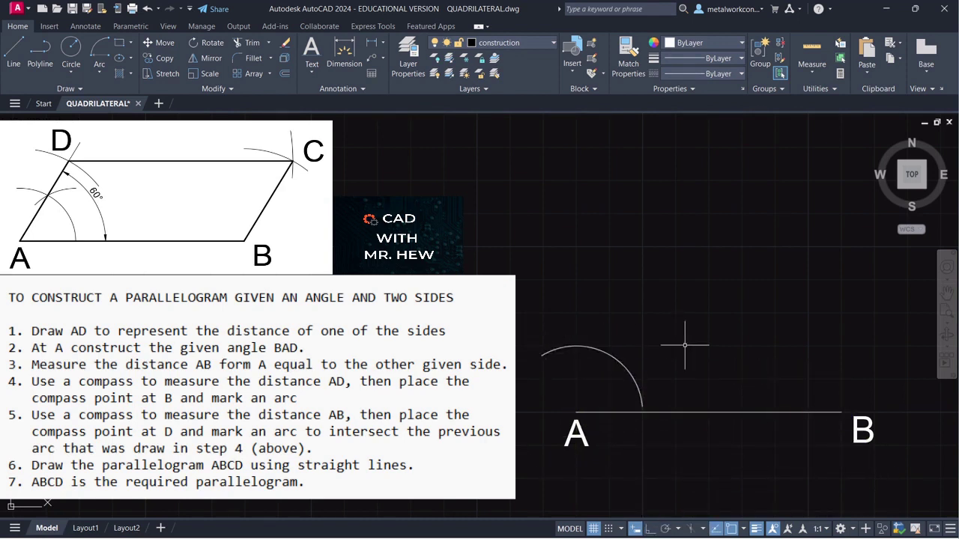
# Stretch the arc's end grip so it lands on line AB.
pyautogui.click(640, 398)
pyautogui.click(641, 408)
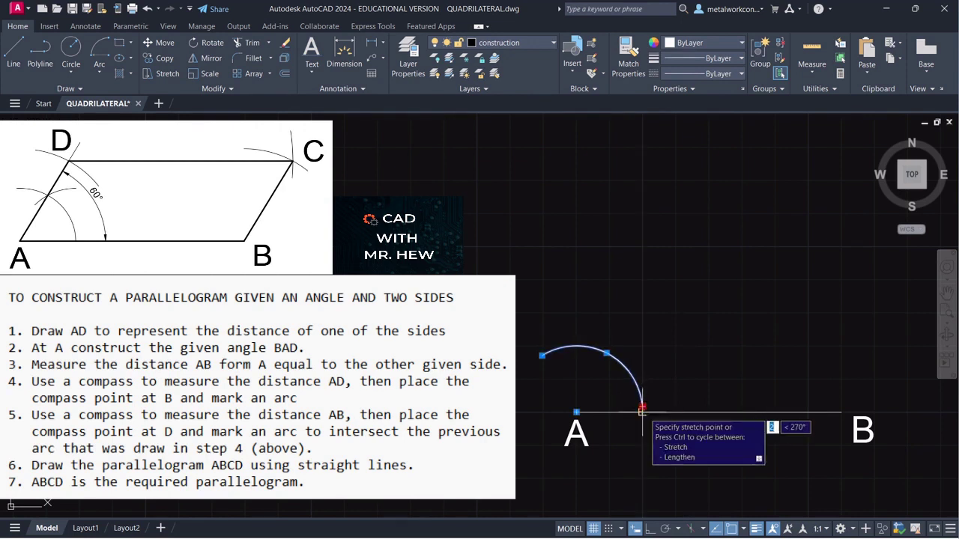
pyautogui.click(642, 412)
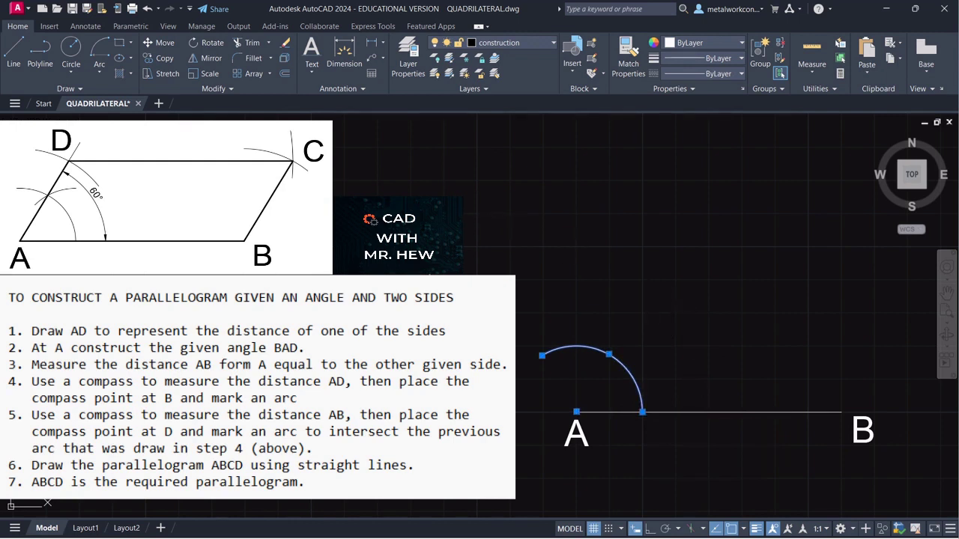
pyautogui.press('Escape')
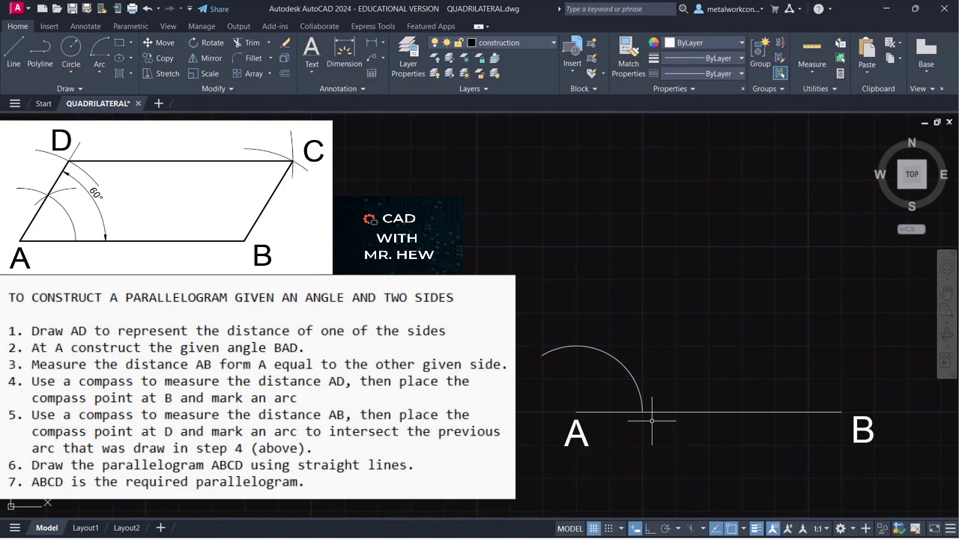
# Draw a radius-20 arc centred where the first arc meets AB, crossing the first arc.
pyautogui.click(102, 73)
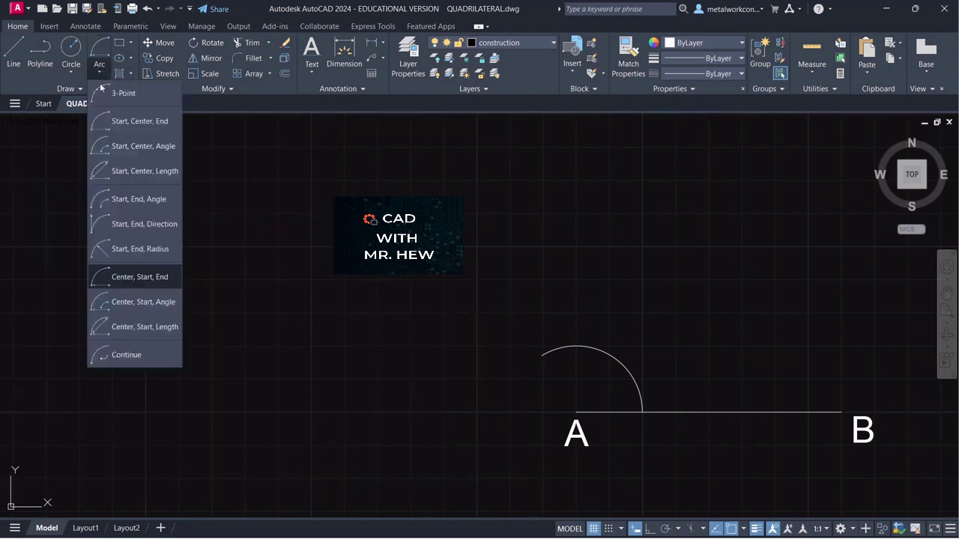
pyautogui.click(127, 279)
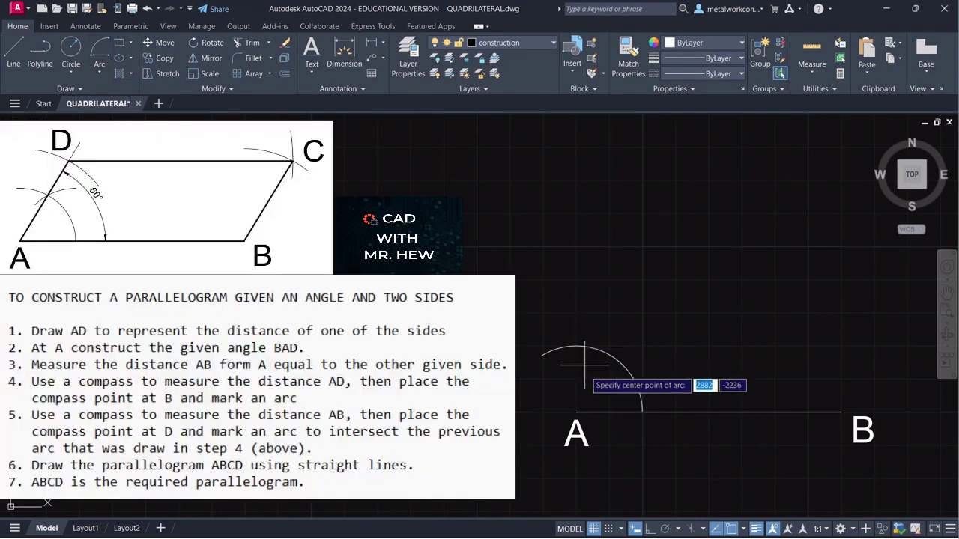
pyautogui.click(642, 412)
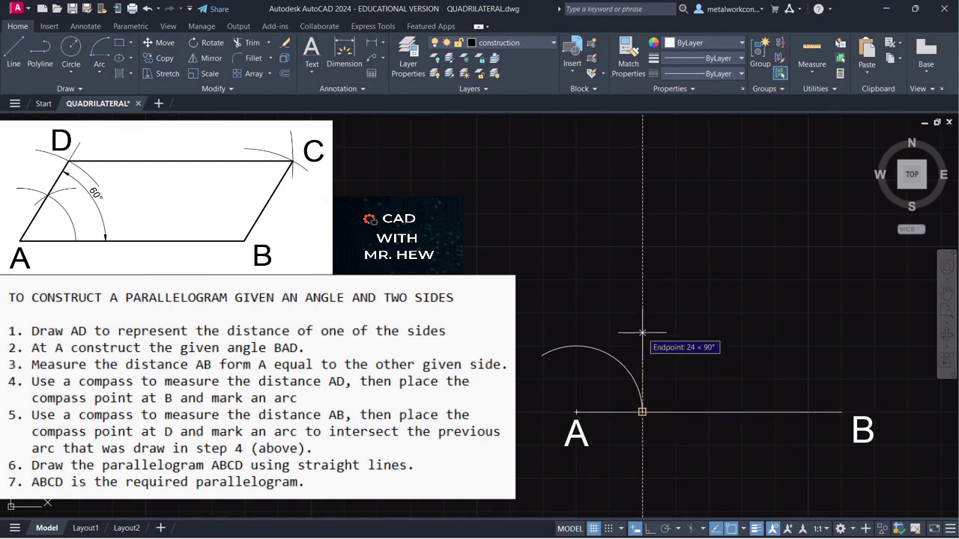
pyautogui.write('2')
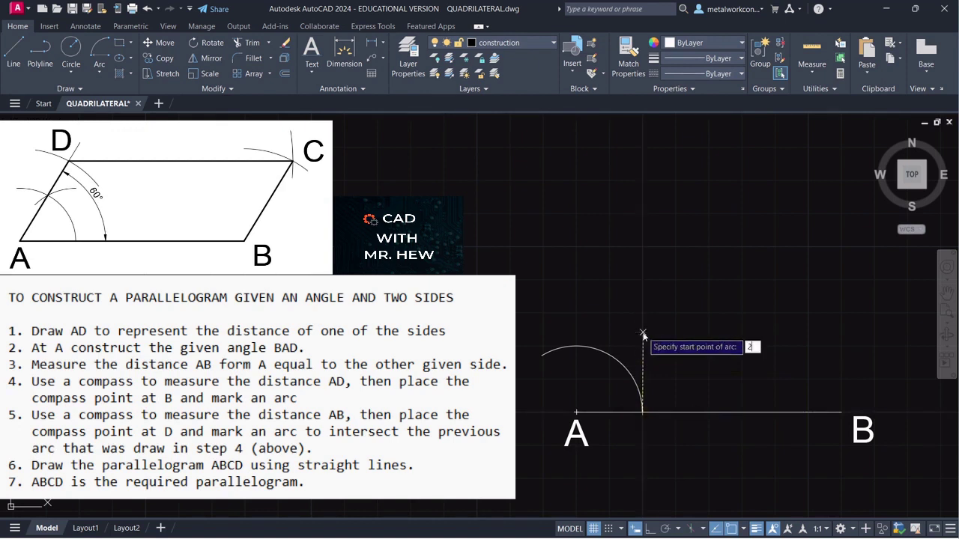
pyautogui.write('0')
pyautogui.press('Return')
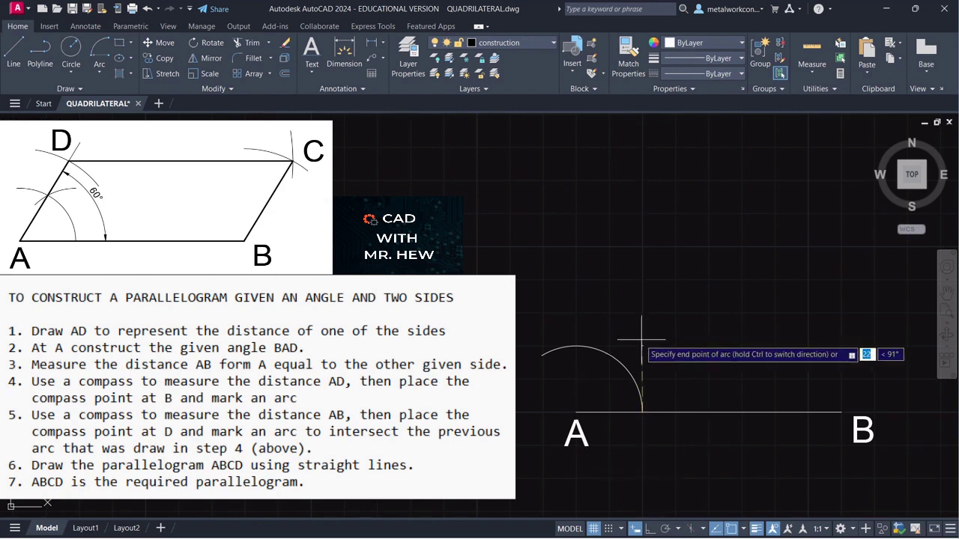
pyautogui.click(596, 365)
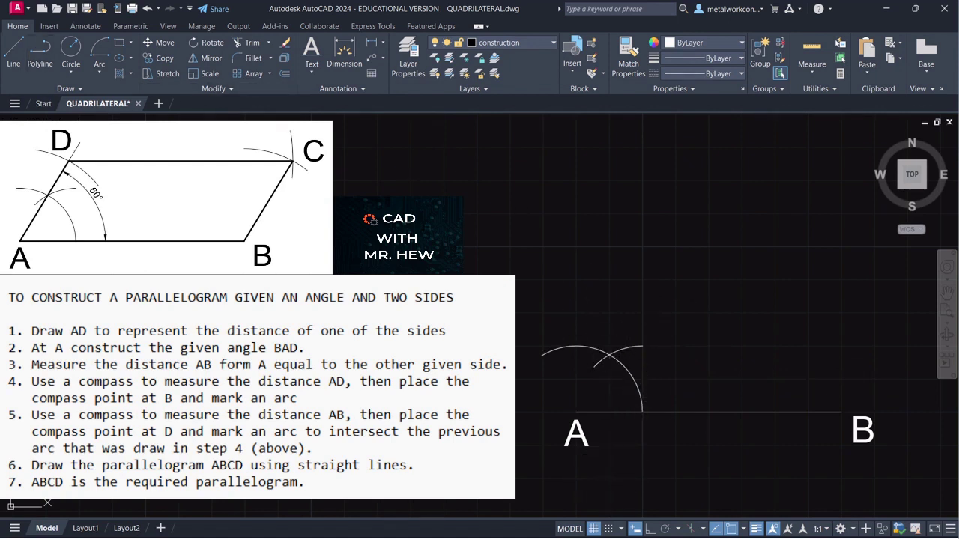
# Draw a line from A through the arcs' intersection and stretch it well beyond.
pyautogui.click(9, 54)
pyautogui.click(576, 412)
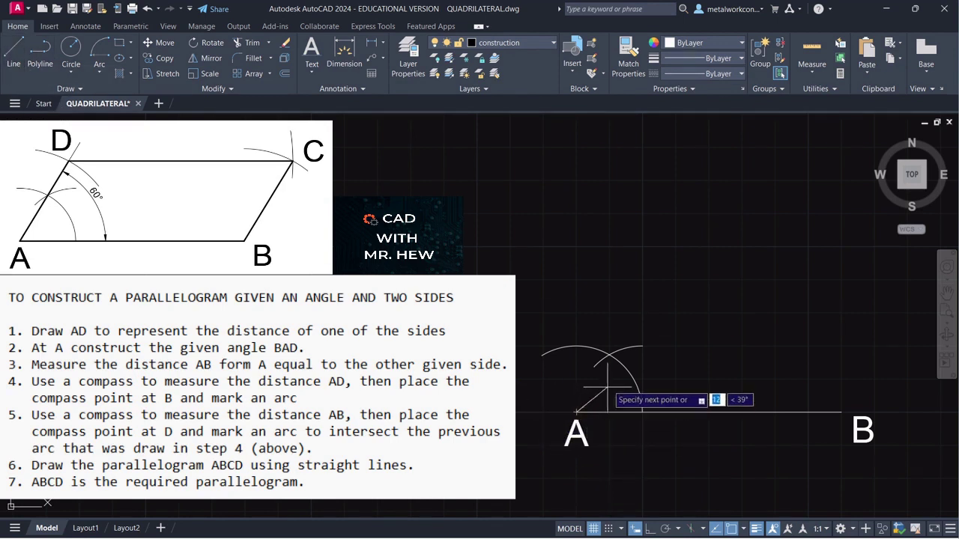
pyautogui.click(609, 353)
pyautogui.press('Escape')
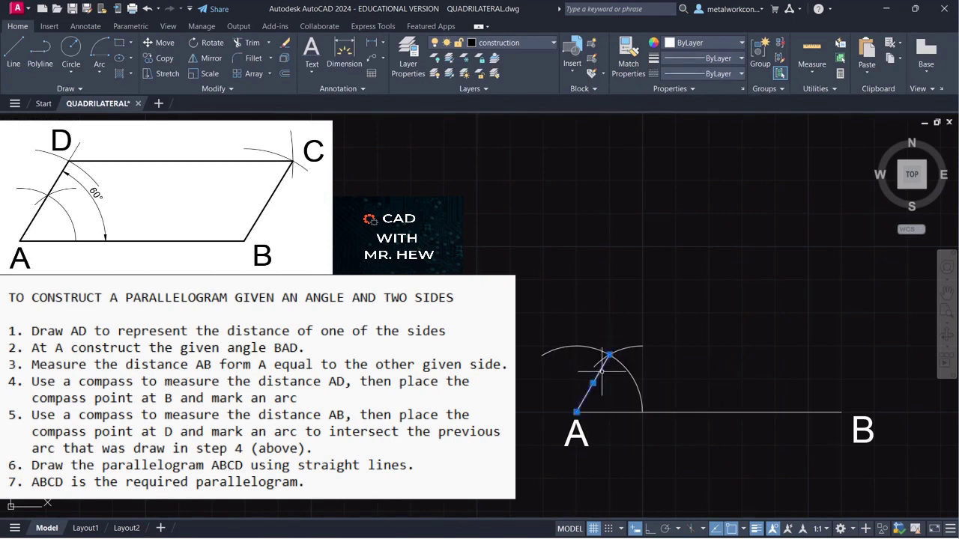
pyautogui.click(609, 354)
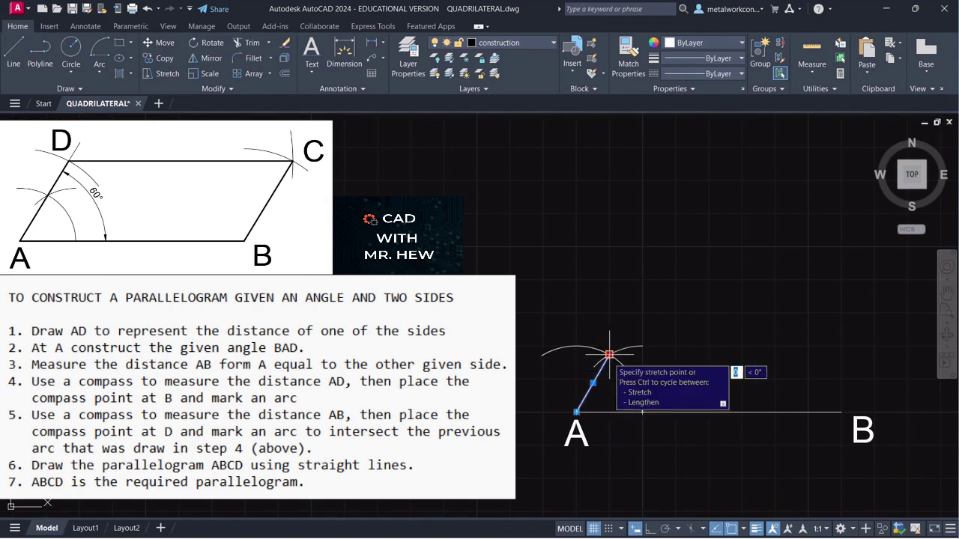
pyautogui.click(678, 235)
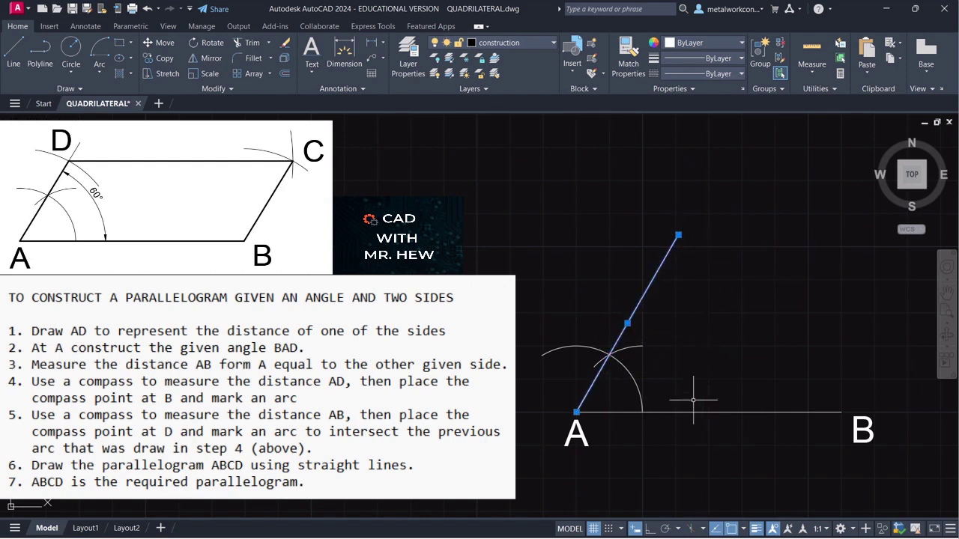
pyautogui.press('Escape')
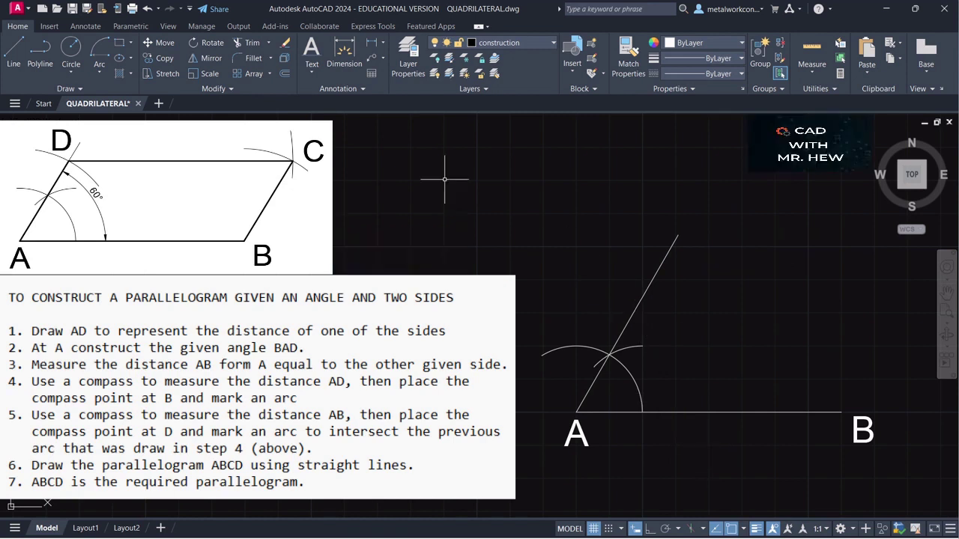
# Add a 60° angular dimension between the inclined line and base line AB.
pyautogui.click(383, 42)
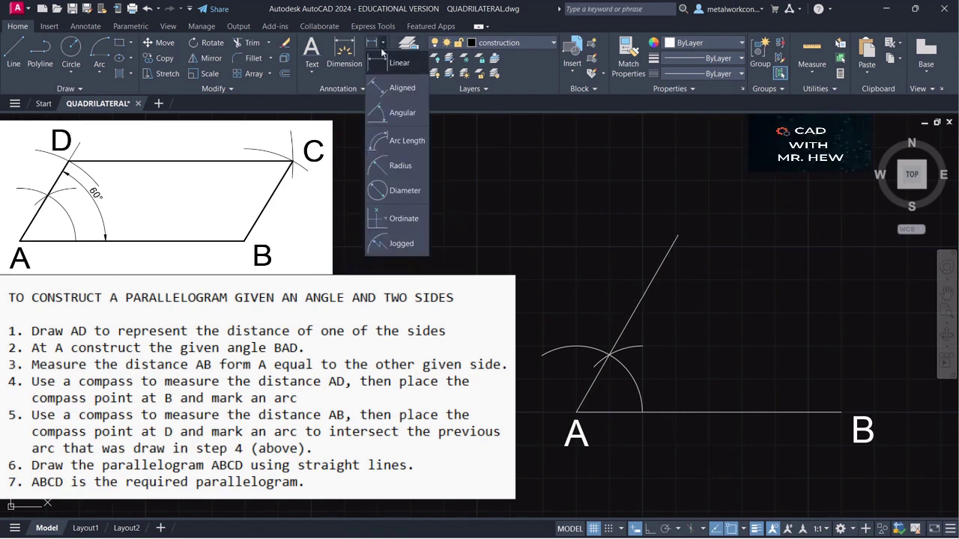
pyautogui.click(382, 113)
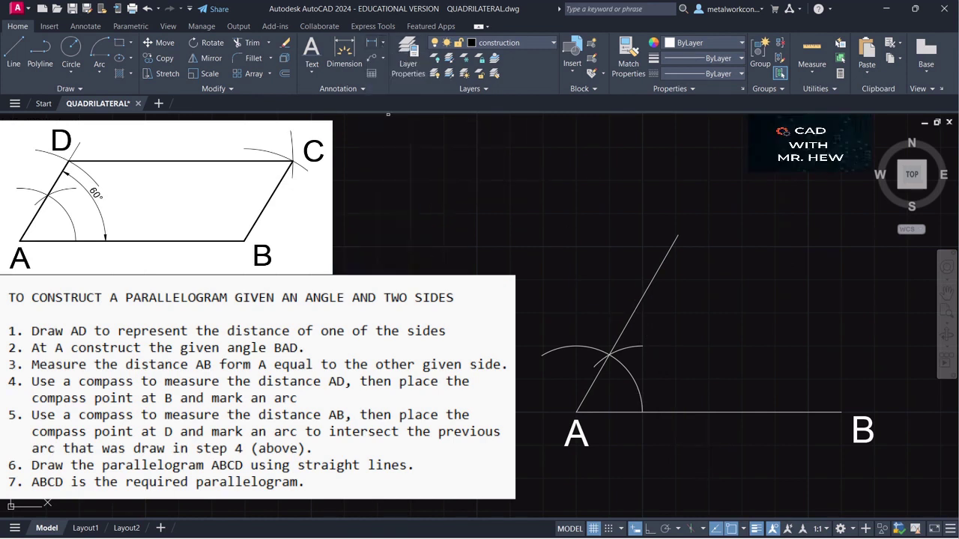
pyautogui.click(640, 288)
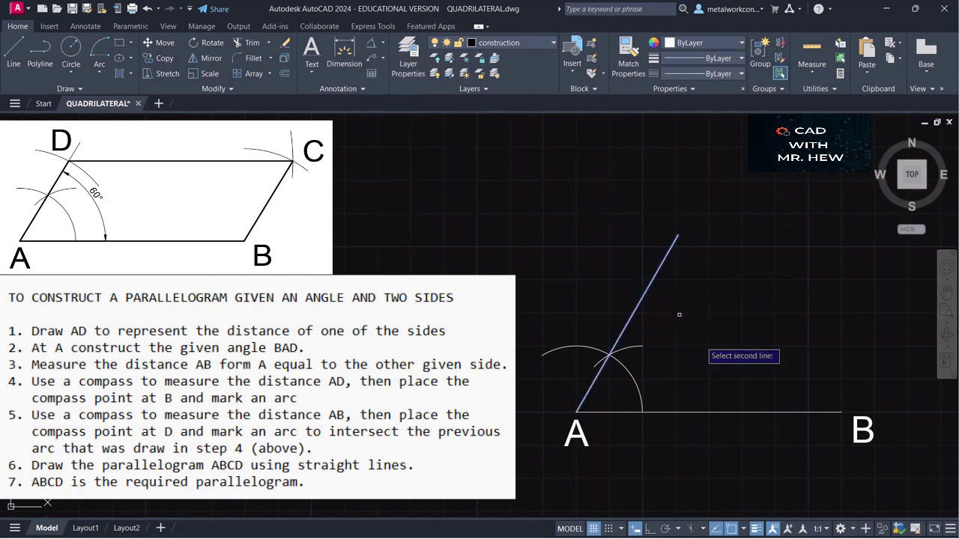
pyautogui.click(723, 412)
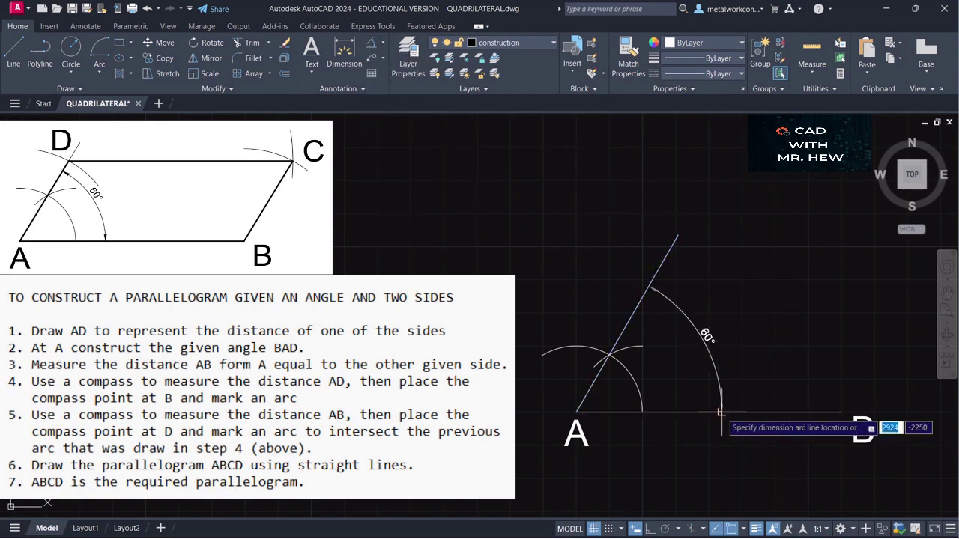
pyautogui.click(689, 384)
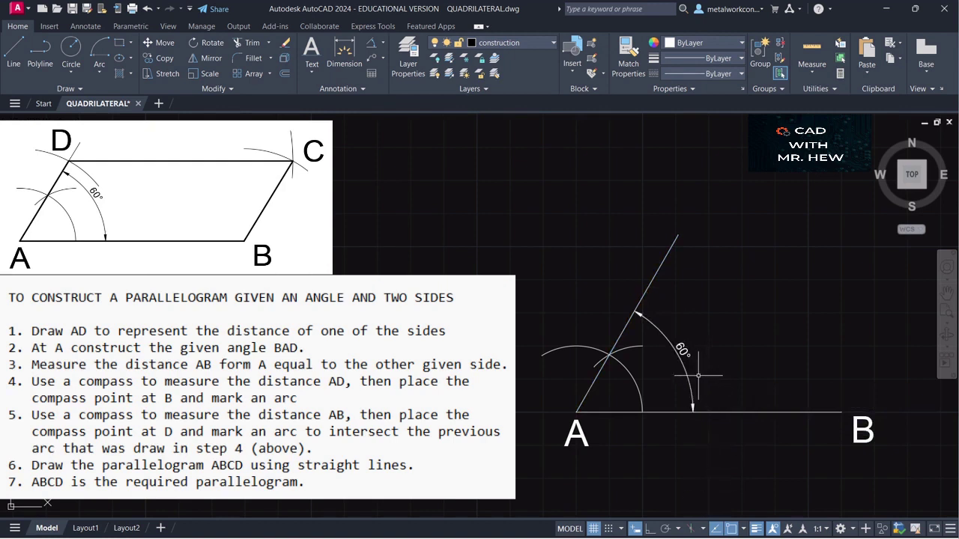
# Reposition the 60° dimension arc closer to point A.
pyautogui.click(681, 350)
pyautogui.click(682, 350)
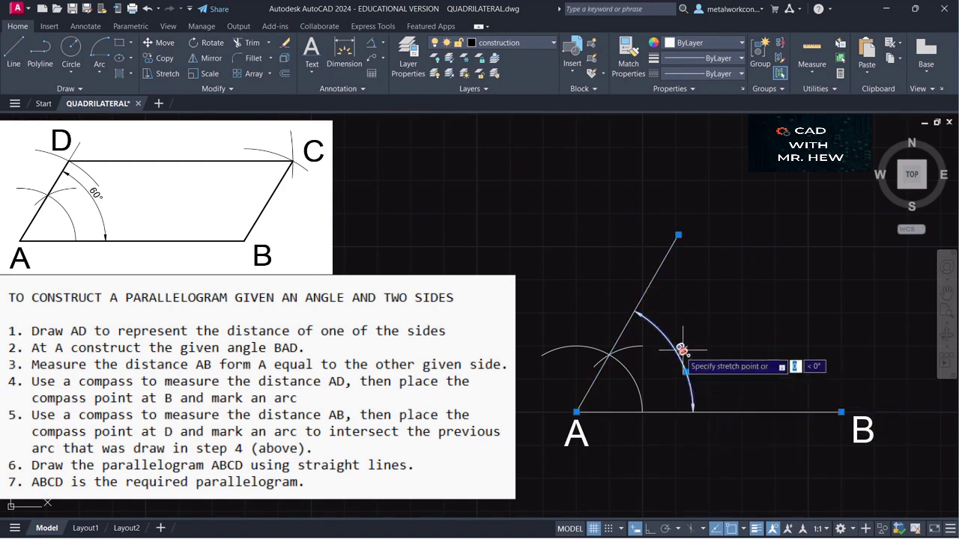
pyautogui.click(662, 354)
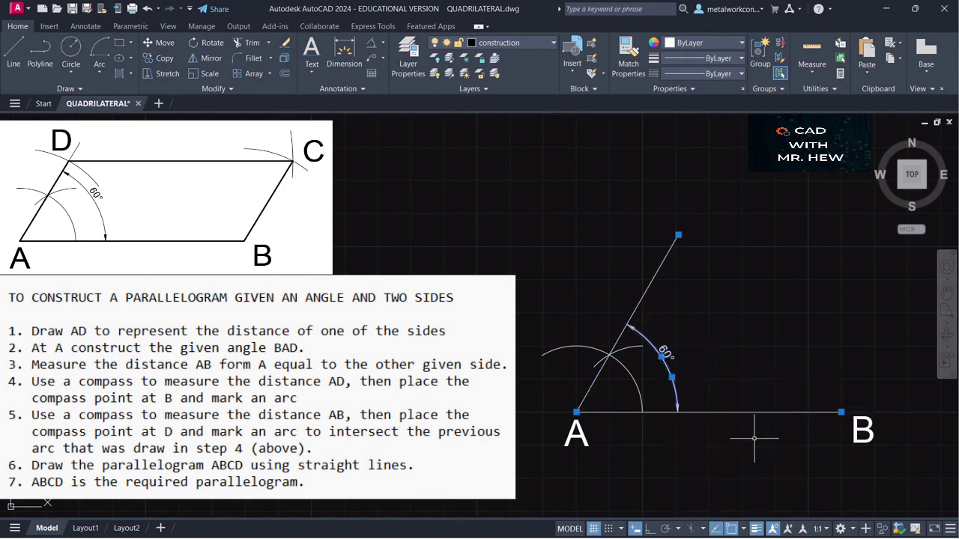
pyautogui.press('Escape')
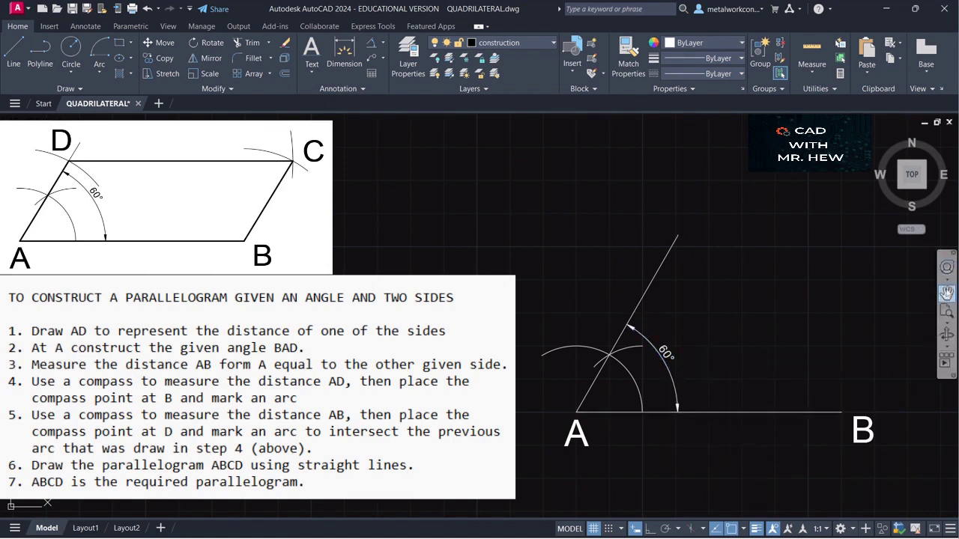
pyautogui.click(948, 293)
# Draw a radius-35 arc centred on A that cuts the 60° line.
pyautogui.moveTo(904, 306); pyautogui.dragTo(887, 313)
pyautogui.press('Escape')
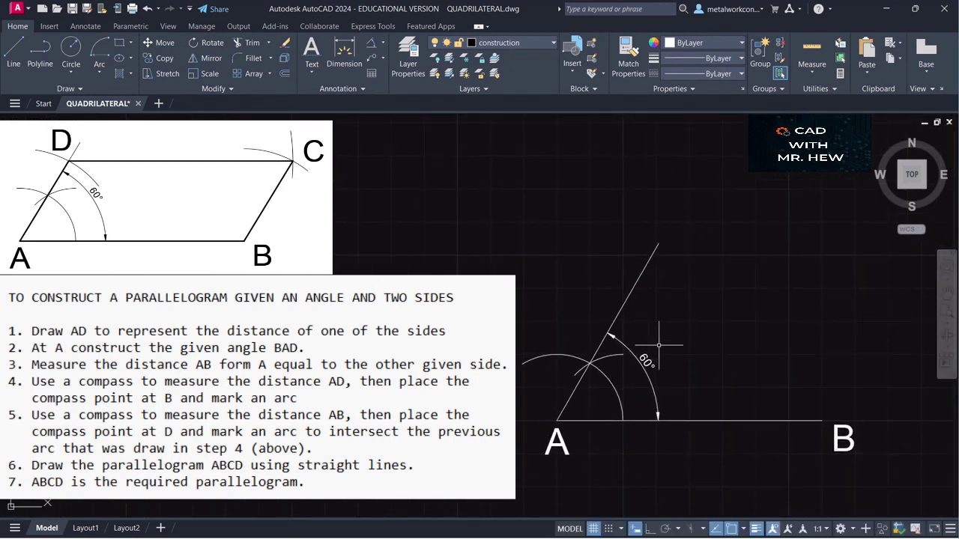
pyautogui.click(640, 275)
pyautogui.press('Escape')
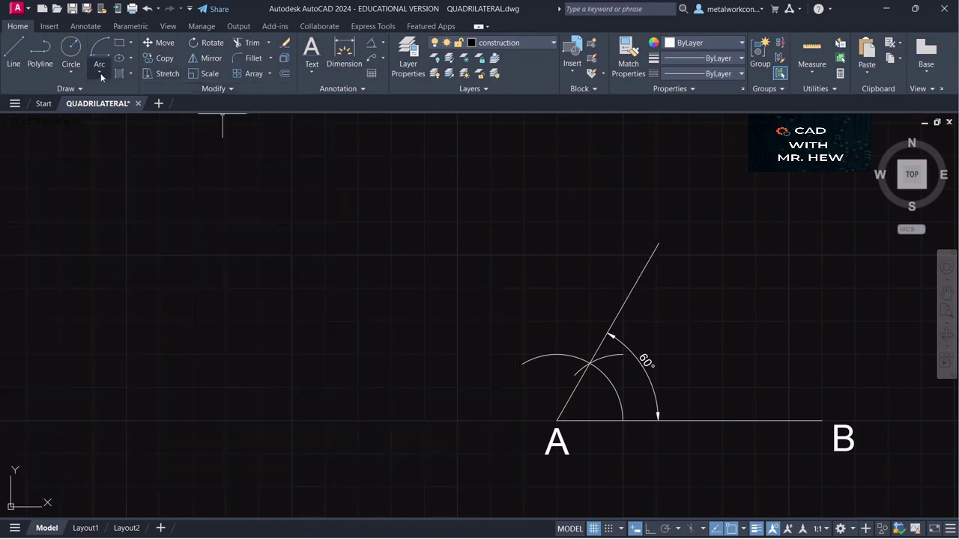
pyautogui.click(98, 71)
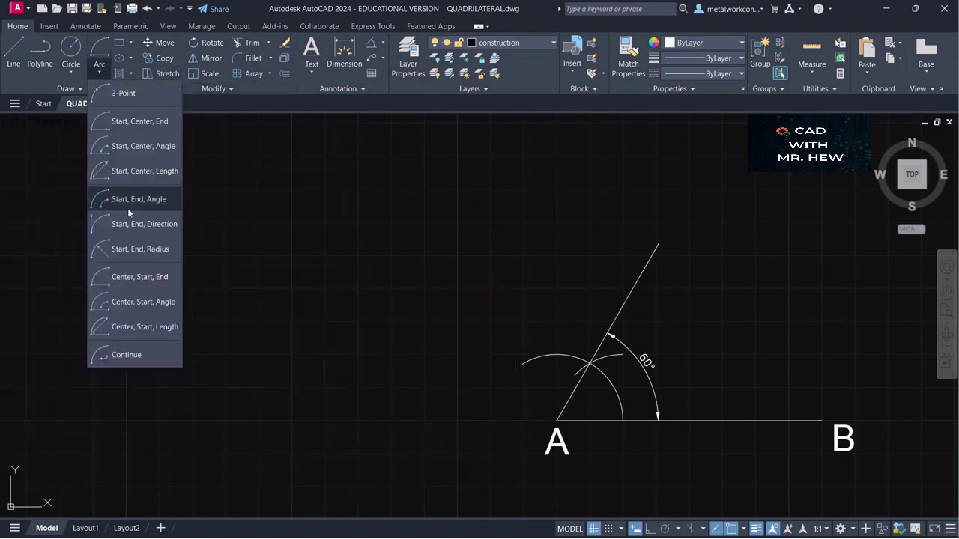
pyautogui.click(131, 277)
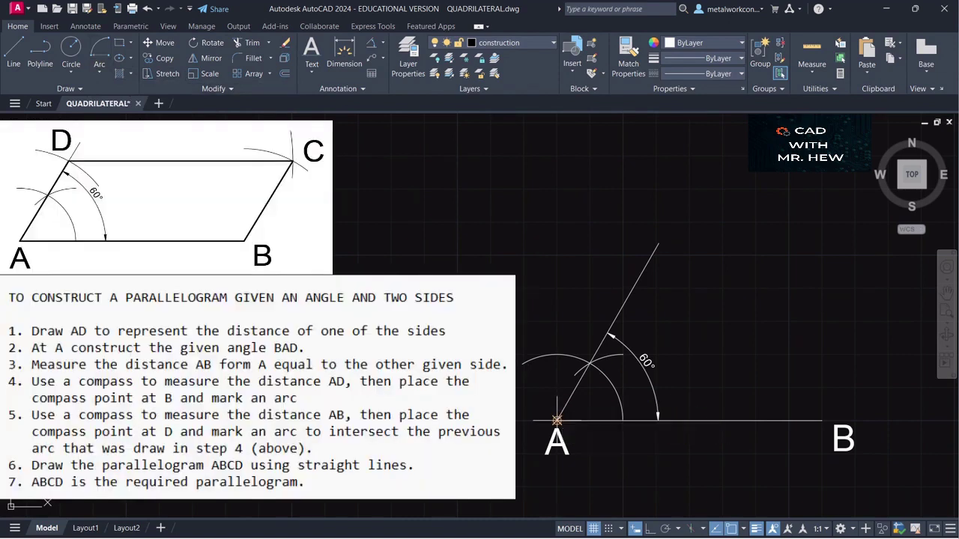
pyautogui.click(557, 420)
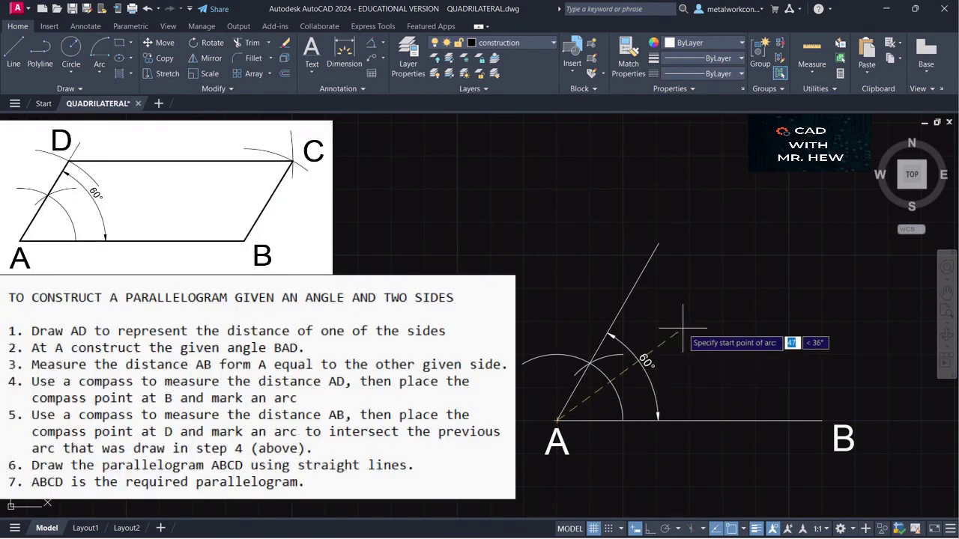
pyautogui.write('35')
pyautogui.press('Return')
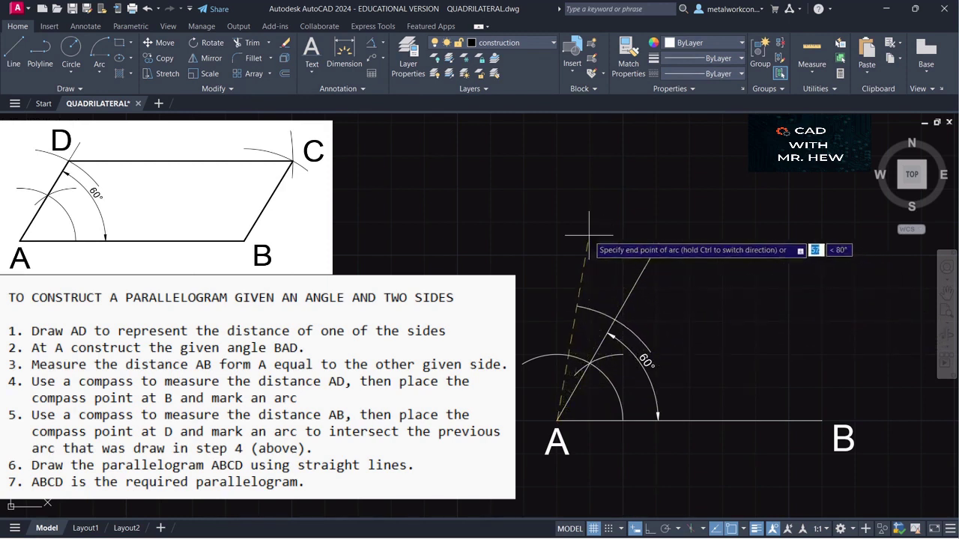
pyautogui.press('Escape')
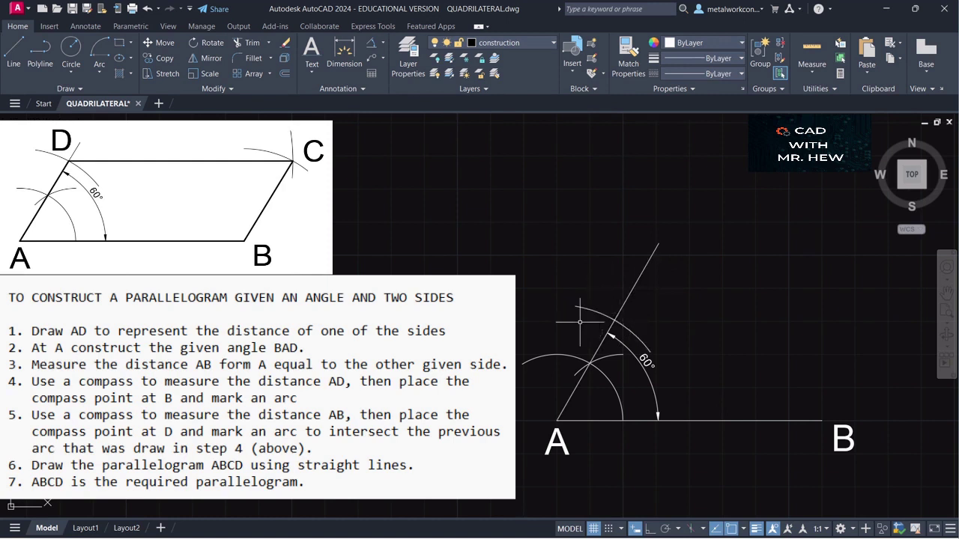
# Add a single-line text label 'D' near the top of the 60° line.
pyautogui.click(312, 71)
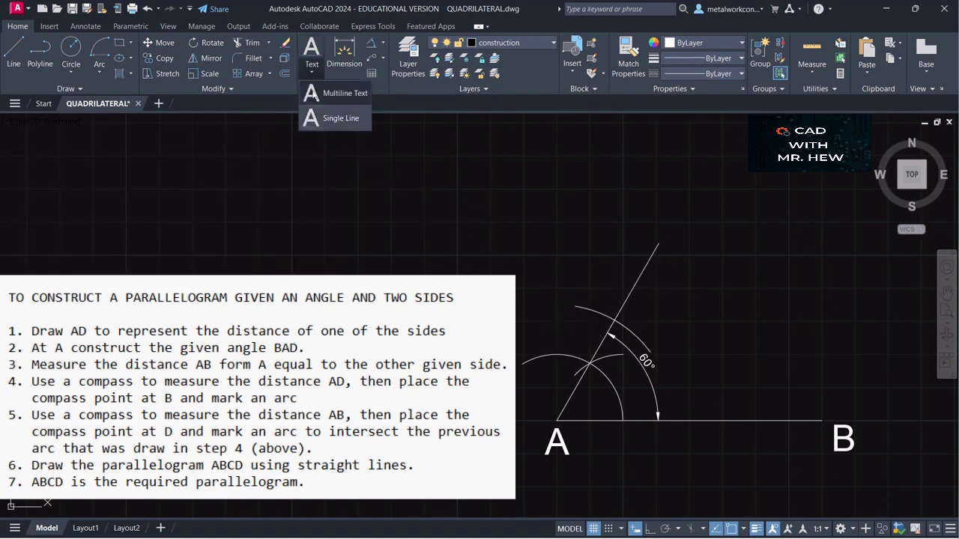
pyautogui.click(315, 118)
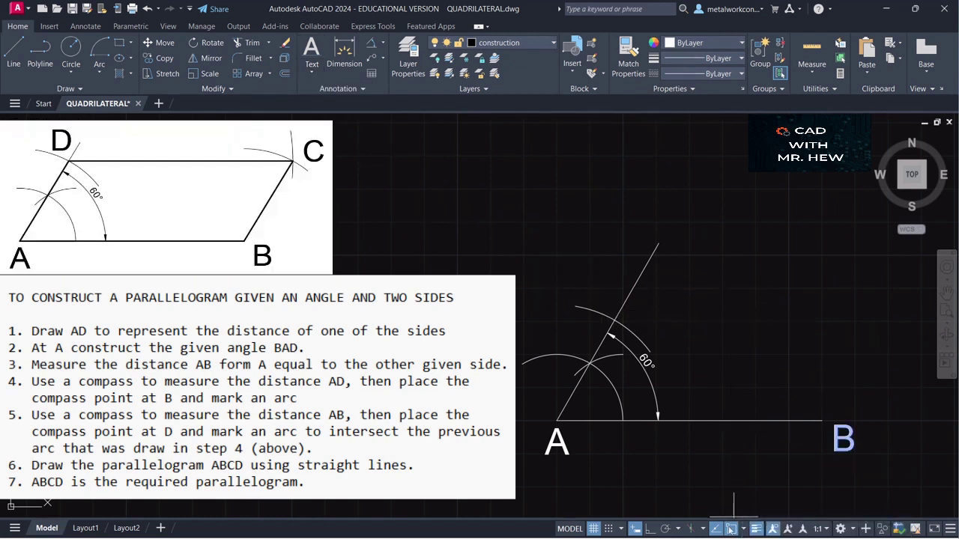
pyautogui.click(602, 306)
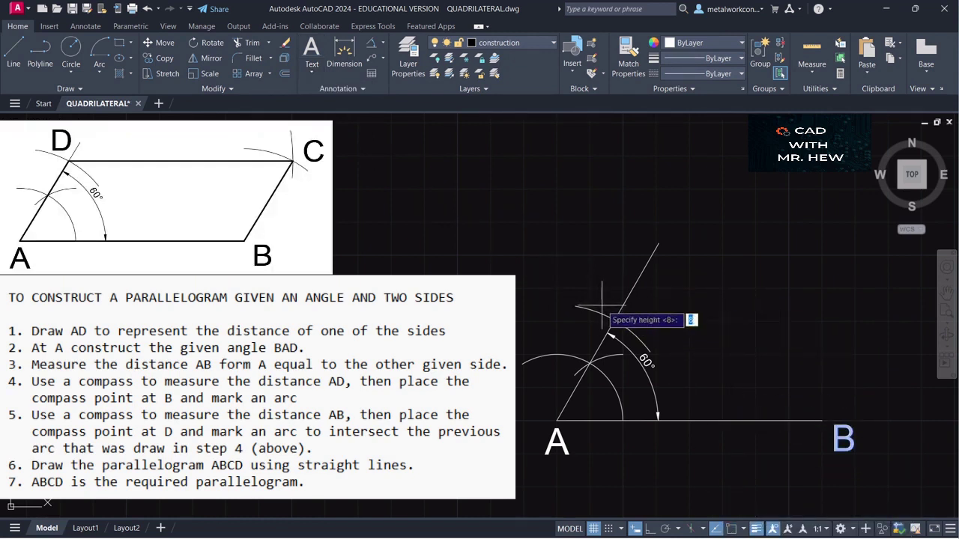
pyautogui.press('Return')
pyautogui.press('Return')
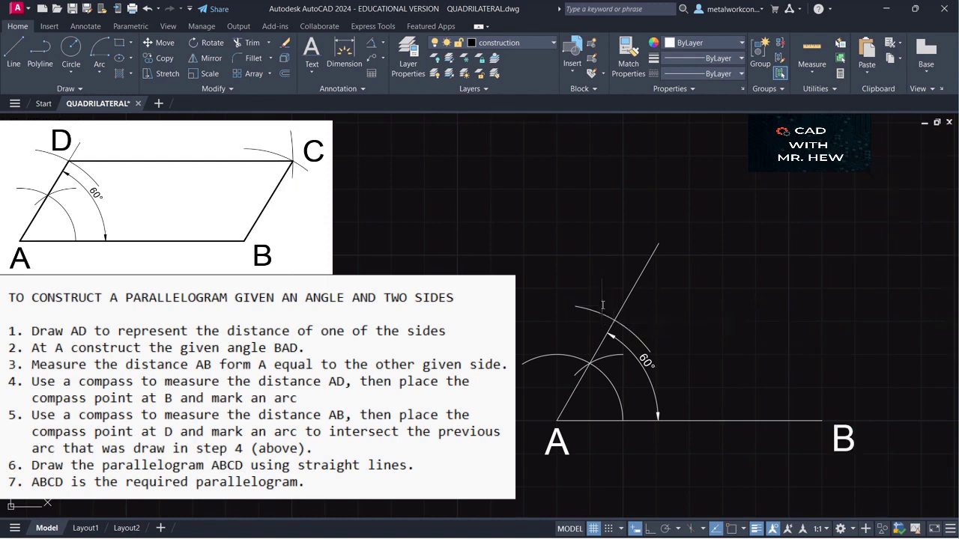
pyautogui.write('D')
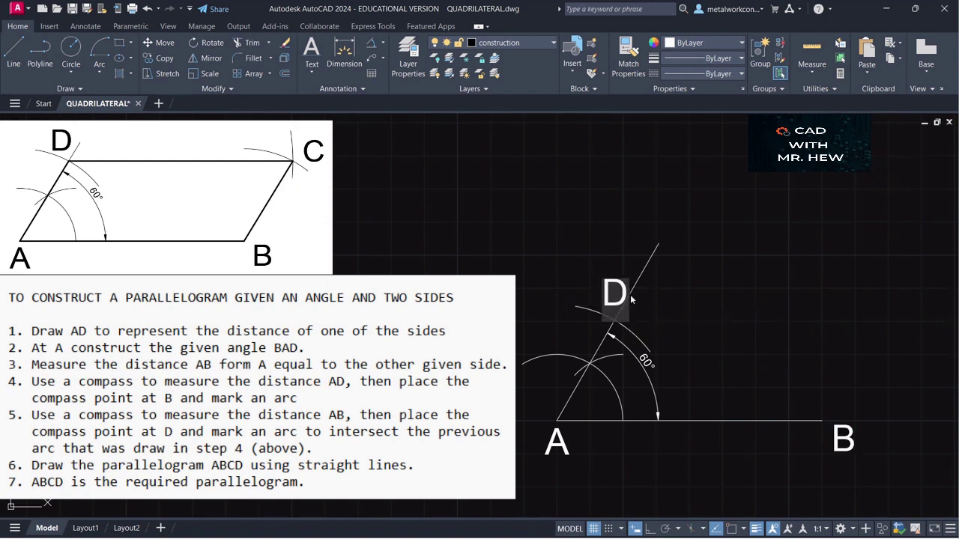
pyautogui.click(671, 305)
pyautogui.press('Escape')
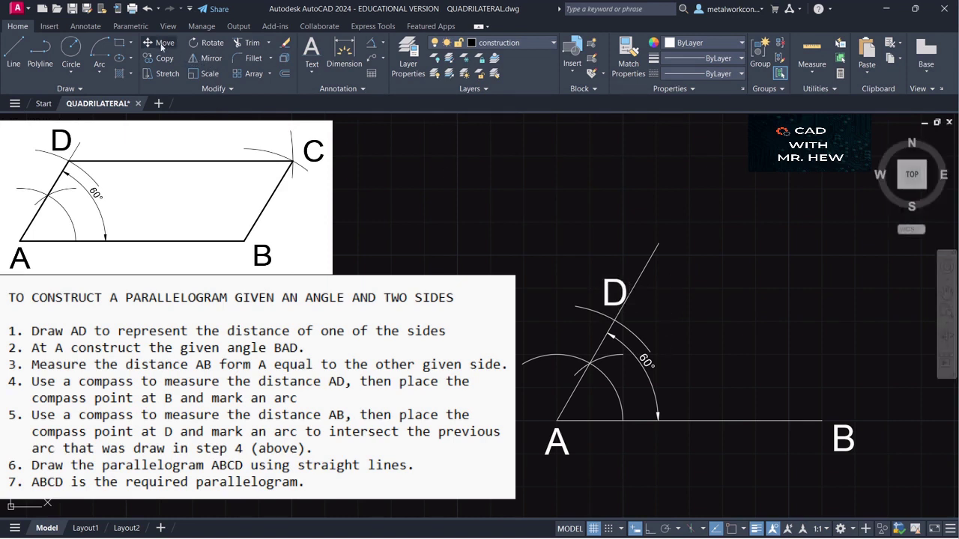
# Move the D label to sit just left of the 60° line.
pyautogui.click(159, 42)
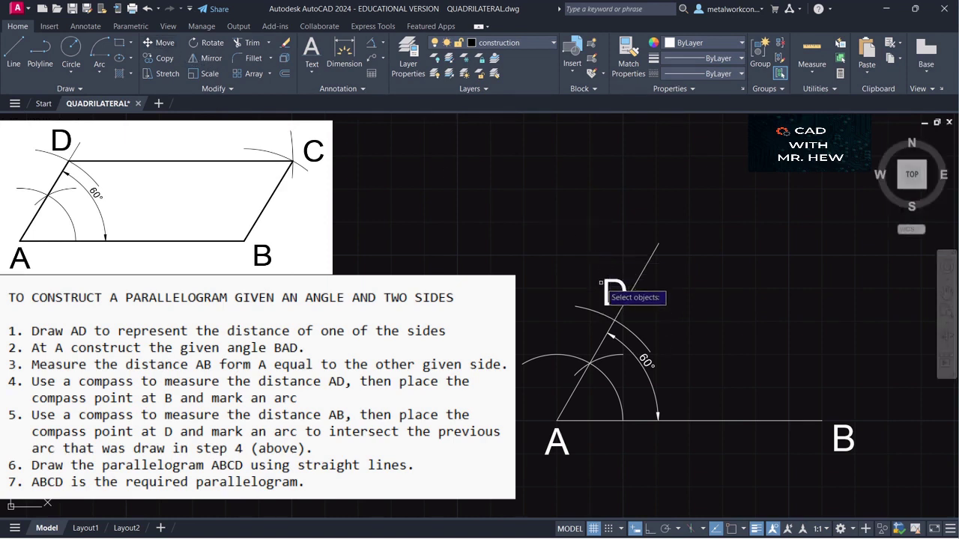
pyautogui.click(608, 288)
pyautogui.press('Return')
pyautogui.click(609, 283)
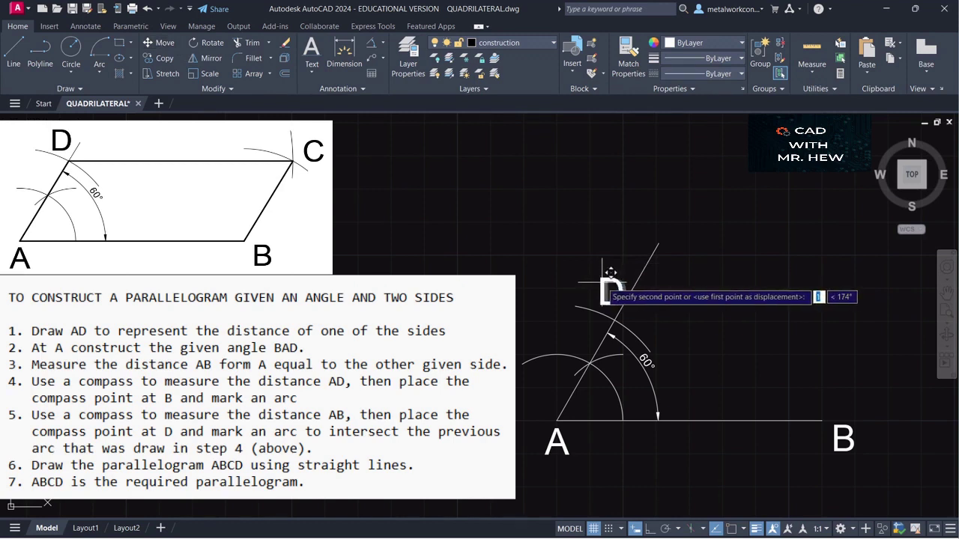
pyautogui.click(607, 276)
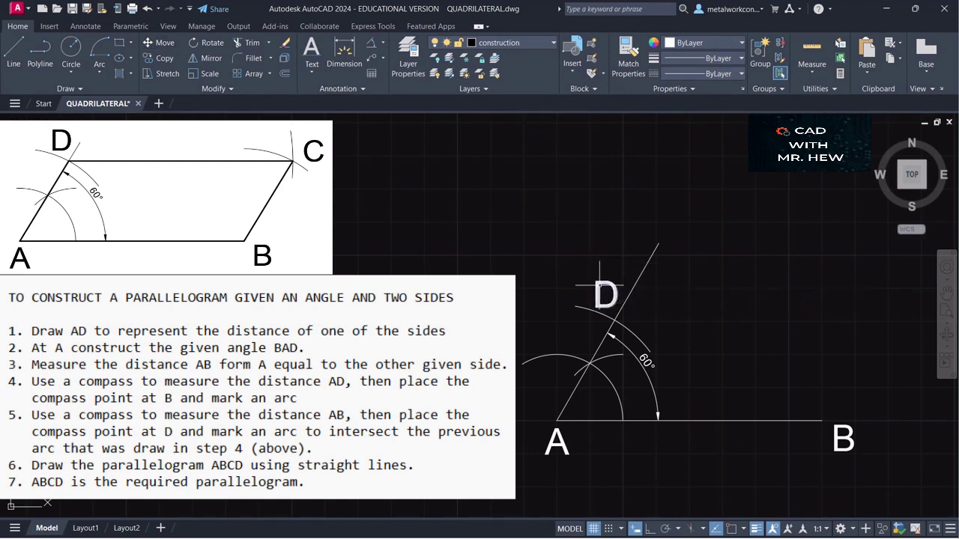
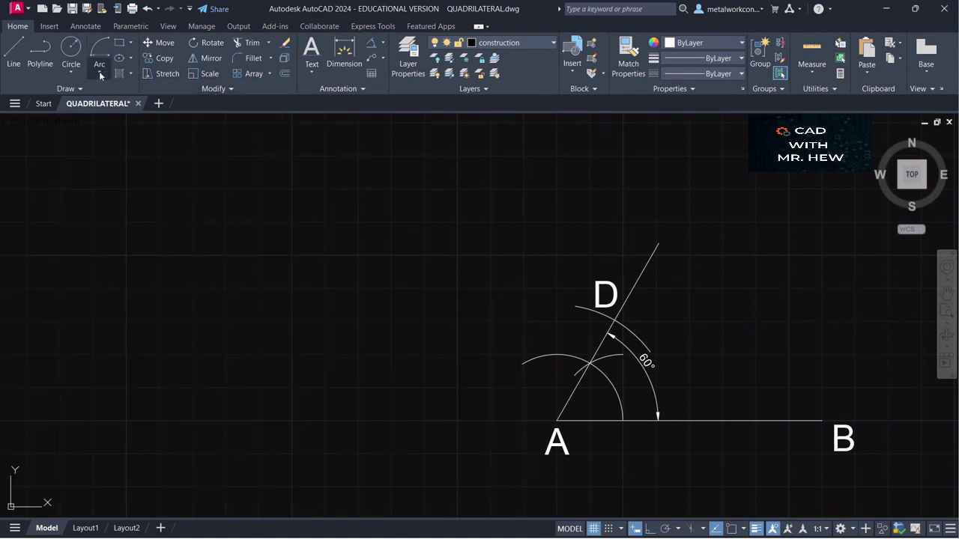
# Draw a radius 35 arc centred on point B, sweeping above it.
pyautogui.click(99, 75)
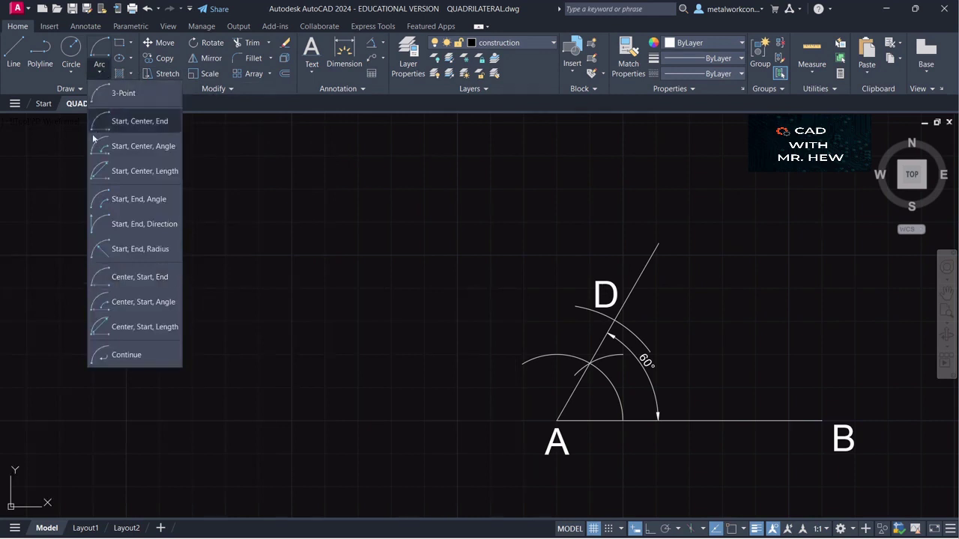
pyautogui.click(119, 277)
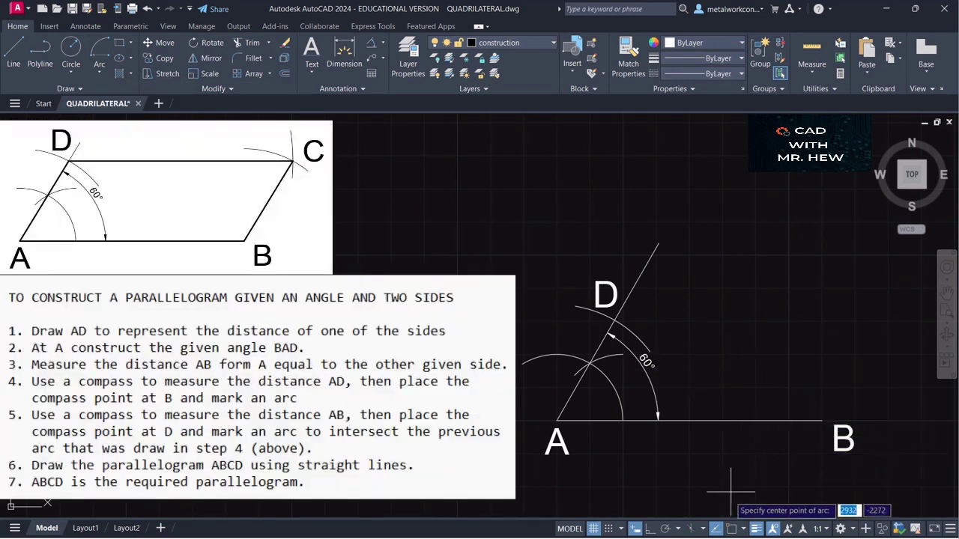
pyautogui.click(821, 421)
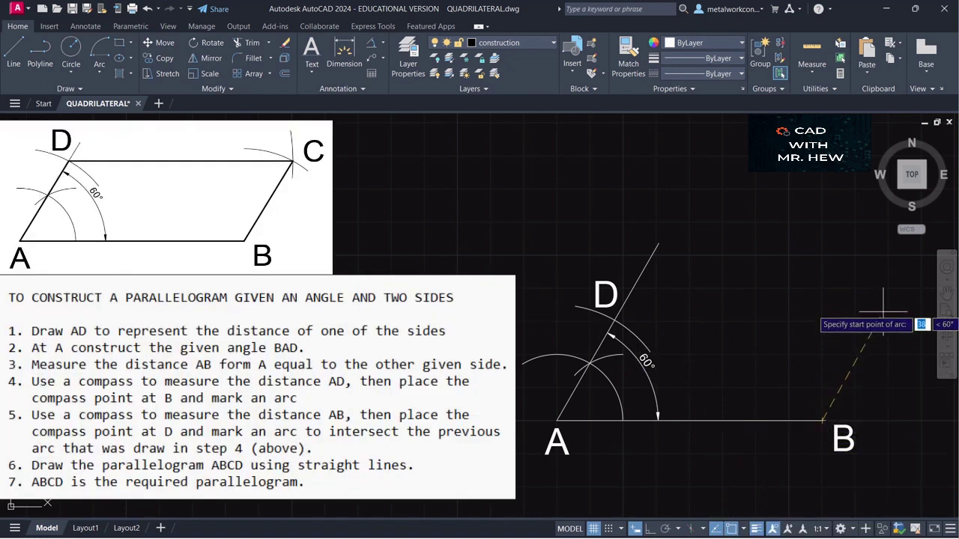
pyautogui.click(99, 53)
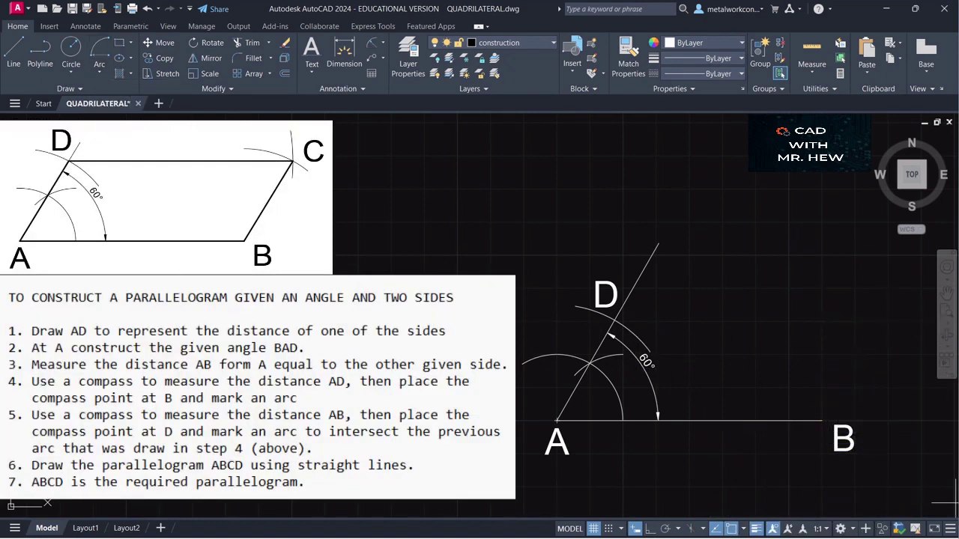
pyautogui.click(822, 421)
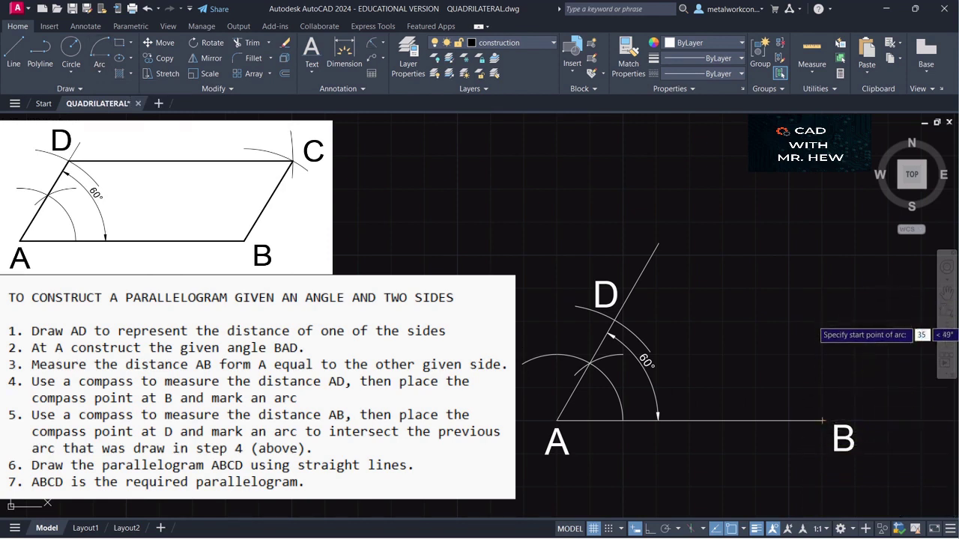
pyautogui.write('35')
pyautogui.press('Return')
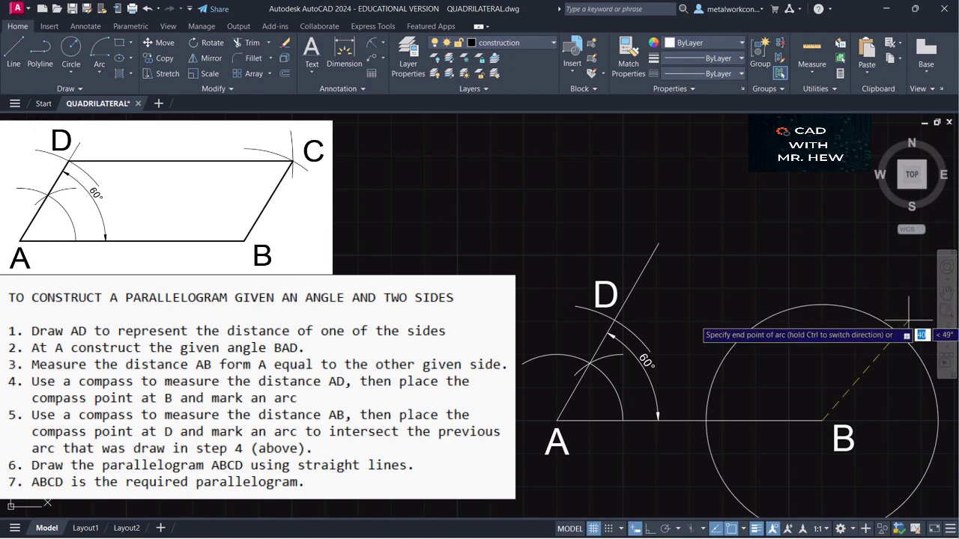
pyautogui.click(822, 289)
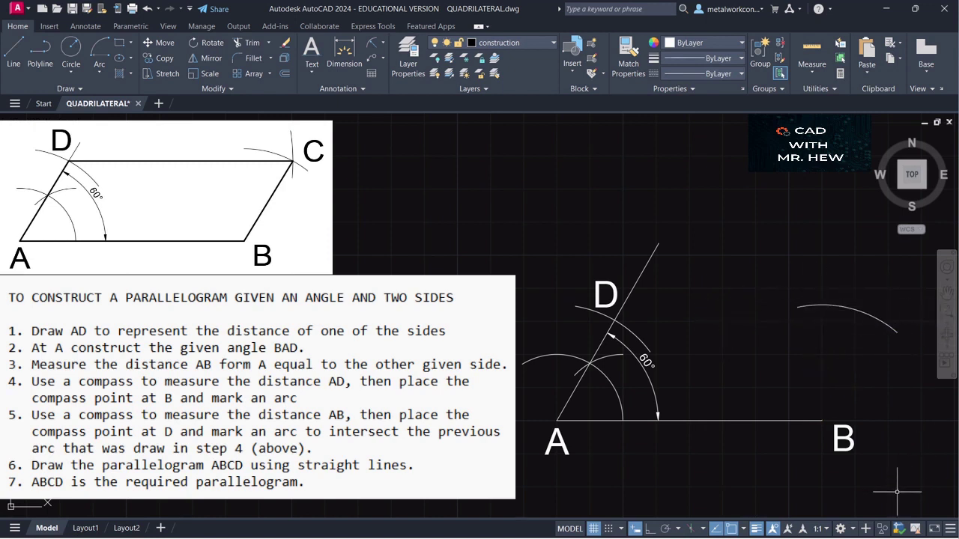
# Draw a radius 80 arc centred on D that cuts the first arc.
pyautogui.click(101, 74)
pyautogui.click(119, 280)
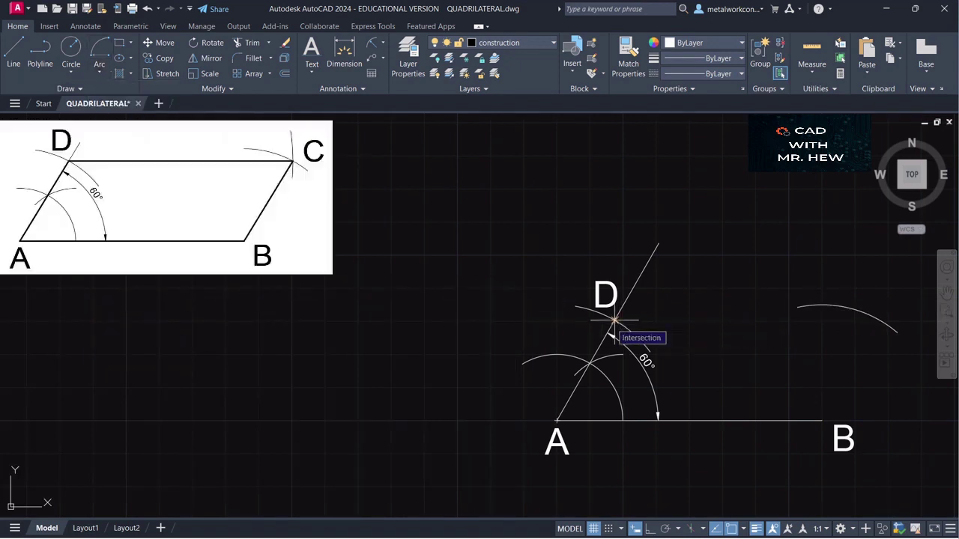
pyautogui.click(613, 321)
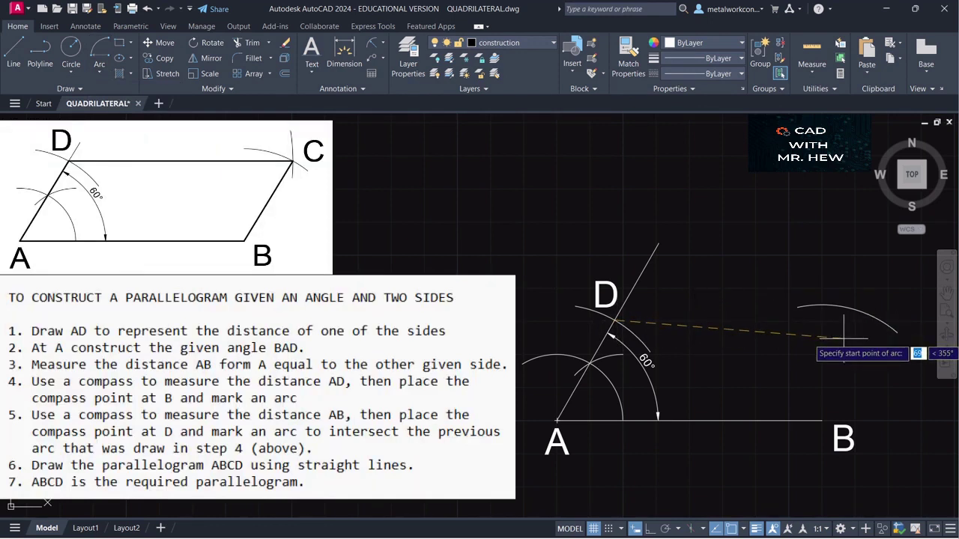
pyautogui.write('80')
pyautogui.press('Return')
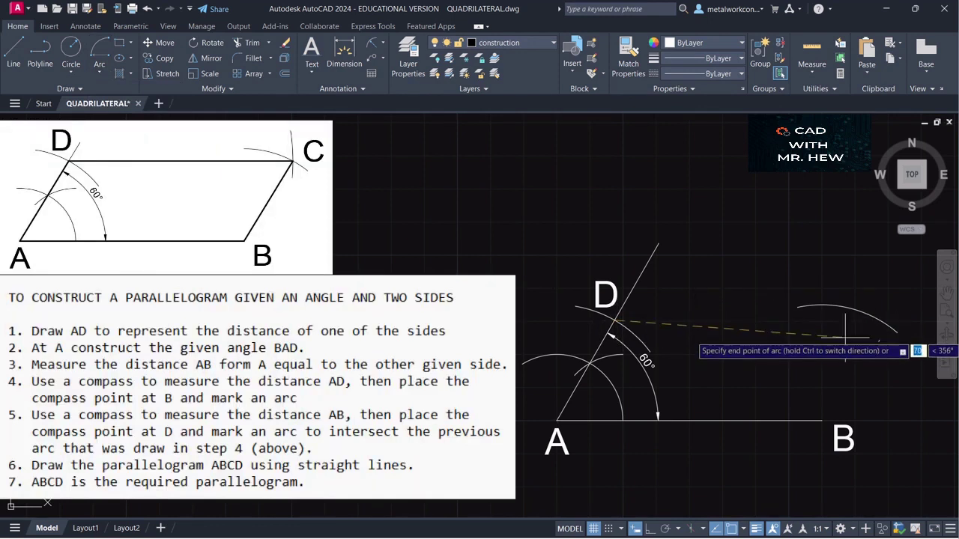
pyautogui.click(858, 267)
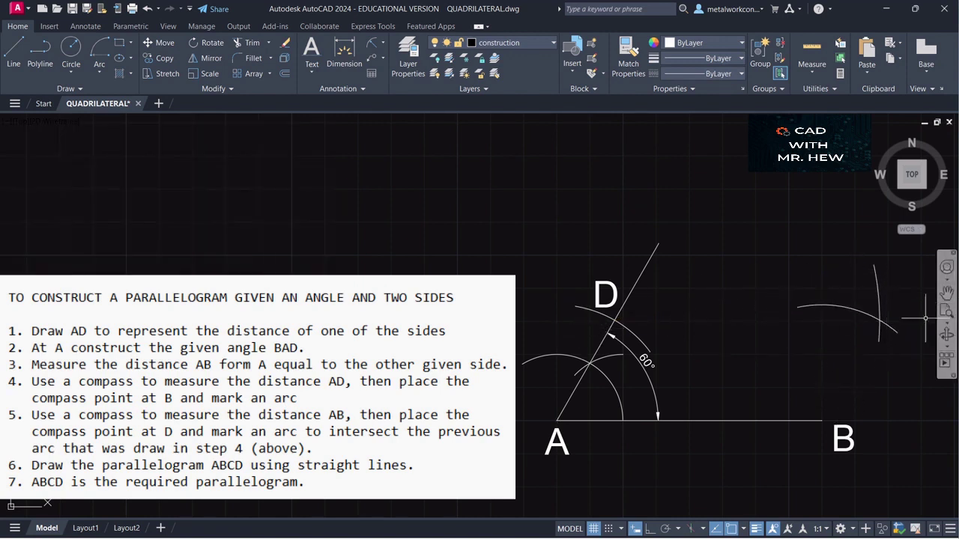
# Draw a line from D to the intersection of the two arcs.
pyautogui.click(13, 54)
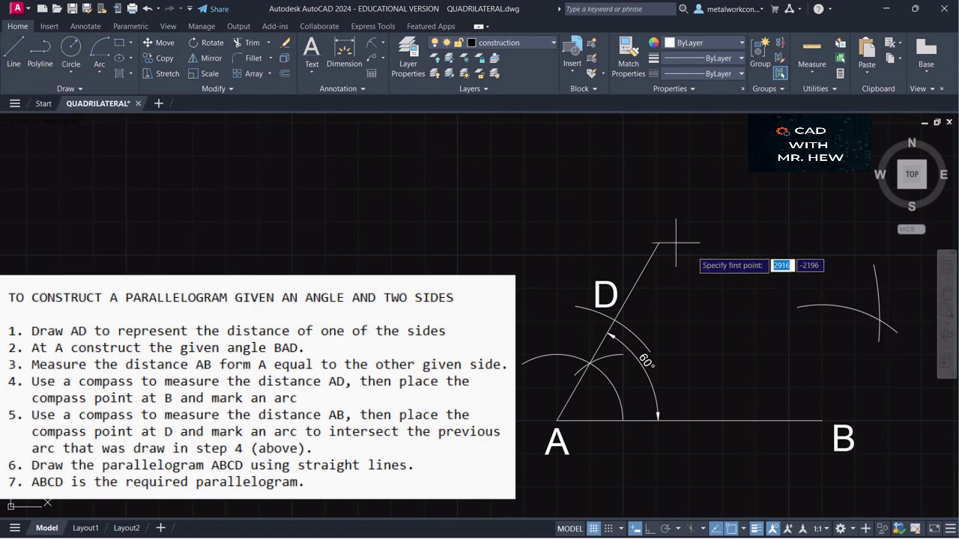
pyautogui.click(613, 320)
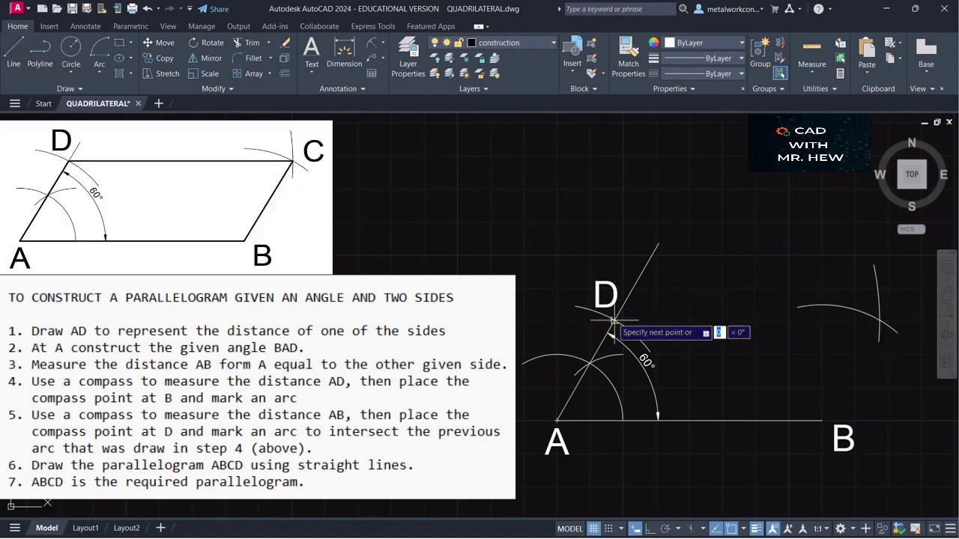
pyautogui.click(879, 320)
pyautogui.press('Return')
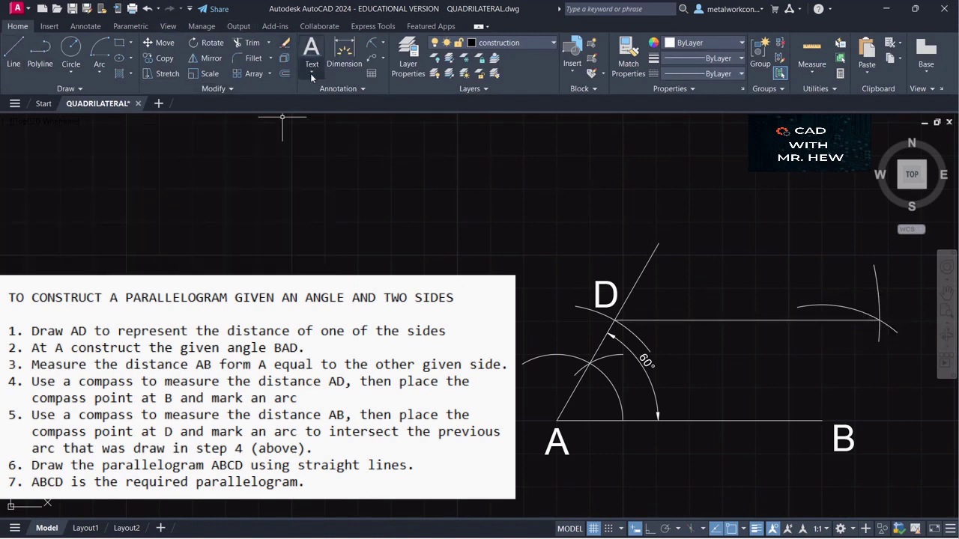
# Label the arc intersection 'C' with single-line text at default height and angle.
pyautogui.click(310, 73)
pyautogui.click(329, 118)
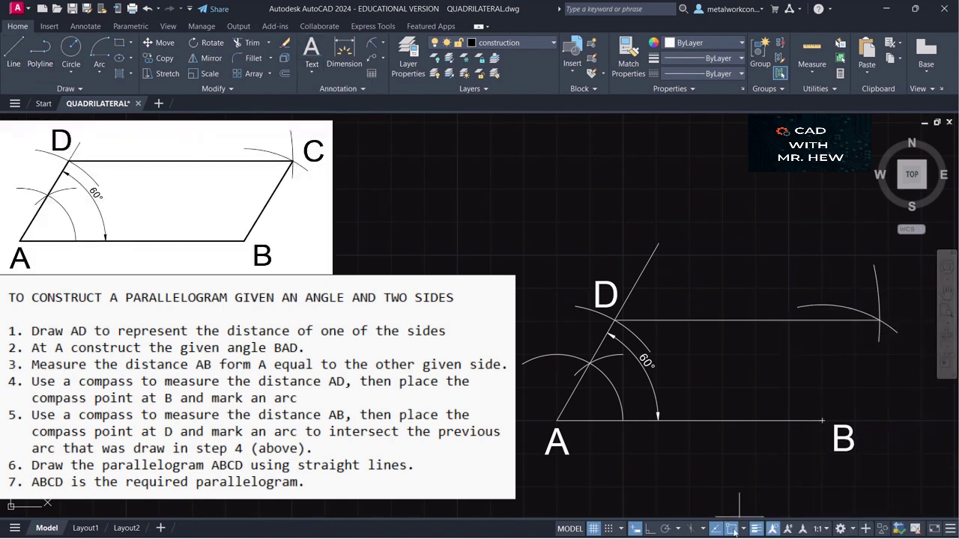
pyautogui.click(890, 322)
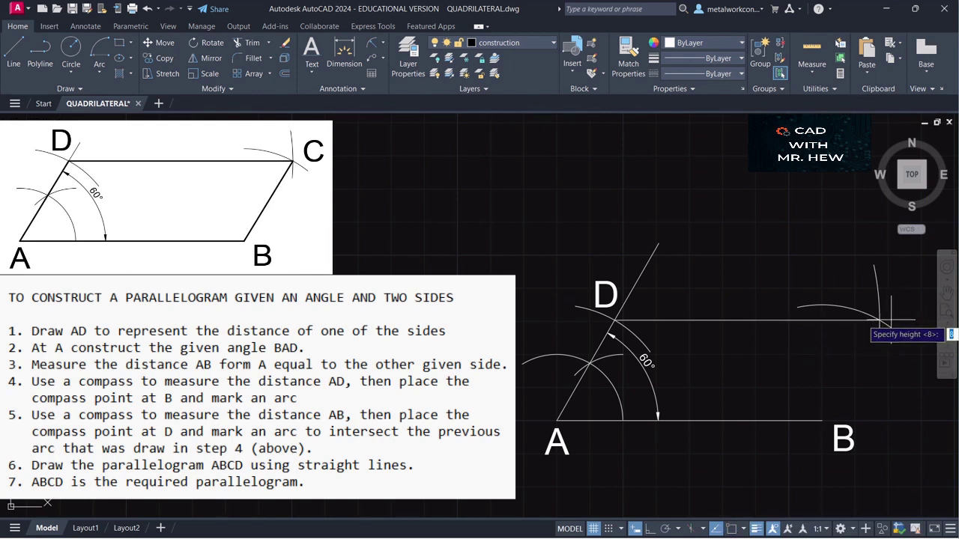
pyautogui.press('Return')
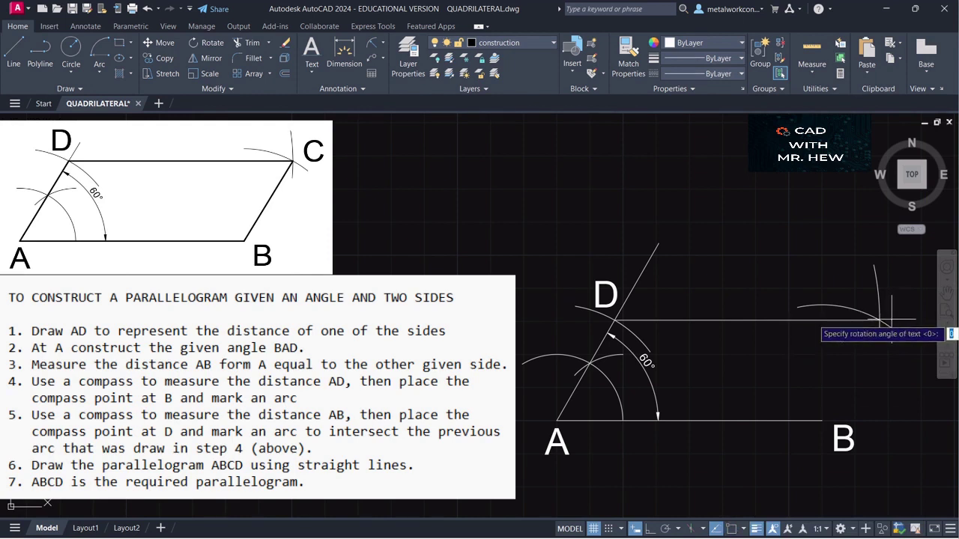
pyautogui.press('Return')
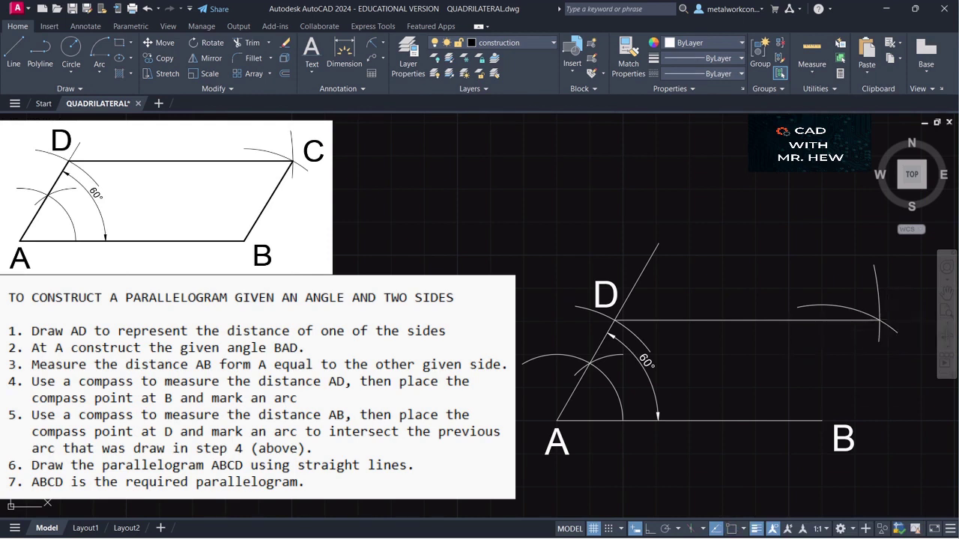
pyautogui.write('C')
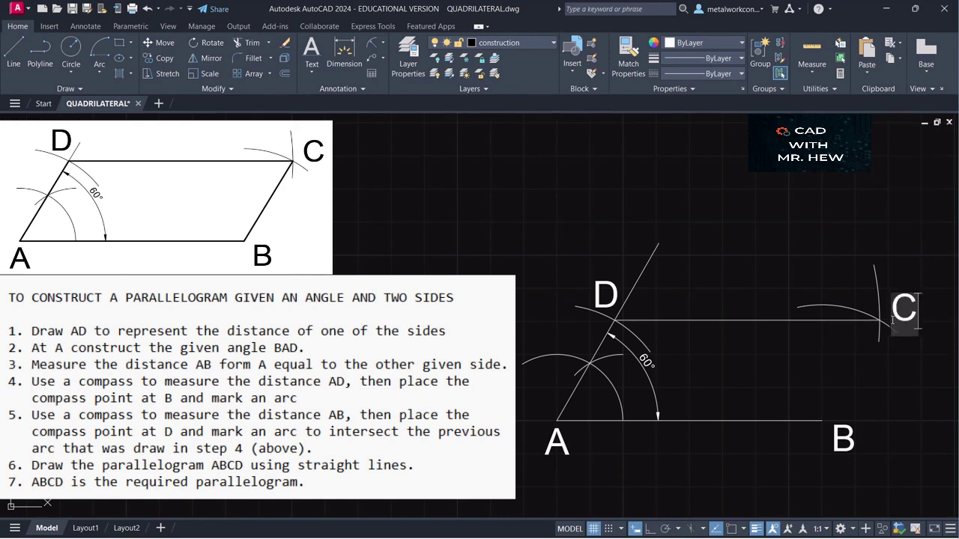
pyautogui.press('Return')
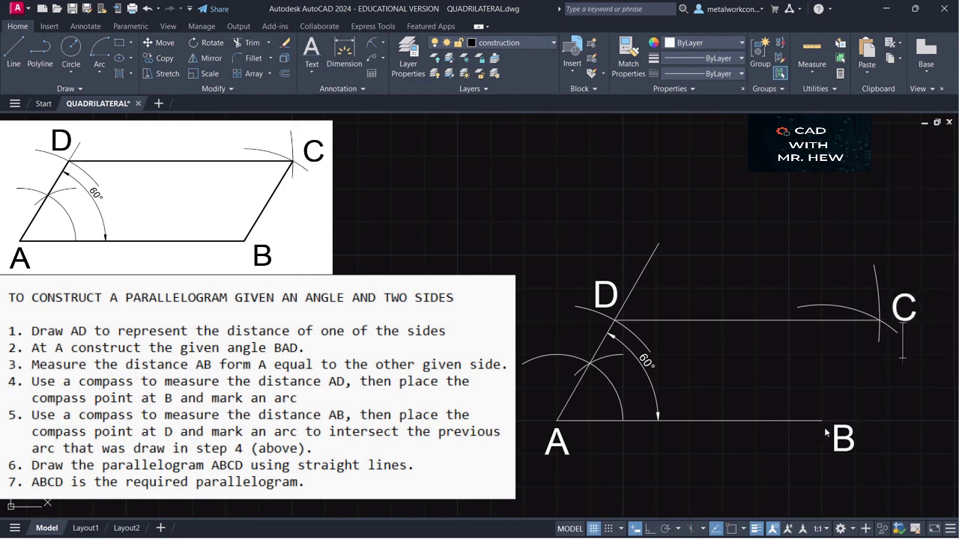
pyautogui.press('Return')
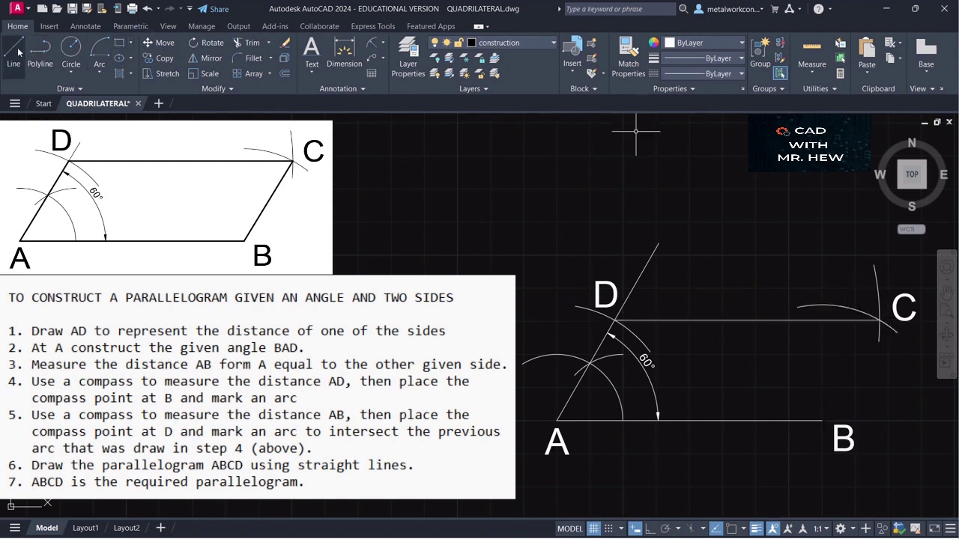
# Draw side BC from endpoint B to corner C.
pyautogui.click(821, 421)
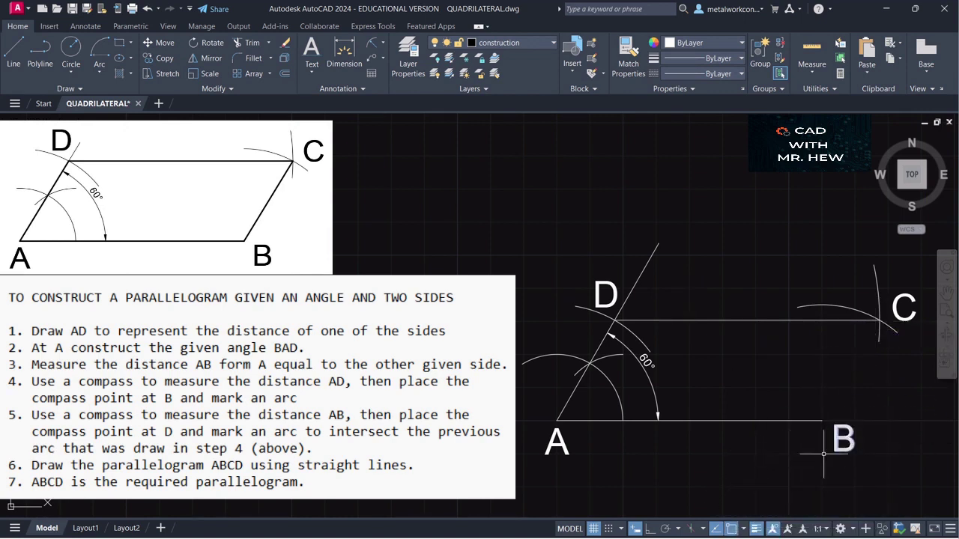
pyautogui.press('Escape')
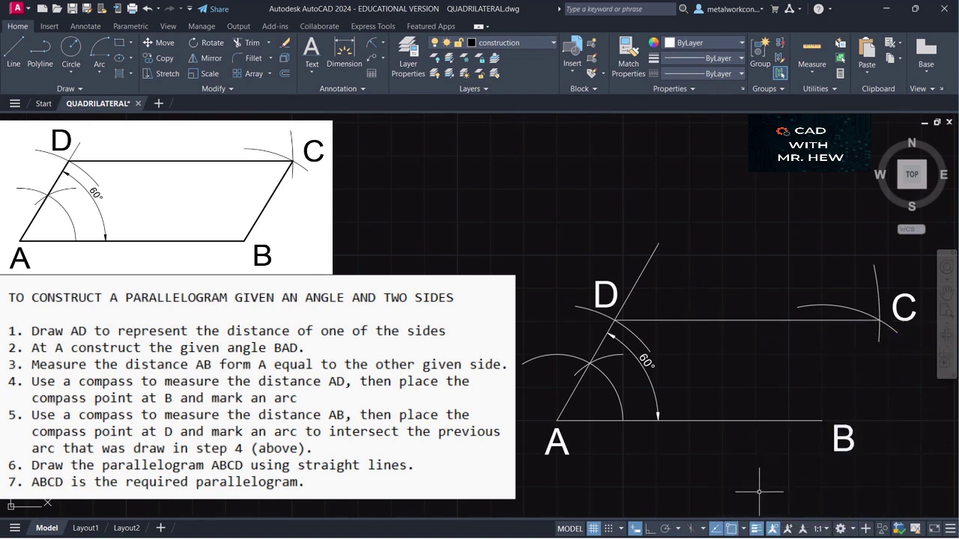
pyautogui.click(18, 54)
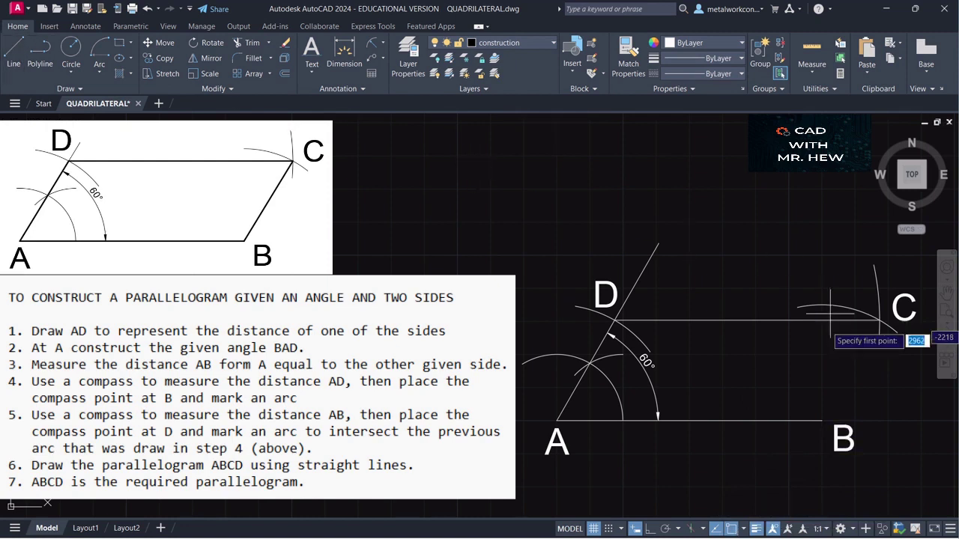
pyautogui.click(821, 421)
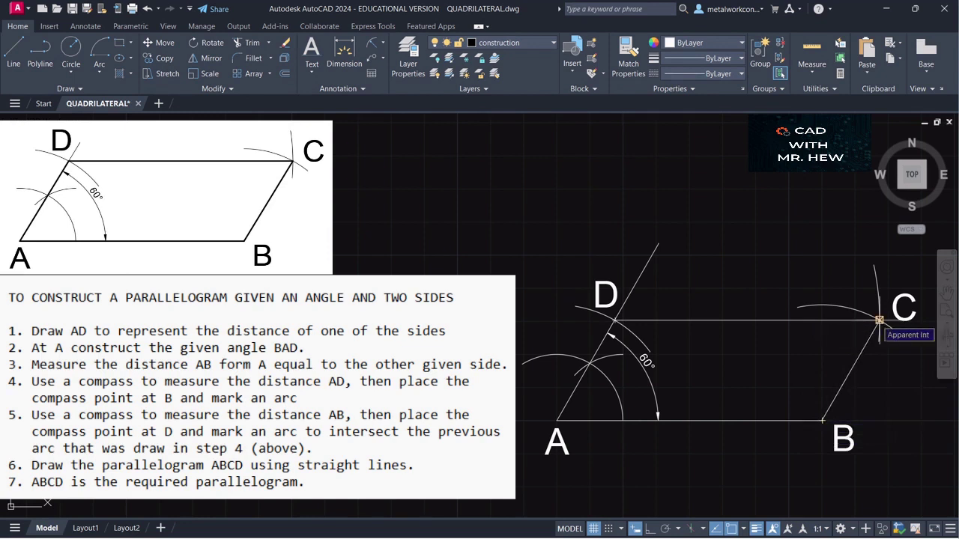
pyautogui.click(878, 320)
pyautogui.press('Escape')
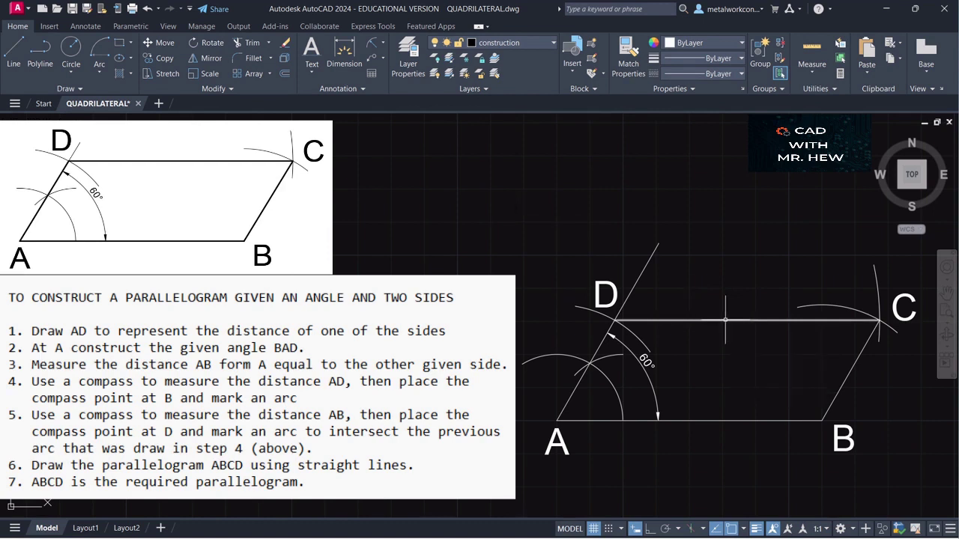
# Break line AD at D to remove the part extending beyond it.
pyautogui.click(222, 90)
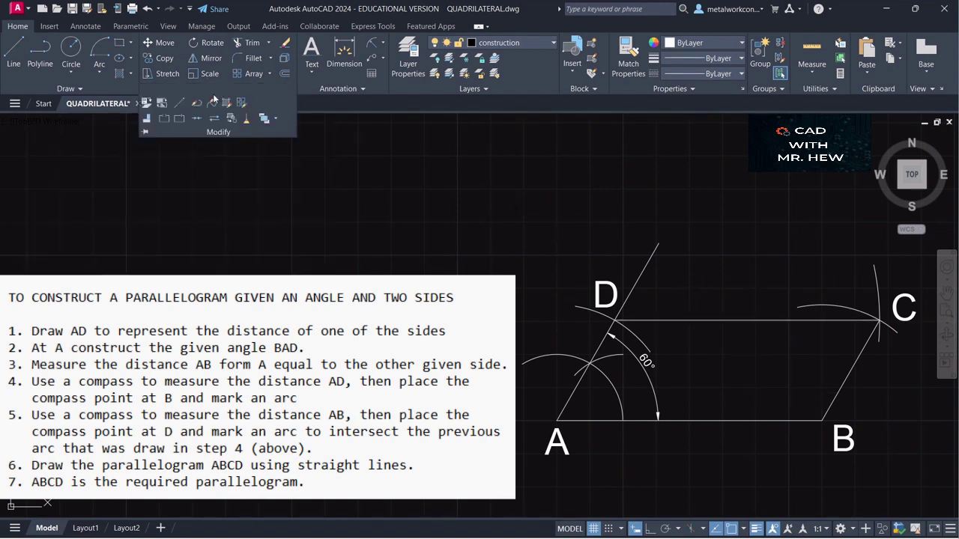
pyautogui.click(165, 119)
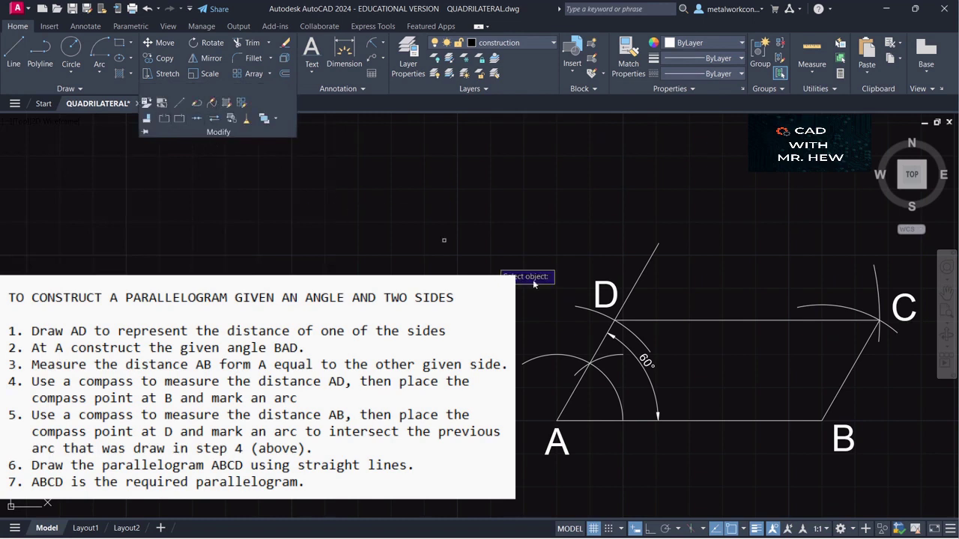
pyautogui.click(626, 300)
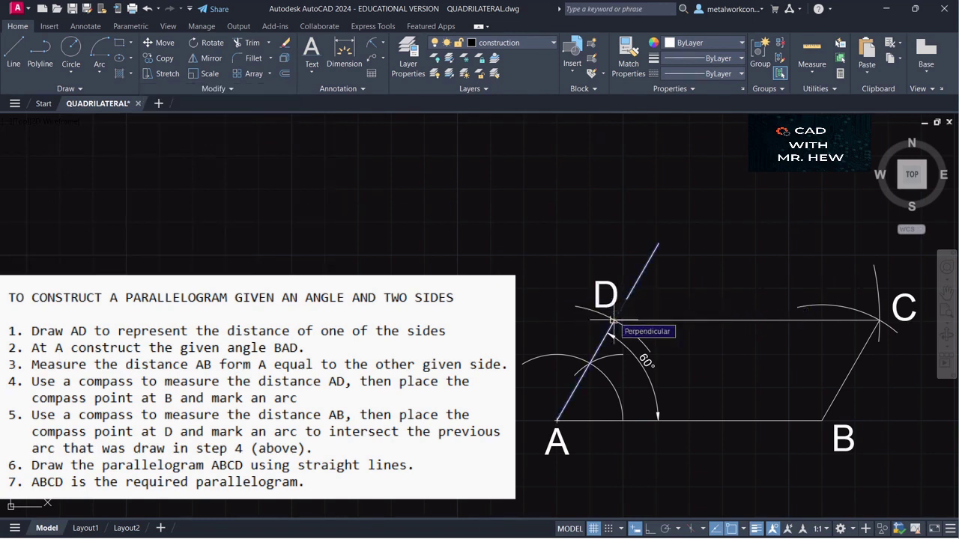
pyautogui.click(613, 317)
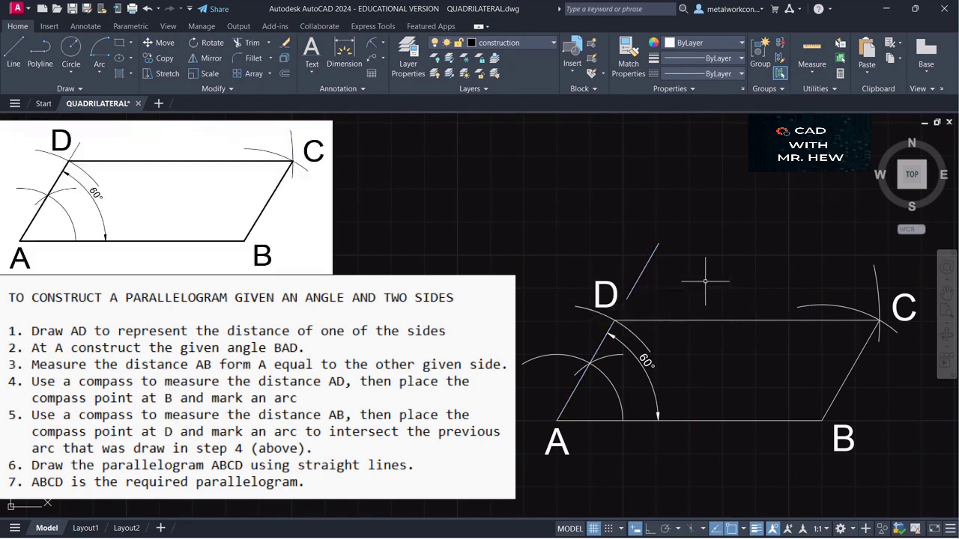
pyautogui.press('Return')
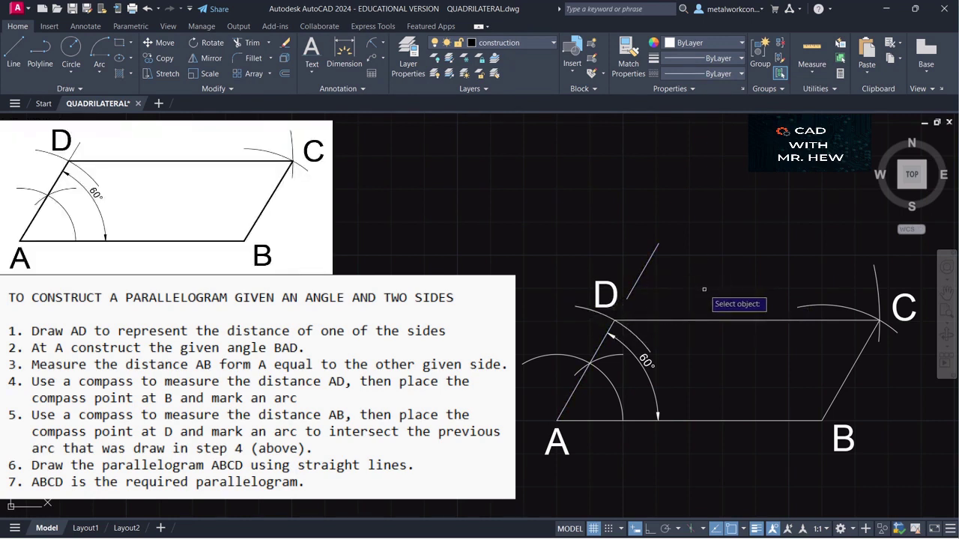
pyautogui.press('Escape')
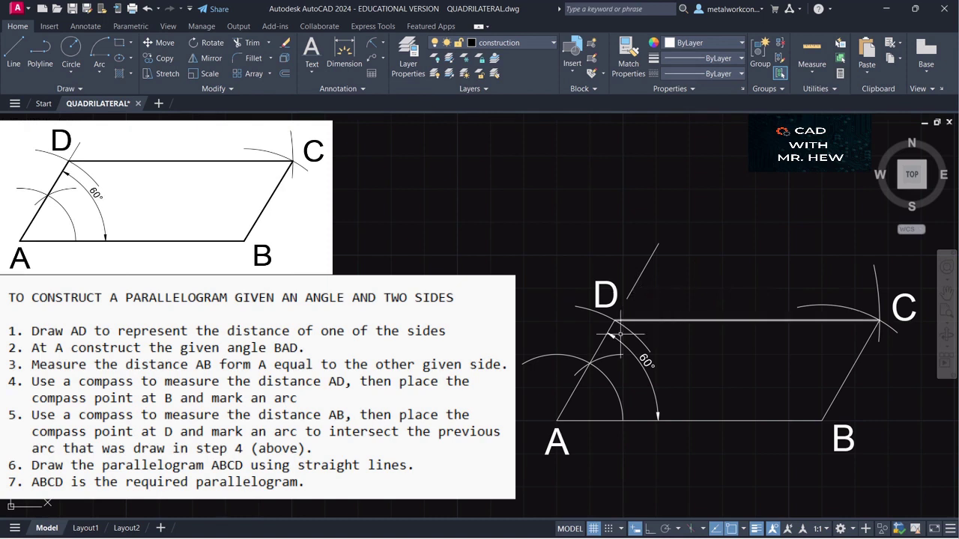
# Move sides AD, DC, CB and AB onto the outline layer.
pyautogui.click(595, 348)
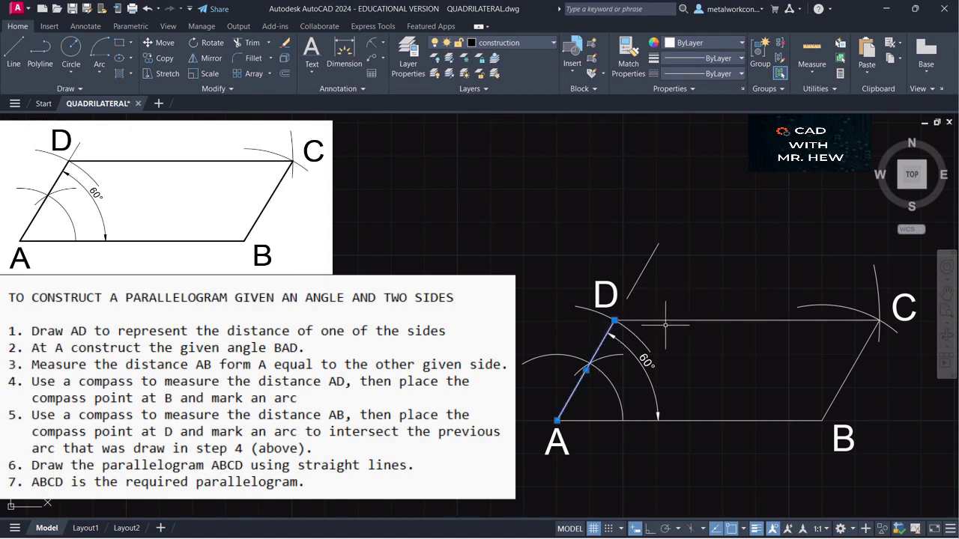
pyautogui.click(698, 320)
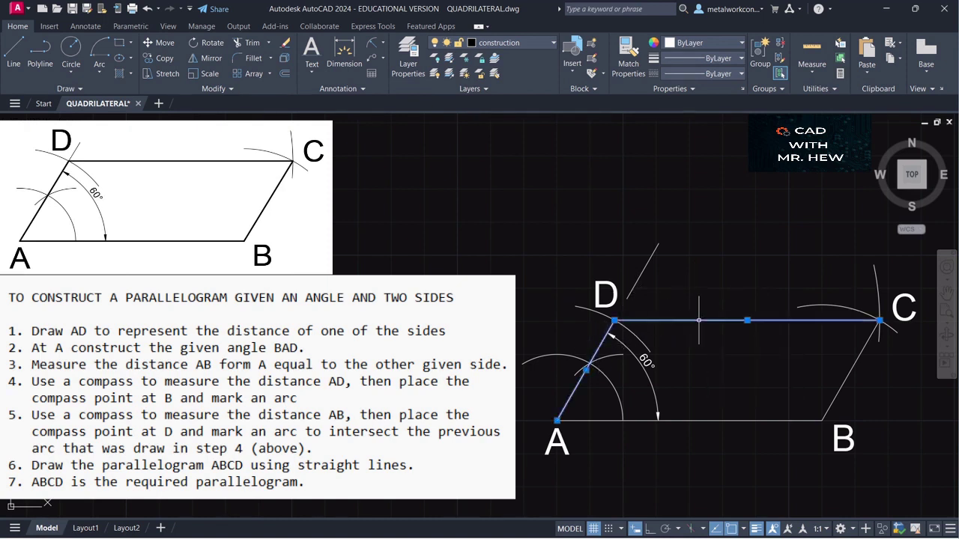
pyautogui.click(858, 356)
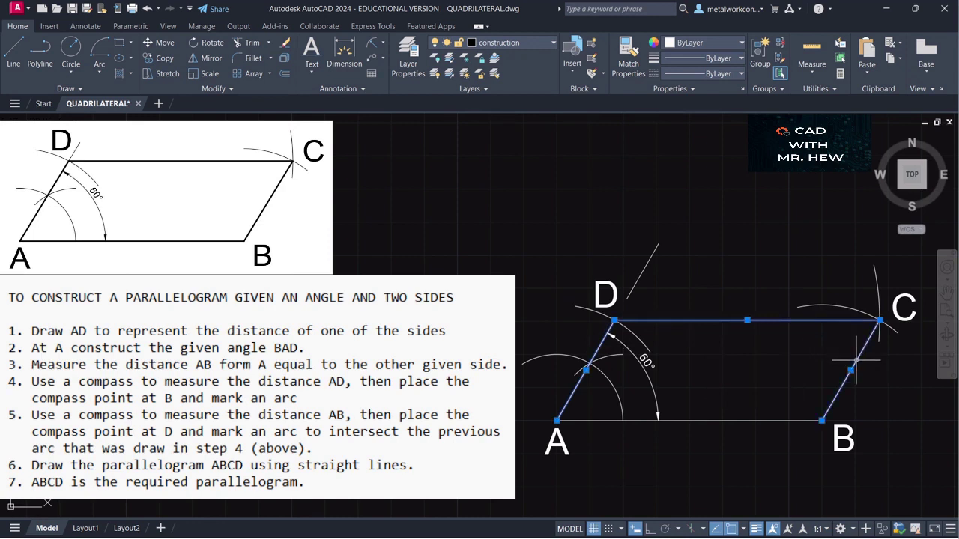
pyautogui.click(701, 420)
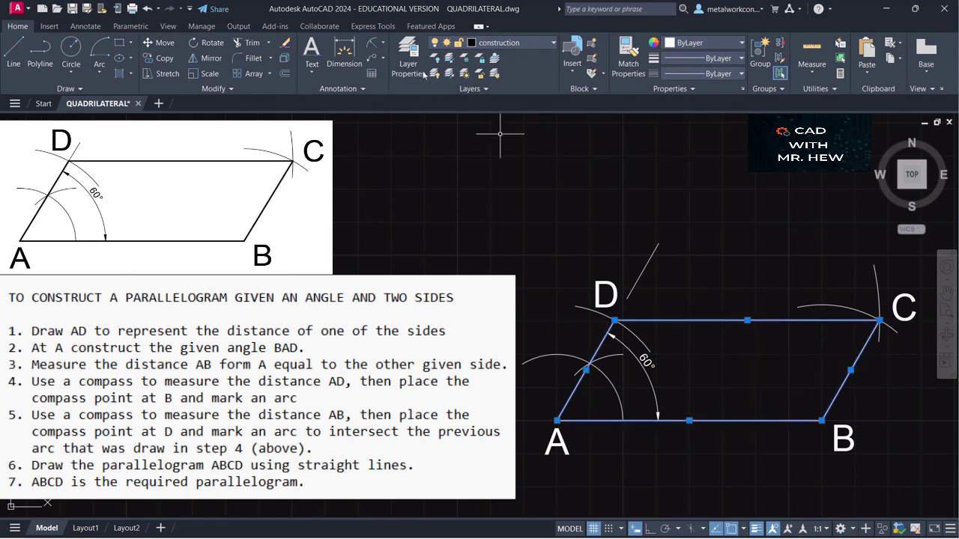
pyautogui.click(515, 45)
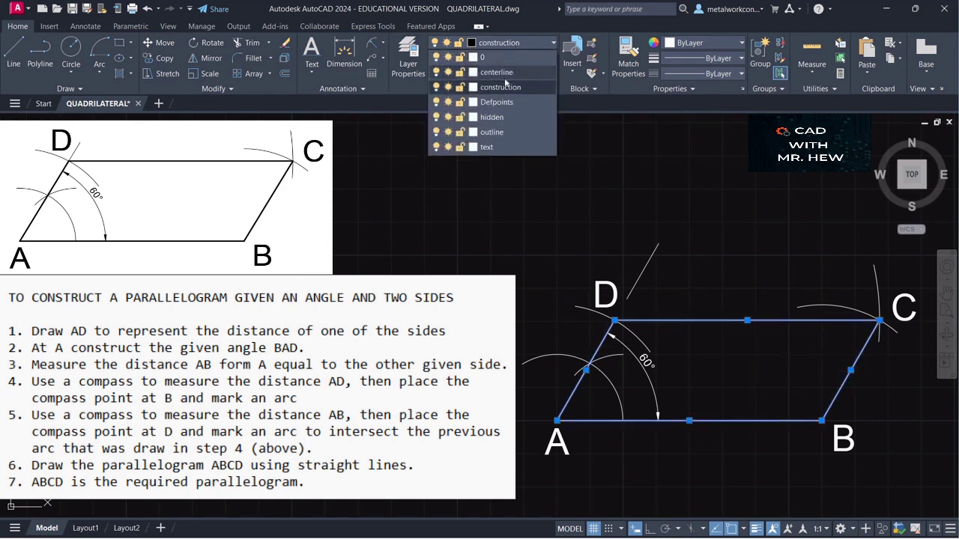
pyautogui.click(506, 132)
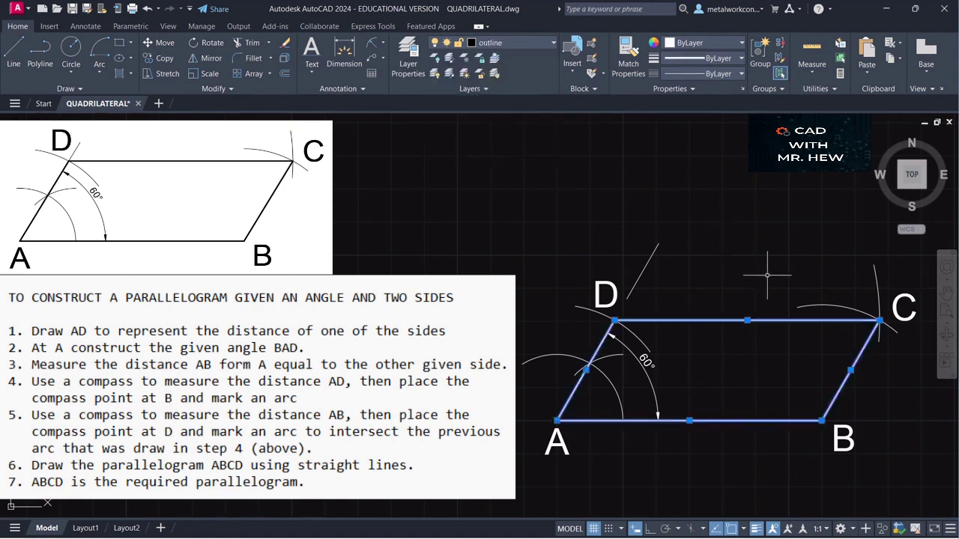
pyautogui.press('Escape')
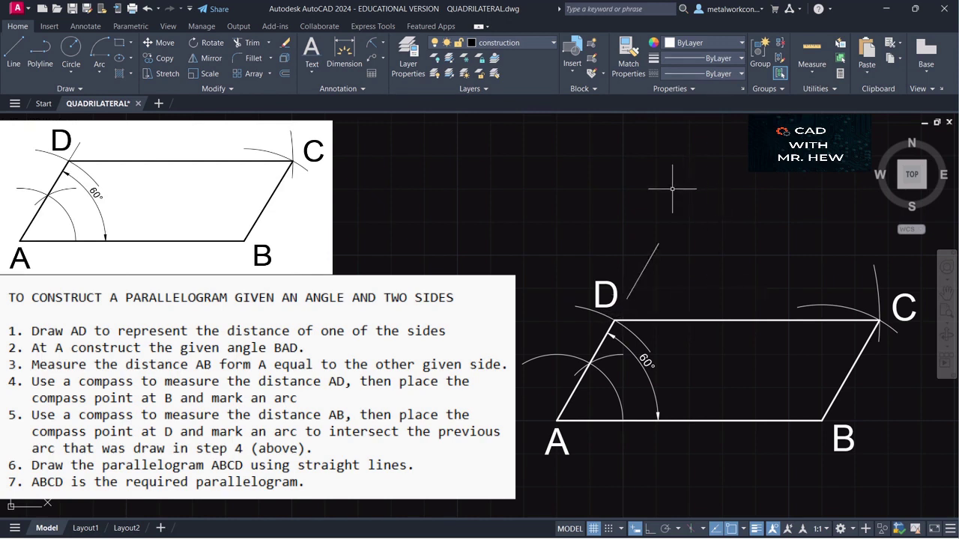
pyautogui.write('EXT')
pyautogui.press('Return')
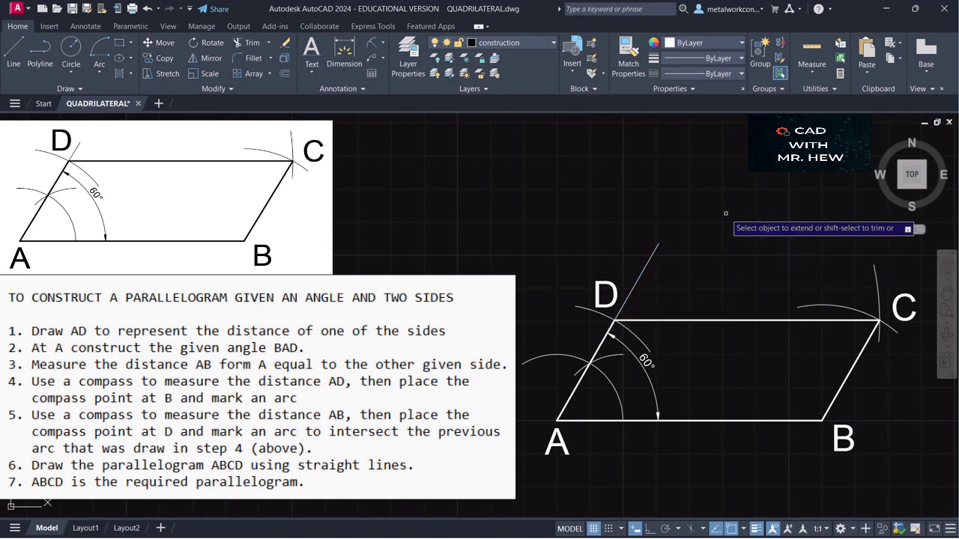
pyautogui.press('Escape')
pyautogui.click(948, 301)
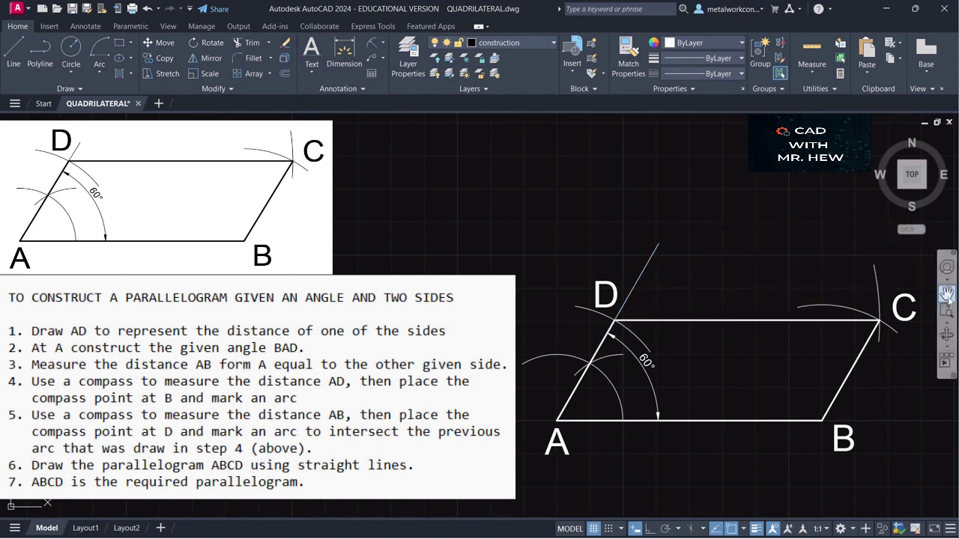
pyautogui.moveTo(877, 347); pyautogui.dragTo(857, 256)
# Finish panning and make 'text' the current layer.
pyautogui.moveTo(863, 312)
pyautogui.mouseDown()
pyautogui.moveTo(863, 300)
pyautogui.moveTo(865, 315)
pyautogui.mouseUp()
pyautogui.press('Escape')
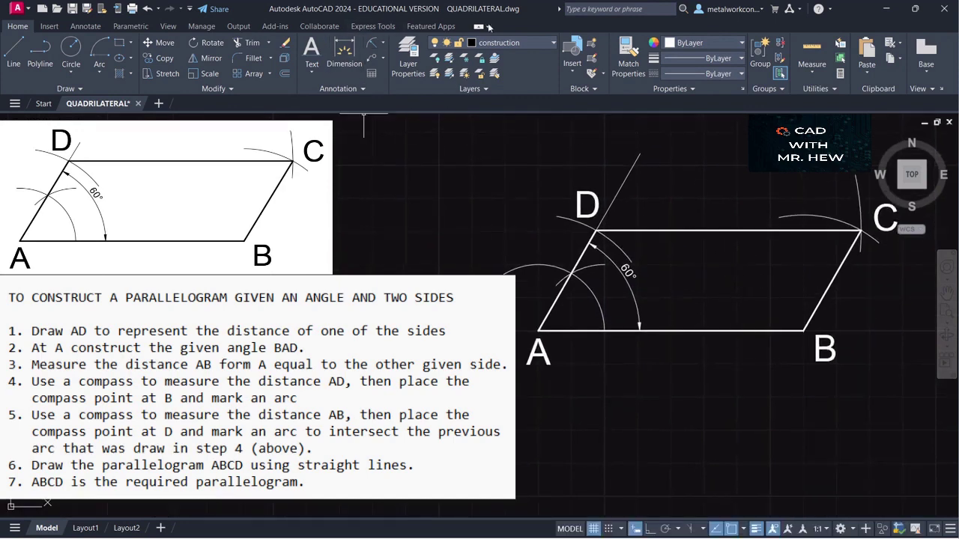
pyautogui.click(504, 42)
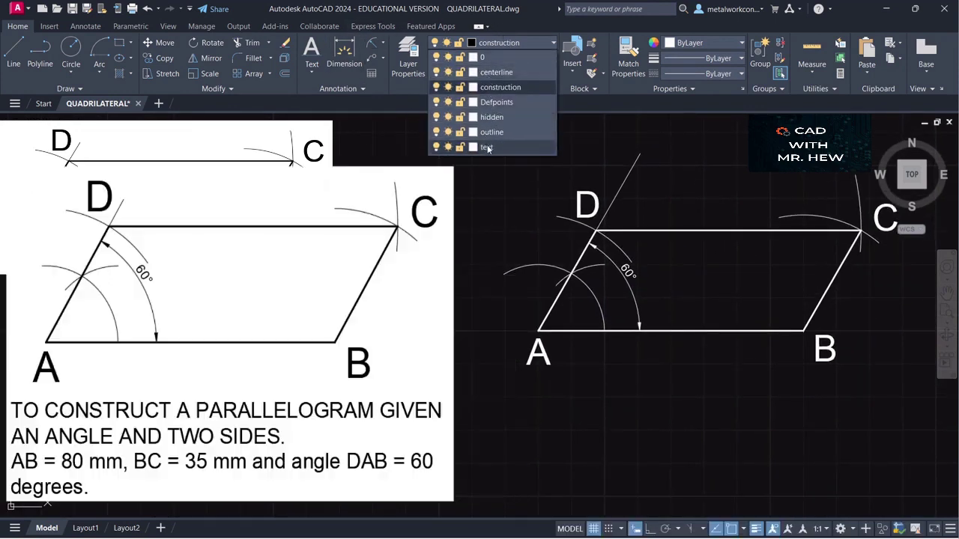
pyautogui.click(487, 145)
# Drag a multiline text box below the parallelogram.
pyautogui.click(312, 73)
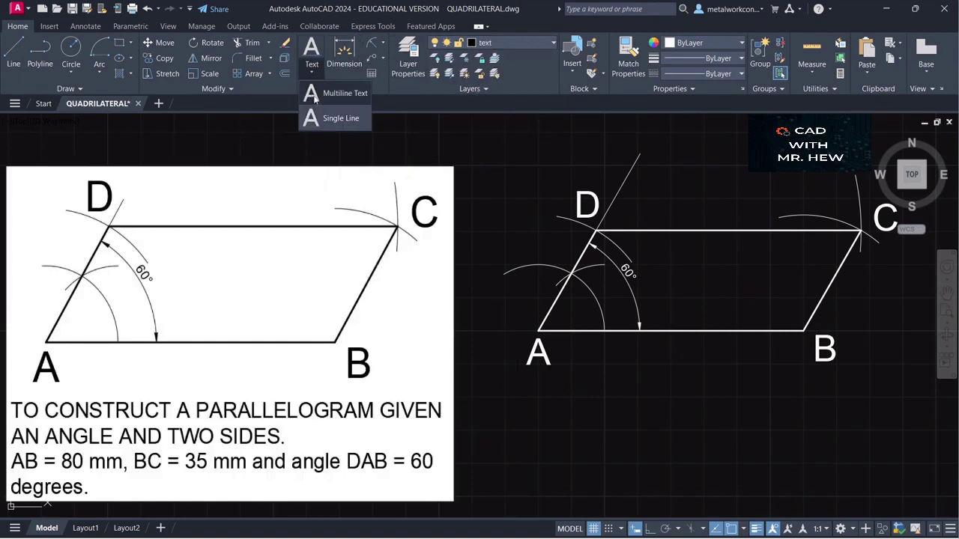
pyautogui.click(332, 118)
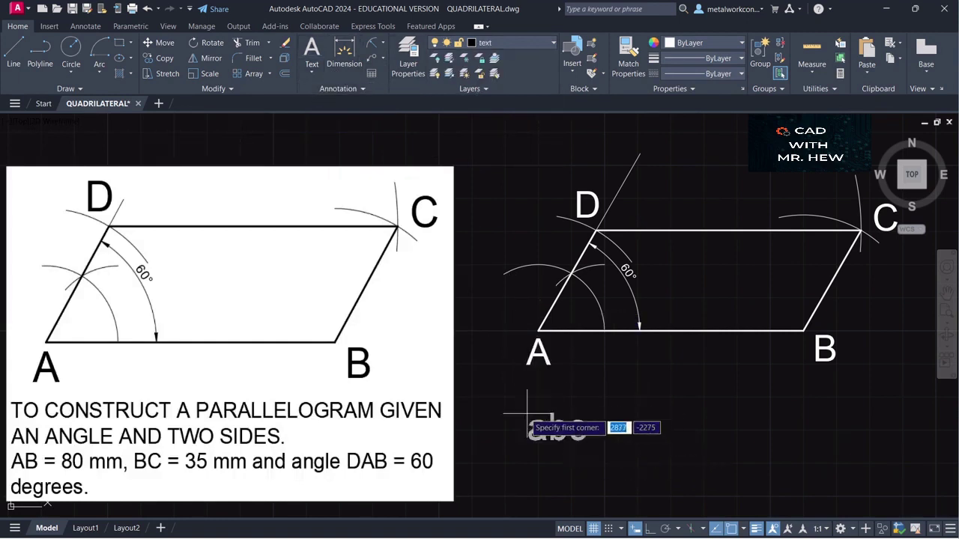
pyautogui.click(506, 382)
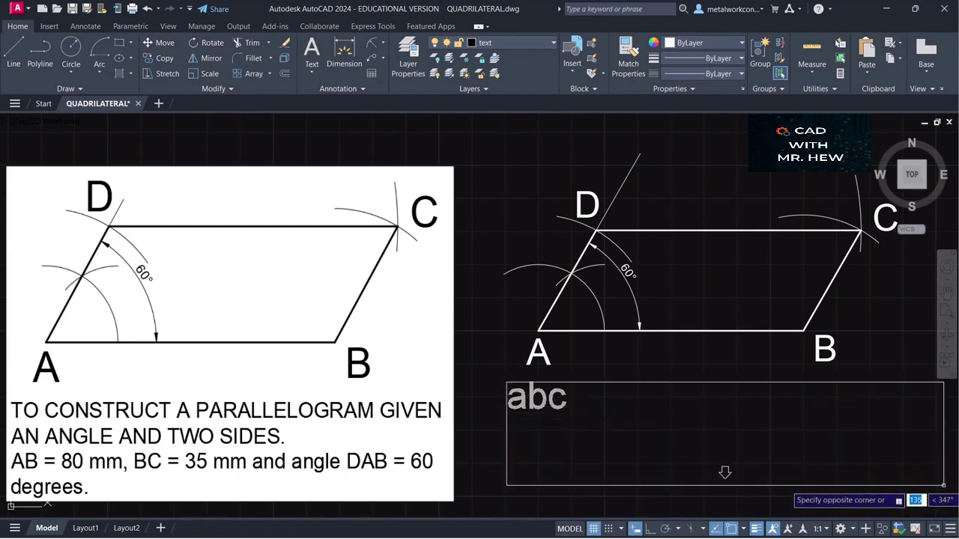
pyautogui.click(943, 487)
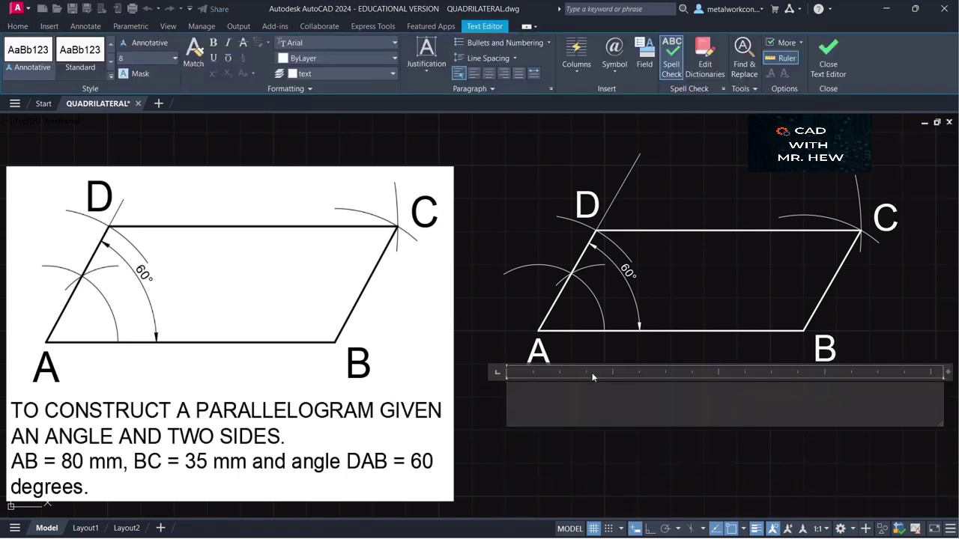
# At text height 4, type 'TO CONSTRUCT A PARALLELOGRAM GIVEN AN ANGLE AND TWO SIDES.'.
pyautogui.click(174, 58)
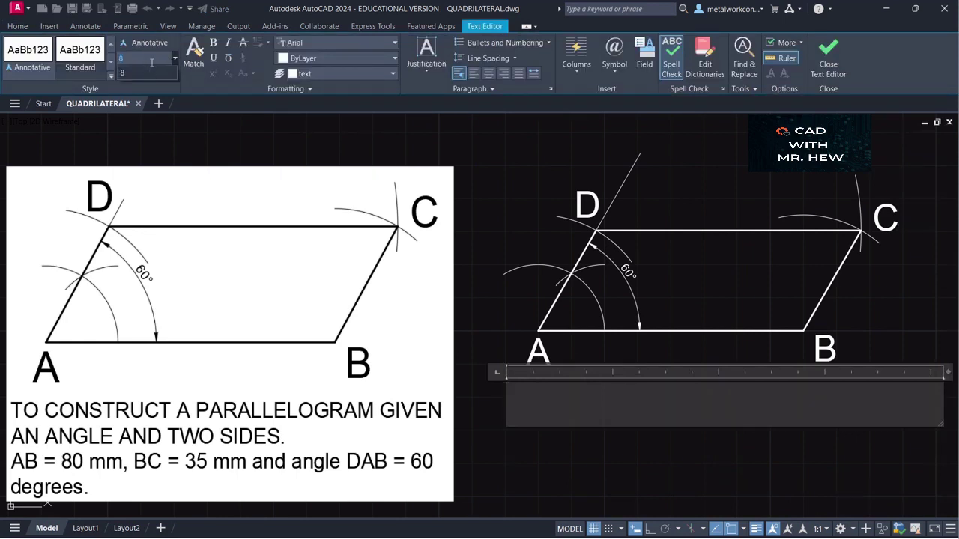
pyautogui.write('4')
pyautogui.press('Return')
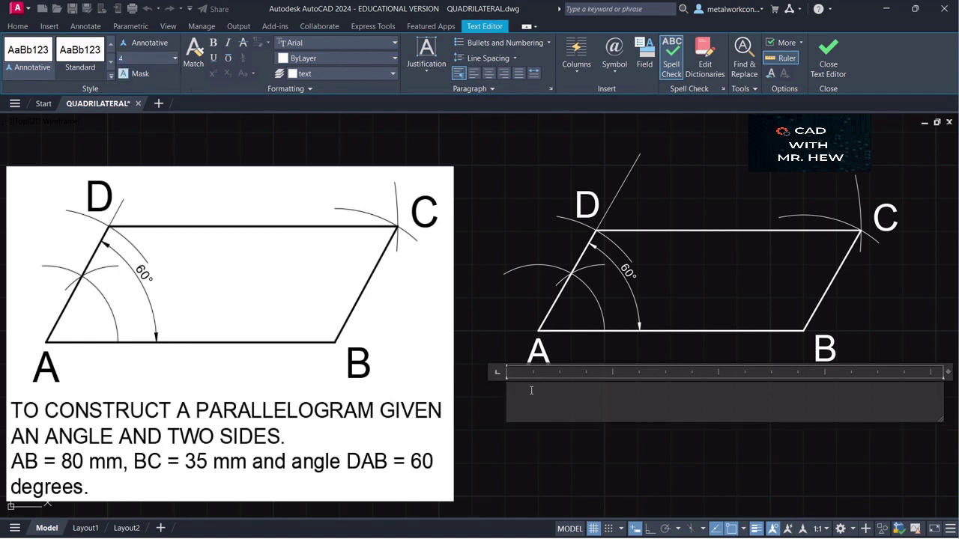
pyautogui.write('TO')
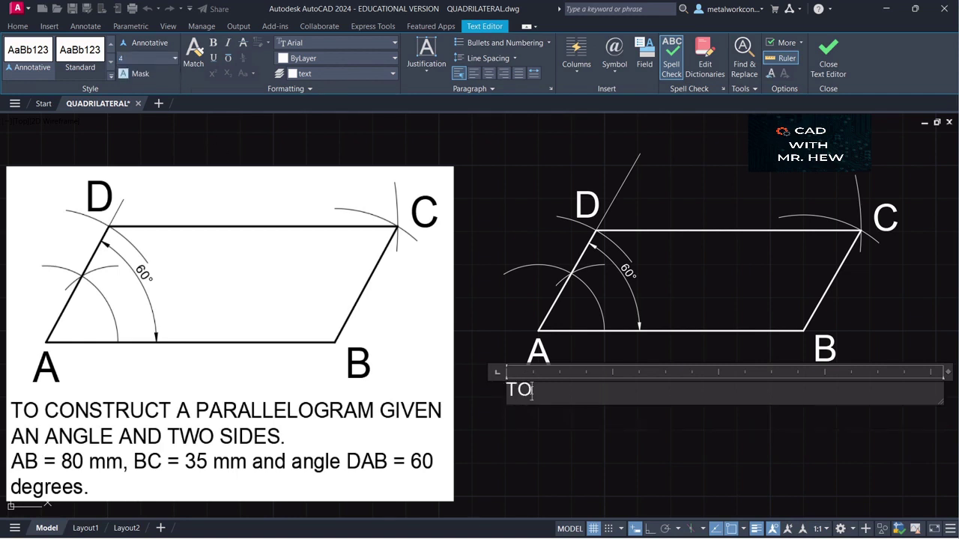
pyautogui.write(' CONSTRUCT')
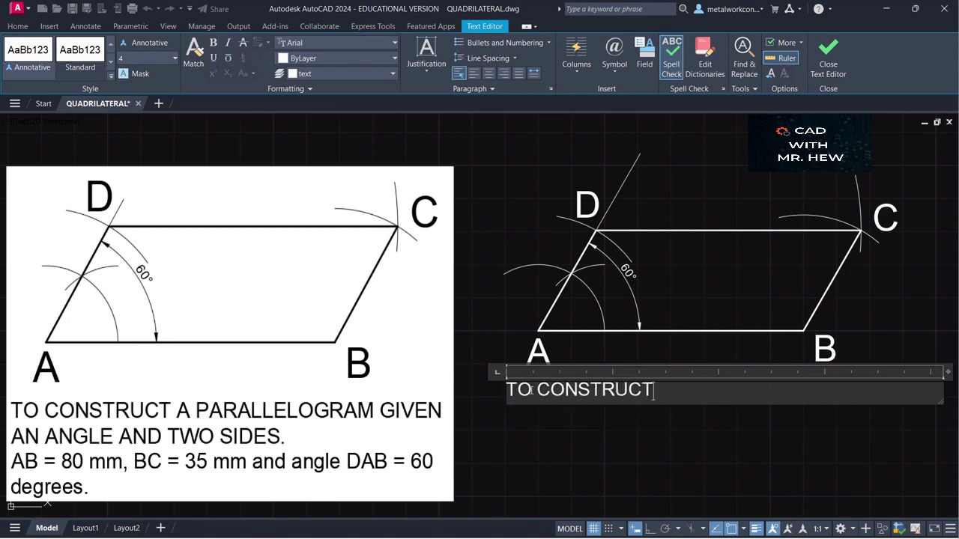
pyautogui.write(' A PA')
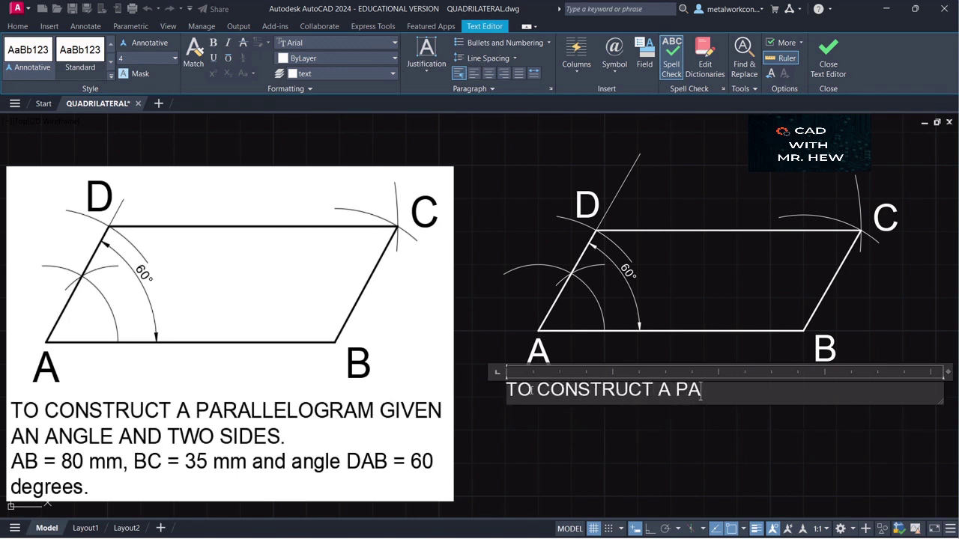
pyautogui.write('RALLE')
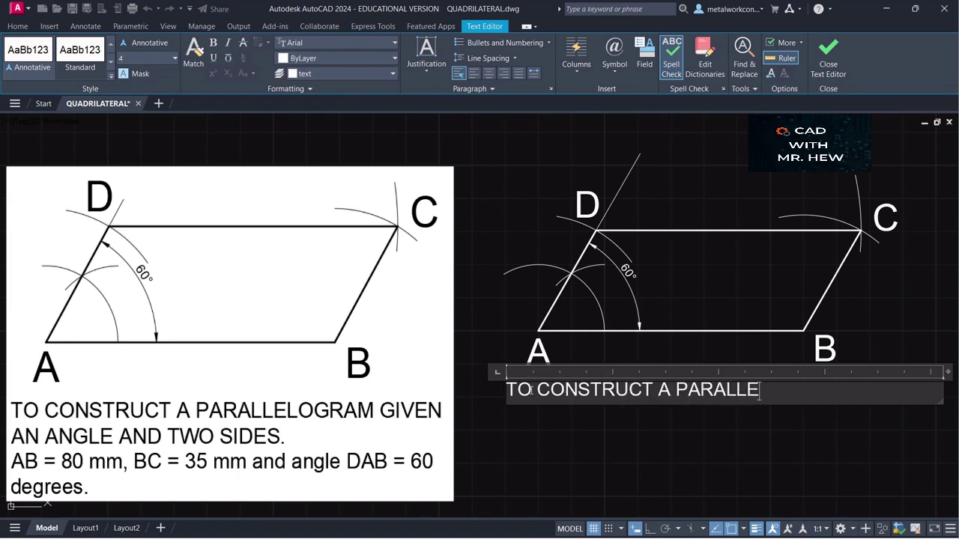
pyautogui.write('LOGRAM')
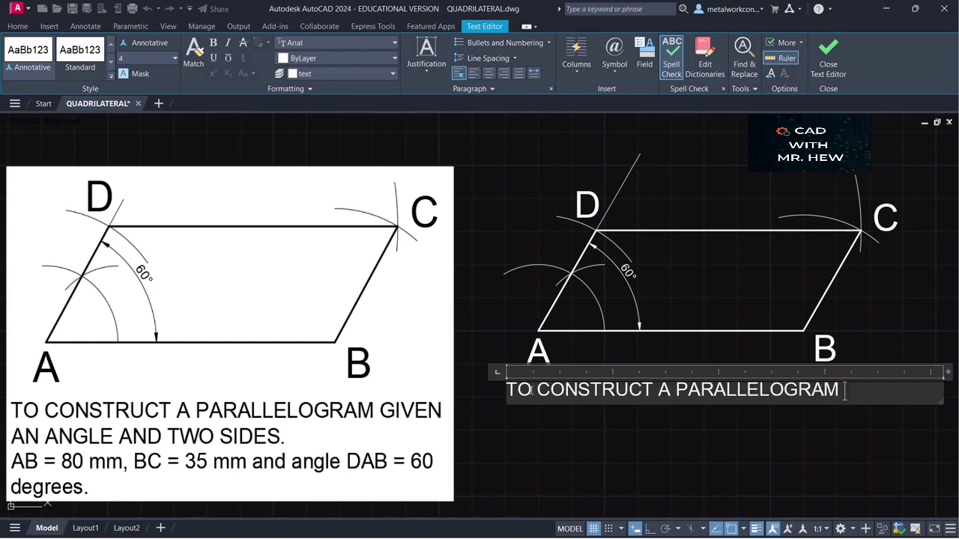
pyautogui.write(' GIVEN')
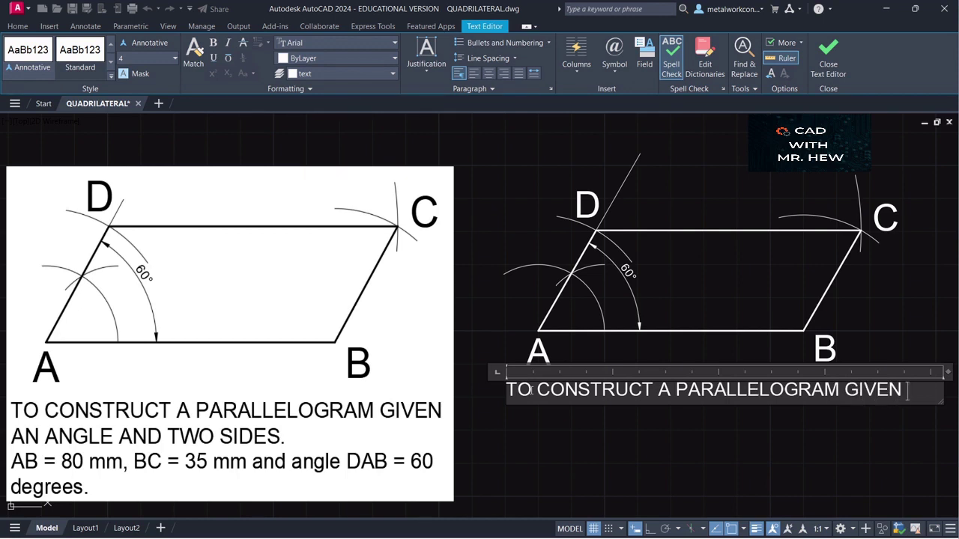
pyautogui.write(' AN AN')
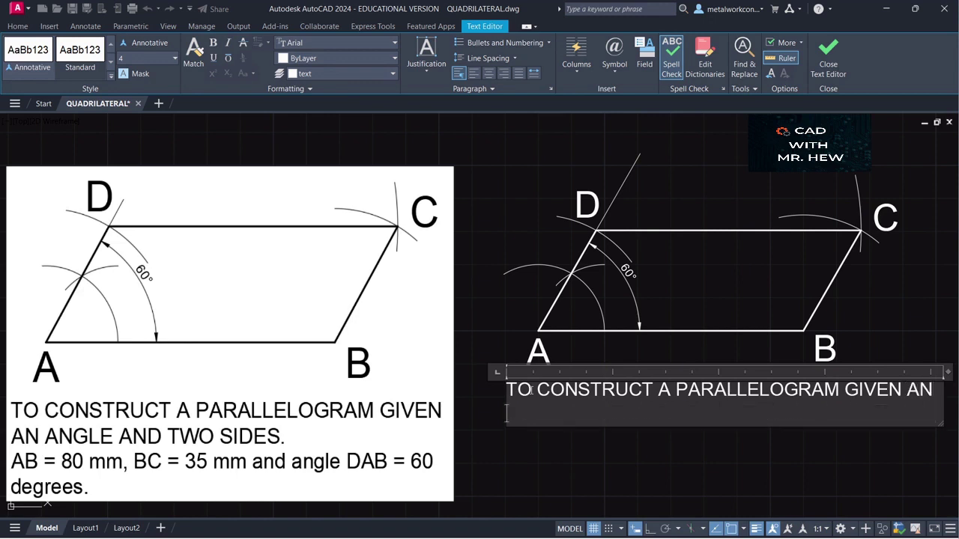
pyautogui.write('G')
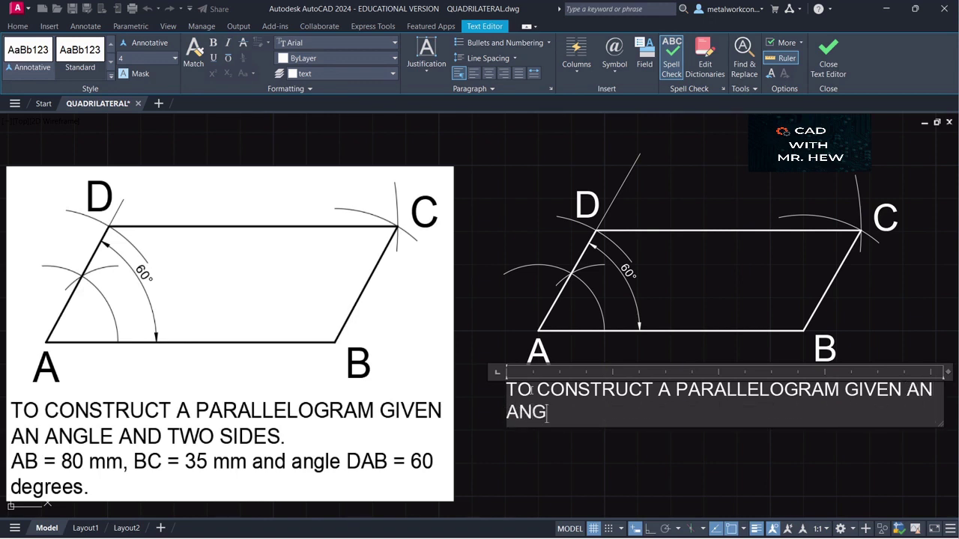
pyautogui.write('LE AND')
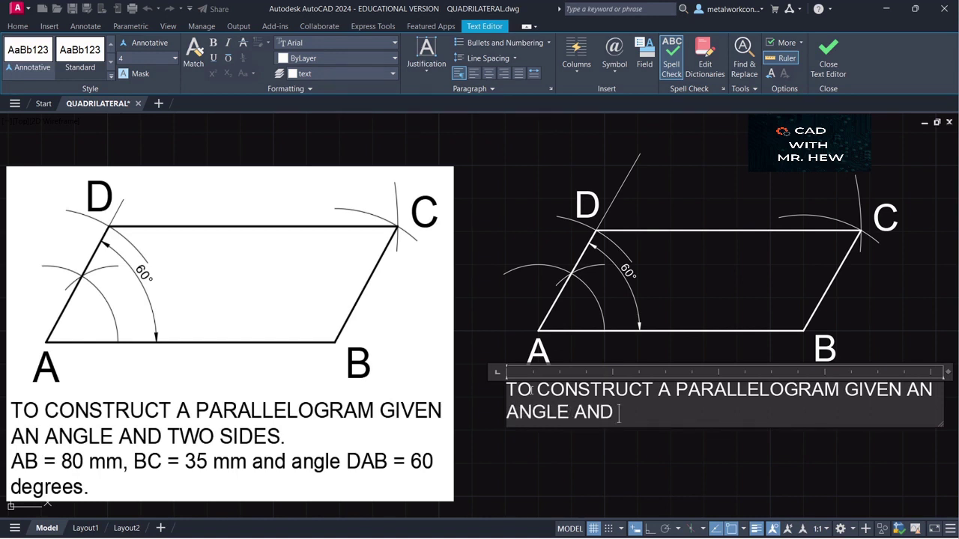
pyautogui.write(' TWO')
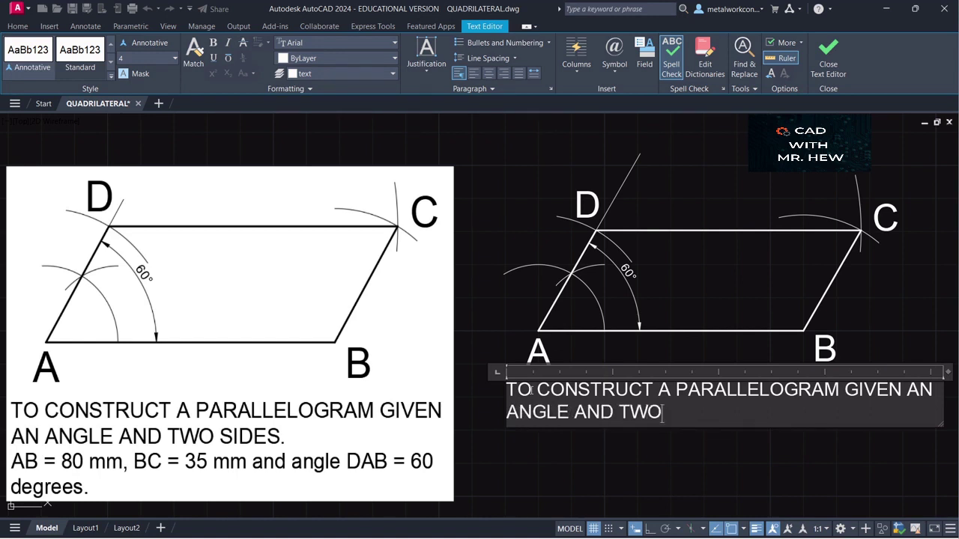
pyautogui.write(' SIDES')
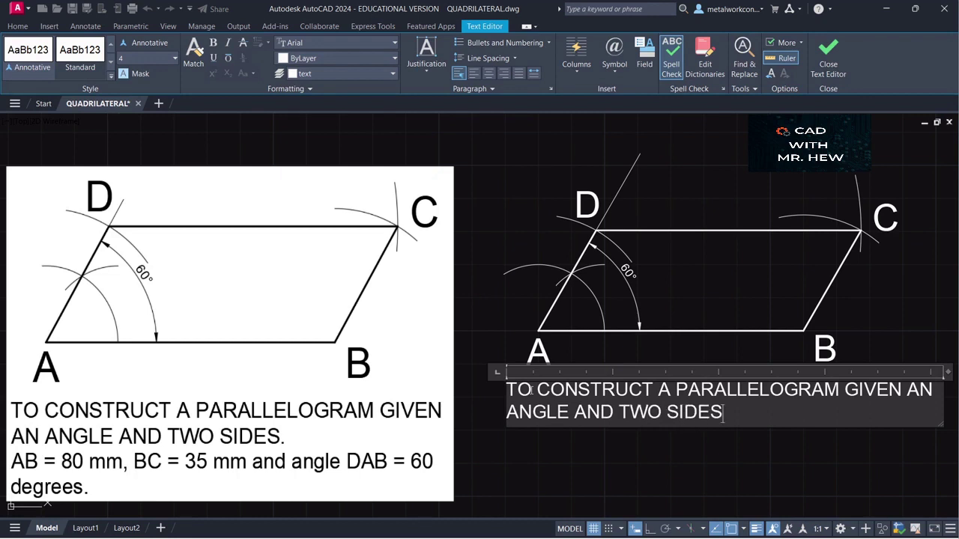
pyautogui.write('.')
# Add the line 'AB = 80 mm, BC = 35 mm and angle DAB = 60 degrees.' and close the editor.
pyautogui.press('Return')
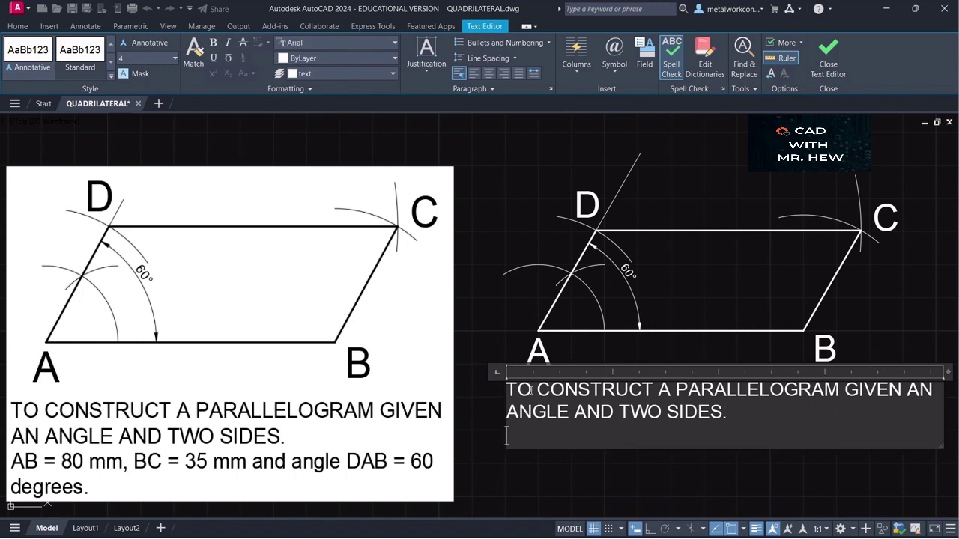
pyautogui.write('AB = 8')
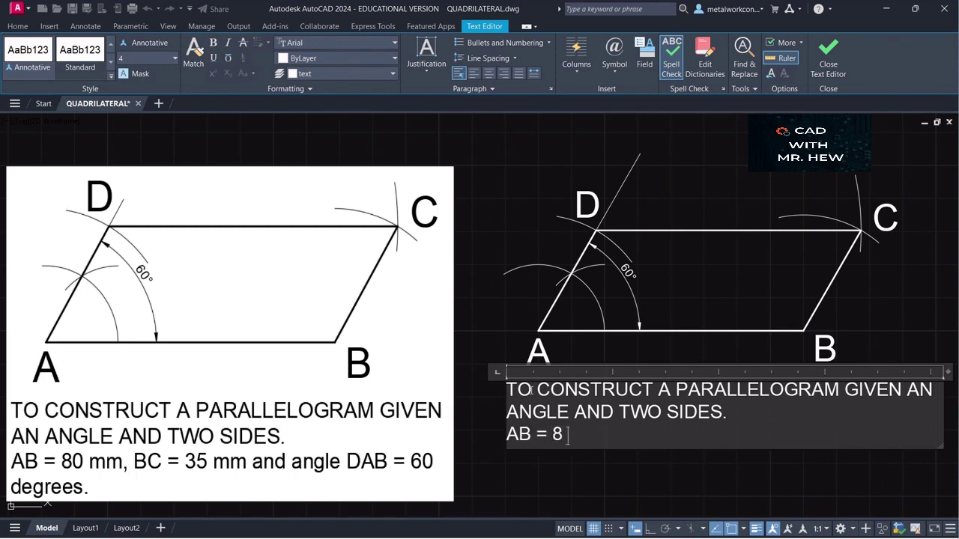
pyautogui.write('0 mm')
pyautogui.write('BC ')
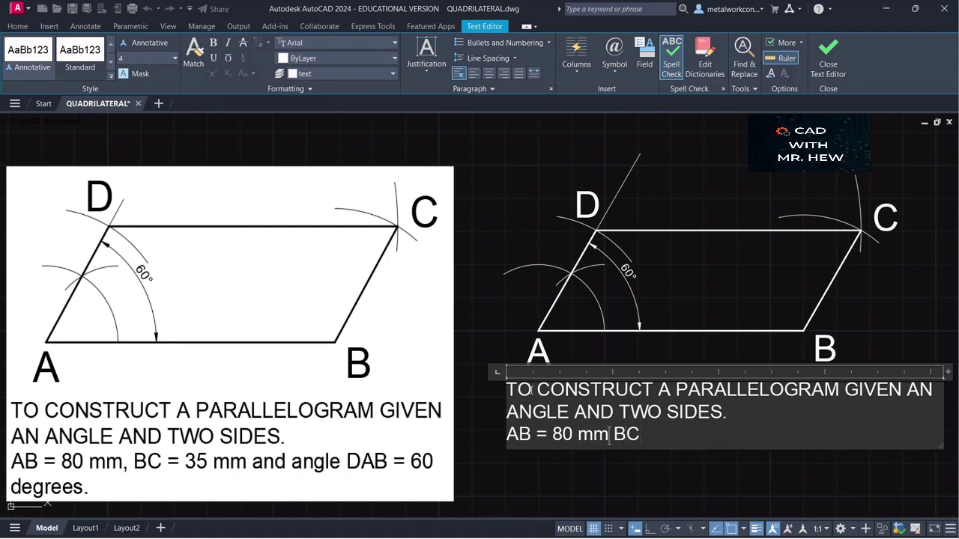
pyautogui.write(',')
pyautogui.write('= 3')
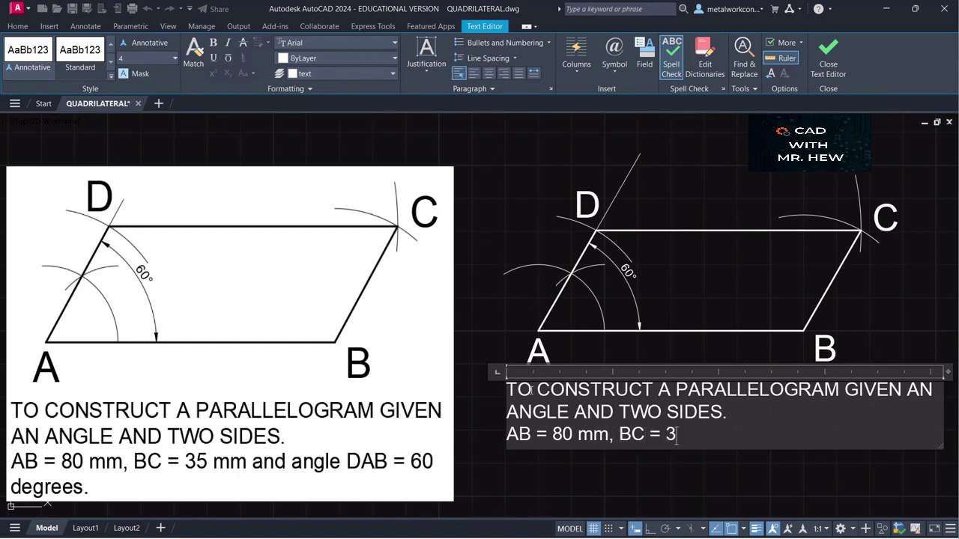
pyautogui.write('5 mm and')
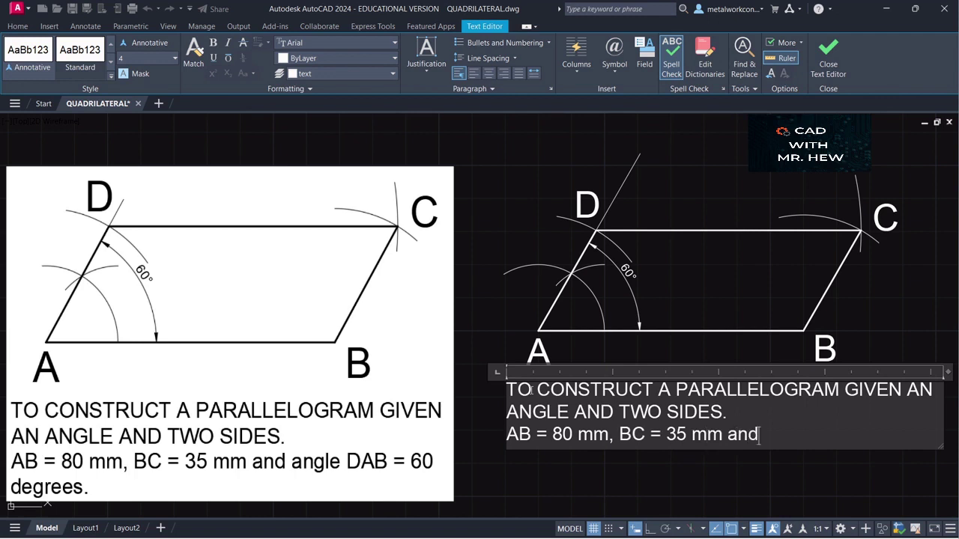
pyautogui.write(' angle ')
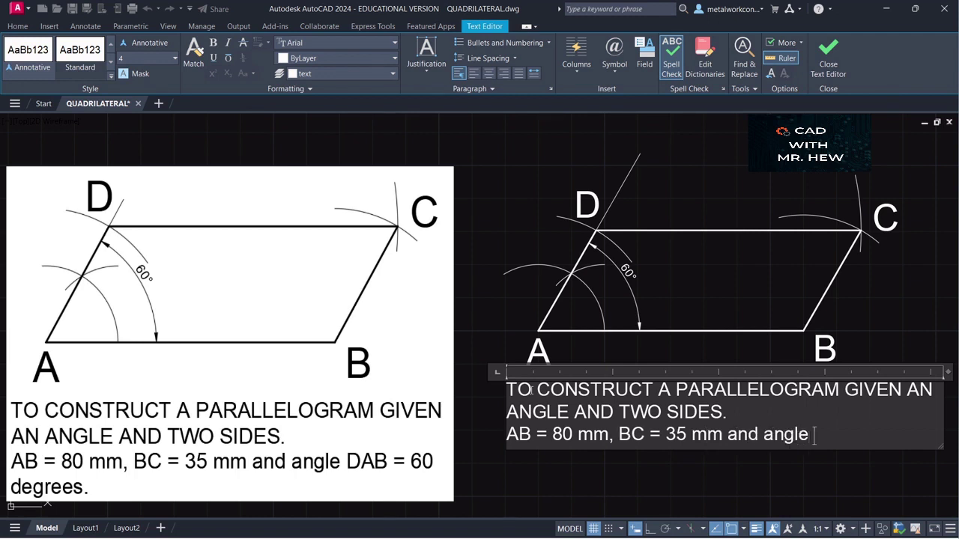
pyautogui.write('DAB =')
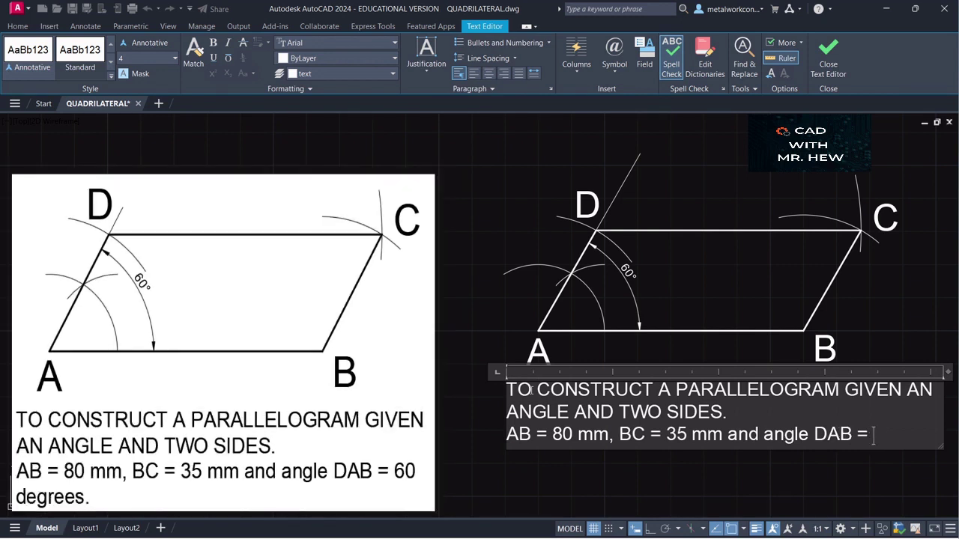
pyautogui.write(' 60 D')
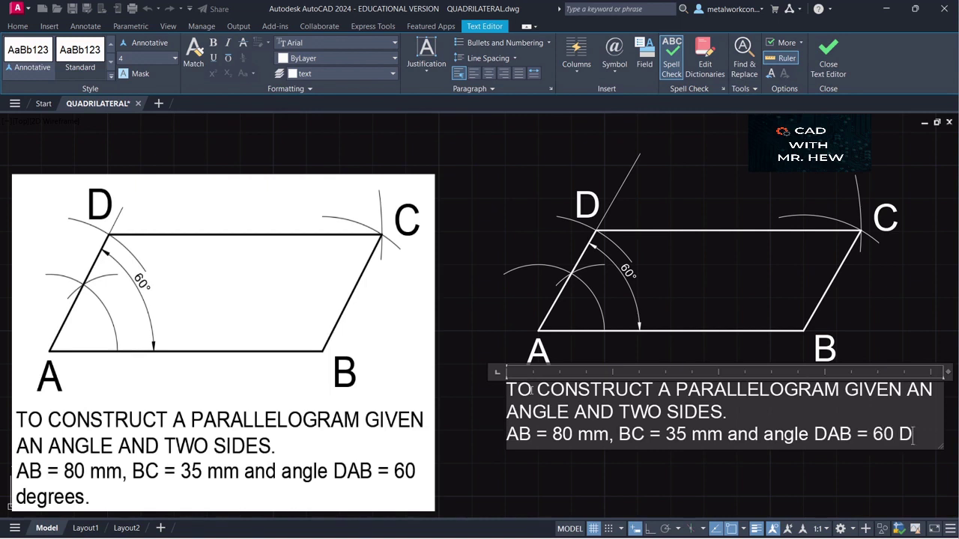
pyautogui.write('EGR')
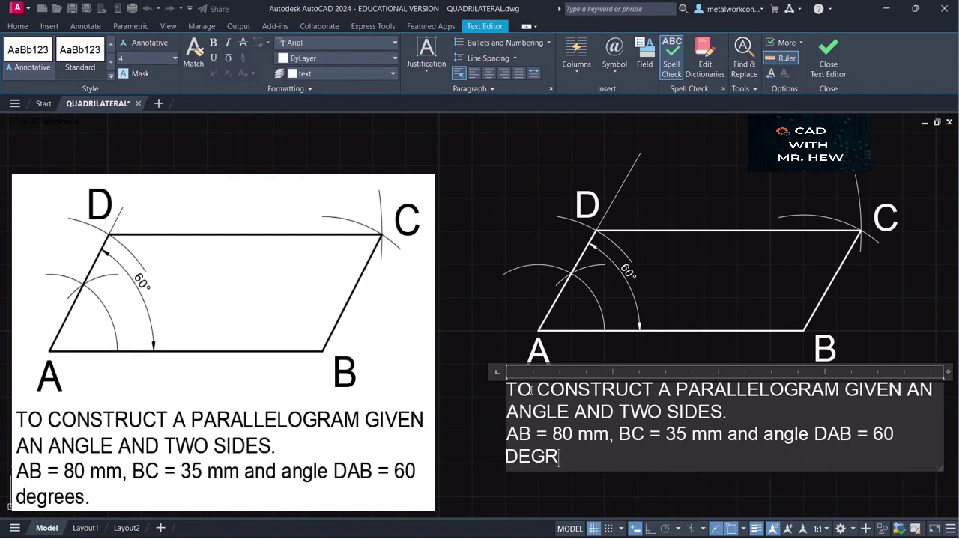
pyautogui.press('BackSpace')
pyautogui.press('BackSpace')
pyautogui.press('BackSpace')
pyautogui.press('BackSpace')
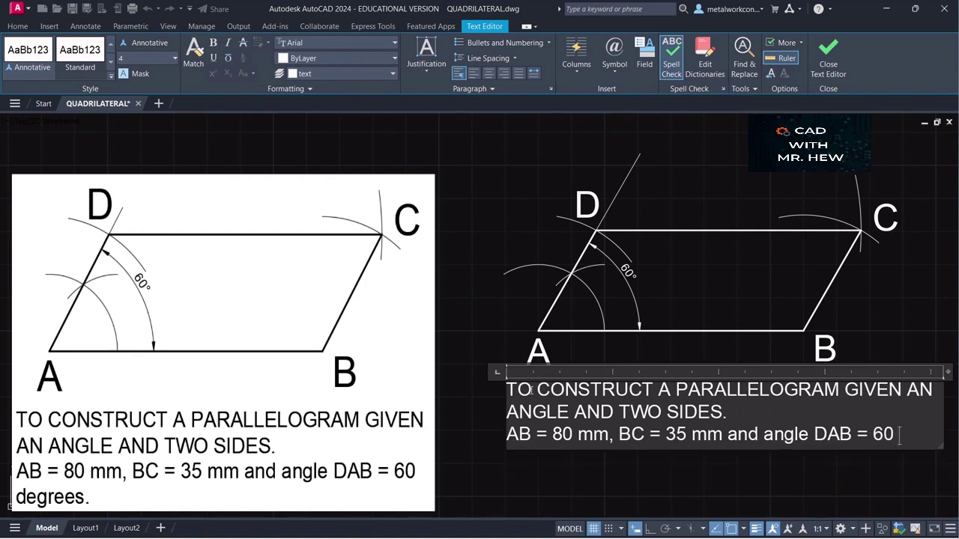
pyautogui.write('degrees')
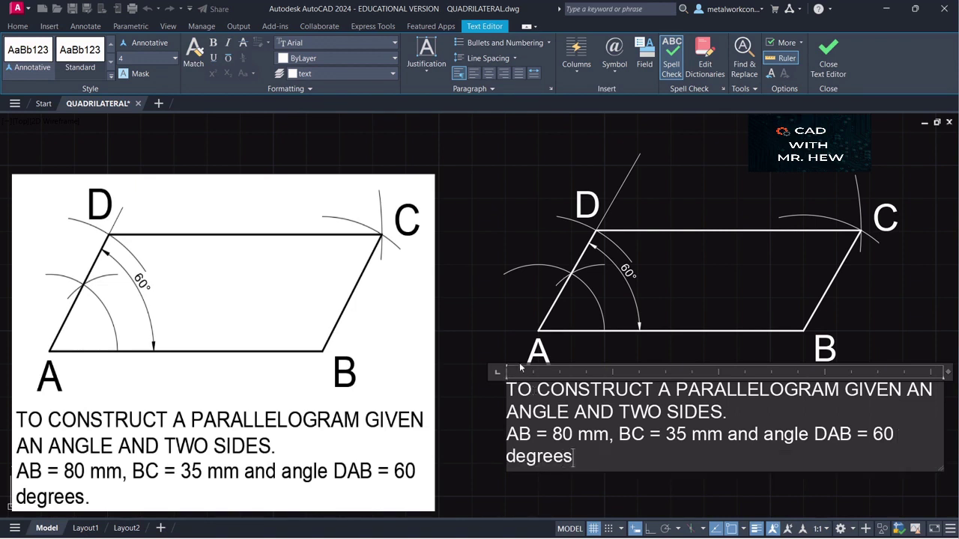
pyautogui.write('.')
pyautogui.click(485, 479)
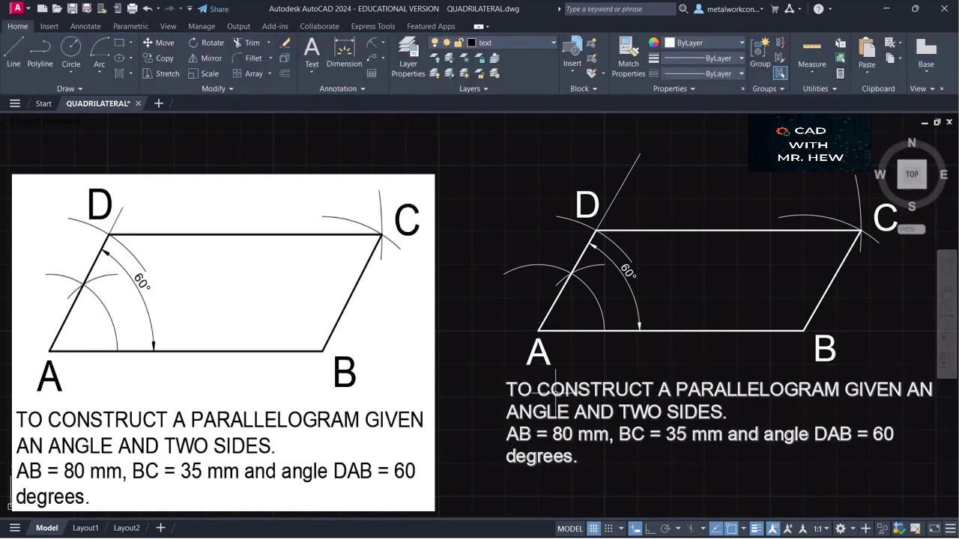
# Pan the view to an empty area beside the rhombus reference image.
pyautogui.click(946, 295)
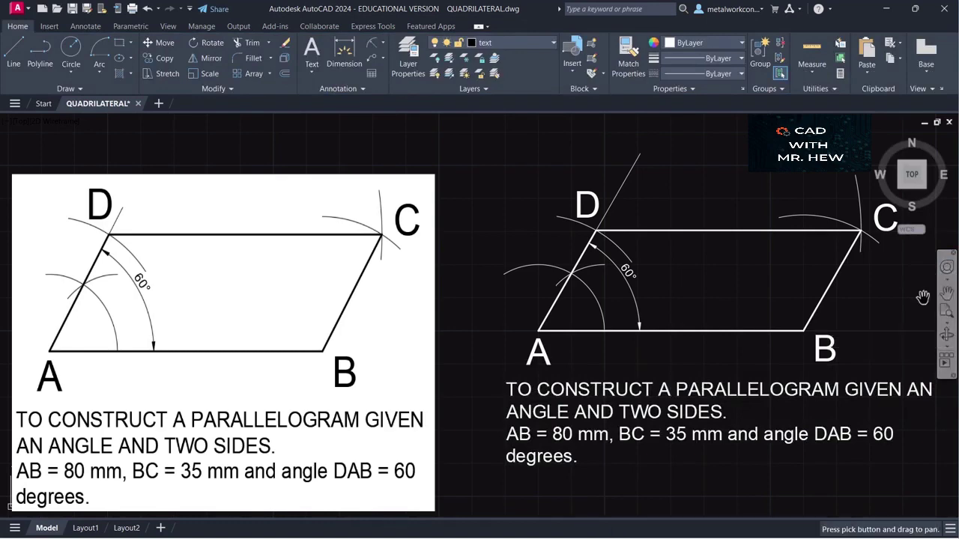
pyautogui.moveTo(874, 314)
pyautogui.mouseDown()
pyautogui.moveTo(811, 313)
pyautogui.moveTo(883, 327)
pyautogui.moveTo(866, 316)
pyautogui.mouseUp()
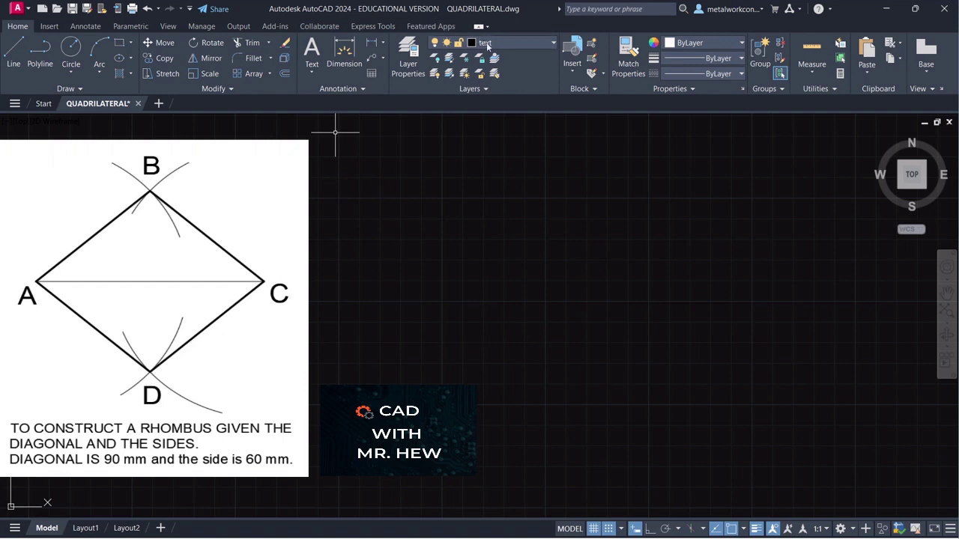
# Create a multiline text box with text height 4.
pyautogui.click(313, 75)
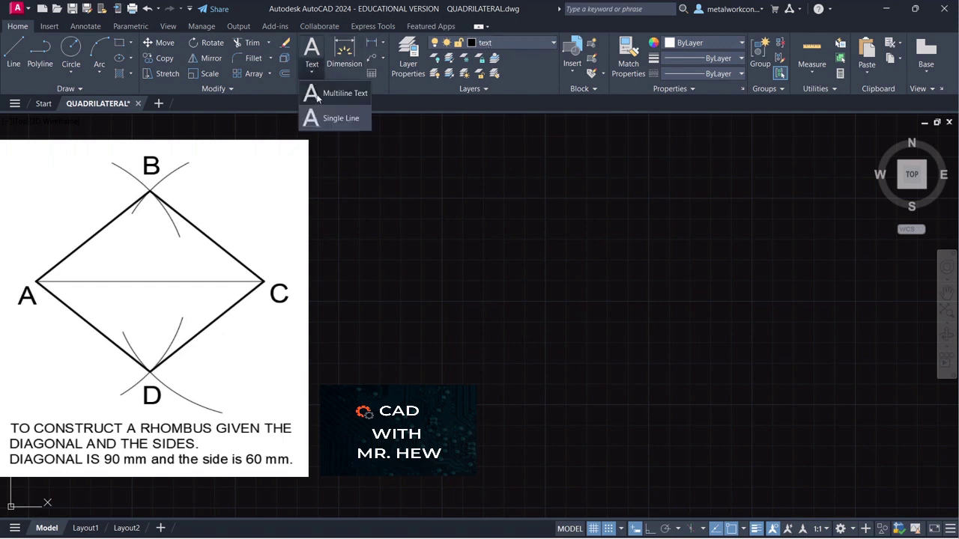
pyautogui.click(318, 95)
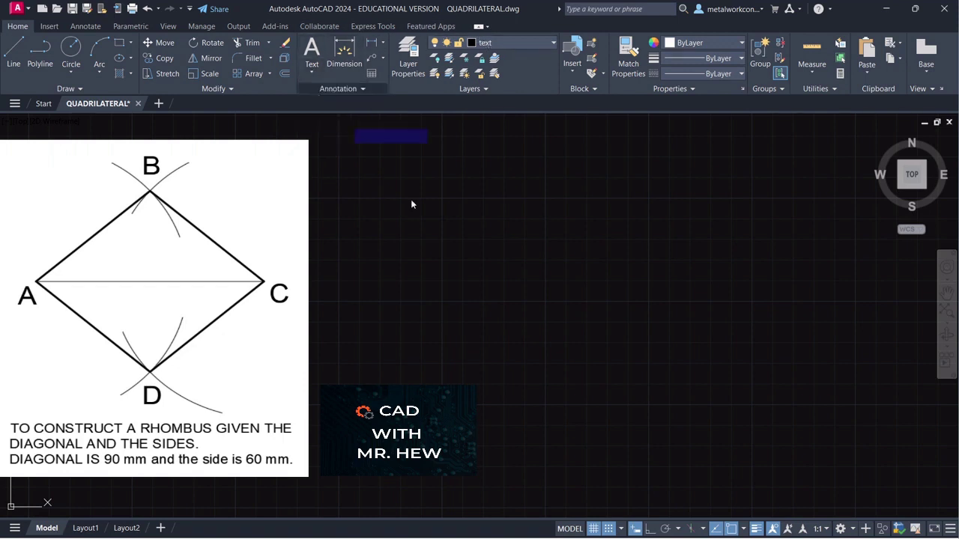
pyautogui.click(628, 405)
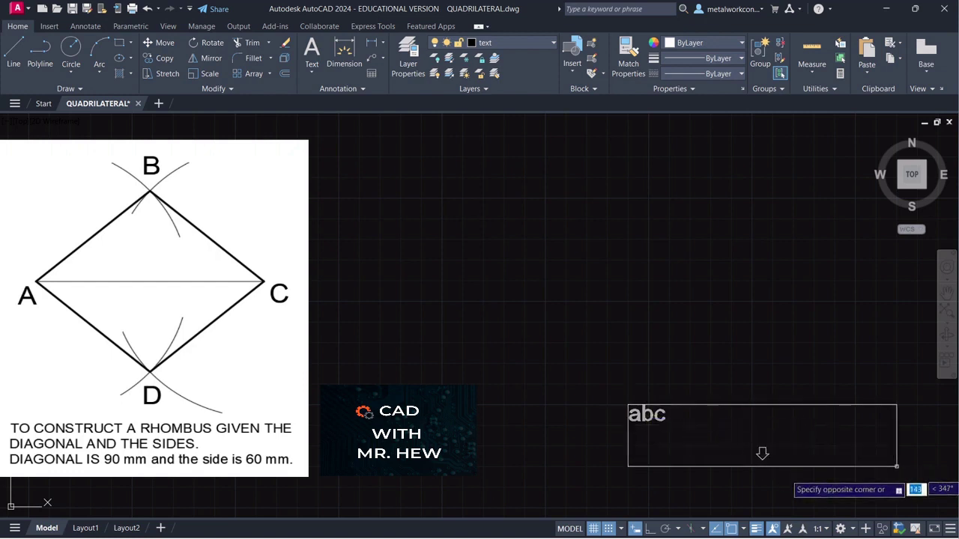
pyautogui.click(937, 466)
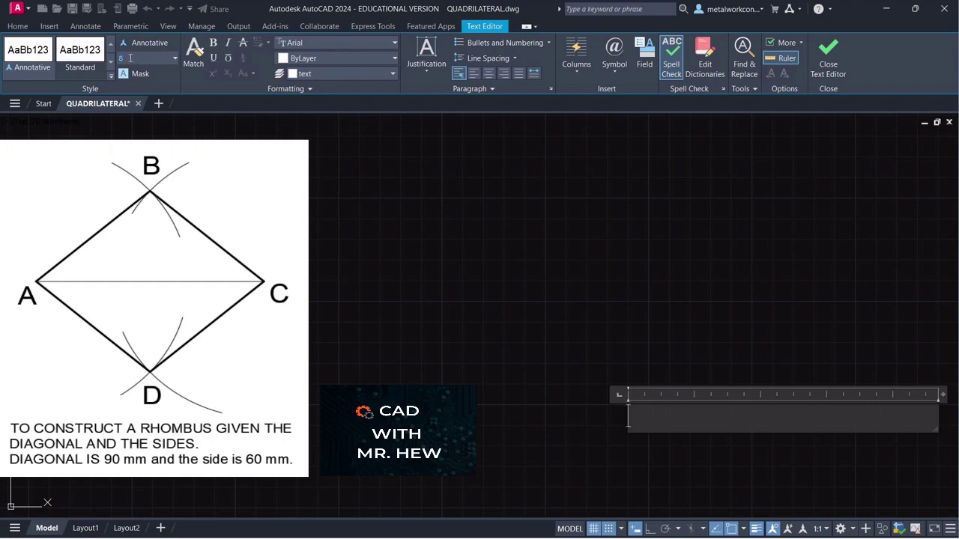
pyautogui.press('BackSpace')
pyautogui.write('4')
pyautogui.press('Return')
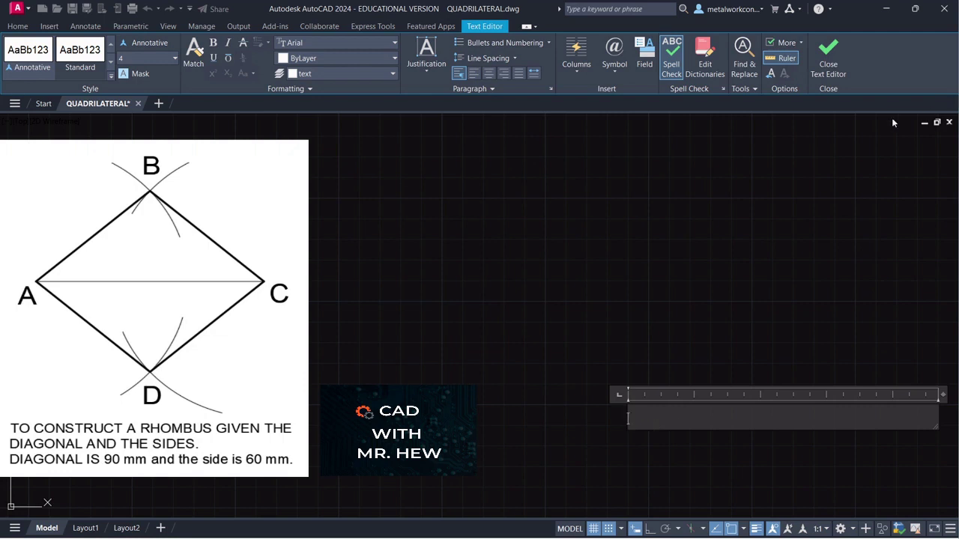
# Type 'TO CONSTRUCT A RHOMBUS GIVEN THE DIAGONAL' and 'AND THE SIDES.', fixing typos.
pyautogui.write('TO ')
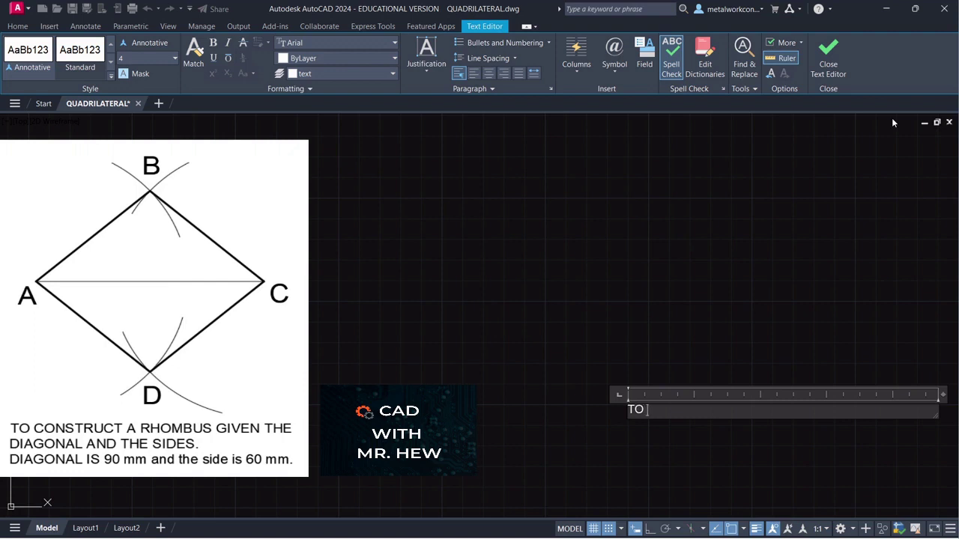
pyautogui.write('CONSTRUCT A ')
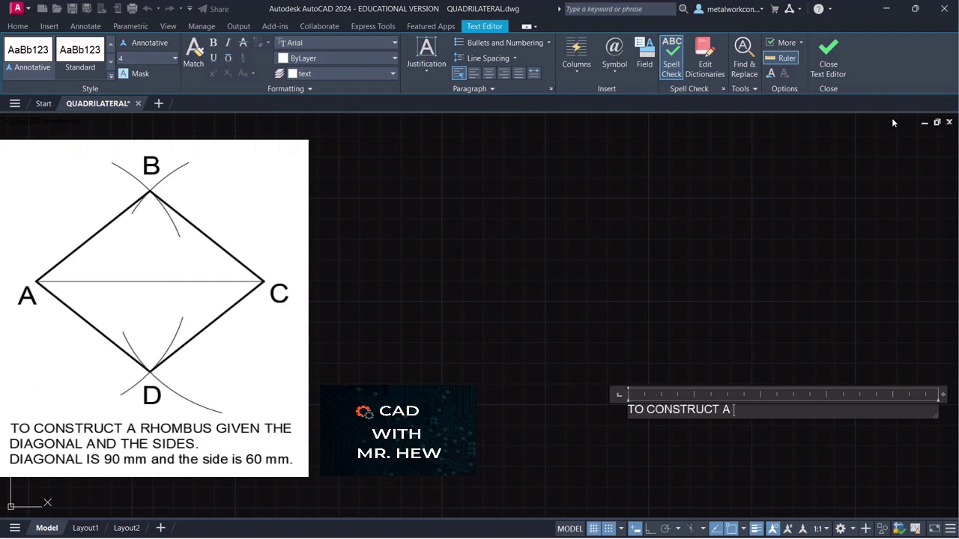
pyautogui.write('RHOMBUS GIVEN T')
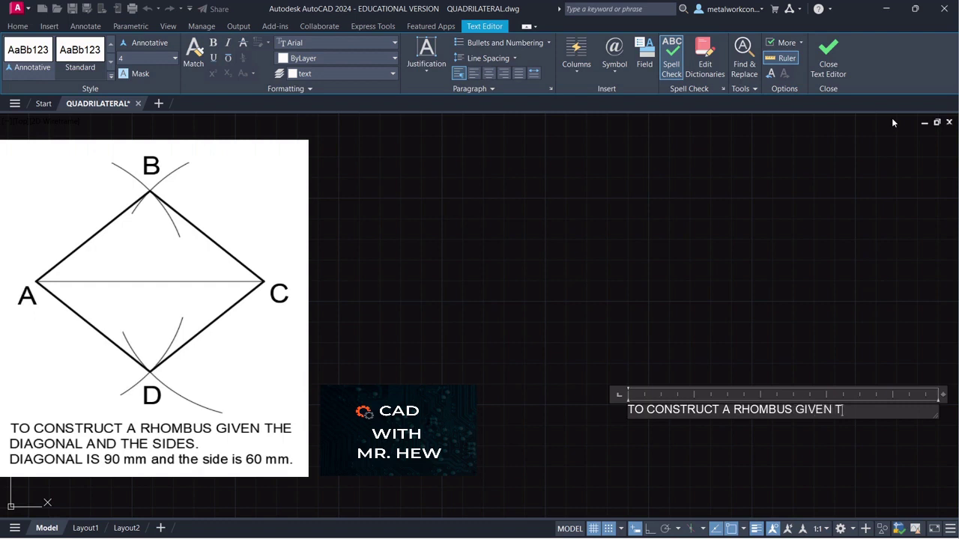
pyautogui.write('HE DIAGONAL')
pyautogui.press('Return')
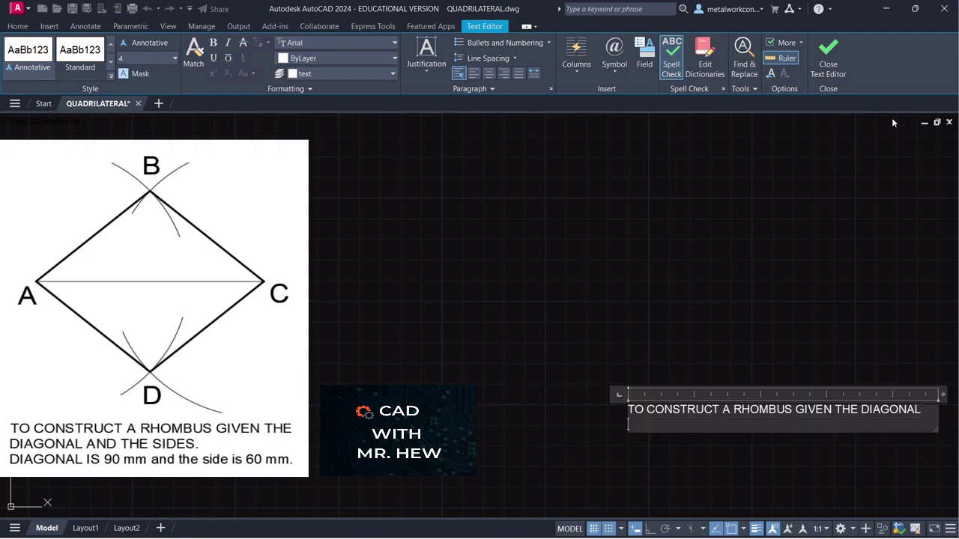
pyautogui.write('AND THE ISD')
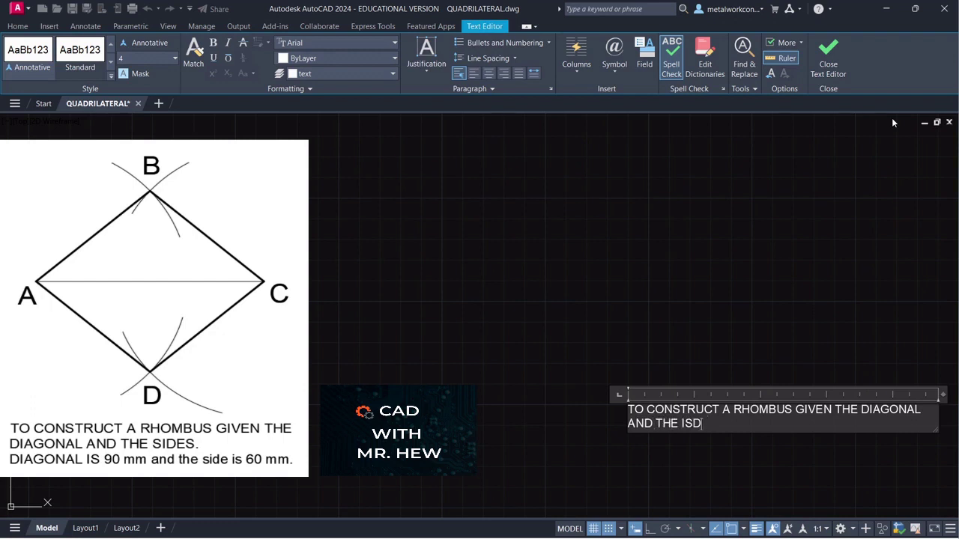
pyautogui.press('BackSpace')
pyautogui.press('BackSpace')
pyautogui.press('BackSpace')
pyautogui.write('SIEDS')
pyautogui.press('BackSpace')
pyautogui.press('BackSpace')
pyautogui.press('BackSpace')
pyautogui.press('BackSpace')
pyautogui.write('IDES.')
# Add the third line 'DIAGONAL IS 90 mm and the side is 60 mm.'.
pyautogui.press('Return')
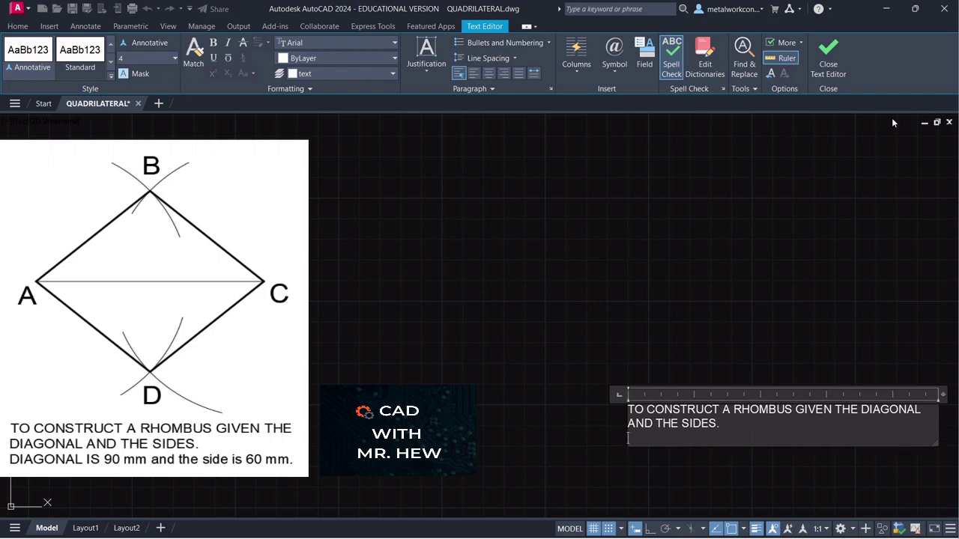
pyautogui.write('dIAGONAL')
pyautogui.press('Left')
pyautogui.press('Left')
pyautogui.press('Left')
pyautogui.press('Left')
pyautogui.press('Left')
pyautogui.press('Left')
pyautogui.press('Left')
pyautogui.press('BackSpace')
pyautogui.write('D')
pyautogui.press('Right')
pyautogui.press('Right')
pyautogui.press('Right')
pyautogui.press('Right')
pyautogui.press('Right')
pyautogui.press('Right')
pyautogui.press('Right')
pyautogui.write('IS')
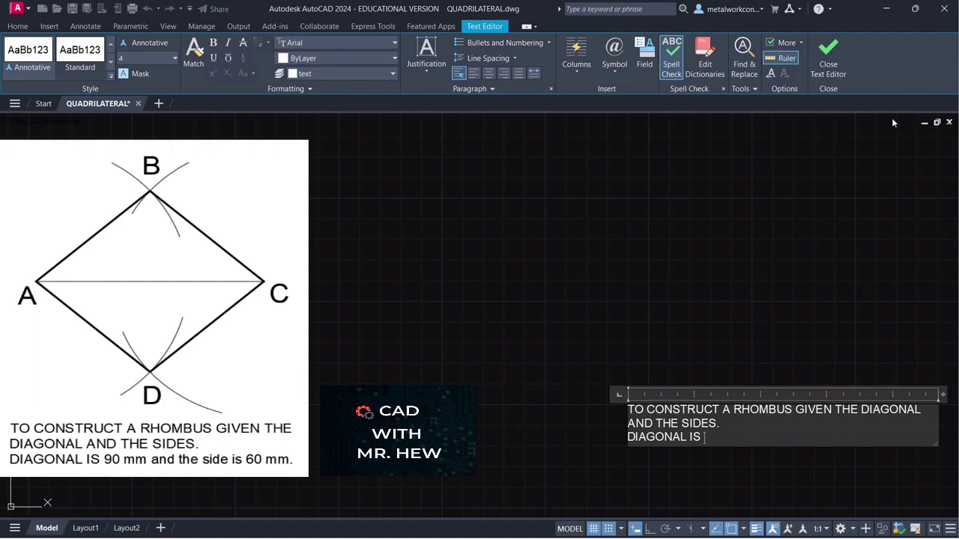
pyautogui.write('90 mm and the side ')
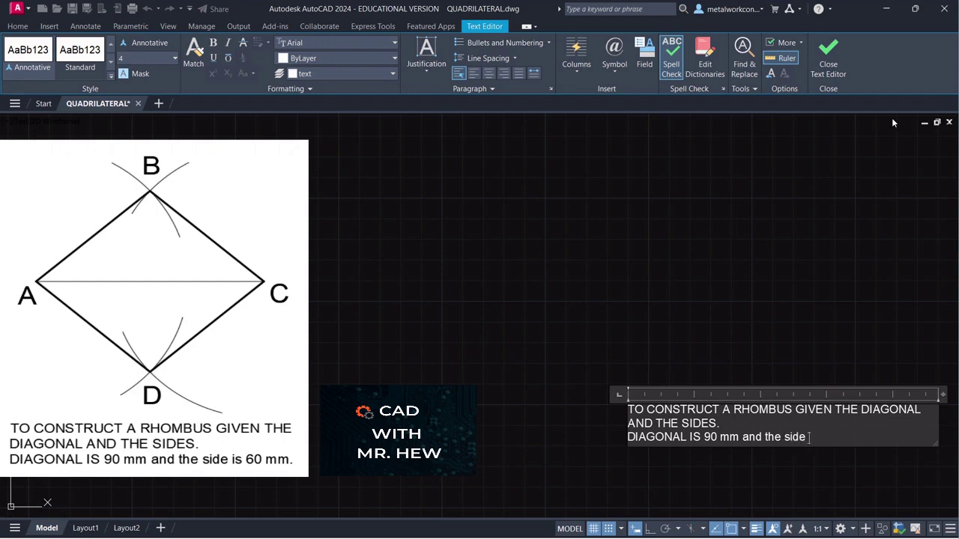
pyautogui.write('is 60 mm.')
# Close the rhombus text and draw a 90 mm horizontal line as the diagonal.
pyautogui.click(724, 355)
pyautogui.press('l')
pyautogui.press('Return')
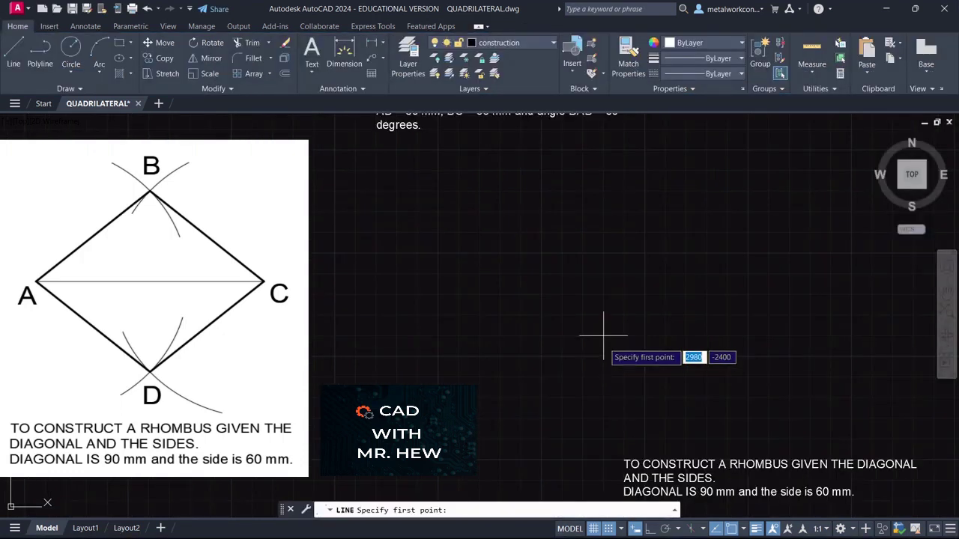
pyautogui.moveTo(588, 332); pyautogui.dragTo(561, 289, button='middle')
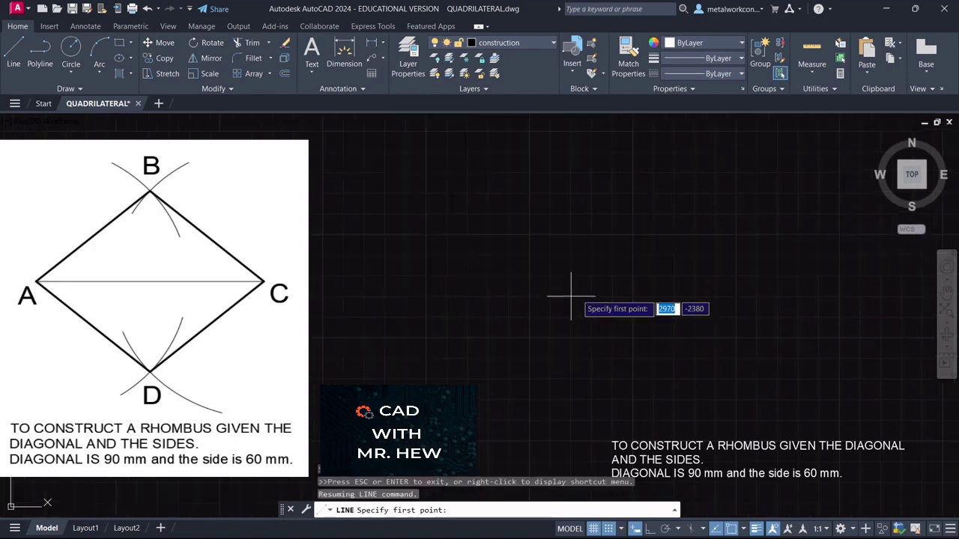
pyautogui.click(571, 296)
pyautogui.write('90')
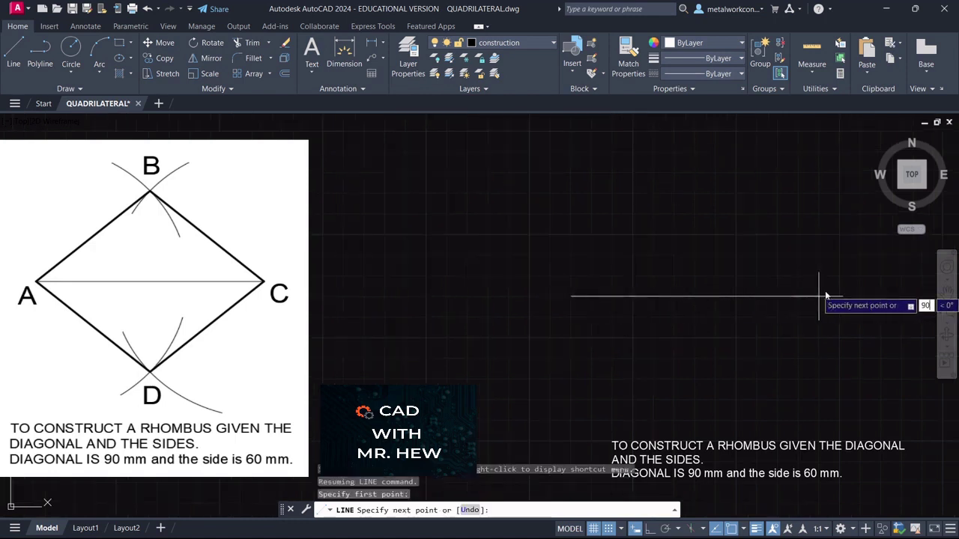
pyautogui.press('Return')
pyautogui.press('Return')
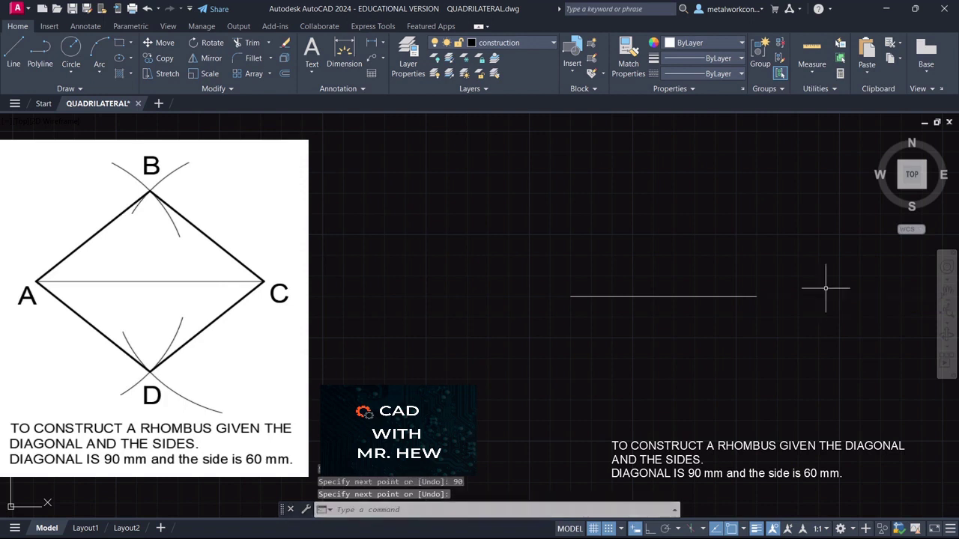
pyautogui.click(947, 291)
pyautogui.moveTo(762, 364); pyautogui.dragTo(798, 364)
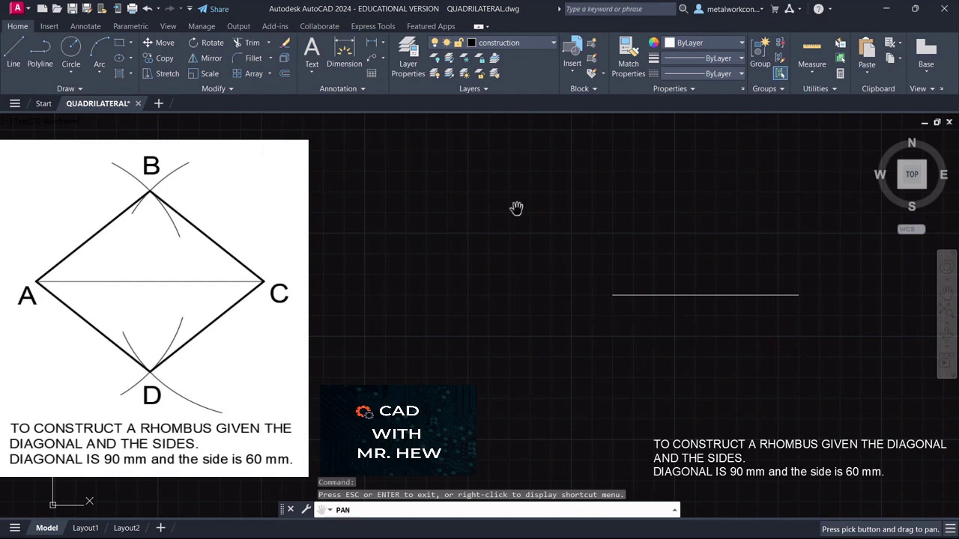
# Place height-8 single-line labels A and C at the left and right ends of the 90 mm line.
pyautogui.click(314, 73)
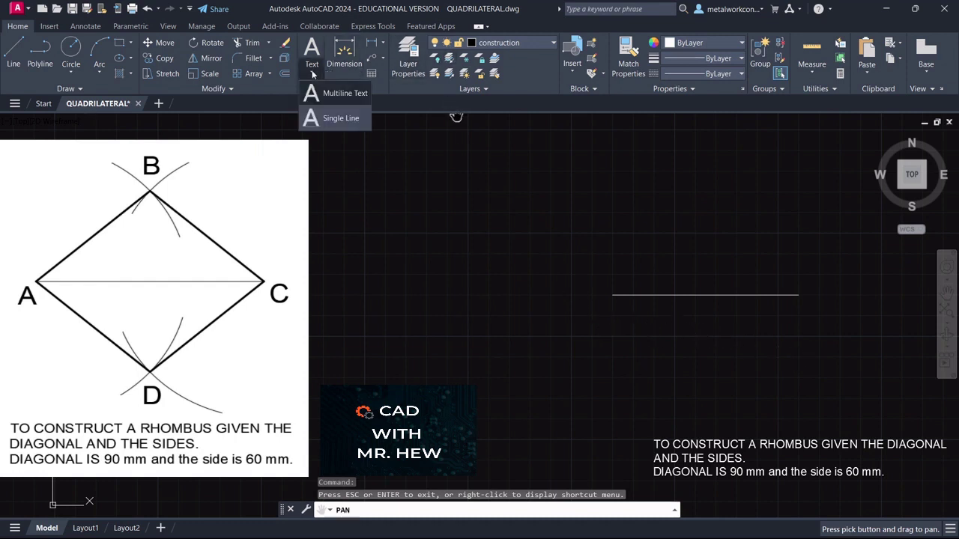
pyautogui.click(330, 120)
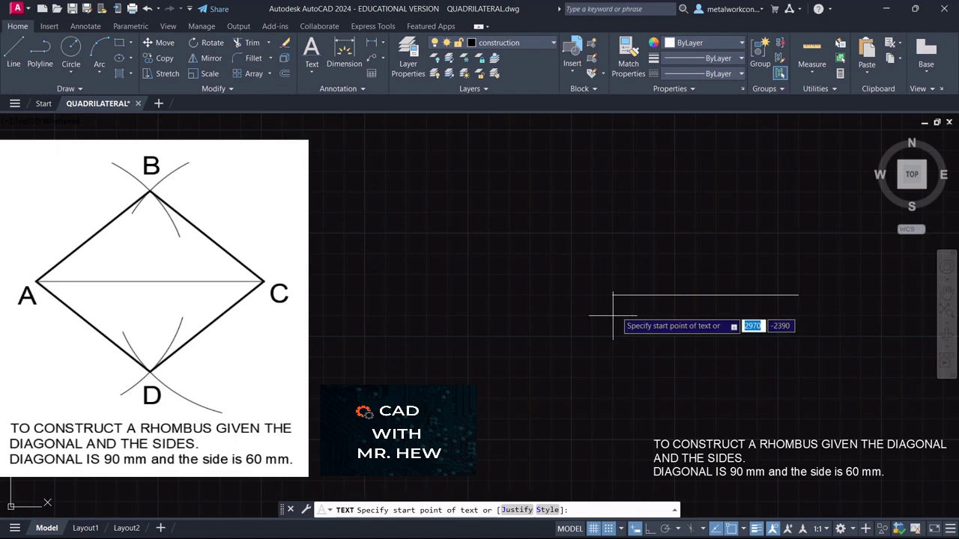
pyautogui.click(608, 529)
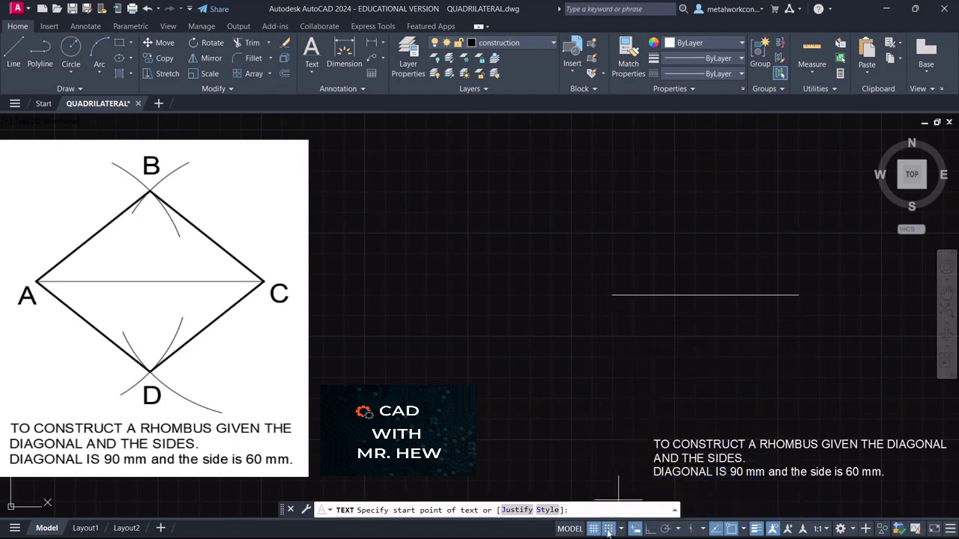
pyautogui.click(597, 315)
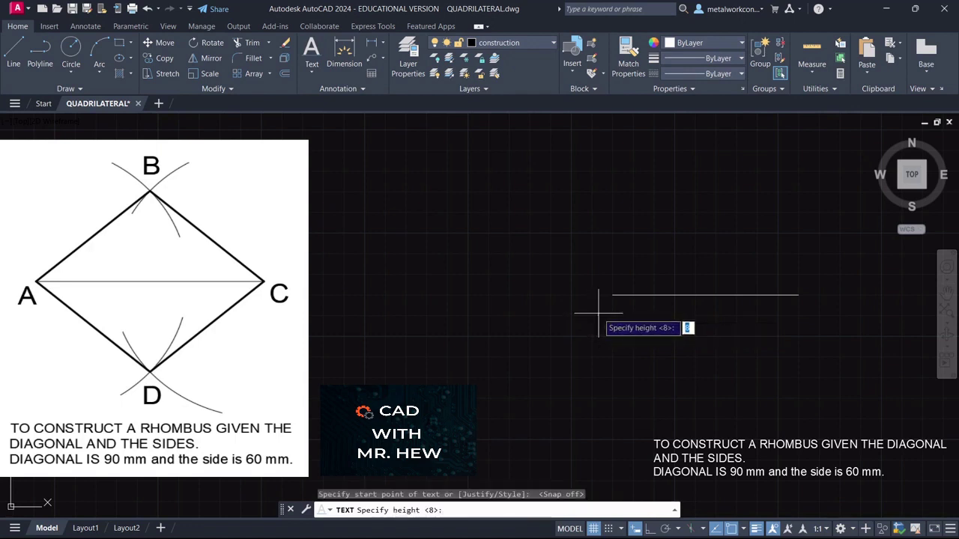
pyautogui.press('Return')
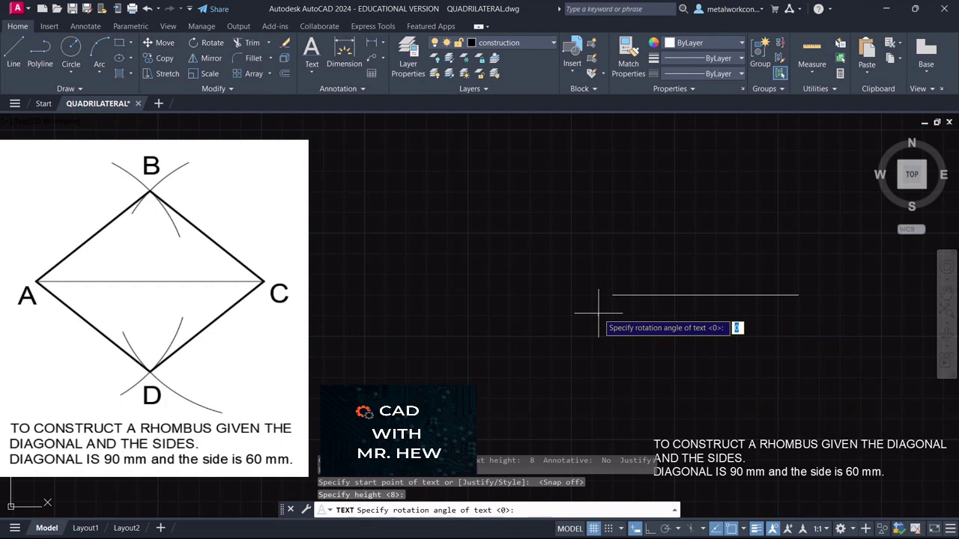
pyautogui.press('Return')
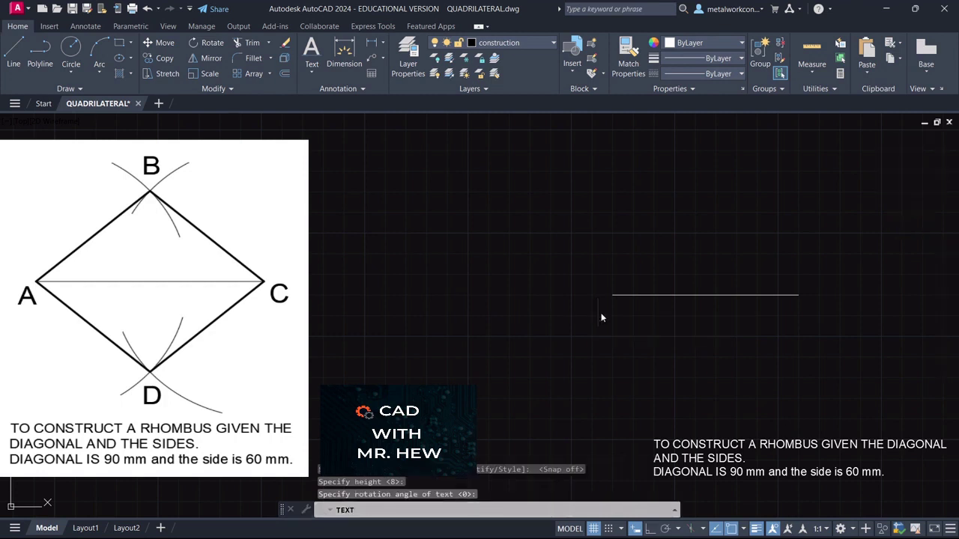
pyautogui.write('A')
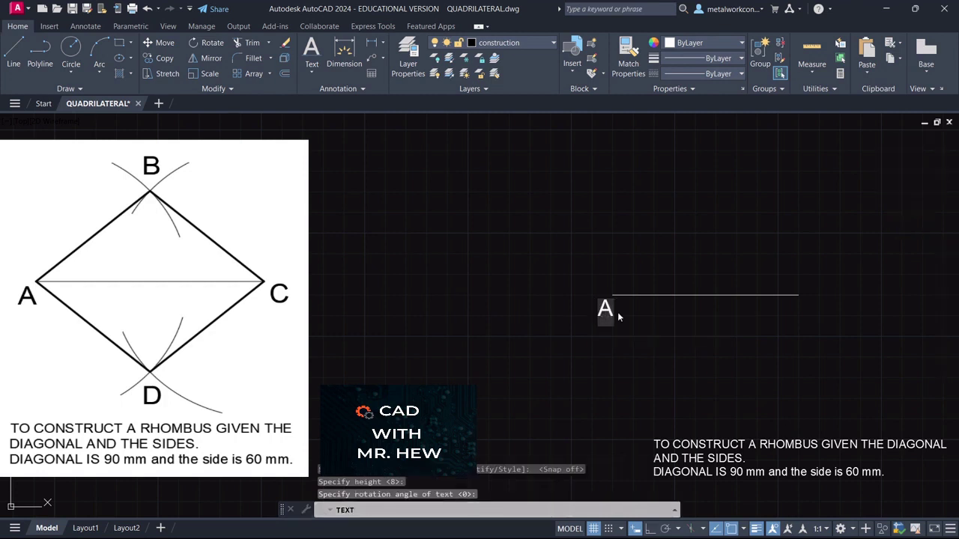
pyautogui.click(804, 304)
pyautogui.write('C')
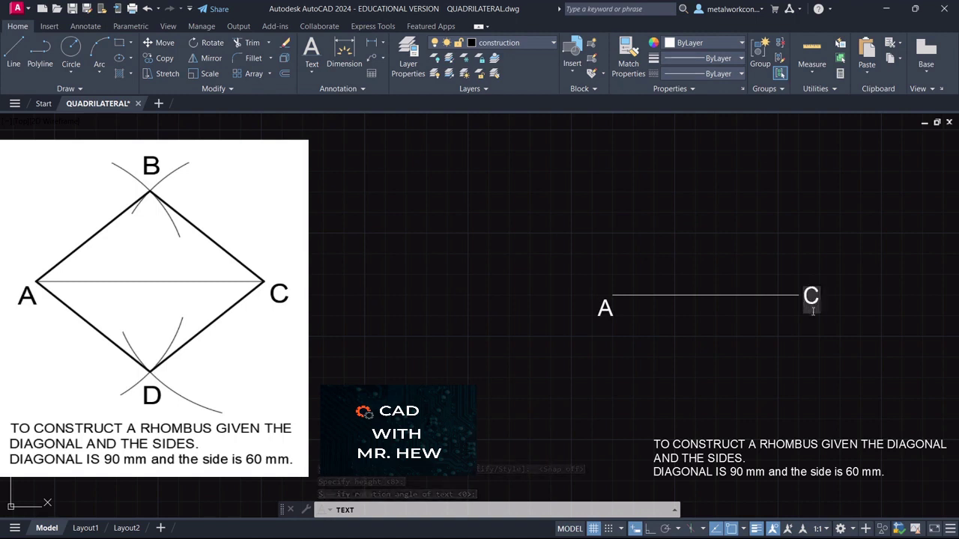
pyautogui.press('Return')
pyautogui.press('Return')
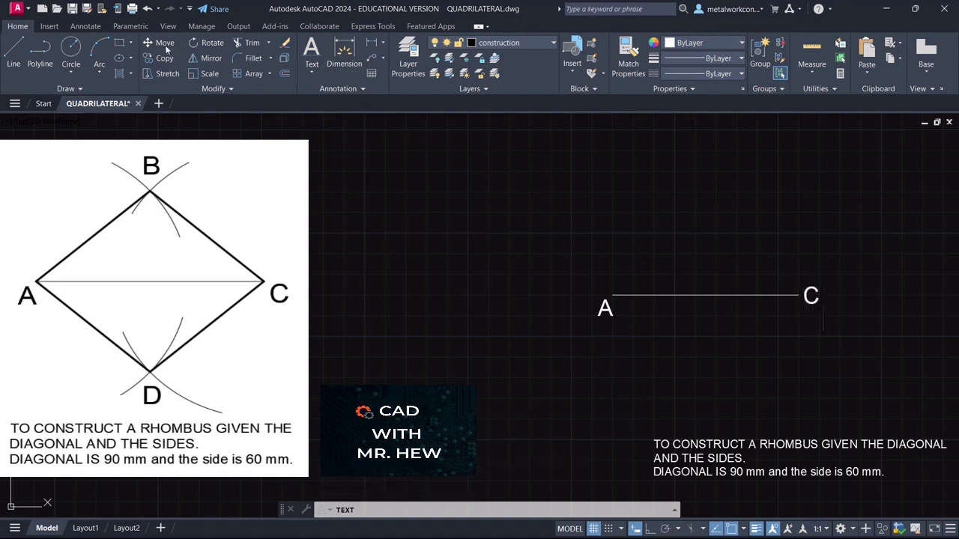
pyautogui.press('Return')
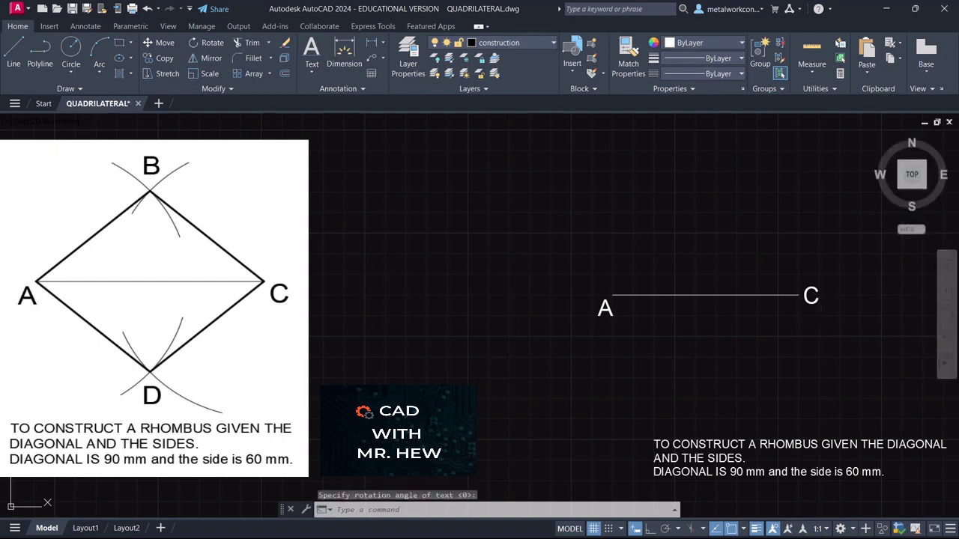
# Move the C label slightly down.
pyautogui.click(154, 43)
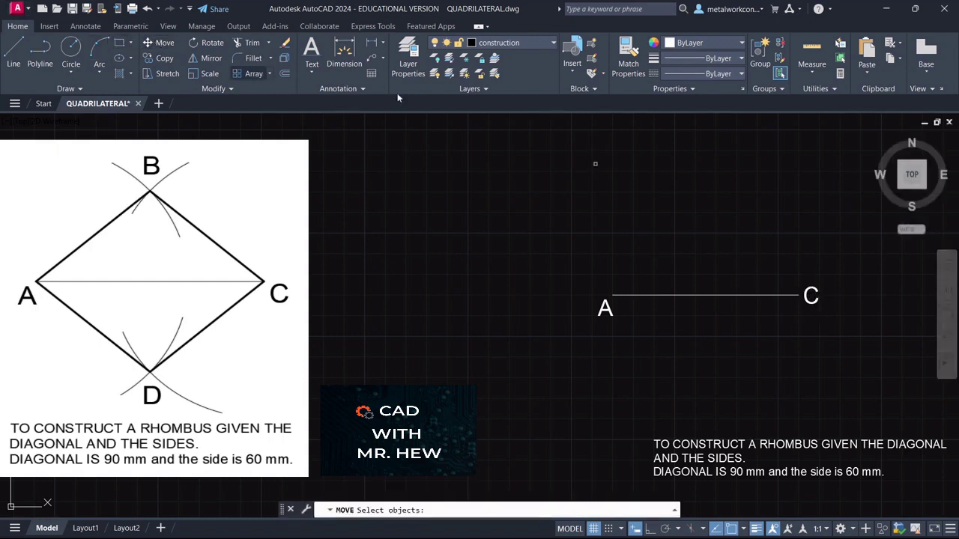
pyautogui.click(810, 297)
pyautogui.press('Return')
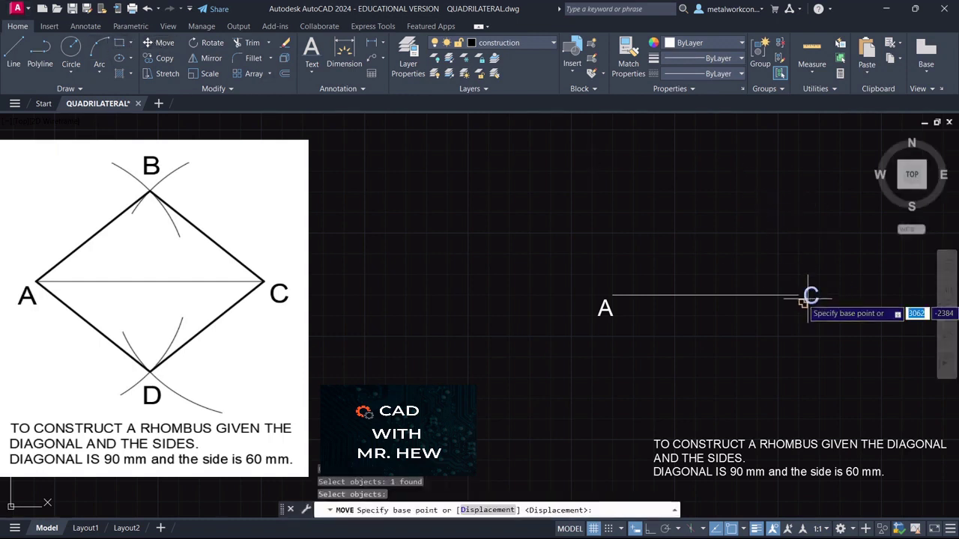
pyautogui.click(810, 298)
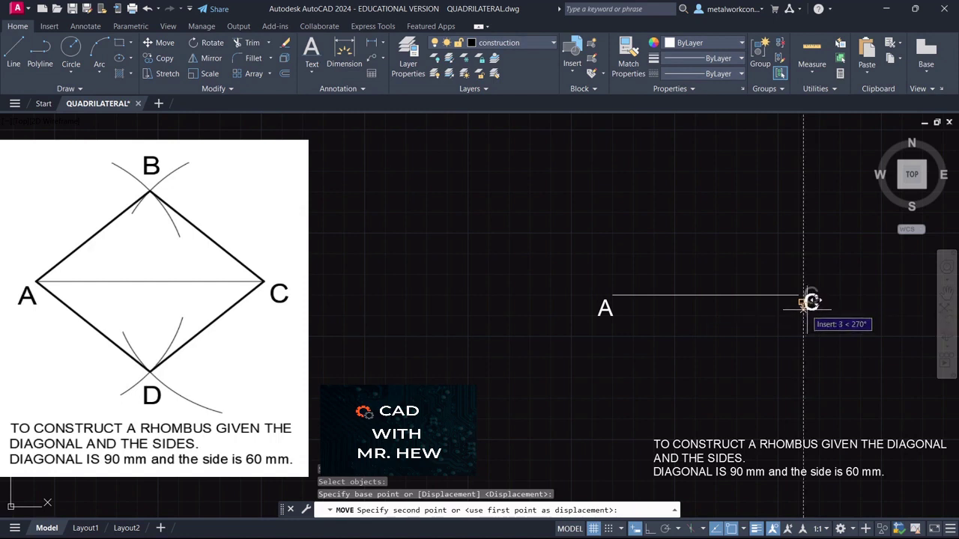
pyautogui.click(809, 306)
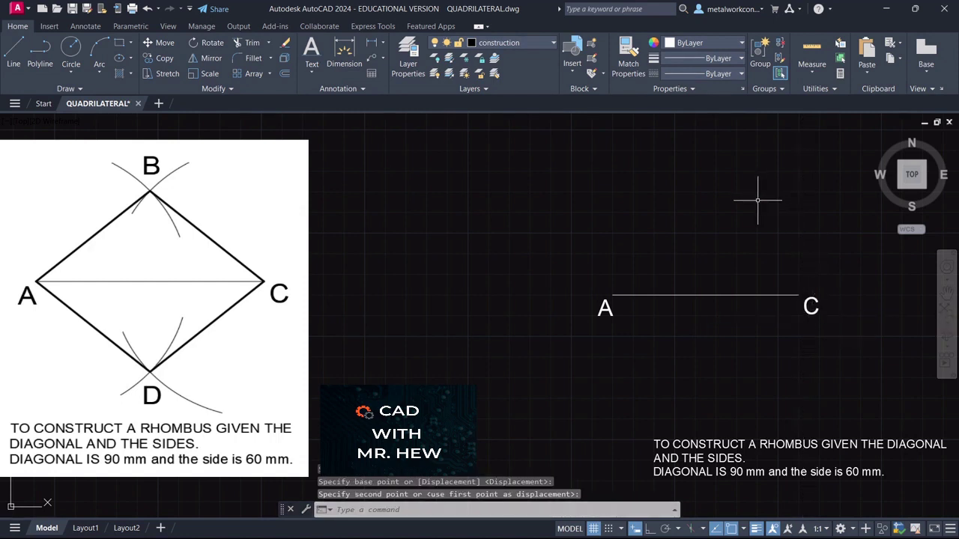
# Draw a 60 mm radius arc centred on A, ending above the line.
pyautogui.click(98, 71)
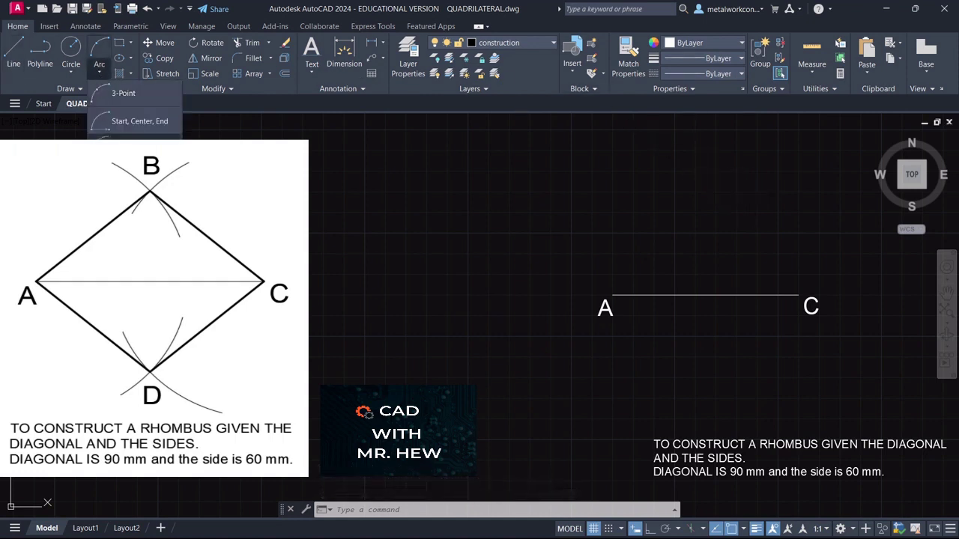
pyautogui.click(135, 149)
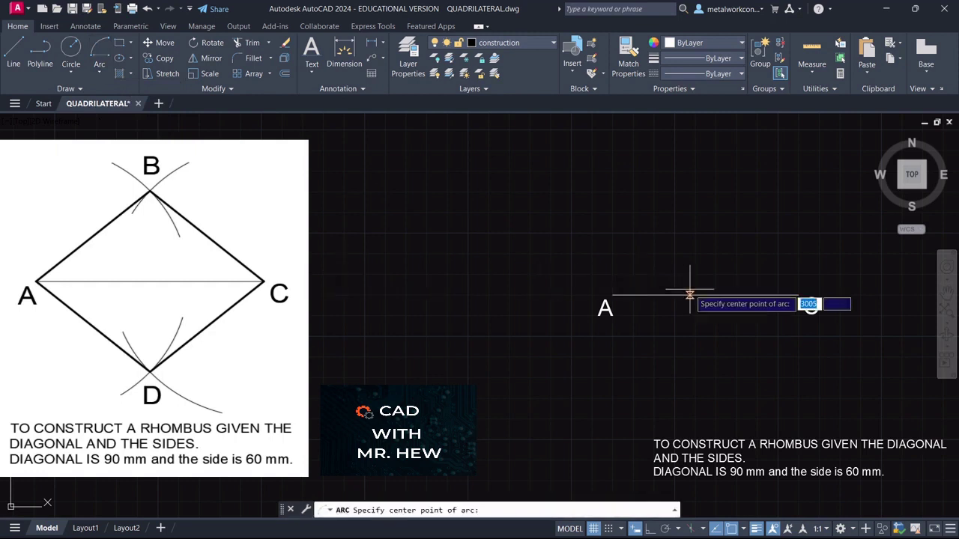
pyautogui.click(613, 295)
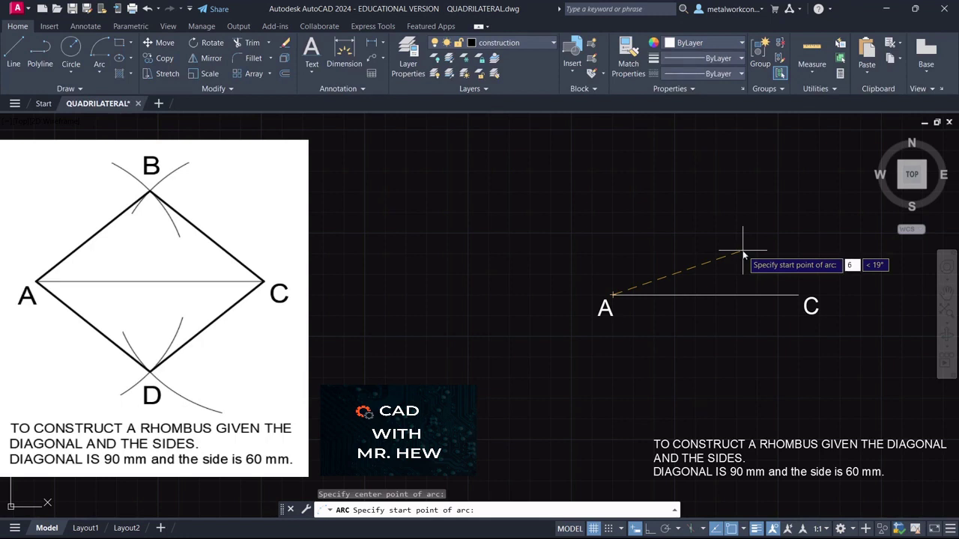
pyautogui.write('60')
pyautogui.press('Return')
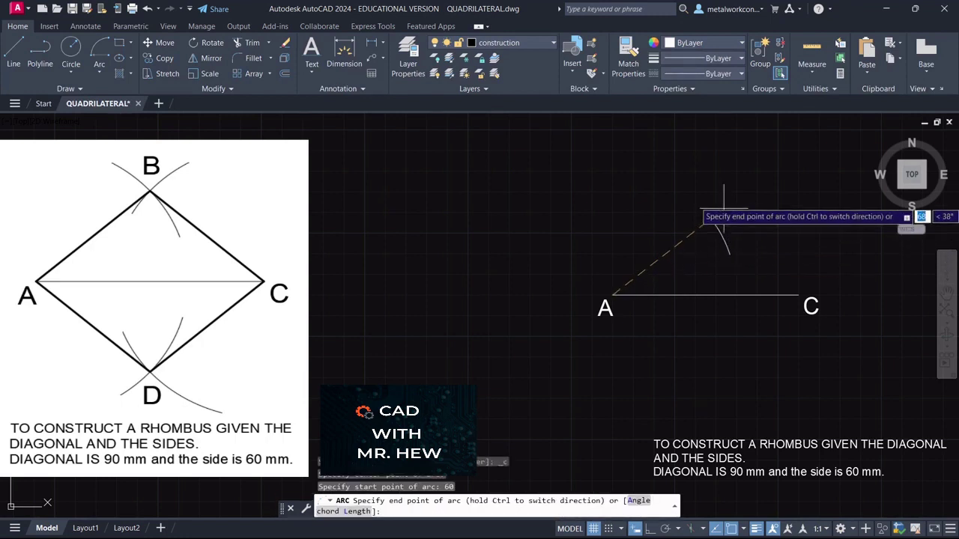
pyautogui.click(626, 162)
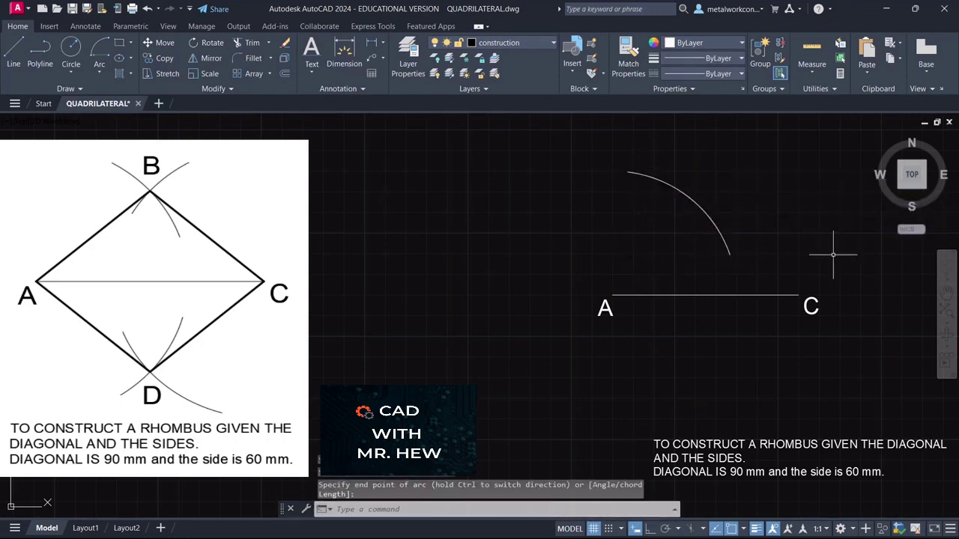
# Draw a 60 mm radius arc centred on C that crosses the first arc.
pyautogui.click(97, 71)
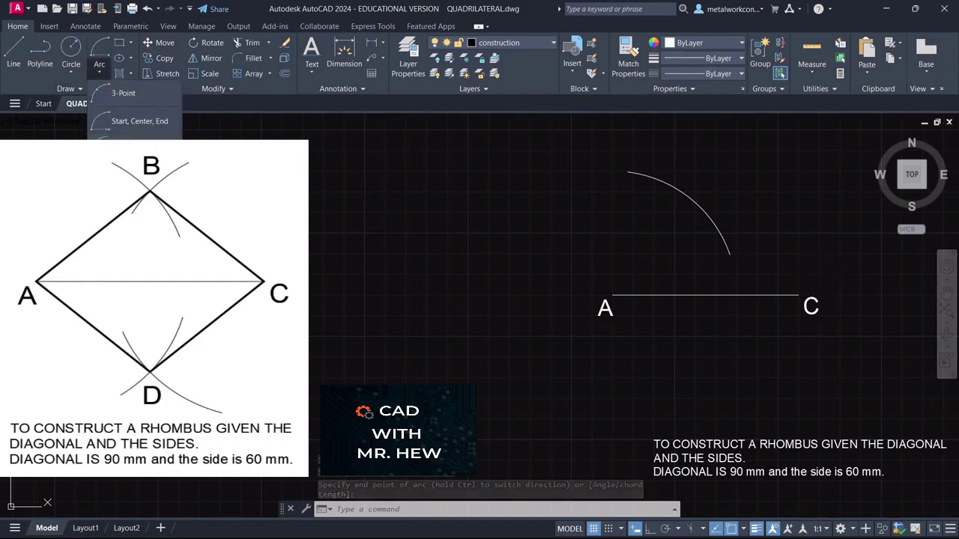
pyautogui.click(135, 149)
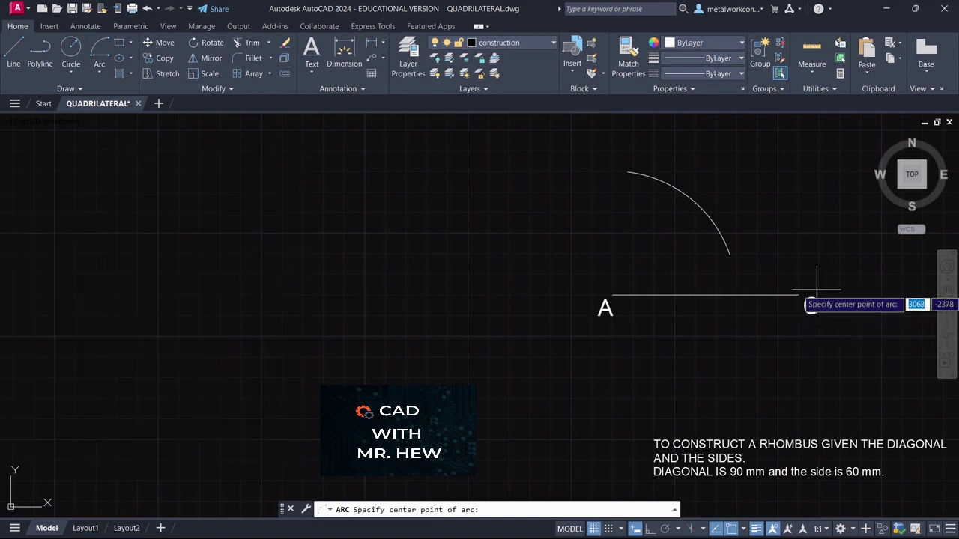
pyautogui.click(798, 295)
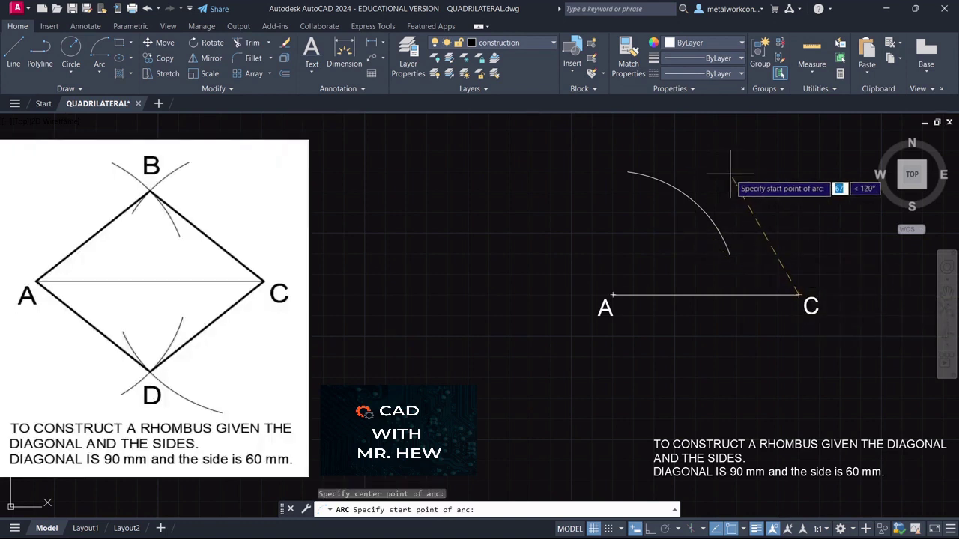
pyautogui.write('60')
pyautogui.press('Return')
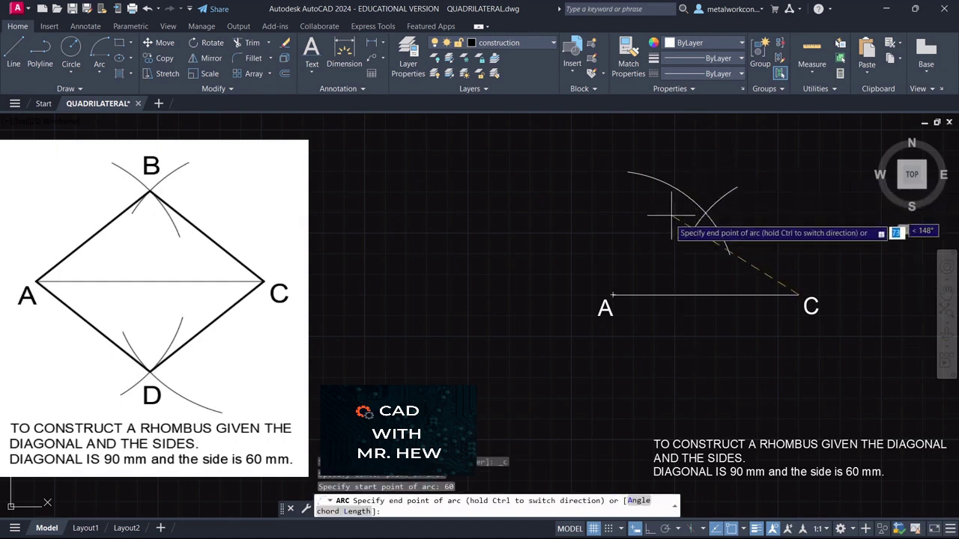
pyautogui.click(670, 221)
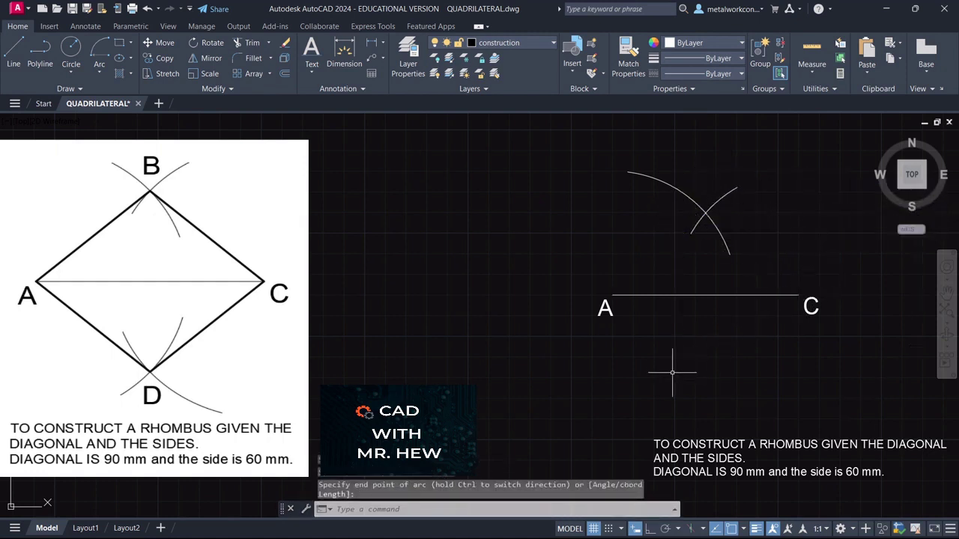
pyautogui.click(99, 72)
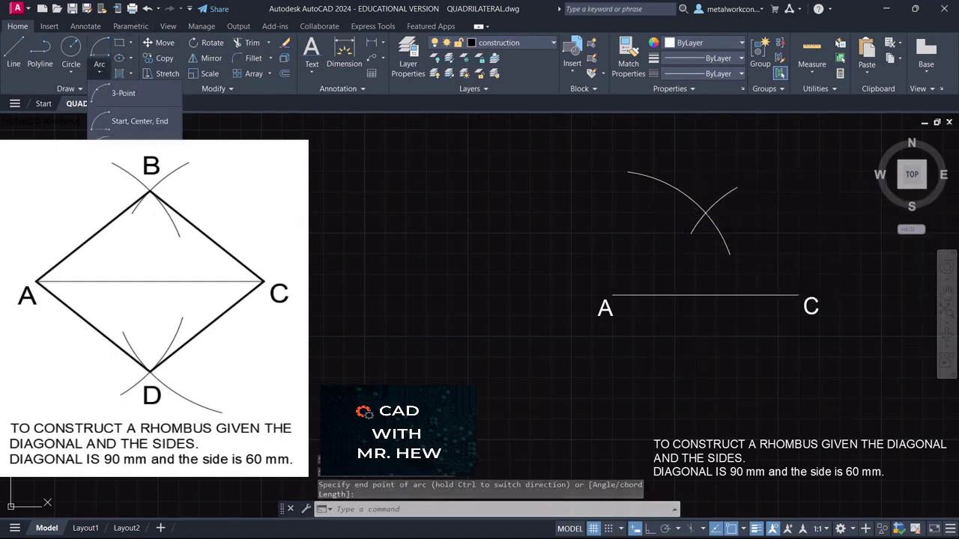
# Draw a 60 mm arc centred on A below the diagonal.
pyautogui.click(137, 286)
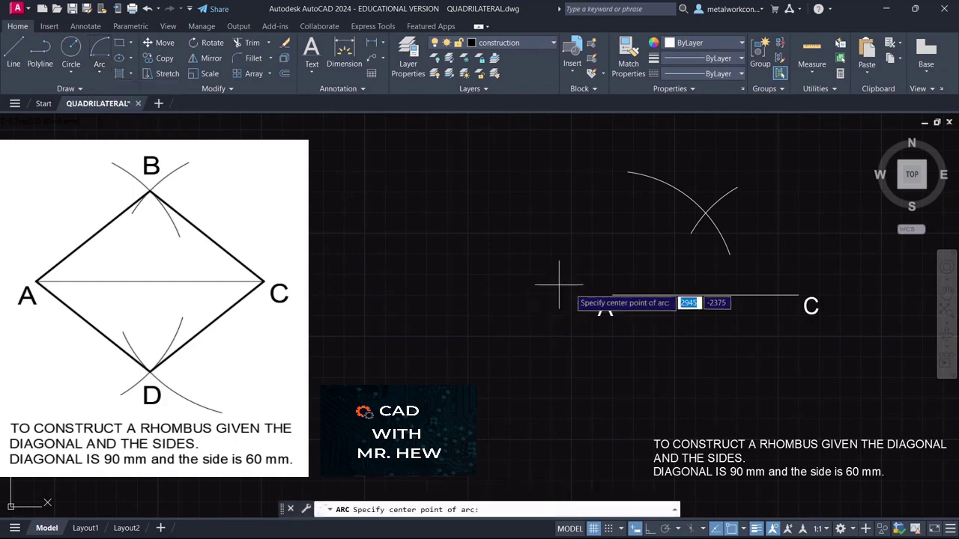
pyautogui.click(612, 296)
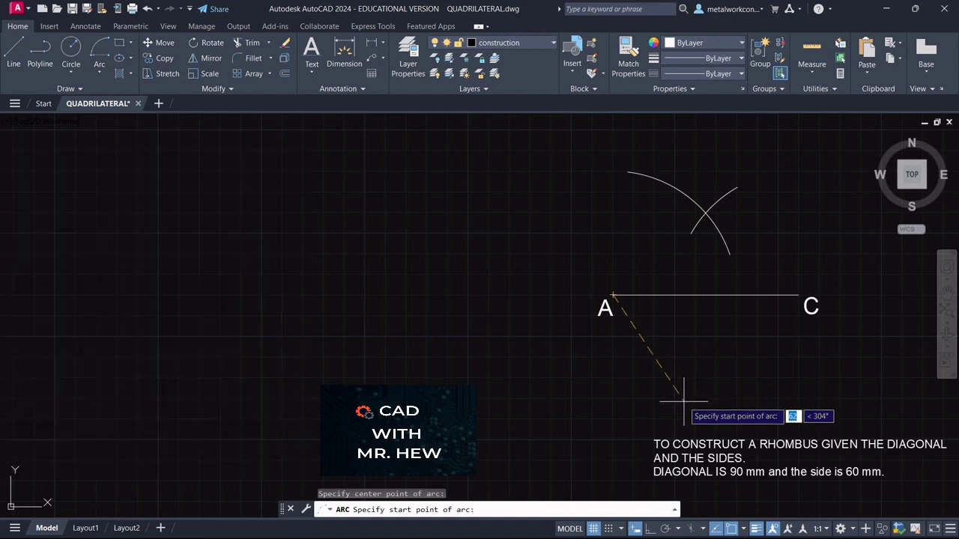
pyautogui.press('Return')
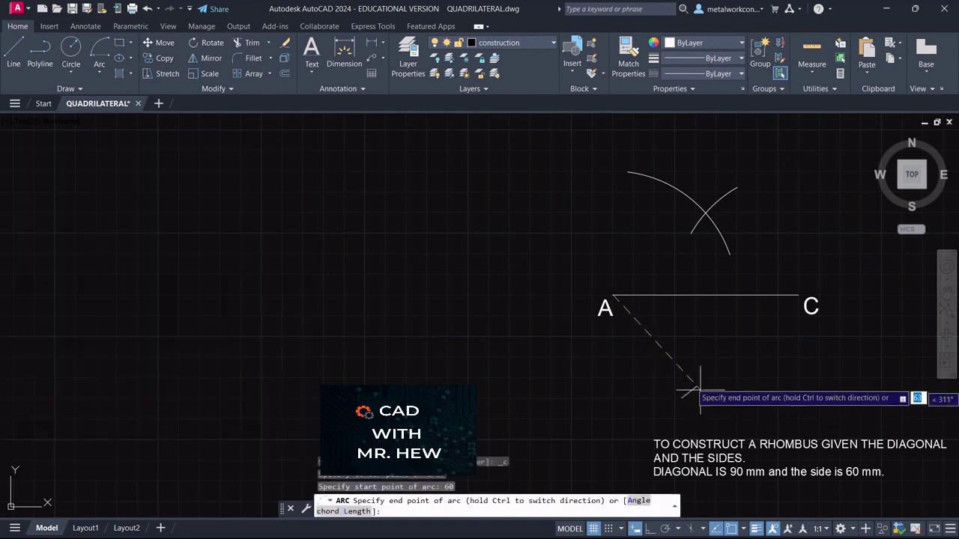
pyautogui.click(742, 352)
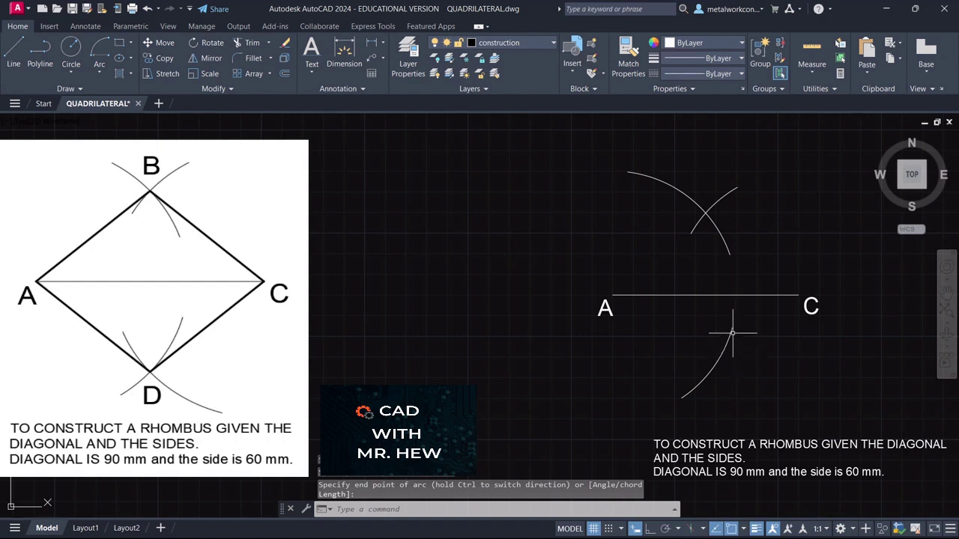
# Draw a 60 mm arc centred on C crossing the first one below AC.
pyautogui.click(100, 73)
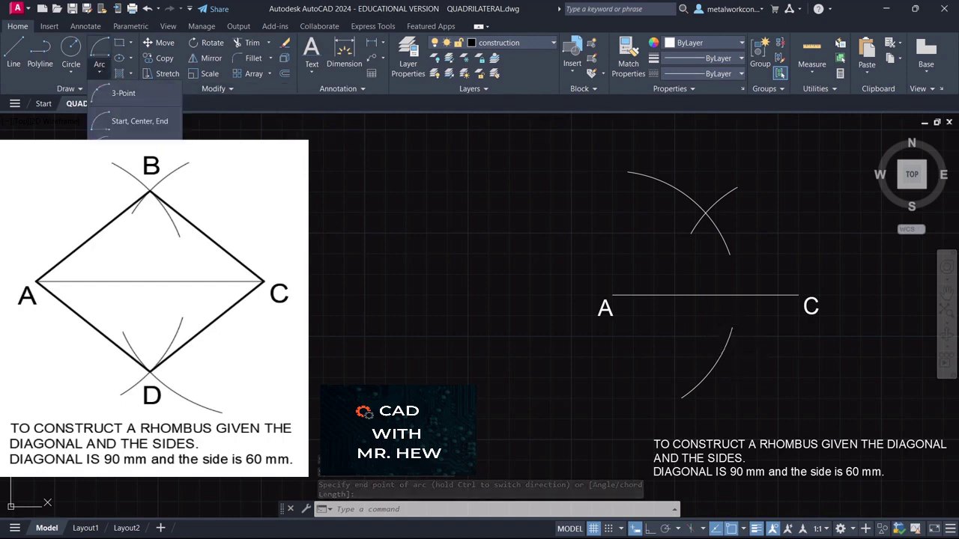
pyautogui.click(135, 300)
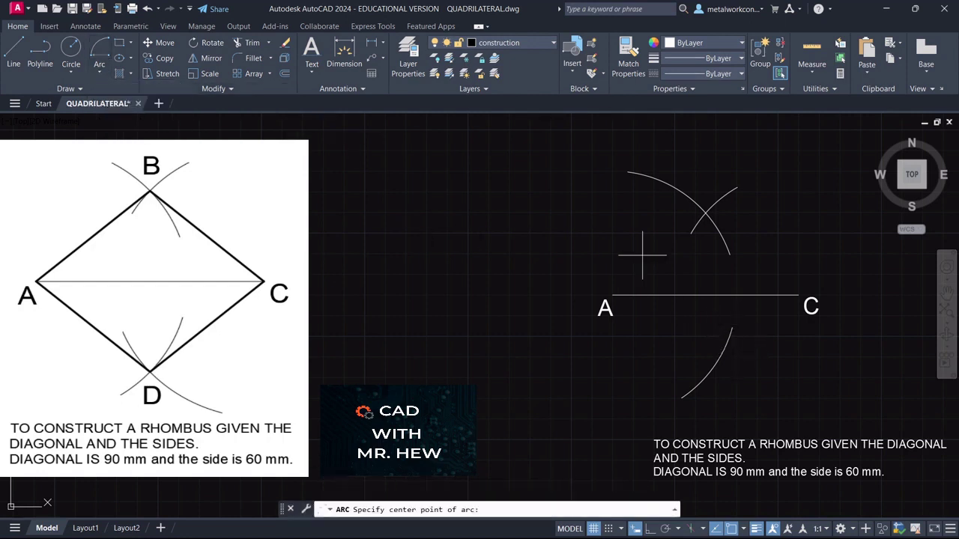
pyautogui.click(800, 297)
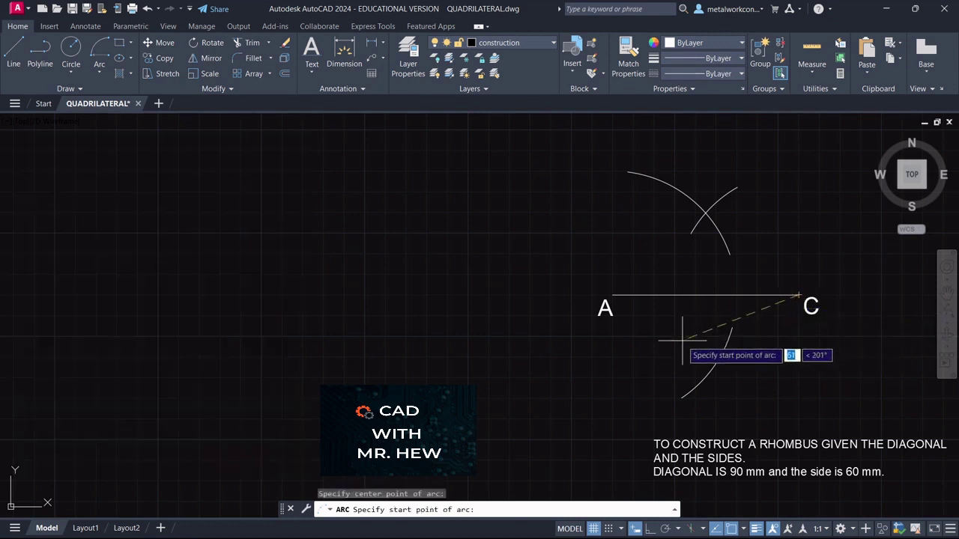
pyautogui.write('60')
pyautogui.press('Return')
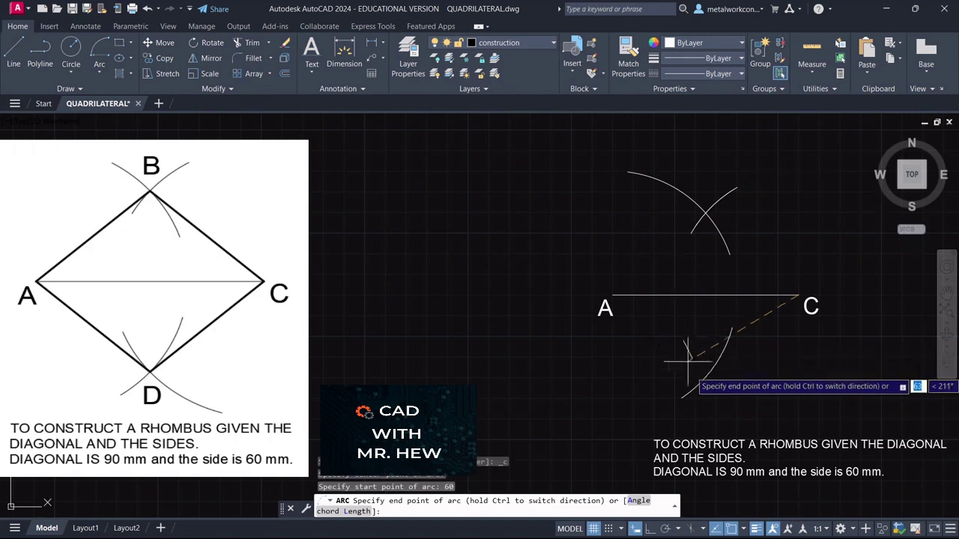
pyautogui.click(764, 397)
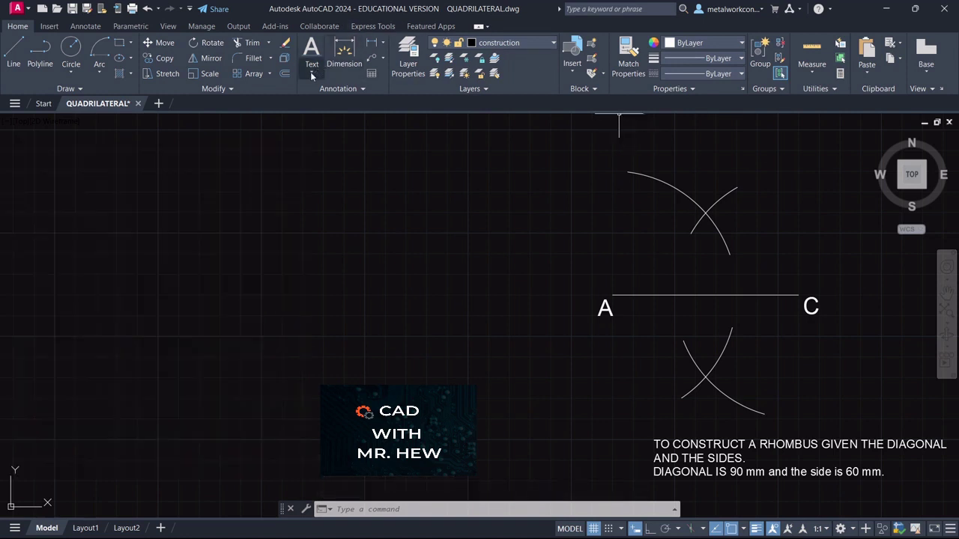
# Label the upper arc crossing B and the lower crossing D with height-8 single-line text.
pyautogui.click(311, 72)
pyautogui.click(335, 118)
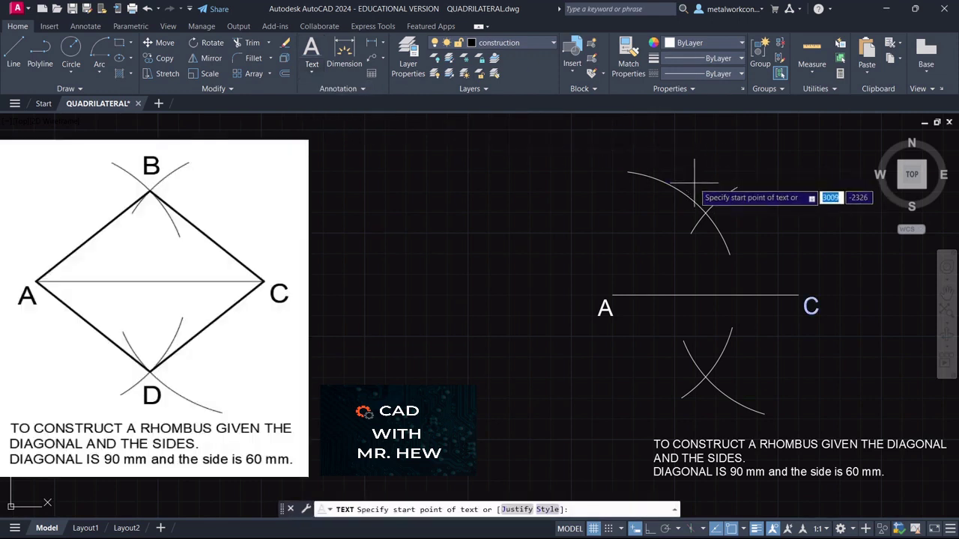
pyautogui.click(732, 529)
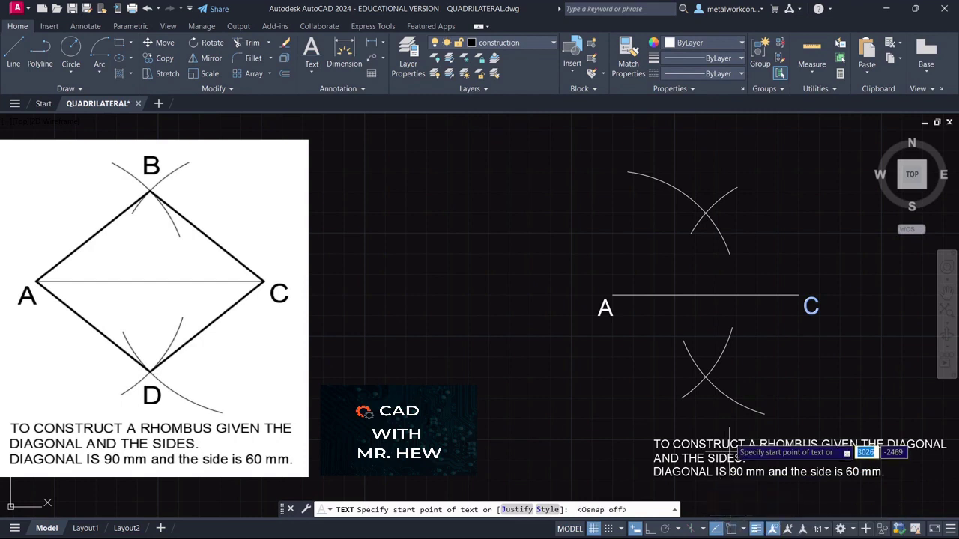
pyautogui.click(700, 199)
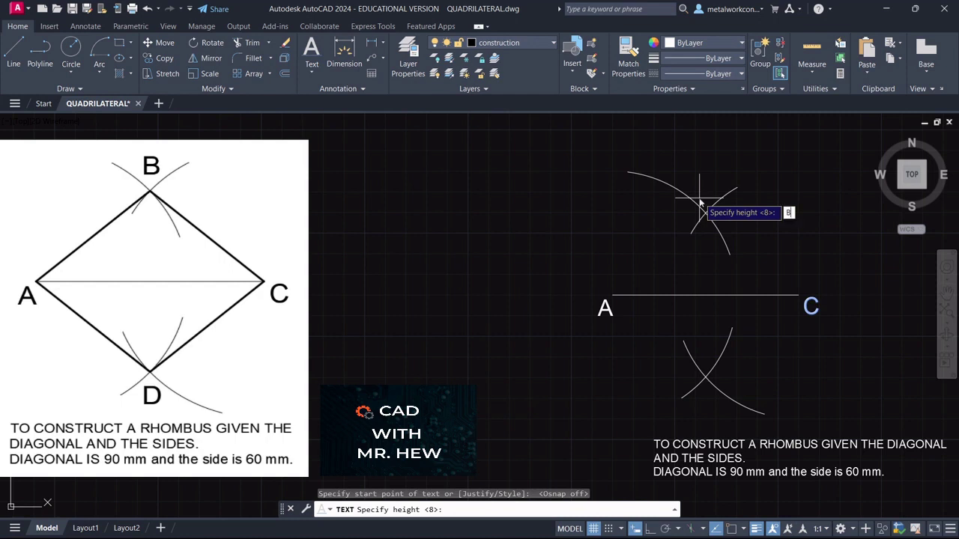
pyautogui.write('B')
pyautogui.press('Return')
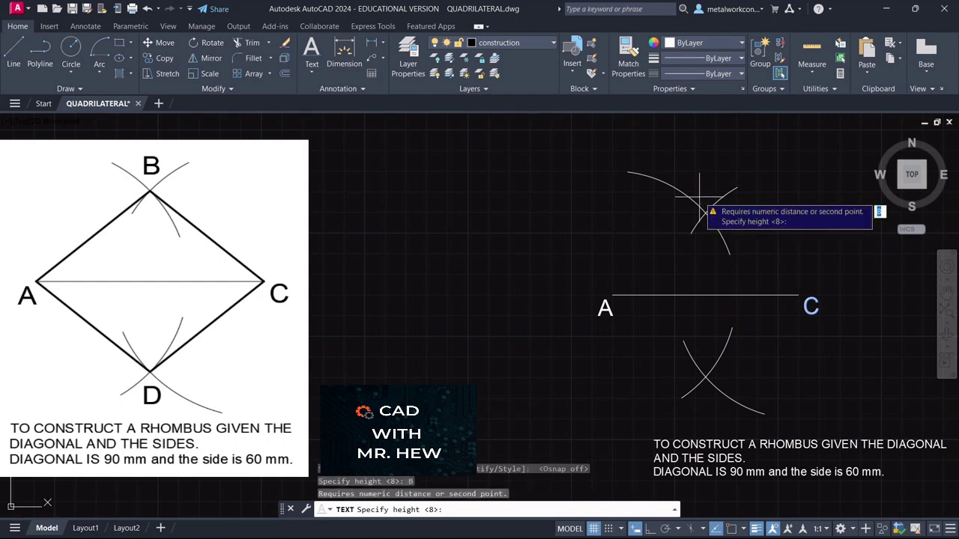
pyautogui.press('Return')
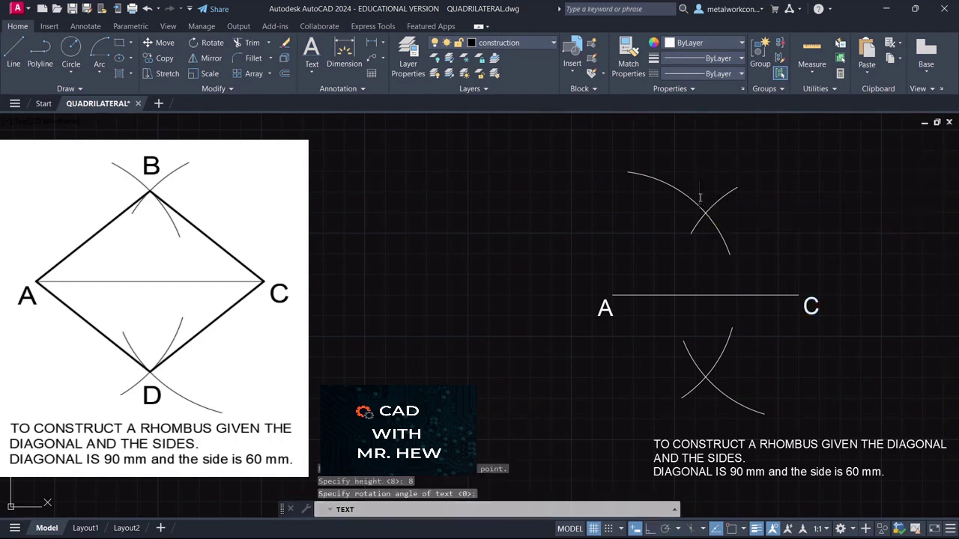
pyautogui.press('Return')
pyautogui.write('B')
pyautogui.press('Return')
pyautogui.press('Return')
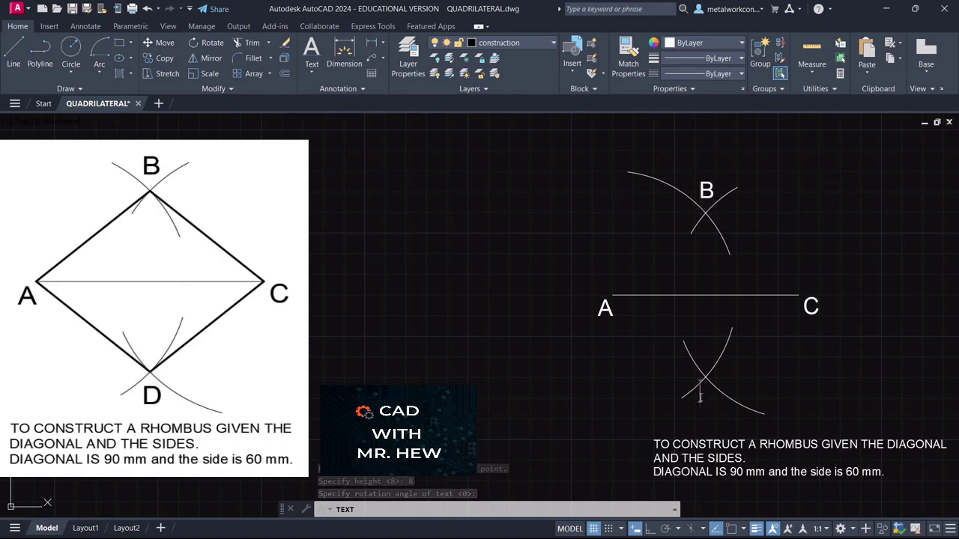
pyautogui.click(701, 389)
pyautogui.write('D')
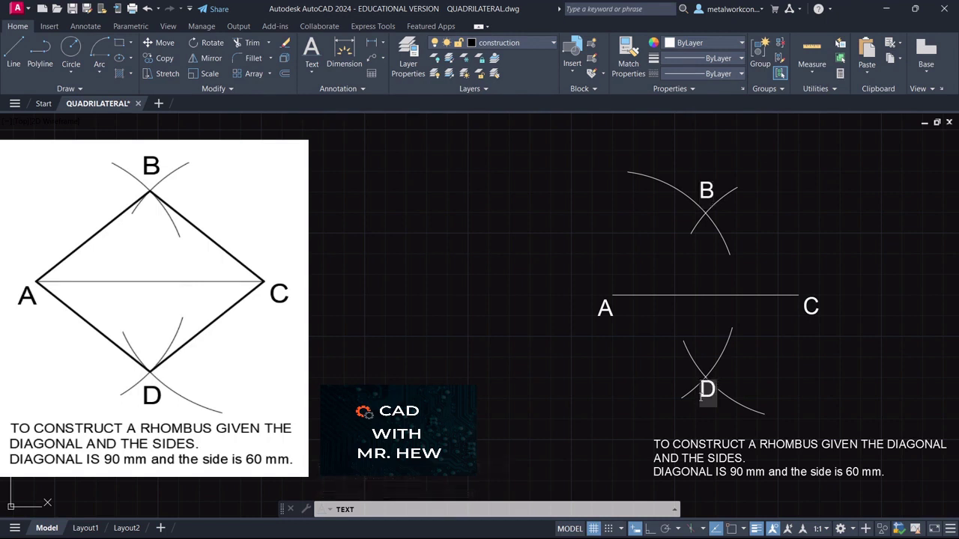
pyautogui.press('Return')
pyautogui.press('Return')
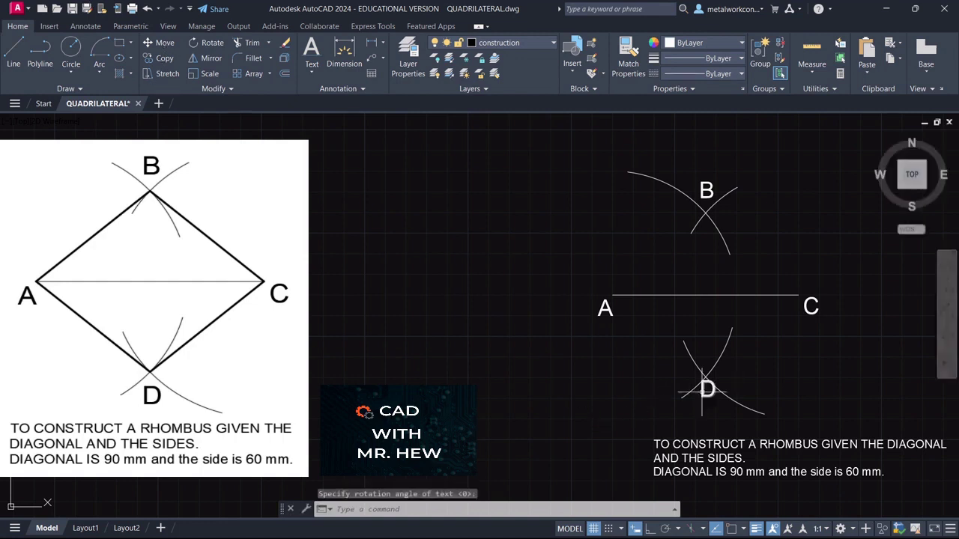
# Move the D label slightly down below its crossing.
pyautogui.click(159, 44)
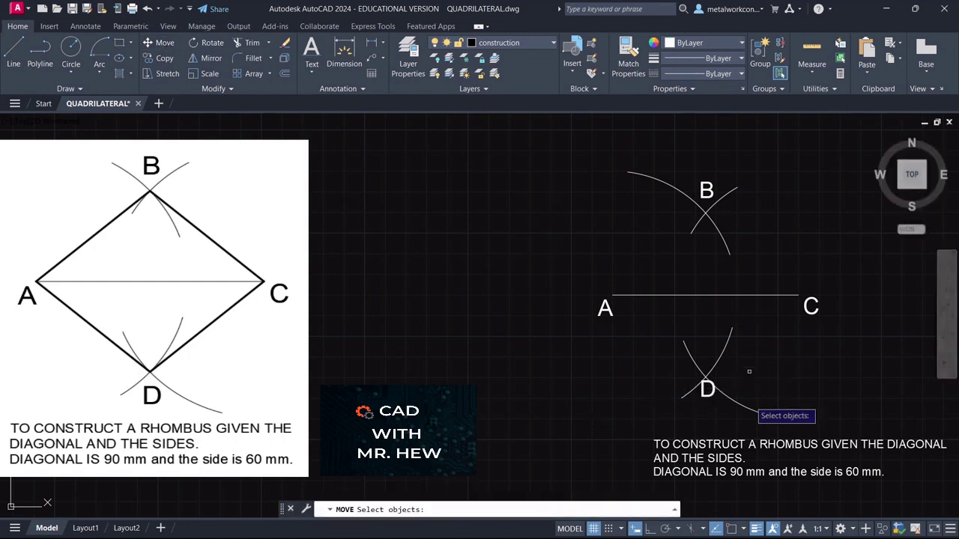
pyautogui.click(706, 388)
pyautogui.press('Return')
pyautogui.click(705, 394)
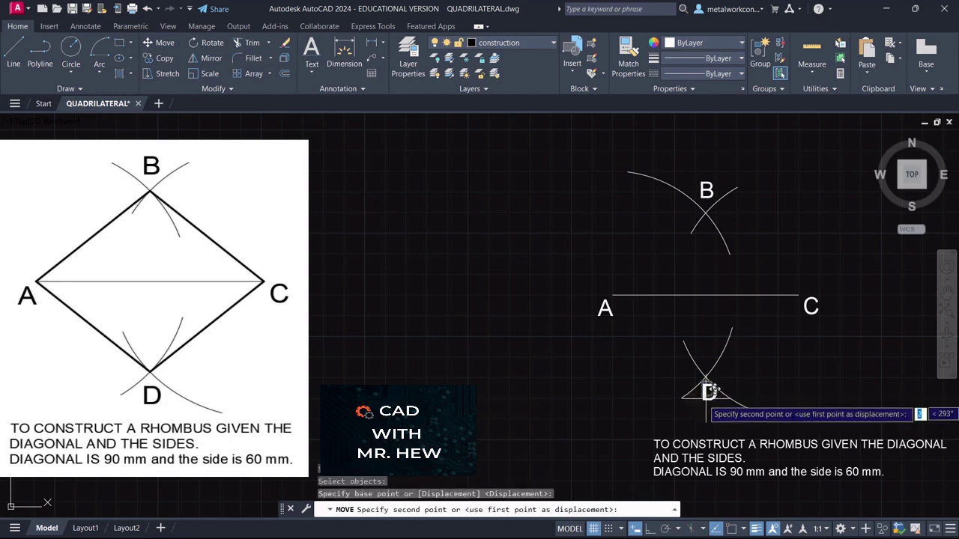
pyautogui.click(704, 404)
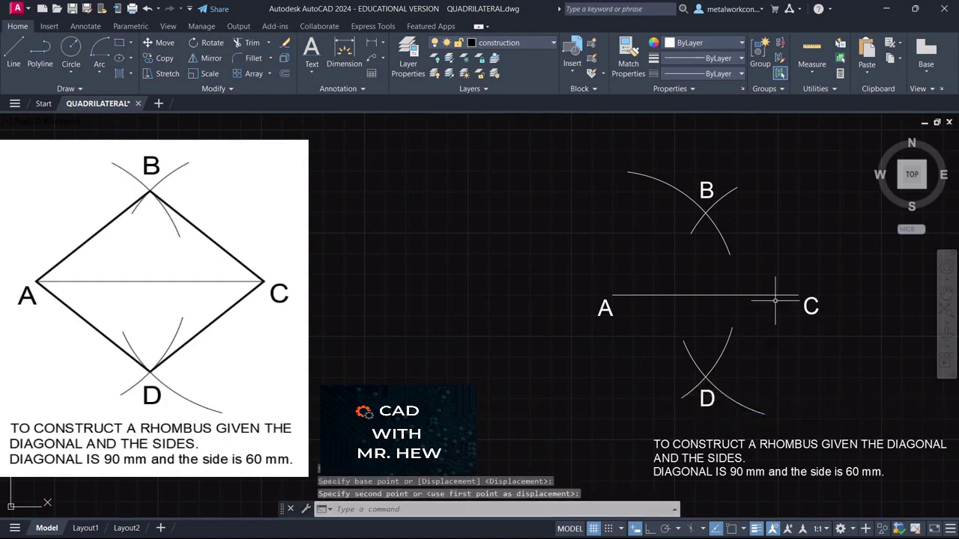
# Draw connected lines A–B–C–D and back to A around the 90 mm diagonal.
pyautogui.click(13, 52)
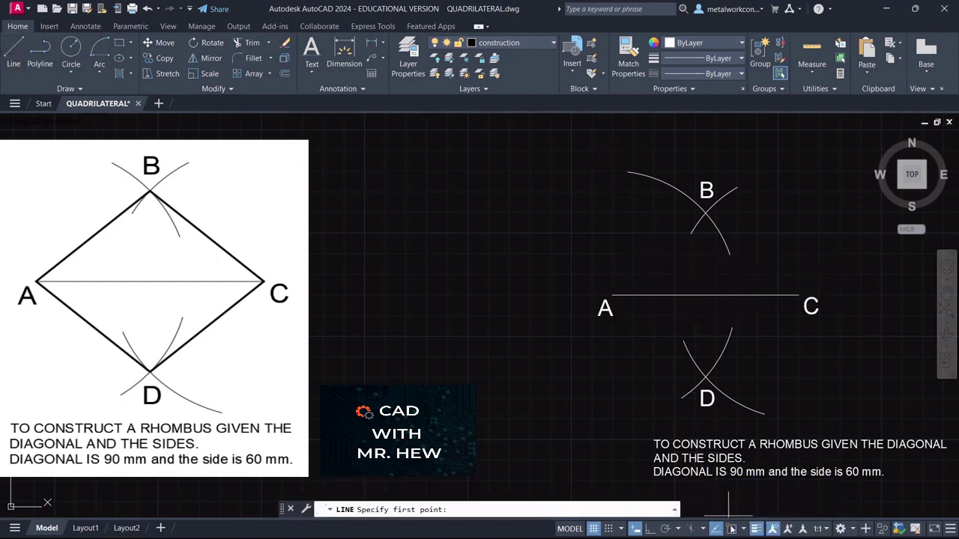
pyautogui.click(612, 296)
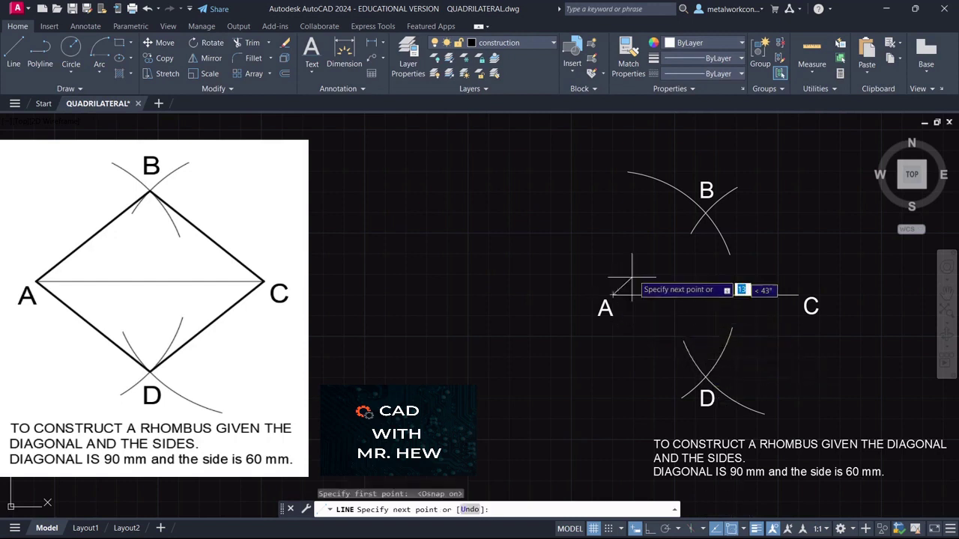
pyautogui.click(705, 214)
pyautogui.click(705, 213)
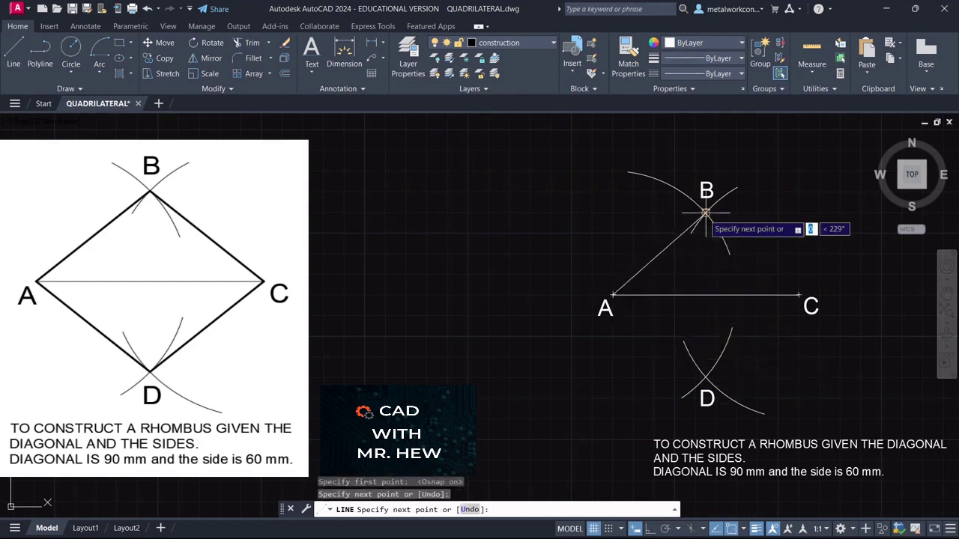
pyautogui.click(799, 295)
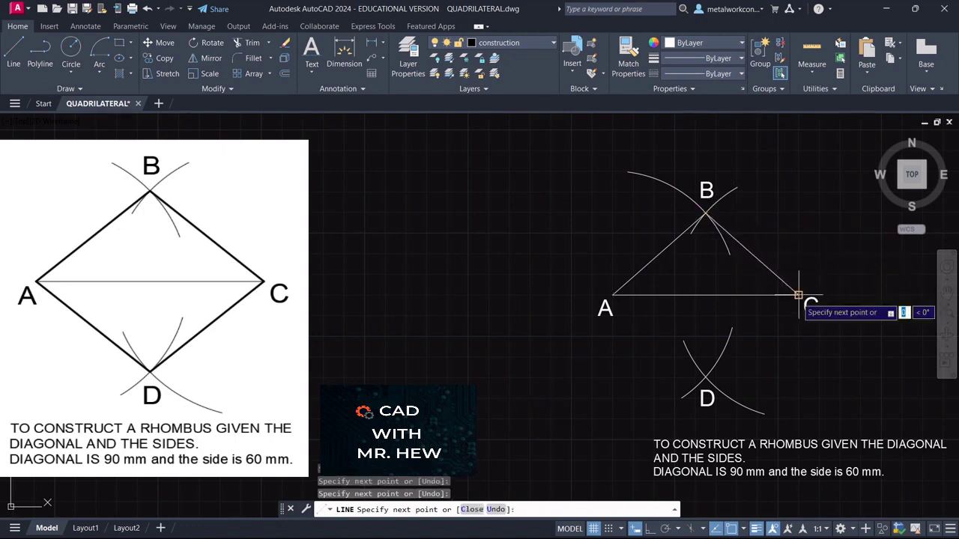
pyautogui.click(705, 376)
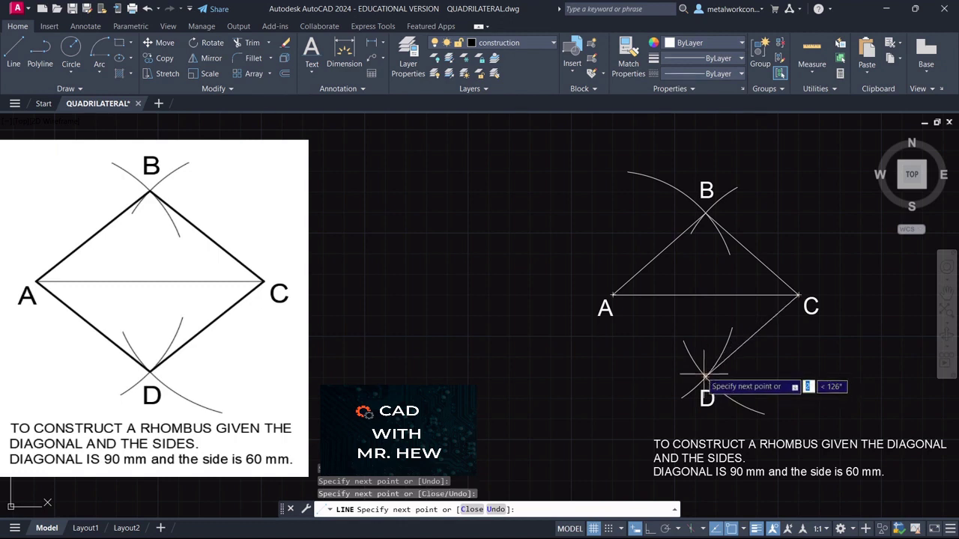
pyautogui.click(613, 295)
pyautogui.press('Return')
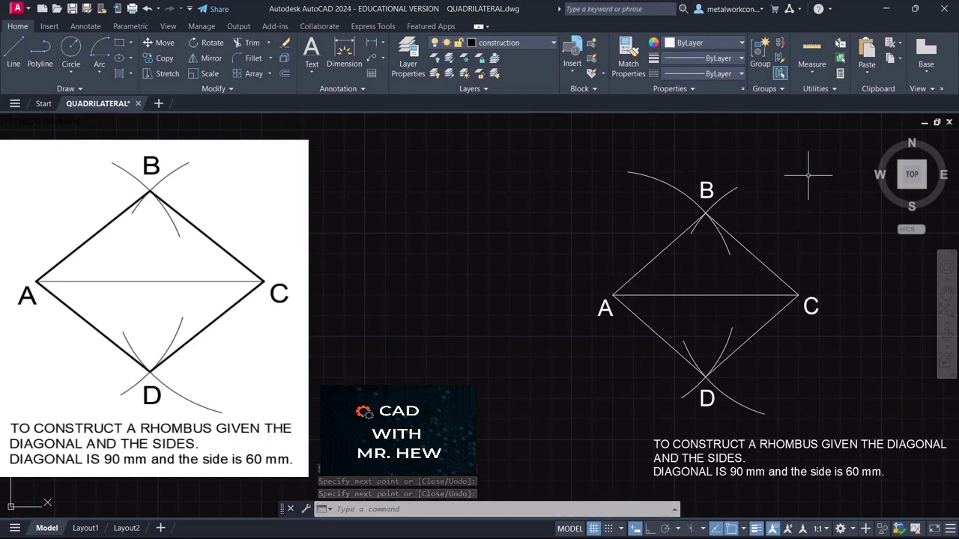
pyautogui.click(636, 270)
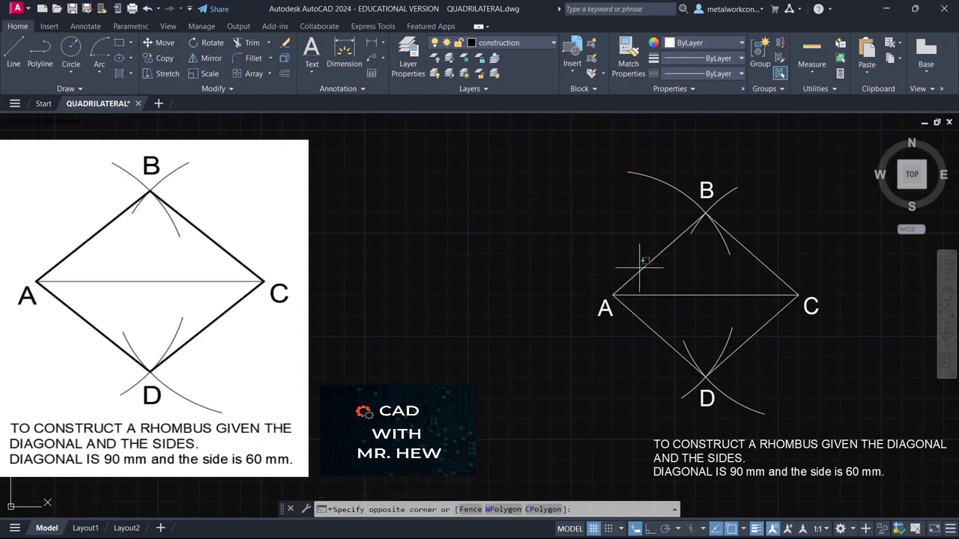
pyautogui.click(641, 269)
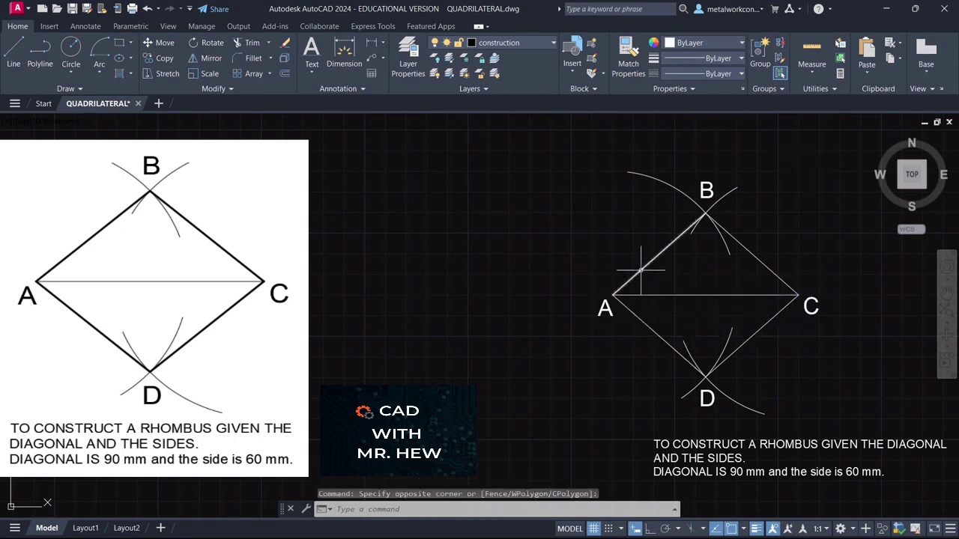
pyautogui.click(649, 328)
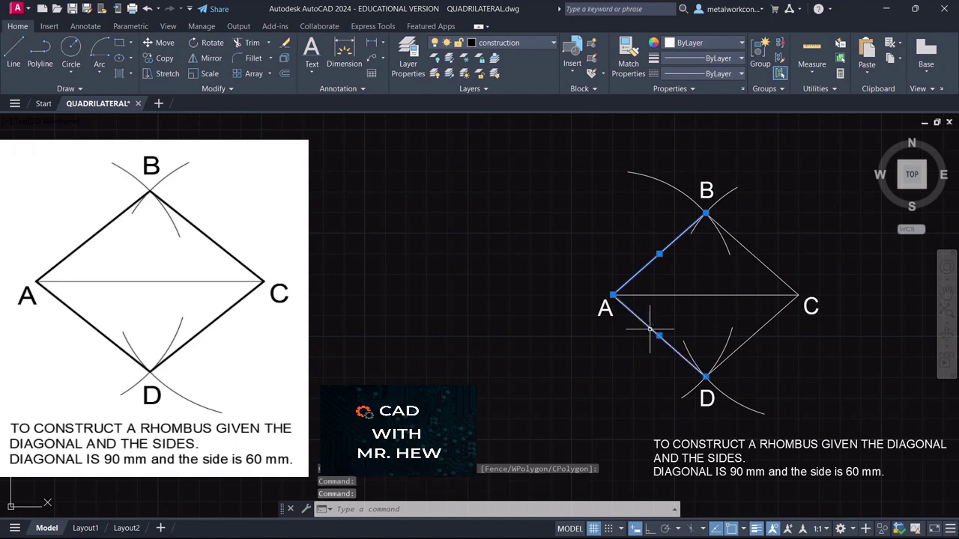
pyautogui.click(757, 330)
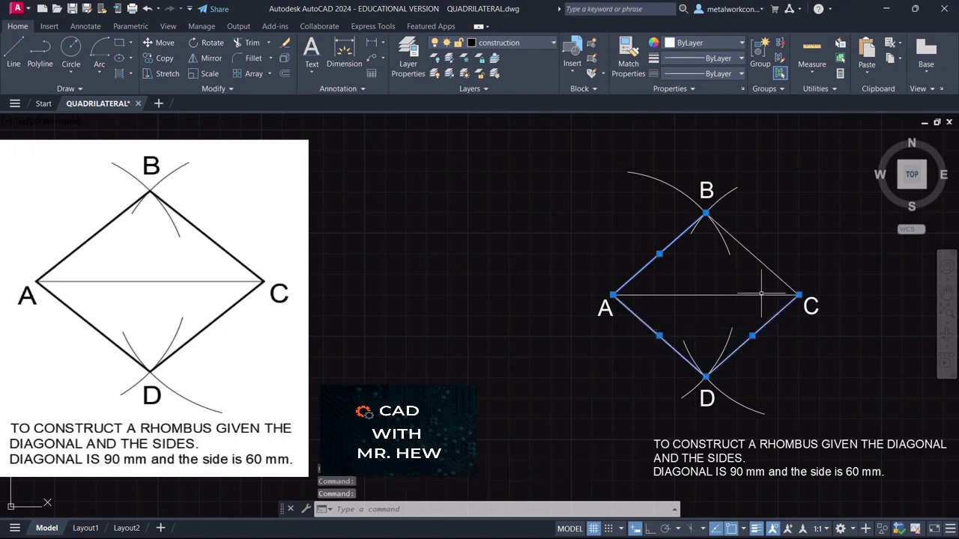
pyautogui.click(750, 255)
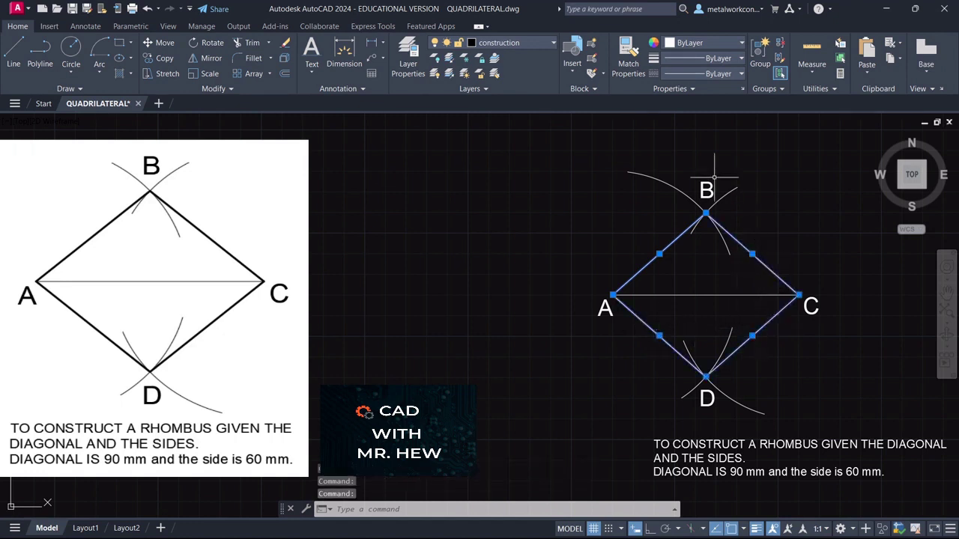
pyautogui.click(531, 43)
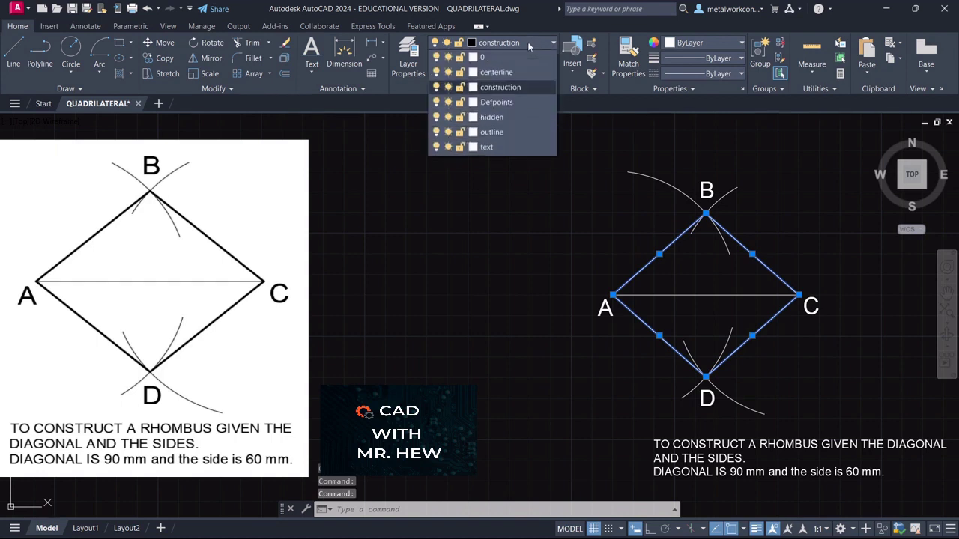
pyautogui.click(496, 132)
pyautogui.click(535, 207)
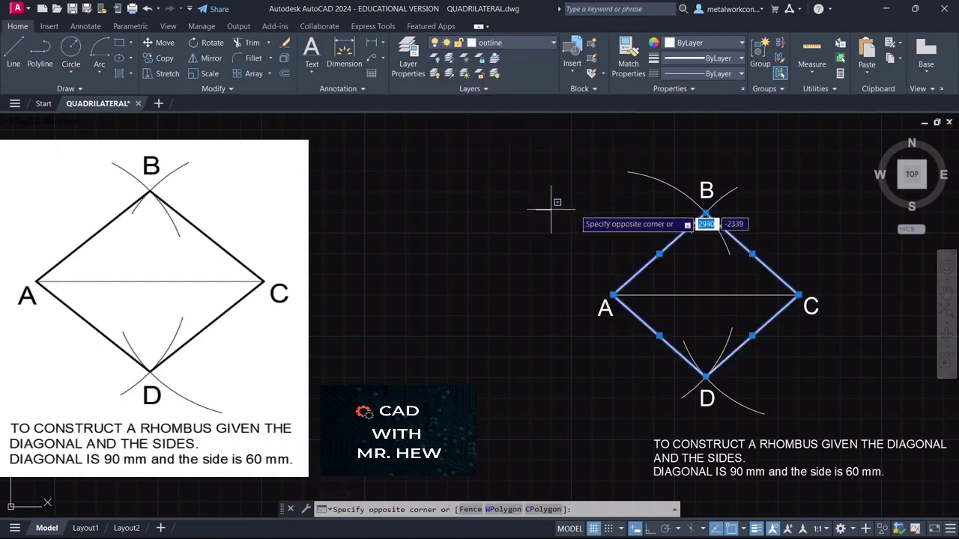
pyautogui.press('Escape')
pyautogui.press('Escape')
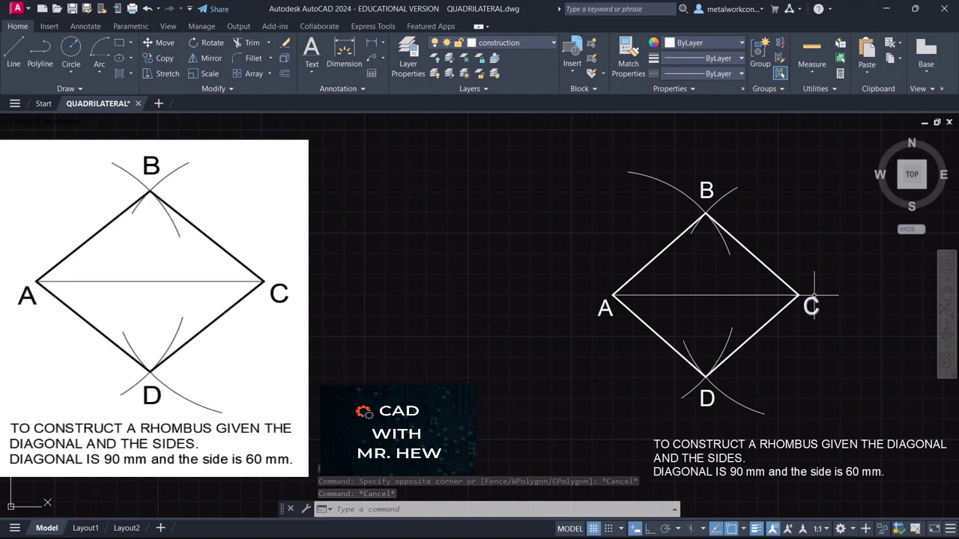
pyautogui.moveTo(814, 296)
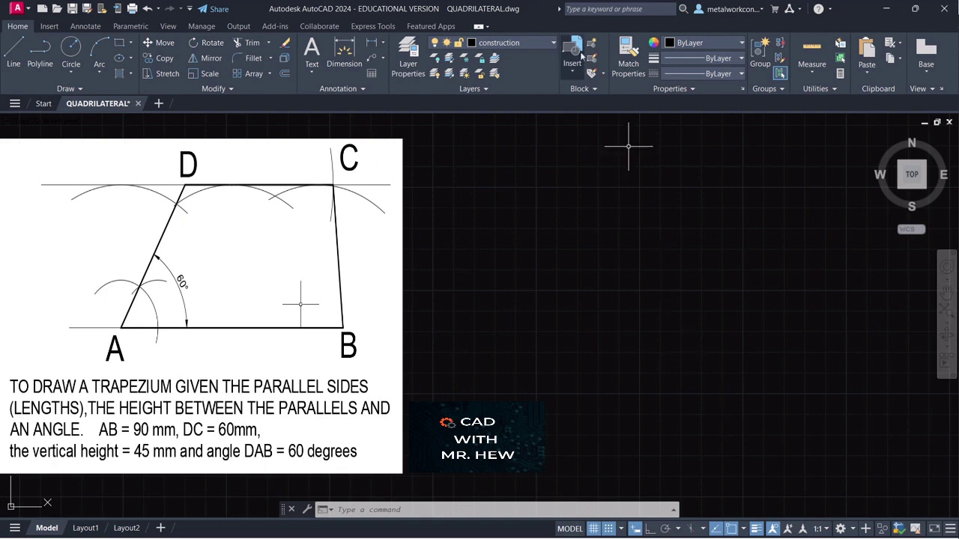
# Make text the current layer and draw a multiline text box below the drawing.
pyautogui.click(522, 43)
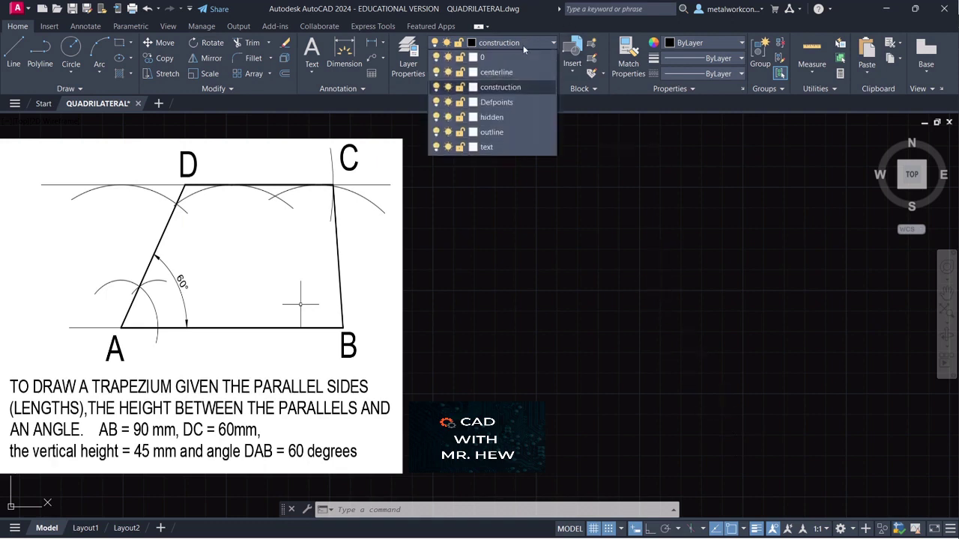
pyautogui.click(487, 147)
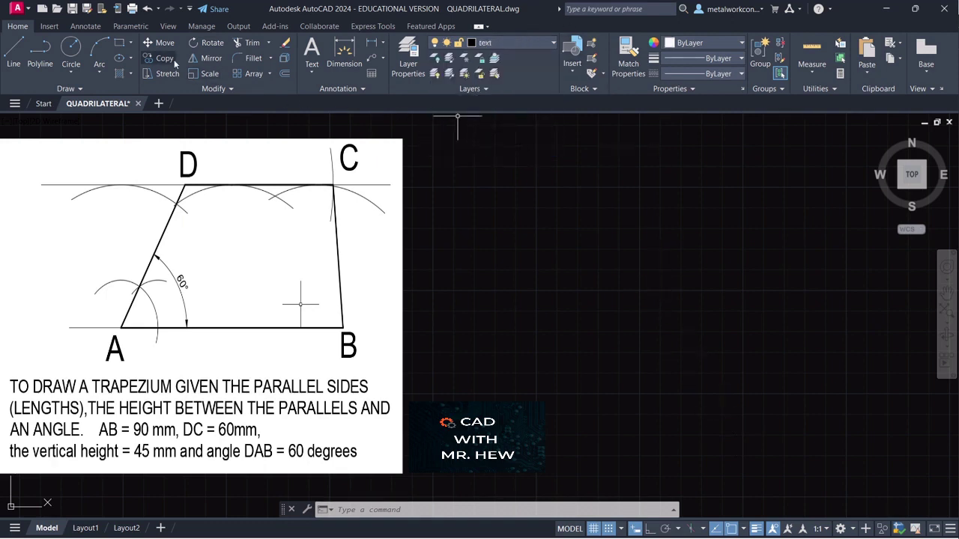
pyautogui.click(308, 72)
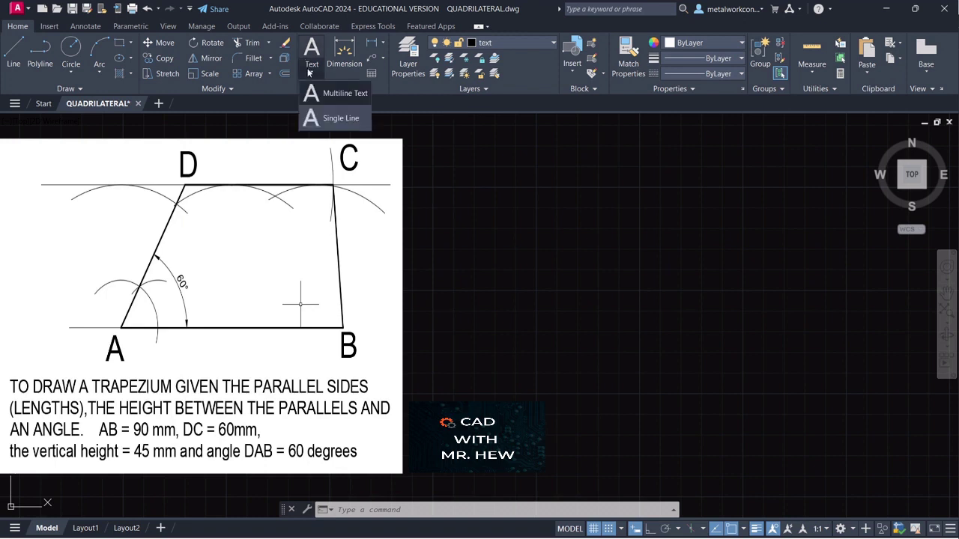
pyautogui.click(322, 93)
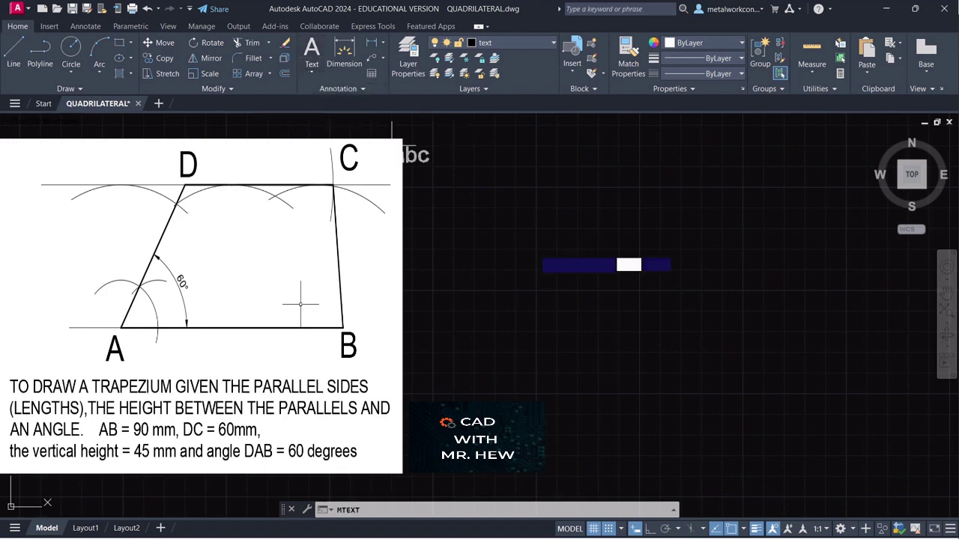
pyautogui.click(577, 403)
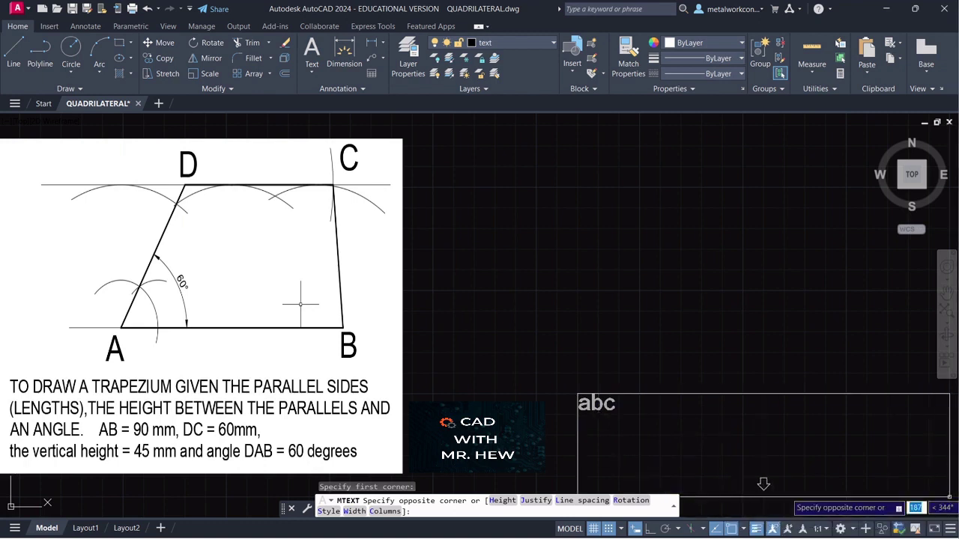
pyautogui.click(949, 497)
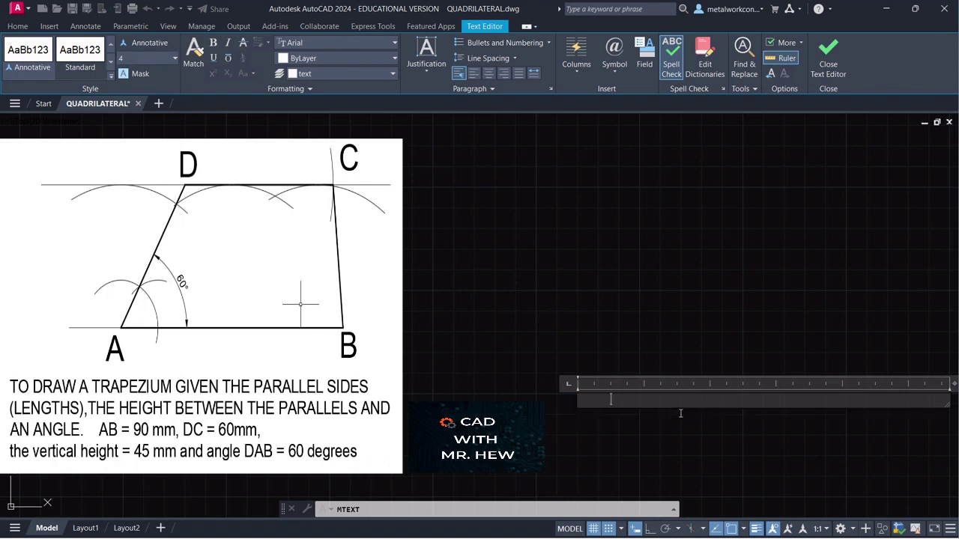
# Type the trapezium problem statement ending 'AB = 90 mm, DC = 60mm and angle DAB = 60 degrees'.
pyautogui.write('TO DRAW A TRAPEZIUM GIVEN THE PARALLEL SIDES (LENGTHS), THE HEIGHT BETWEEN THE PARALLELS AND AN ANGLE.')
pyautogui.press('Return')
pyautogui.write('AB = 90 mm, DC = 60mm and angle DAB = 60 degre')
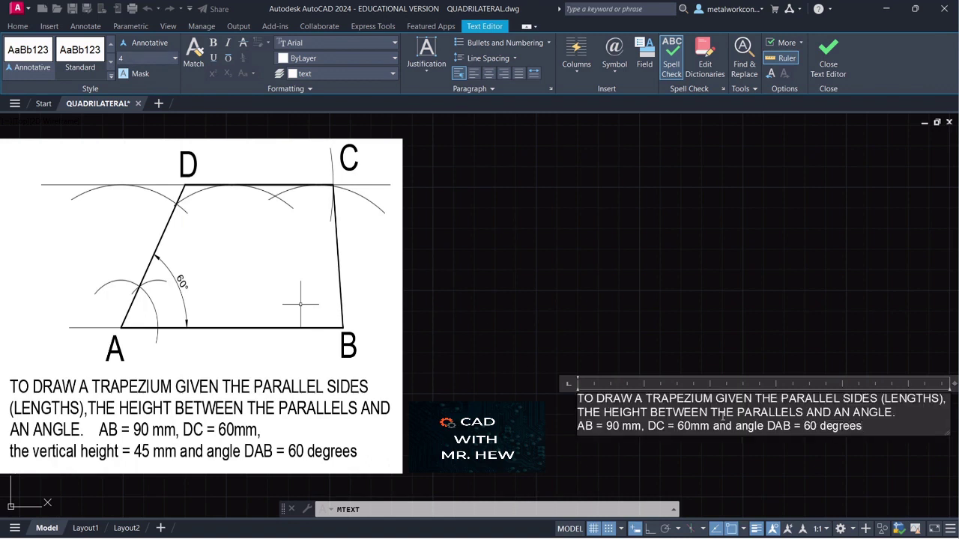
pyautogui.write('es')
pyautogui.click(813, 457)
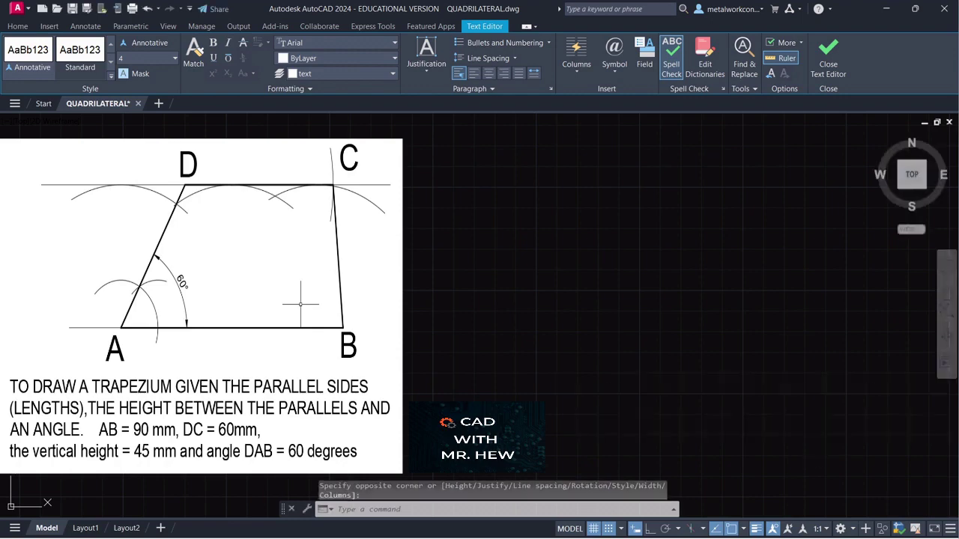
pyautogui.press('p')
pyautogui.press('Return')
pyautogui.moveTo(817, 315); pyautogui.dragTo(824, 338)
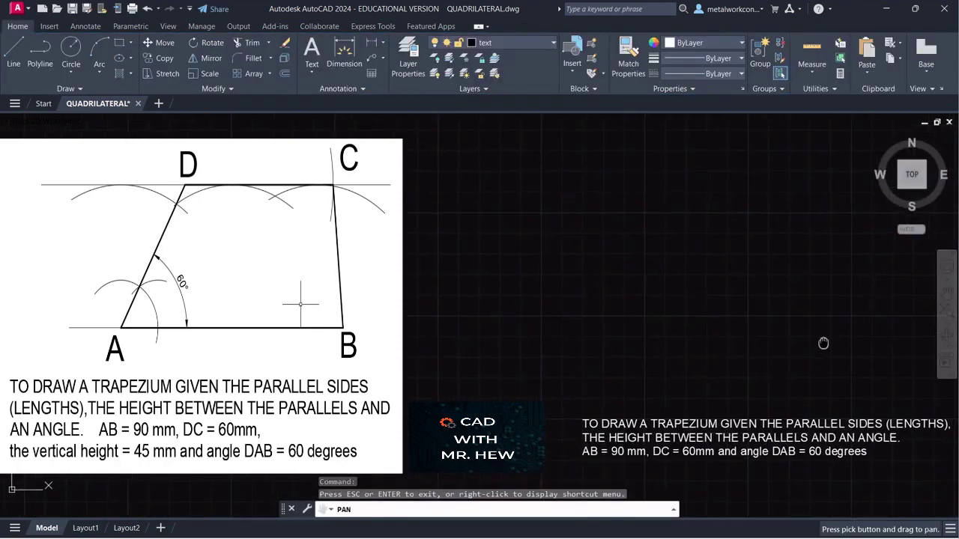
# With Ortho on, draw a 90 mm horizontal base line on the construction layer.
pyautogui.press('Escape')
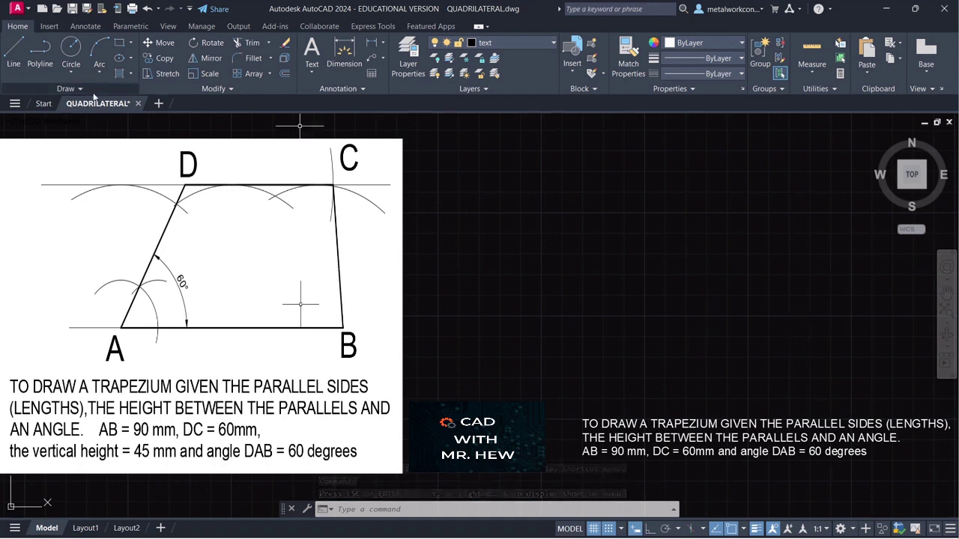
pyautogui.click(538, 43)
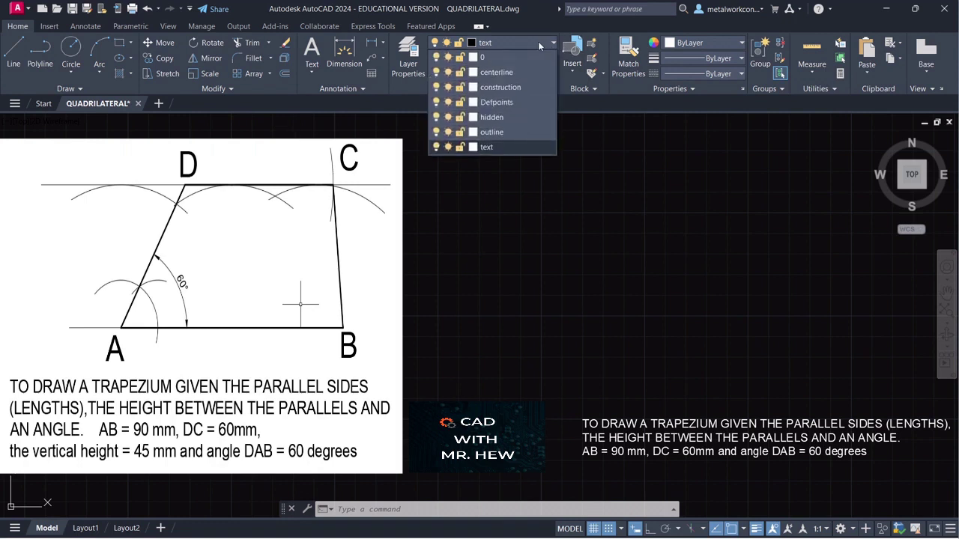
pyautogui.click(517, 87)
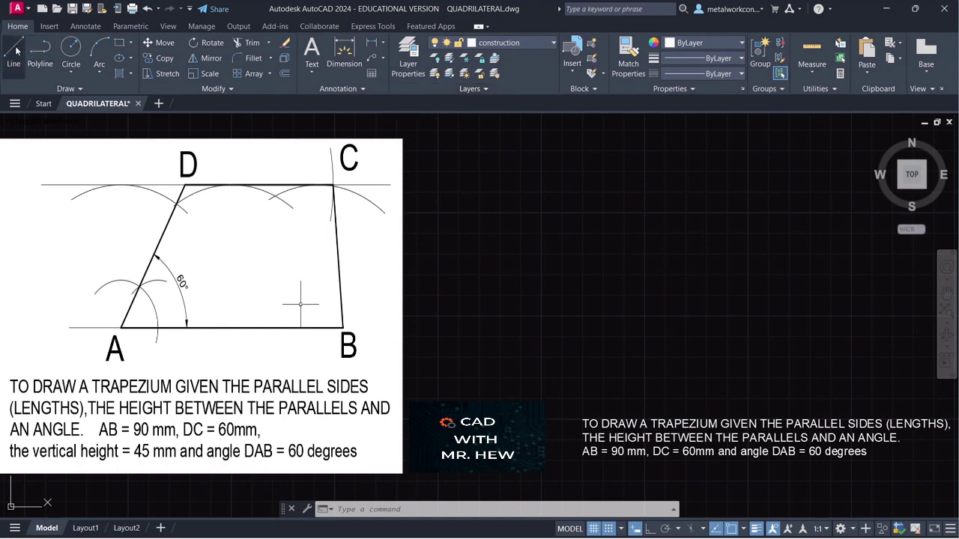
pyautogui.click(650, 529)
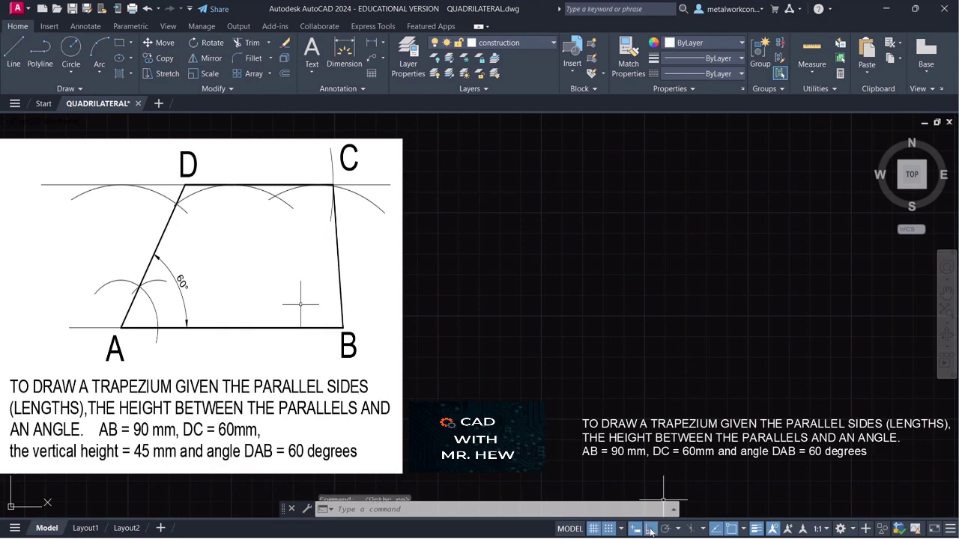
pyautogui.click(16, 60)
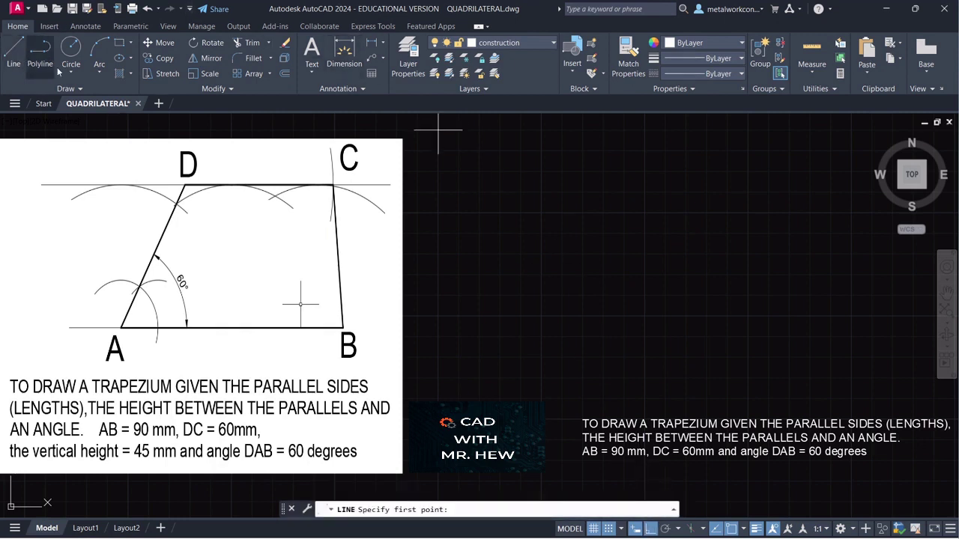
pyautogui.click(582, 357)
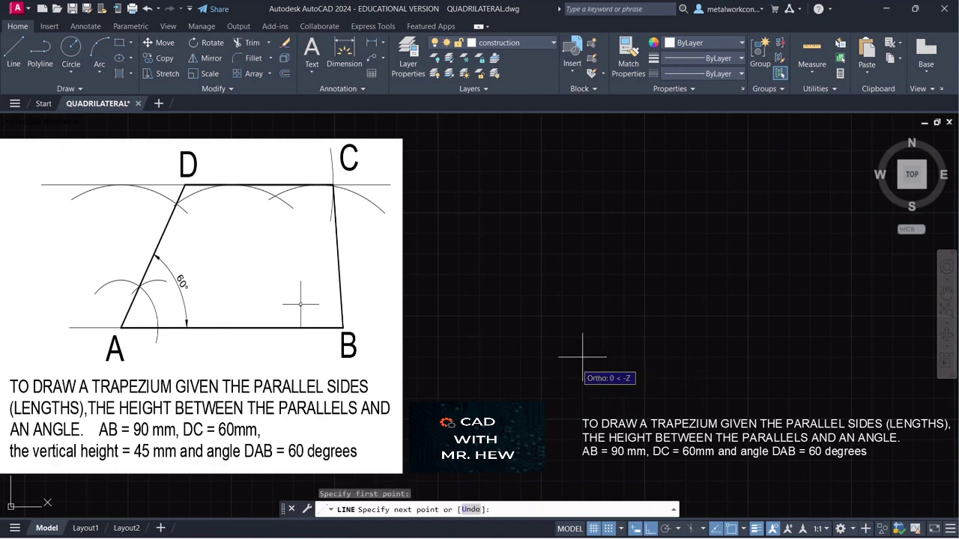
pyautogui.write('90')
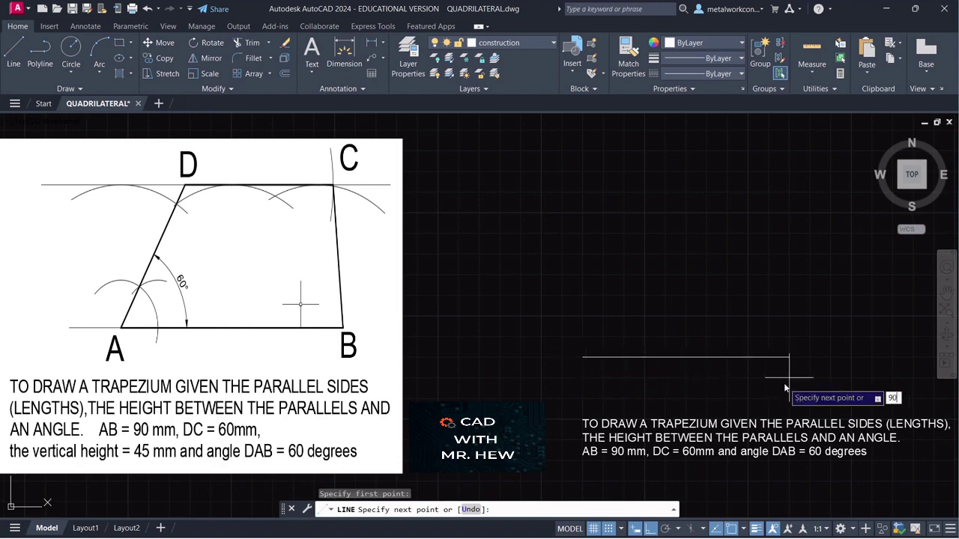
pyautogui.press('Return')
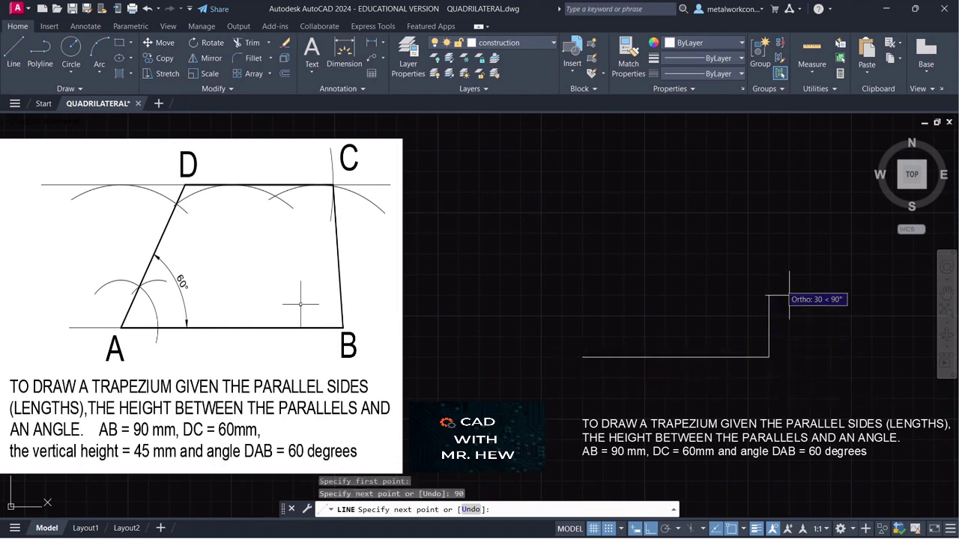
pyautogui.press('Return')
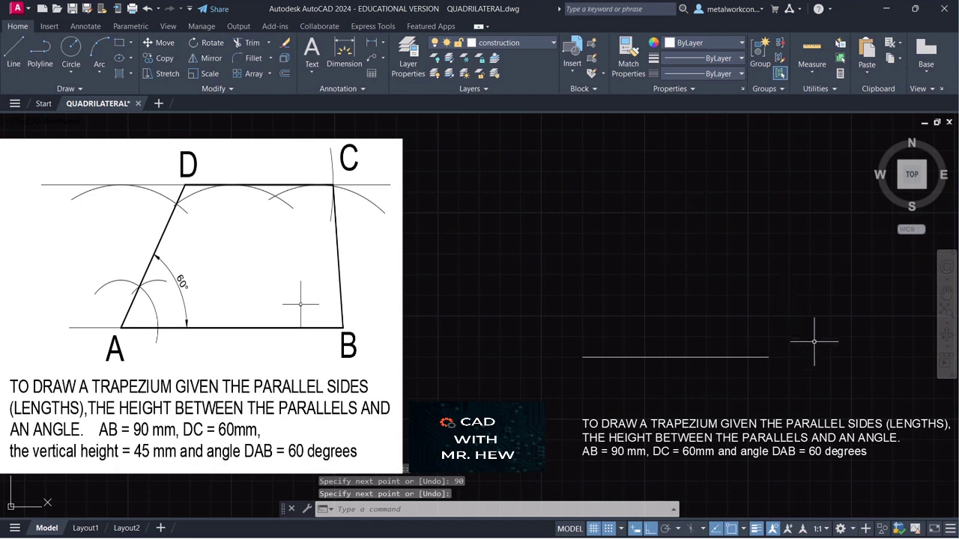
pyautogui.click(948, 300)
pyautogui.moveTo(764, 325)
pyautogui.mouseDown()
pyautogui.moveTo(777, 329)
pyautogui.moveTo(762, 323)
pyautogui.mouseUp()
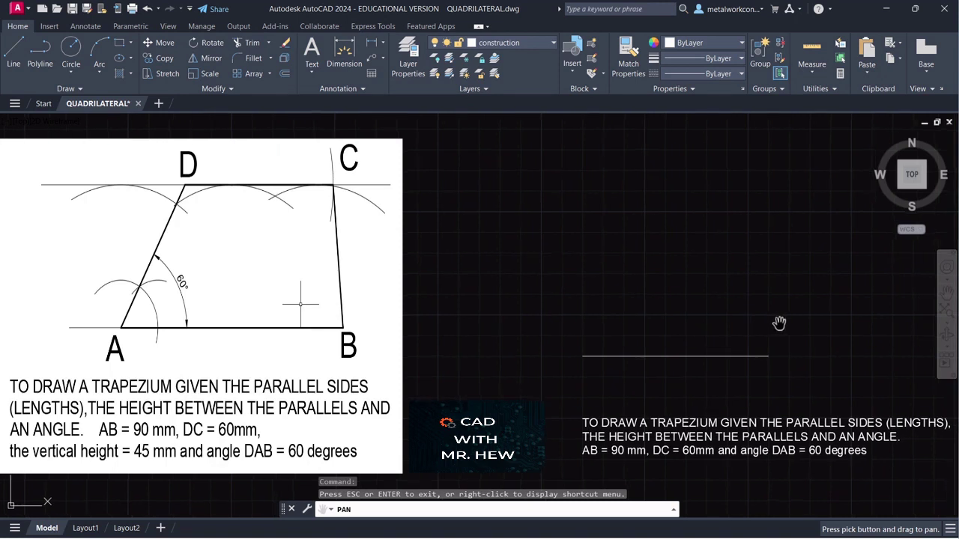
# On the text layer, label the base line's left end A and right end B with height-8 text.
pyautogui.click(497, 44)
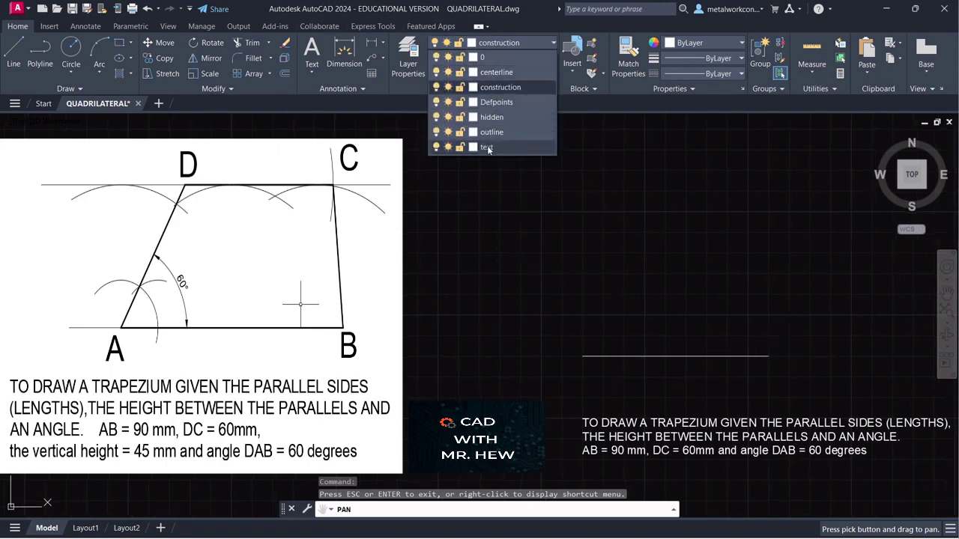
pyautogui.click(487, 147)
pyautogui.click(313, 75)
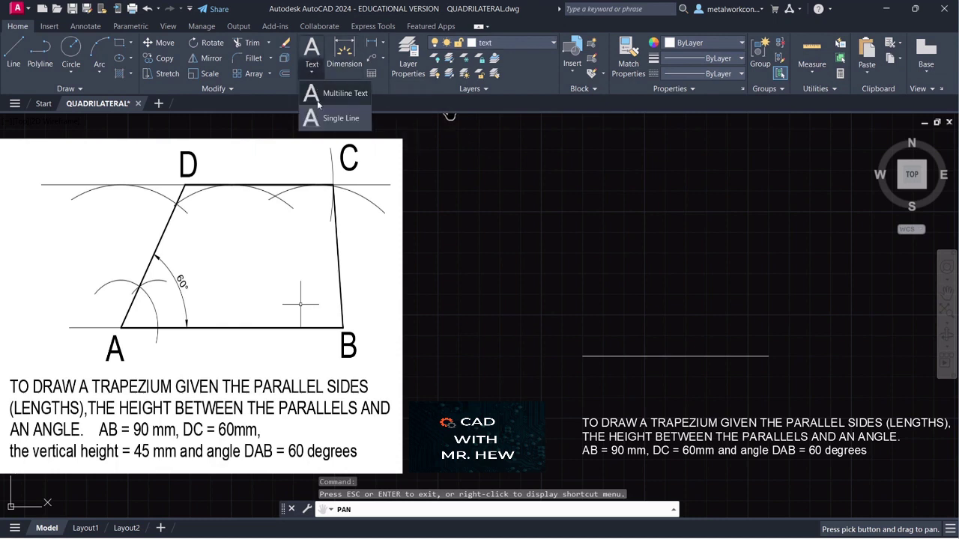
pyautogui.click(333, 118)
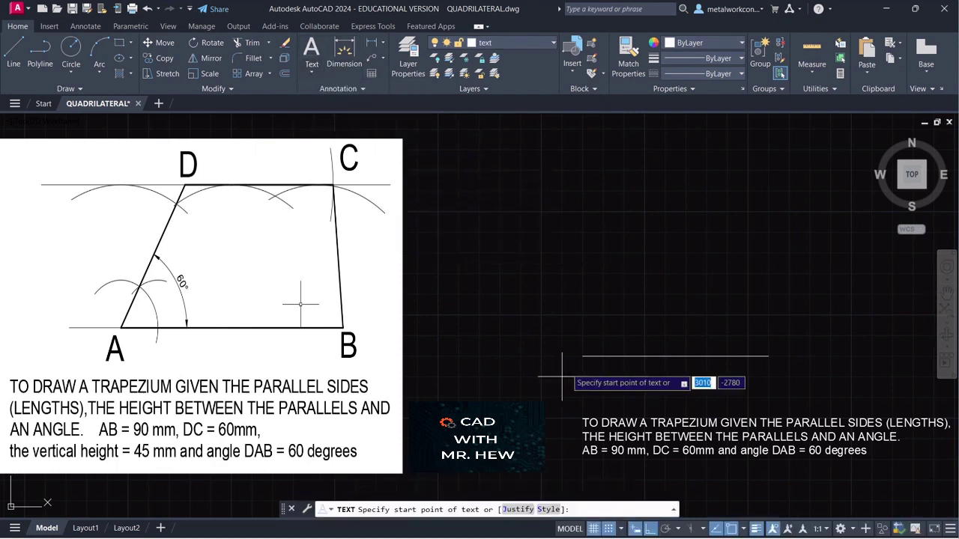
pyautogui.click(607, 529)
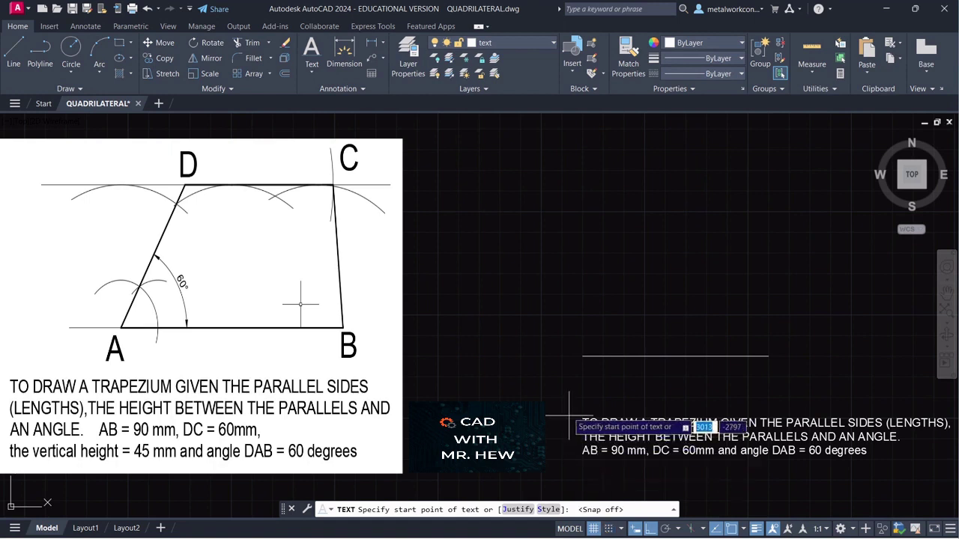
pyautogui.click(569, 378)
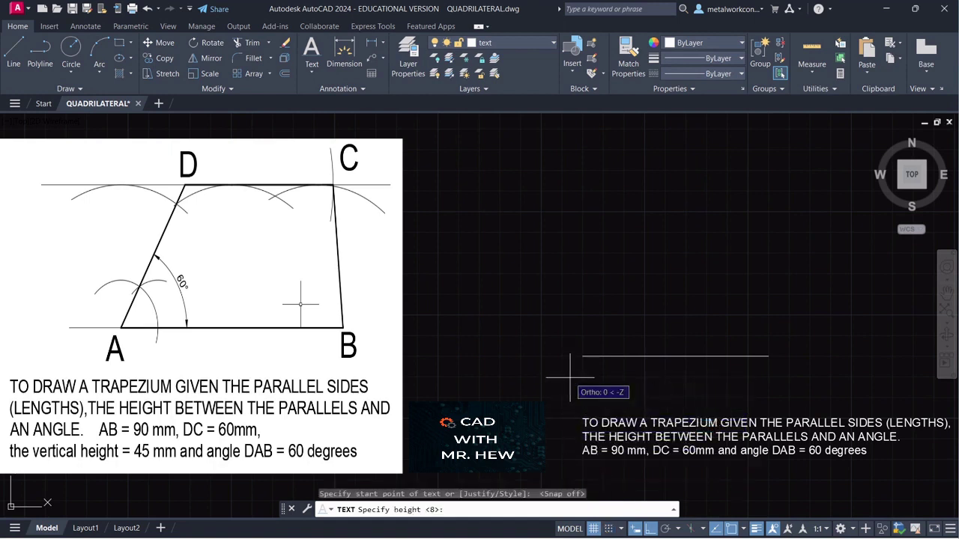
pyautogui.press('Return')
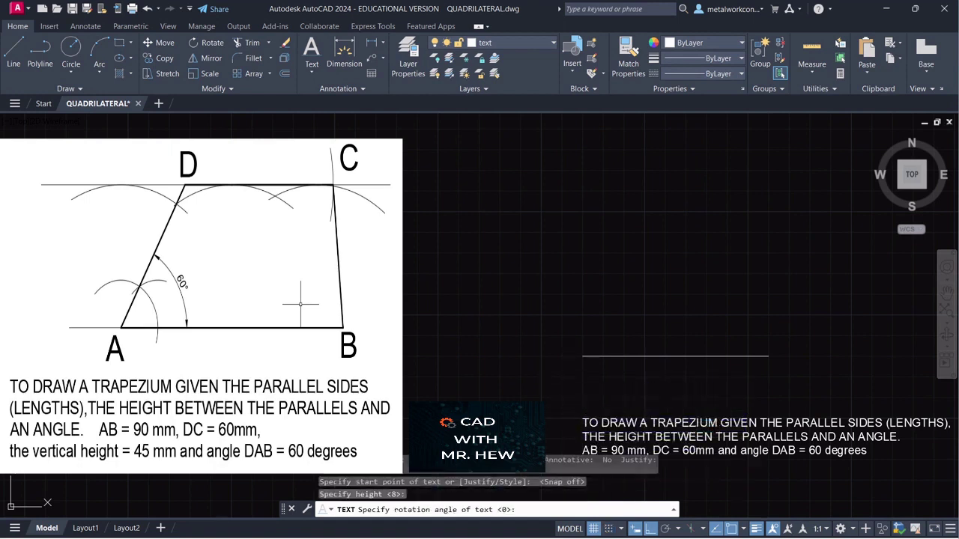
pyautogui.press('Return')
pyautogui.write('A')
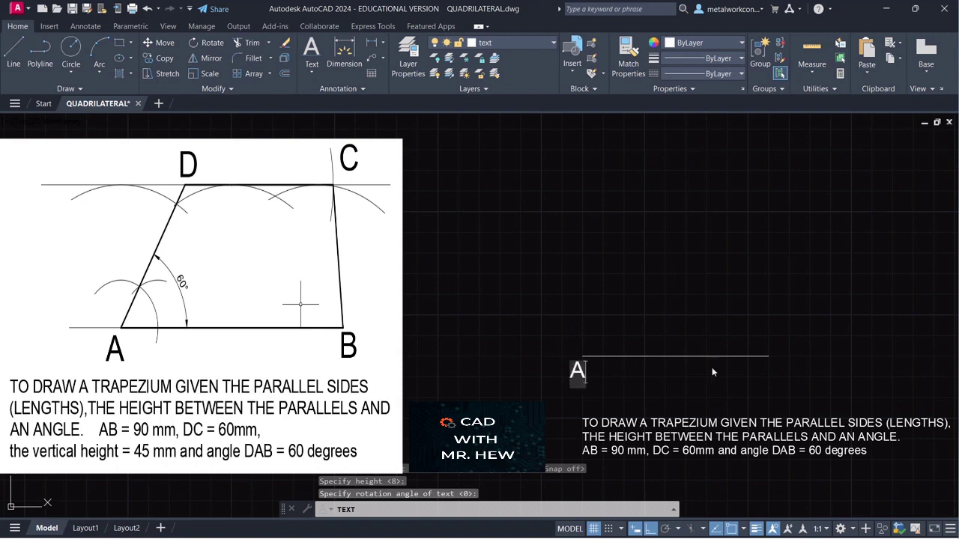
pyautogui.click(765, 377)
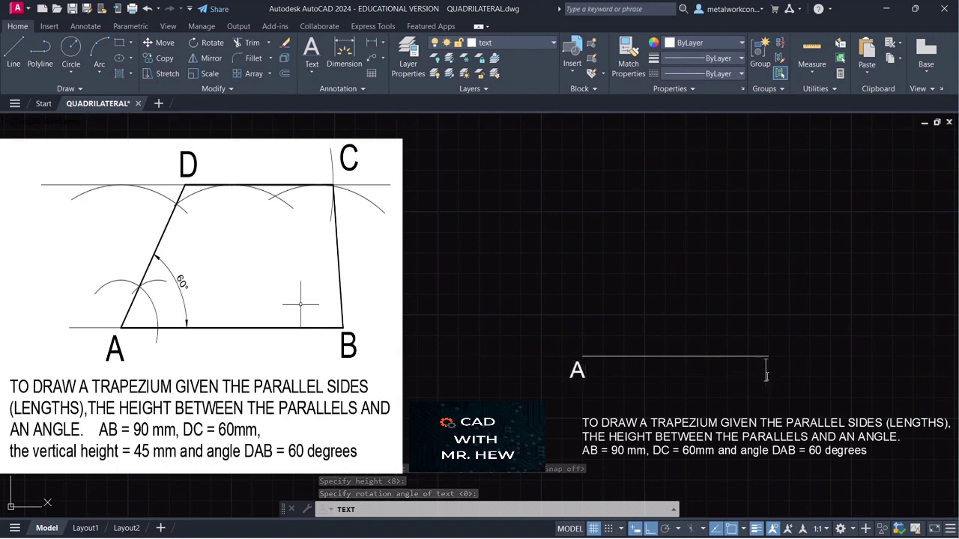
pyautogui.write('B')
pyautogui.click(801, 357)
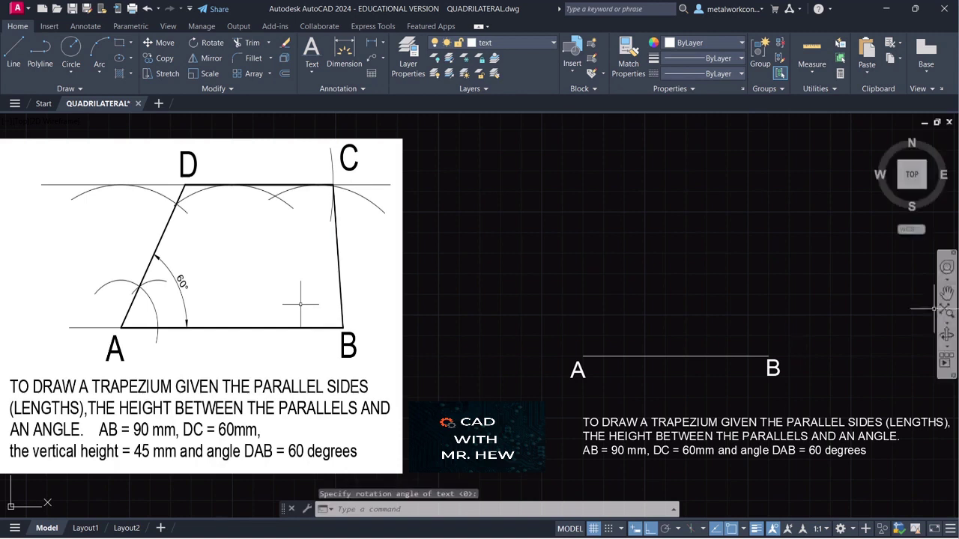
pyautogui.click(945, 292)
pyautogui.moveTo(827, 325)
pyautogui.mouseDown()
pyautogui.moveTo(847, 328)
pyautogui.moveTo(823, 319)
pyautogui.mouseUp()
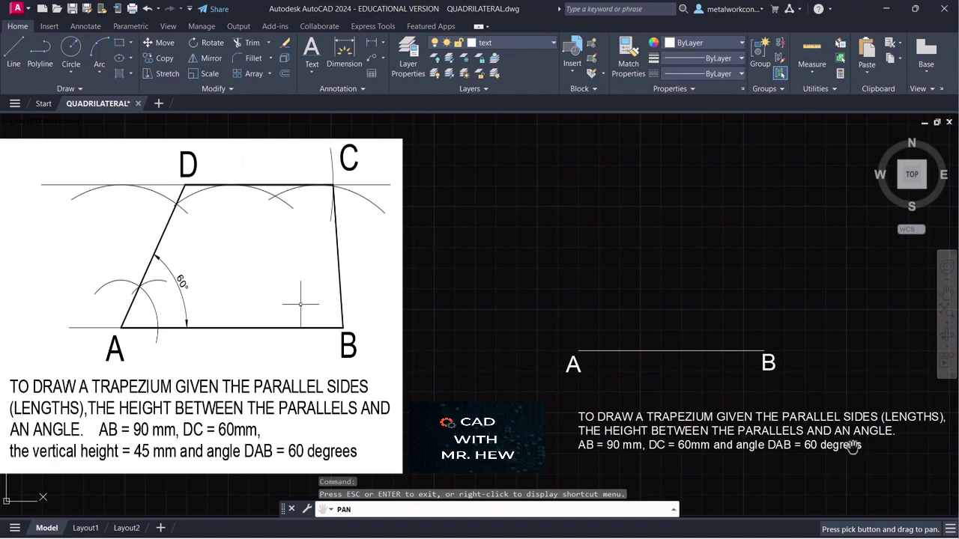
# Add ', the vertical height = 45 mm' after 60mm in the note and move 'angle DAB = 60 degrees' to a new line.
pyautogui.press('Escape')
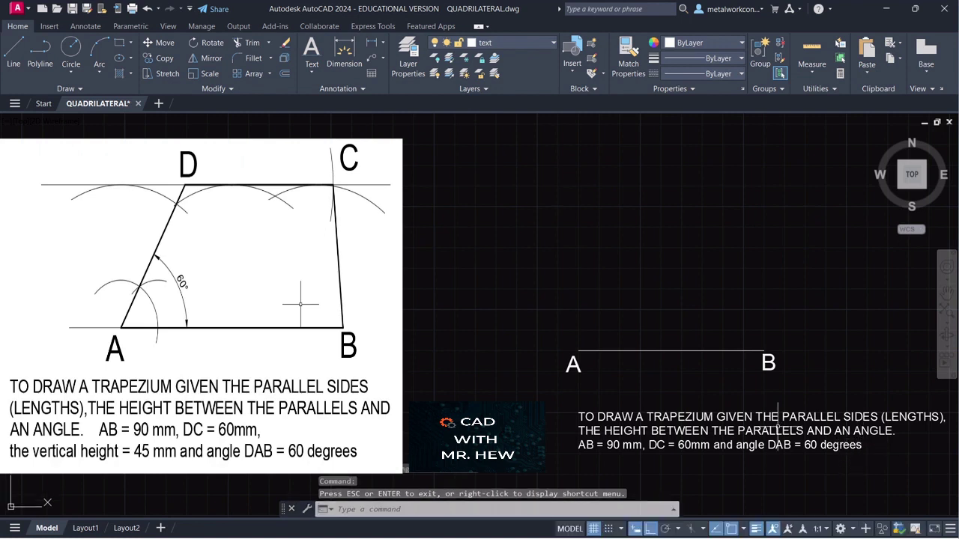
pyautogui.click(712, 444)
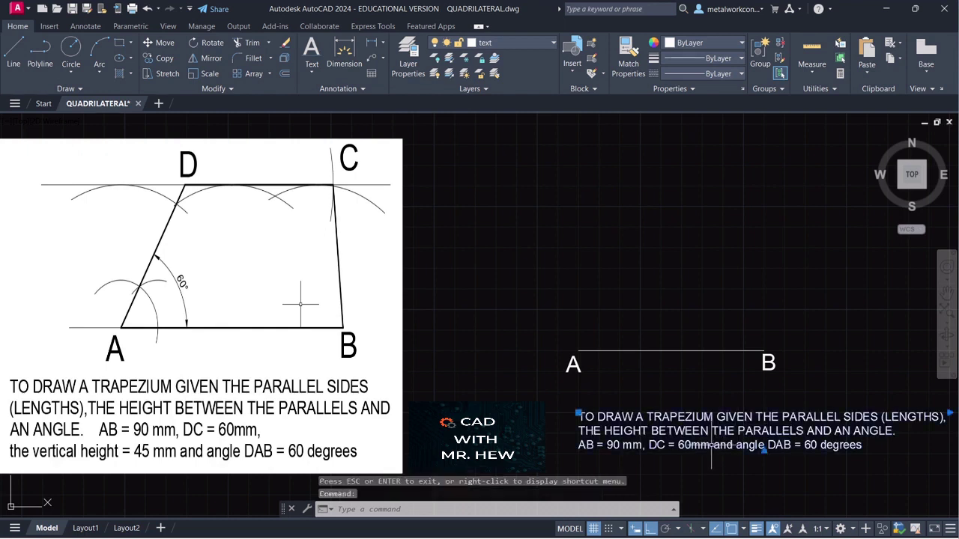
pyautogui.doubleClick(710, 444)
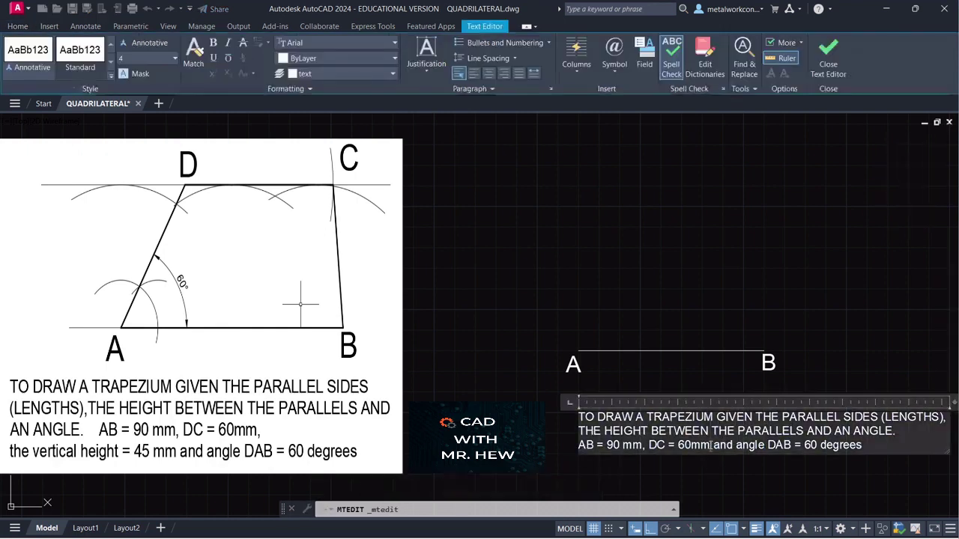
pyautogui.write(', ')
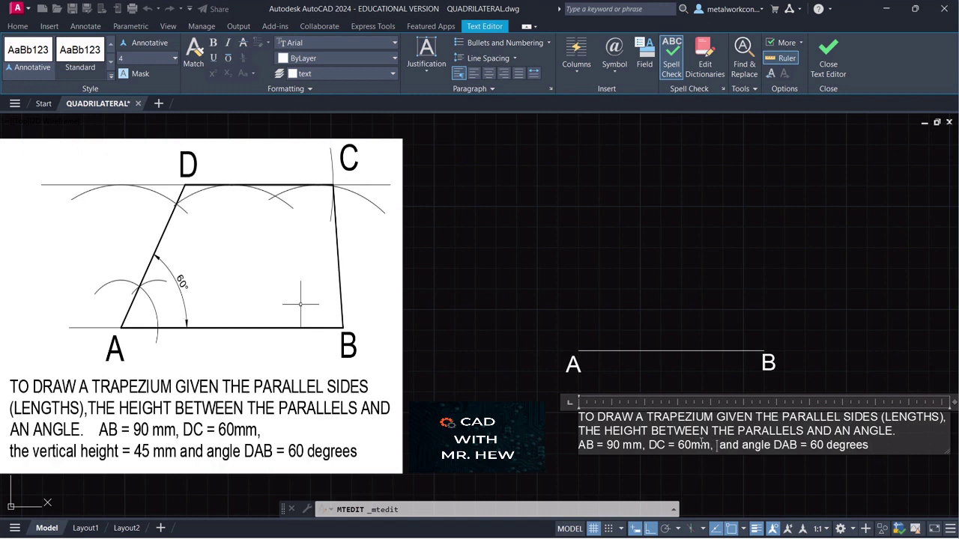
pyautogui.write('THE')
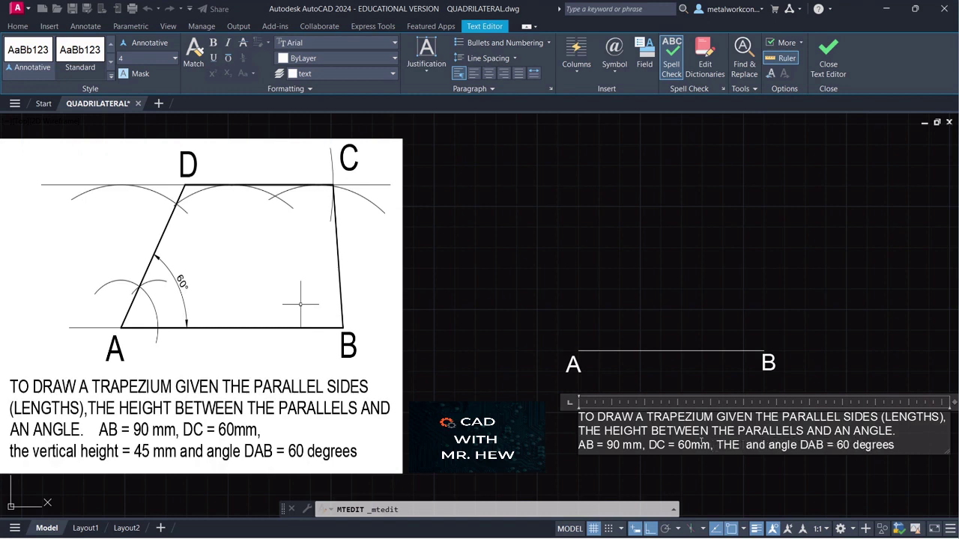
pyautogui.press('BackSpace')
pyautogui.press('BackSpace')
pyautogui.press('BackSpace')
pyautogui.press('BackSpace')
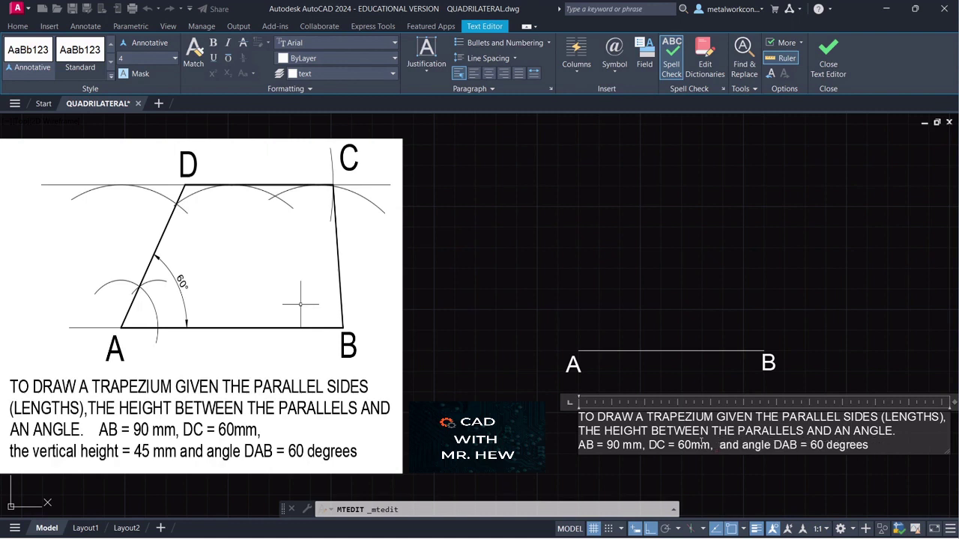
pyautogui.write('the')
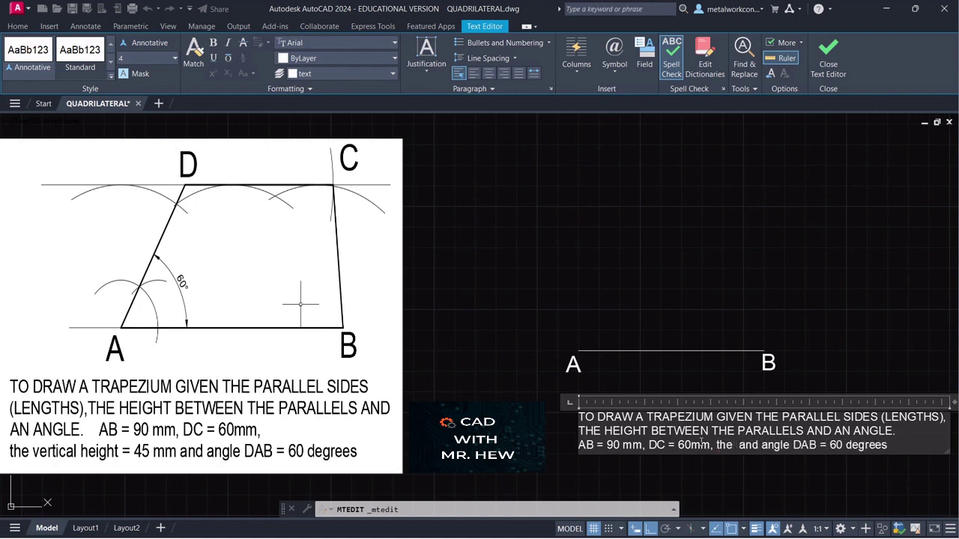
pyautogui.write(' ver')
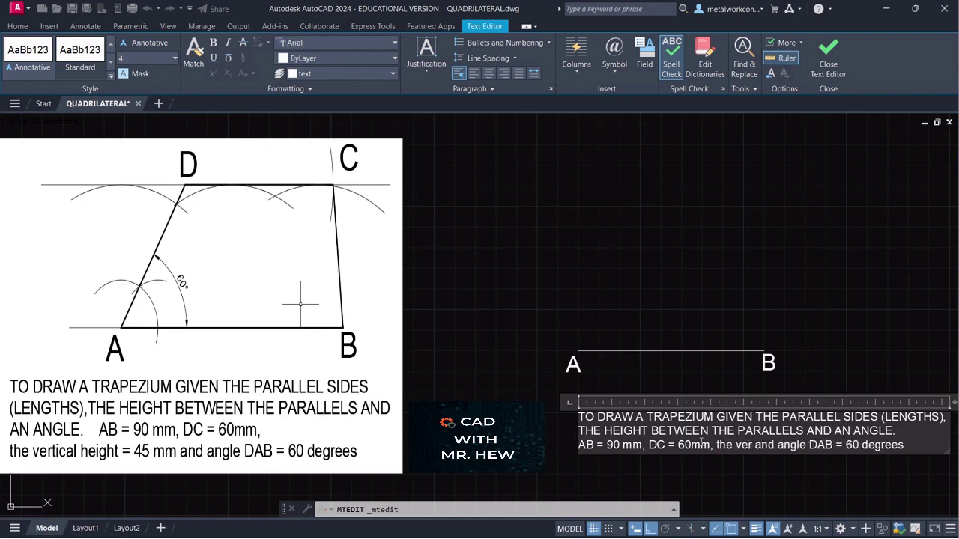
pyautogui.write('ti')
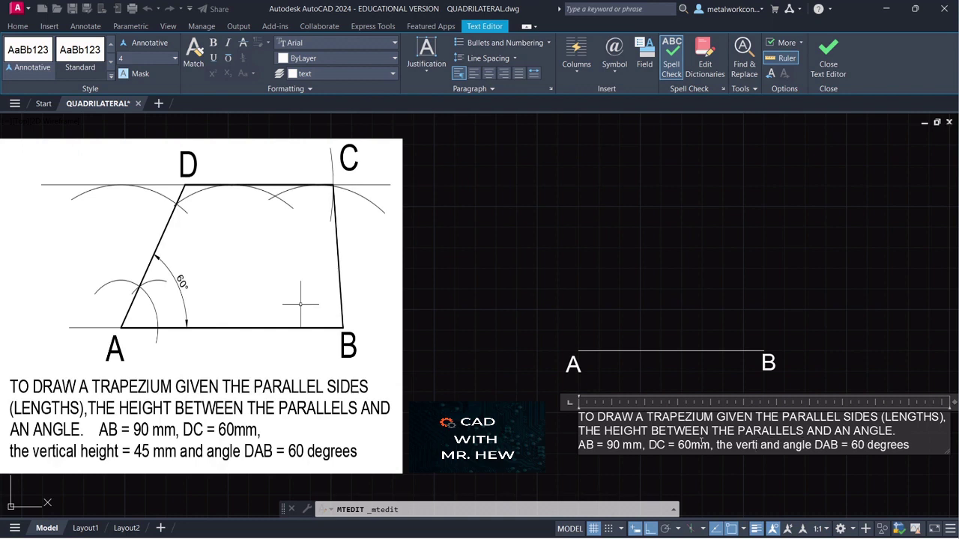
pyautogui.write('cal')
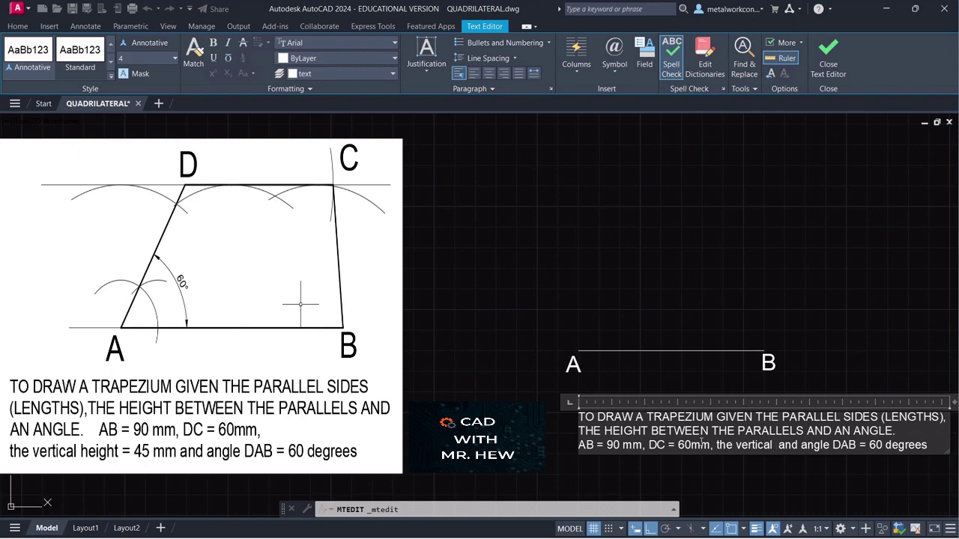
pyautogui.write(' height')
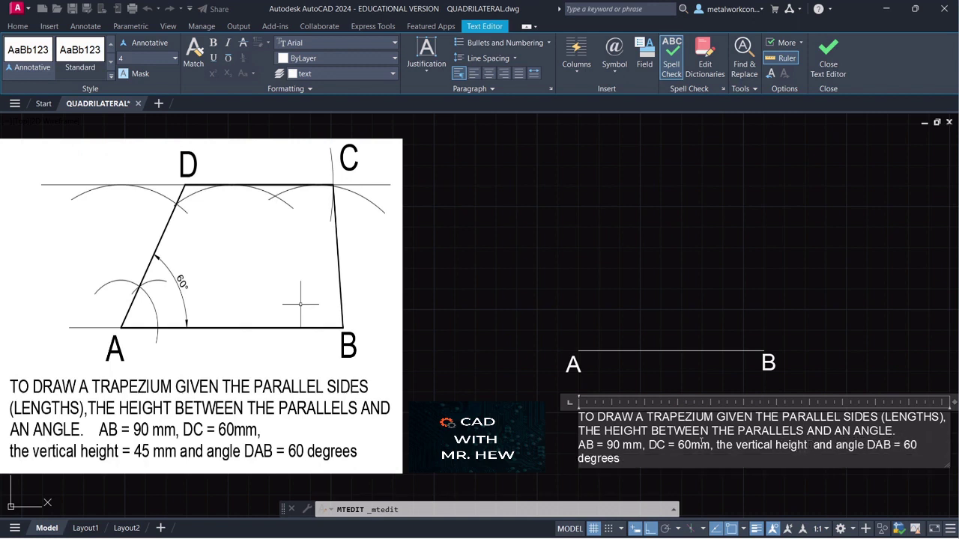
pyautogui.write(' = 4')
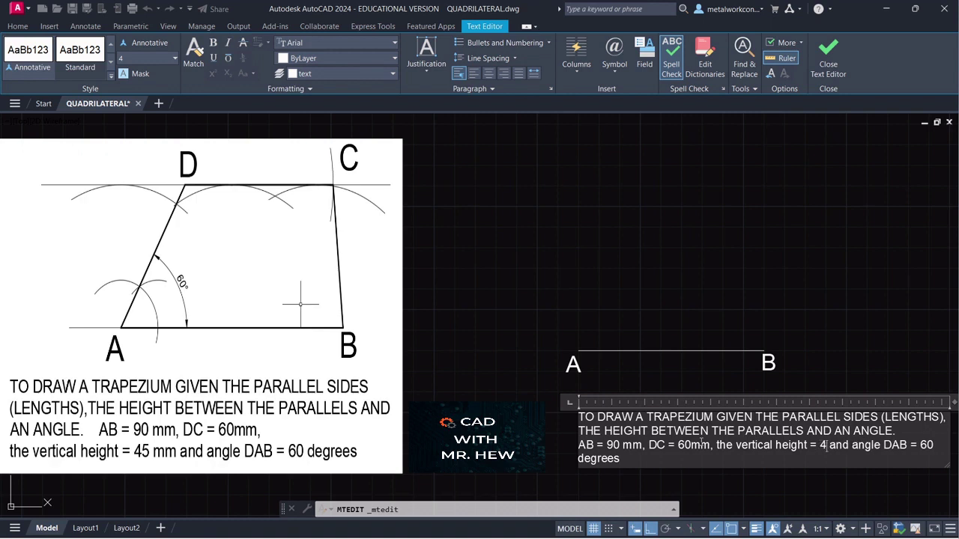
pyautogui.write('5 mm')
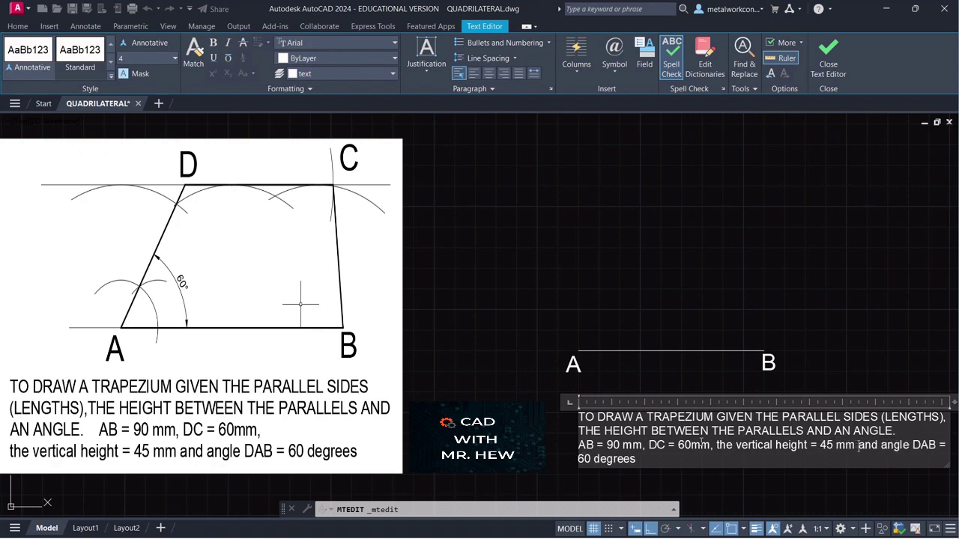
pyautogui.press('Return')
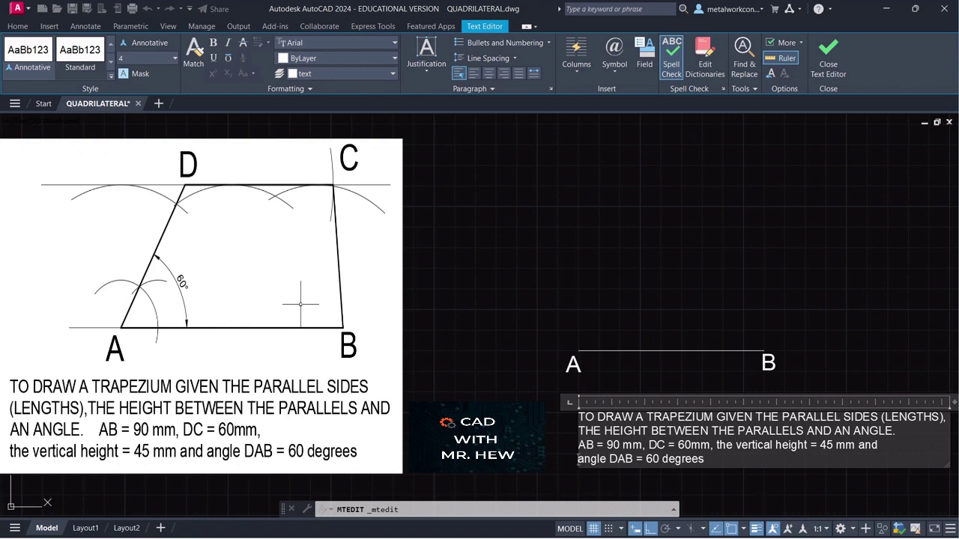
pyautogui.hotkey('ctrl', 'Return')
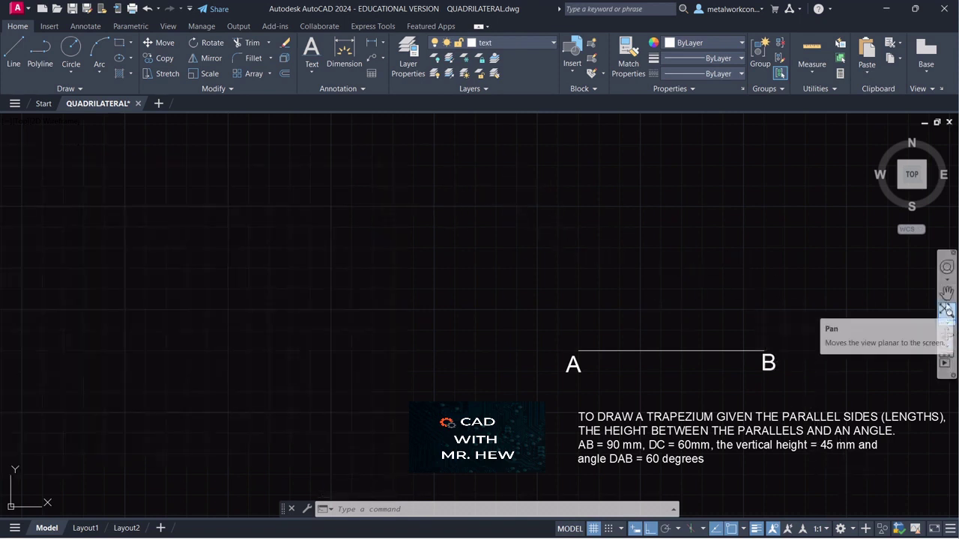
# Draw a 45 mm radius arc centred on A above the base line.
pyautogui.click(99, 72)
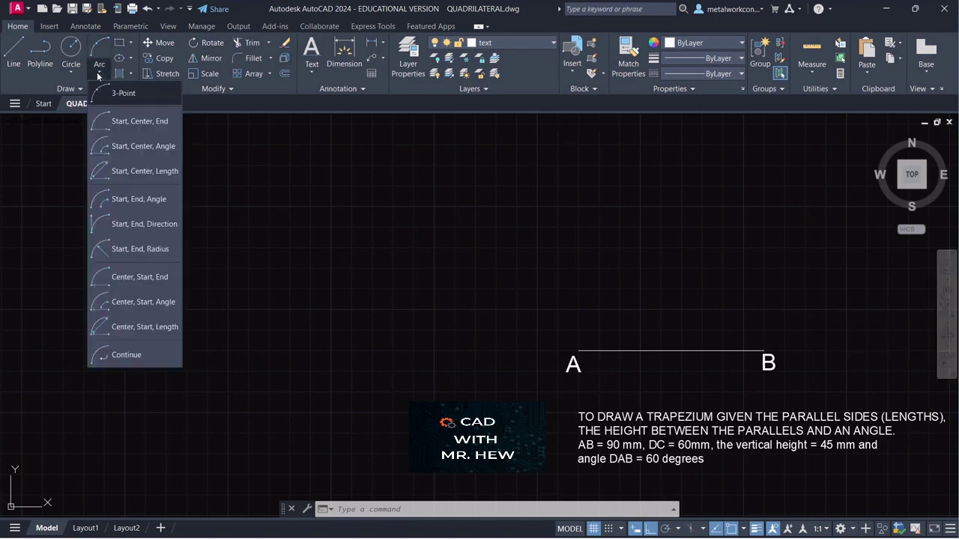
pyautogui.click(119, 277)
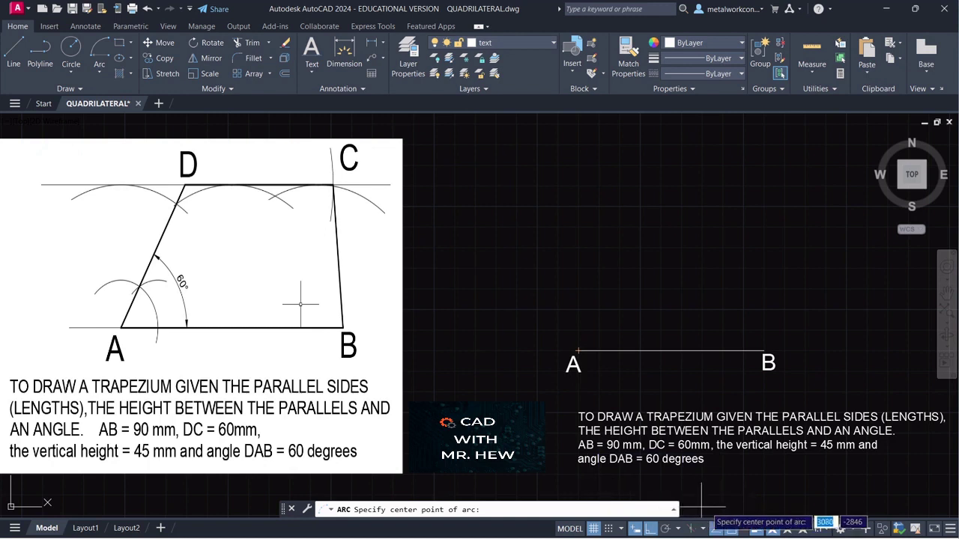
pyautogui.click(609, 529)
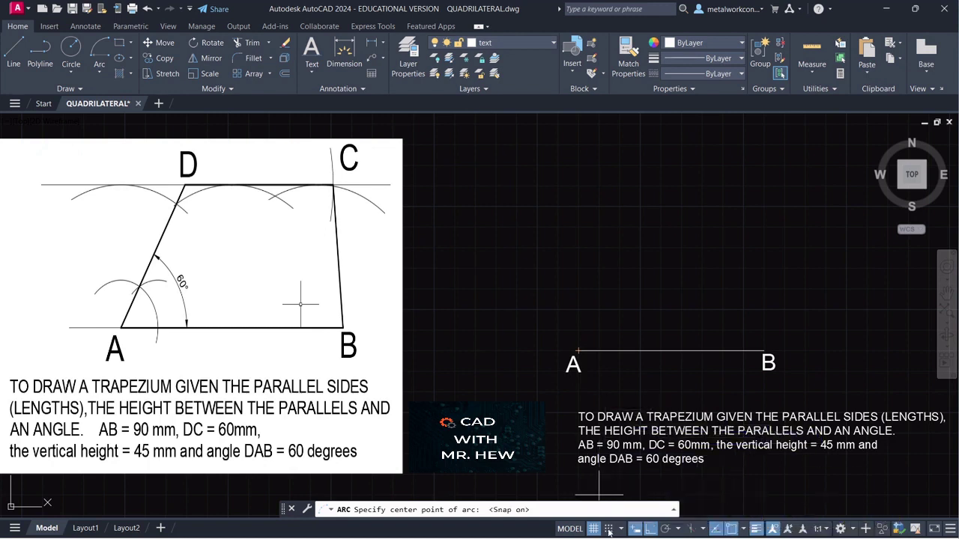
pyautogui.click(577, 351)
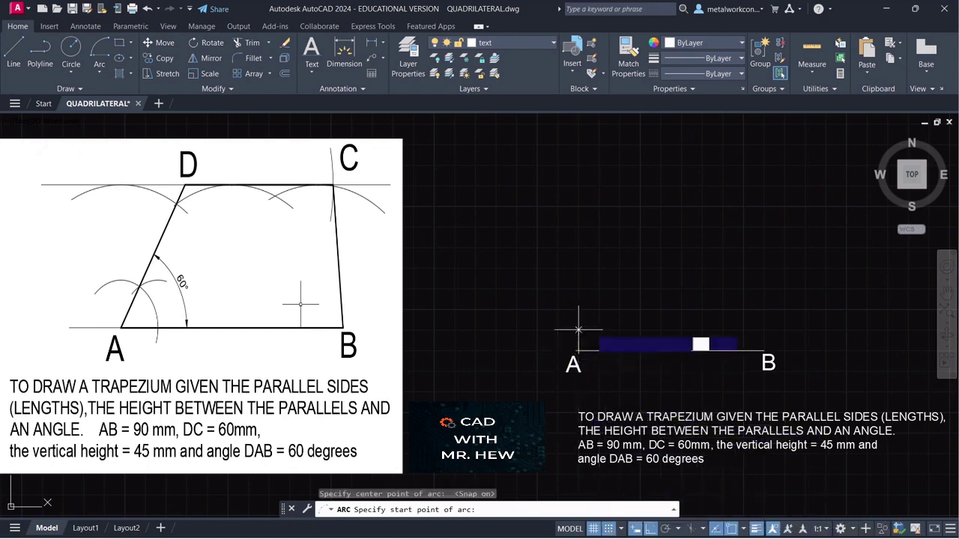
pyautogui.write('45')
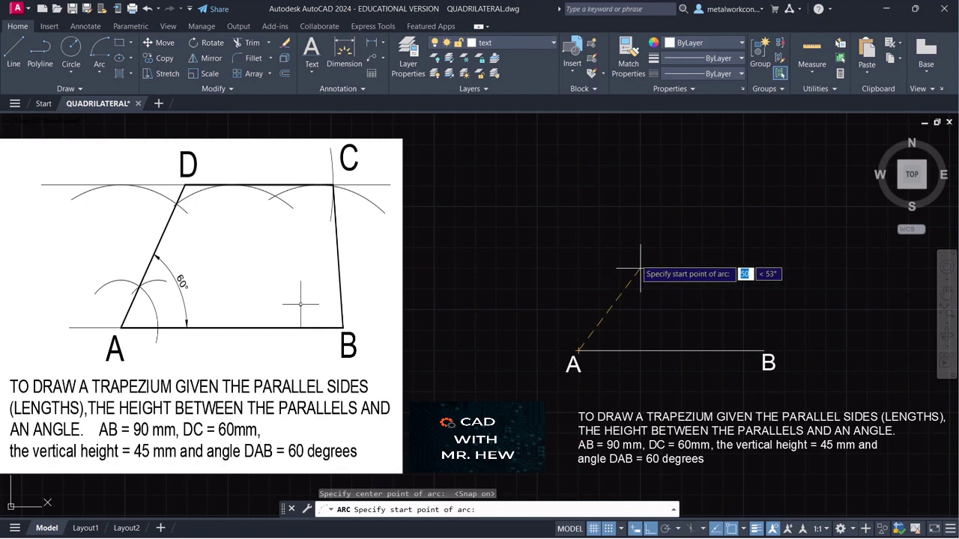
pyautogui.press('Return')
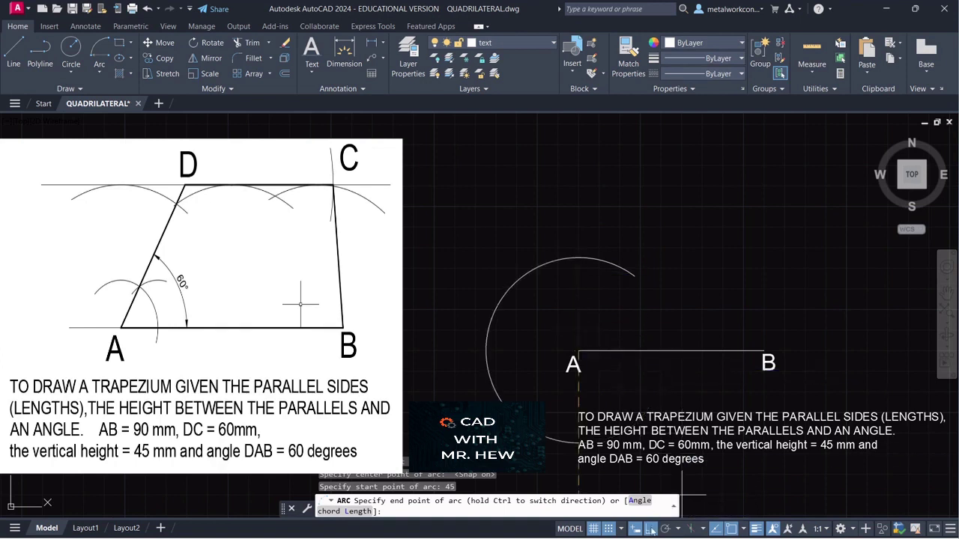
pyautogui.press('F8')
pyautogui.click(536, 266)
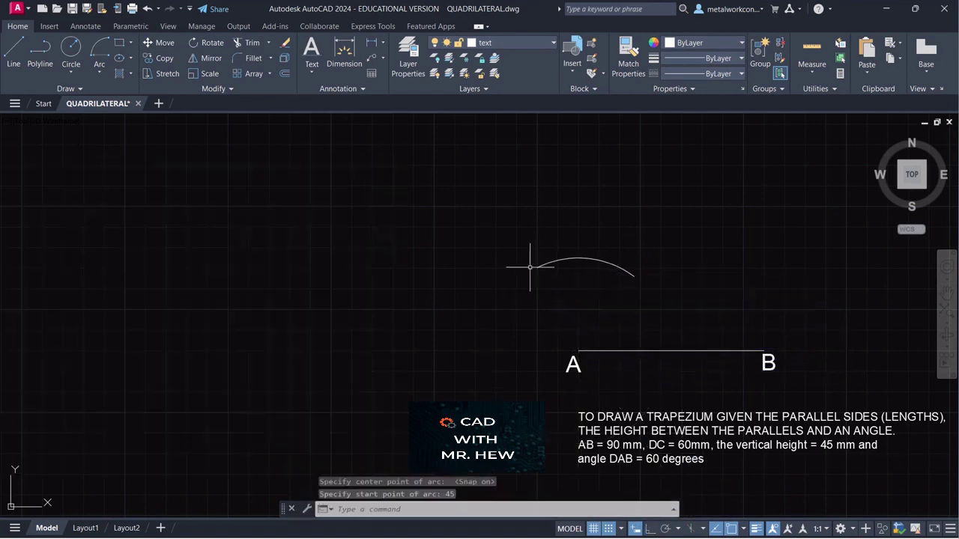
# Draw a matching 45 mm arc centred on B above the base line.
pyautogui.click(99, 73)
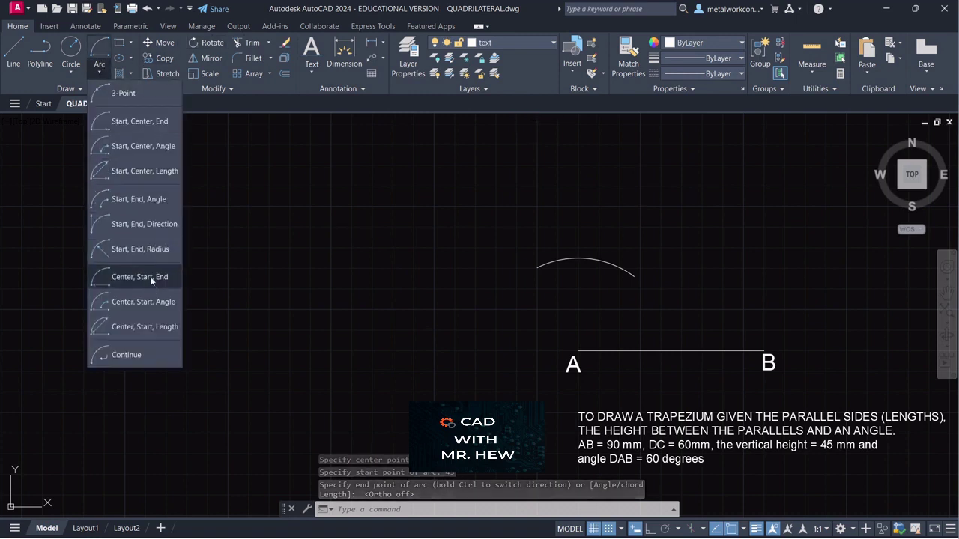
pyautogui.click(124, 277)
pyautogui.click(744, 350)
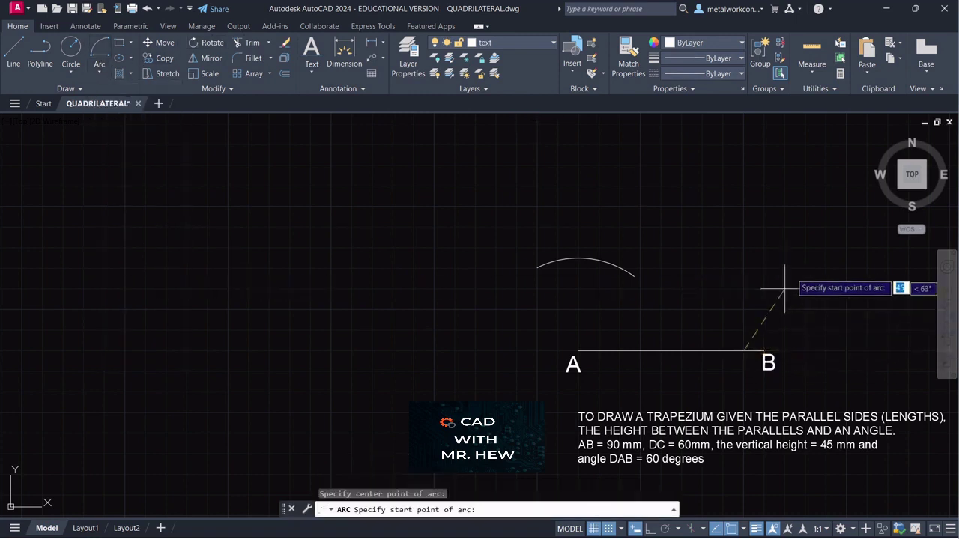
pyautogui.write('45')
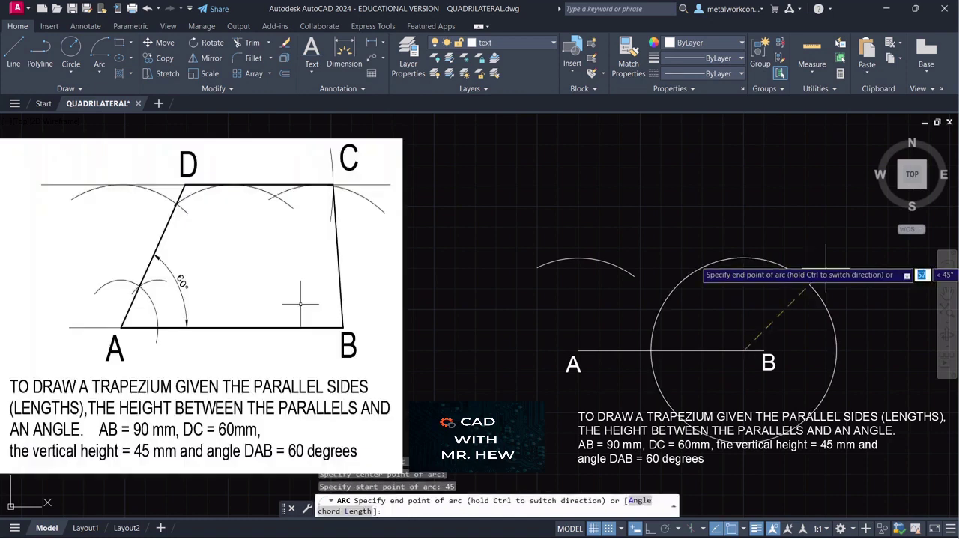
pyautogui.click(701, 267)
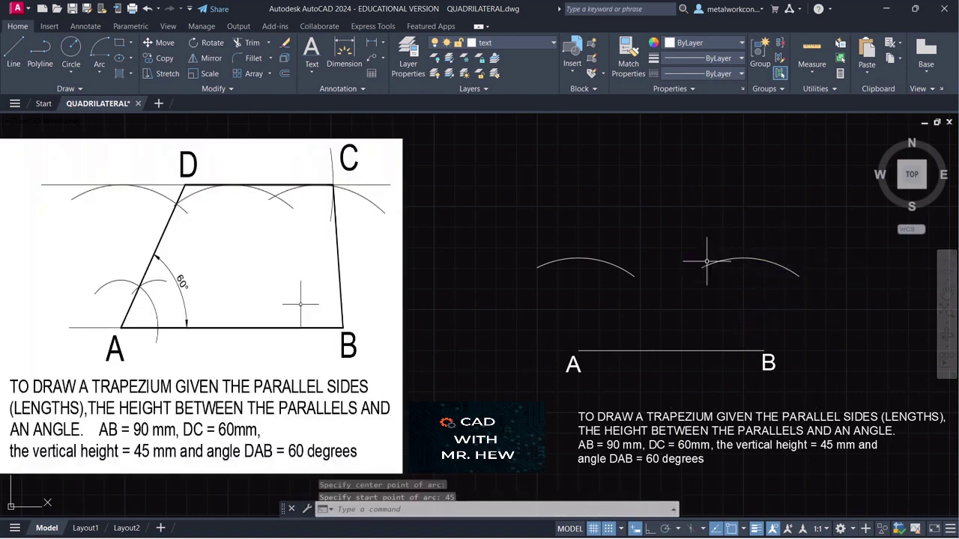
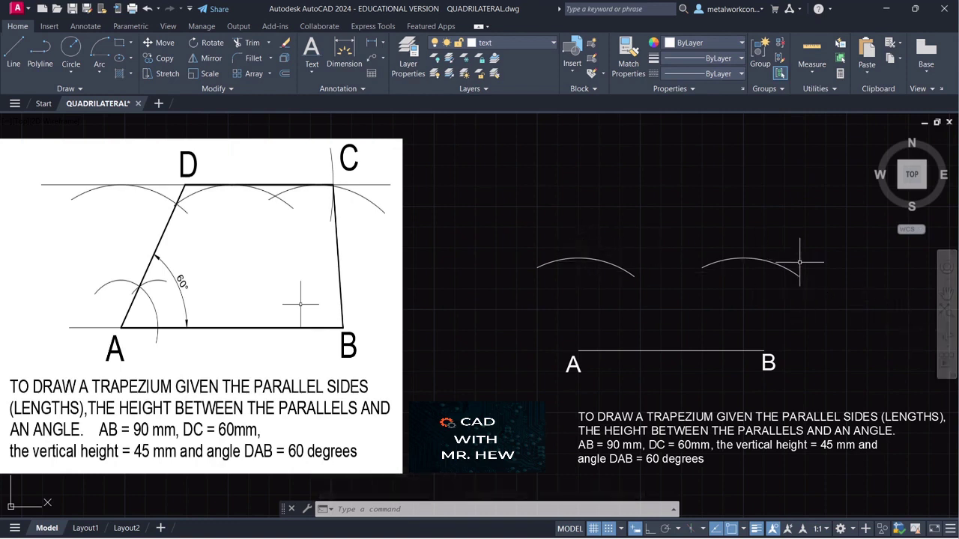
# With Snap off, draw a horizontal line between the top quadrants of both arcs.
pyautogui.click(13, 51)
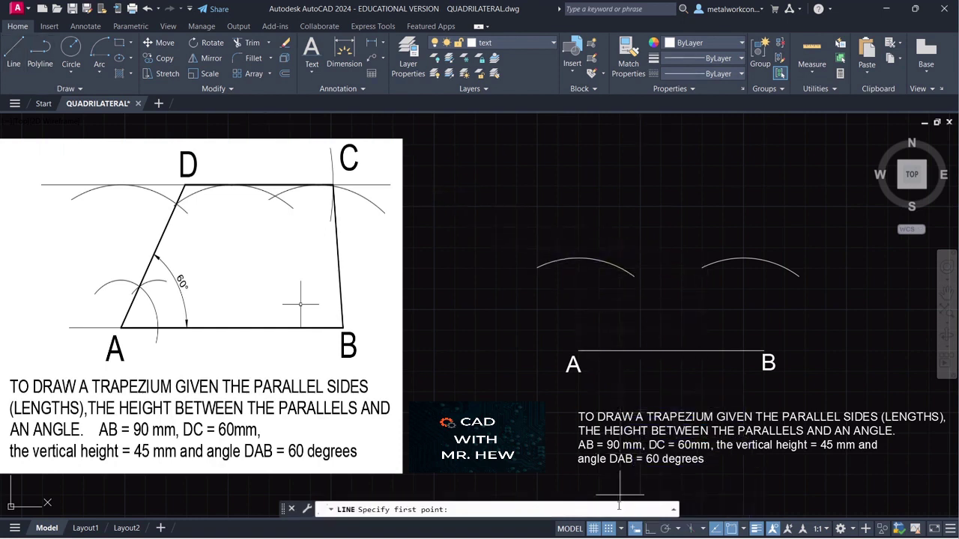
pyautogui.click(610, 529)
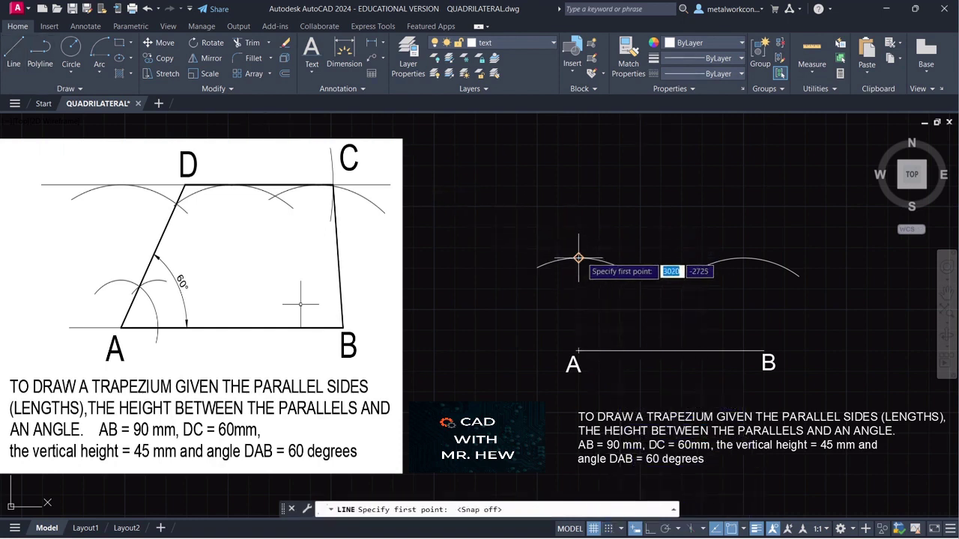
pyautogui.click(578, 258)
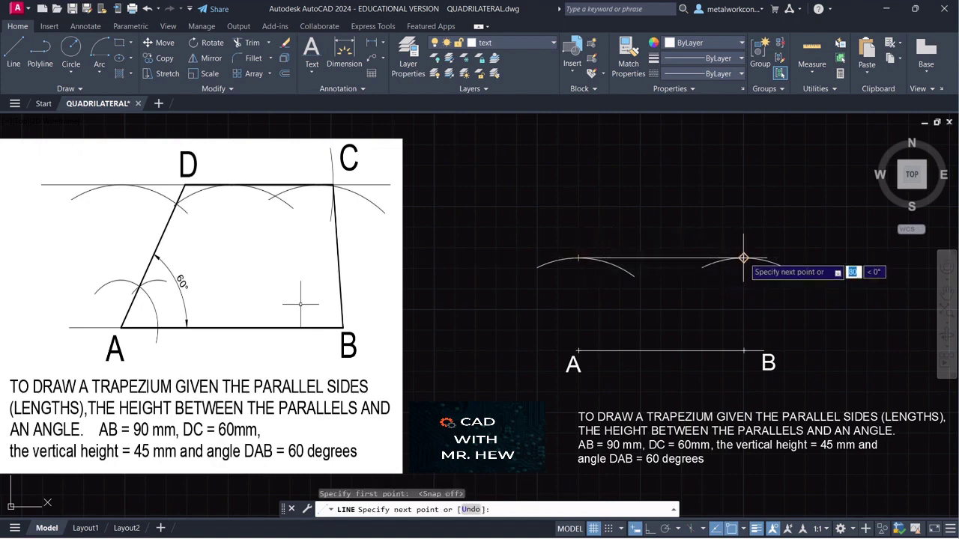
pyautogui.click(743, 259)
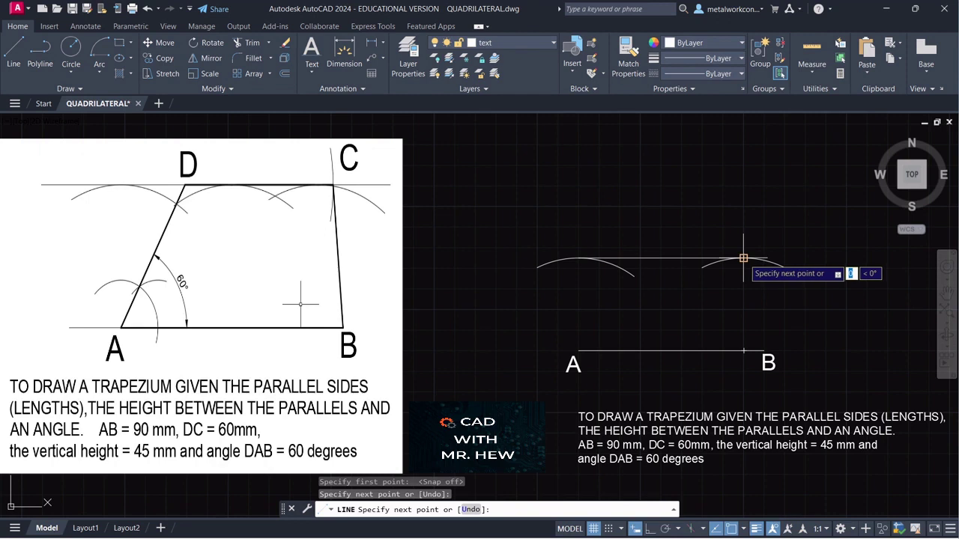
pyautogui.press('Return')
# Stretch both ends of the top line outward past each arc.
pyautogui.click(715, 258)
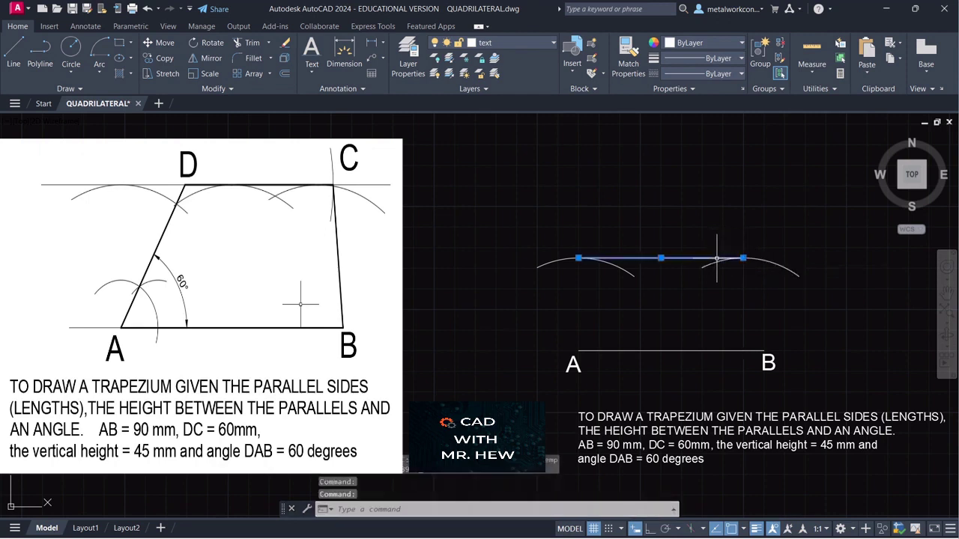
pyautogui.click(743, 258)
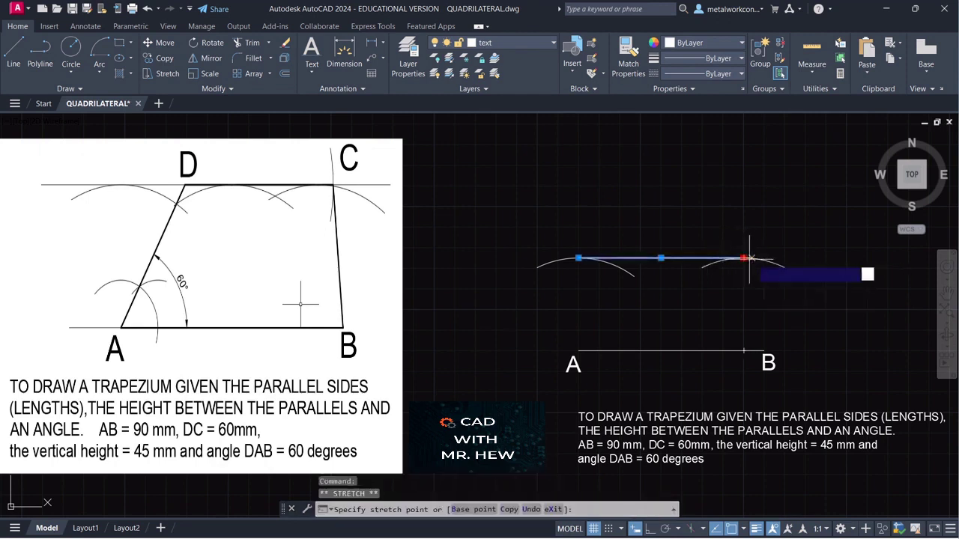
pyautogui.click(804, 257)
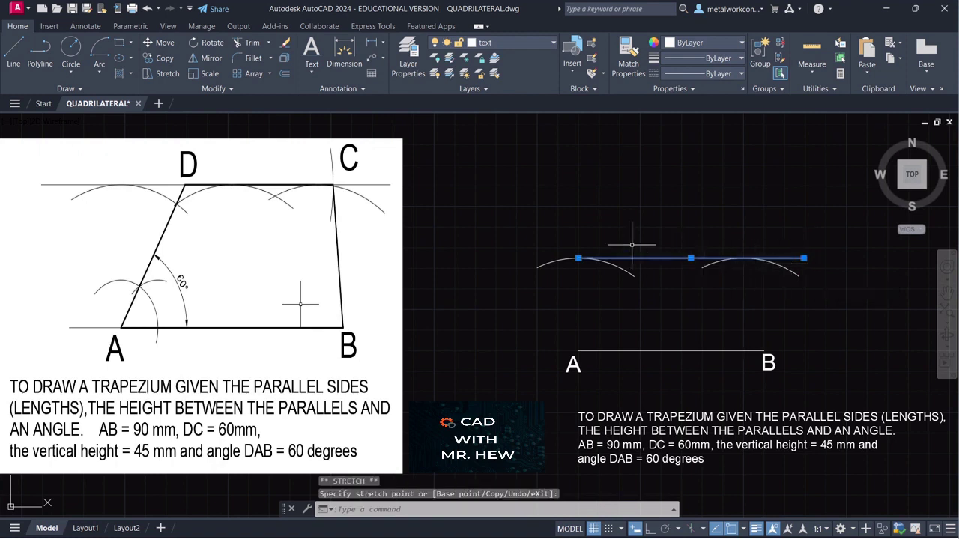
pyautogui.click(579, 258)
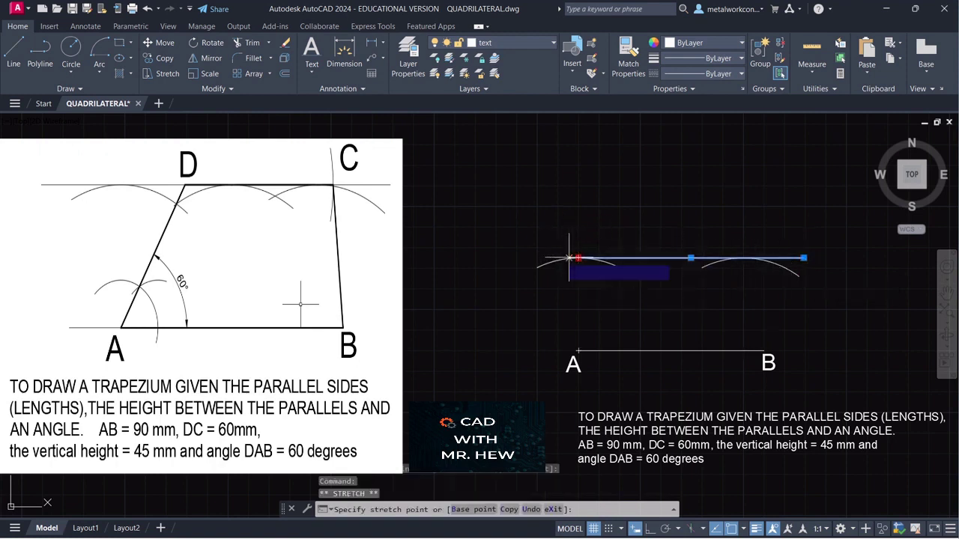
pyautogui.click(511, 258)
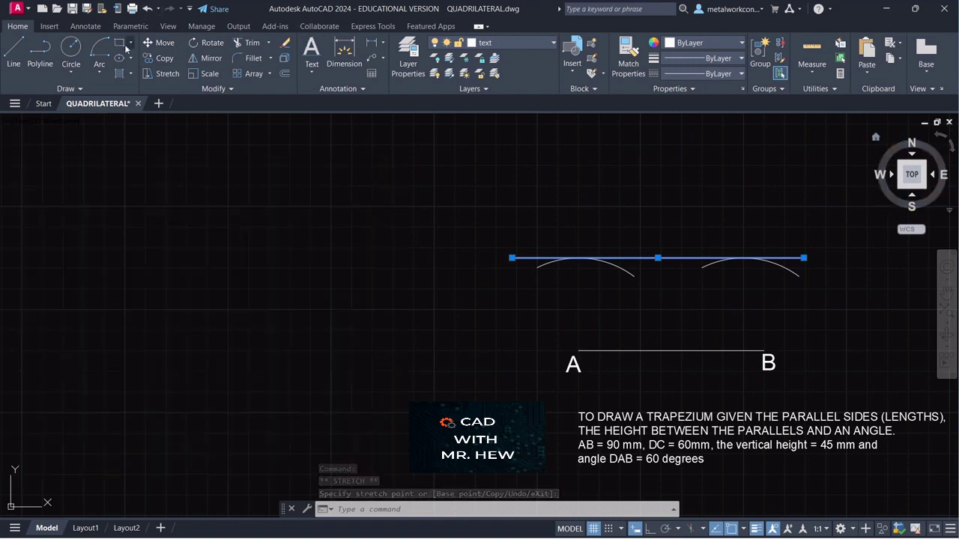
# Draw a radius-45 arc centred on AB's midpoint so it crosses the top guide line.
pyautogui.click(99, 73)
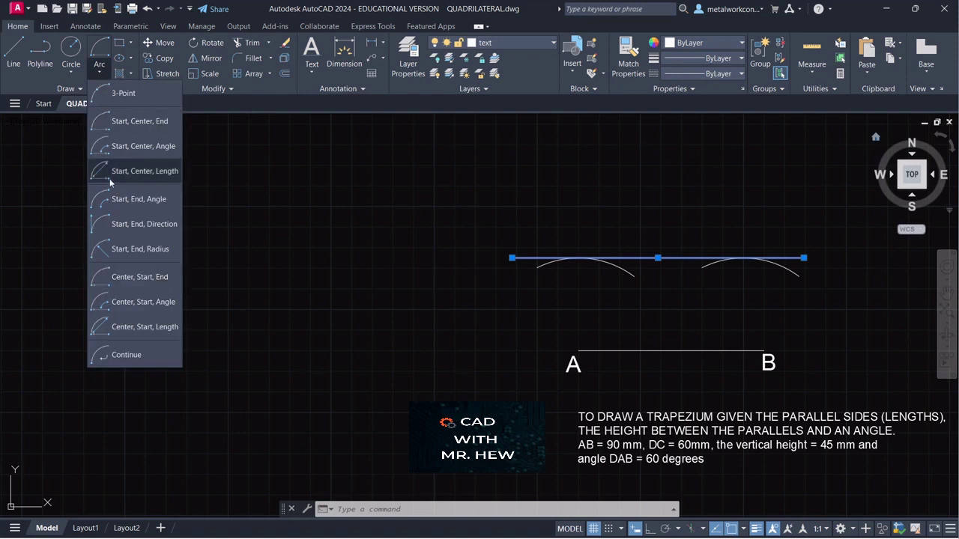
pyautogui.click(139, 277)
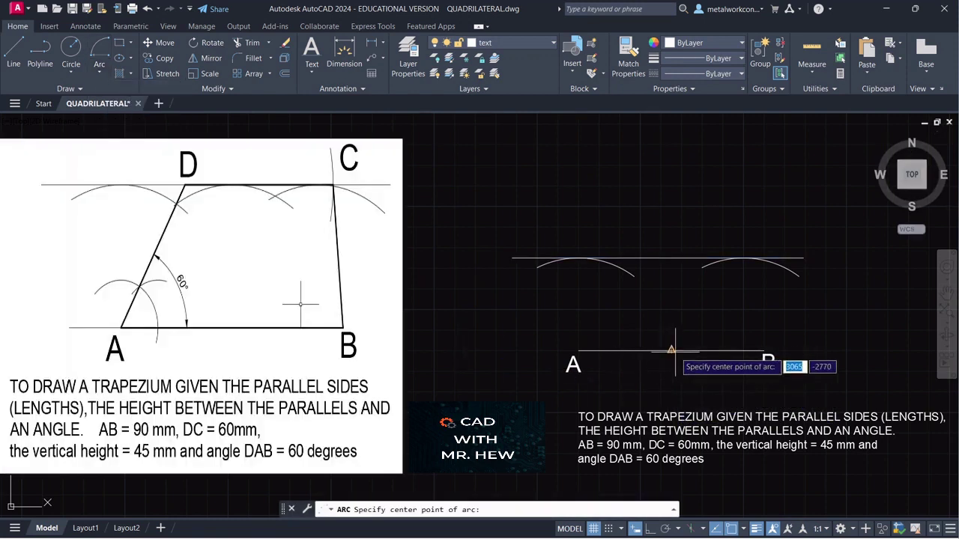
pyautogui.click(669, 349)
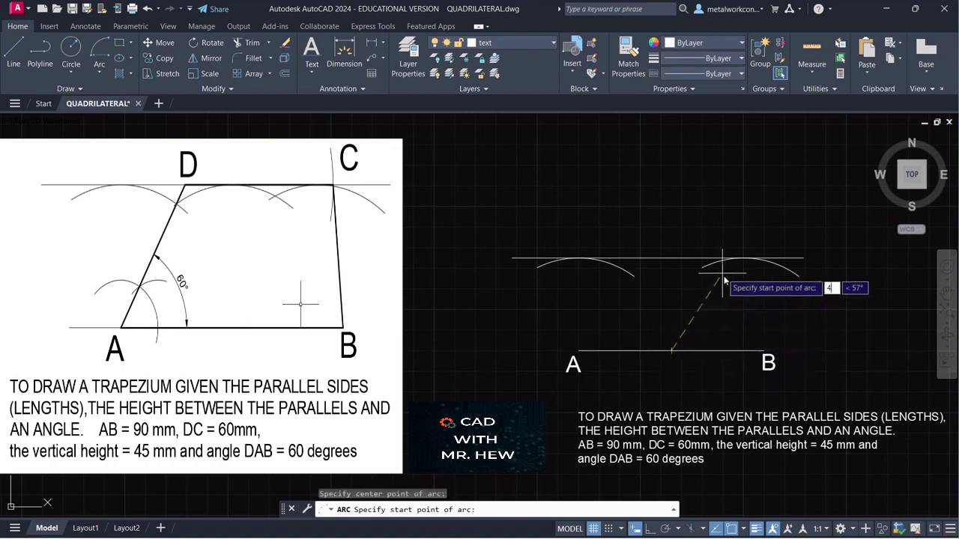
pyautogui.write('45')
pyautogui.press('Return')
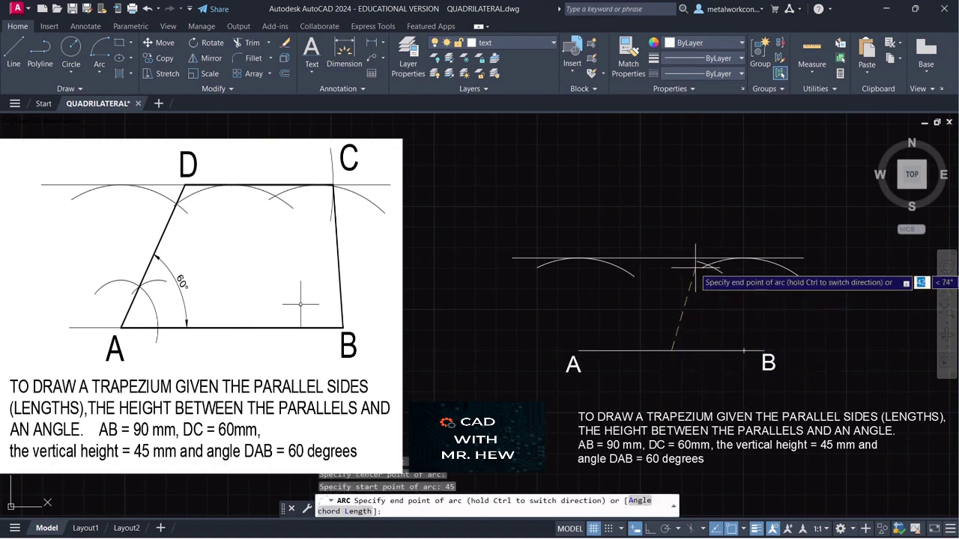
pyautogui.click(626, 263)
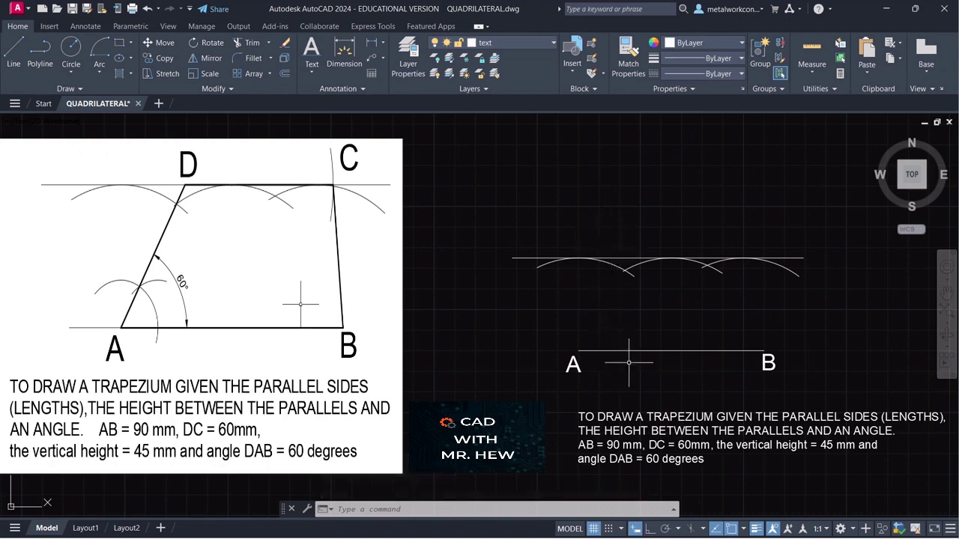
# Draw a line from A extending the base line to the left.
pyautogui.click(13, 53)
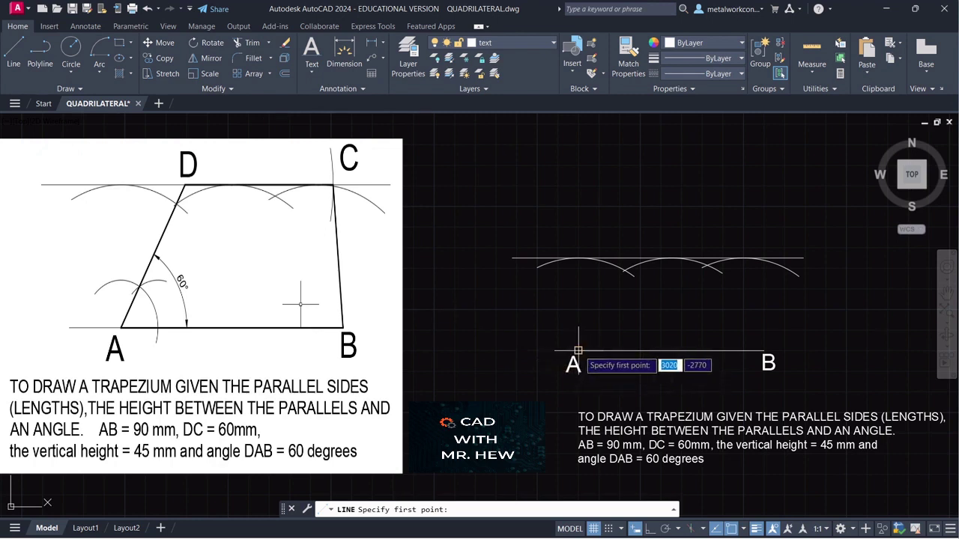
pyautogui.click(579, 351)
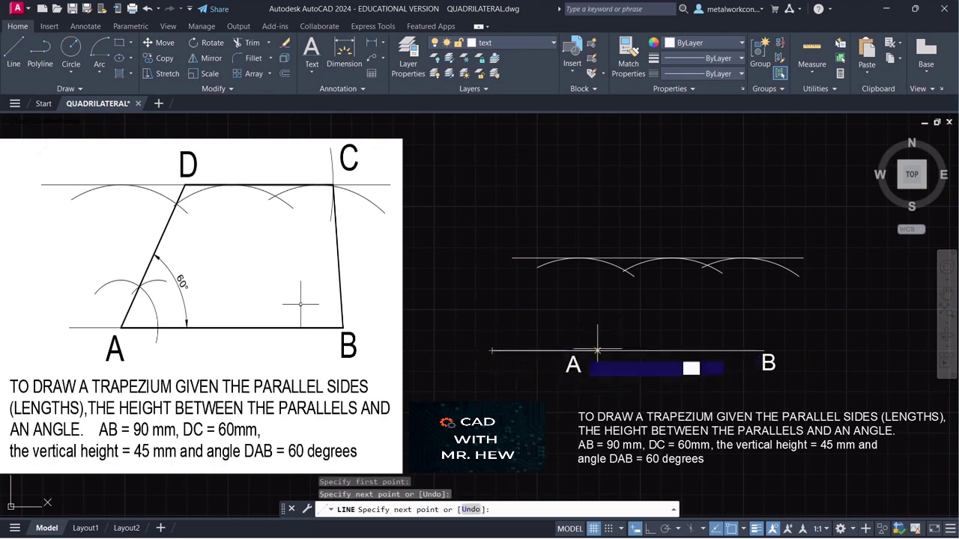
pyautogui.press('Return')
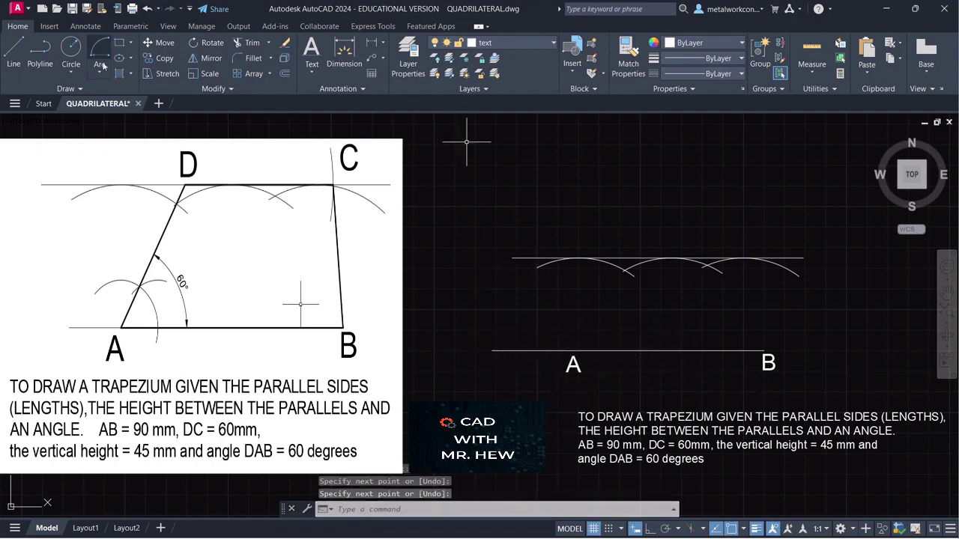
# Make construction the current layer and draw a radius-15 arc centred on A above AB.
pyautogui.click(517, 43)
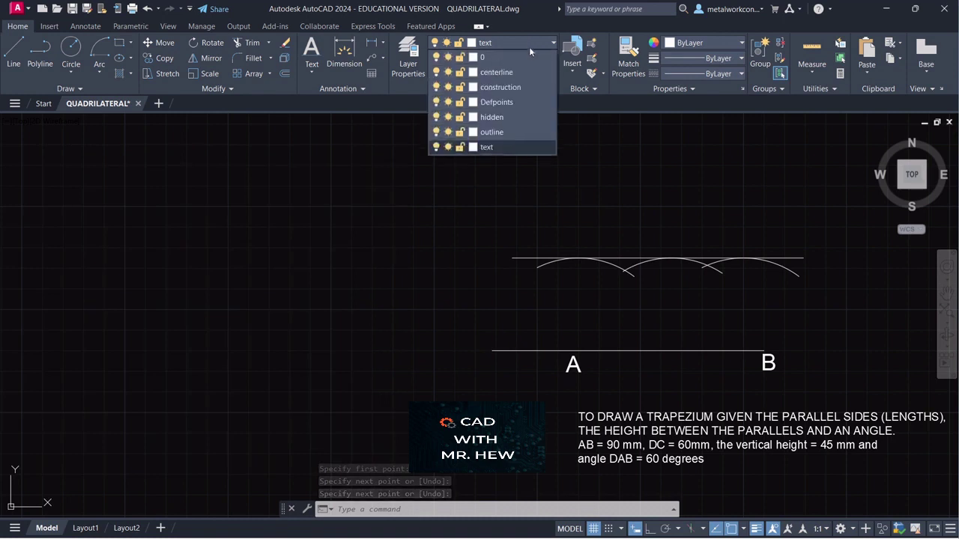
pyautogui.click(495, 99)
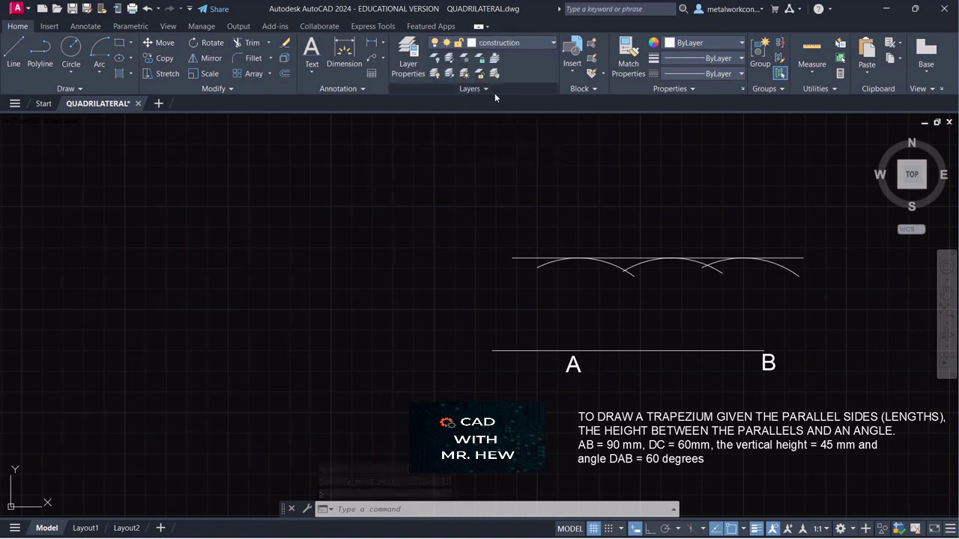
pyautogui.click(100, 75)
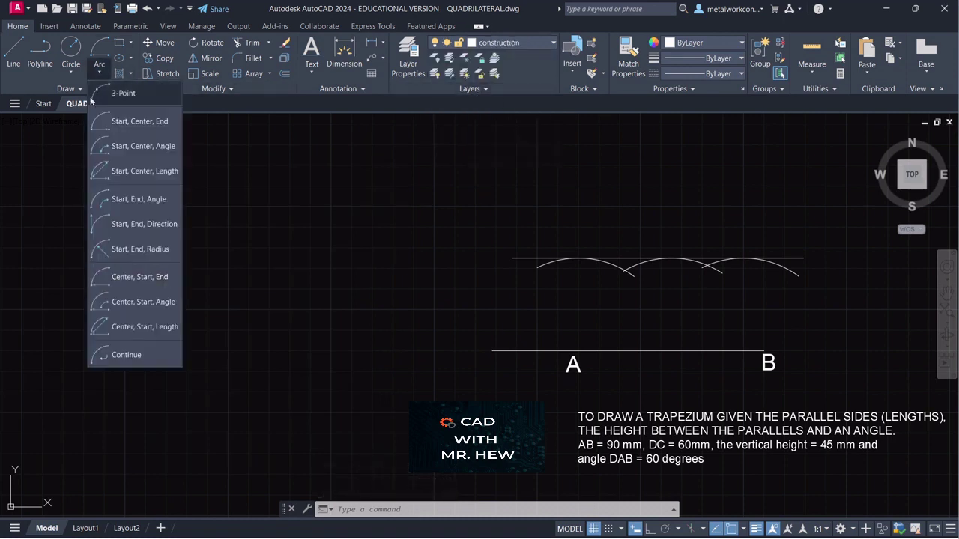
pyautogui.click(130, 277)
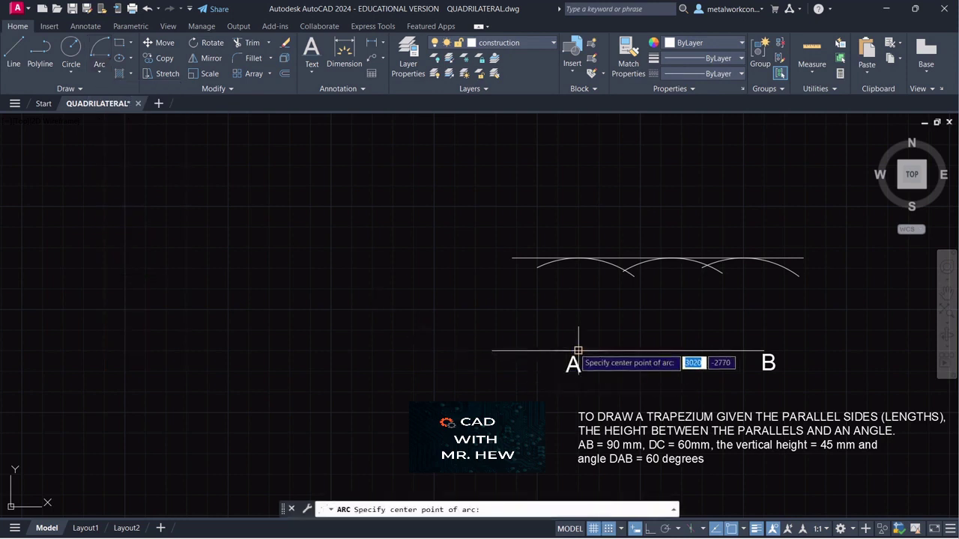
pyautogui.click(577, 350)
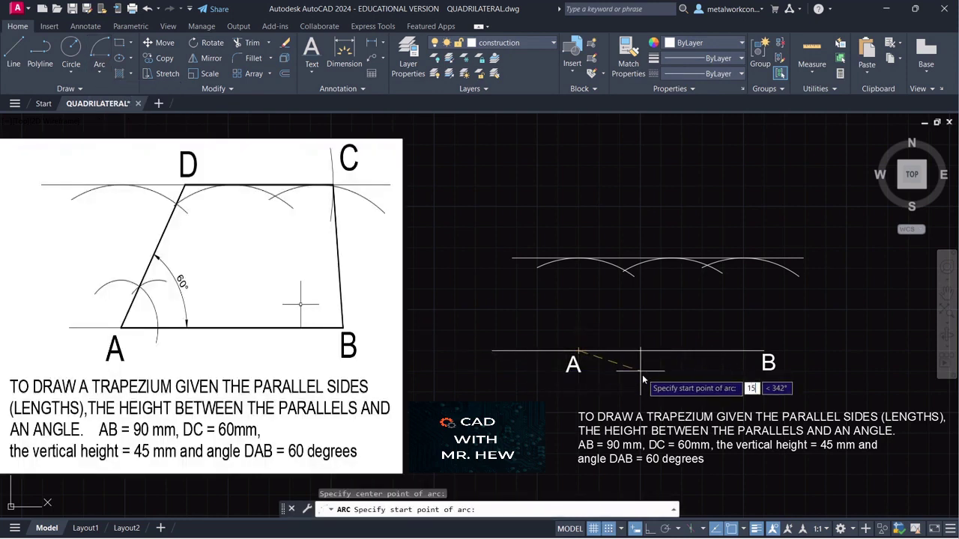
pyautogui.write('15')
pyautogui.press('Return')
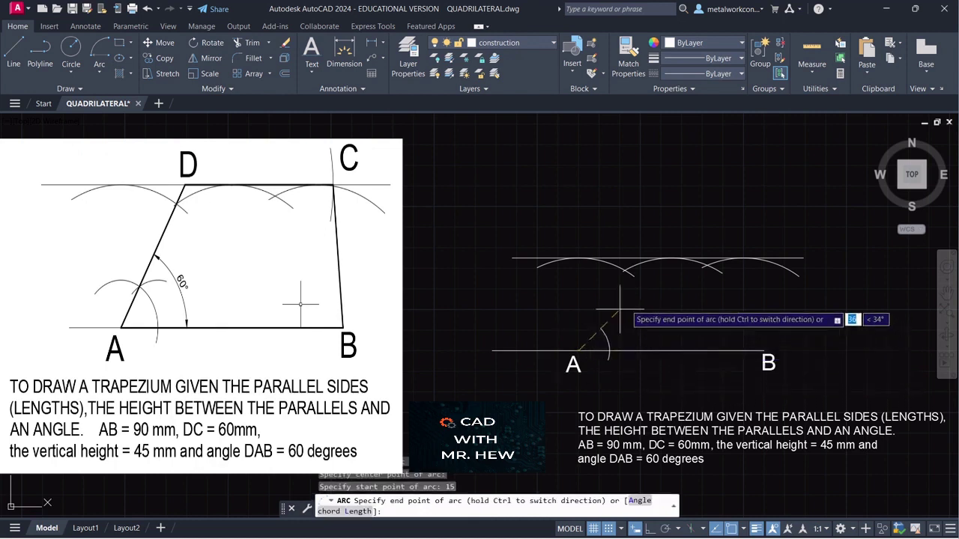
pyautogui.click(530, 302)
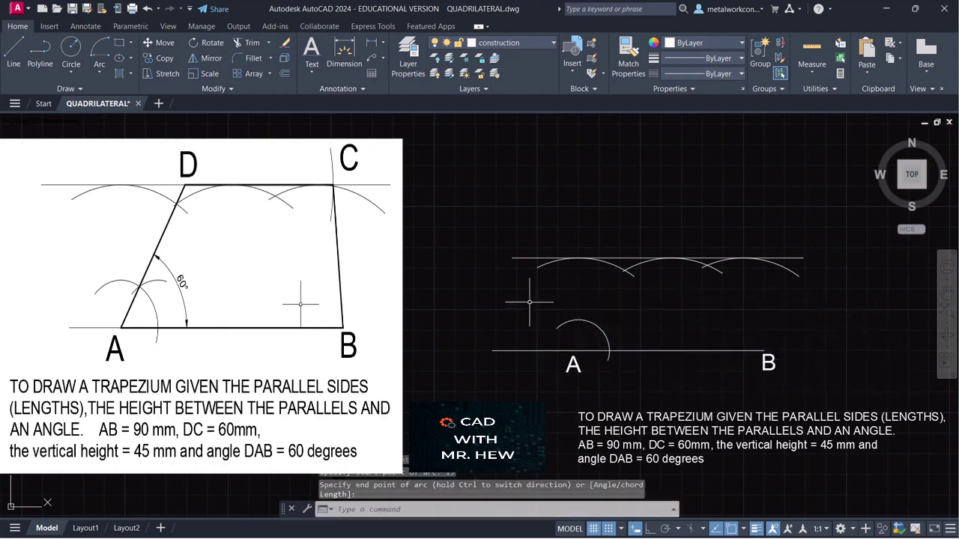
pyautogui.click(98, 77)
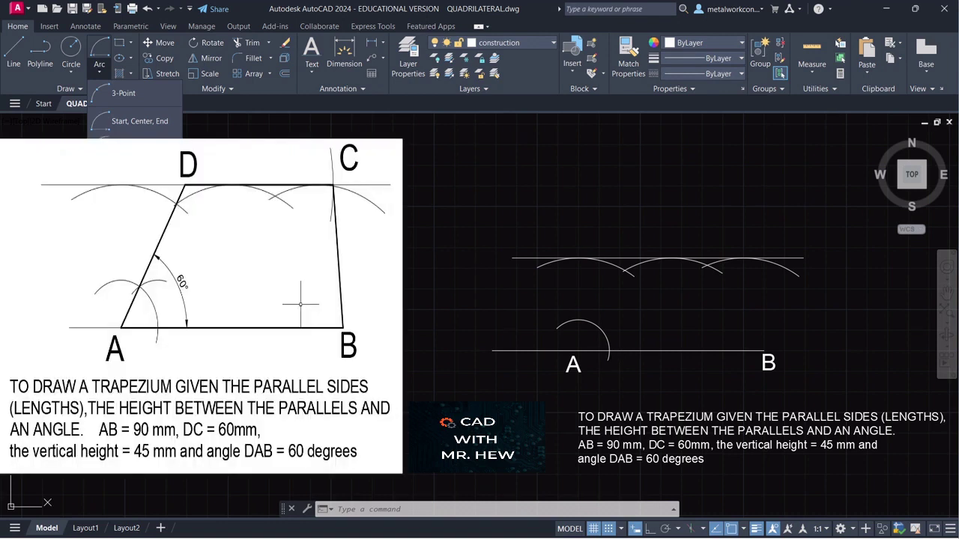
# With Snap off, draw a radius-15 arc centred where the first arc meets AB, crossing it.
pyautogui.click(139, 148)
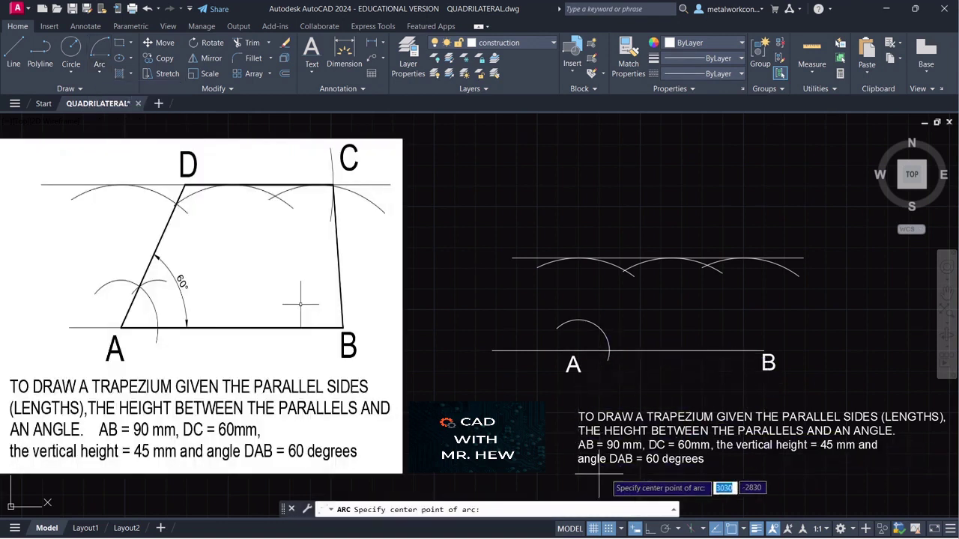
pyautogui.click(609, 528)
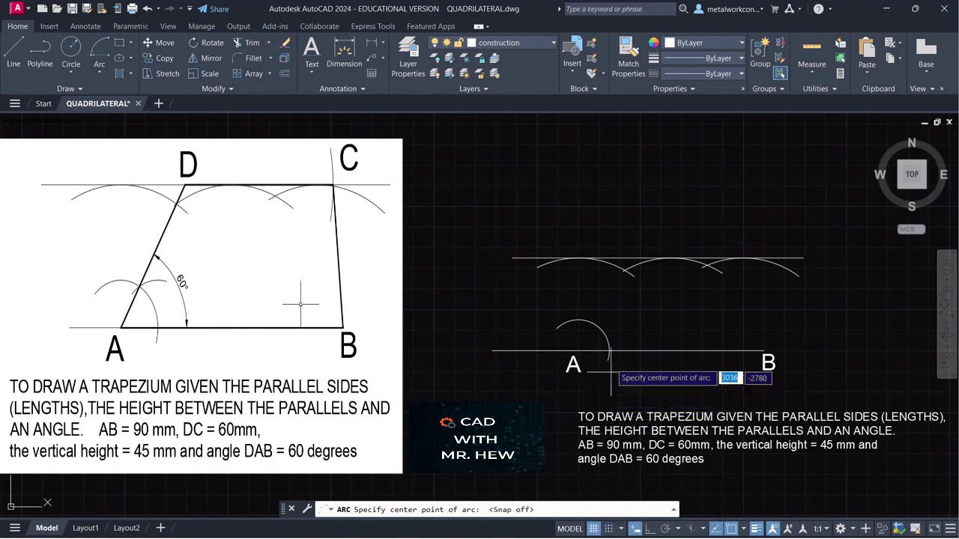
pyautogui.click(609, 350)
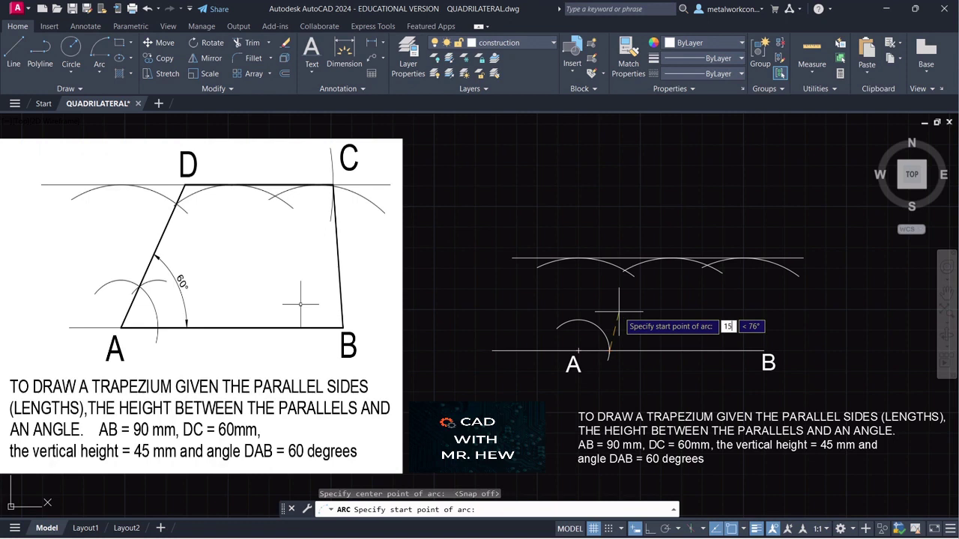
pyautogui.write('15')
pyautogui.press('Return')
pyautogui.click(574, 323)
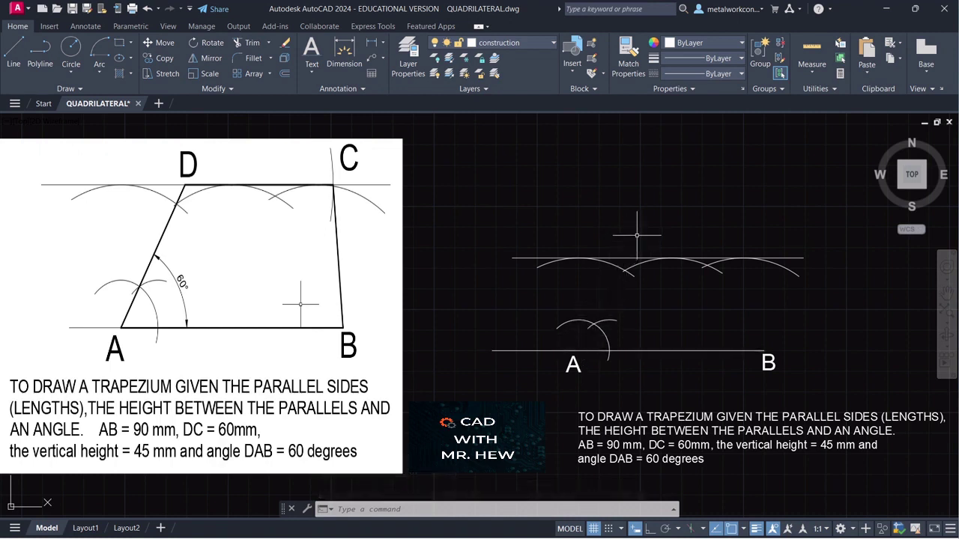
# Draw a line from A to the intersection of the two small arcs.
pyautogui.click(18, 52)
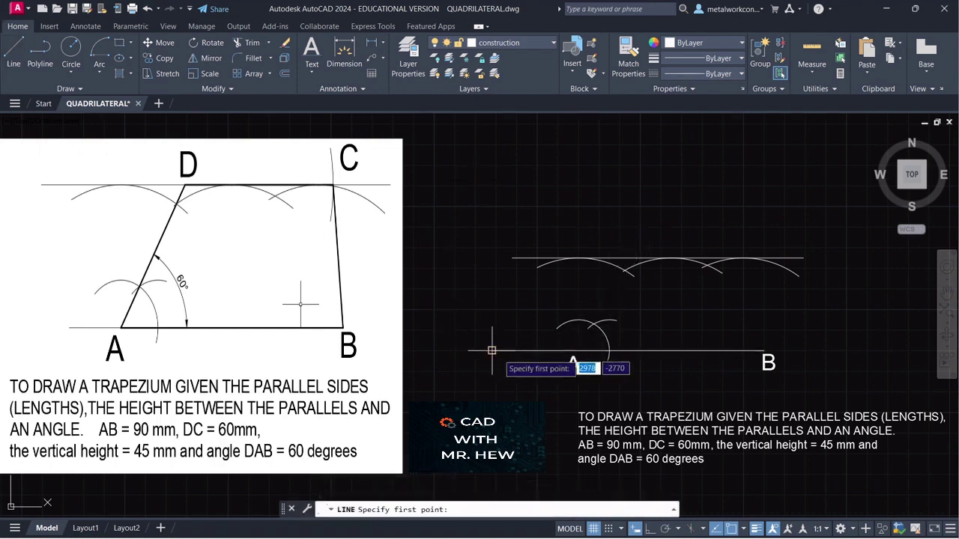
pyautogui.click(577, 351)
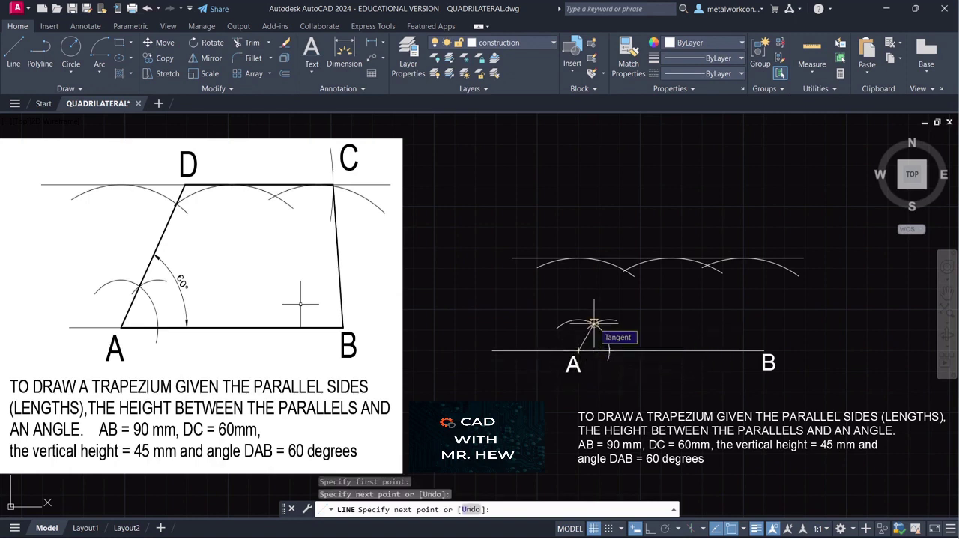
pyautogui.click(593, 324)
pyautogui.press('Return')
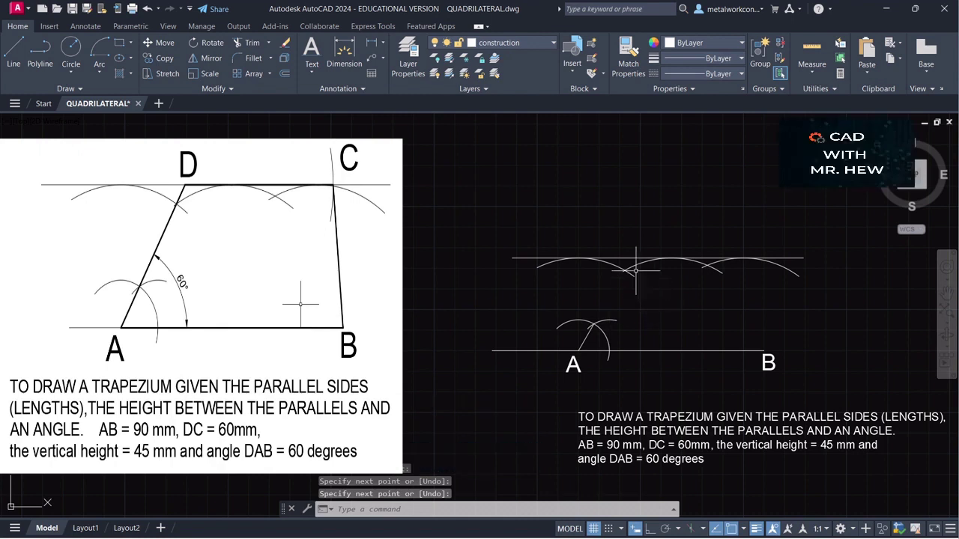
# Use EXTEND to lengthen the inclined line up to the upper horizontal guide line.
pyautogui.write('e')
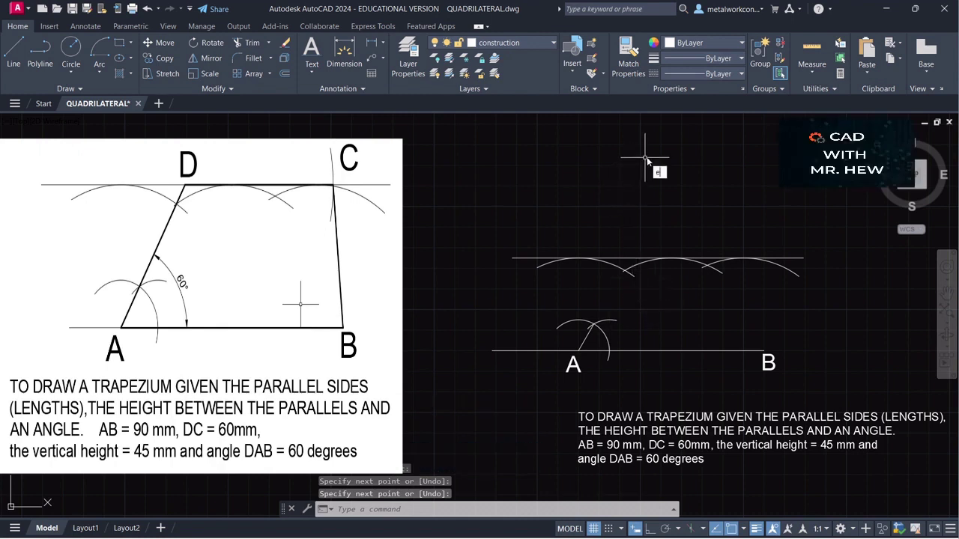
pyautogui.write('x')
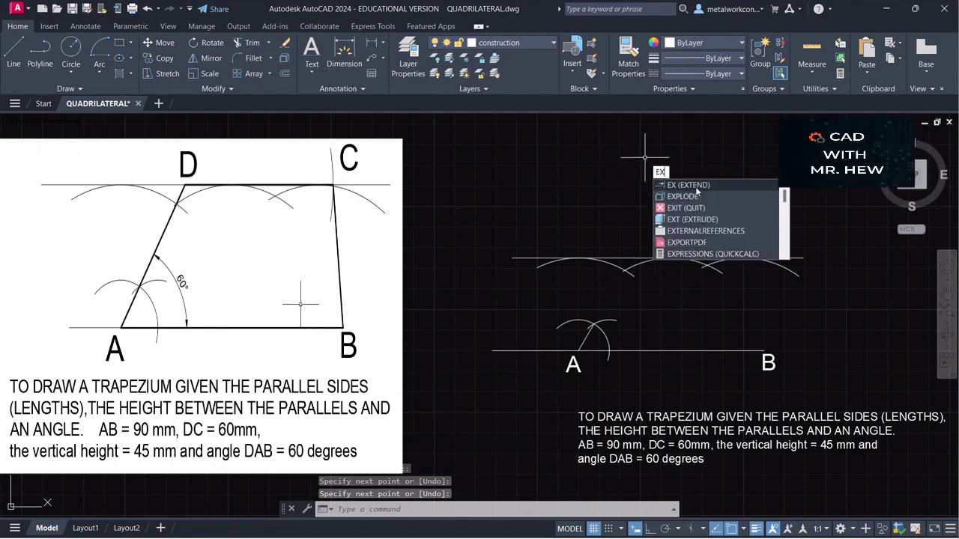
pyautogui.press('Return')
pyautogui.click(587, 337)
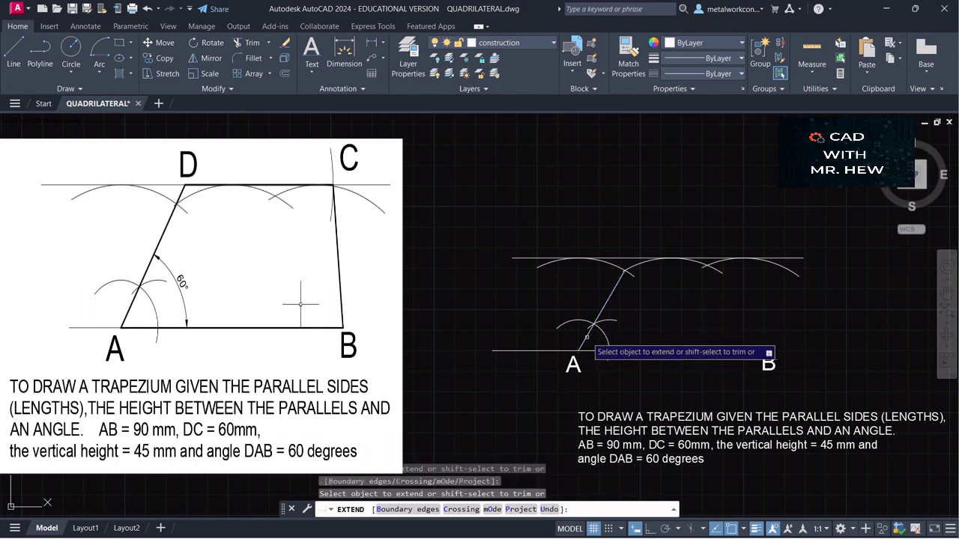
pyautogui.click(612, 286)
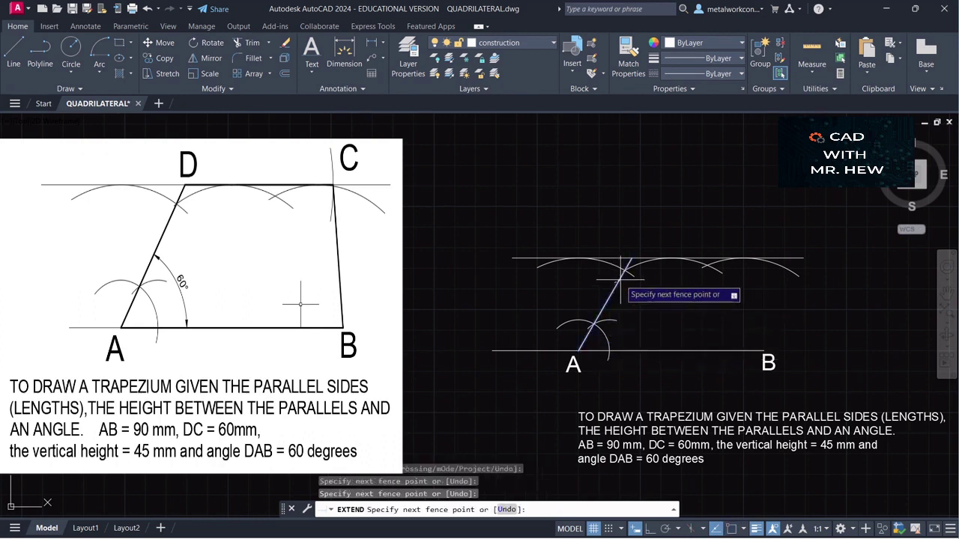
pyautogui.press('Return')
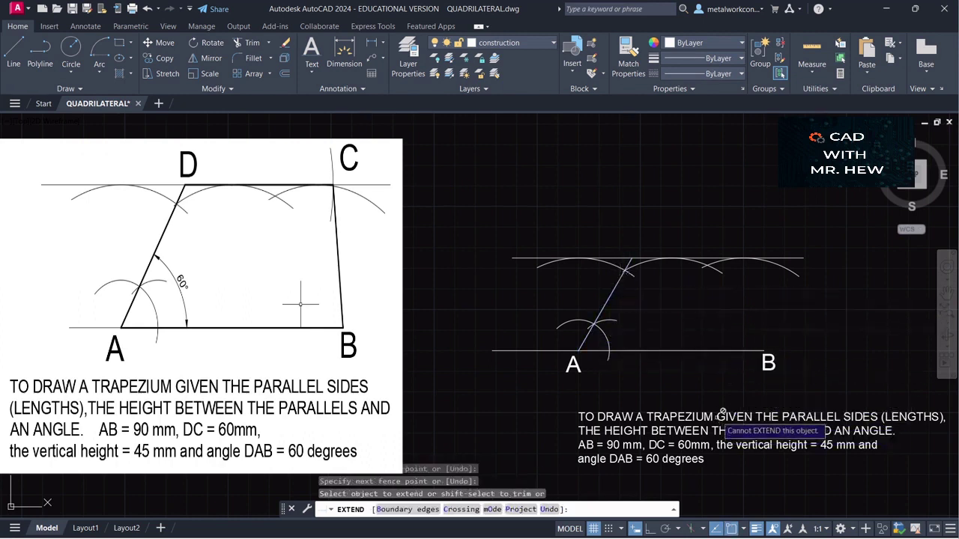
pyautogui.click(509, 44)
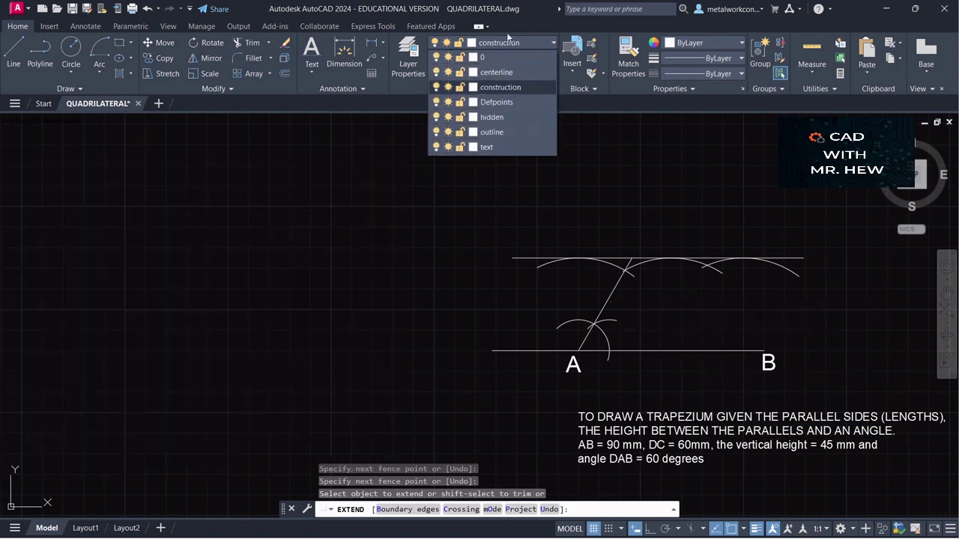
pyautogui.click(381, 44)
# Add a 60° angular dimension between the inclined line and base line AB at A.
pyautogui.click(390, 114)
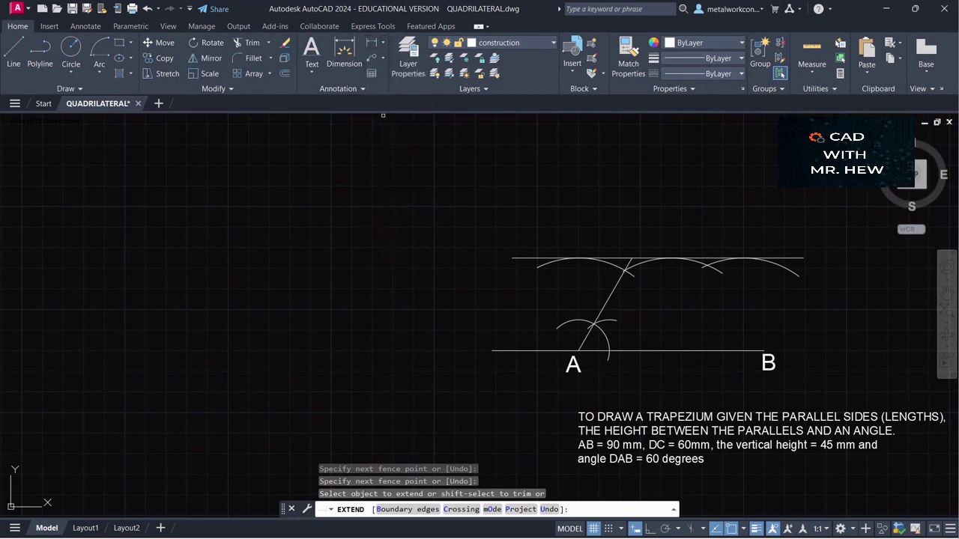
pyautogui.click(606, 299)
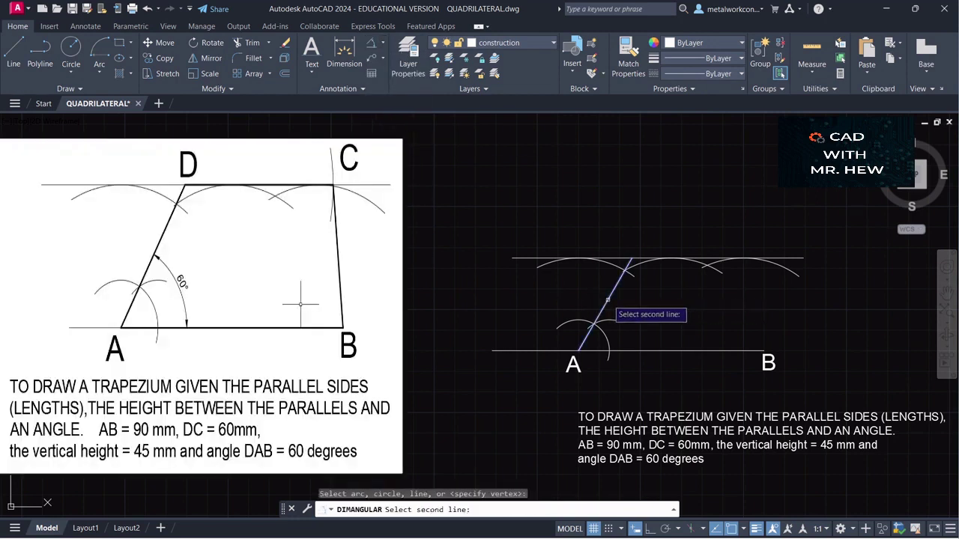
pyautogui.click(641, 350)
pyautogui.click(632, 340)
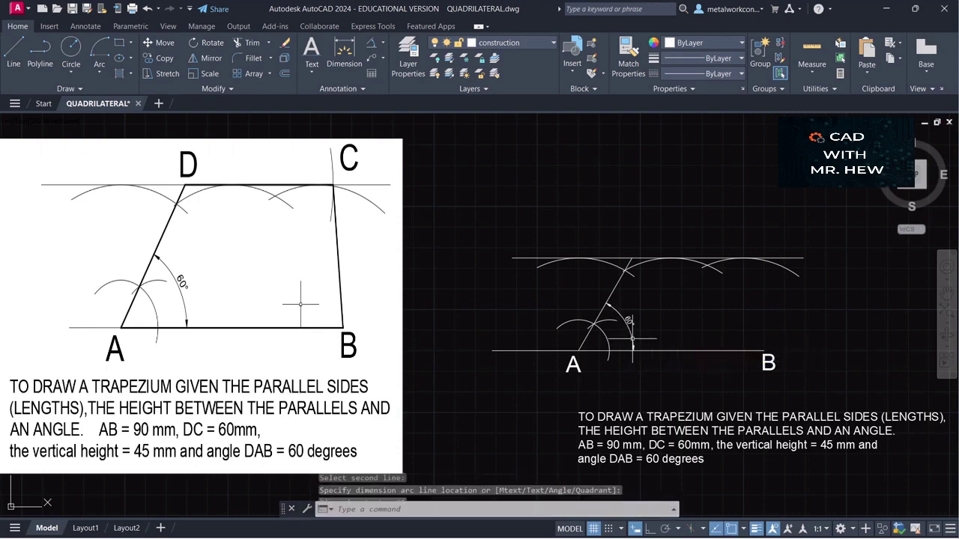
pyautogui.scroll(2, 693, 353)
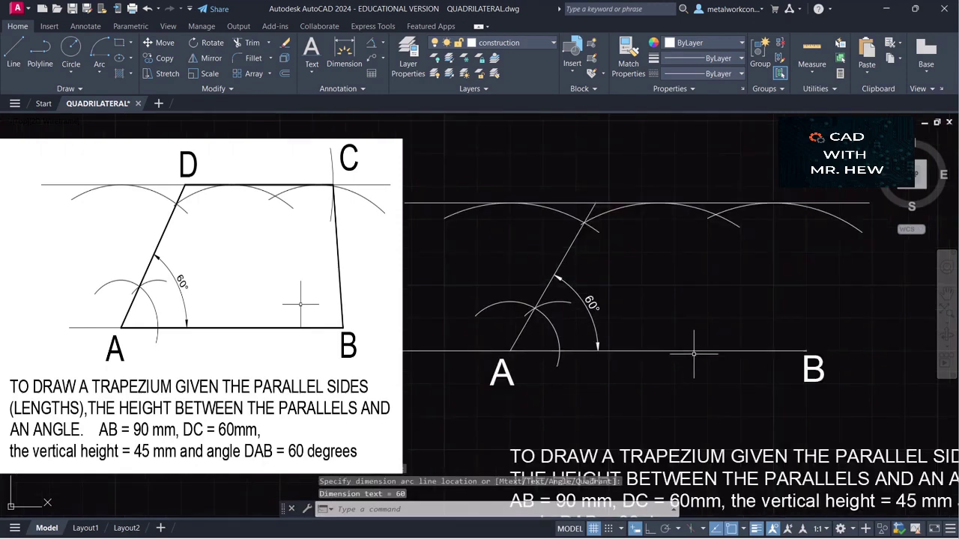
pyautogui.scroll(-2, 693, 353)
pyautogui.scroll(2, 694, 355)
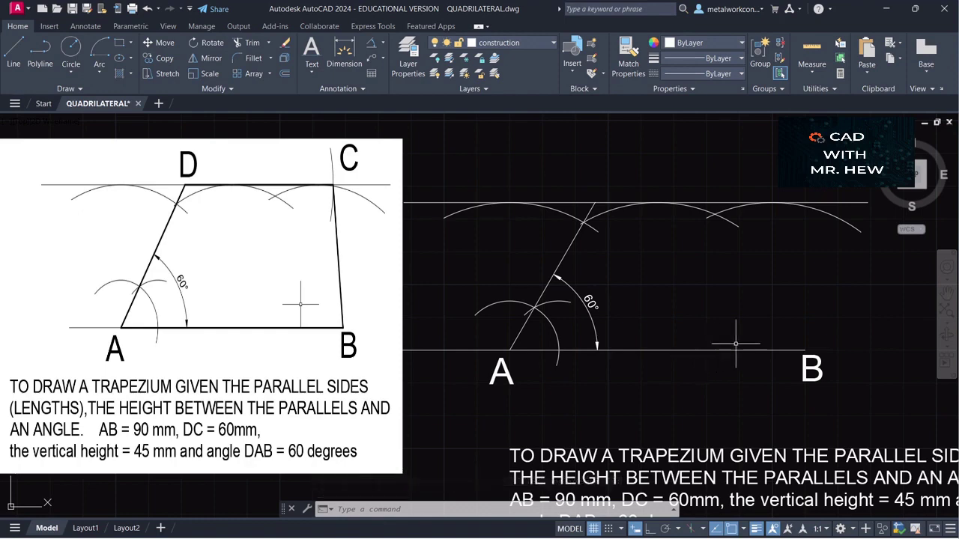
pyautogui.click(947, 293)
pyautogui.moveTo(887, 309)
pyautogui.mouseDown()
pyautogui.moveTo(869, 277)
pyautogui.moveTo(856, 277)
pyautogui.moveTo(927, 329)
pyautogui.mouseUp()
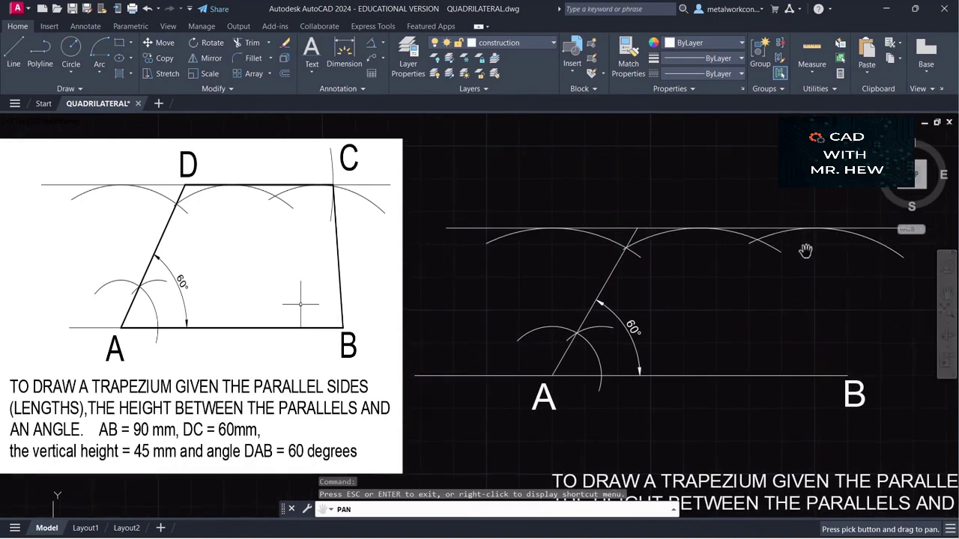
pyautogui.moveTo(808, 303); pyautogui.dragTo(789, 270)
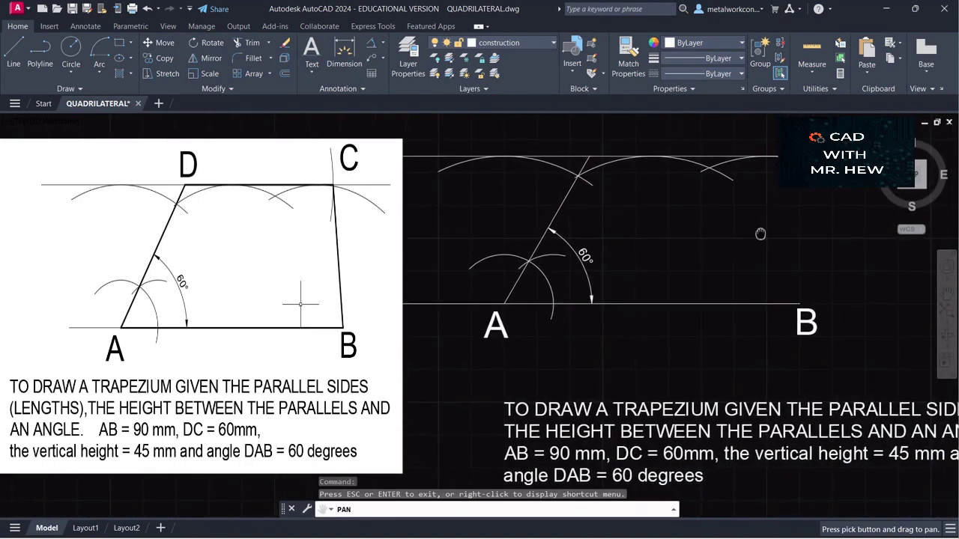
pyautogui.moveTo(786, 322); pyautogui.dragTo(808, 357)
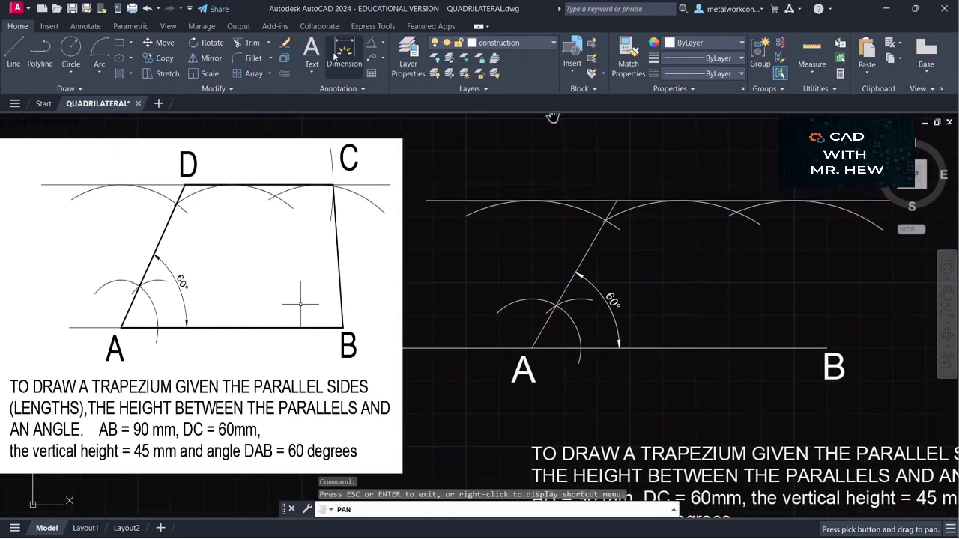
# Place single-line text D above the inclined line's top, with height 8 and rotation 0.
pyautogui.click(313, 68)
pyautogui.click(326, 119)
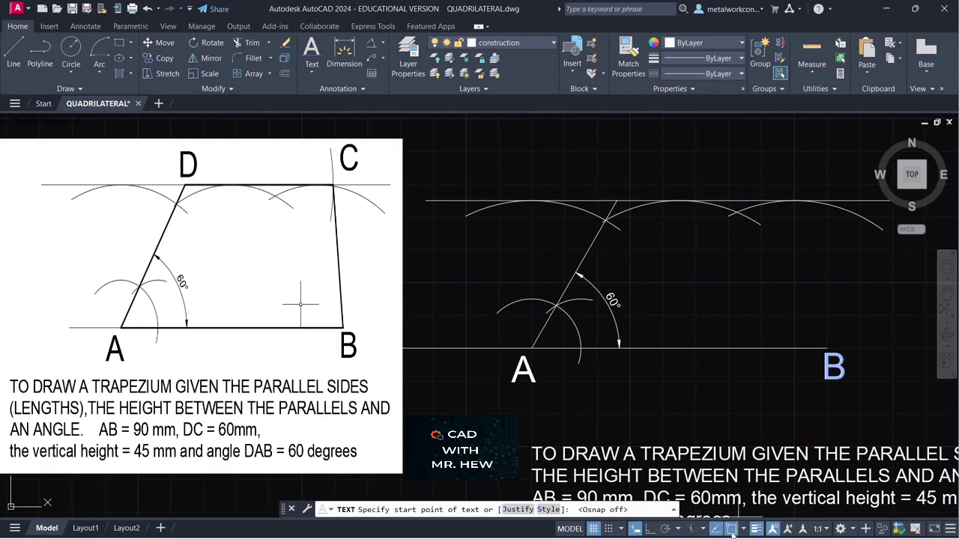
pyautogui.click(608, 196)
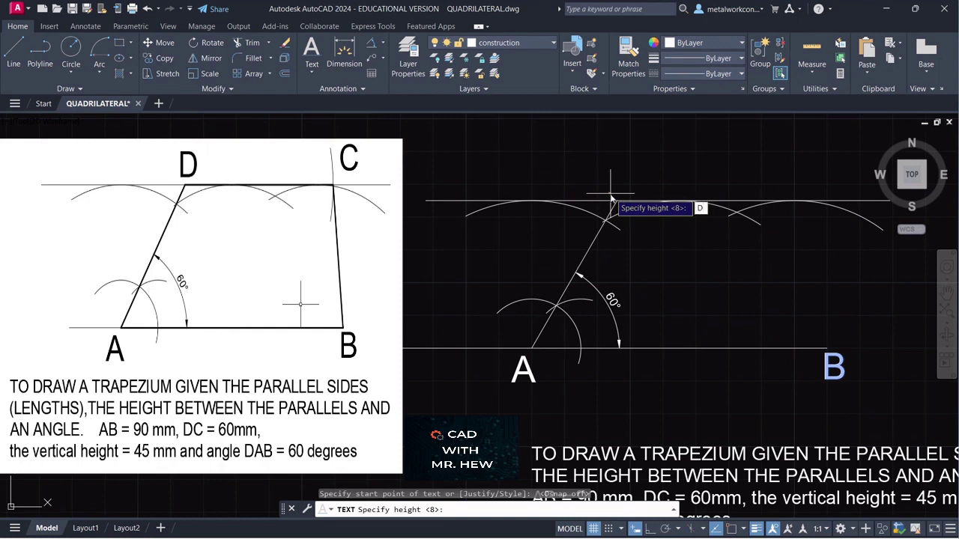
pyautogui.press('Return')
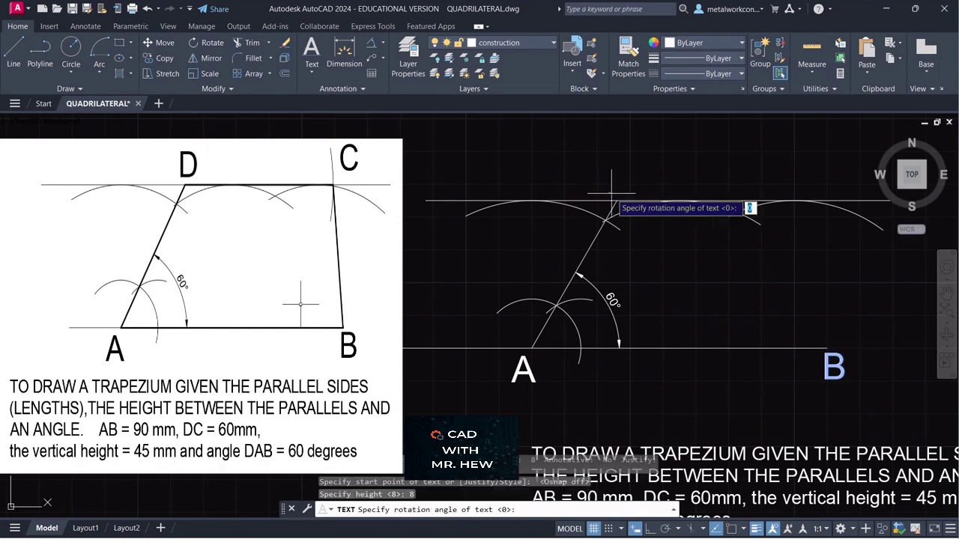
pyautogui.press('Return')
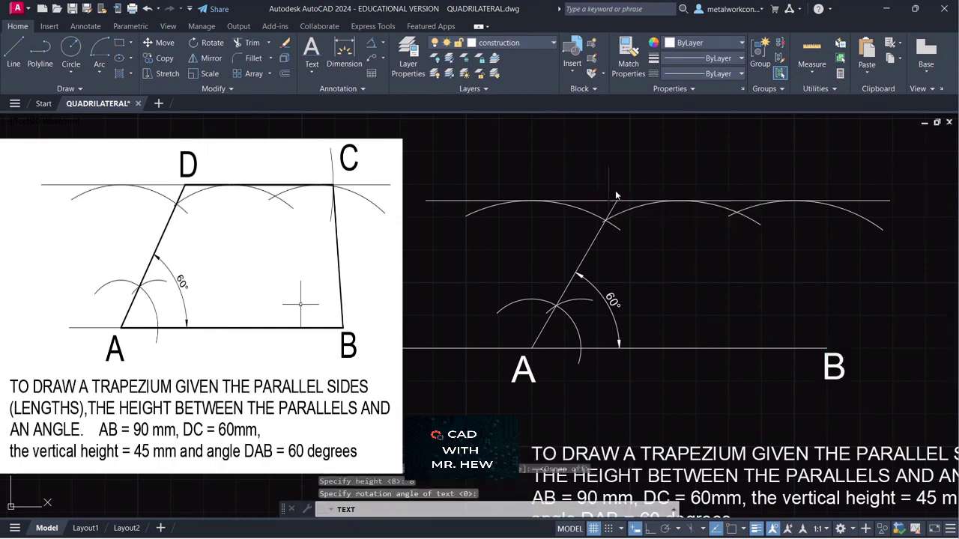
pyautogui.press('Return')
pyautogui.press('Return')
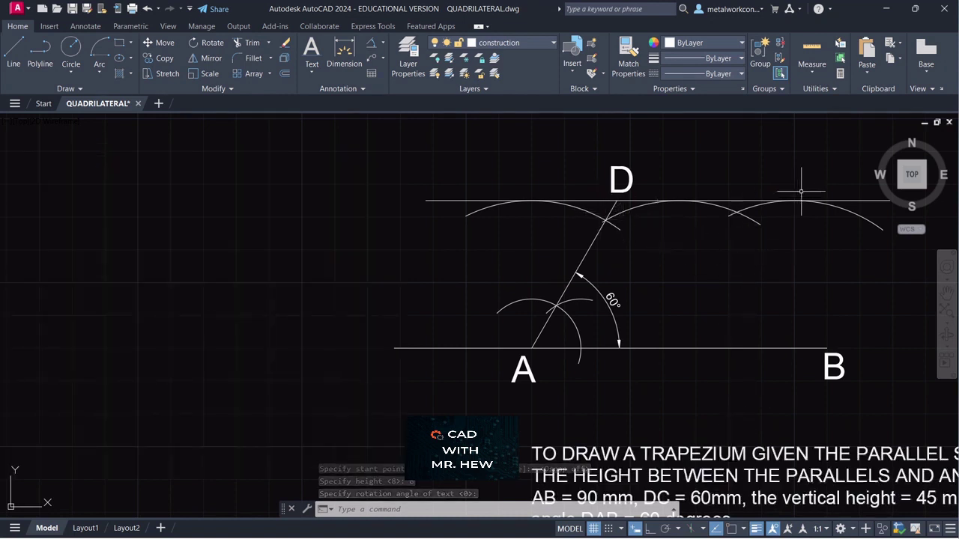
# Draw a radius-60 arc centred on D crossing the upper guide line to the right.
pyautogui.click(100, 72)
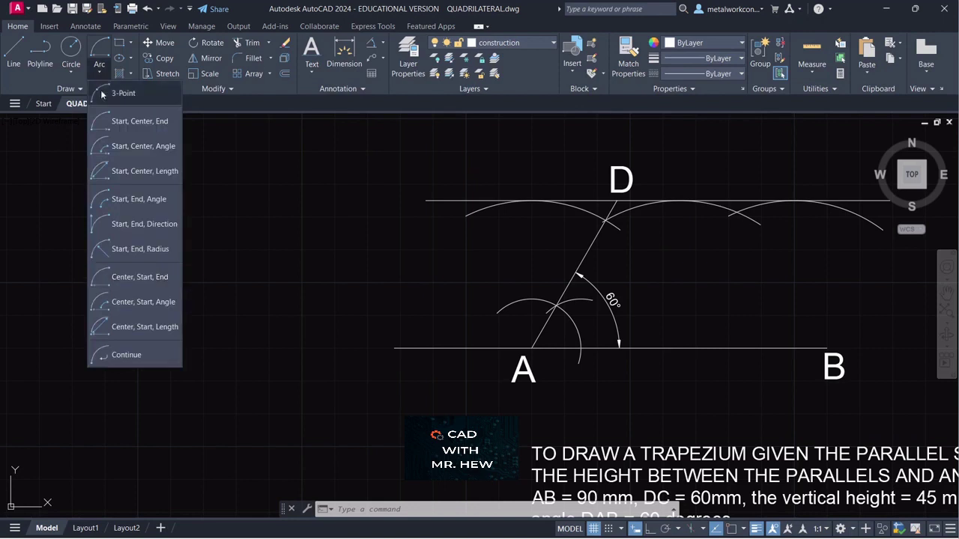
pyautogui.click(119, 279)
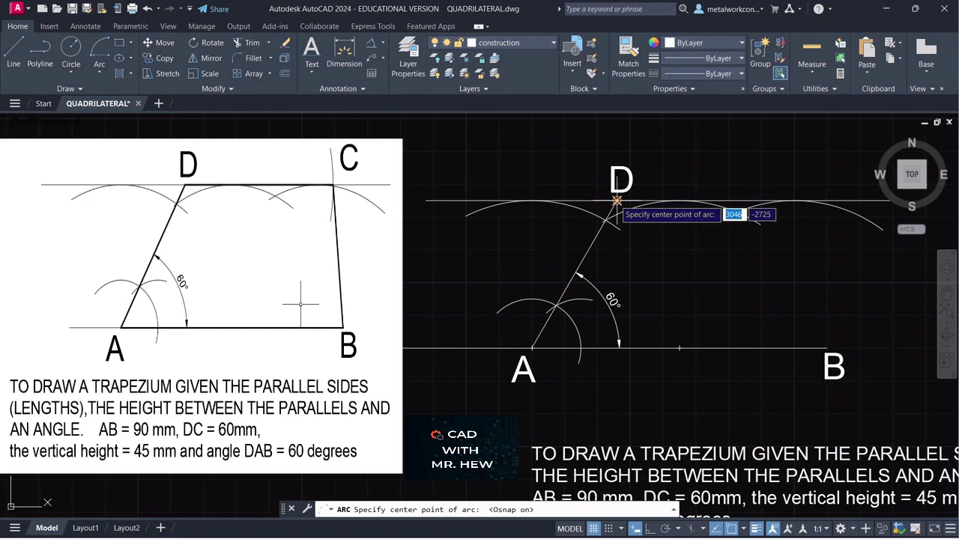
pyautogui.click(615, 201)
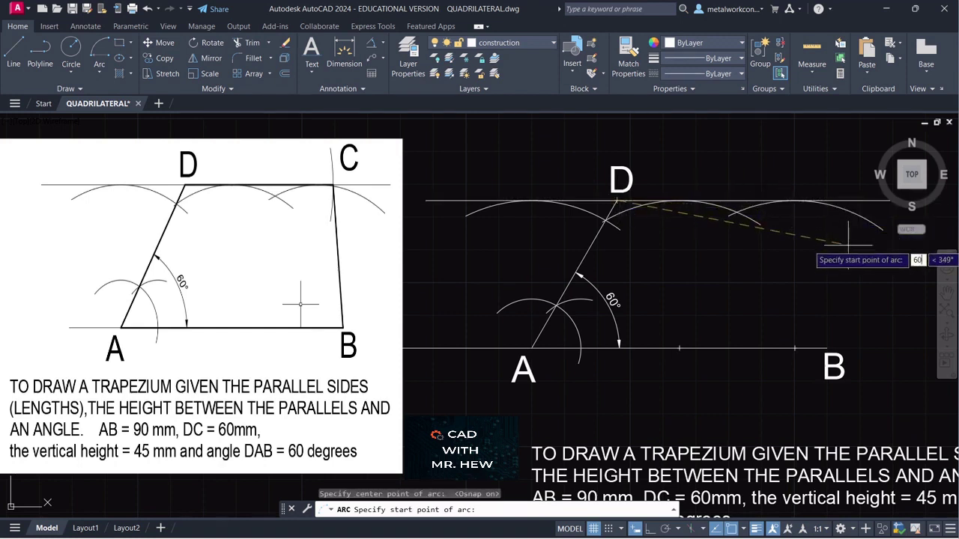
pyautogui.write('60')
pyautogui.press('Return')
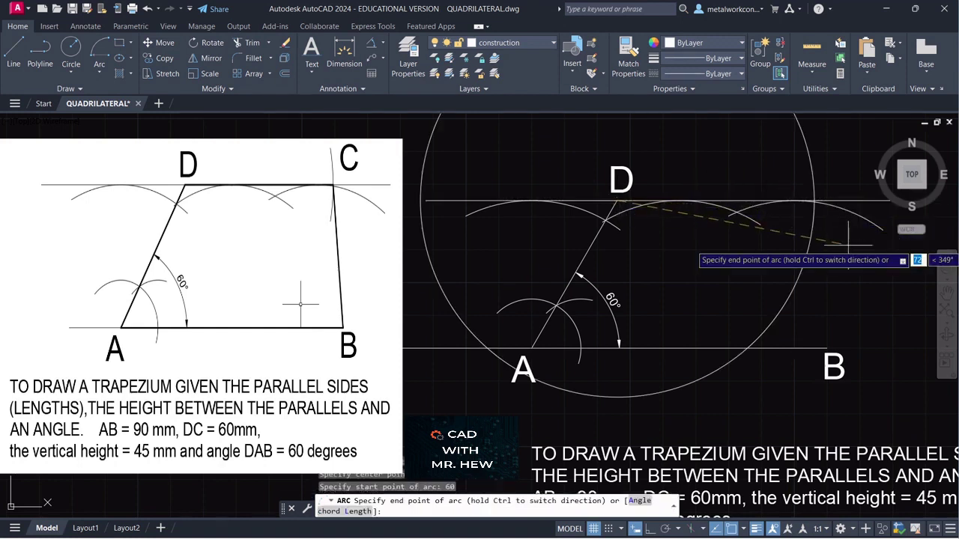
pyautogui.click(836, 159)
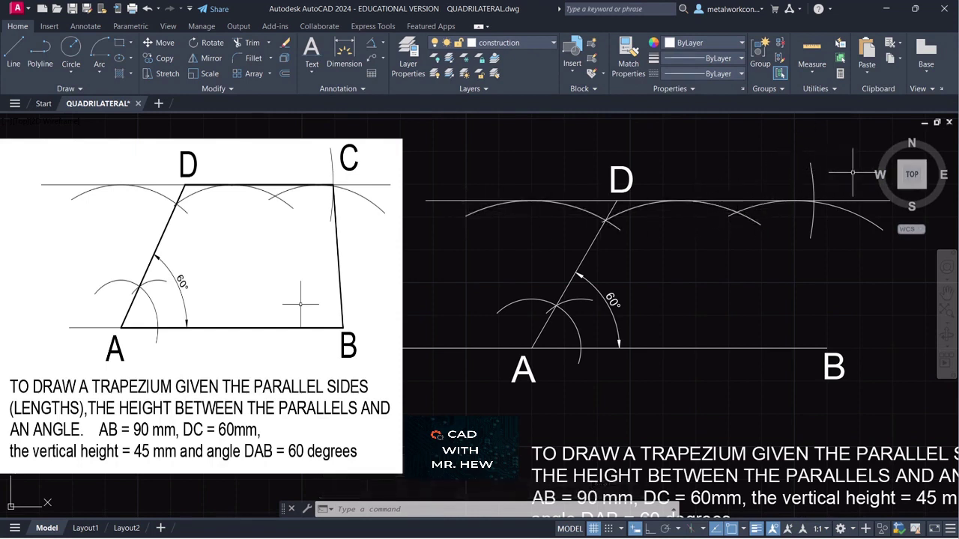
# Place single-line text C beside where the radius-60 arc crosses the upper line.
pyautogui.click(312, 70)
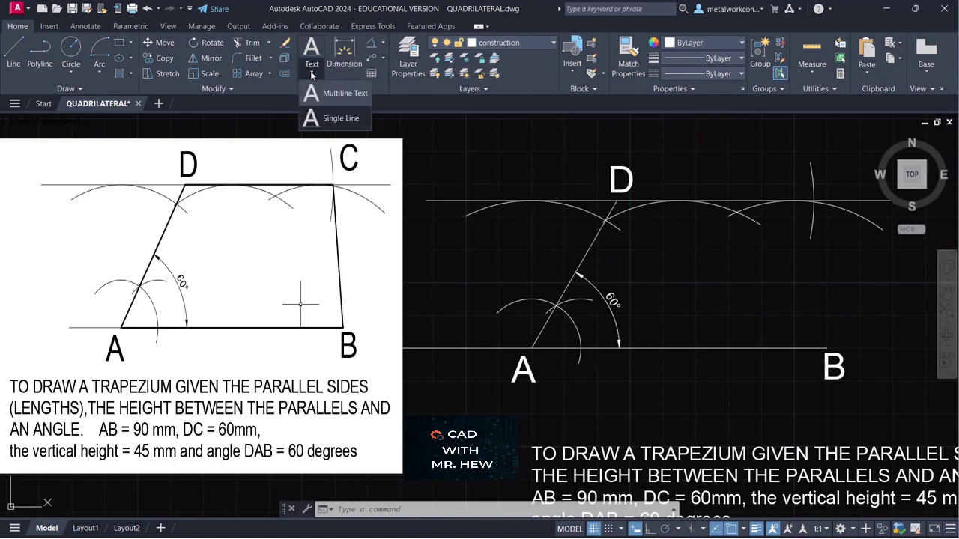
pyautogui.click(311, 123)
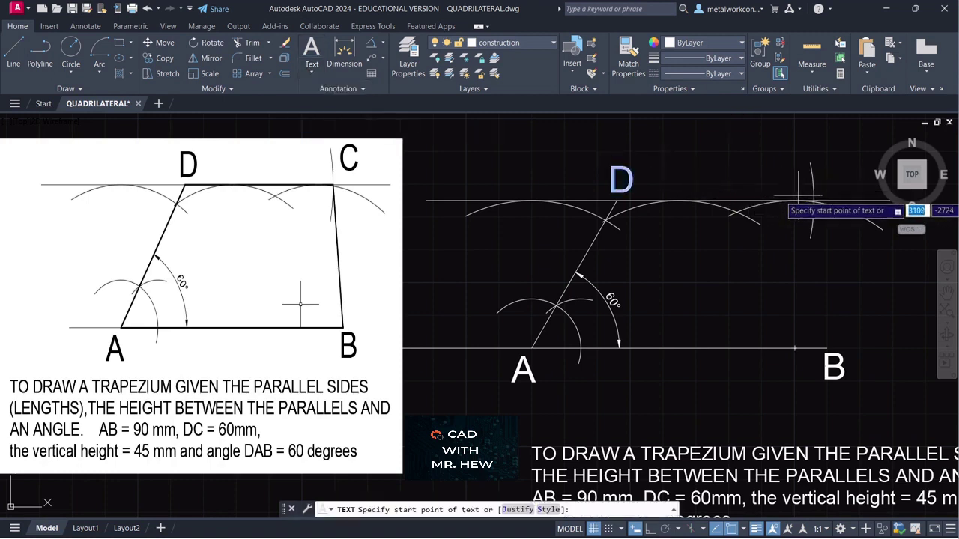
pyautogui.click(824, 204)
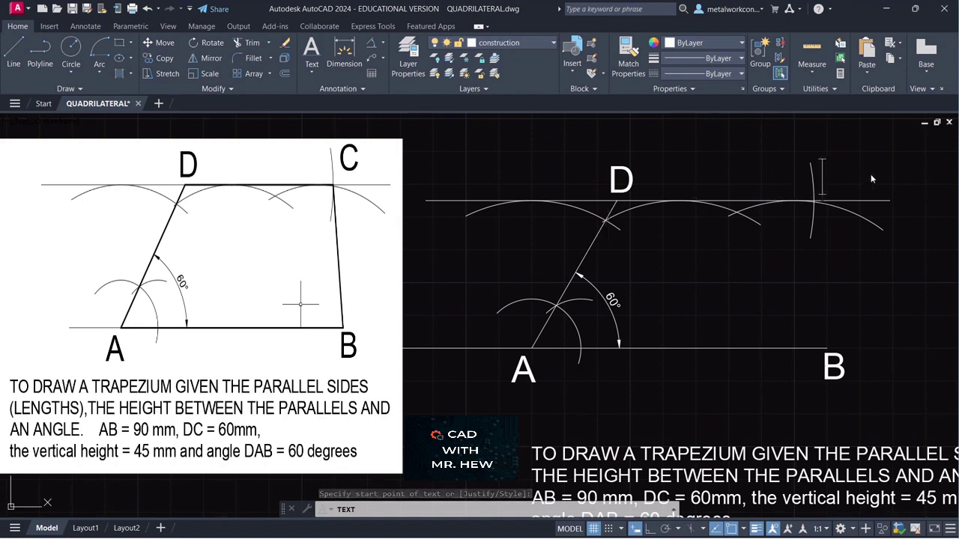
pyautogui.write('C')
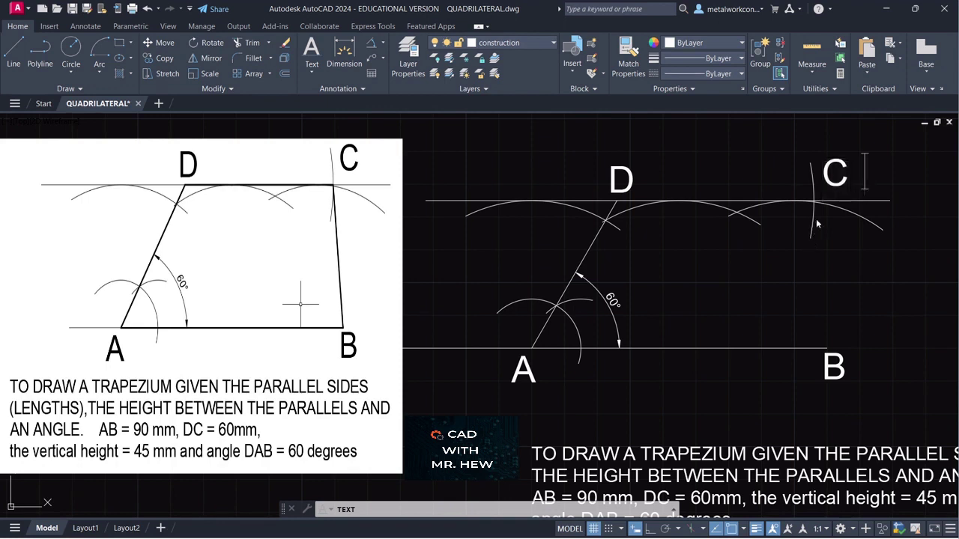
pyautogui.press('Escape')
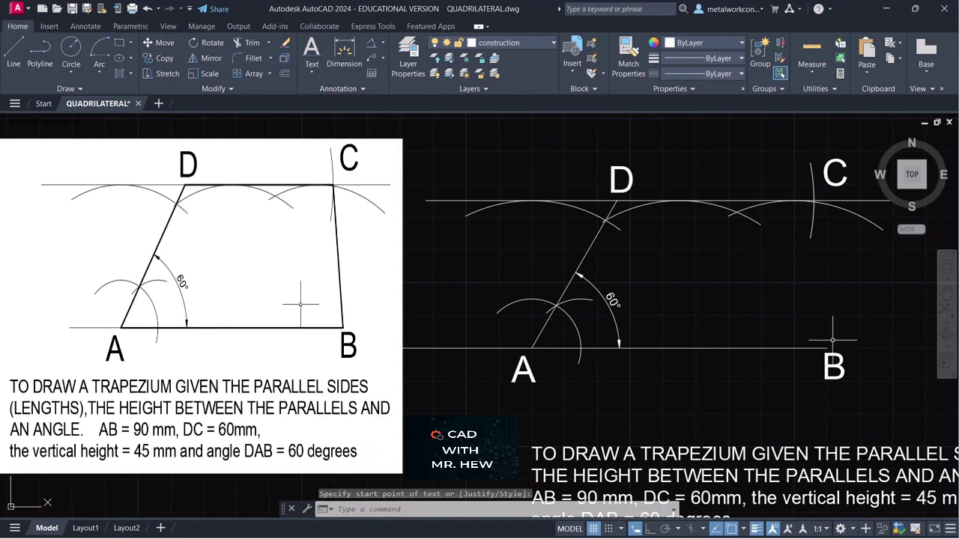
# Draw side BC from the intersection at C down to point B.
pyautogui.click(14, 48)
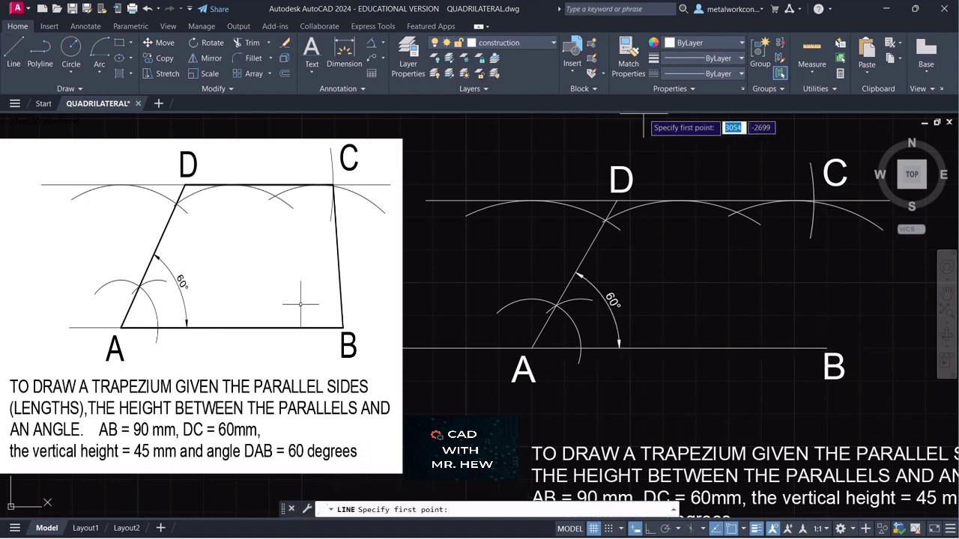
pyautogui.scroll(2, 807, 202)
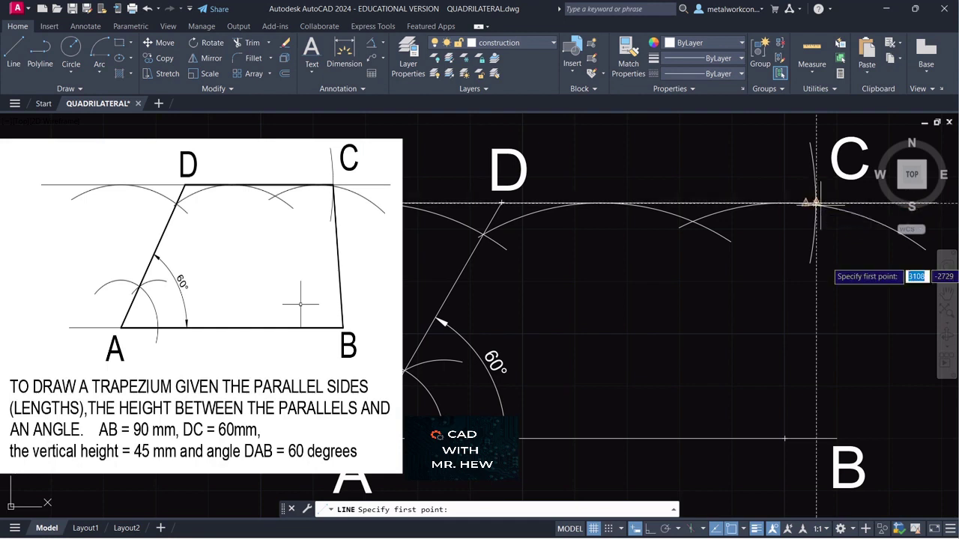
pyautogui.scroll(1, 837, 216)
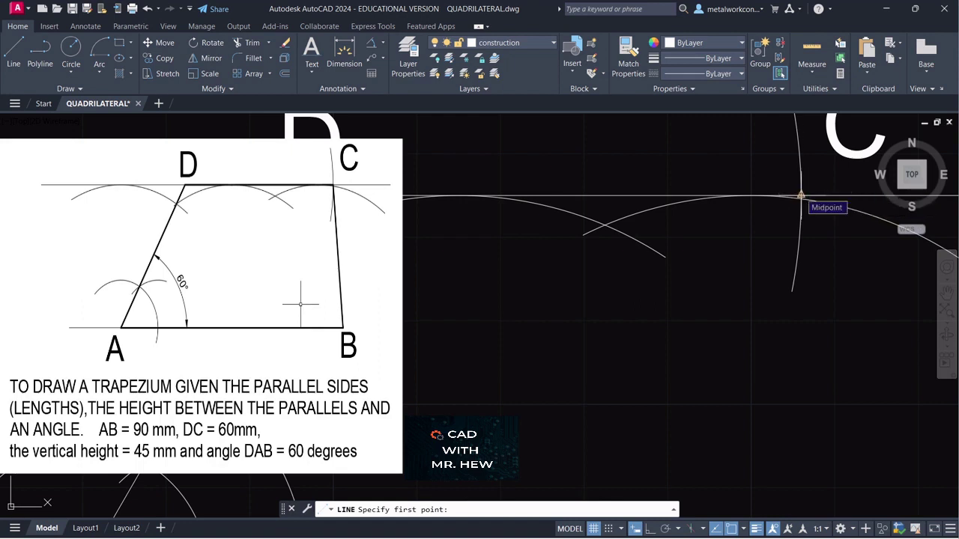
pyautogui.click(800, 197)
pyautogui.scroll(-2, 801, 217)
pyautogui.scroll(-1, 801, 221)
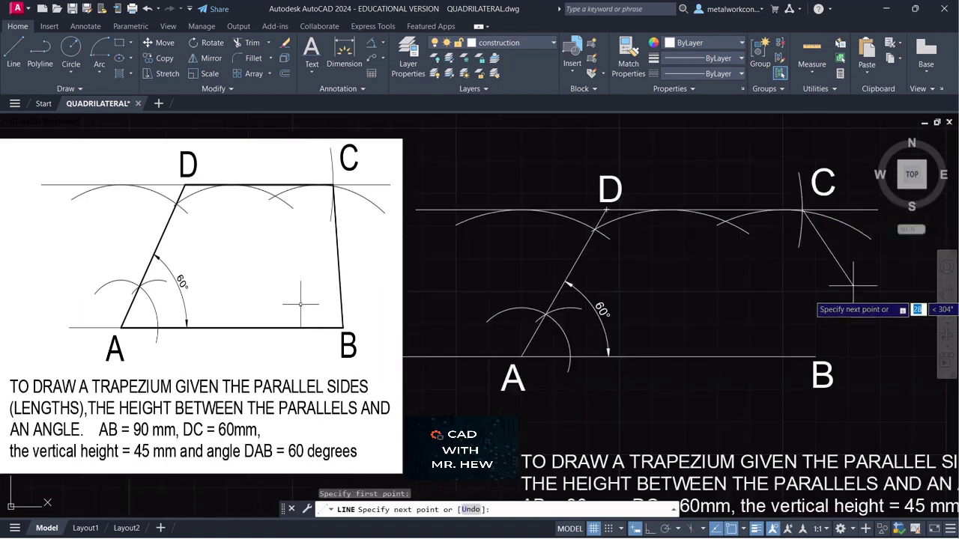
pyautogui.click(814, 357)
pyautogui.press('Return')
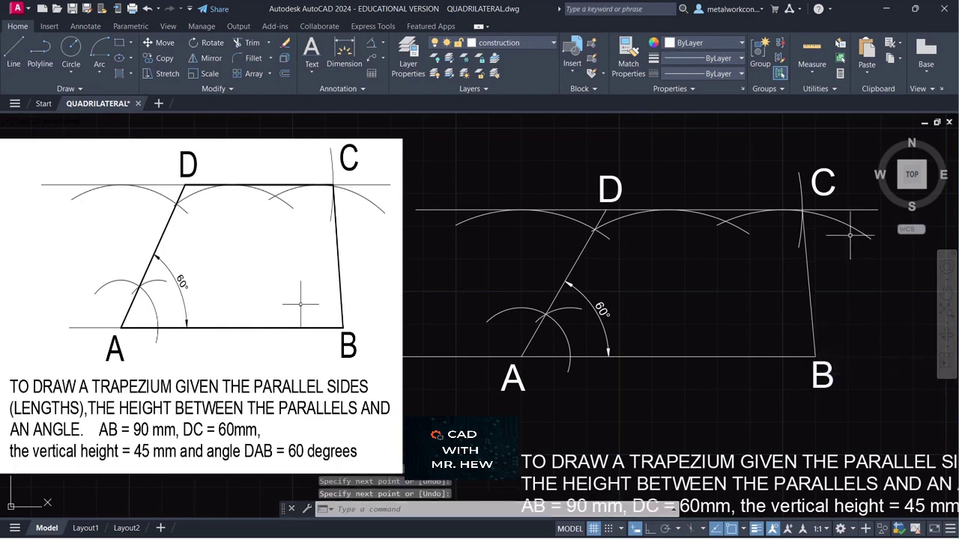
# Pan to recentre the trapezium, then select and deselect line AD.
pyautogui.click(946, 294)
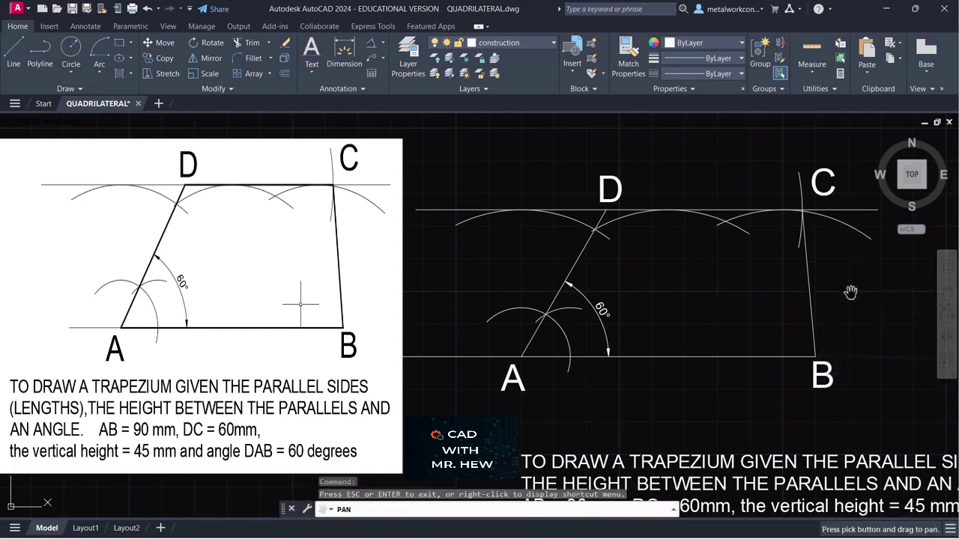
pyautogui.moveTo(852, 293)
pyautogui.mouseDown()
pyautogui.moveTo(875, 304)
pyautogui.moveTo(874, 291)
pyautogui.mouseUp()
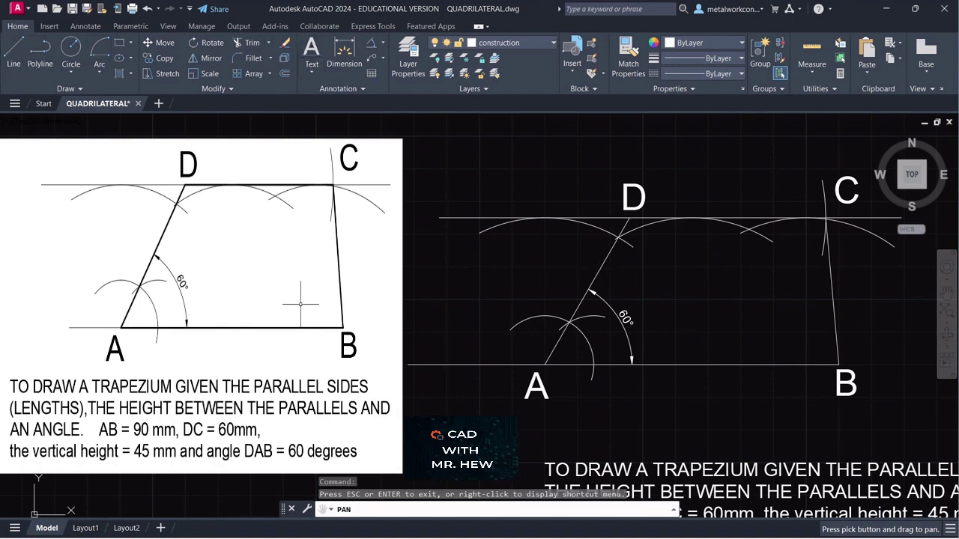
pyautogui.press('Escape')
pyautogui.click(600, 266)
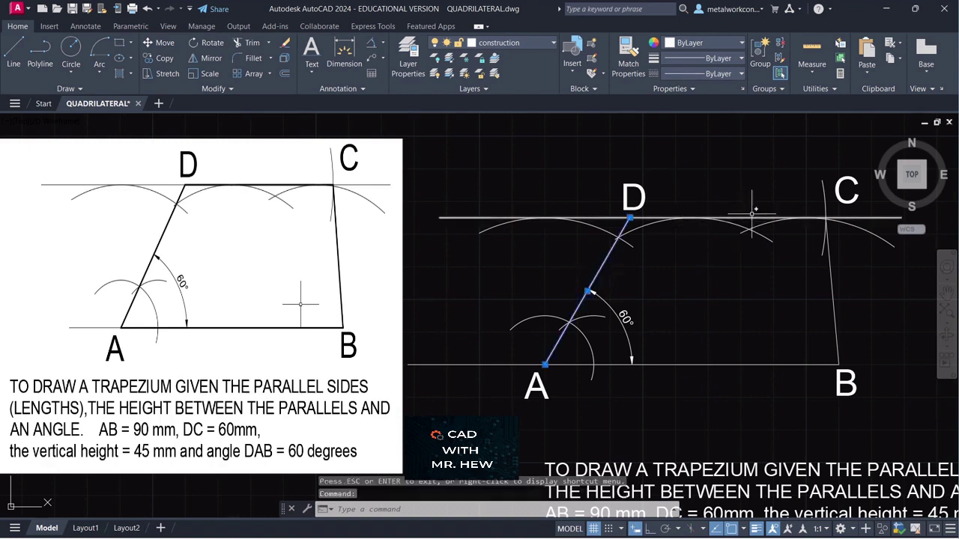
pyautogui.press('Escape')
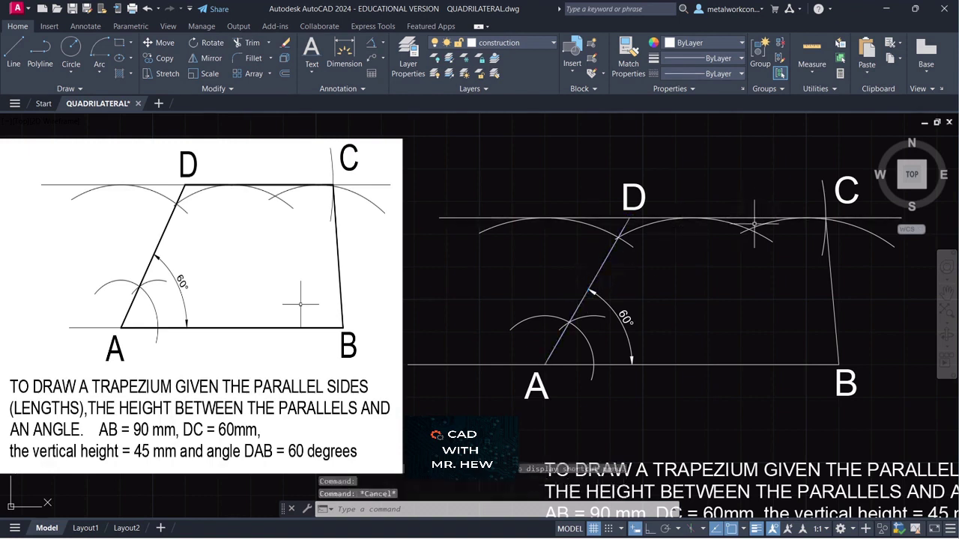
# Break the top construction line at point C with Break at Point.
pyautogui.click(213, 88)
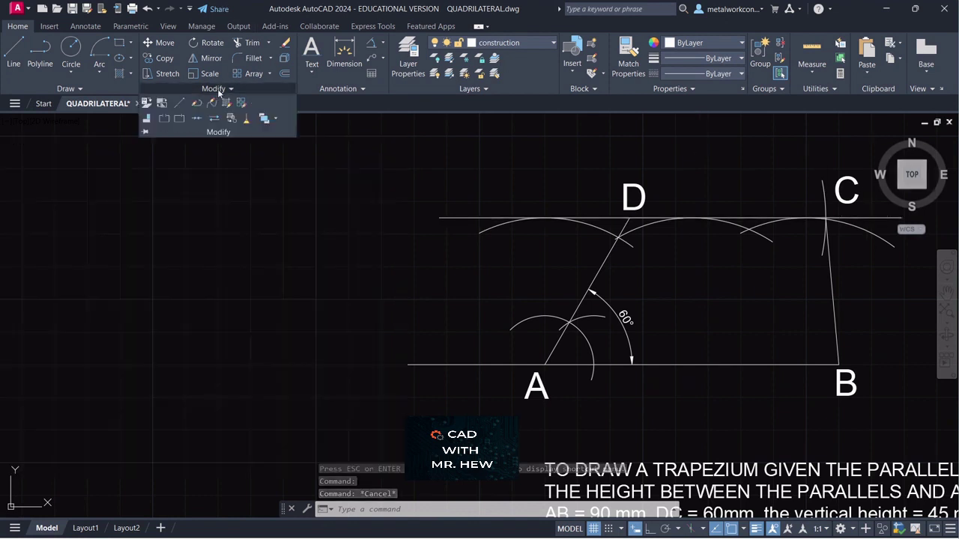
pyautogui.click(179, 122)
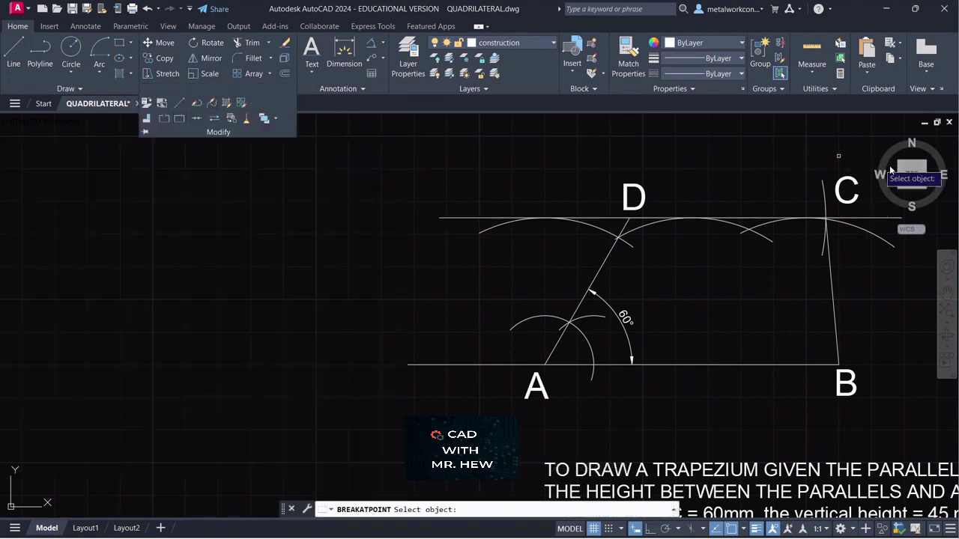
pyautogui.click(867, 218)
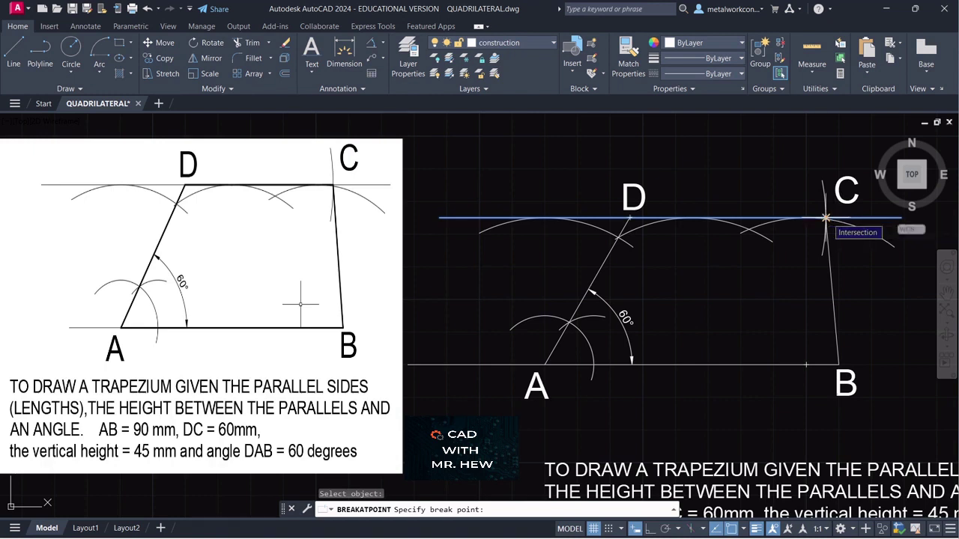
pyautogui.click(825, 218)
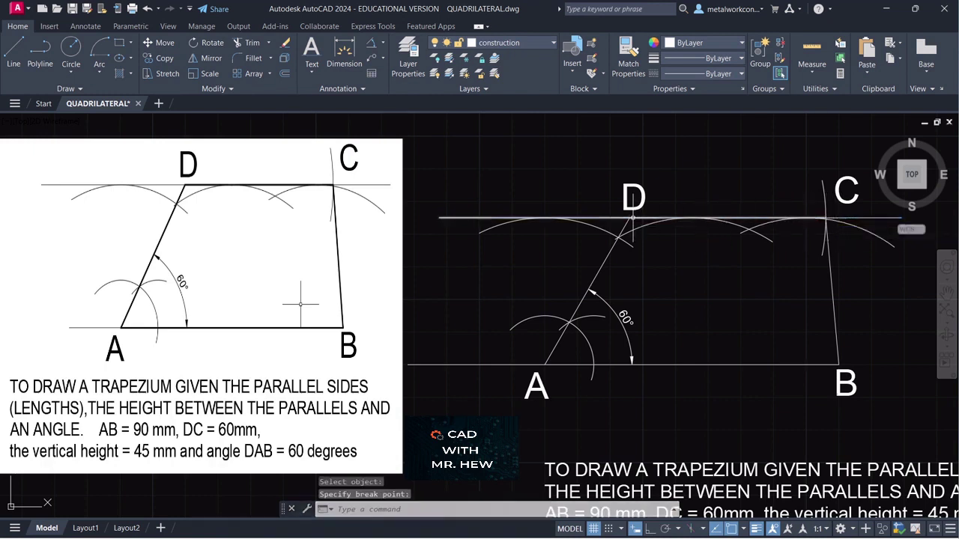
pyautogui.press('Escape')
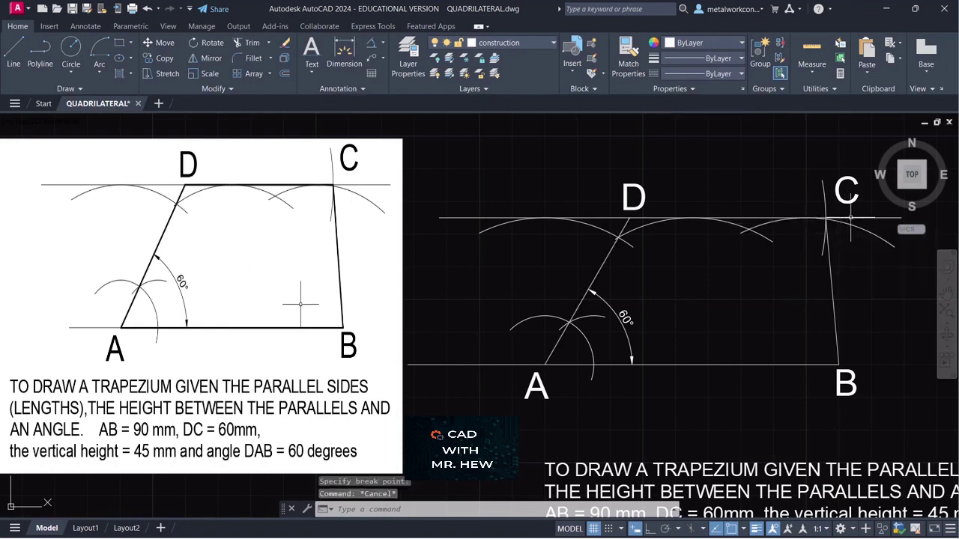
pyautogui.press('Escape')
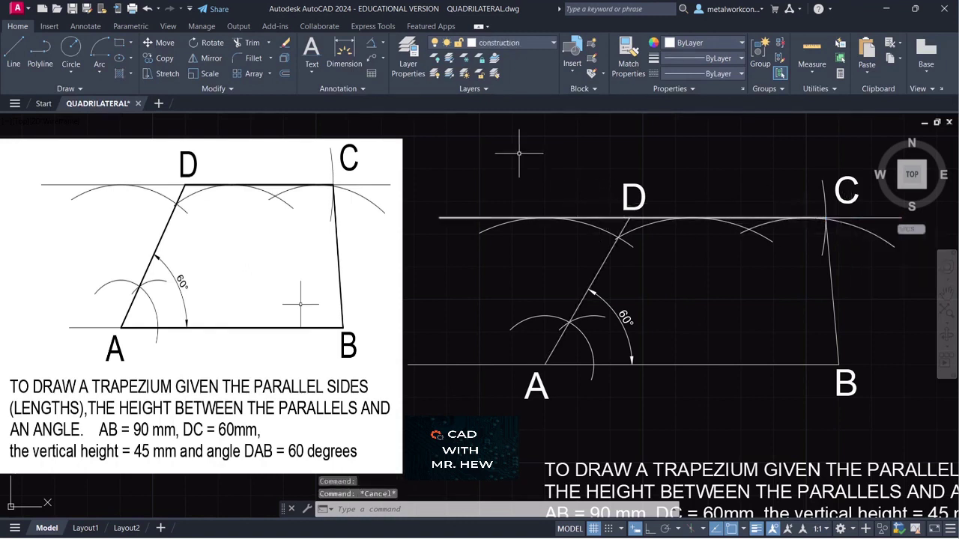
# Break the top construction line again at point D, isolating segment DC.
pyautogui.click(232, 85)
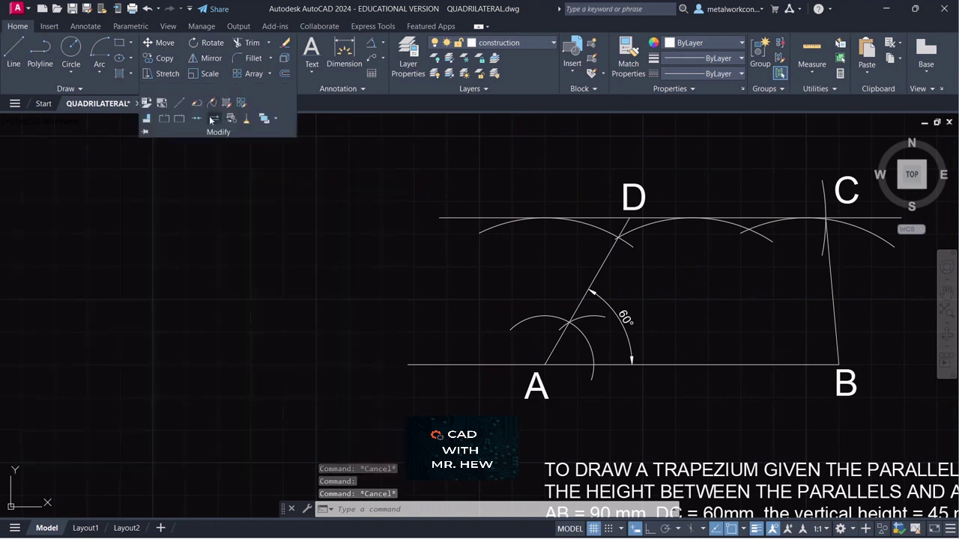
pyautogui.click(179, 119)
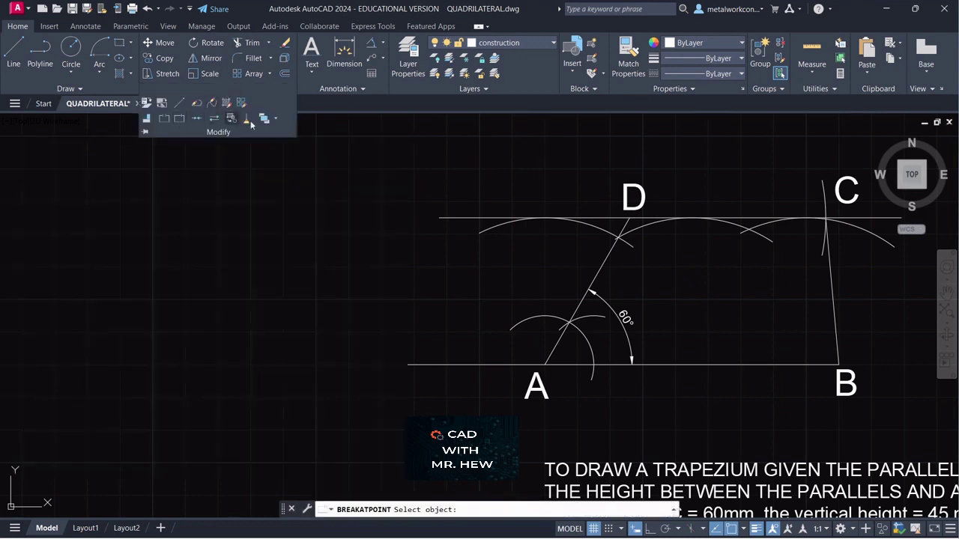
pyautogui.click(493, 217)
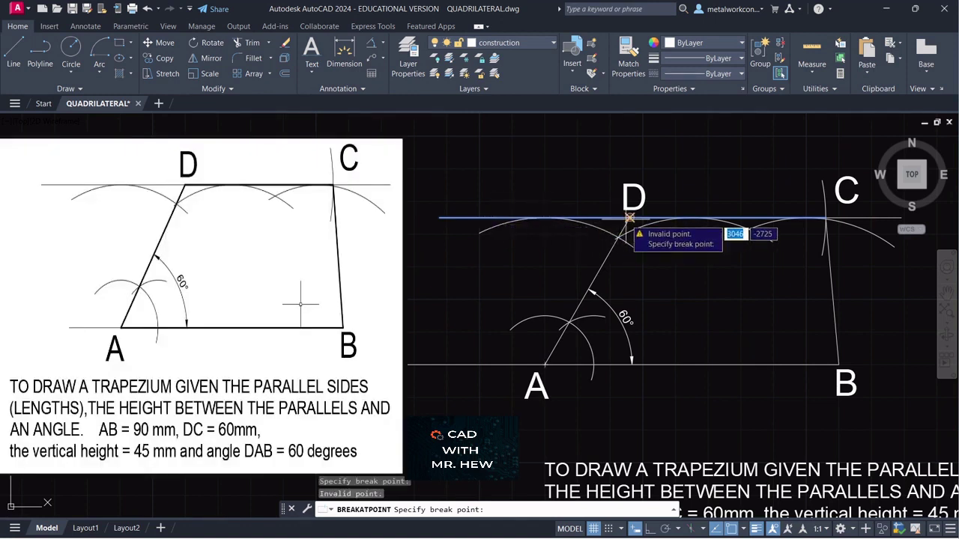
pyautogui.click(629, 218)
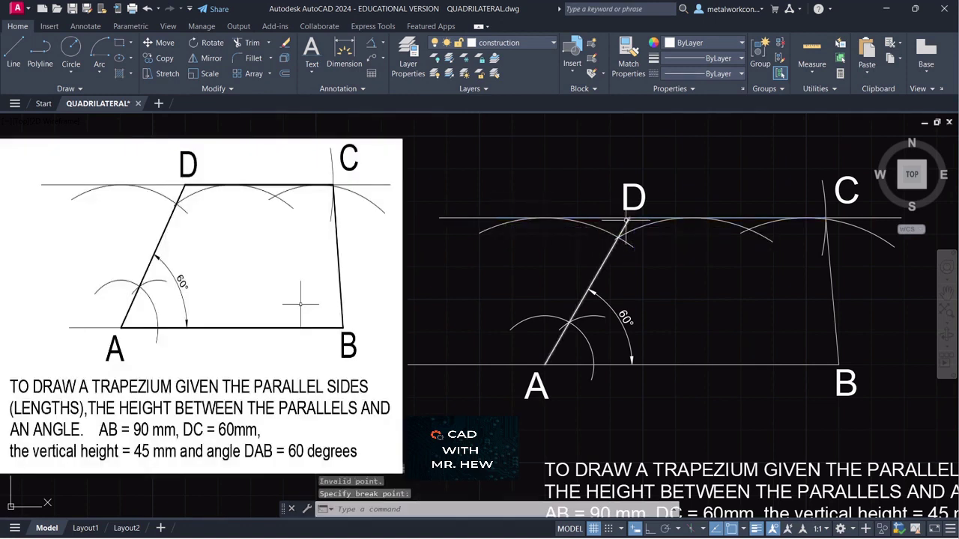
# Abandon an extra break, then select segments DC and AD.
pyautogui.press('Return')
pyautogui.click(637, 218)
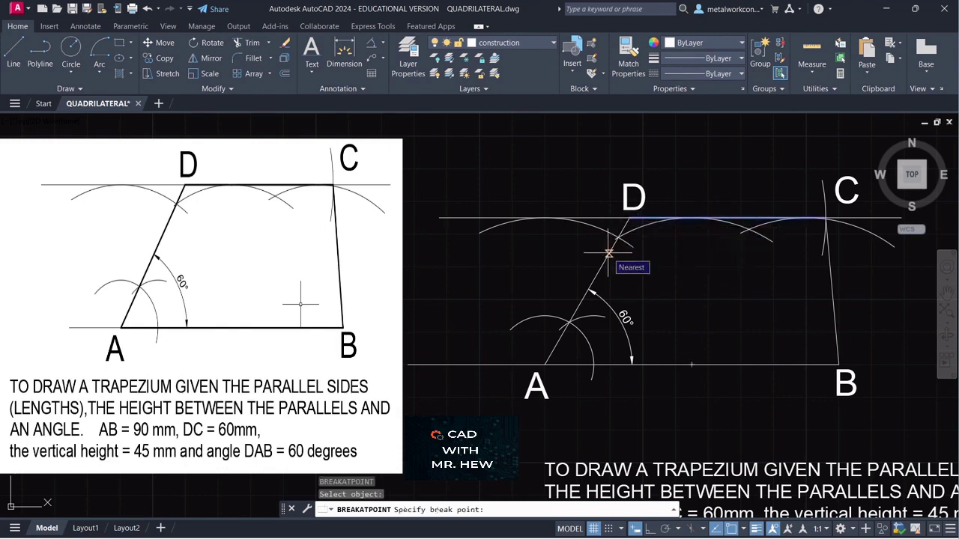
pyautogui.press('Escape')
pyautogui.press('Escape')
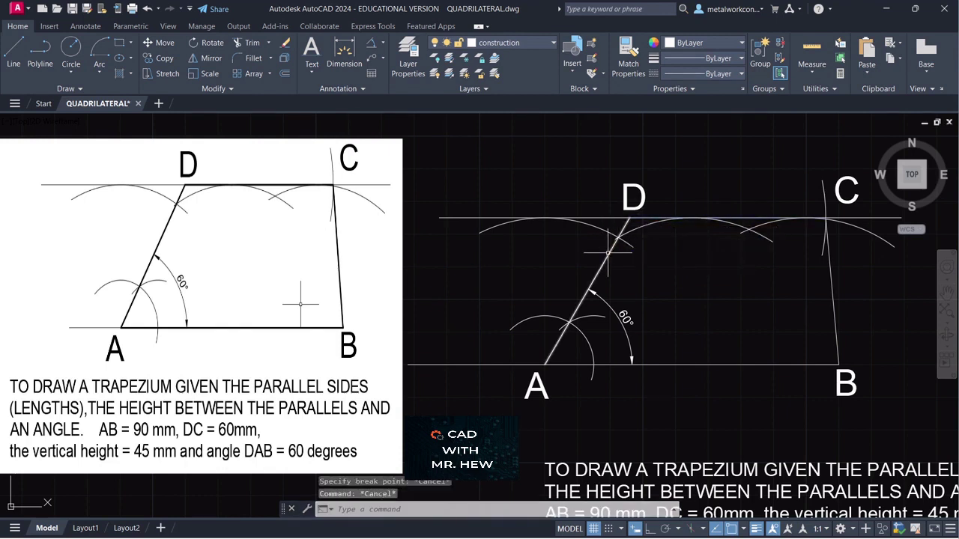
pyautogui.click(643, 218)
pyautogui.click(610, 252)
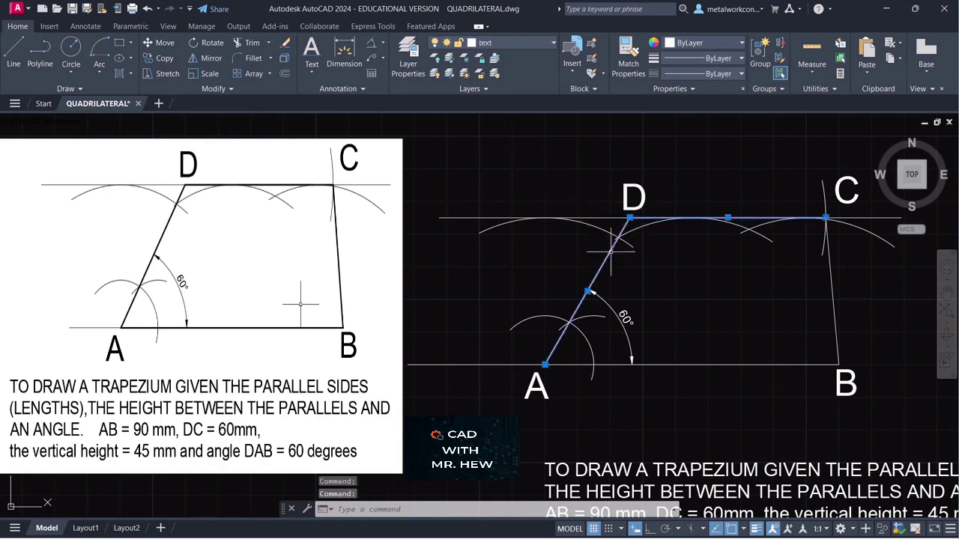
# Add AB and BC, move all four sides to the outline layer, and reframe the view.
pyautogui.click(738, 364)
pyautogui.click(831, 311)
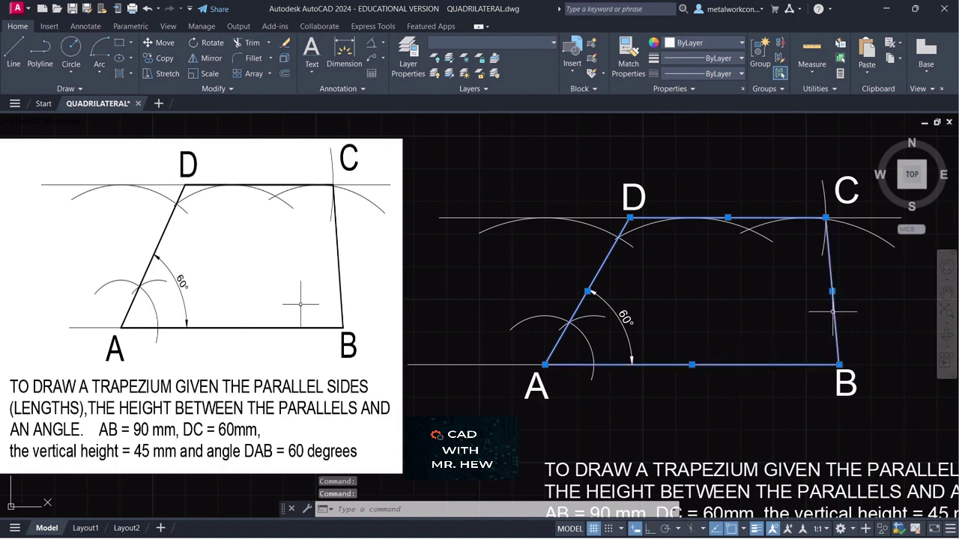
pyautogui.click(514, 43)
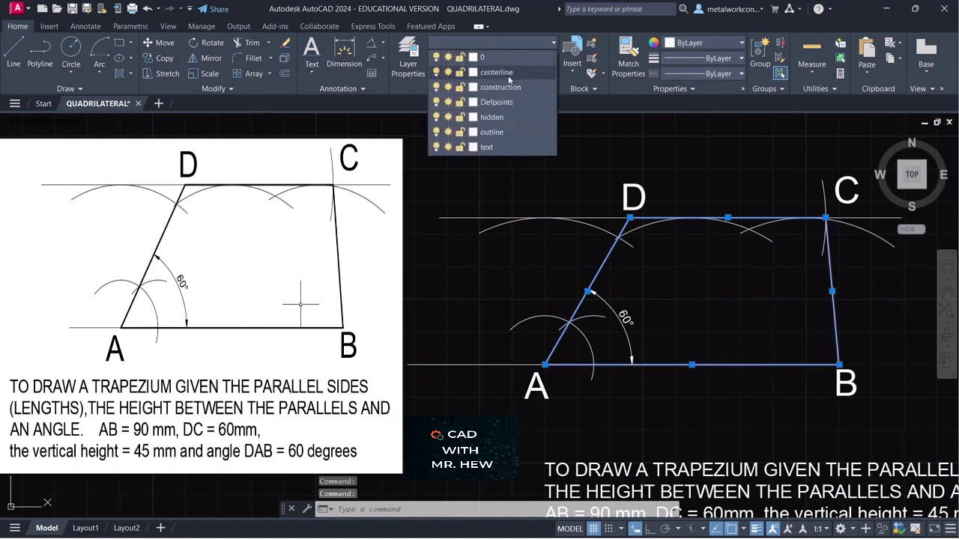
pyautogui.click(494, 132)
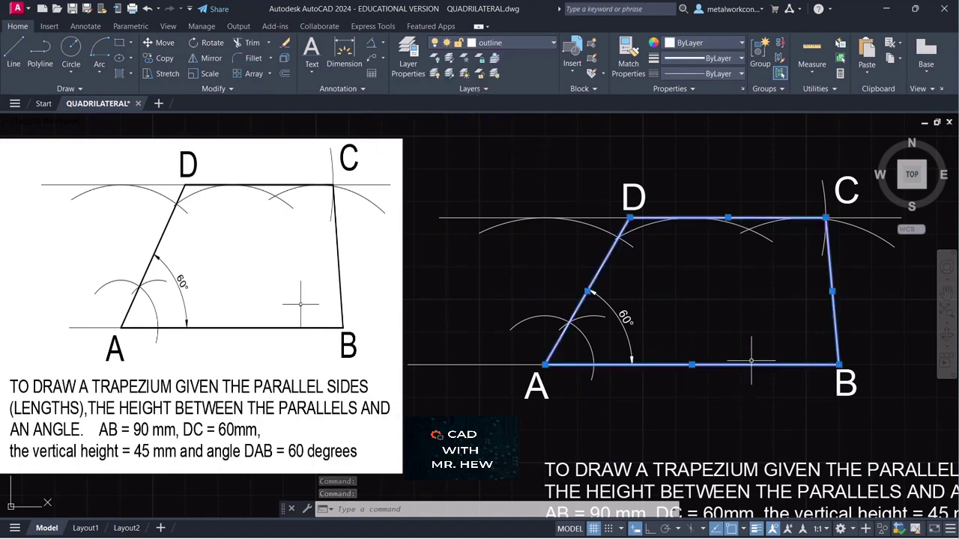
pyautogui.press('Escape')
pyautogui.scroll(-2, 858, 421)
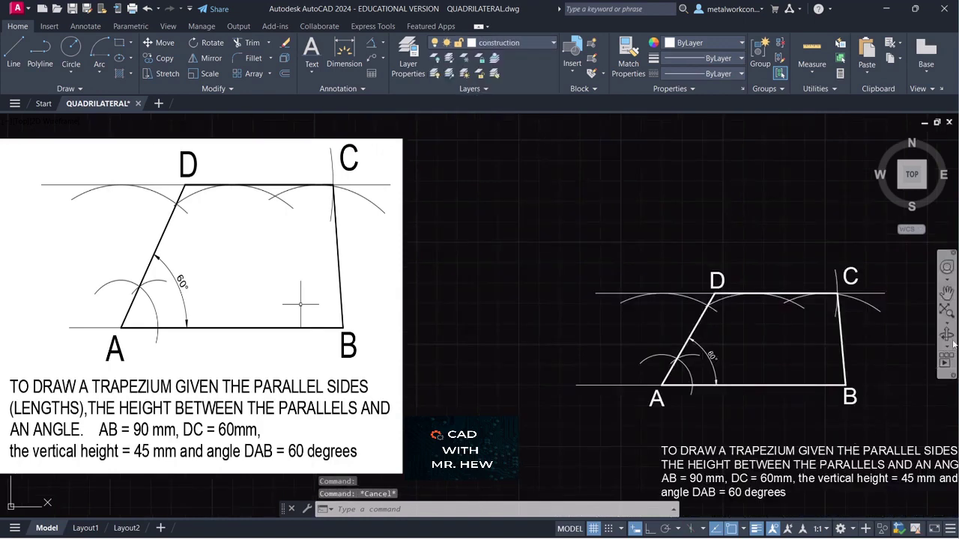
pyautogui.click(947, 292)
pyautogui.moveTo(861, 342)
pyautogui.mouseDown()
pyautogui.moveTo(796, 298)
pyautogui.moveTo(771, 294)
pyautogui.mouseUp()
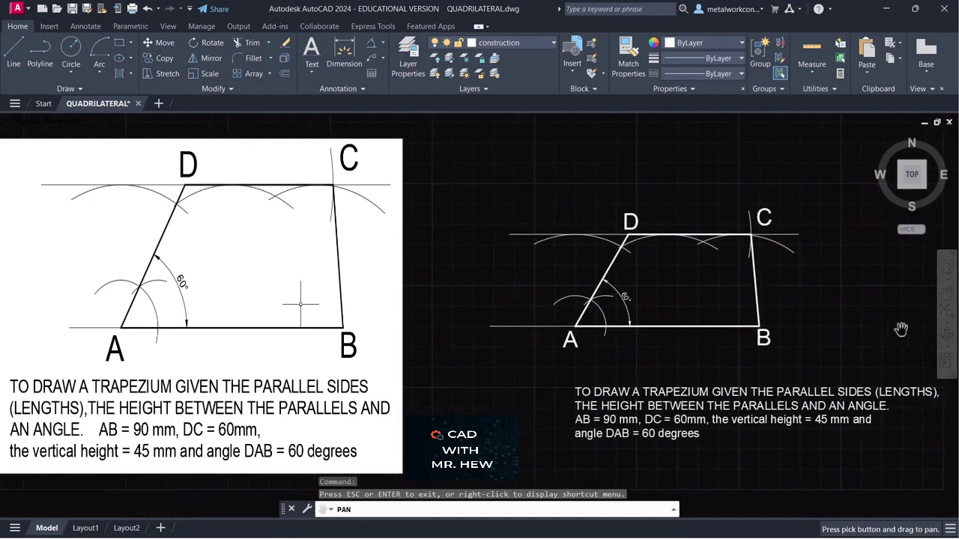